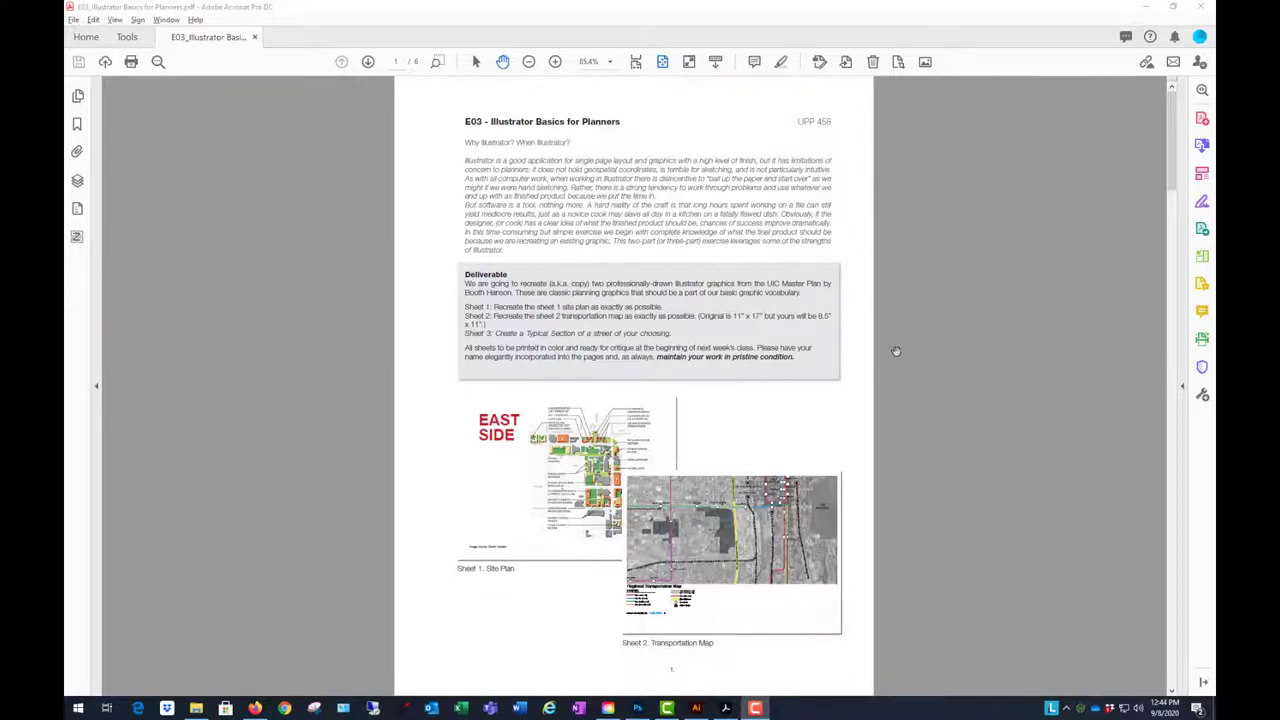
- Page down through the E03 assignment handout in Acrobat
scroll(897, 347, "down", 2)
scroll(908, 262, "down", 1)
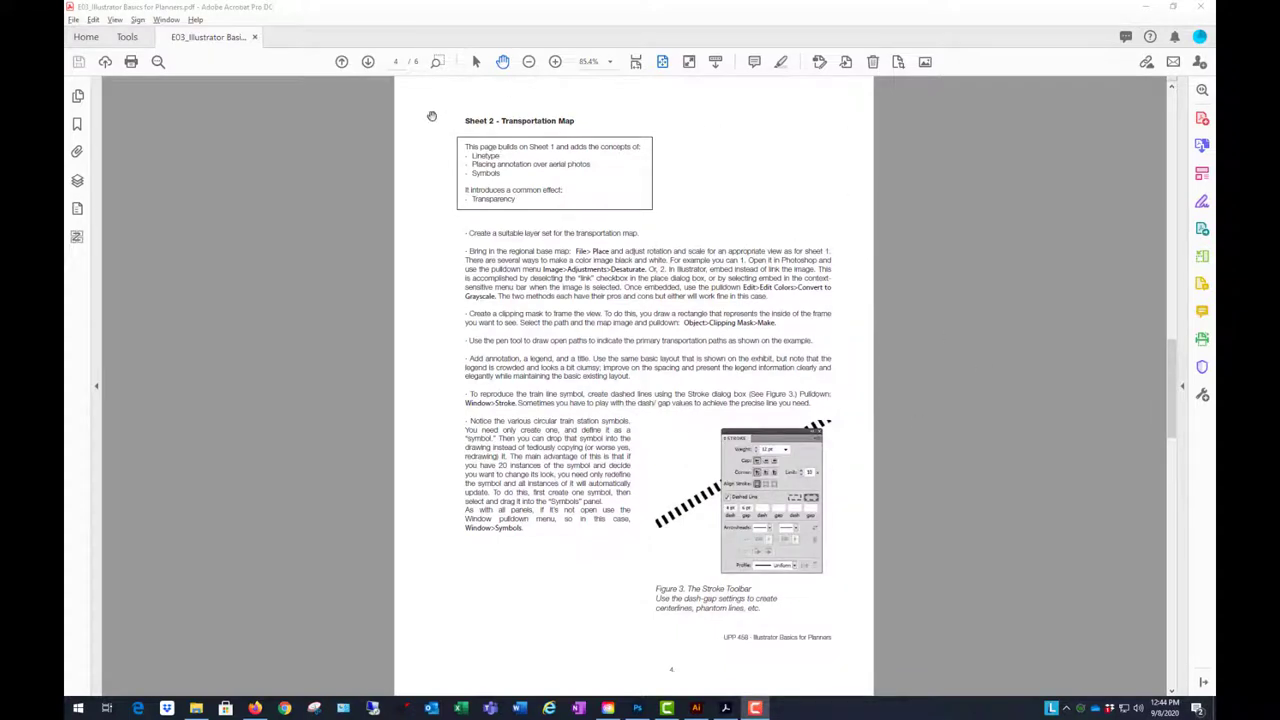
scroll(760, 314, "down", 1)
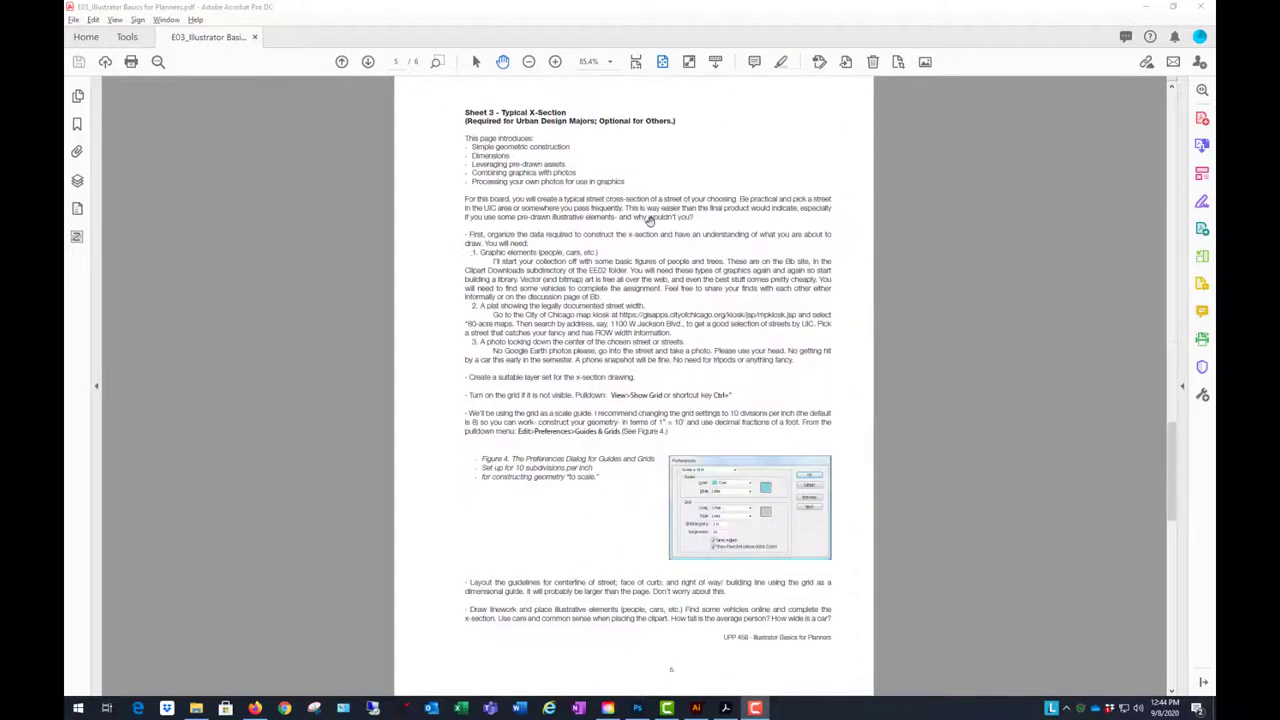
scroll(601, 226, "down", 1)
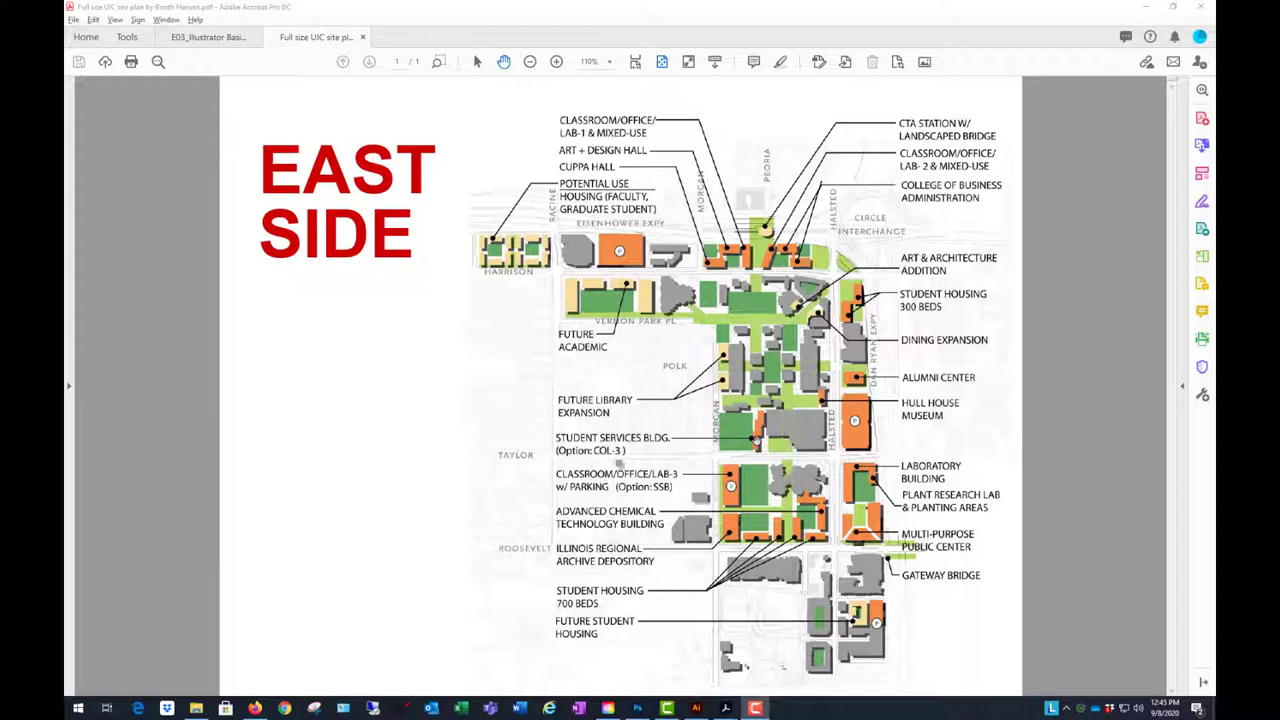
left_click(900, 394)
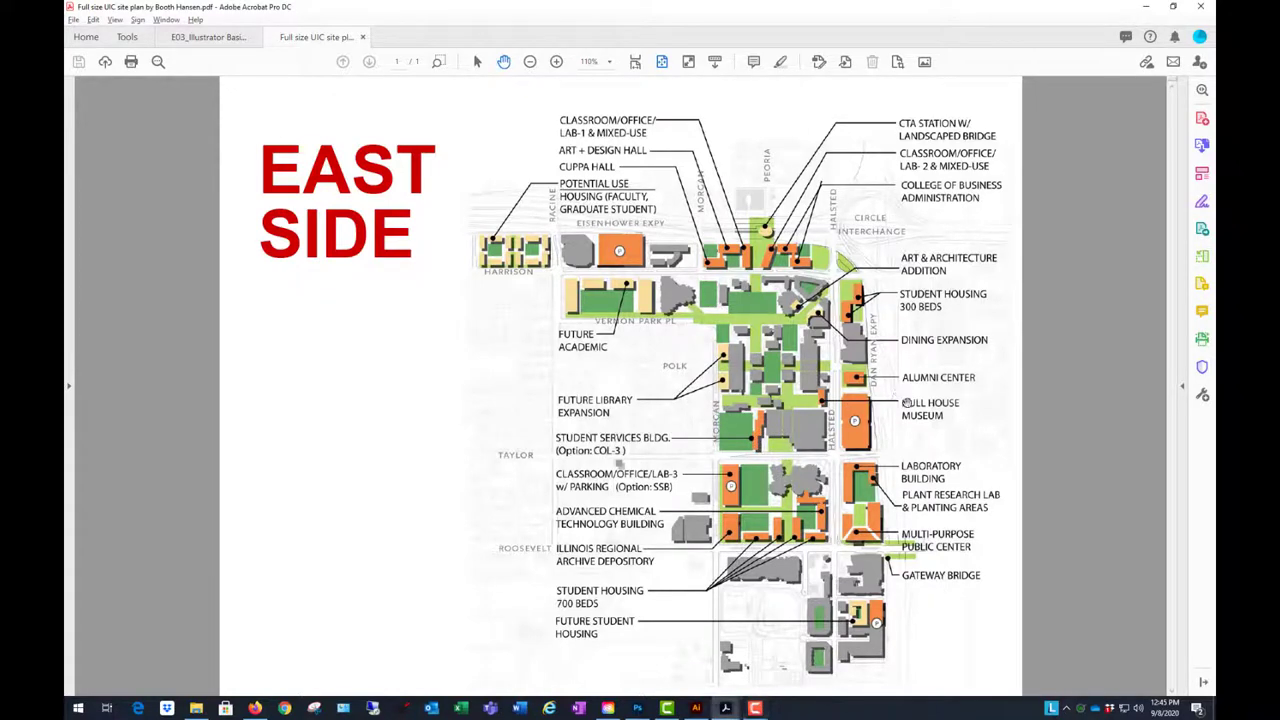
key("ctrl+equal")
key("ctrl+equal")
key("ctrl+equal")
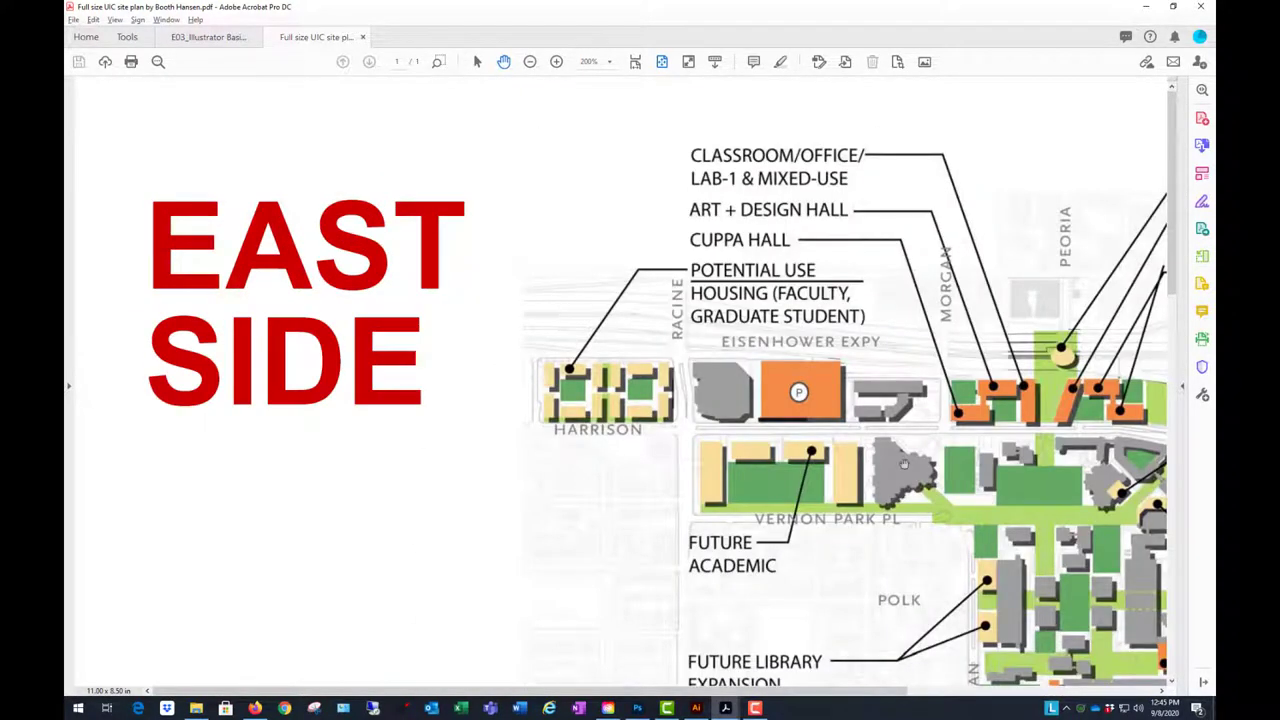
left_click_drag(912, 488, 535, 330)
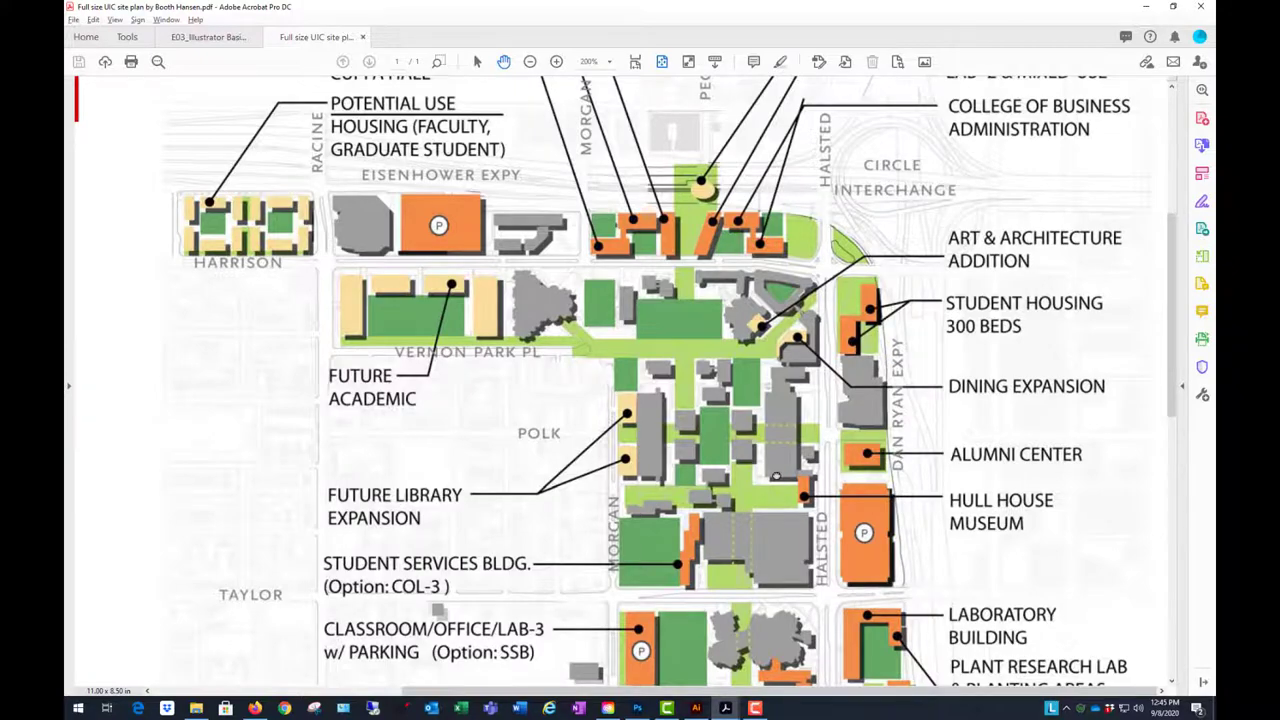
scroll(776, 476, "down", 5)
left_click_drag(750, 221, 770, 447)
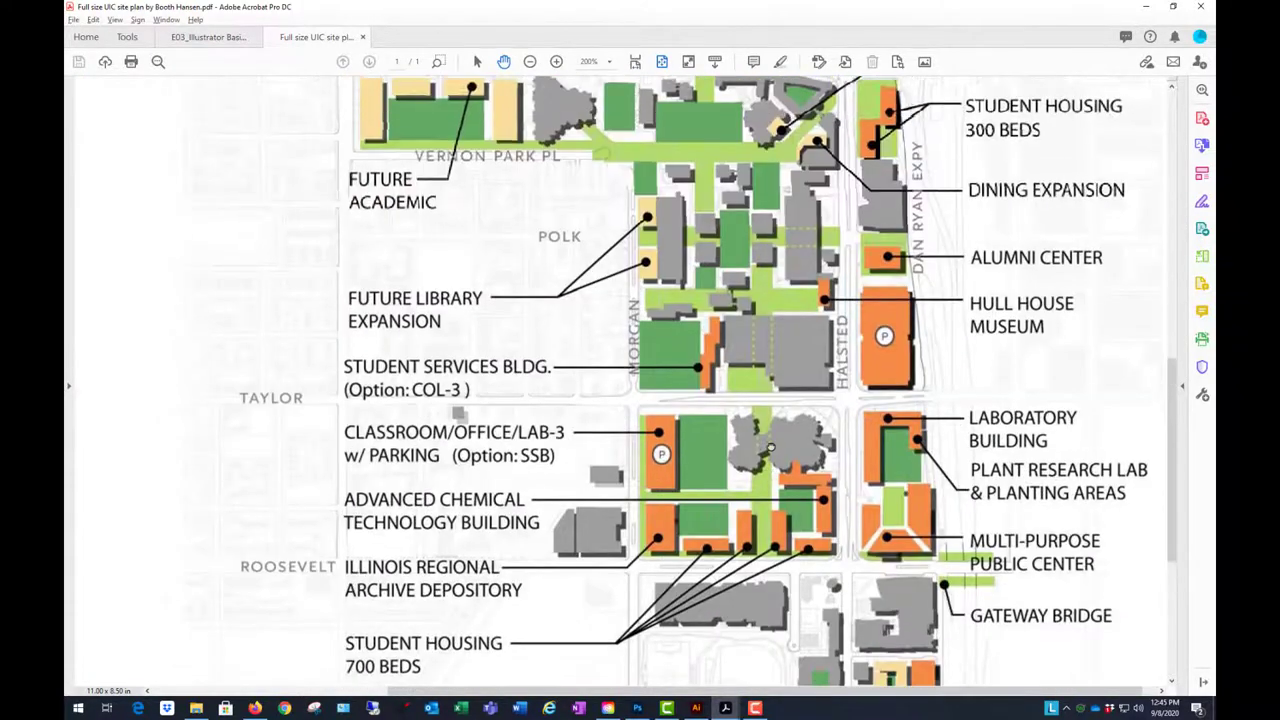
scroll(770, 447, "up", 5)
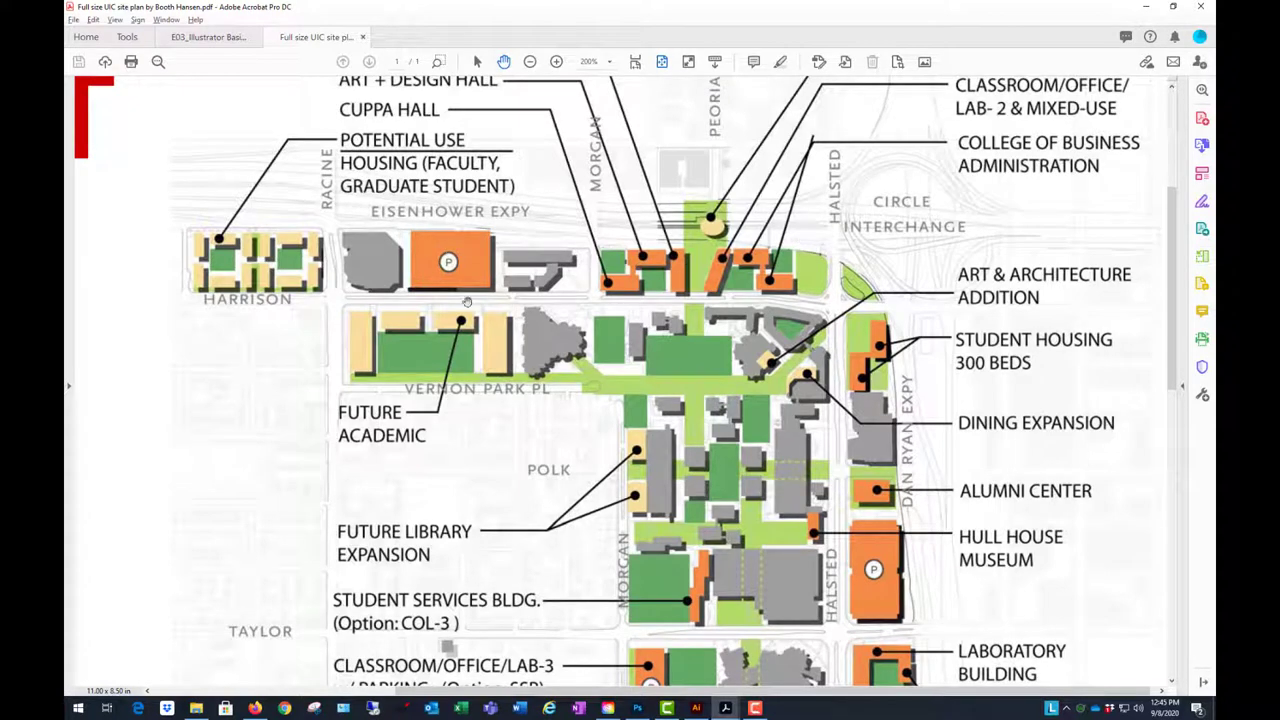
scroll(764, 418, "down", 1)
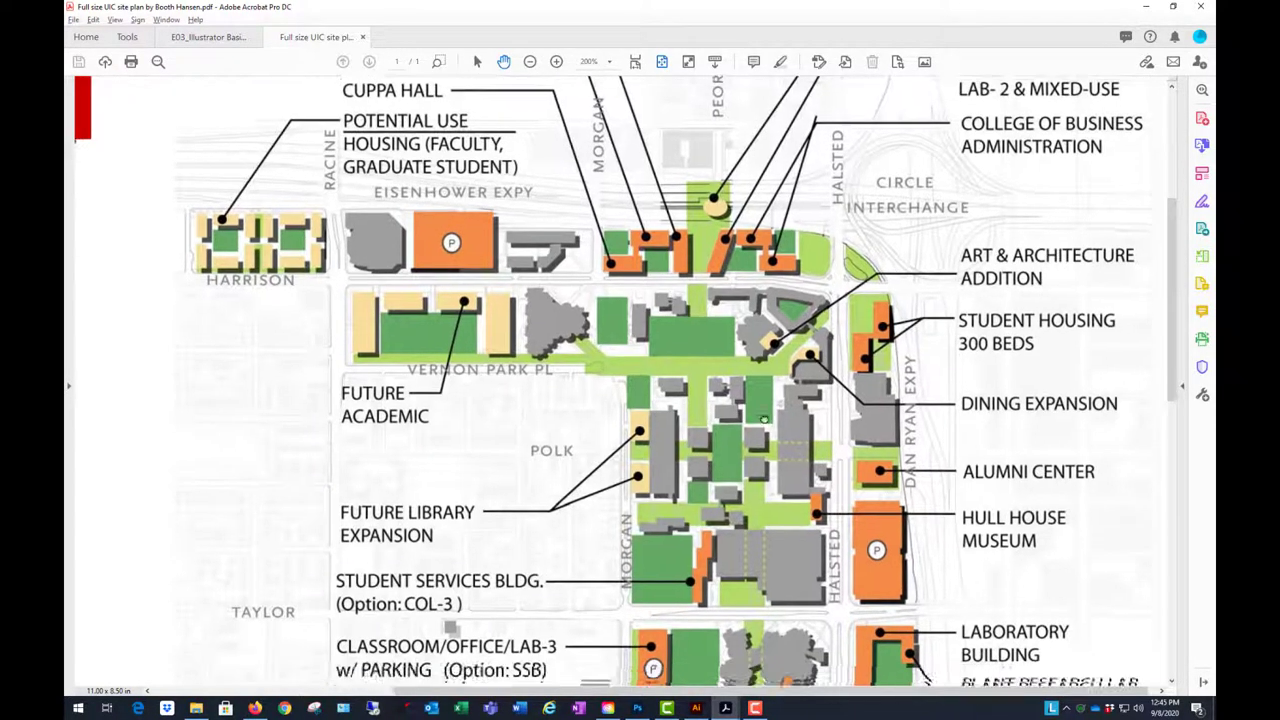
scroll(764, 418, "down", 3)
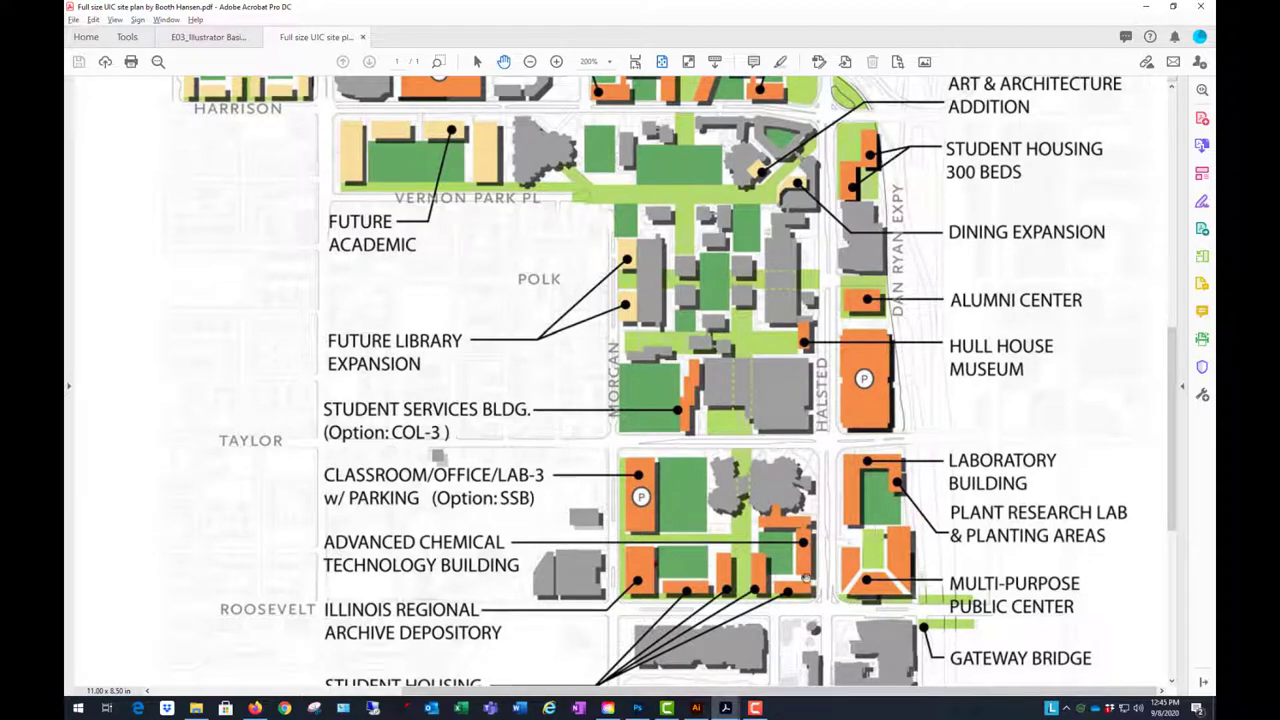
scroll(716, 268, "up", 2)
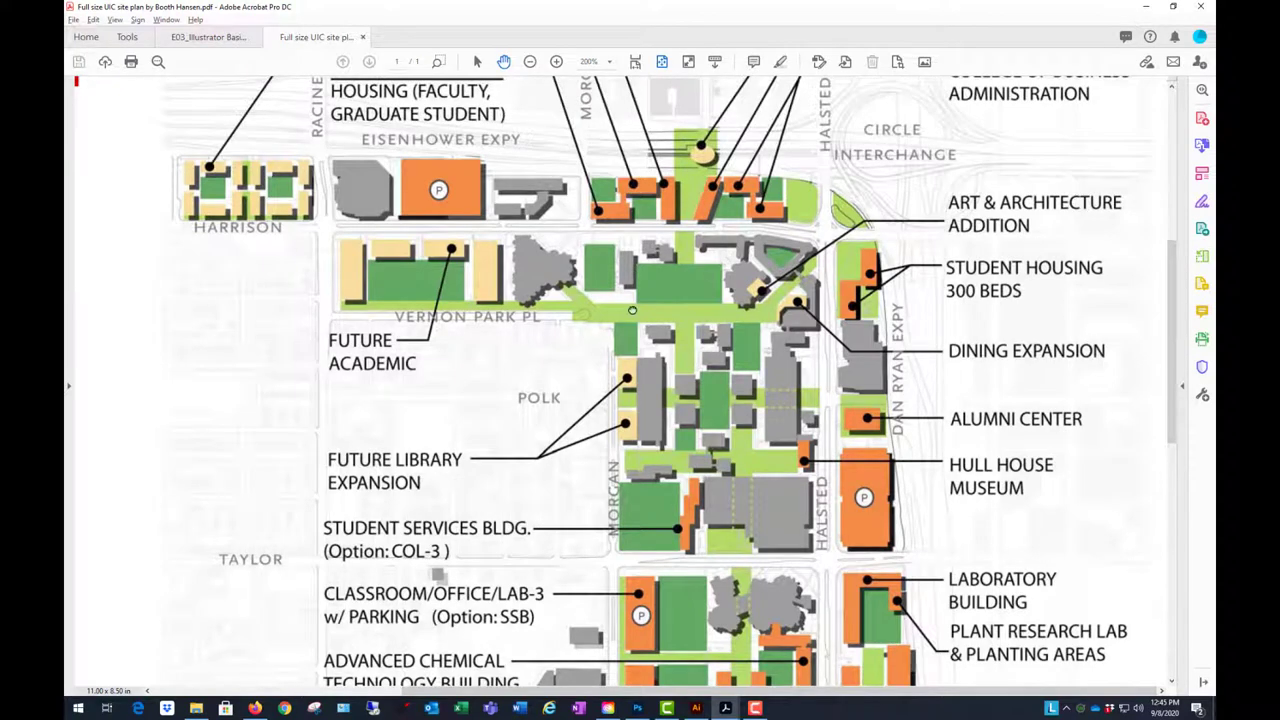
scroll(656, 293, "up", 3)
scroll(633, 258, "down", 3)
scroll(633, 259, "down", 1)
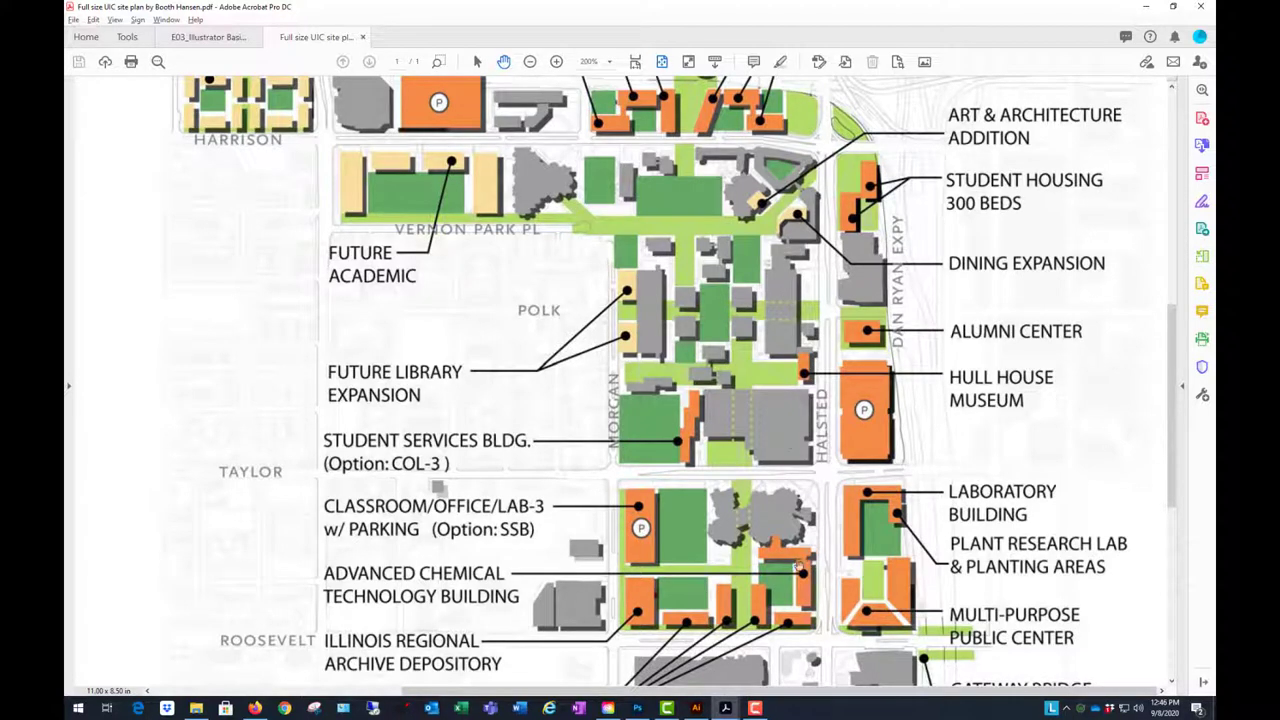
left_click_drag(544, 252, 533, 420)
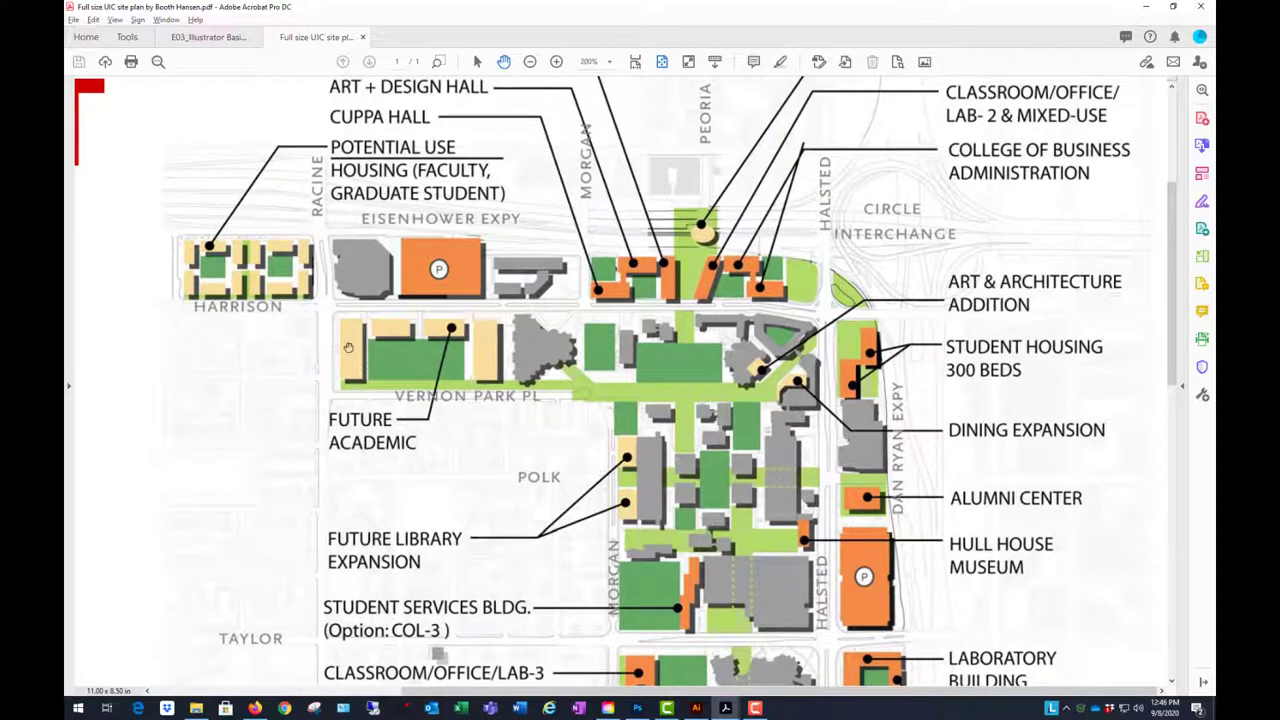
scroll(688, 320, "down", 3)
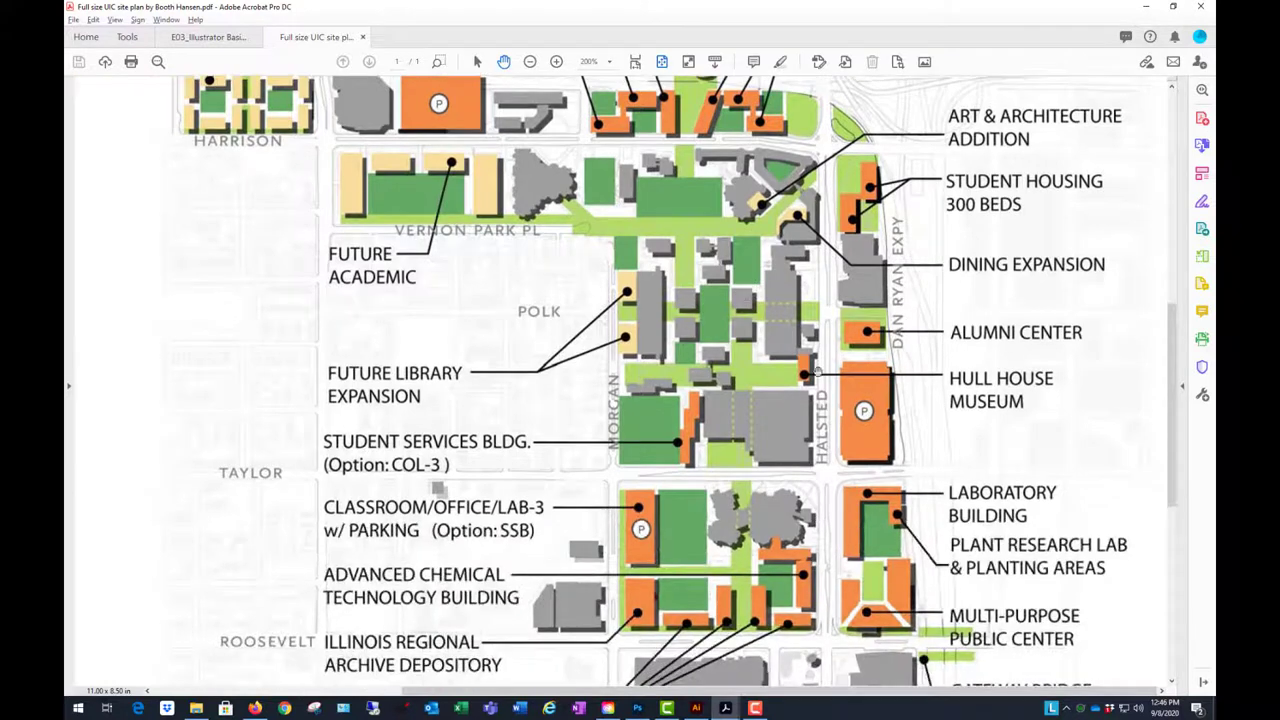
scroll(749, 447, "down", 3)
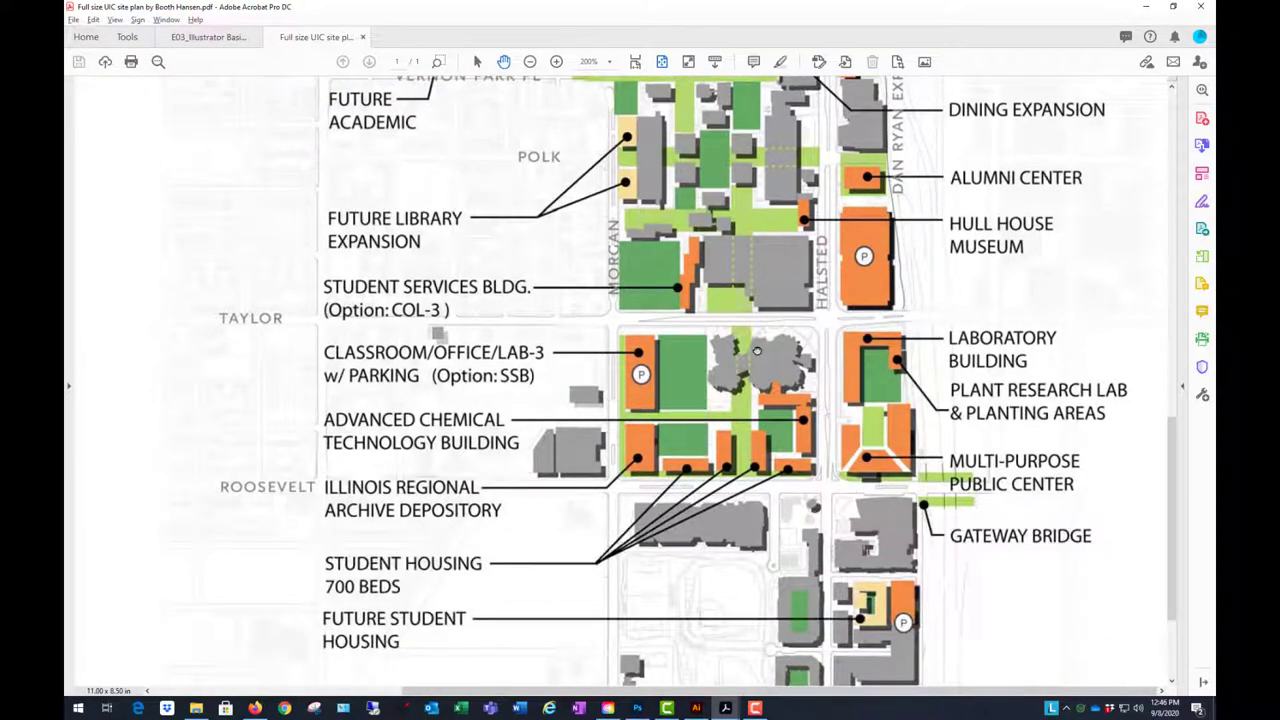
scroll(757, 351, "up", 2)
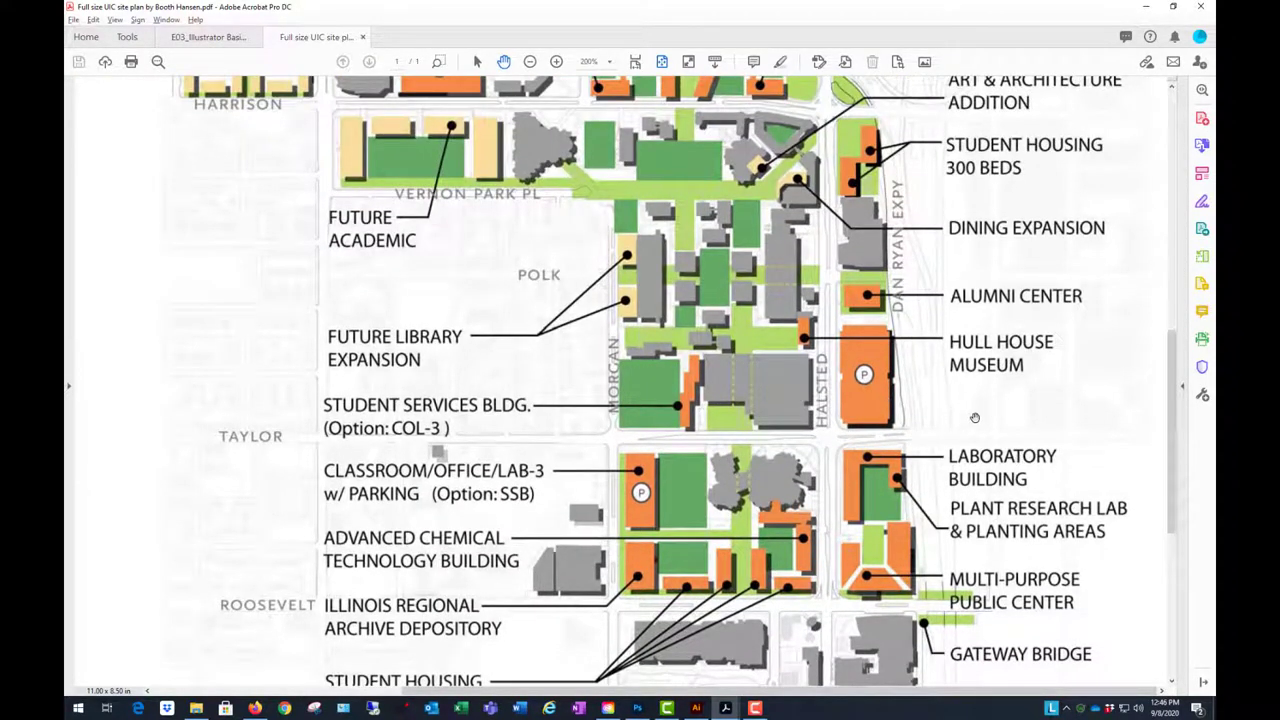
scroll(975, 417, "down", 3)
scroll(914, 355, "up", 3)
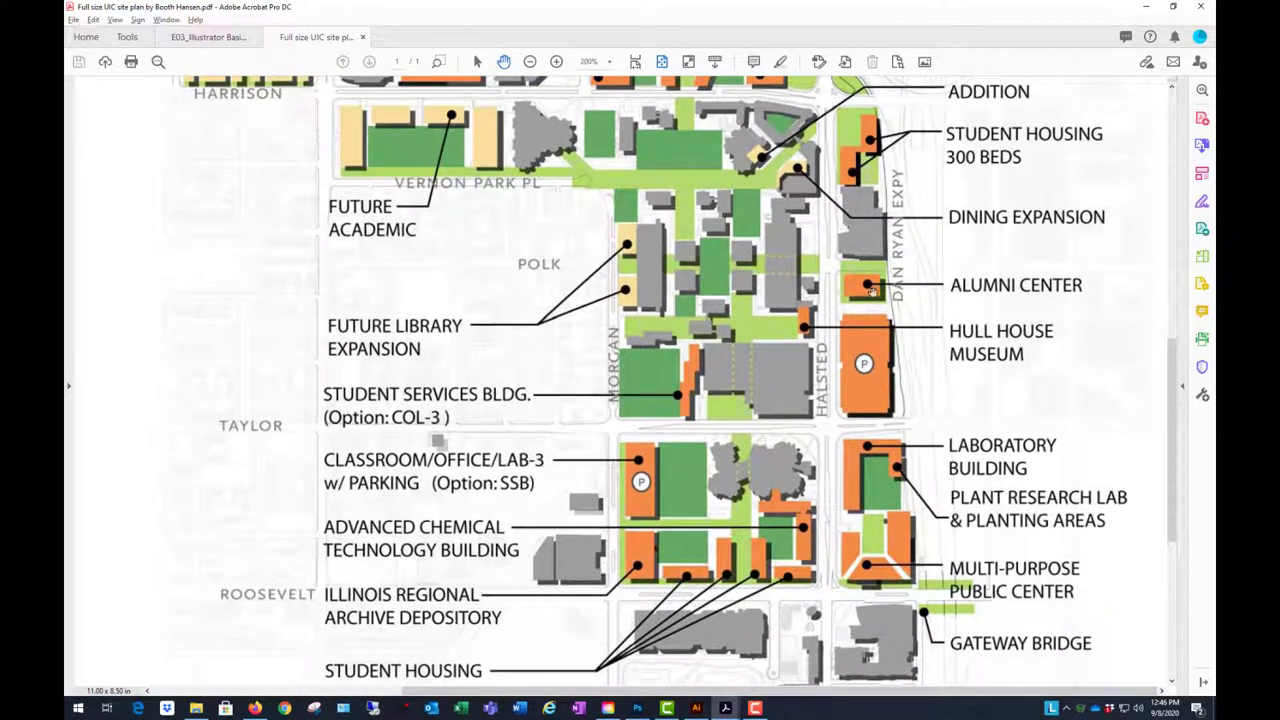
scroll(981, 193, "up", 4)
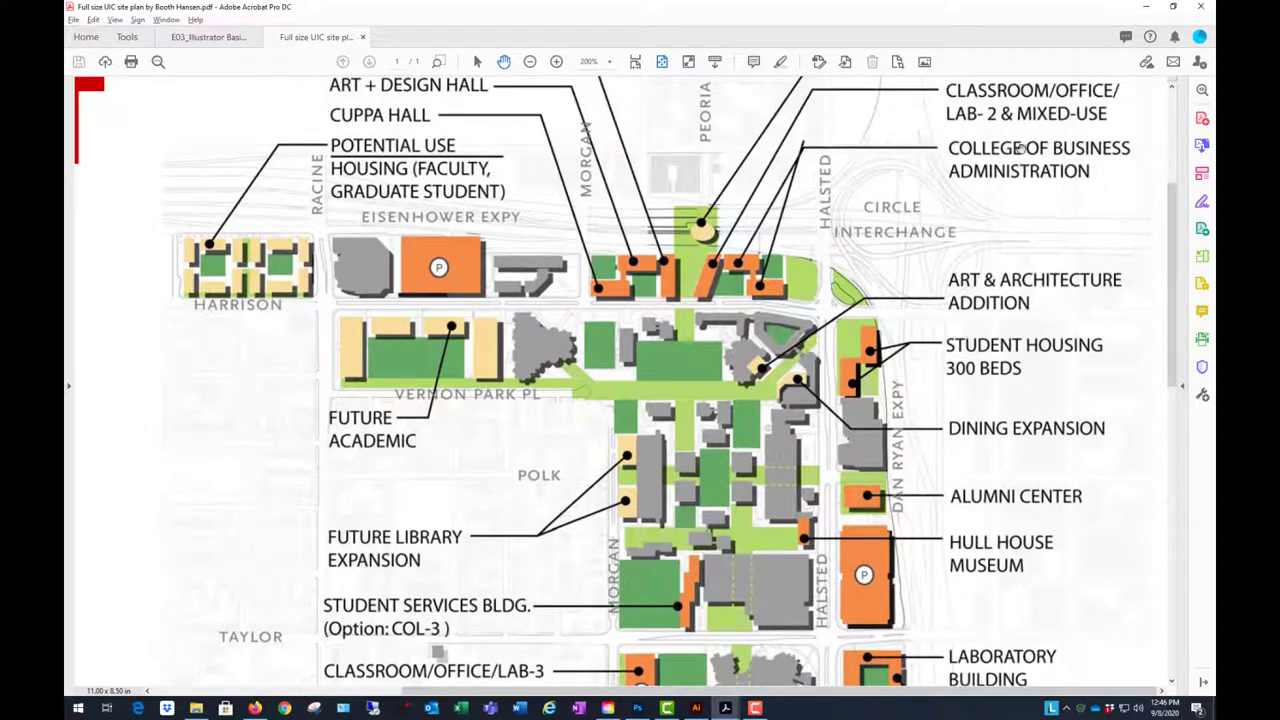
scroll(955, 300, "down", 3)
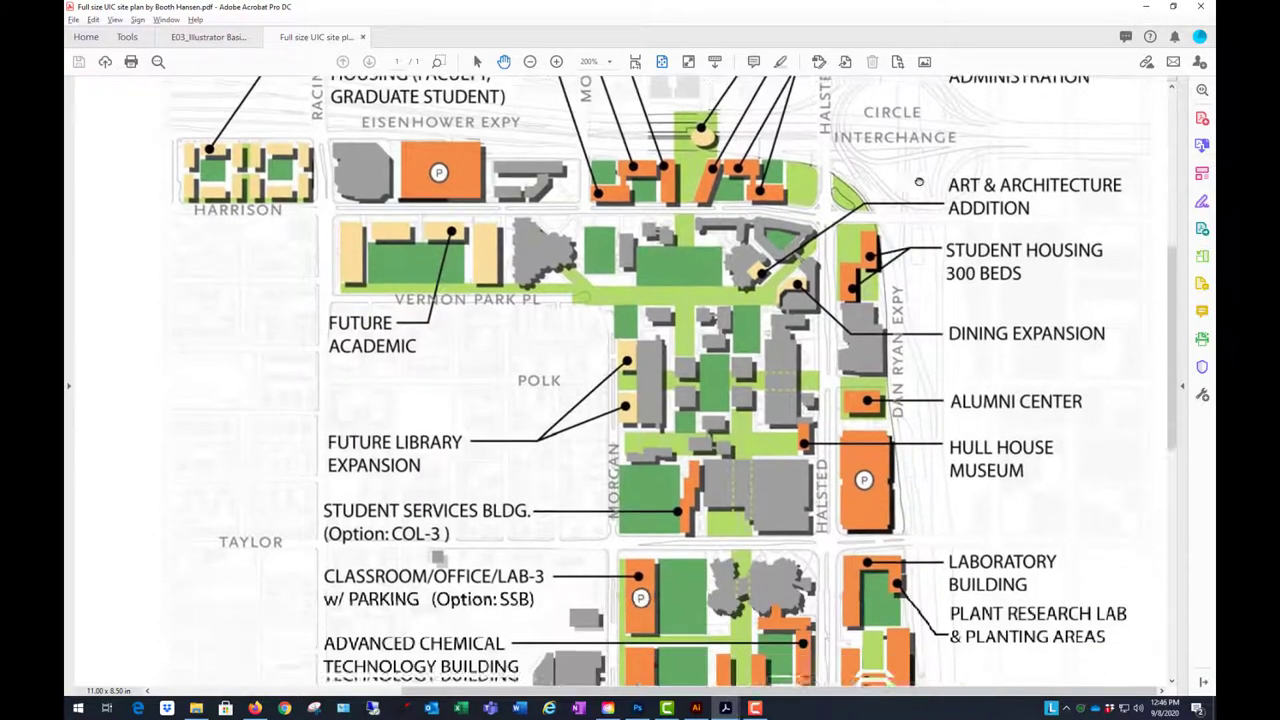
left_click_drag(933, 378, 887, 187)
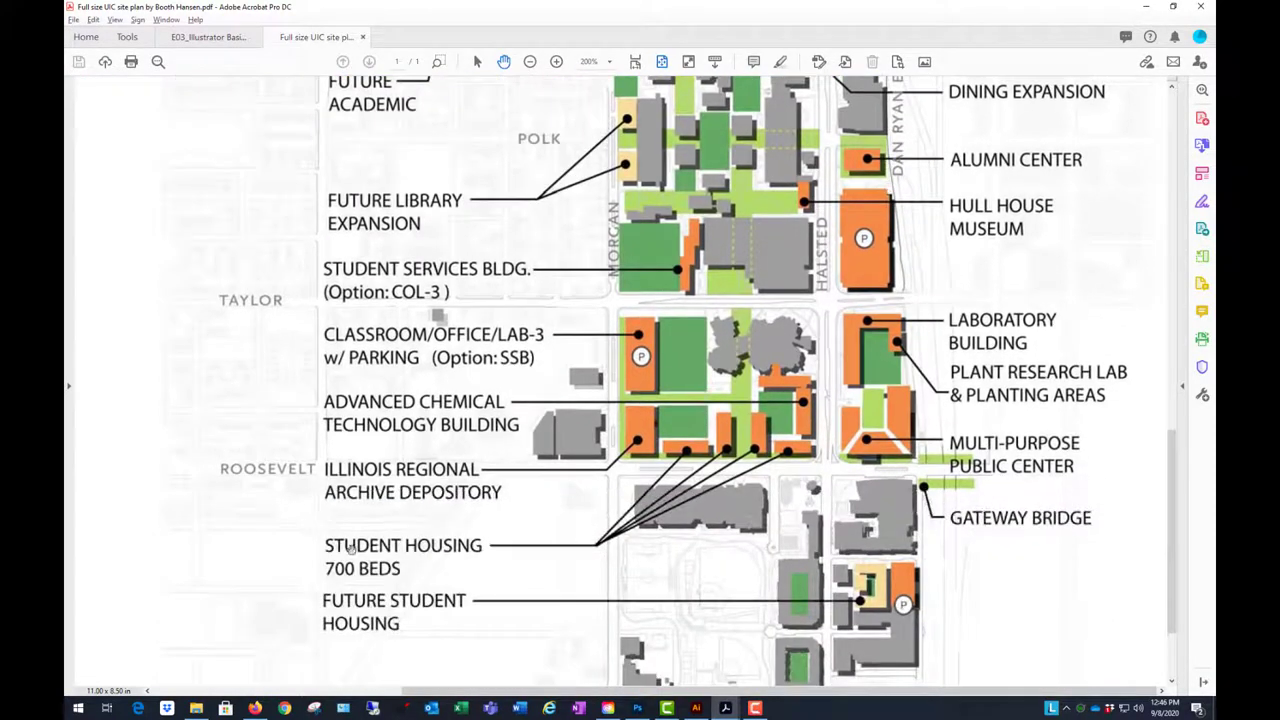
left_click_drag(977, 524, 978, 573)
scroll(957, 453, "up", 3)
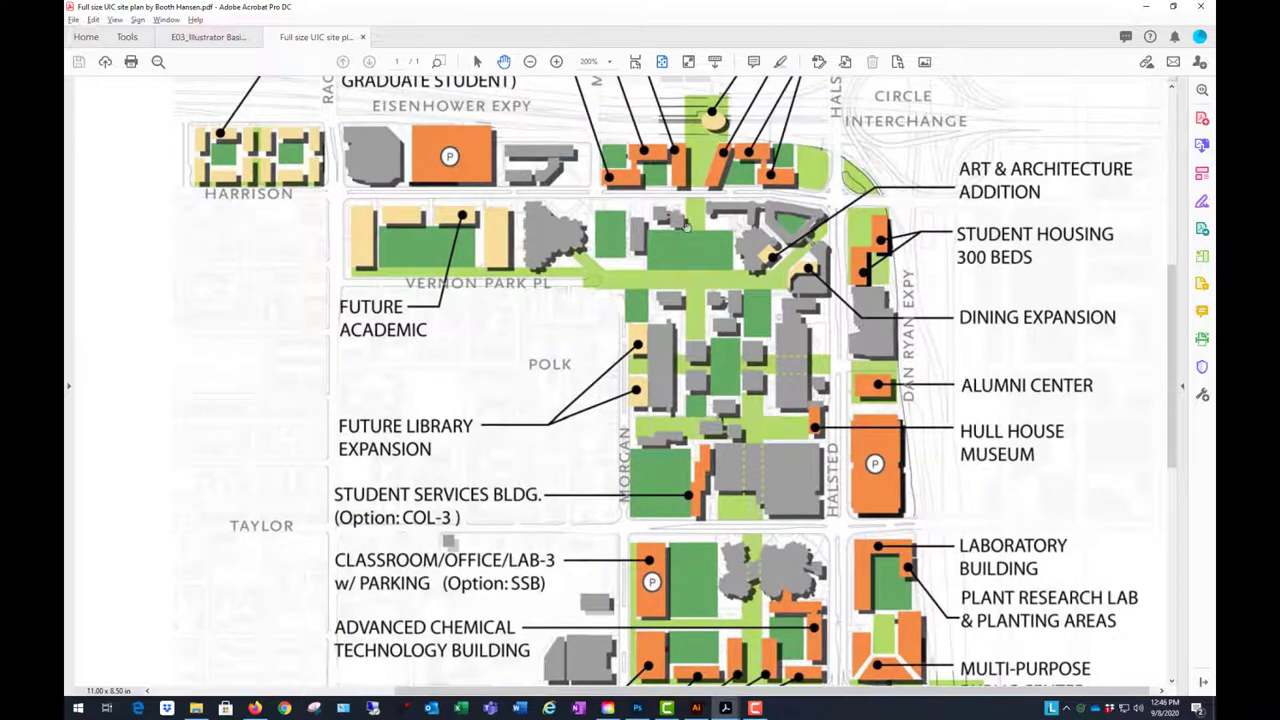
left_click_drag(672, 291, 754, 382)
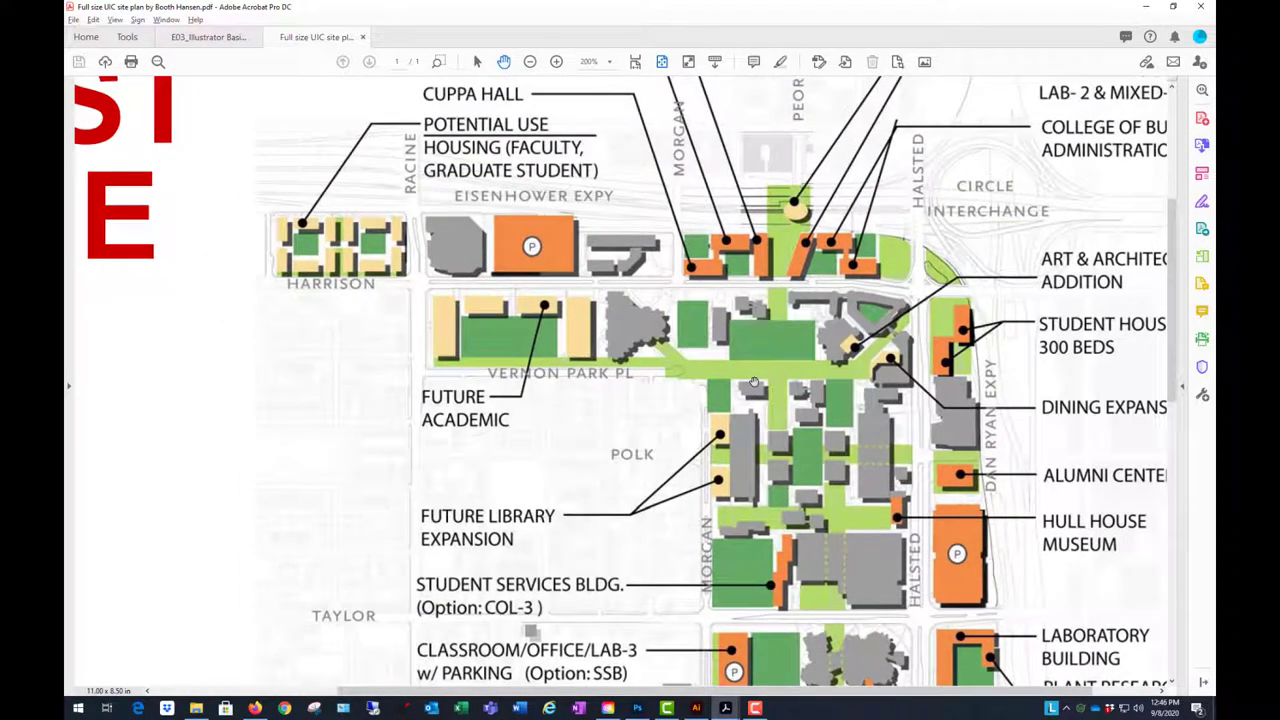
- Zoom the East Side site plan back out to 110% so the whole page fits
scroll(754, 382, "down", 3)
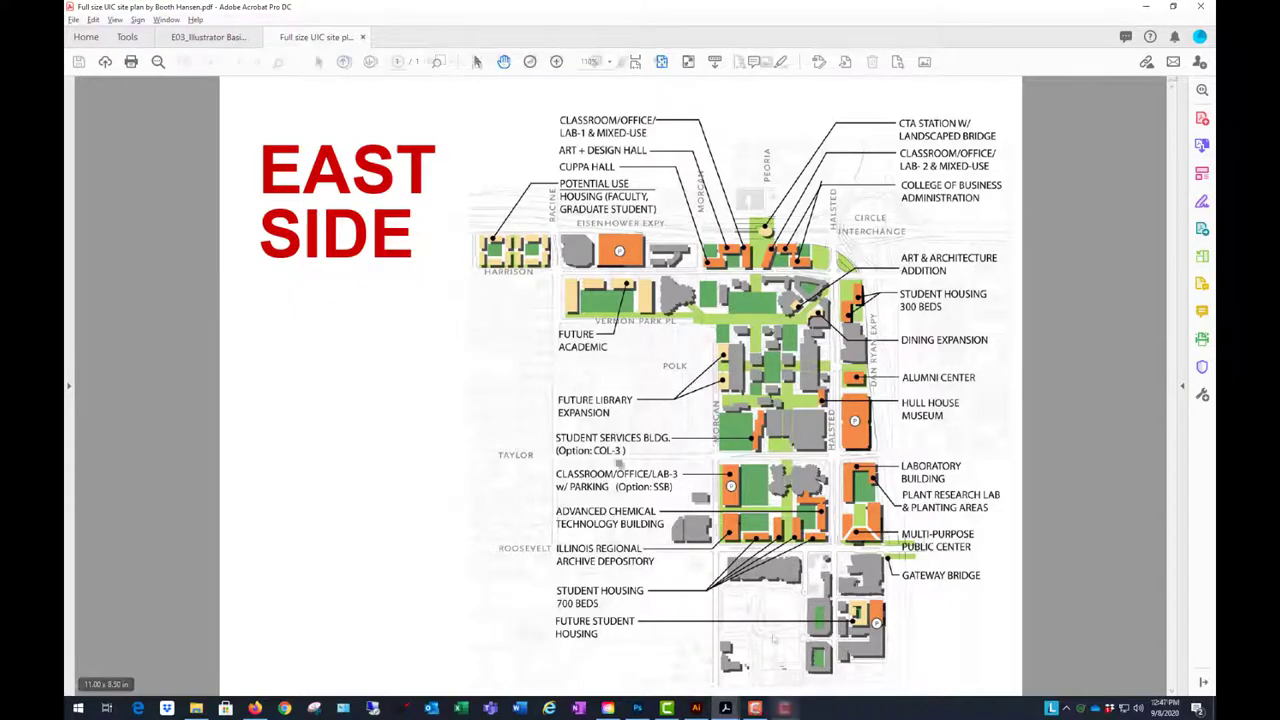
mouse_move(757, 709)
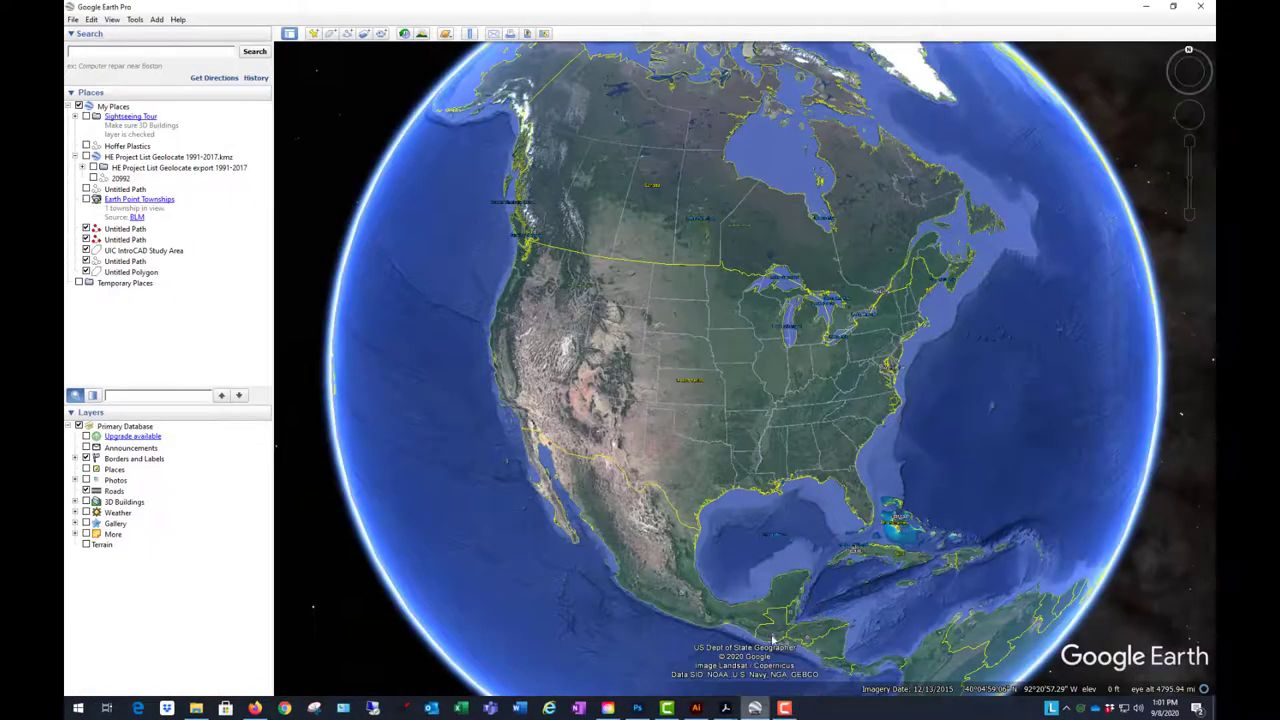
- In Google Earth Pro, frame the Chicago metro area and the Lake Michigan shoreline
left_click(765, 672)
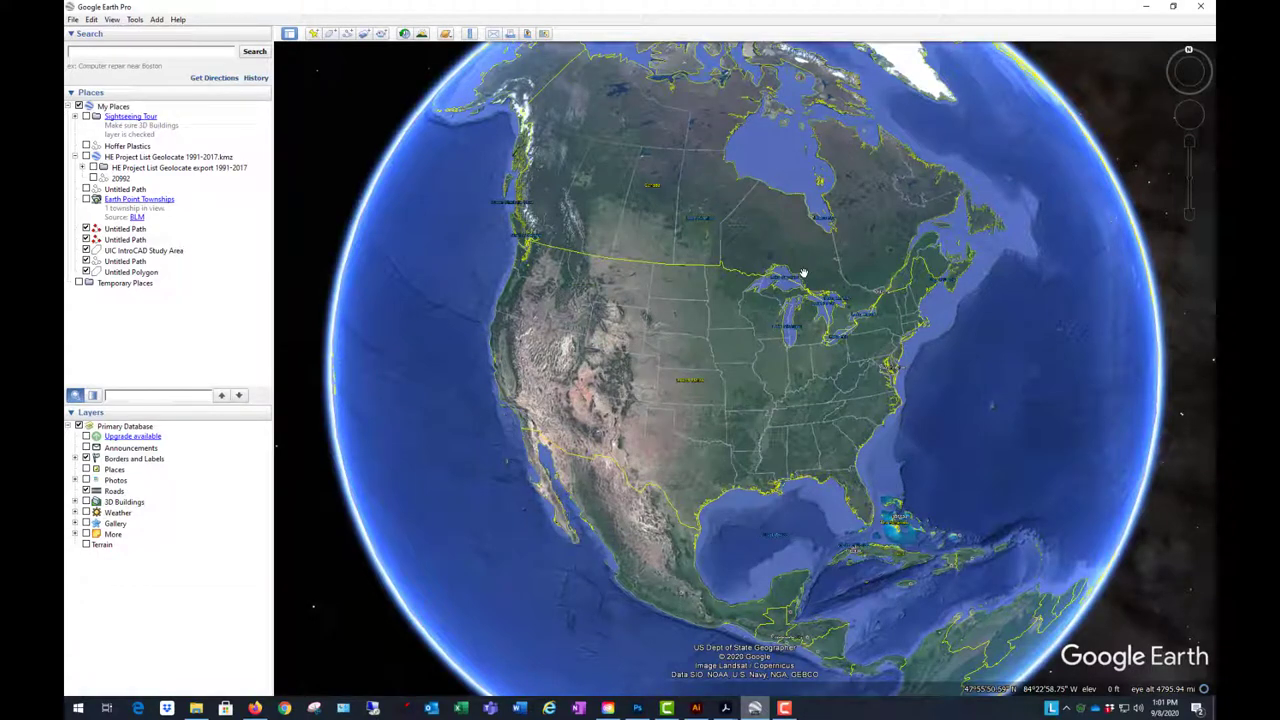
mouse_move(815, 382)
left_mouse_down()
mouse_move(835, 432)
mouse_move(837, 370)
mouse_move(802, 385)
left_mouse_up()
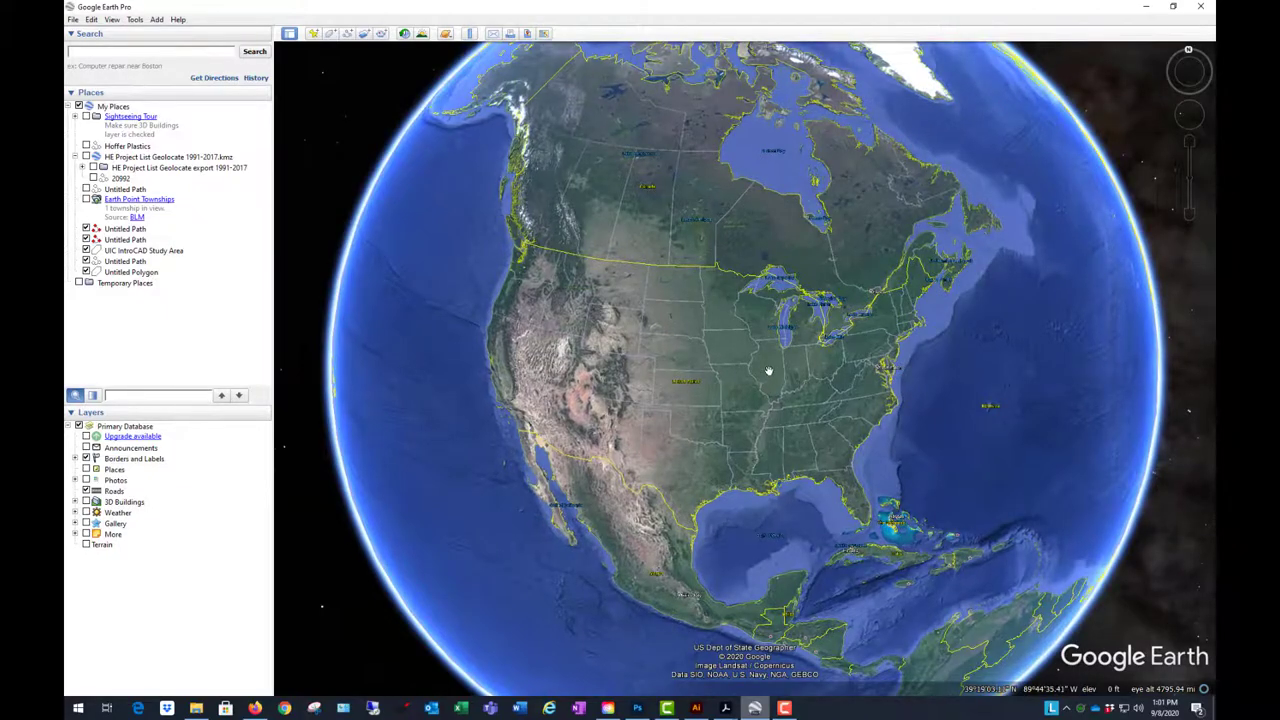
scroll(768, 371, "up", 5)
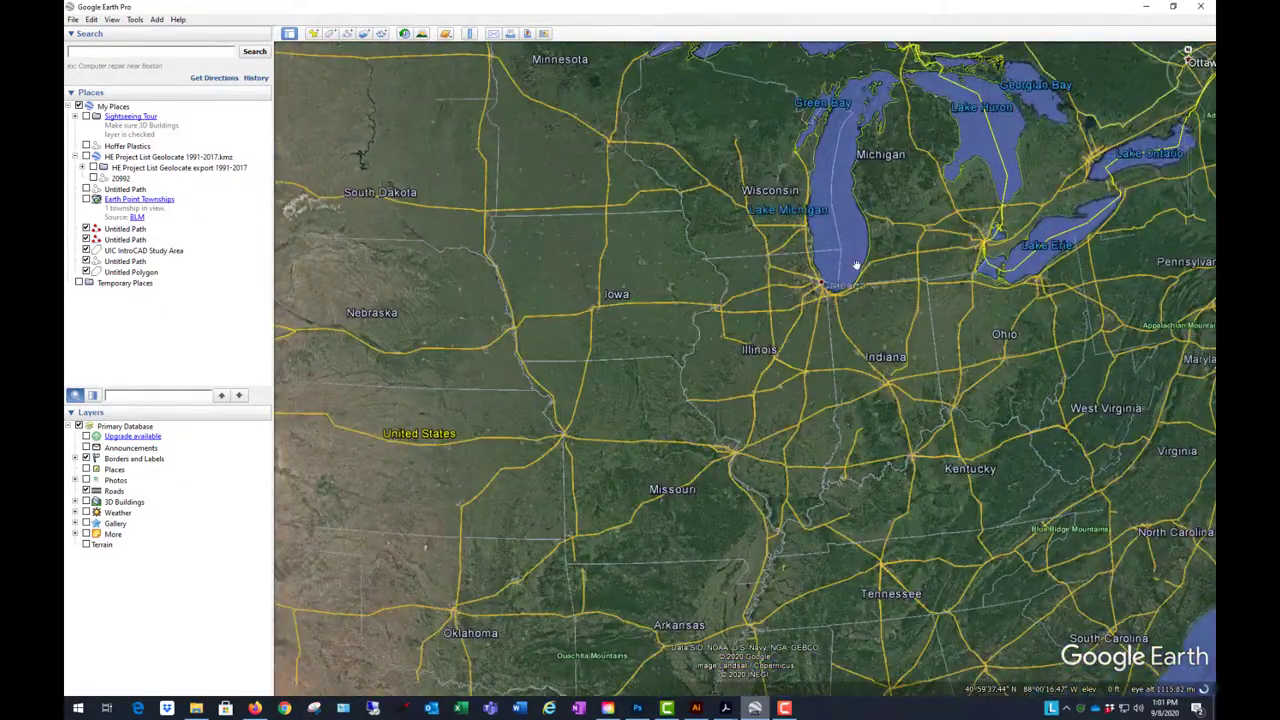
scroll(856, 265, "up", 5)
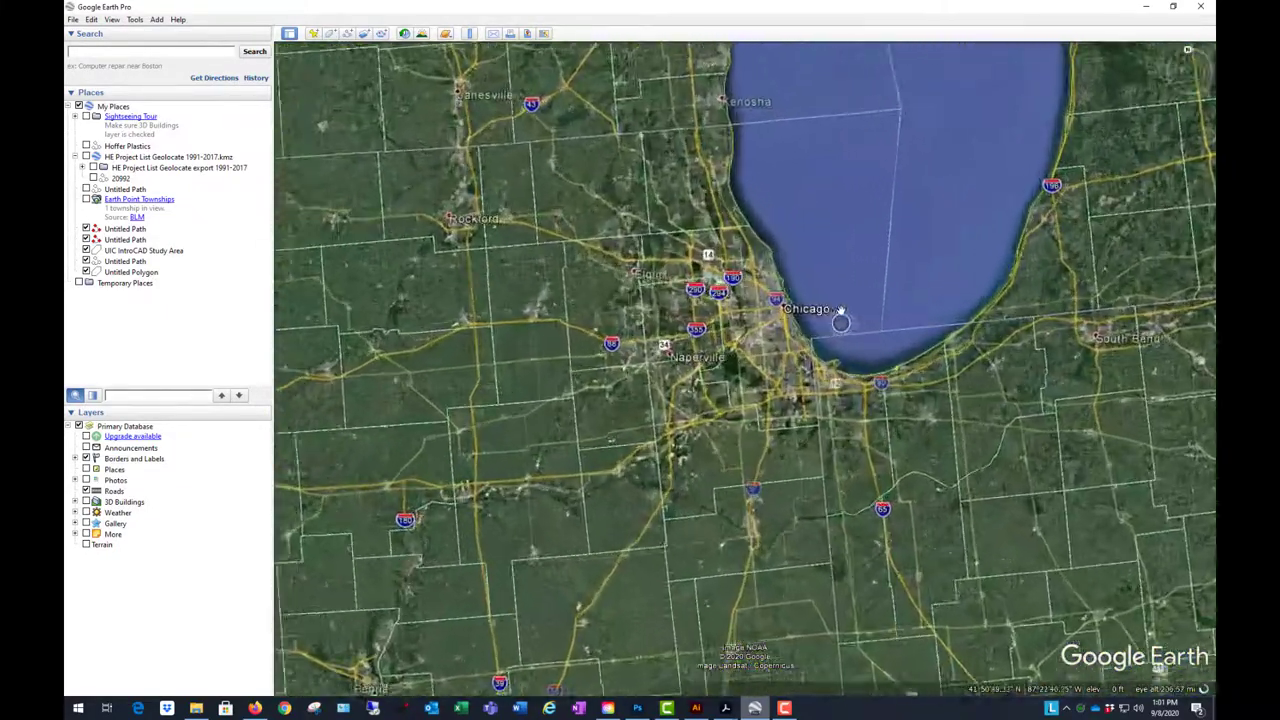
scroll(840, 313, "up", 4)
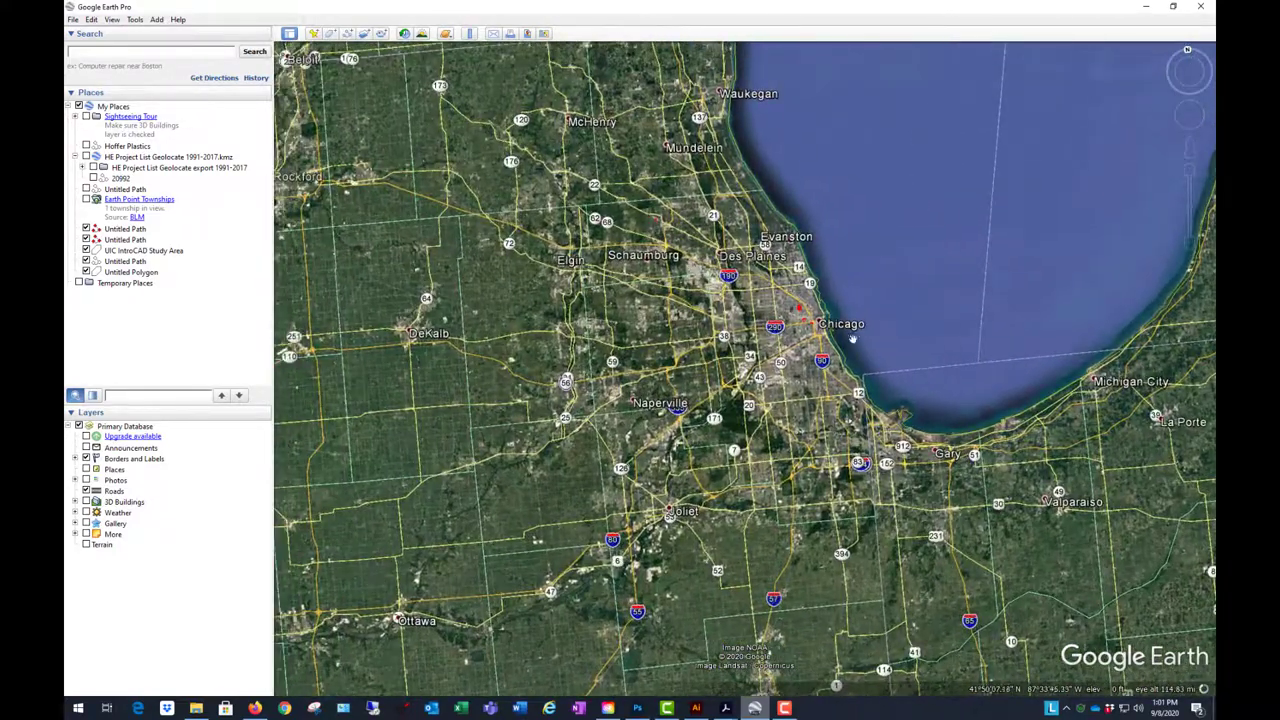
scroll(936, 309, "down", 5)
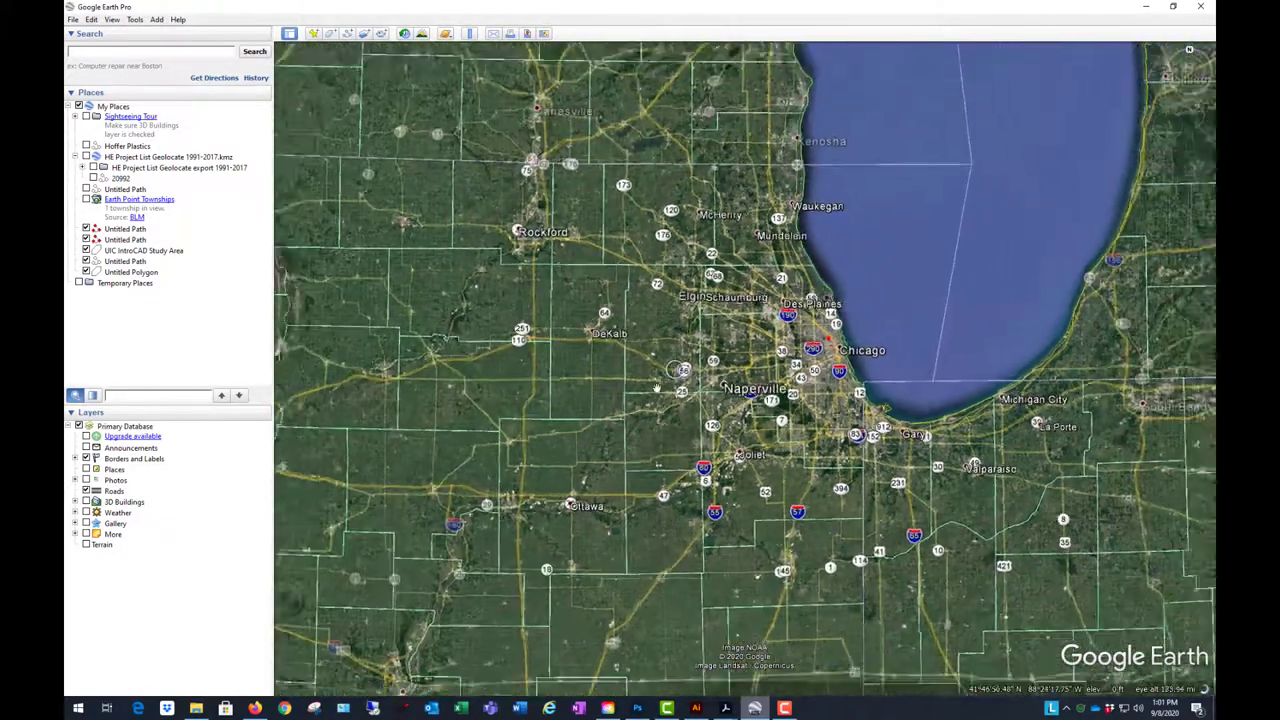
scroll(820, 355, "up", 5)
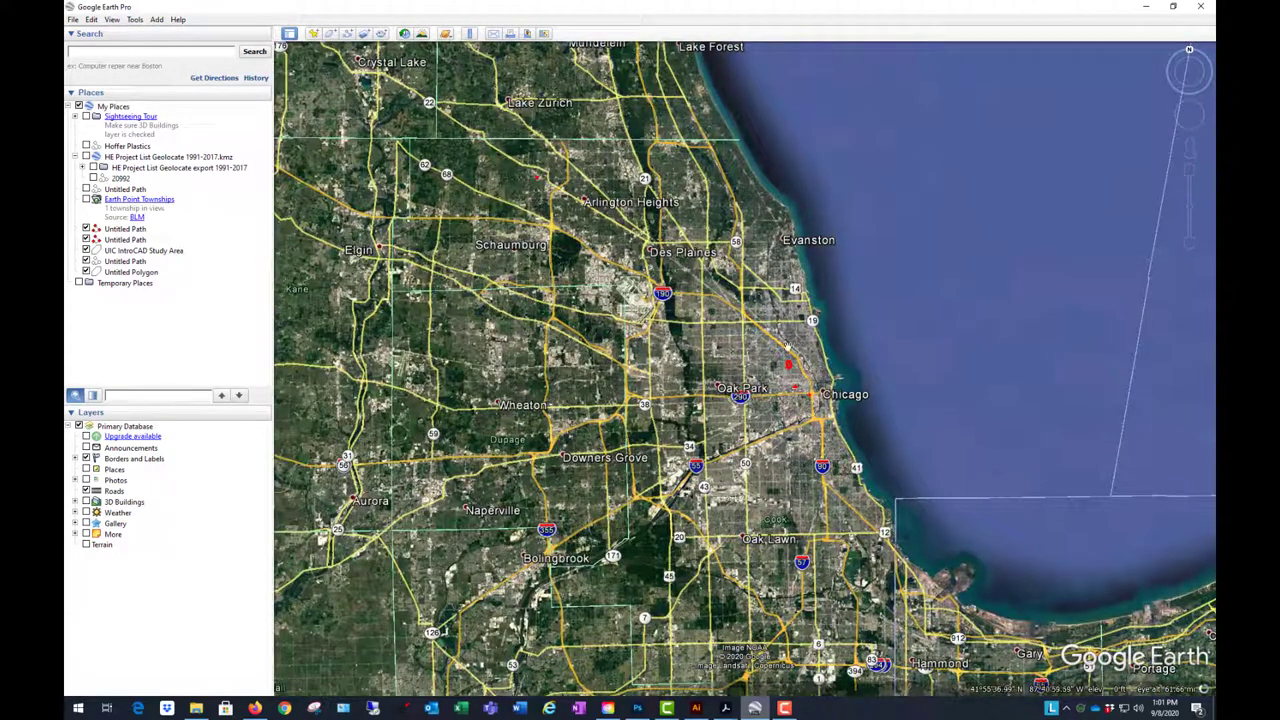
left_click_drag(787, 345, 777, 326)
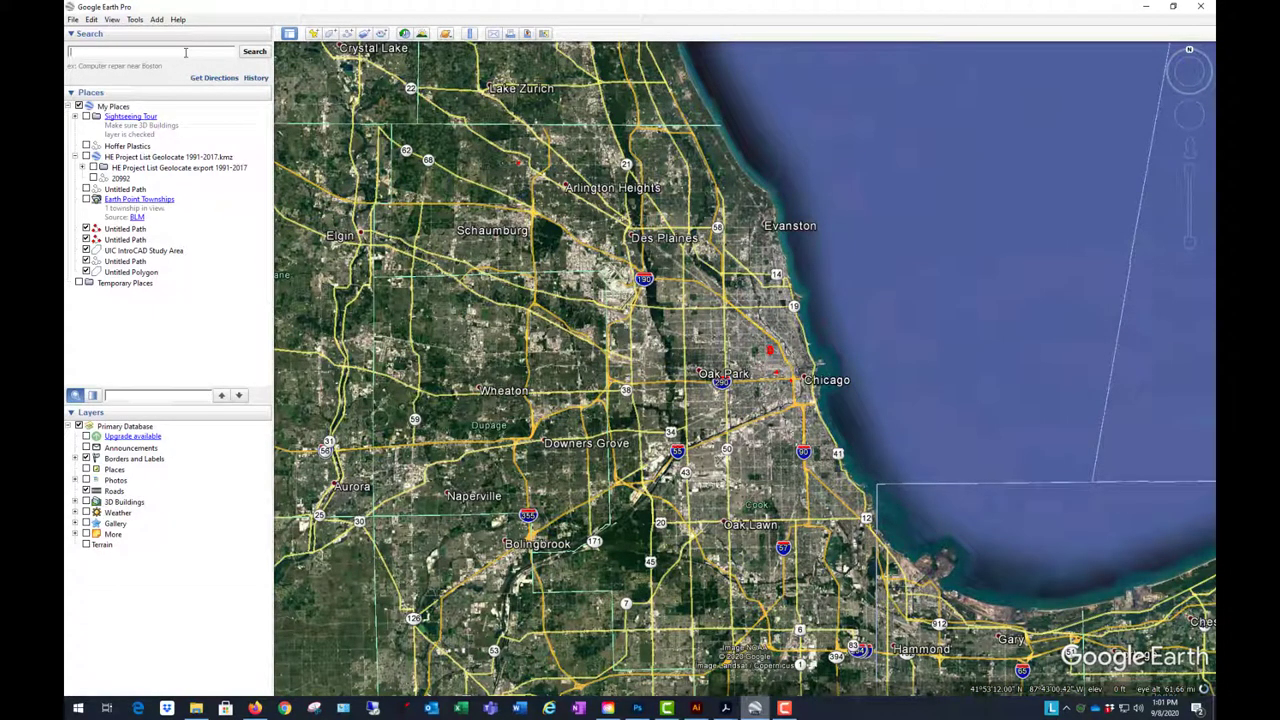
- Search for 'UIC' and centre the University of Illinois at Chicago campus in view
left_click(185, 52)
type("UIC")
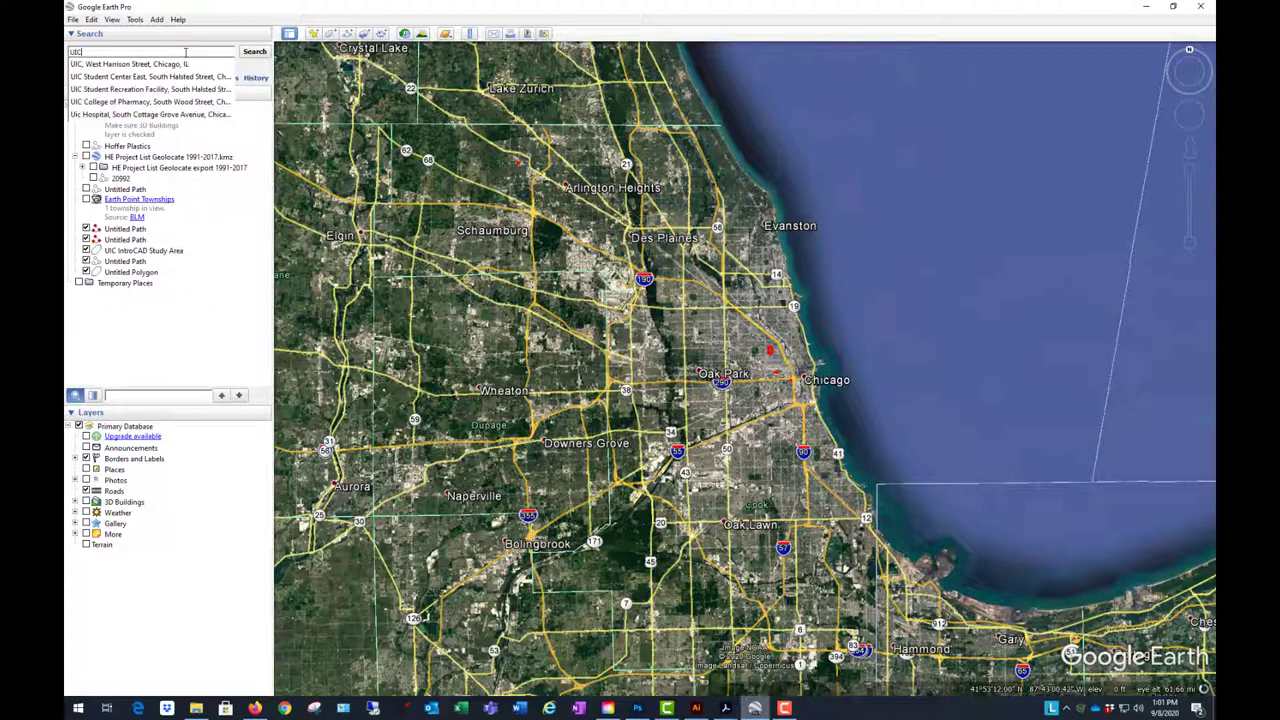
key("Return")
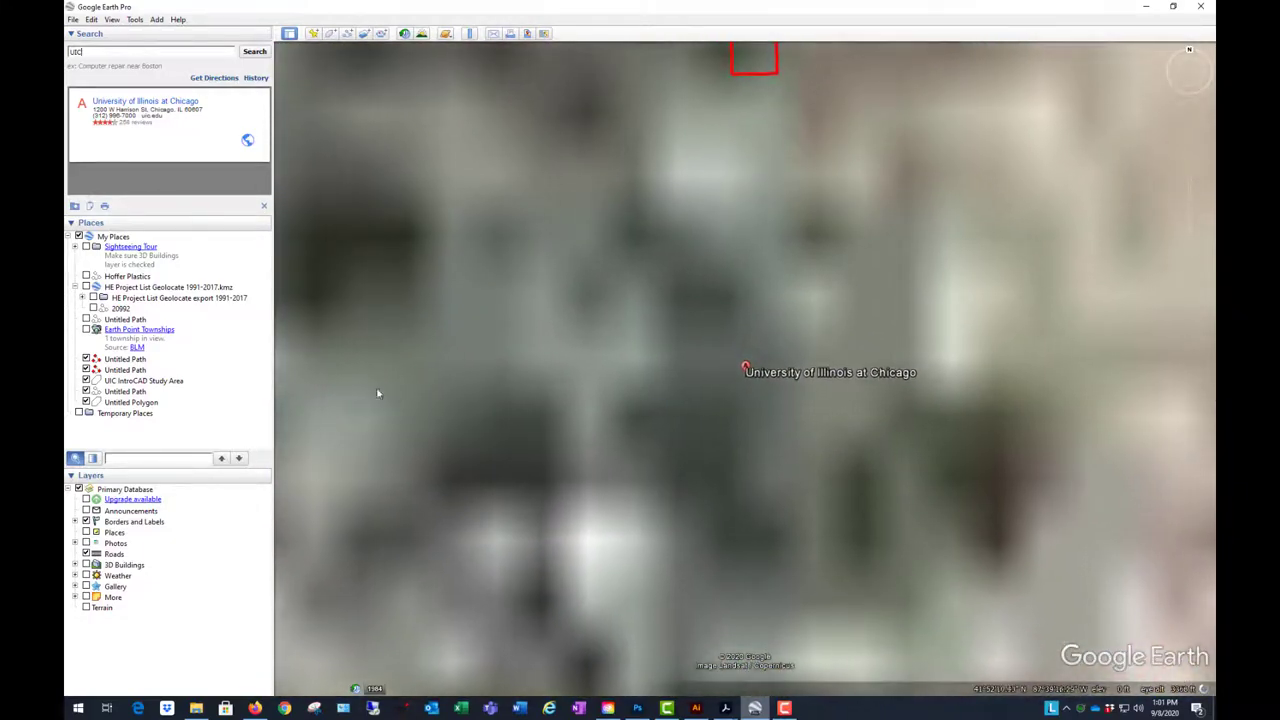
left_click_drag(737, 486, 646, 320)
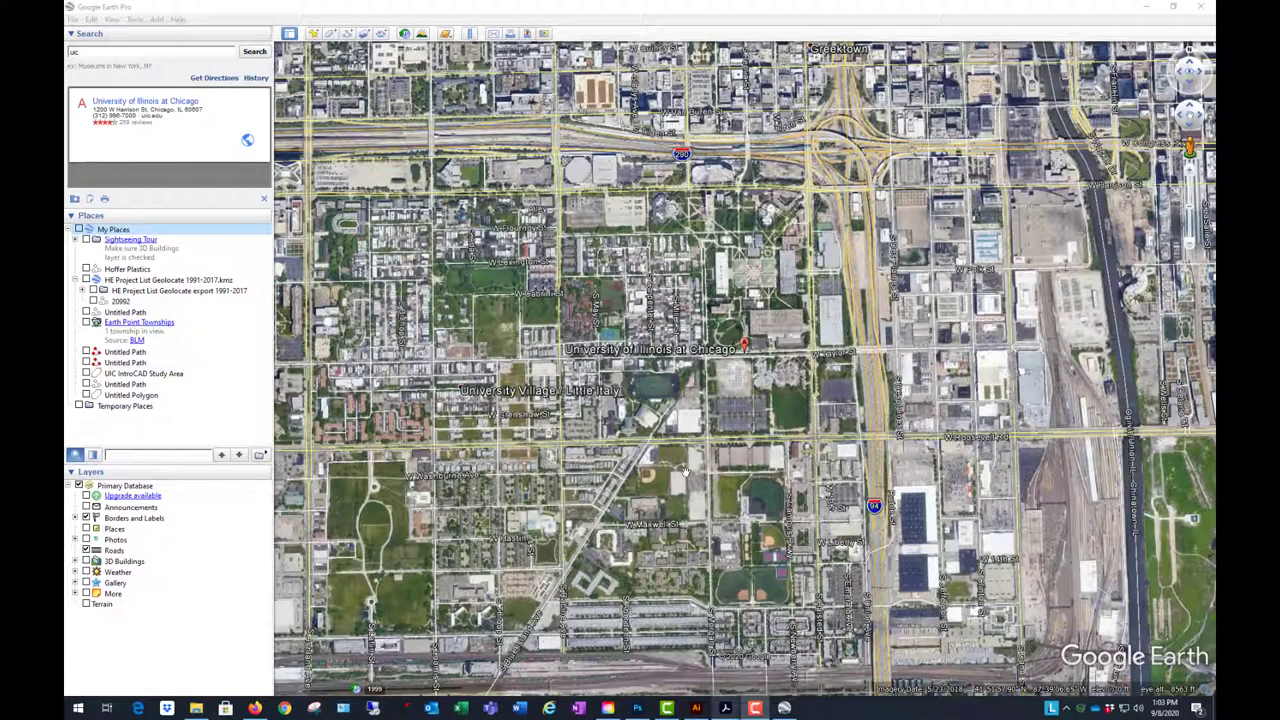
left_click(735, 396)
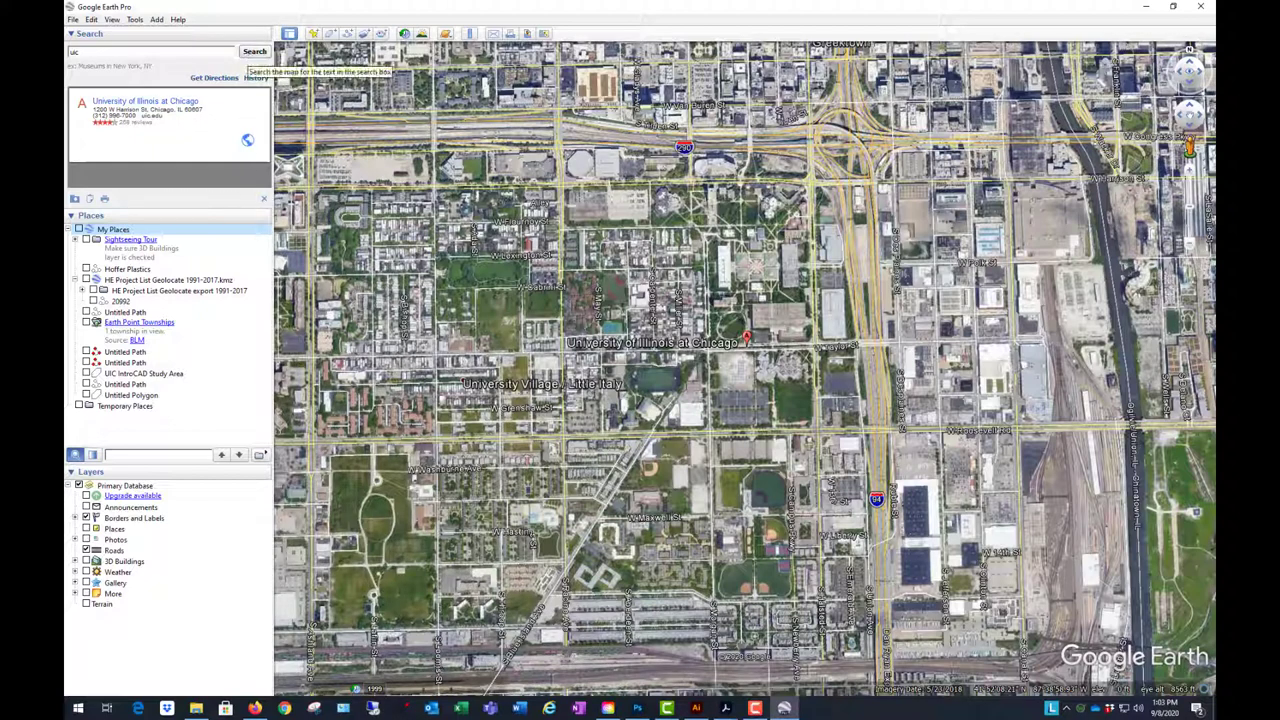
- Clear the UIC search results and show only the Roads layer over the campus imagery
left_click(265, 203)
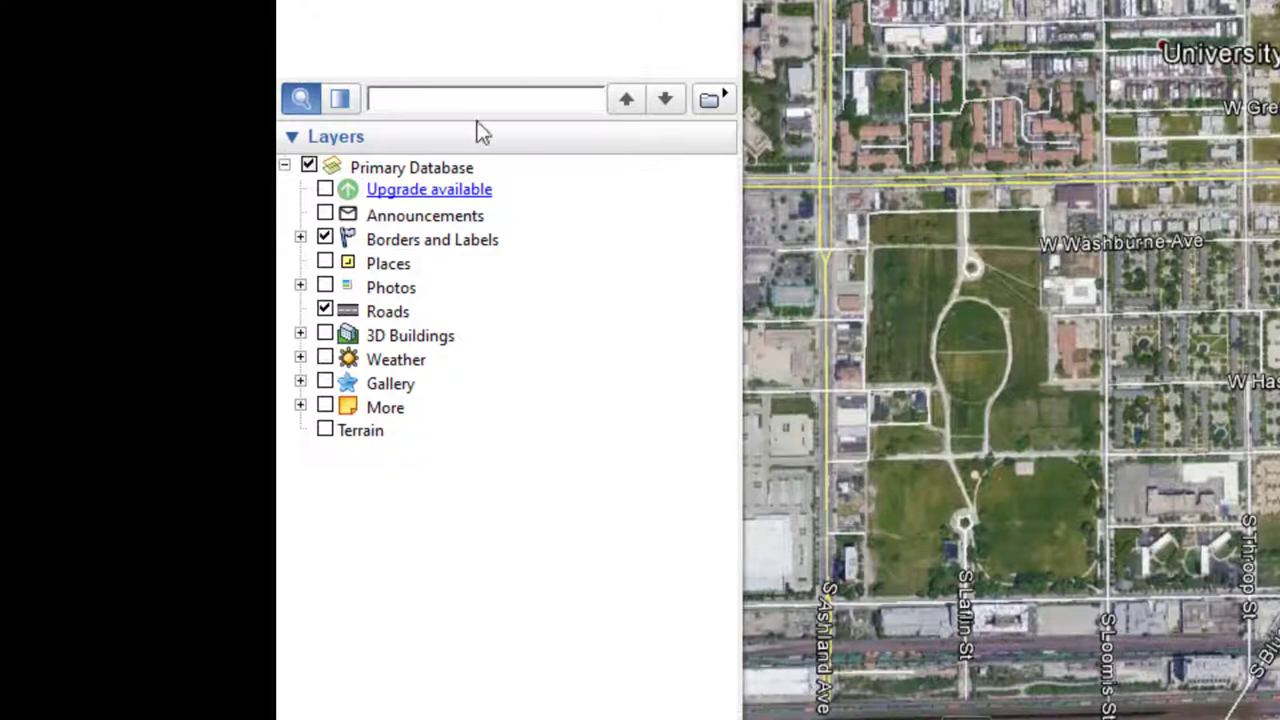
left_click(309, 167)
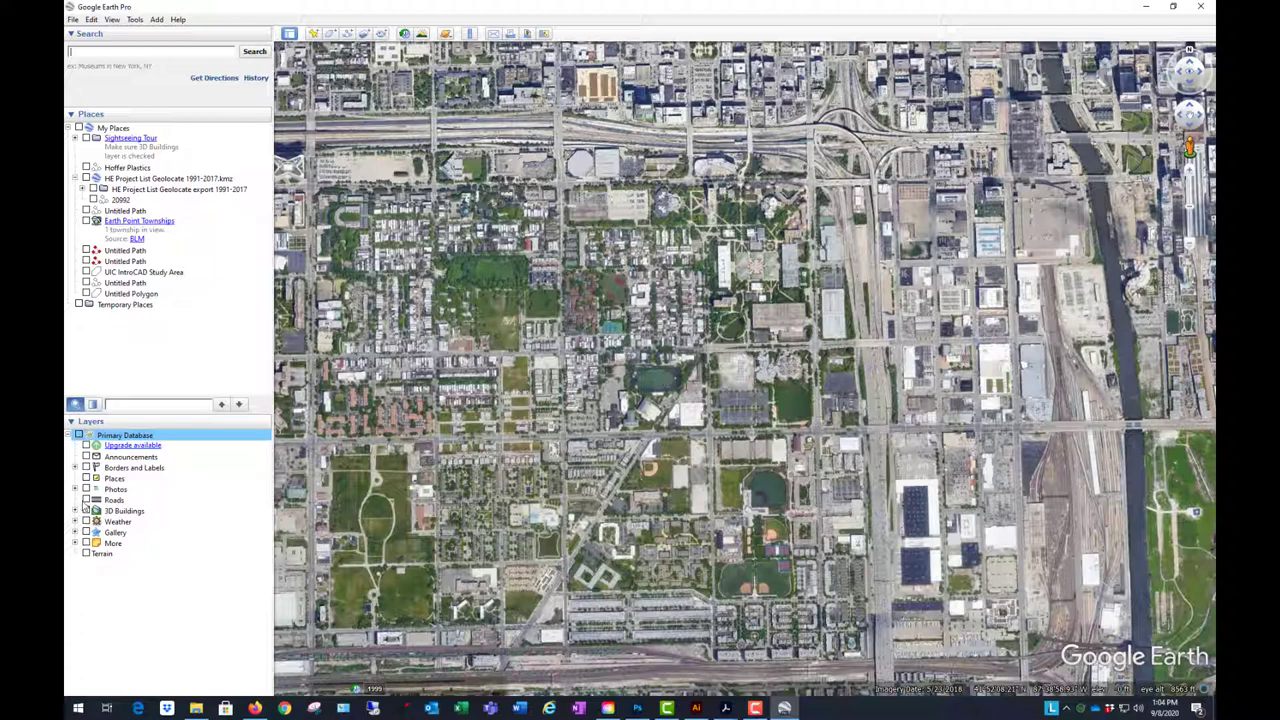
left_click(86, 499)
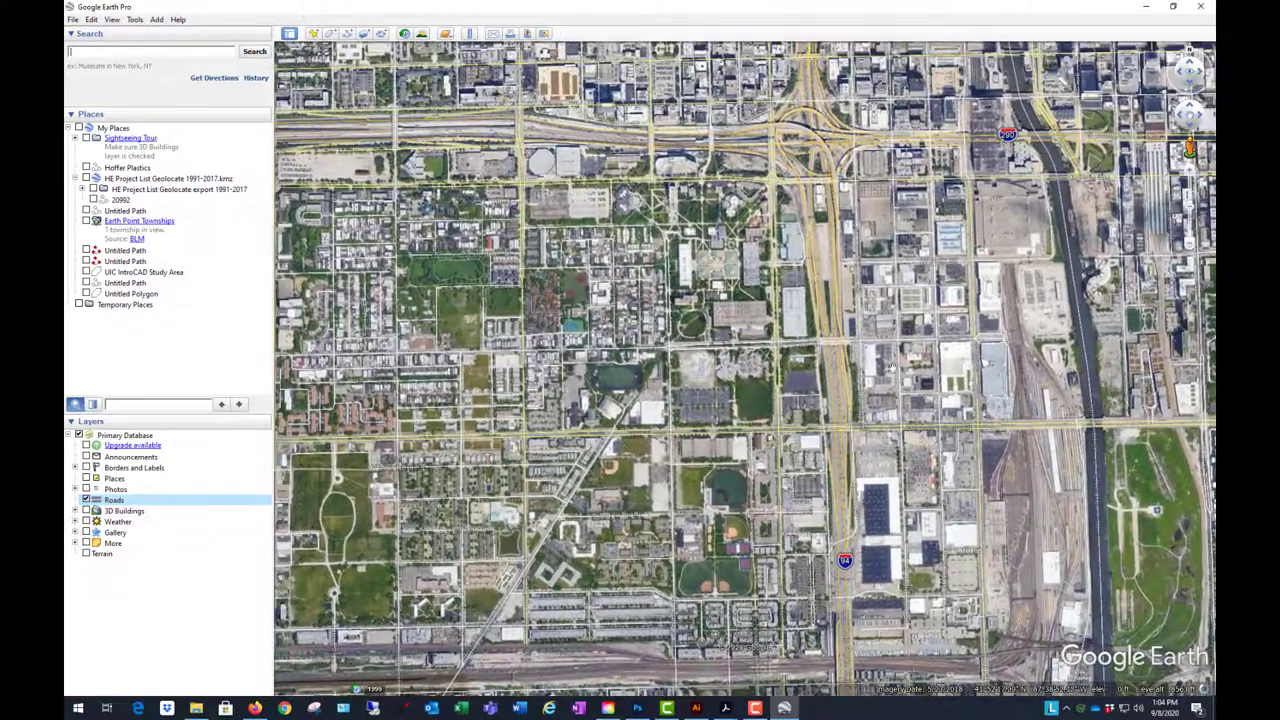
mouse_move(784, 708)
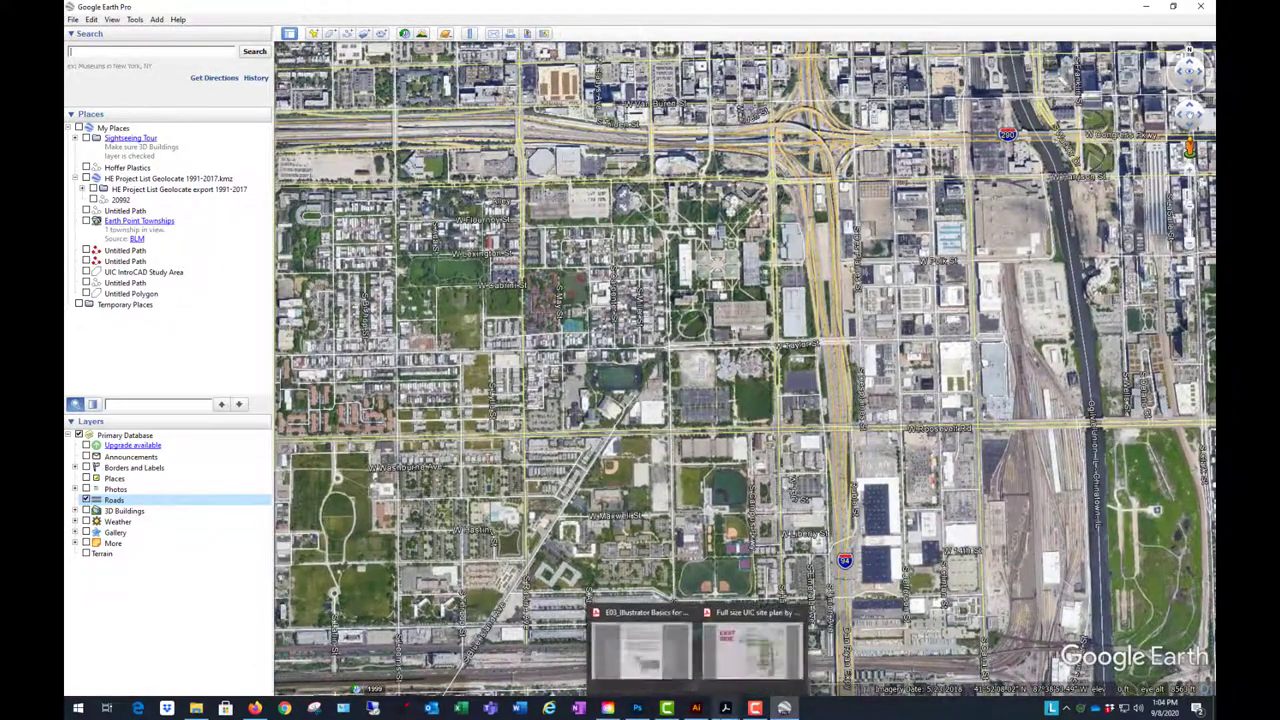
mouse_move(698, 710)
left_click(780, 678)
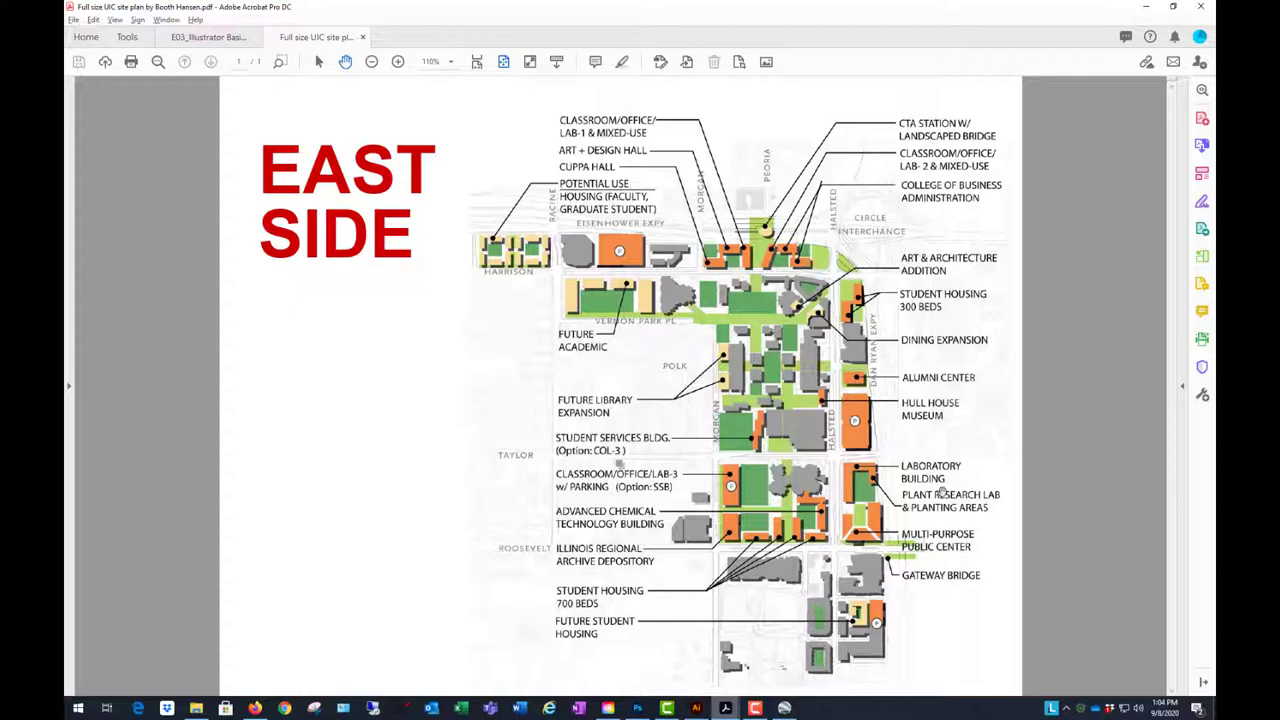
left_click(1145, 8)
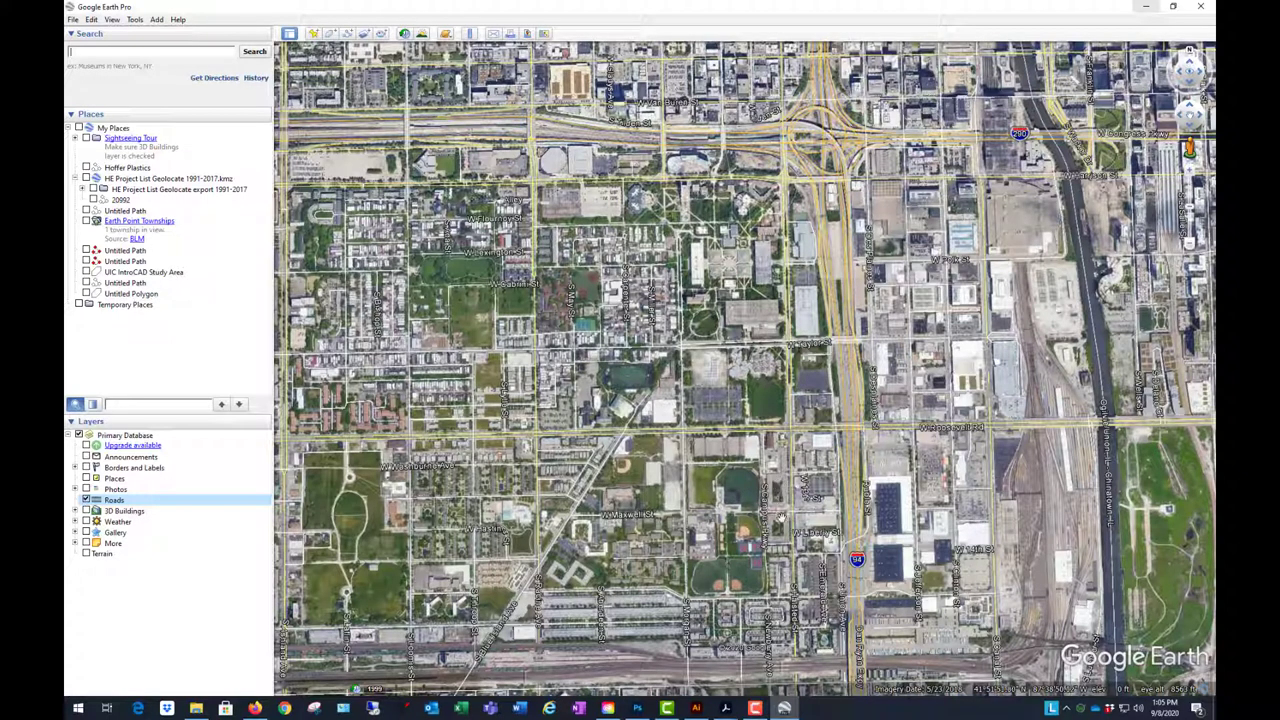
- Tilt the campus view into an oblique 3D perspective and pan around it
left_click_drag(838, 376, 848, 385)
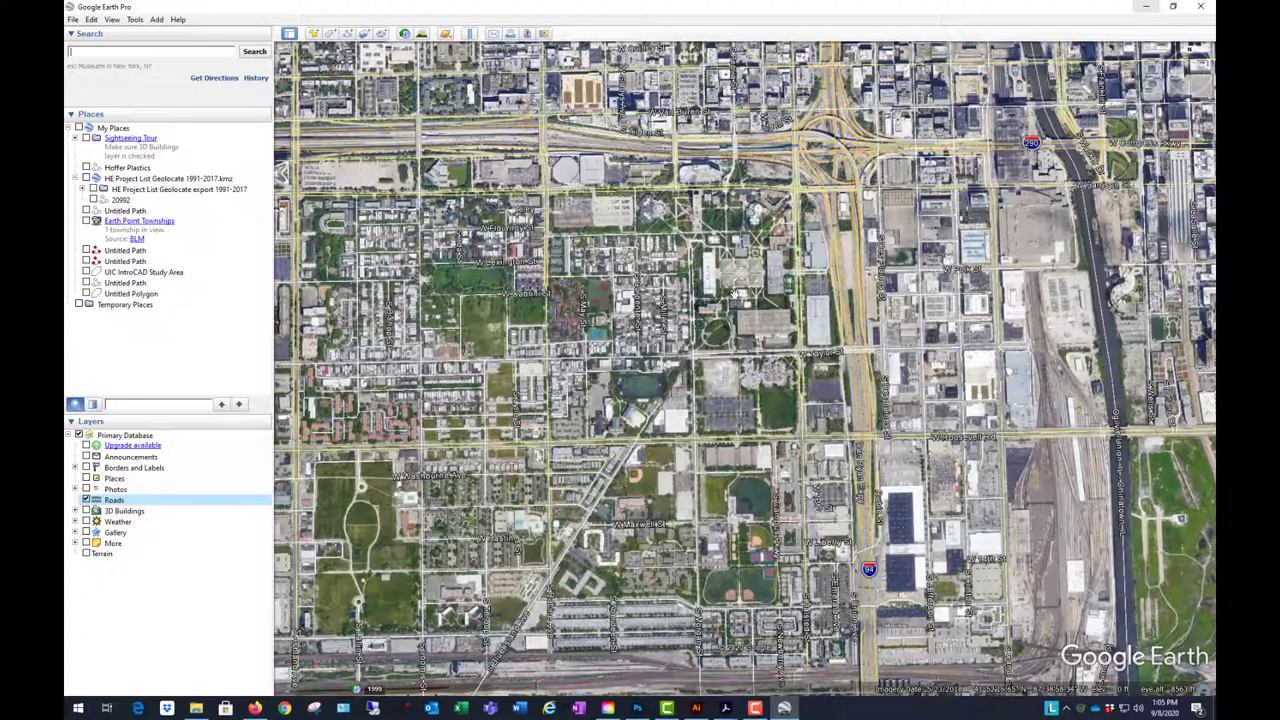
left_click_drag(706, 333, 683, 312)
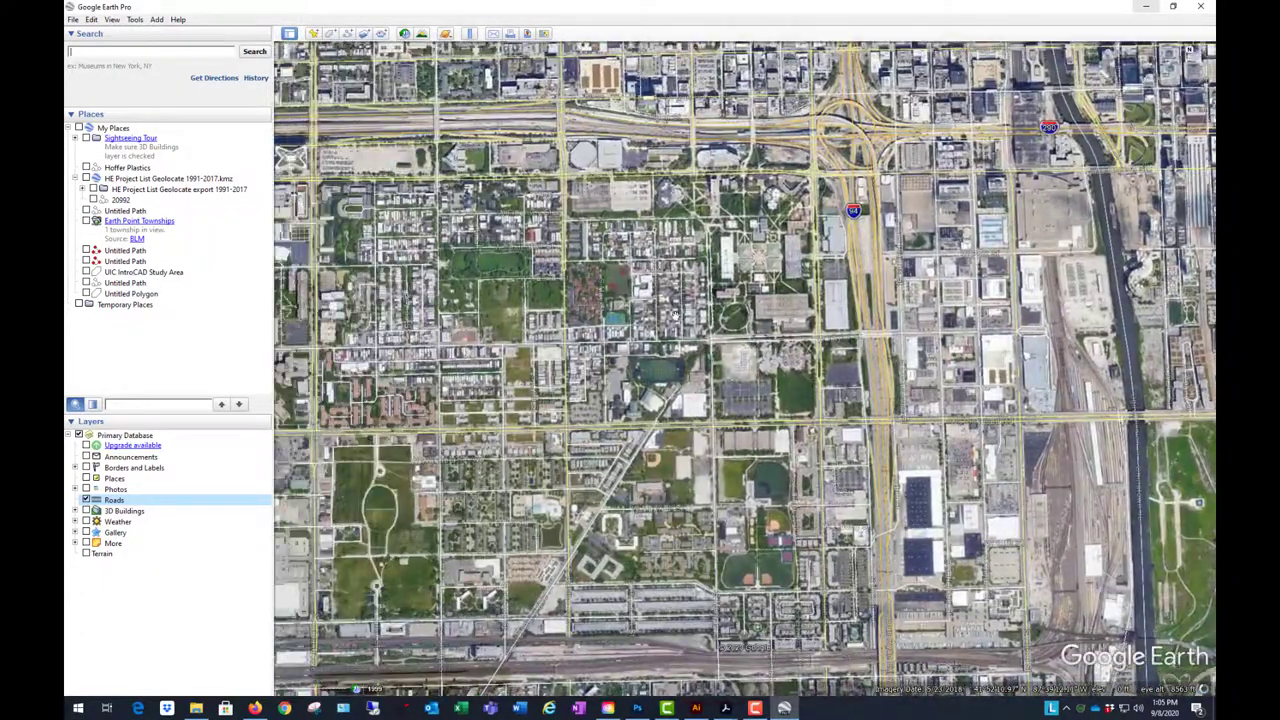
key("shift+Down")
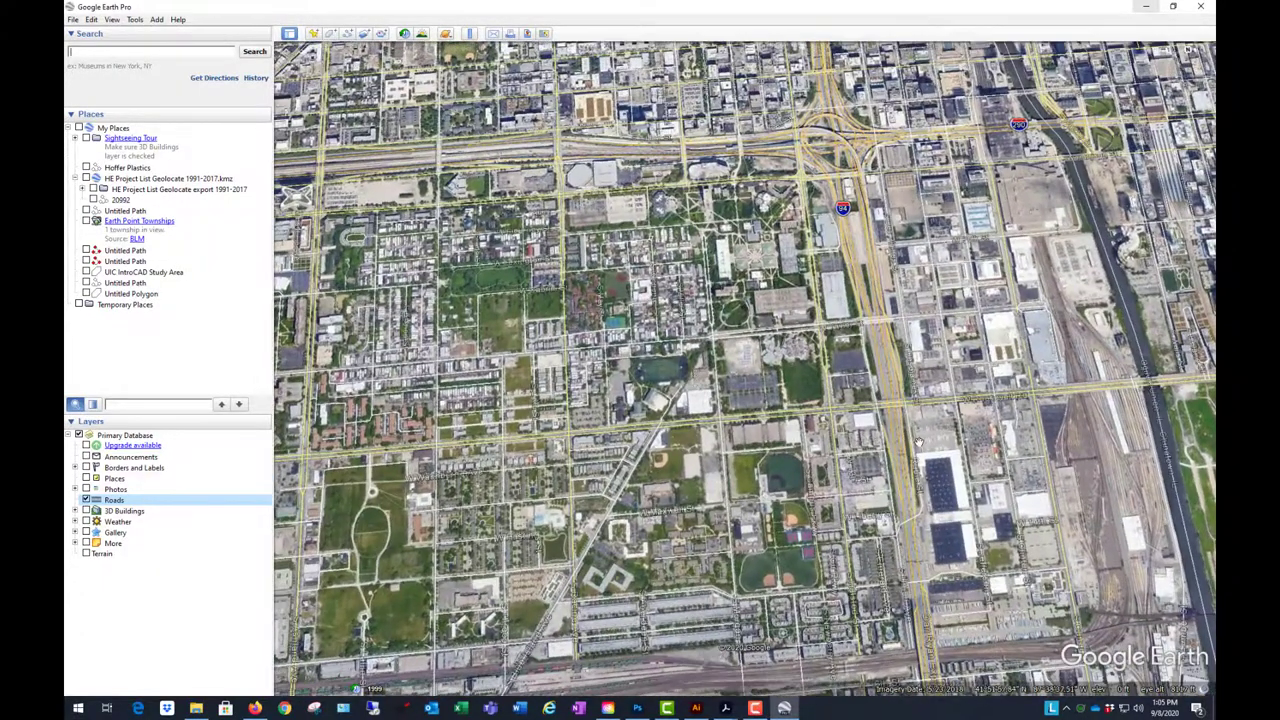
key("Down")
key("Up")
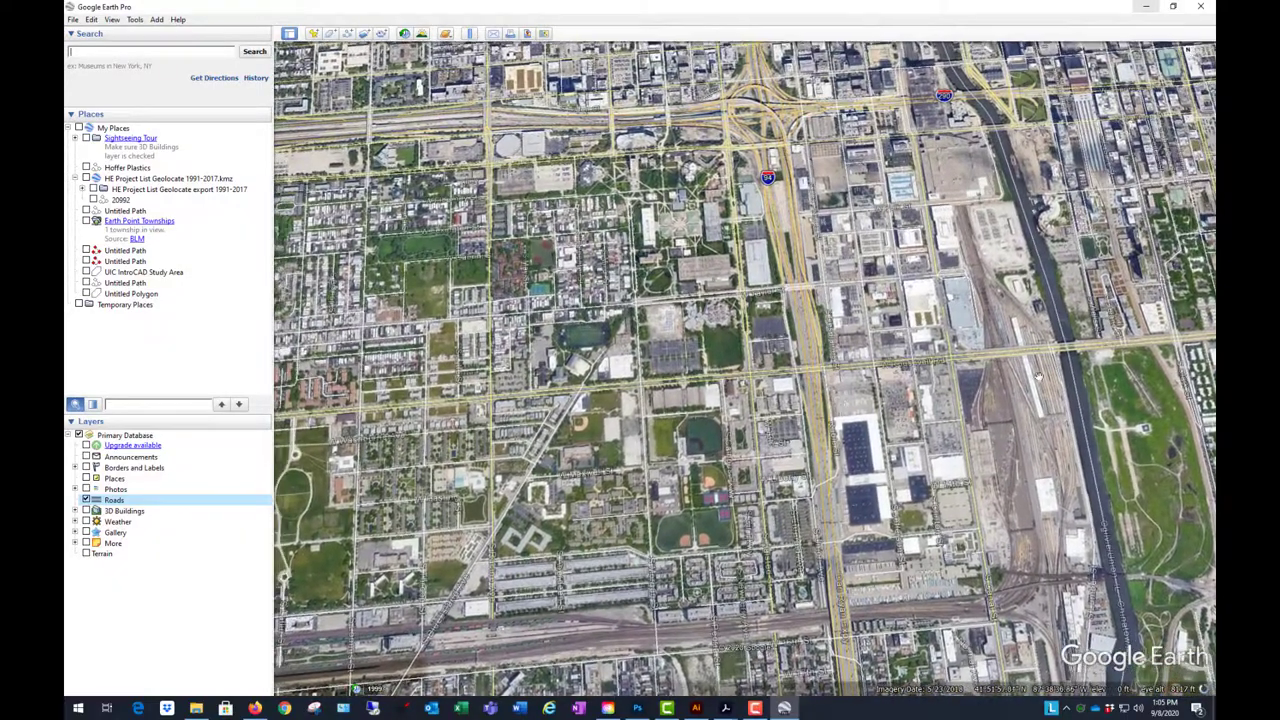
key("shift+Down")
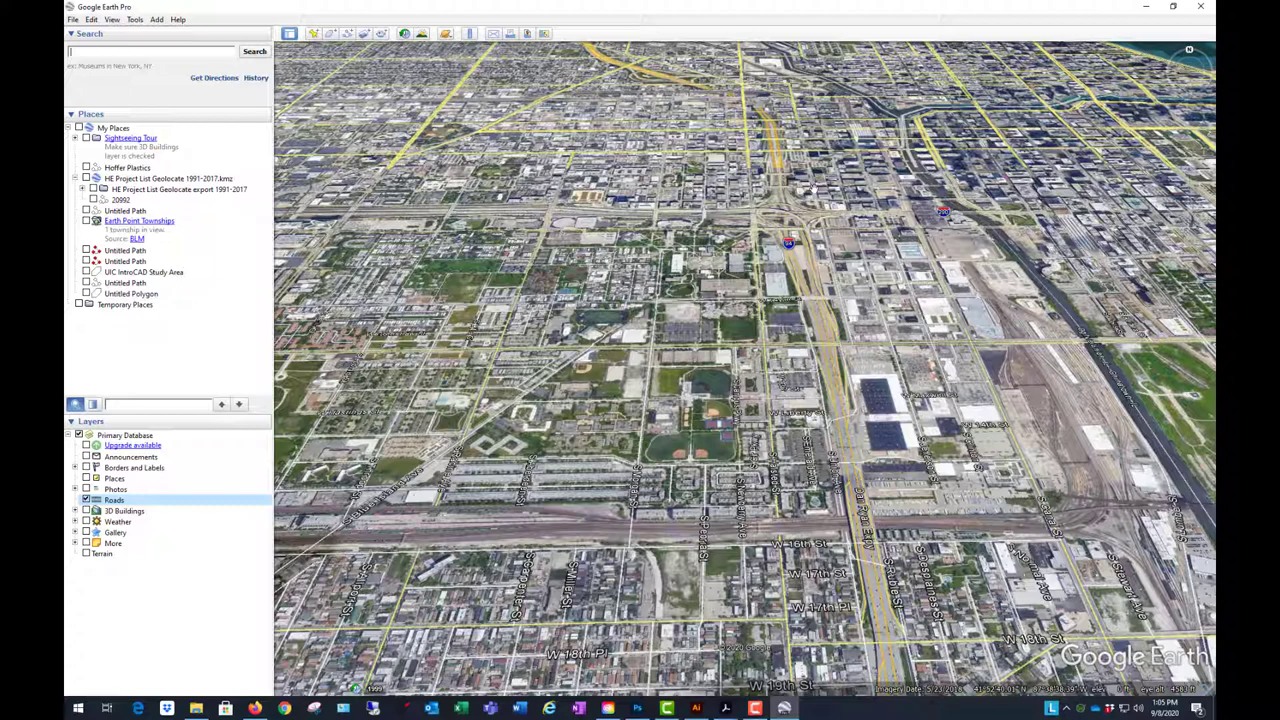
scroll(812, 188, "down", 2)
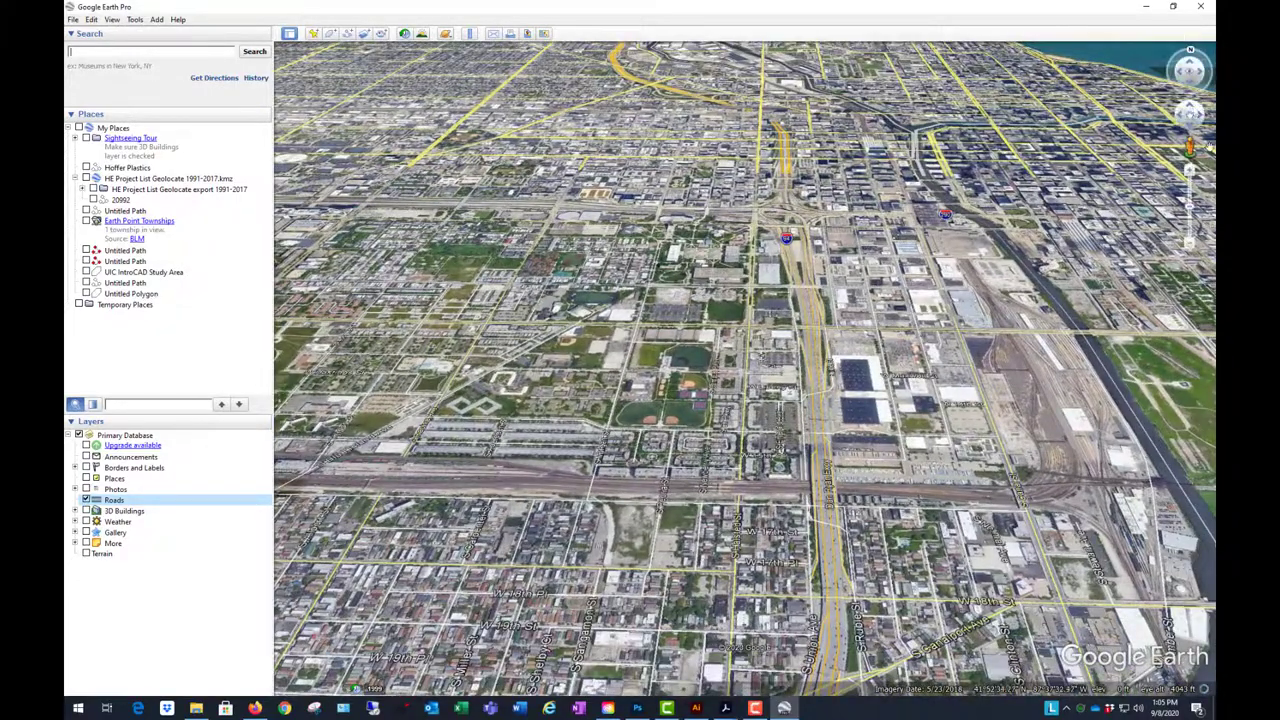
left_click_drag(785, 318, 810, 320)
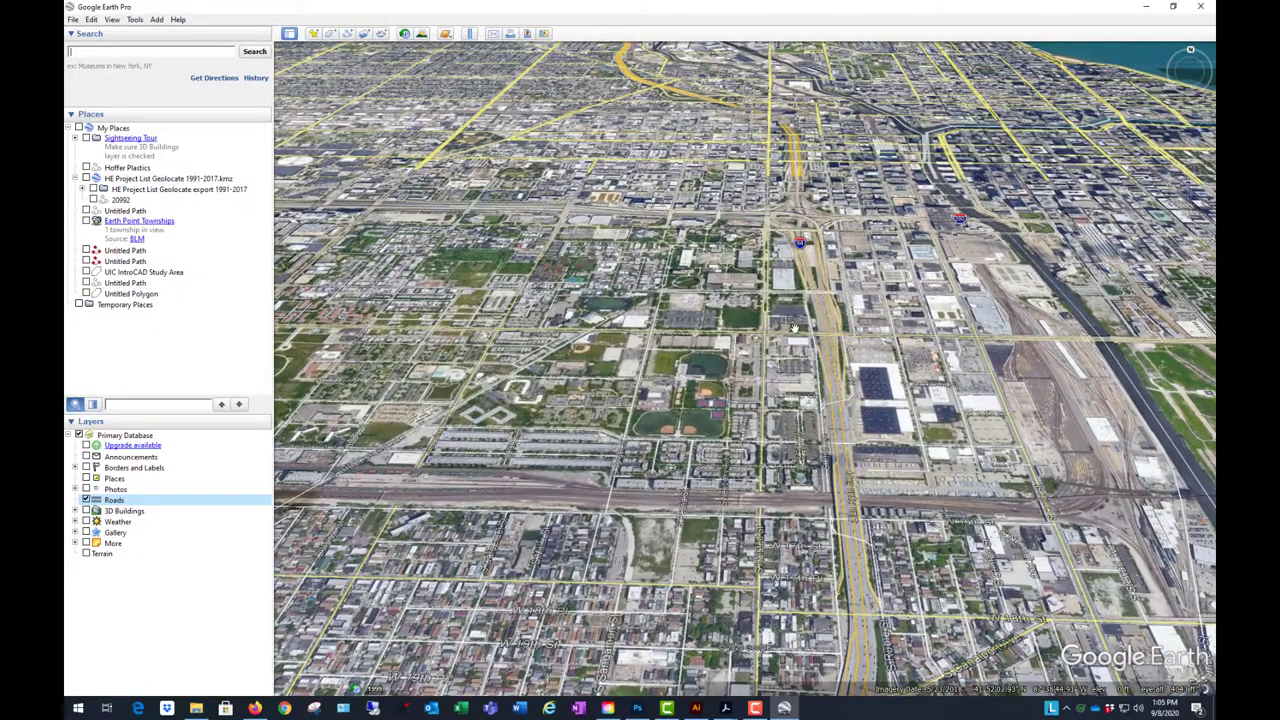
- Reset to a straight-down, north-up plan view and pan to the northern campus
key("u")
key("r")
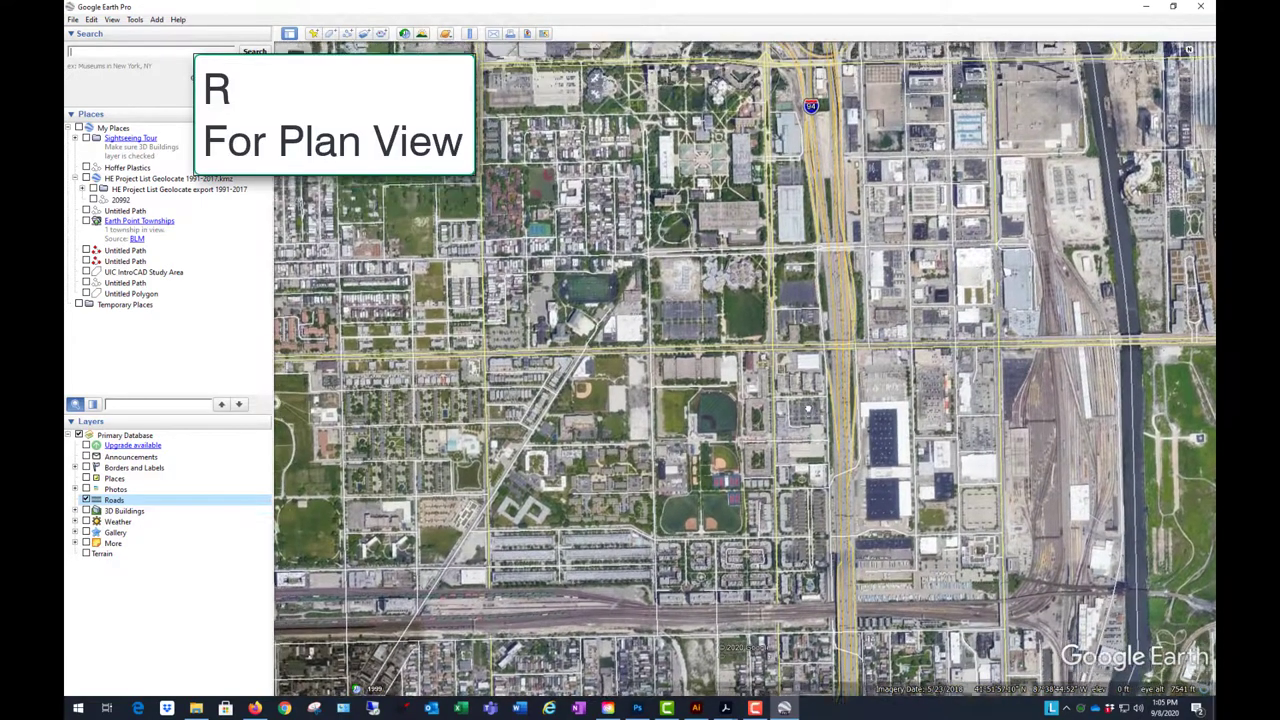
left_click_drag(808, 408, 863, 473)
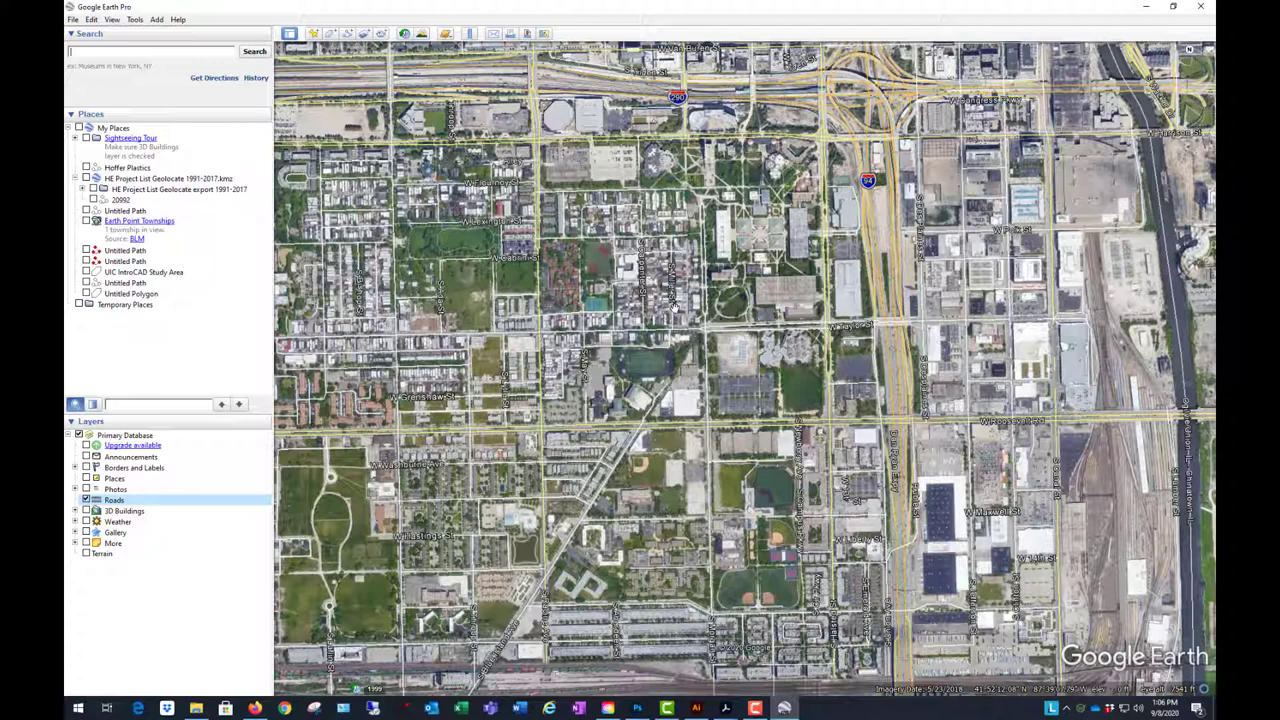
- Zoom in slightly on the campus and turn off the road lines and street labels
scroll(745, 305, "up", 1)
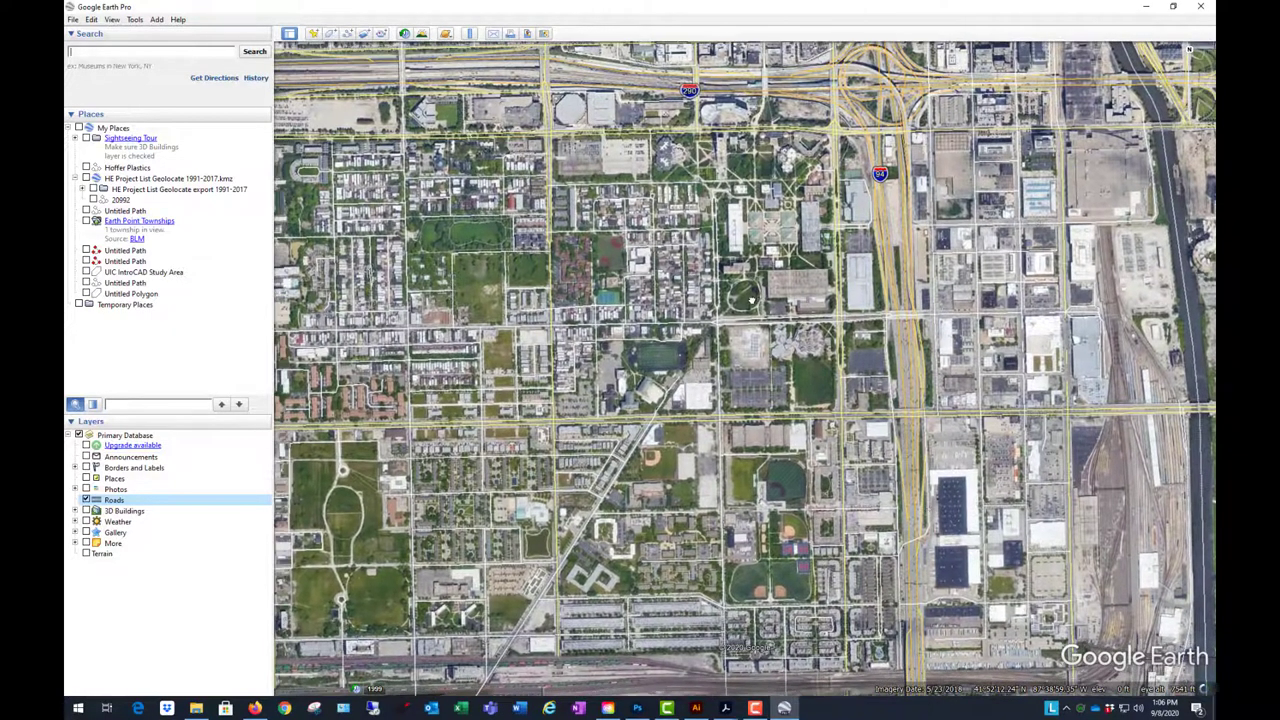
scroll(752, 299, "up", 3)
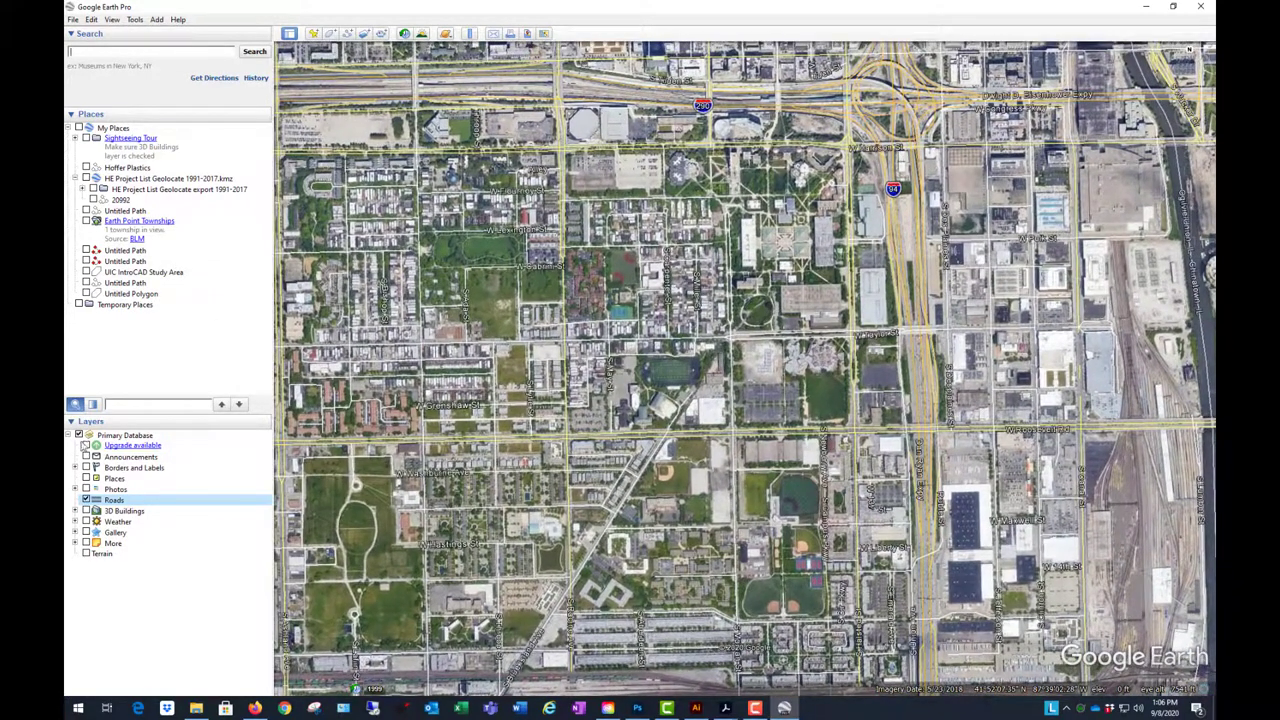
left_click(78, 435)
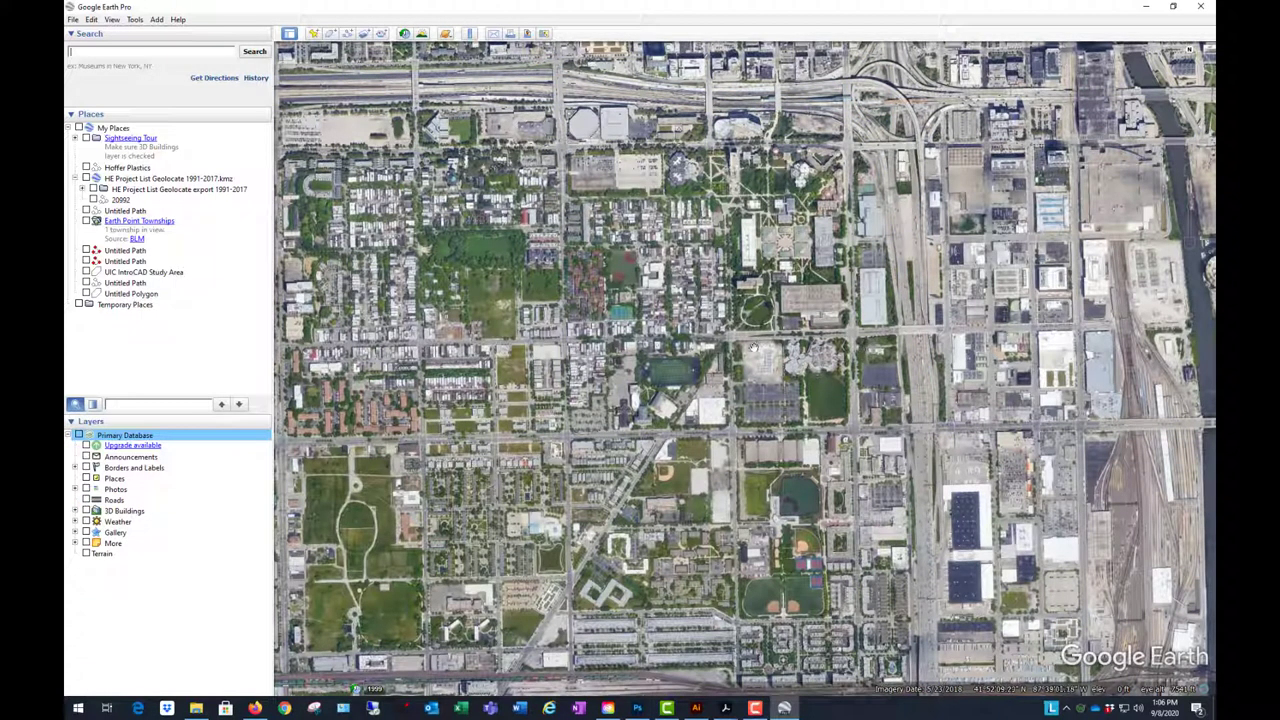
key("Down")
key("Down")
key("Down")
key("Down")
key("Down")
key("Down")
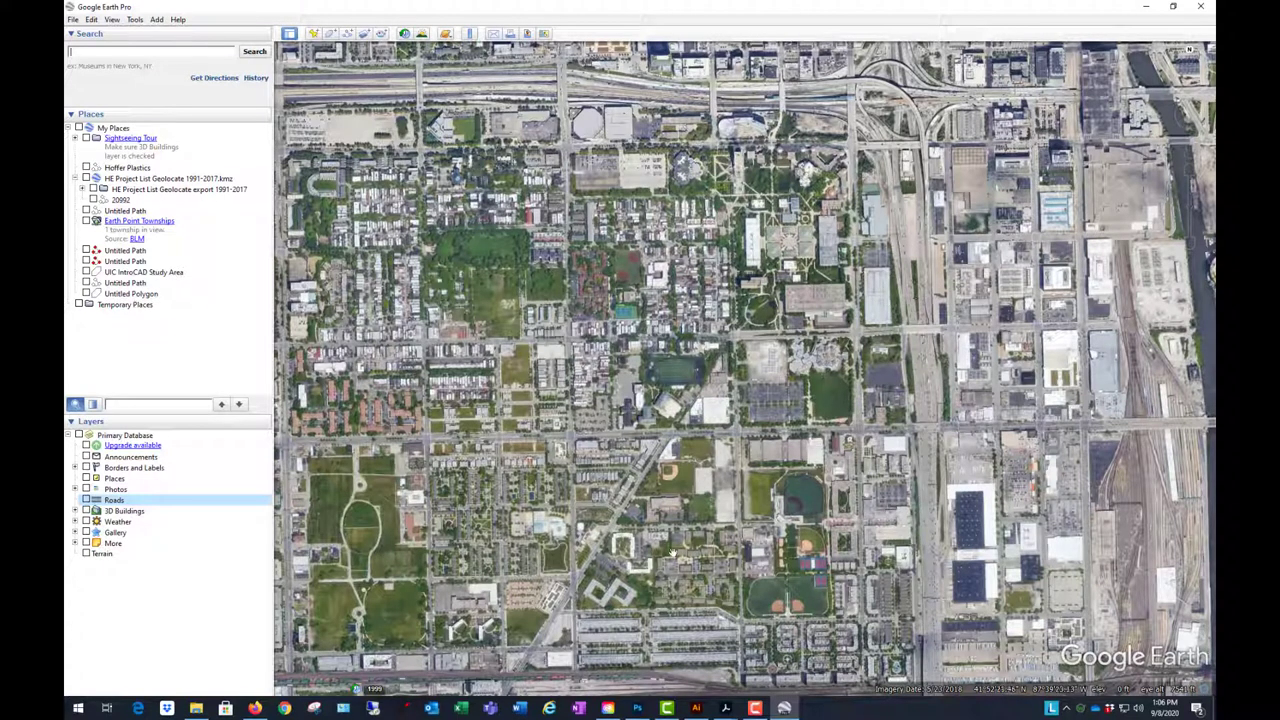
scroll(828, 400, "up", 1)
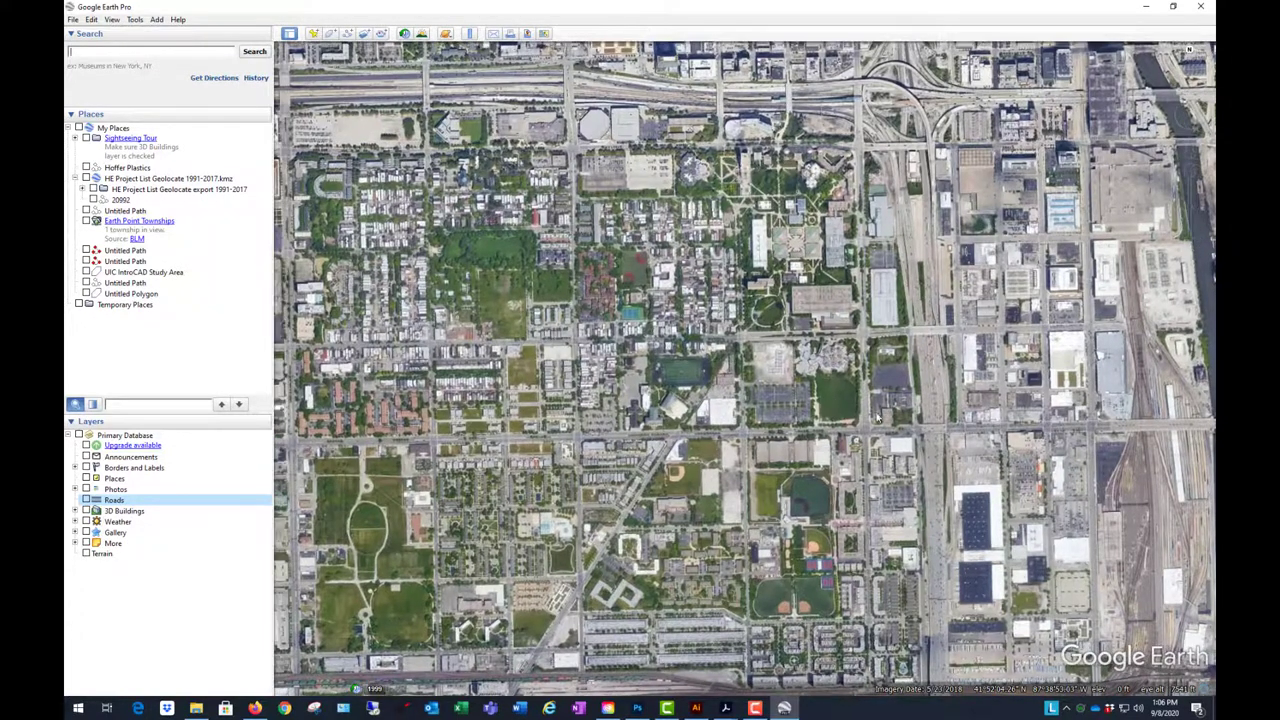
- Switch Google Earth Pro into Save Image export mode
left_click(73, 20)
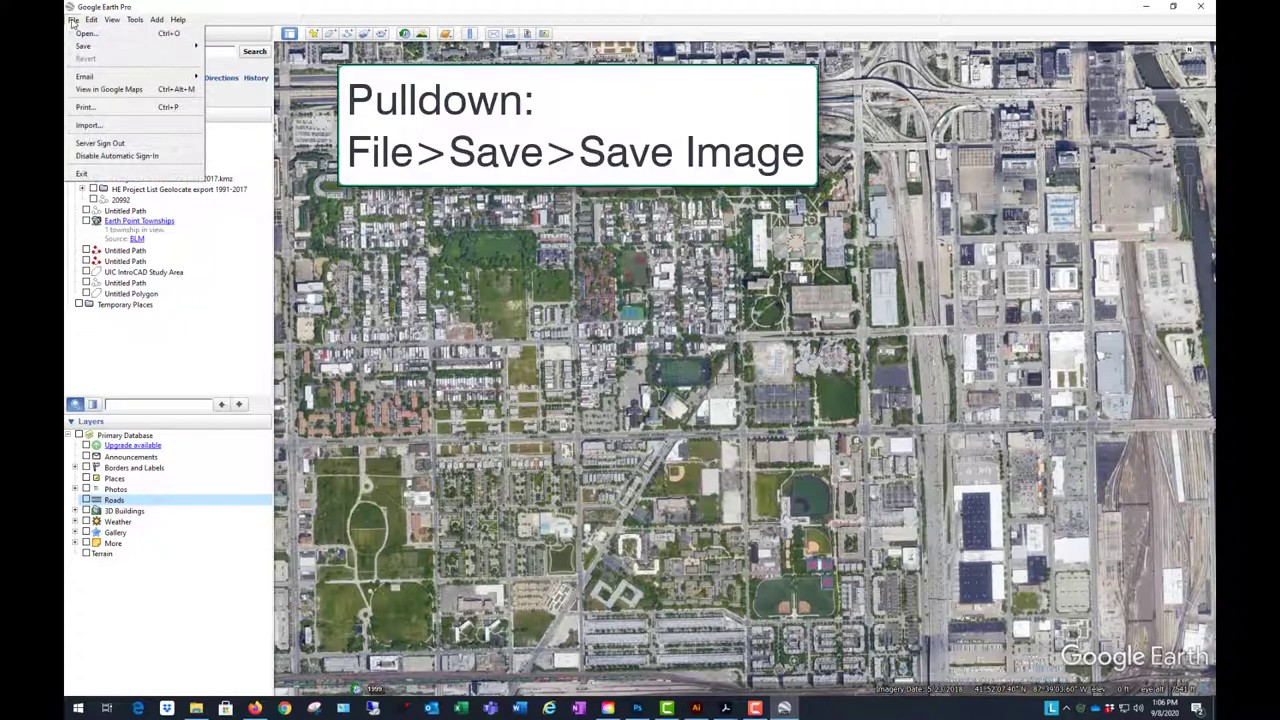
mouse_move(85, 46)
left_click(240, 92)
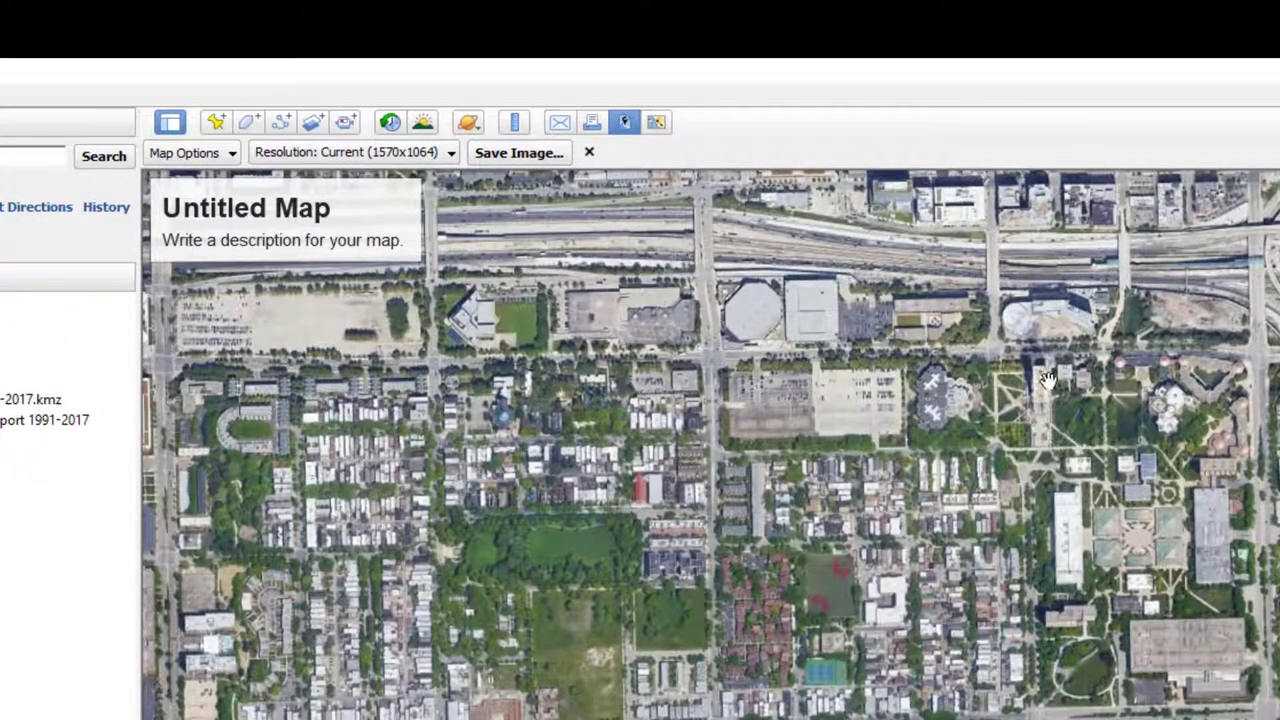
- Remove Title and Description, Legend, Scale and Compass, and set resolution to Maximum (4800x3252)
left_click(232, 155)
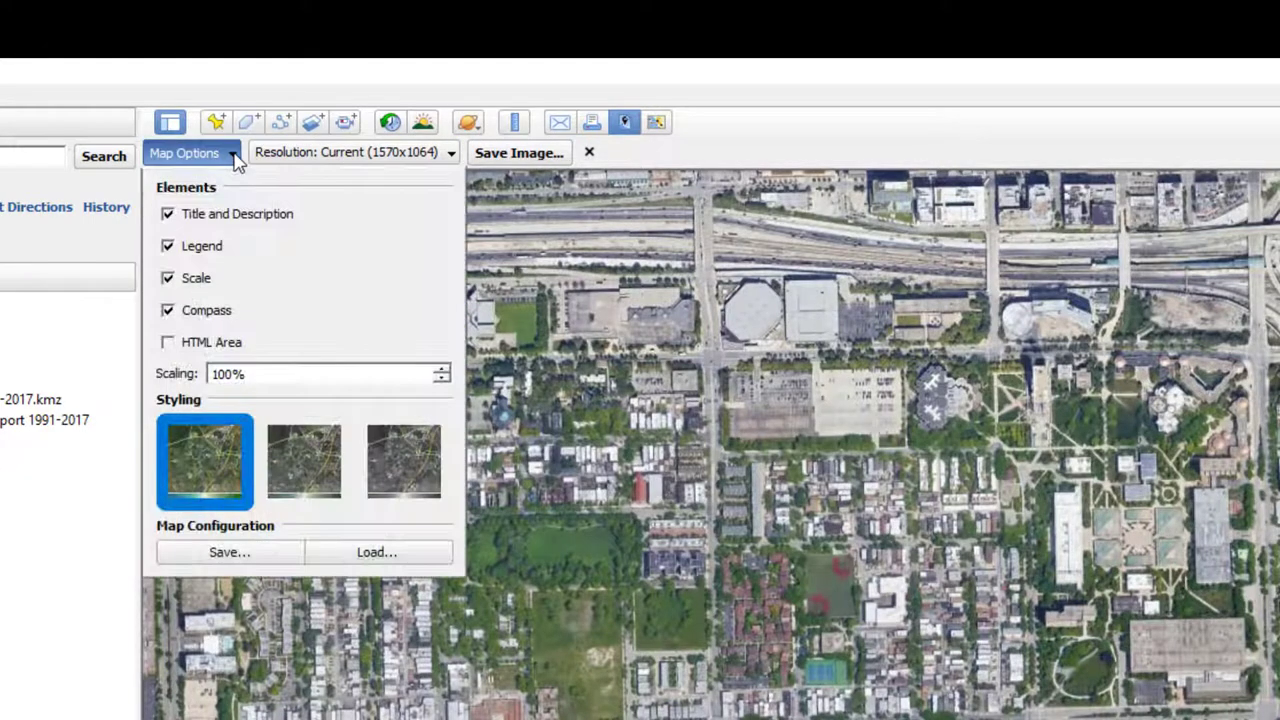
left_click(167, 214)
left_click(167, 246)
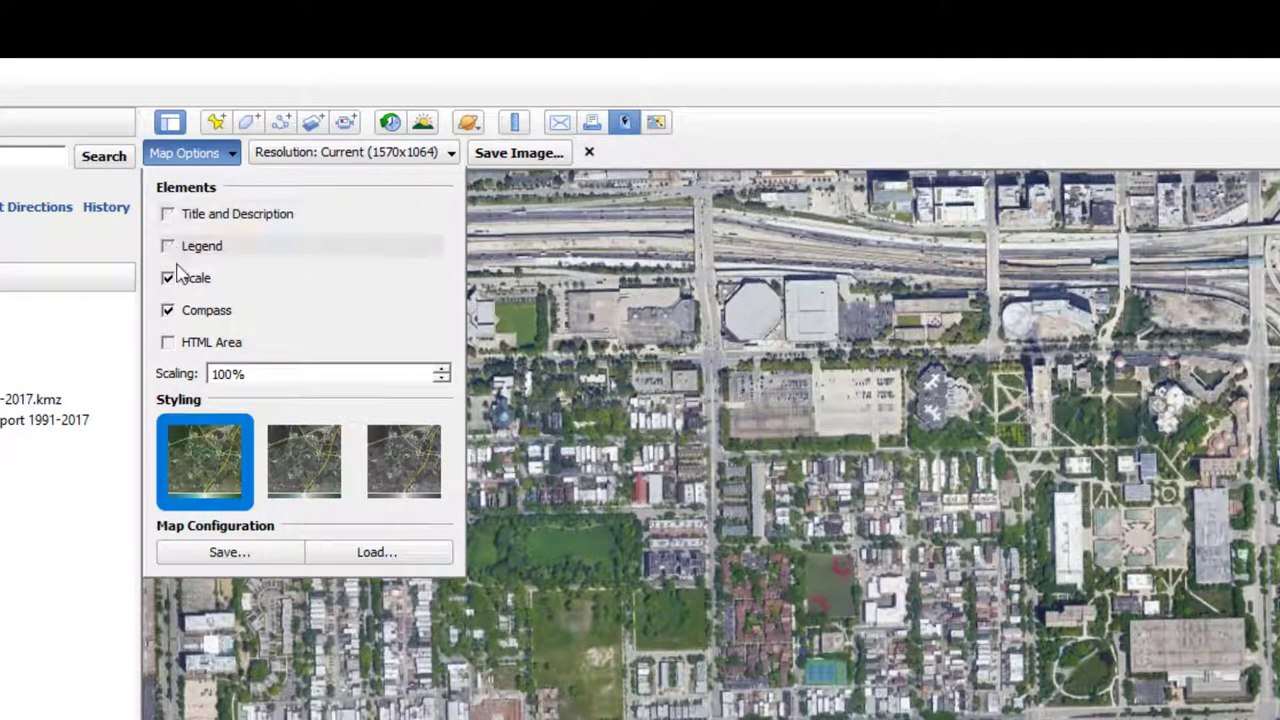
left_click(167, 278)
left_click(167, 310)
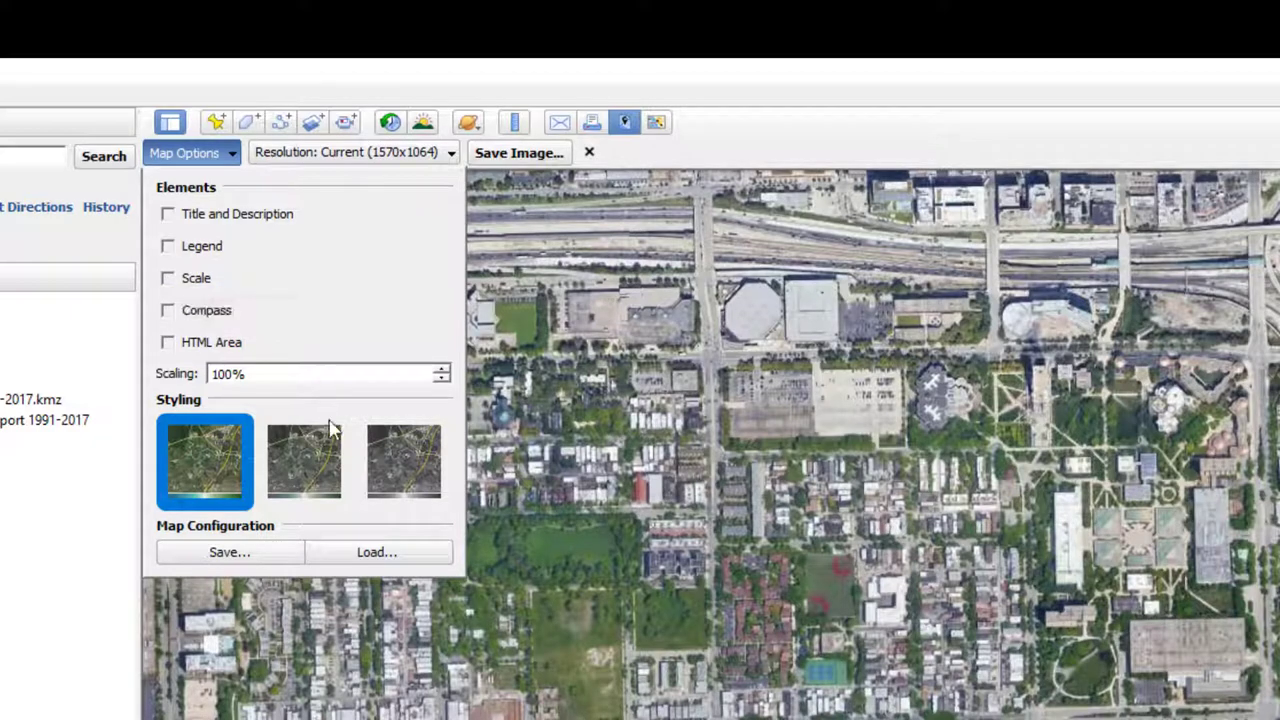
left_click(906, 638)
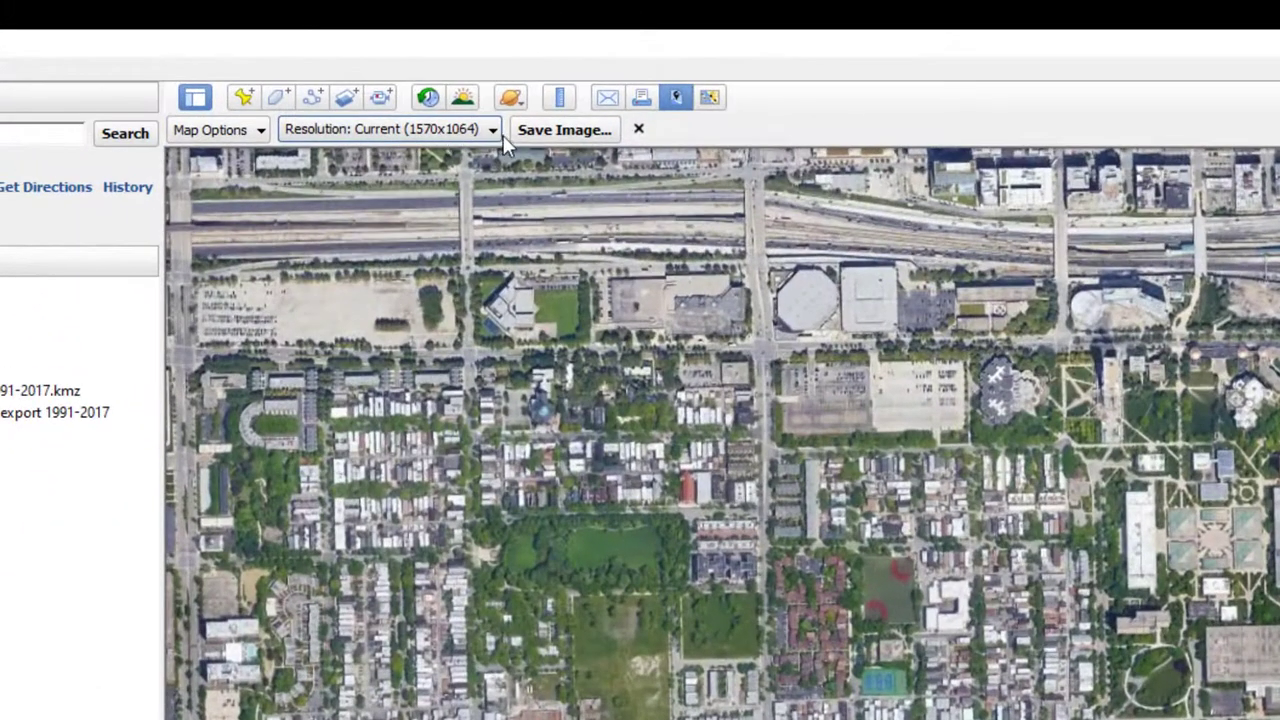
left_click(436, 50)
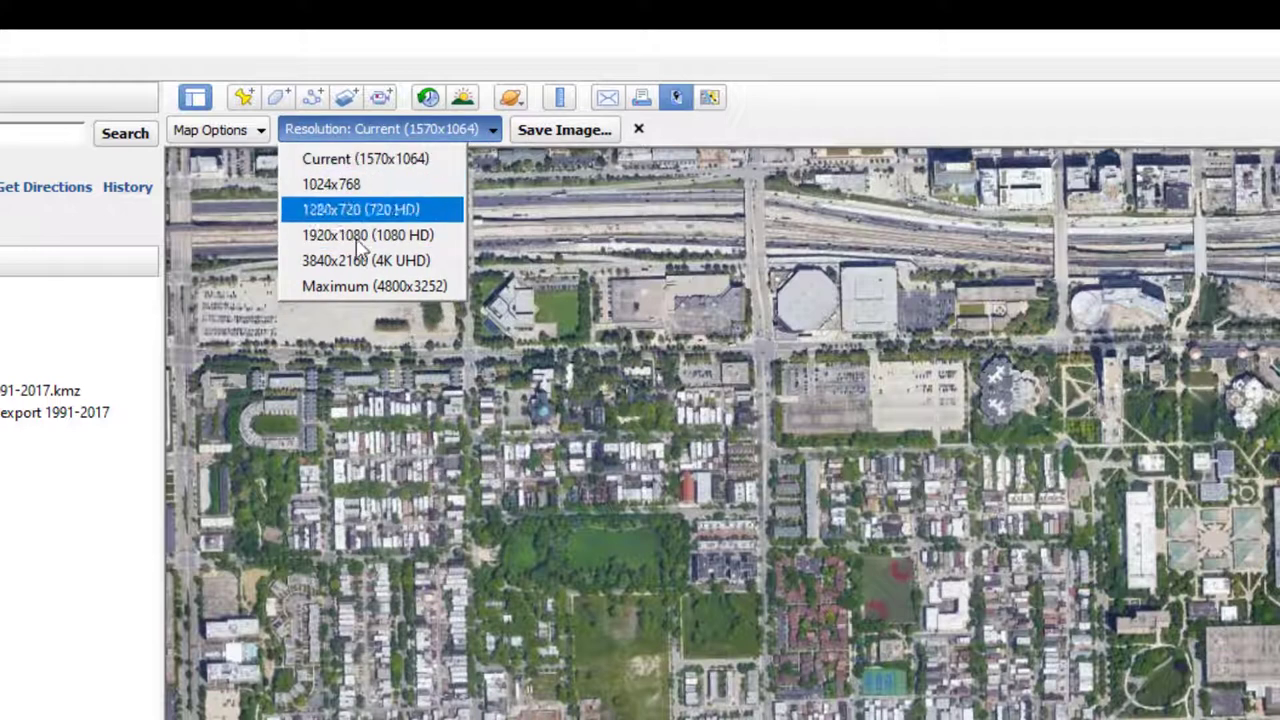
left_click(364, 288)
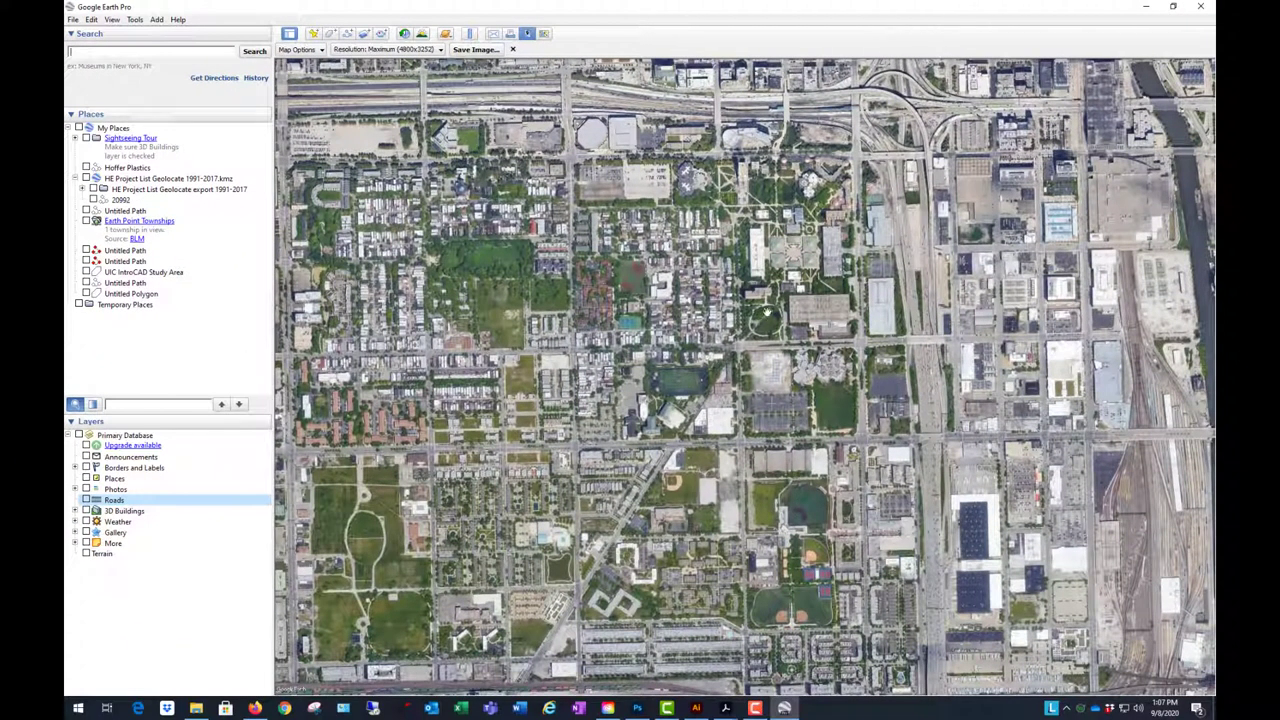
- Save the view as JPEG 'UPP458_E03_p01_Google Aerial Base' and exit image-export mode
left_click(486, 52)
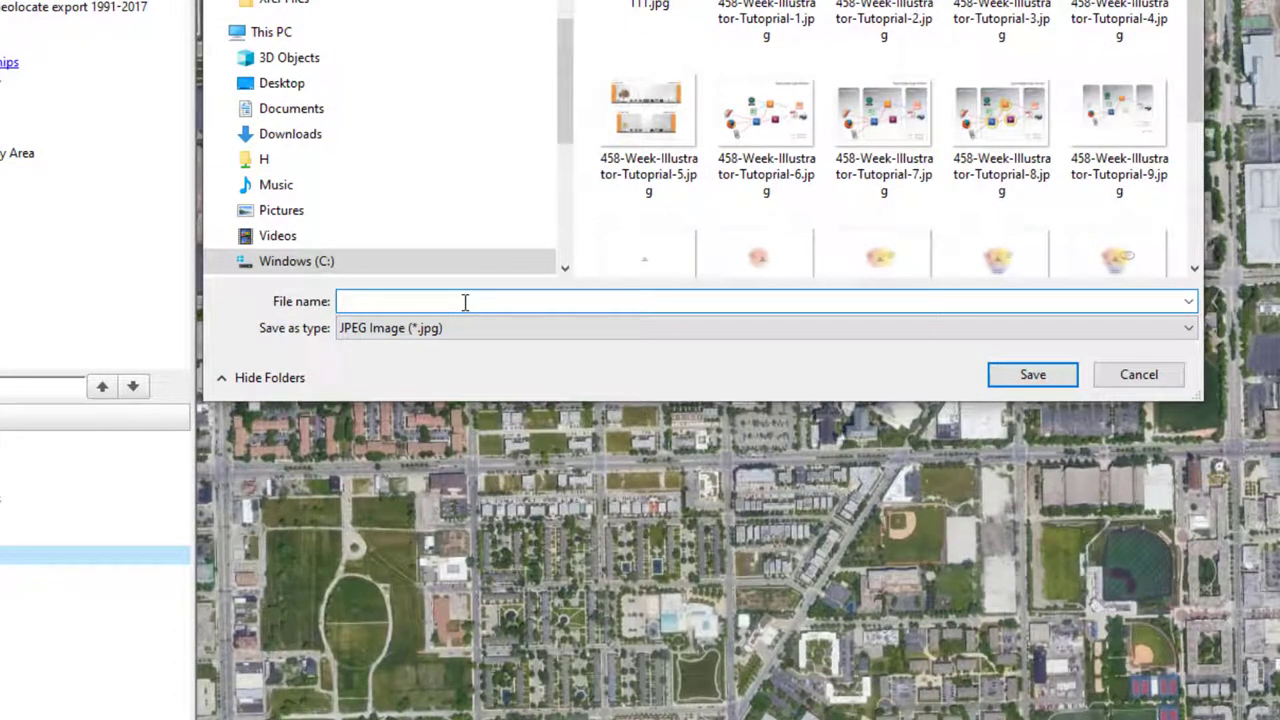
type("P458_E03")
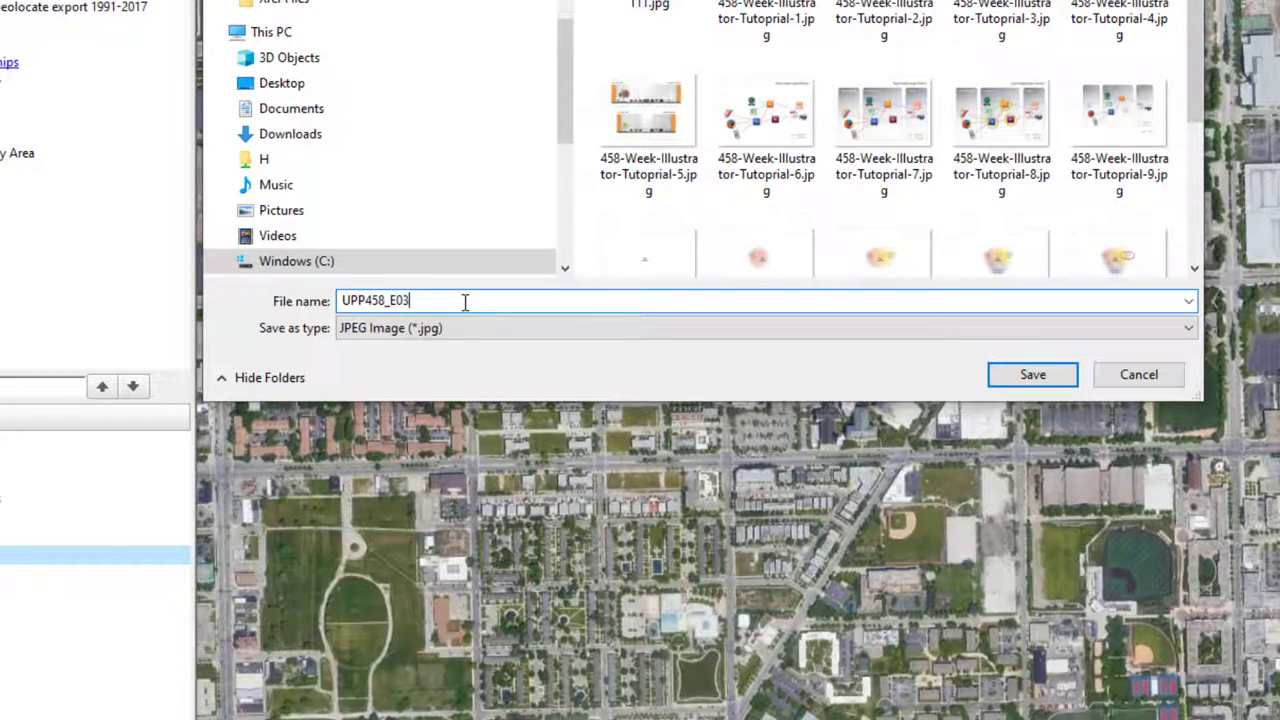
type("_p01_Aerial Bas")
key("ctrl+Left")
key("ctrl+Left")
type("Google")
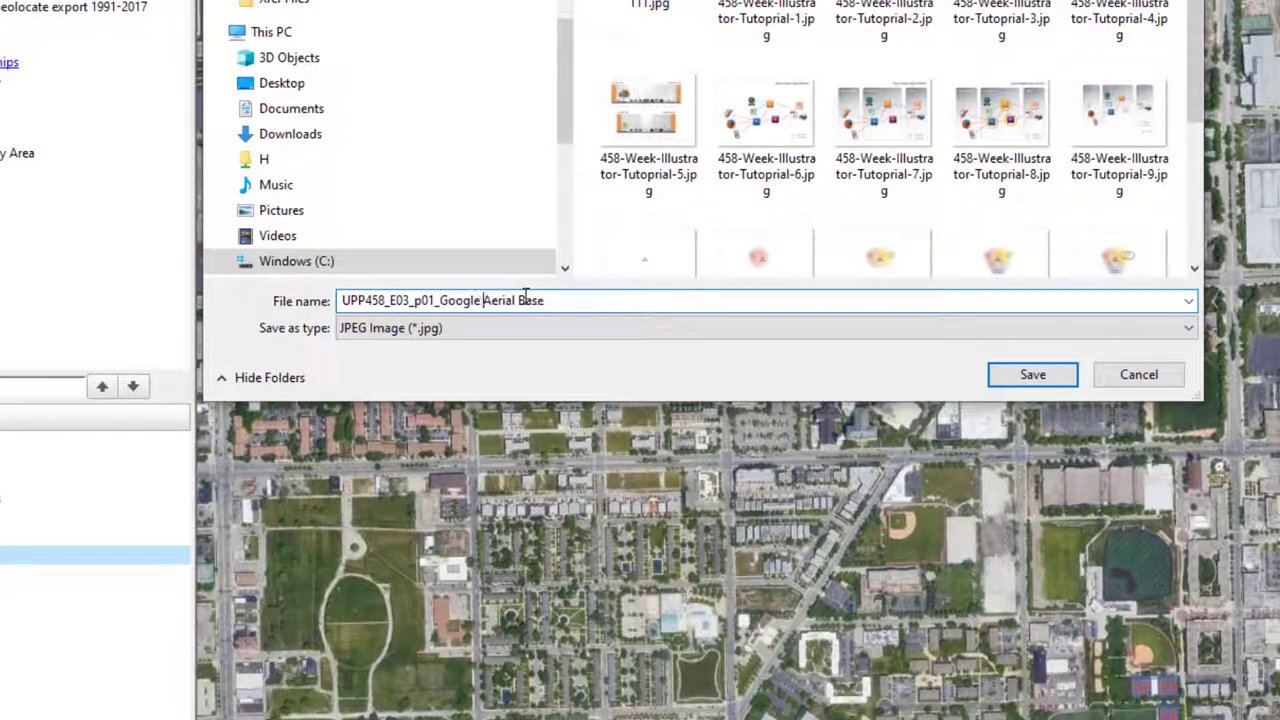
left_click(592, 302)
left_click(1050, 382)
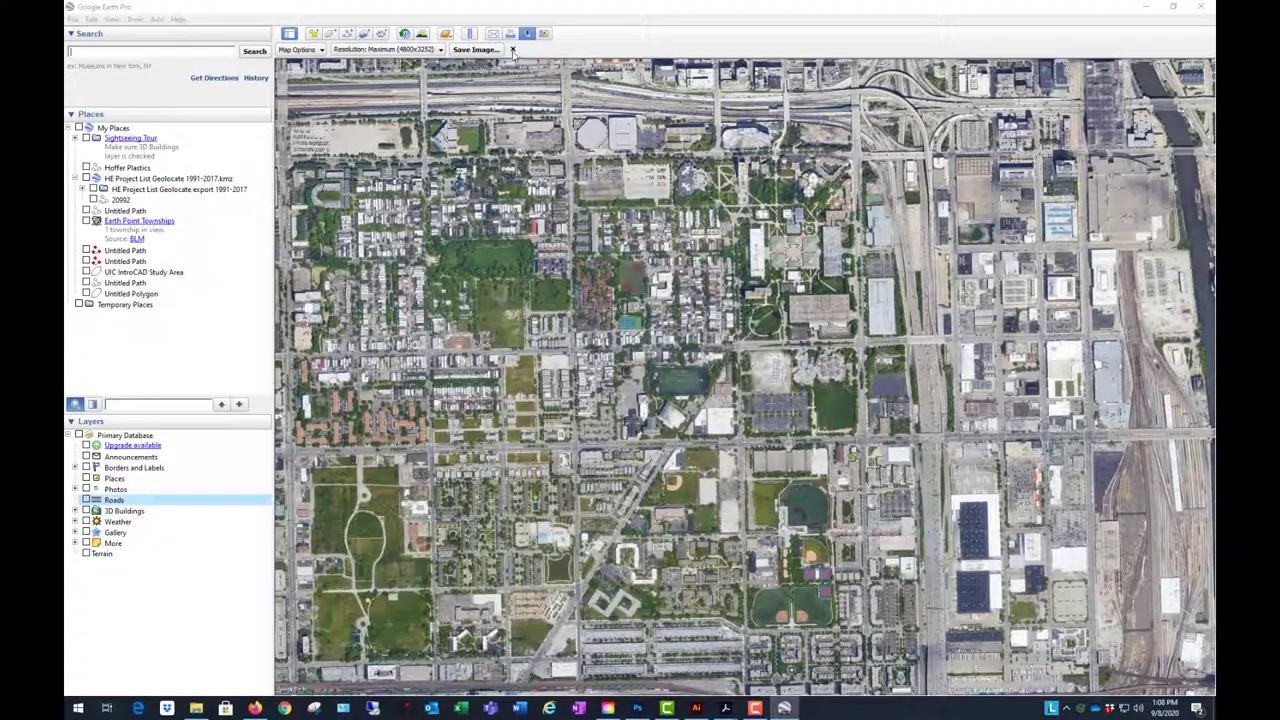
left_click(512, 50)
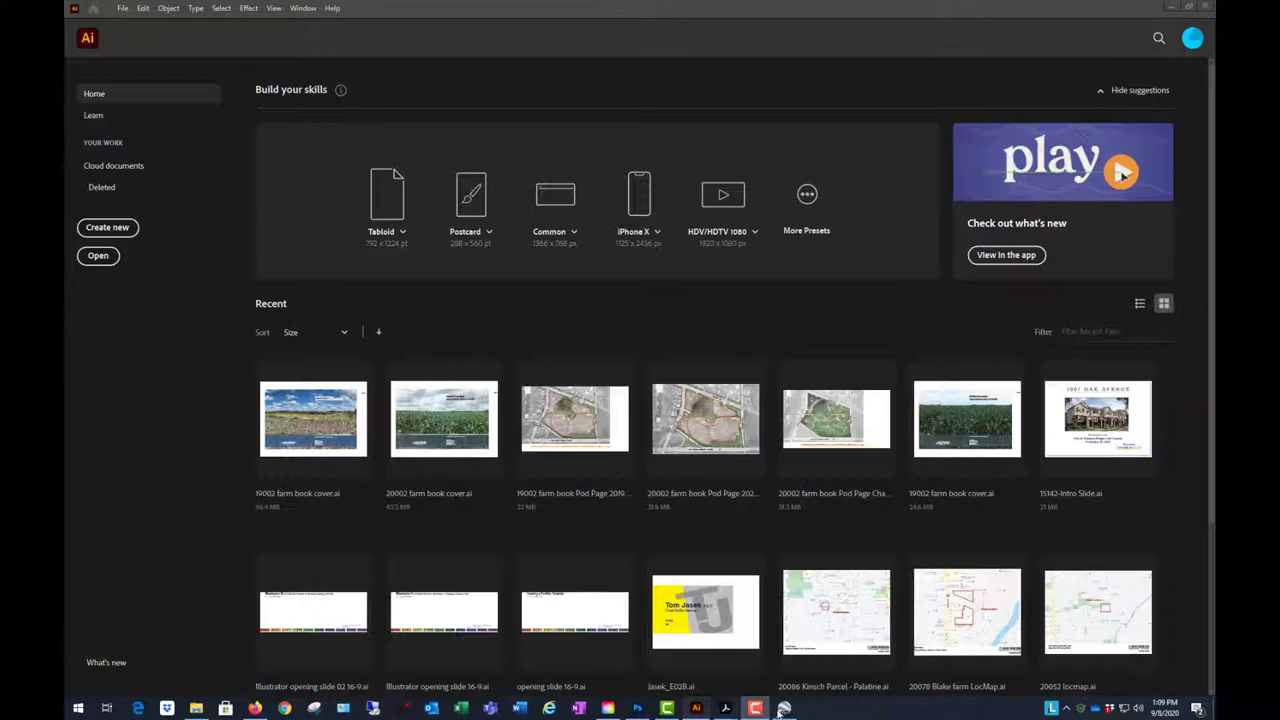
- Review the E03 assignment PDF, minimize Acrobat, and start a new Illustrator document
mouse_move(726, 711)
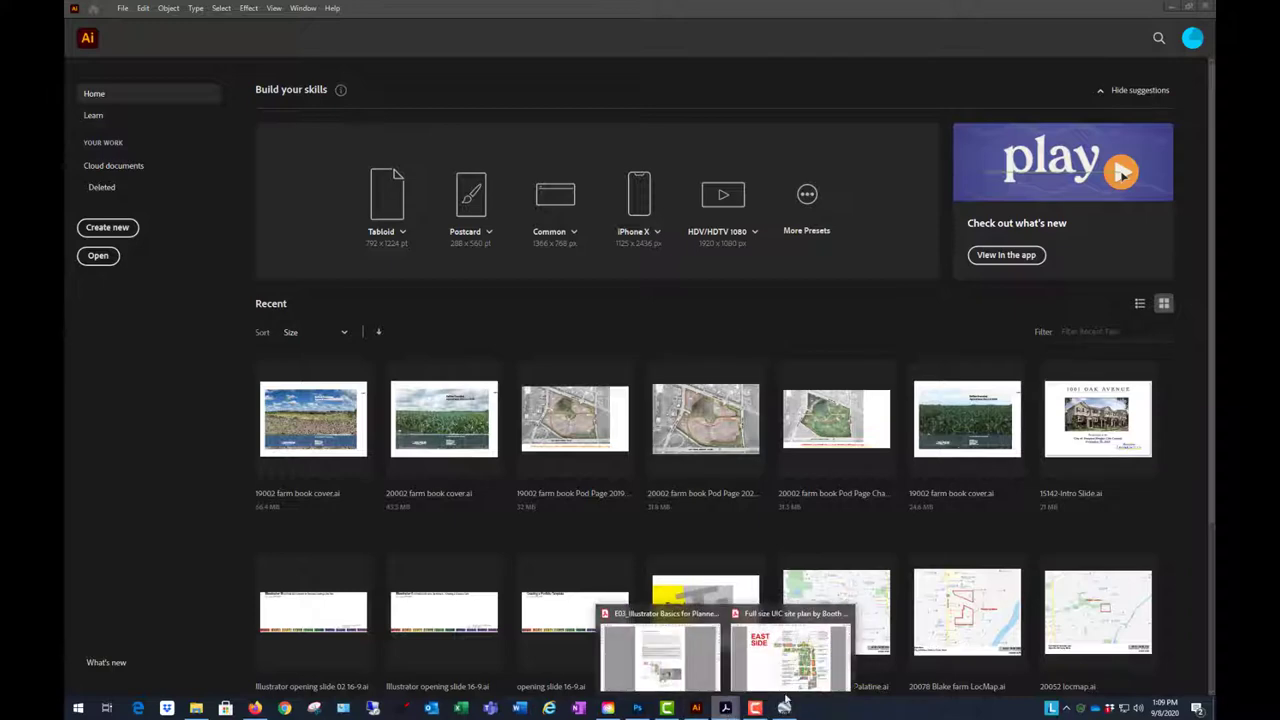
left_click(689, 663)
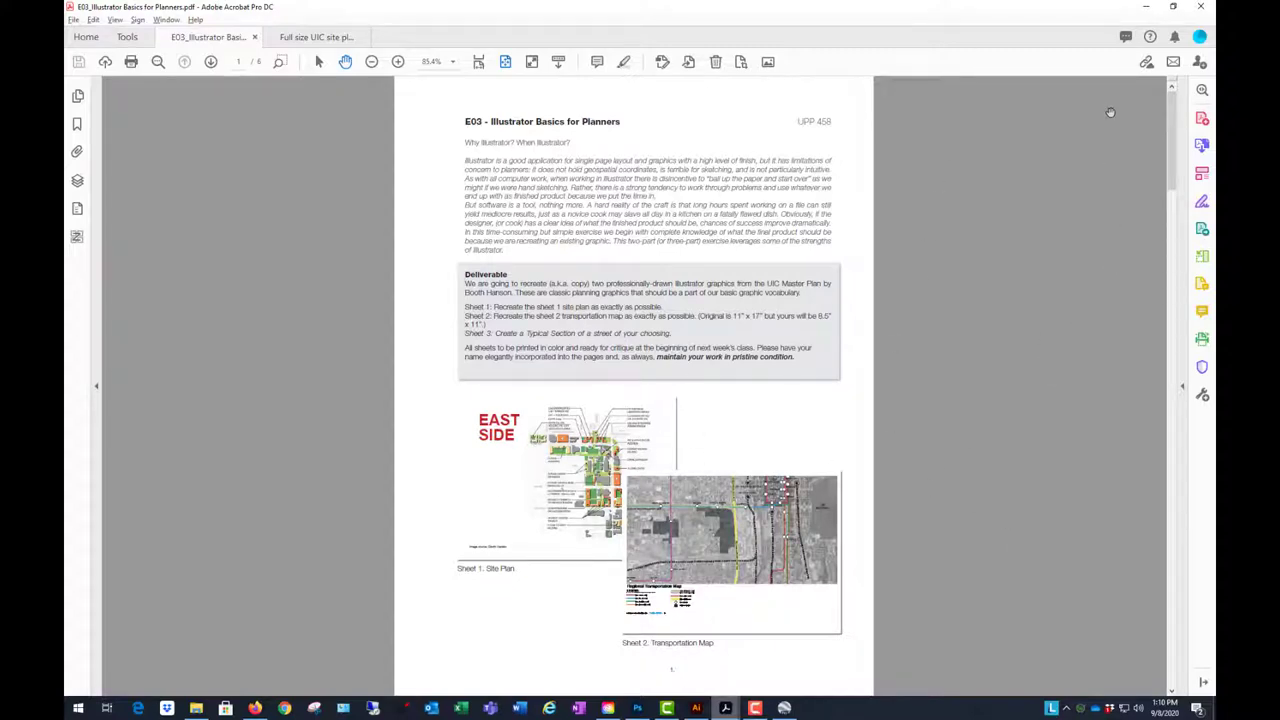
left_click(1148, 10)
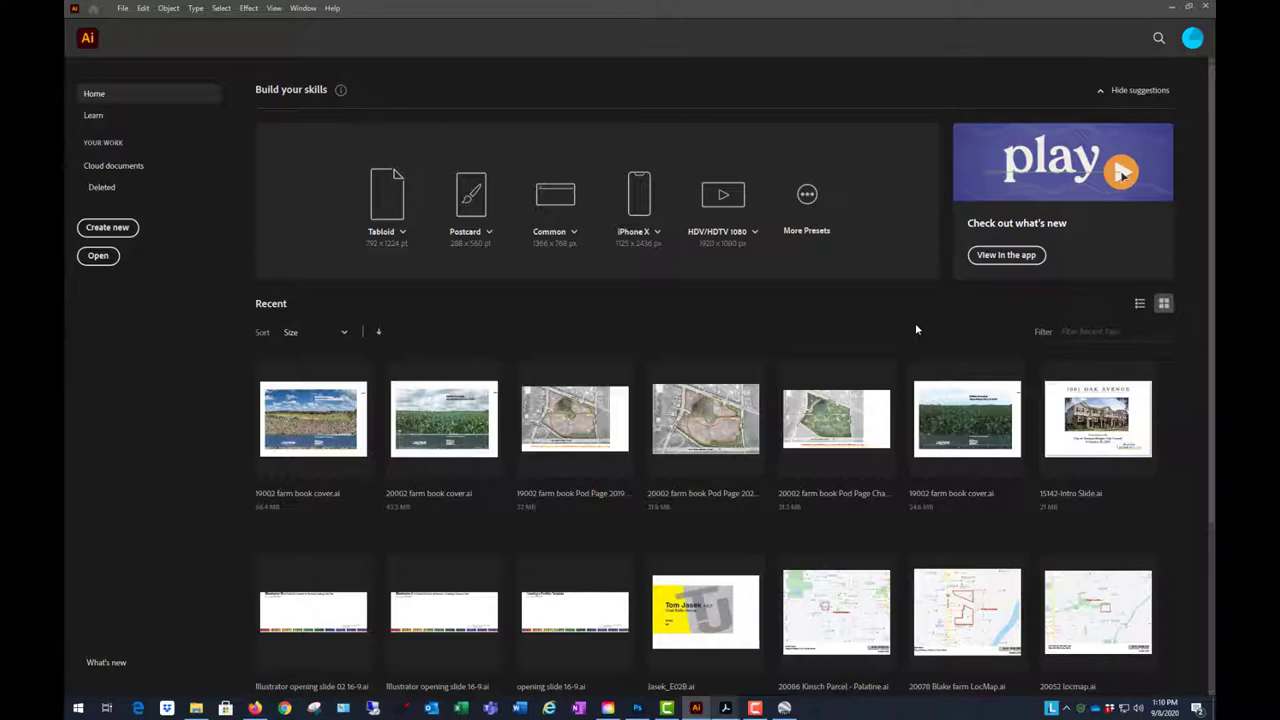
key("ctrl+n")
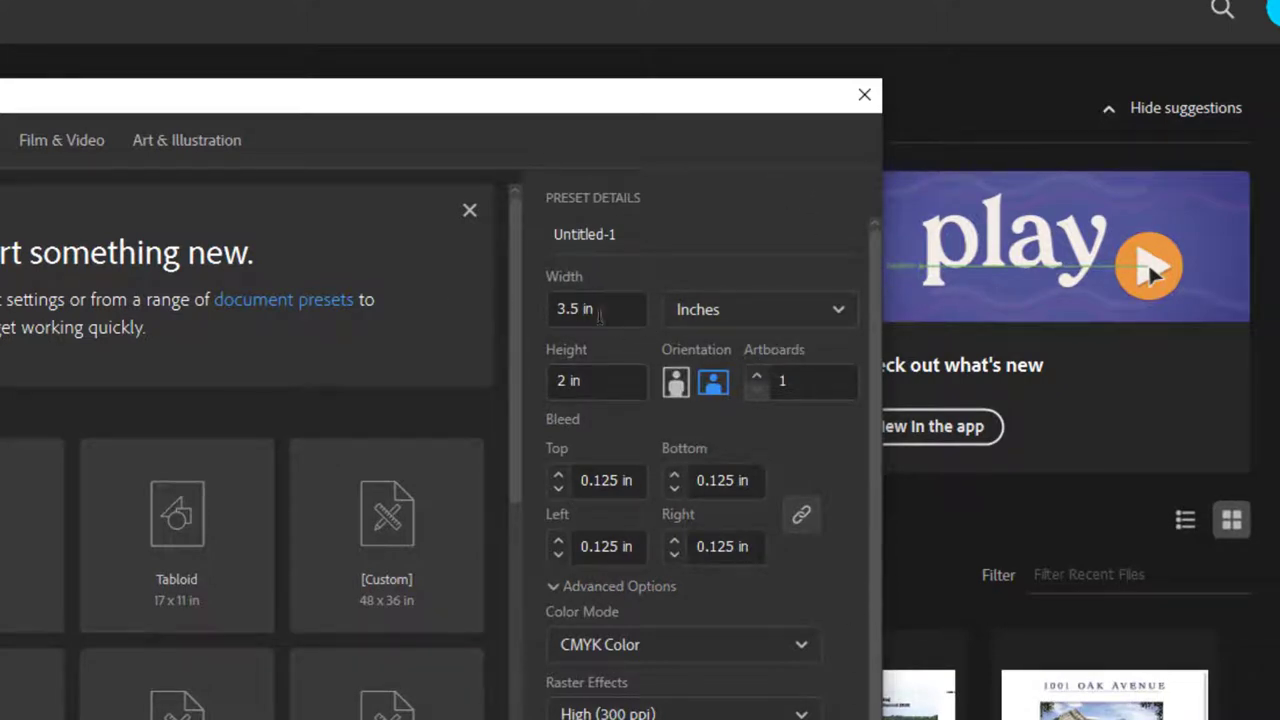
- Enter width 11 in and height 8.5 in in landscape, and raise the artboard count to 3
left_click(600, 314)
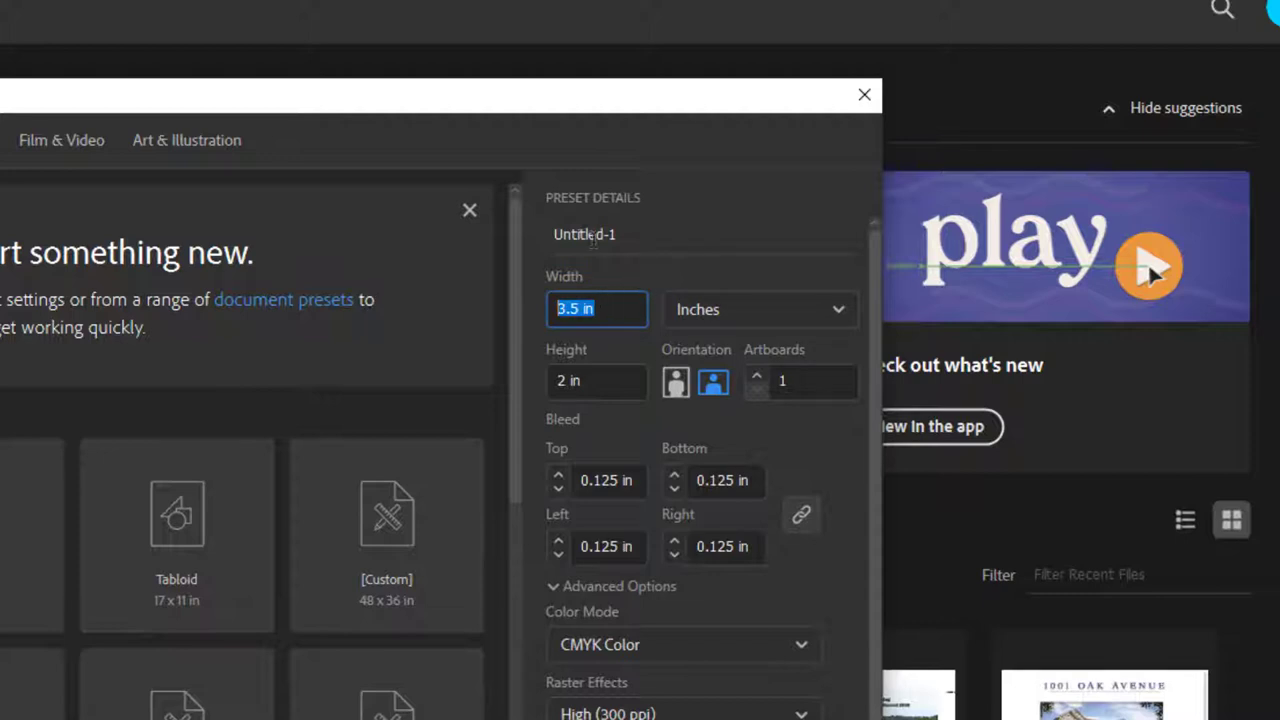
type("11")
key("Tab")
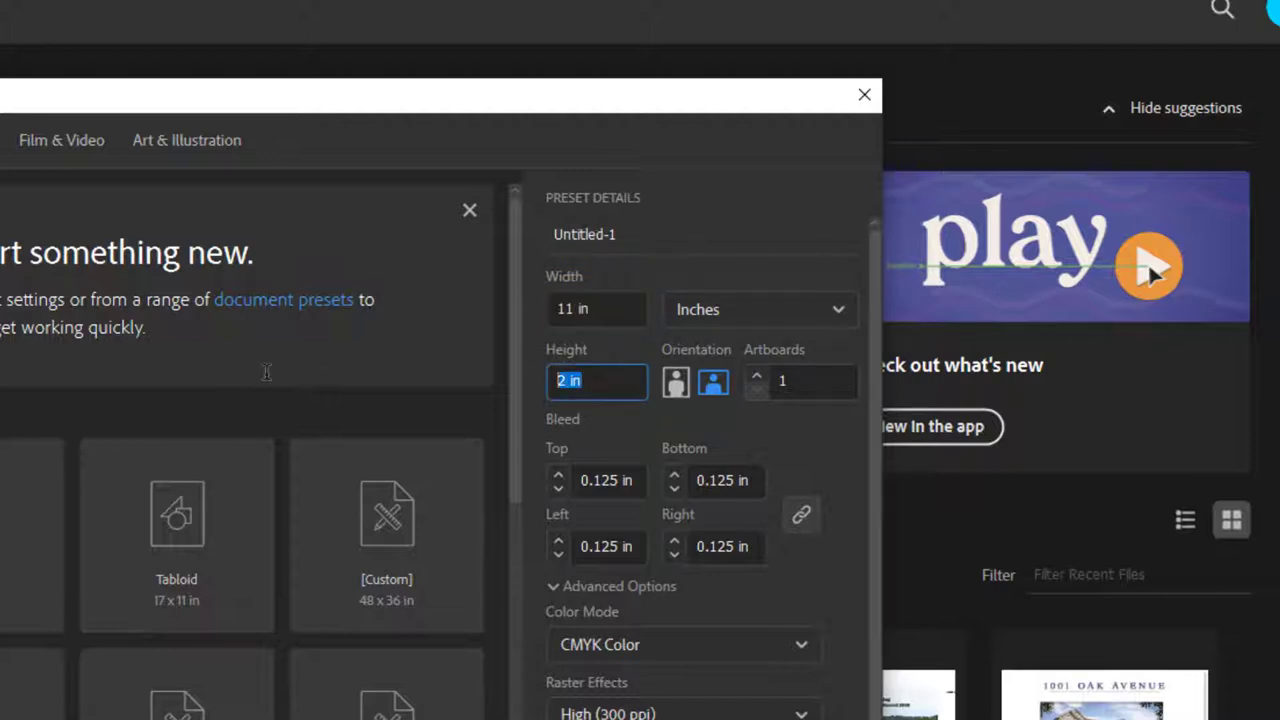
type("8.5")
left_click(718, 386)
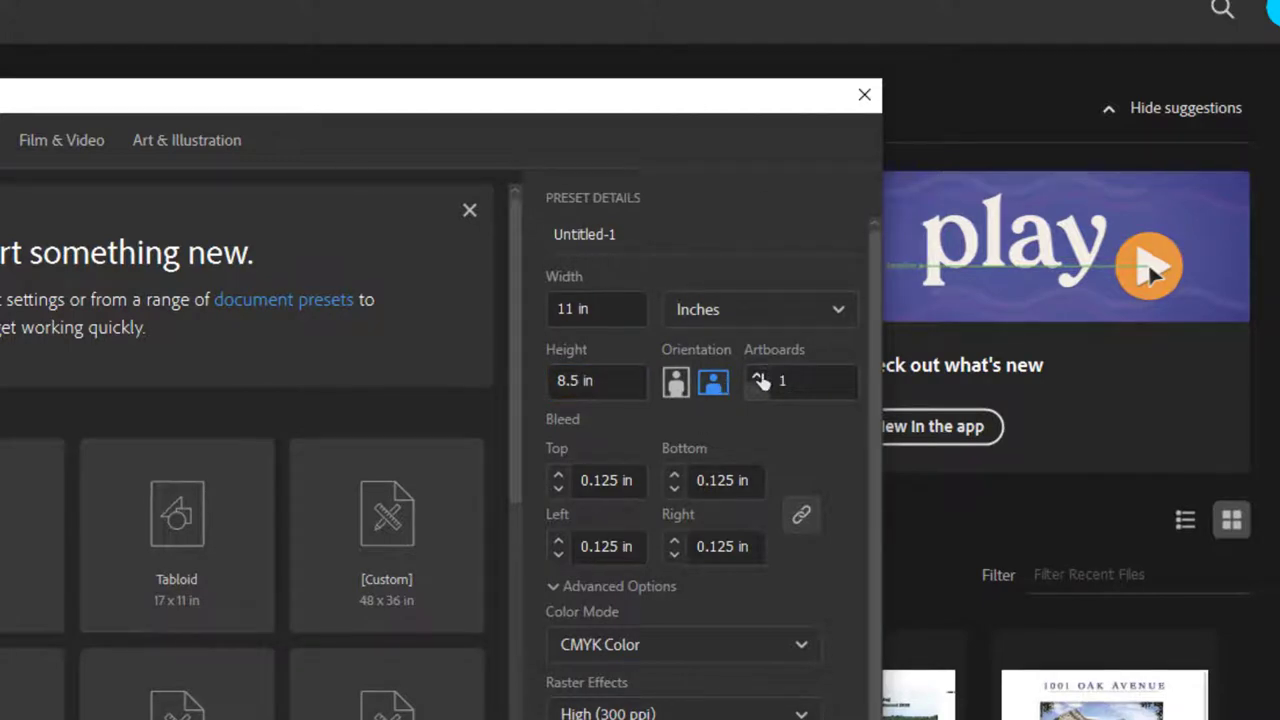
left_click(758, 376)
left_click(758, 377)
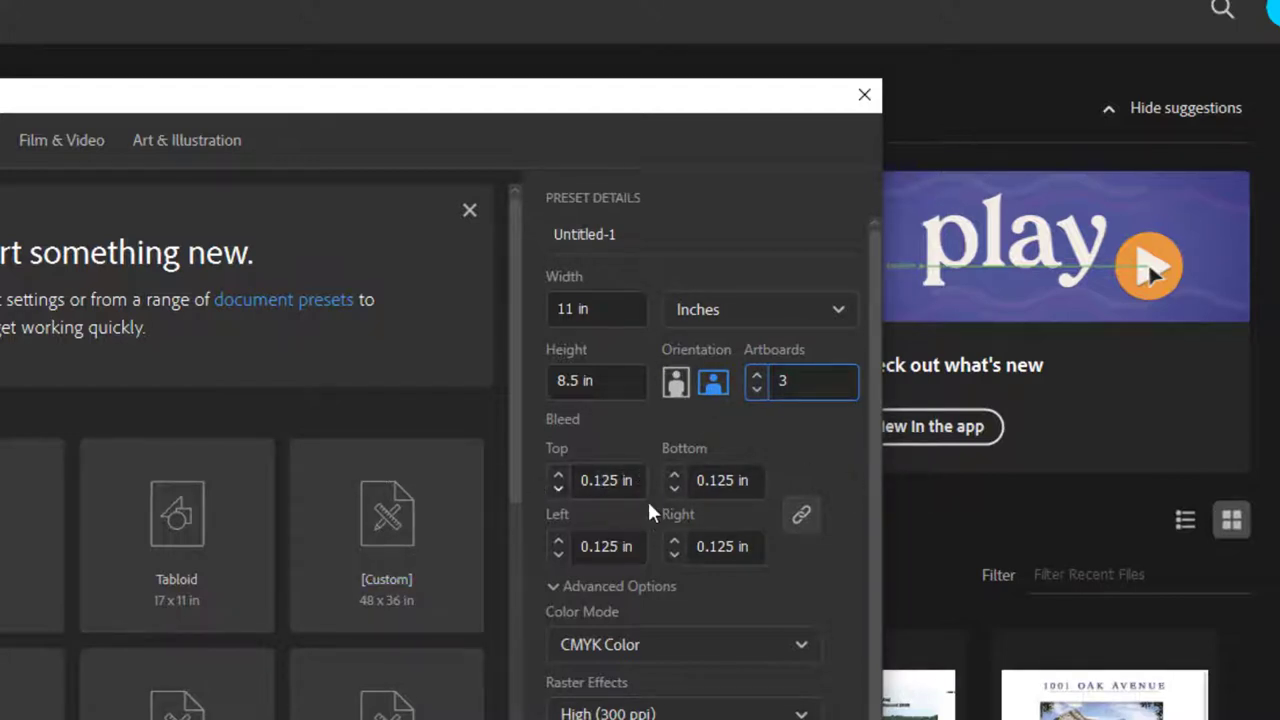
- Reduce all four bleeds to 0 in and create the document
left_click(559, 490)
left_click(559, 490)
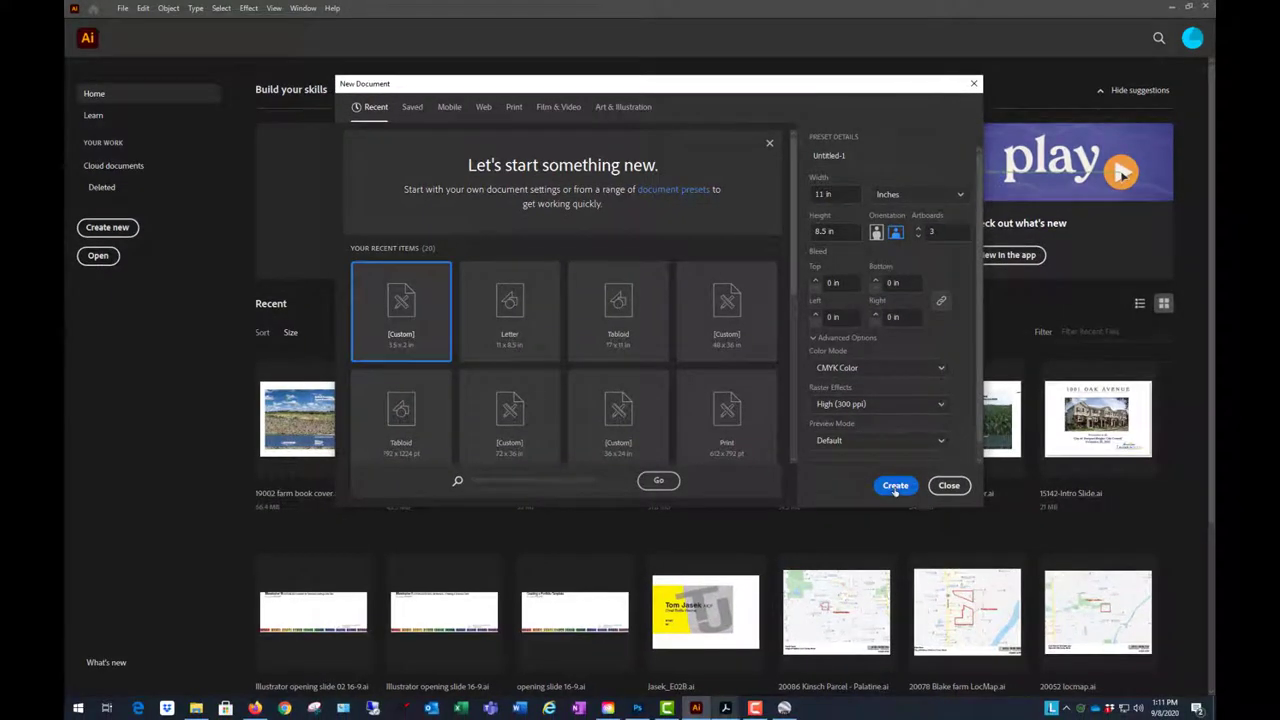
left_click(896, 486)
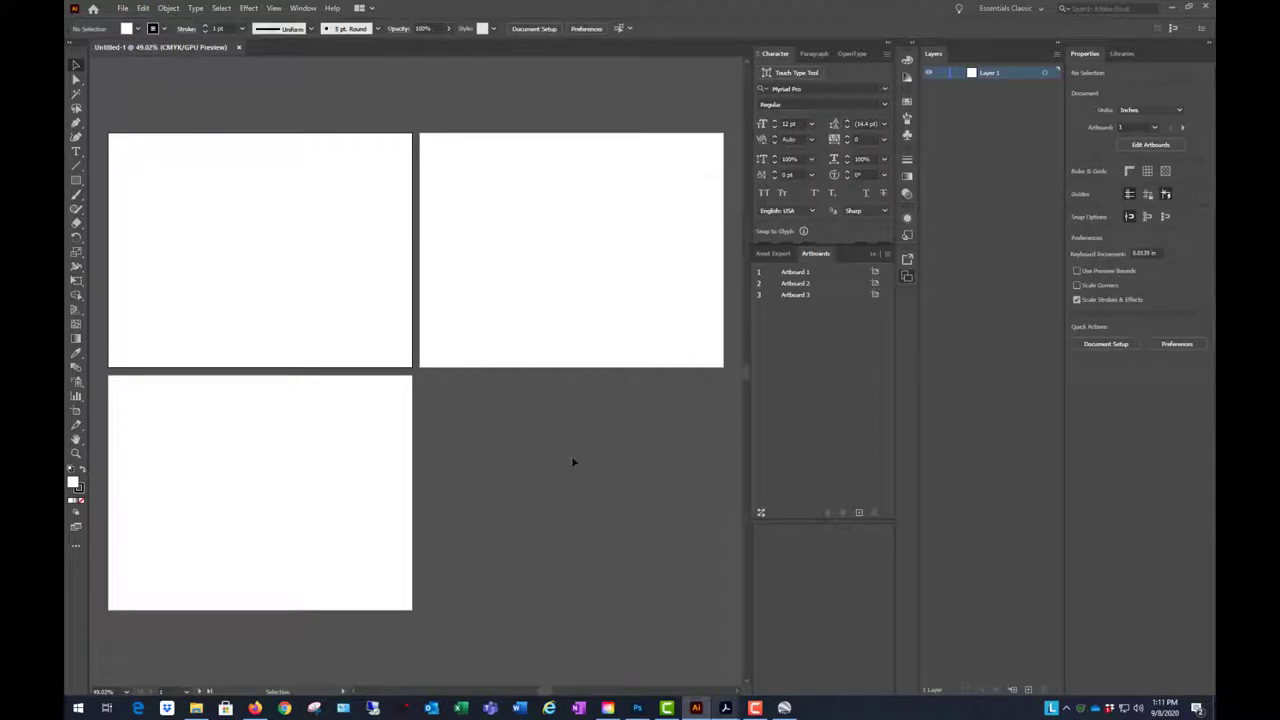
- Reset the Essentials Classic workspace so the extra panels around the three artboards disappear
scroll(651, 480, "down", 3)
scroll(626, 457, "up", 1)
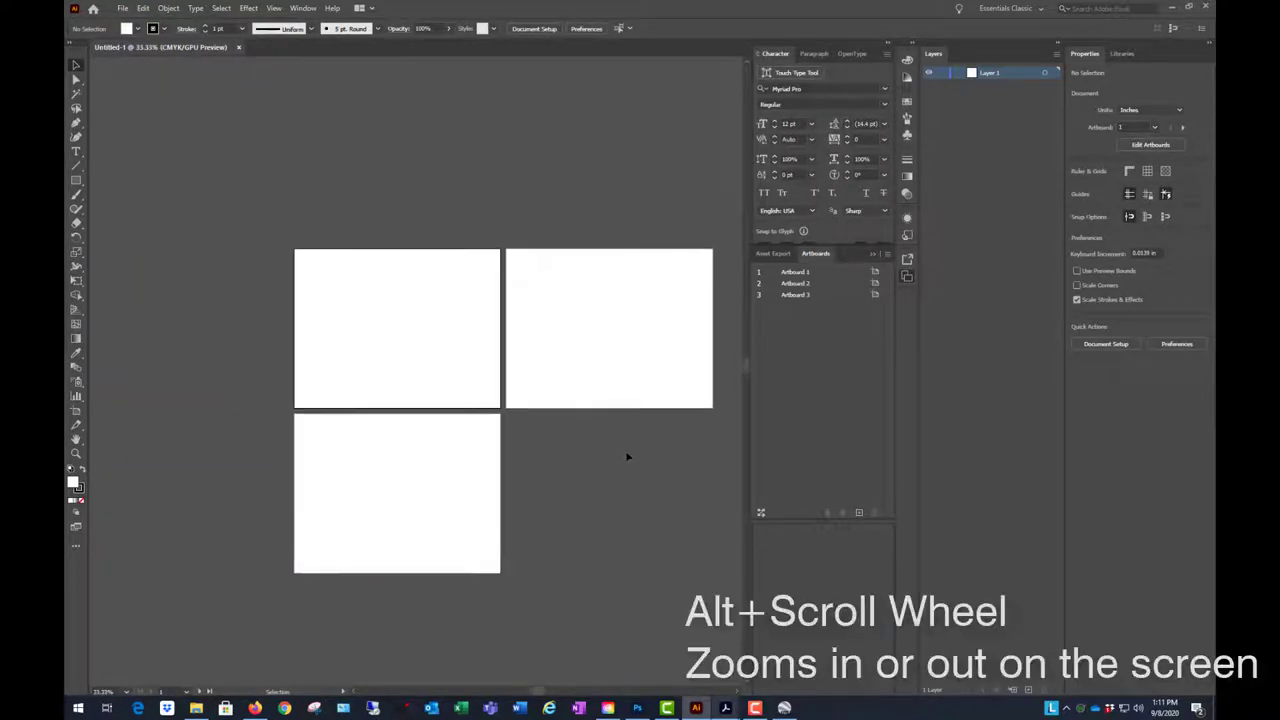
scroll(646, 446, "up", 2)
scroll(542, 366, "down", 1)
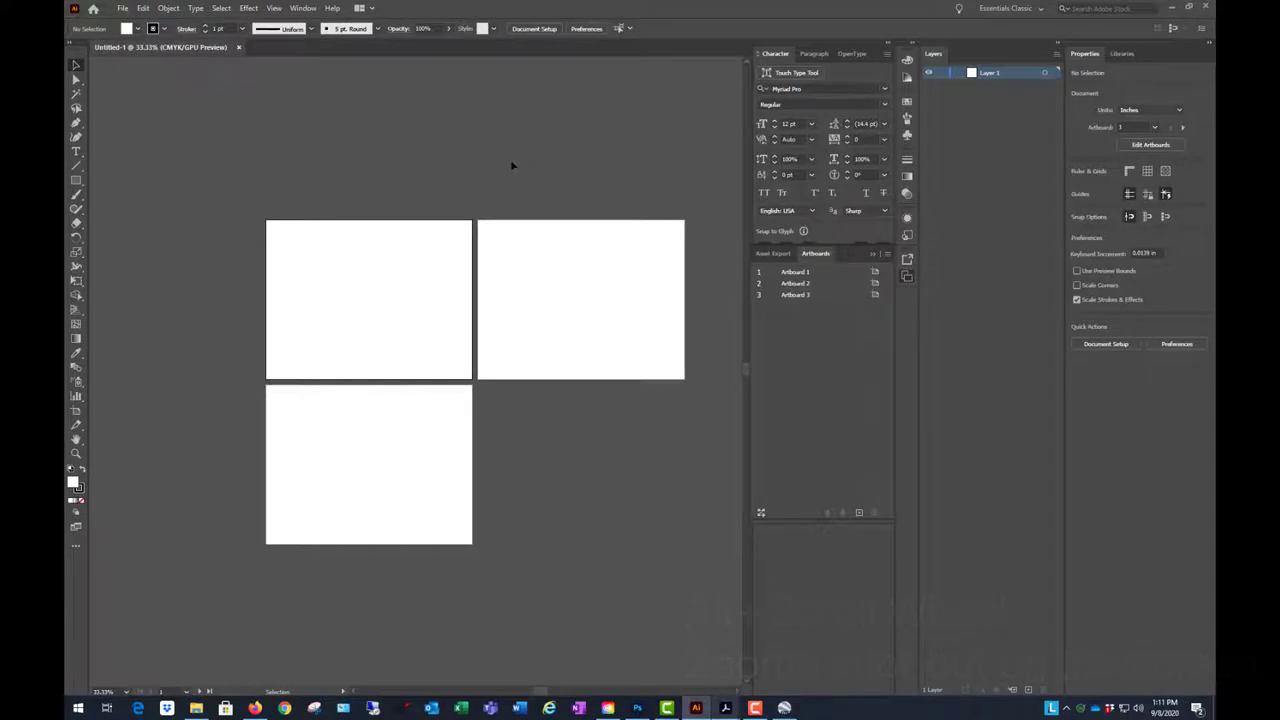
left_click(1040, 12)
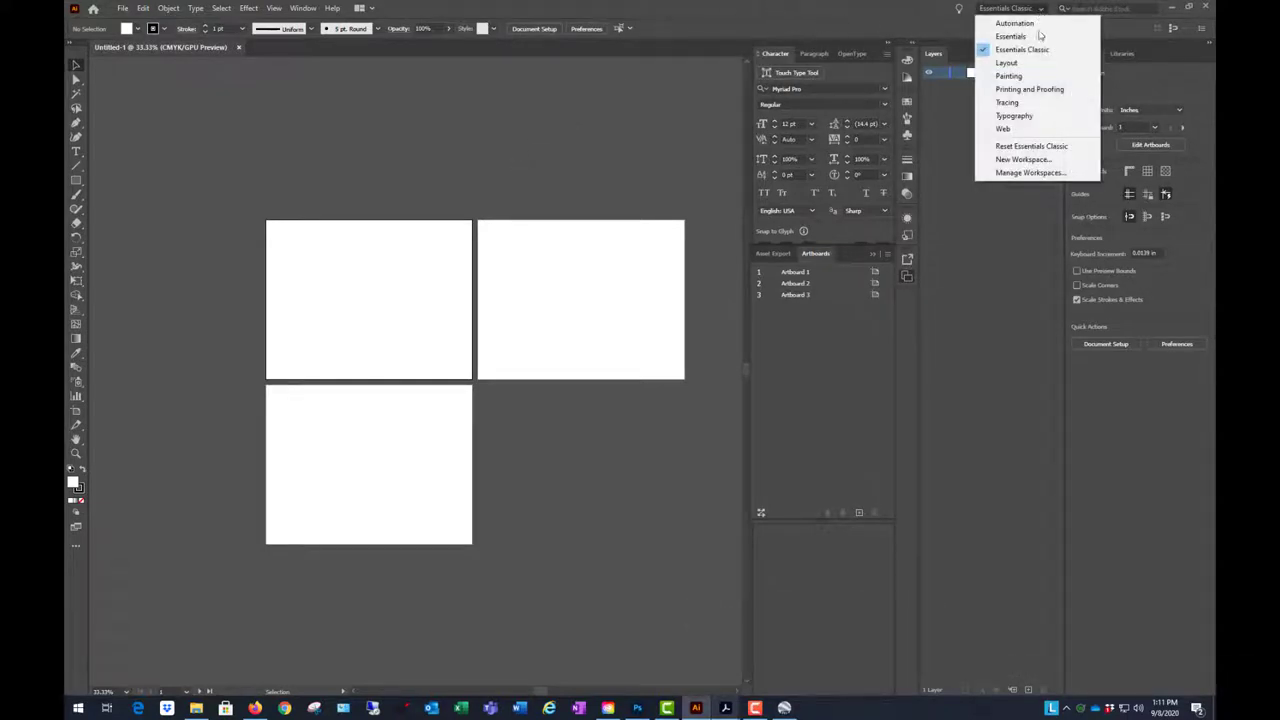
left_click(1027, 147)
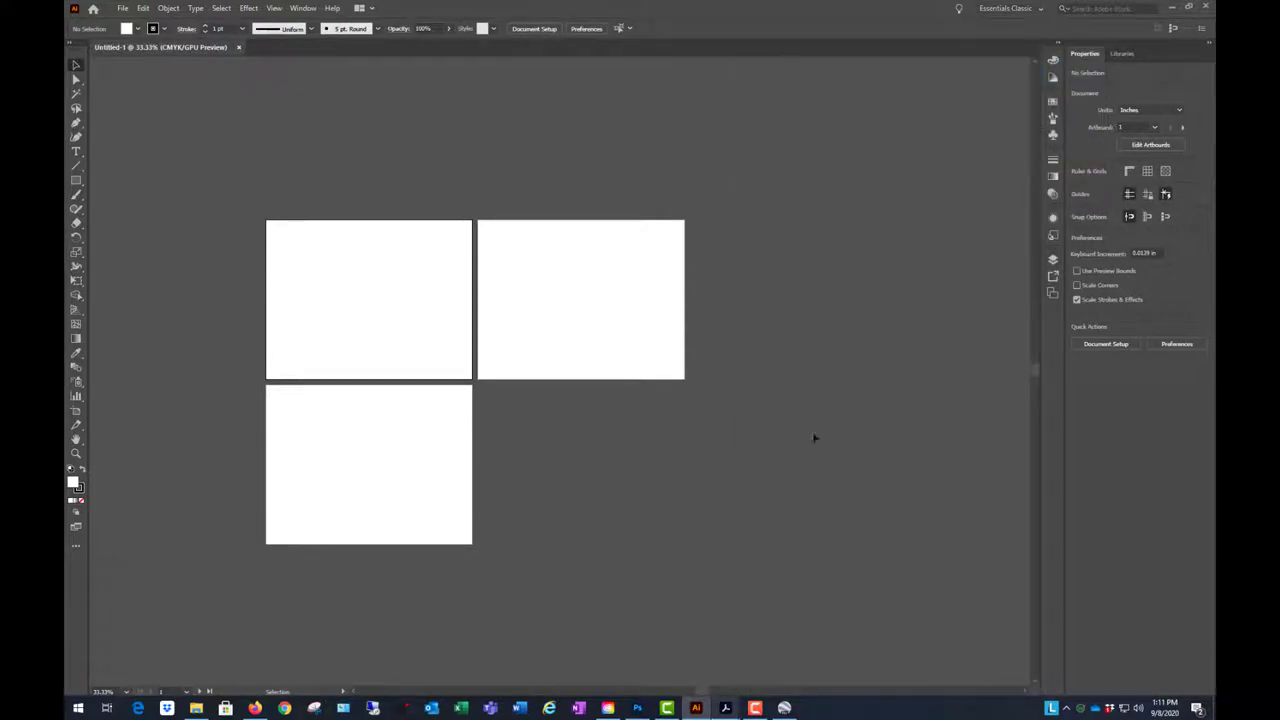
scroll(762, 278, "down", 1)
scroll(491, 334, "up", 2)
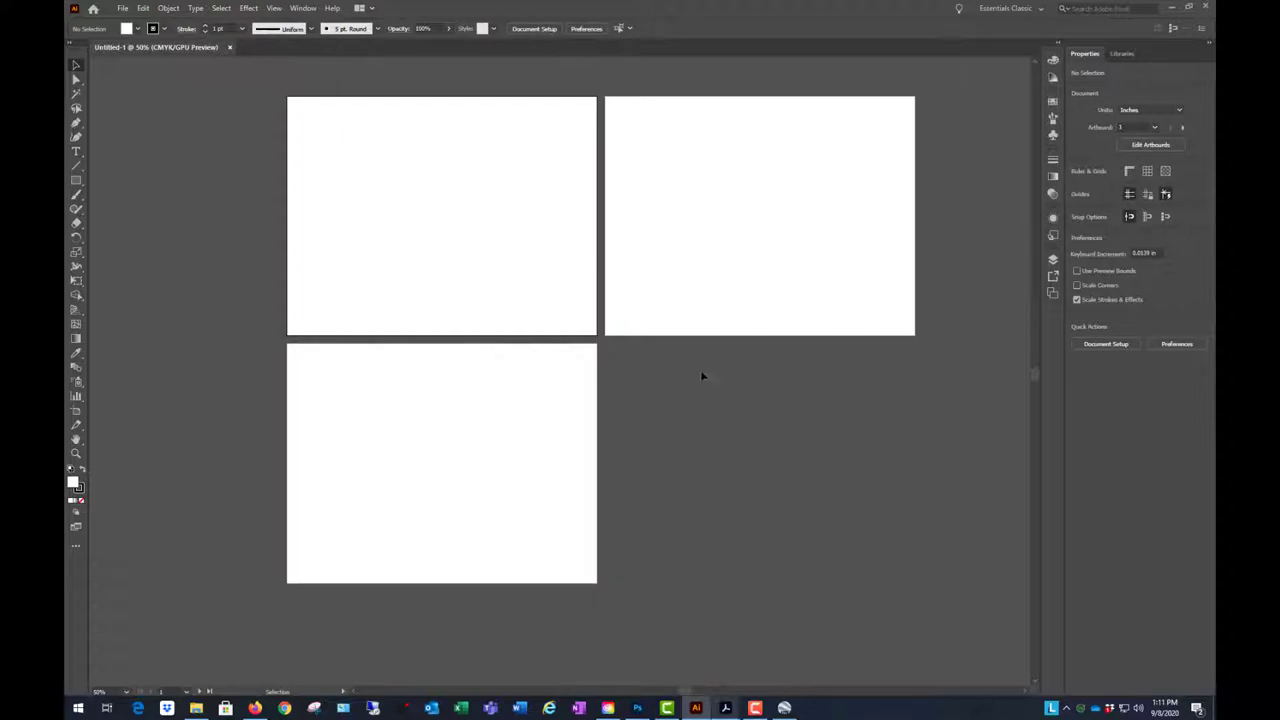
scroll(695, 475, "down", 1)
scroll(691, 457, "down", 1)
scroll(691, 457, "up", 5)
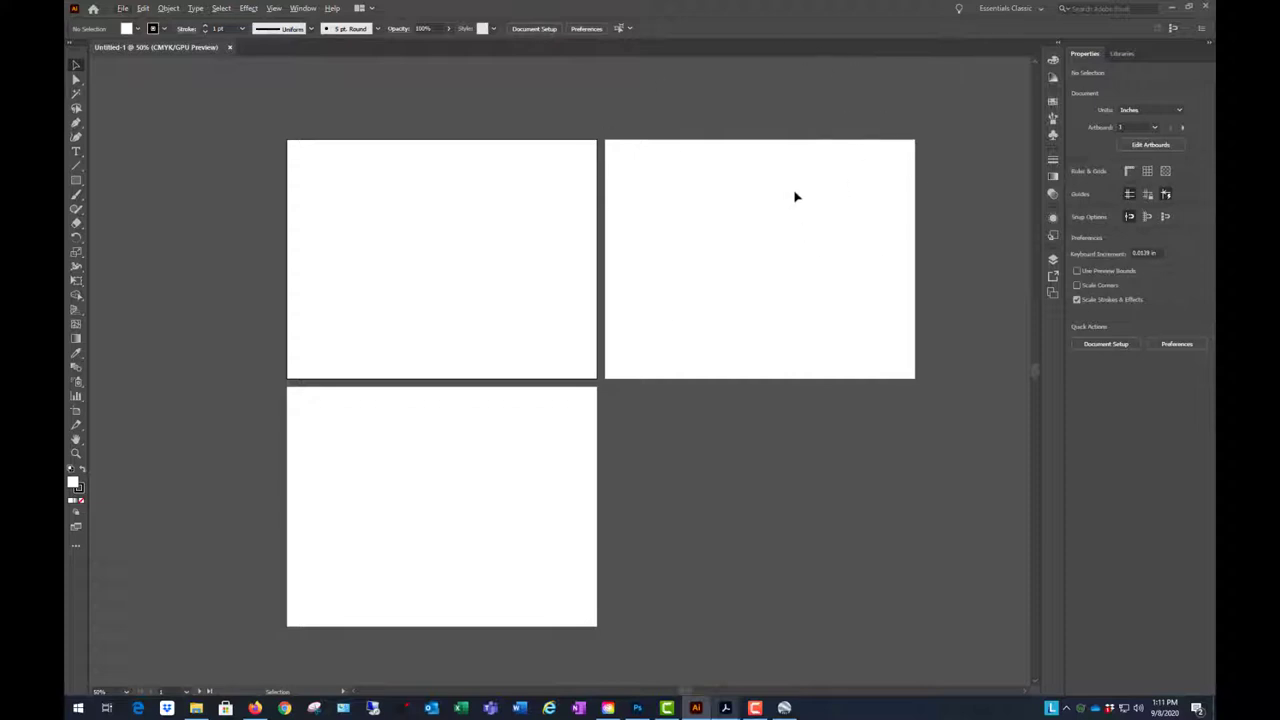
- Enter artboard editing from Document Setup and resize Artboard 2 to 17 × 11 in
left_click(533, 29)
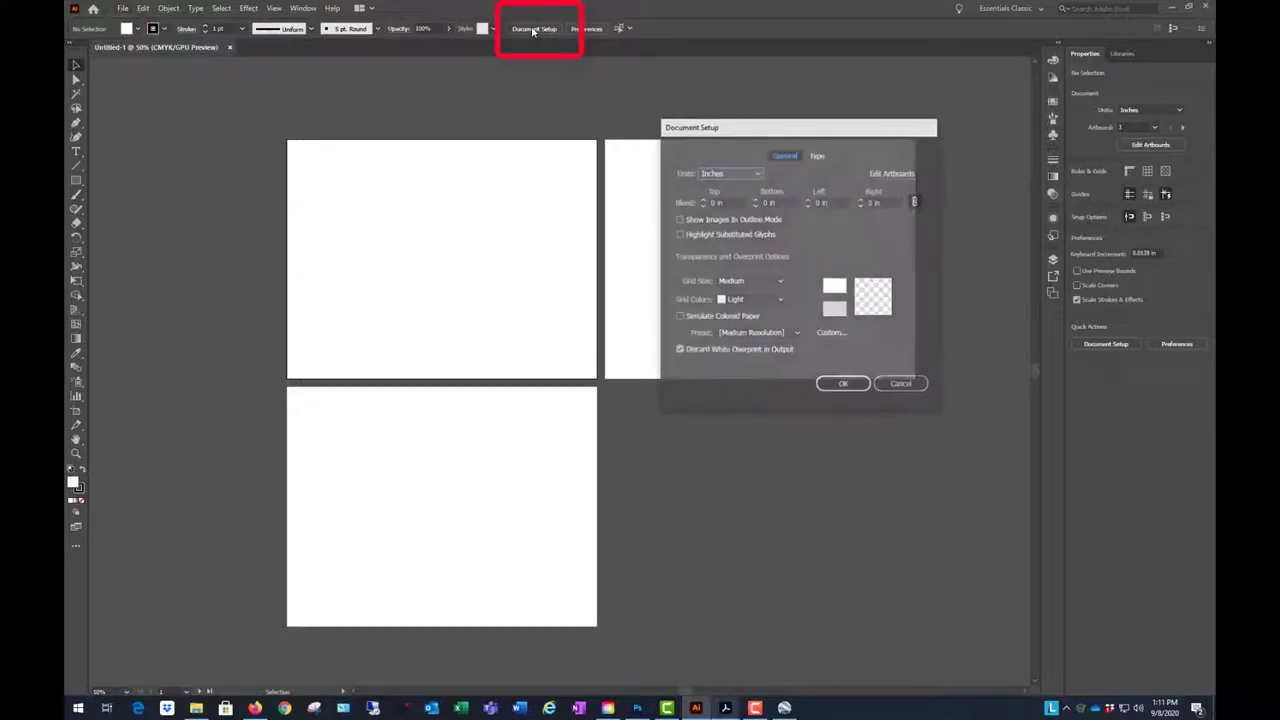
left_click(893, 175)
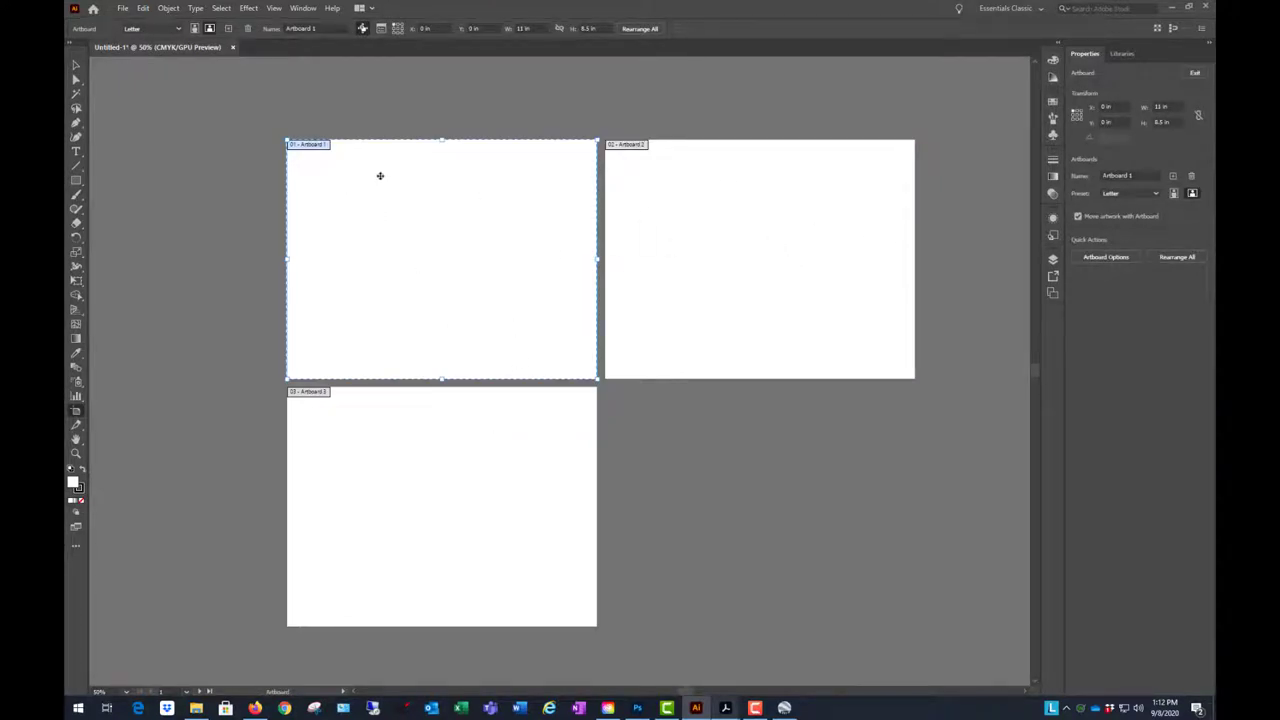
left_click(750, 208)
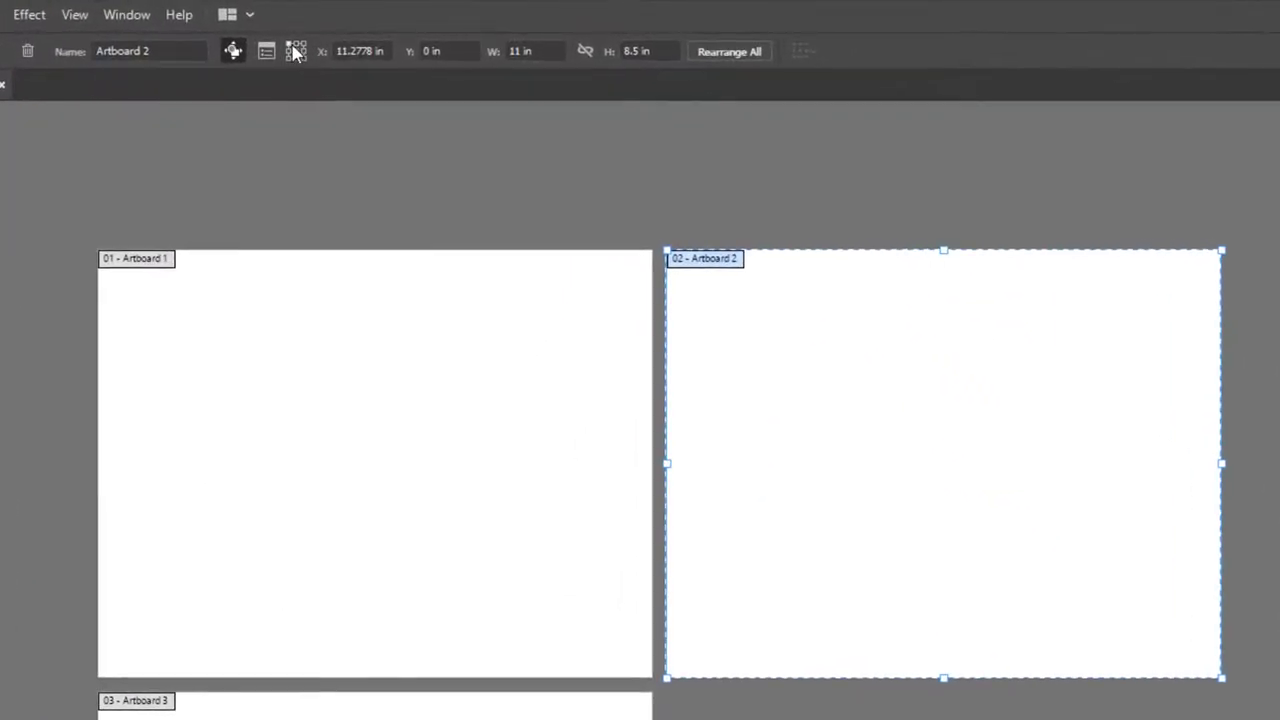
left_click(548, 51)
left_click(548, 51)
key("ctrl+a")
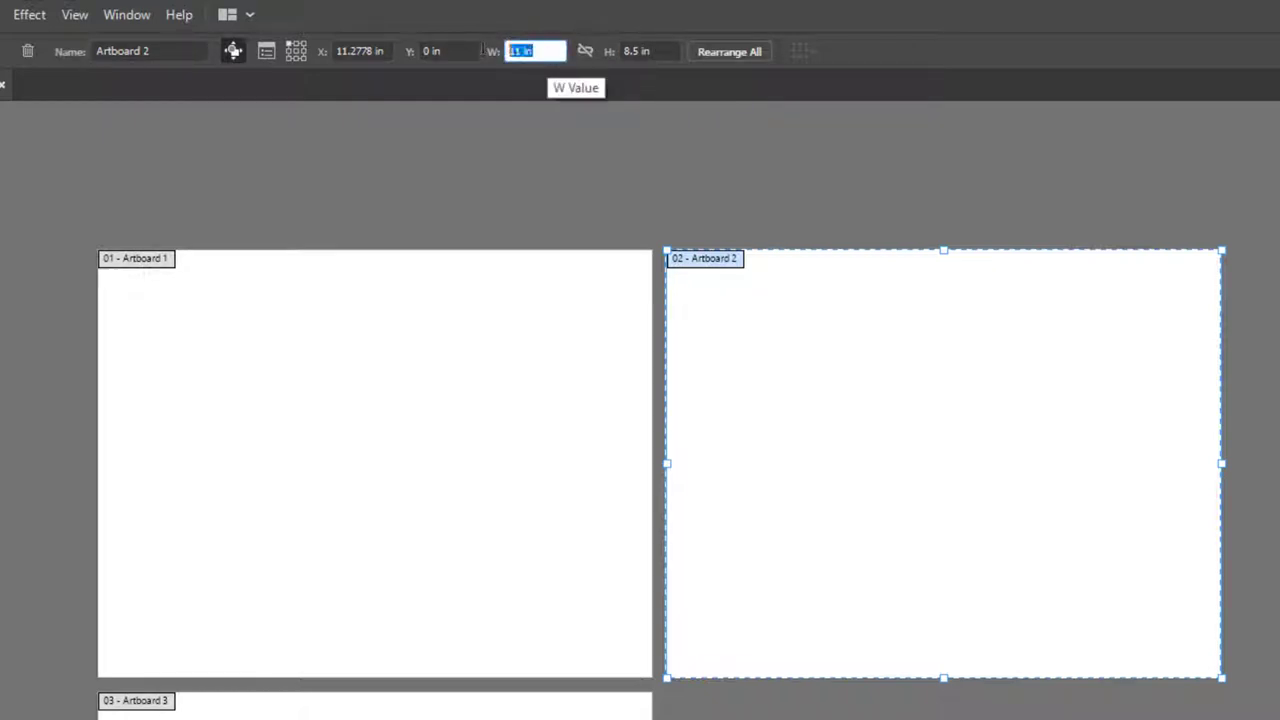
type("17")
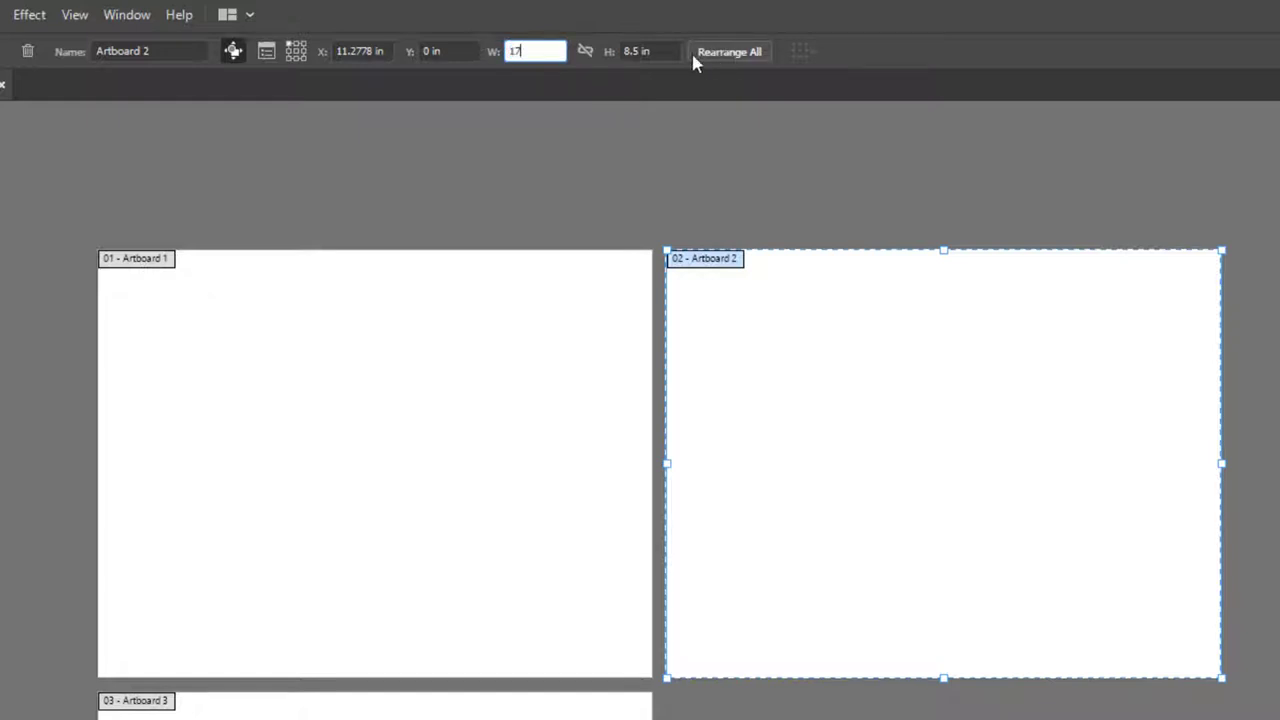
left_click(666, 51)
key("ctrl+a")
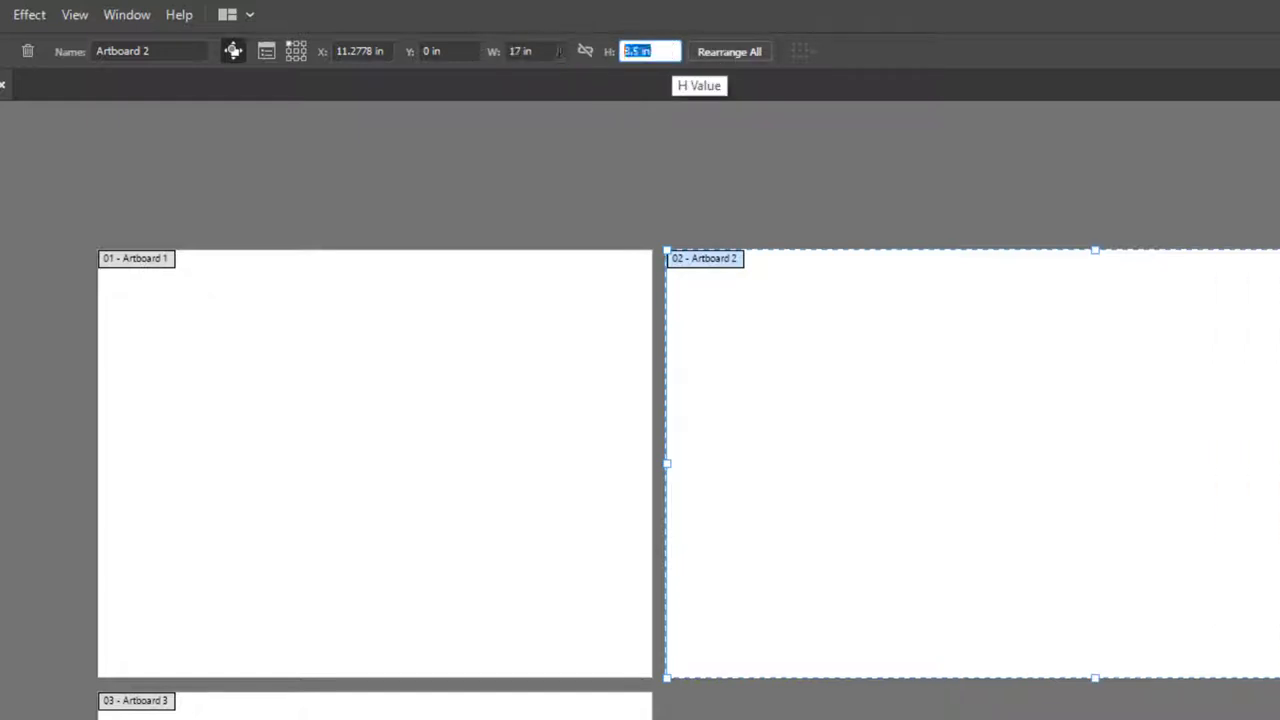
type("11")
key("Return")
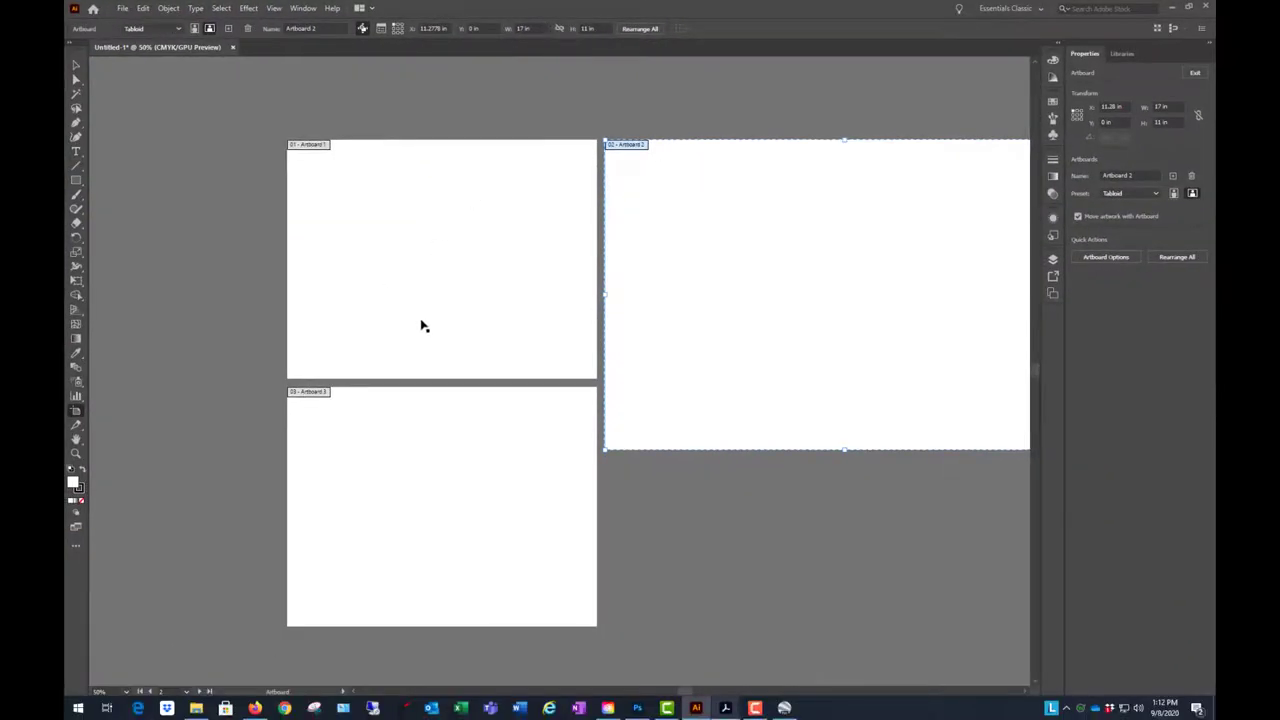
- Move Artboard 2 level with Artboard 1 and set its X position to 14 in
scroll(372, 318, "down", 1)
scroll(665, 292, "up", 1)
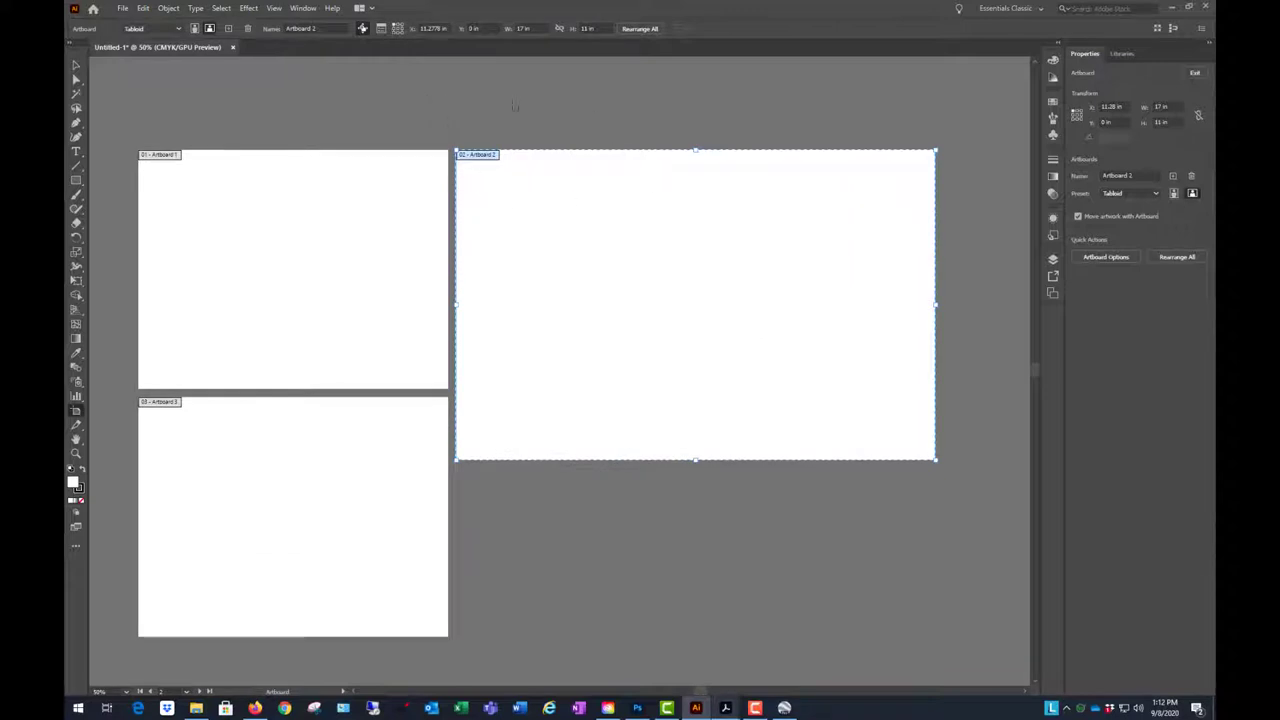
left_click_drag(605, 325, 666, 243)
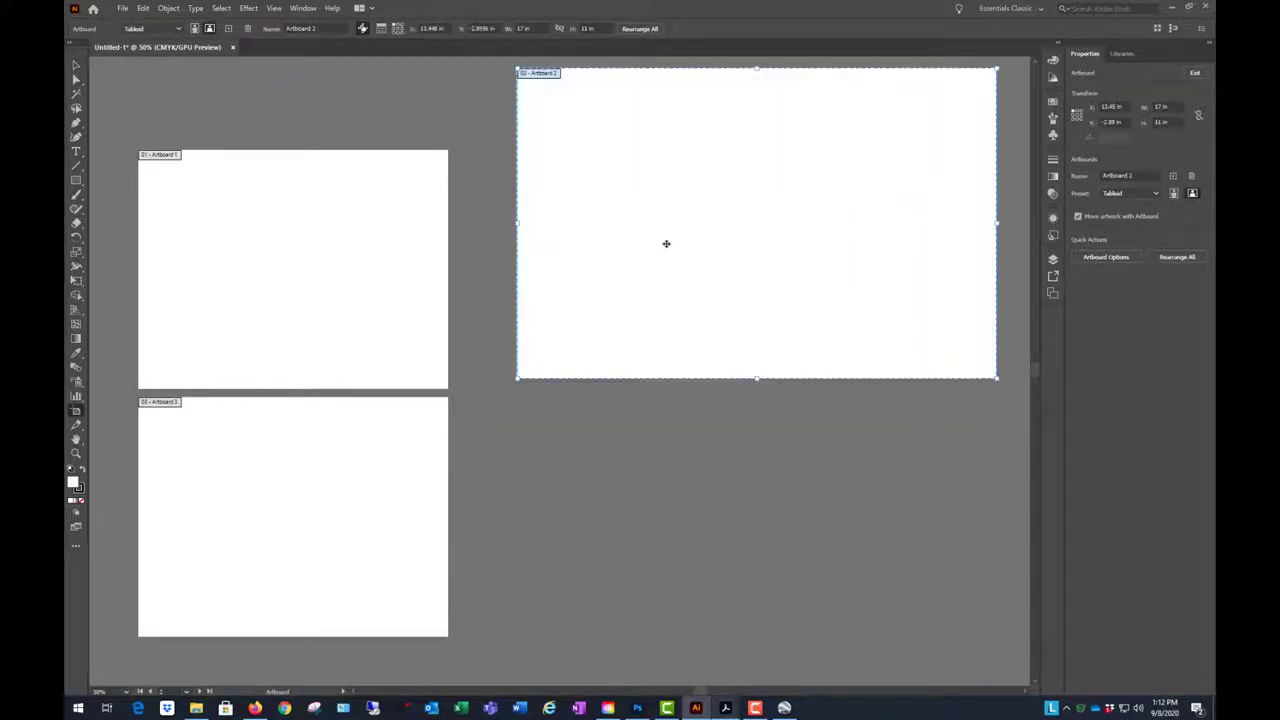
mouse_move(652, 189)
left_mouse_down()
mouse_move(734, 266)
mouse_move(644, 205)
left_mouse_up()
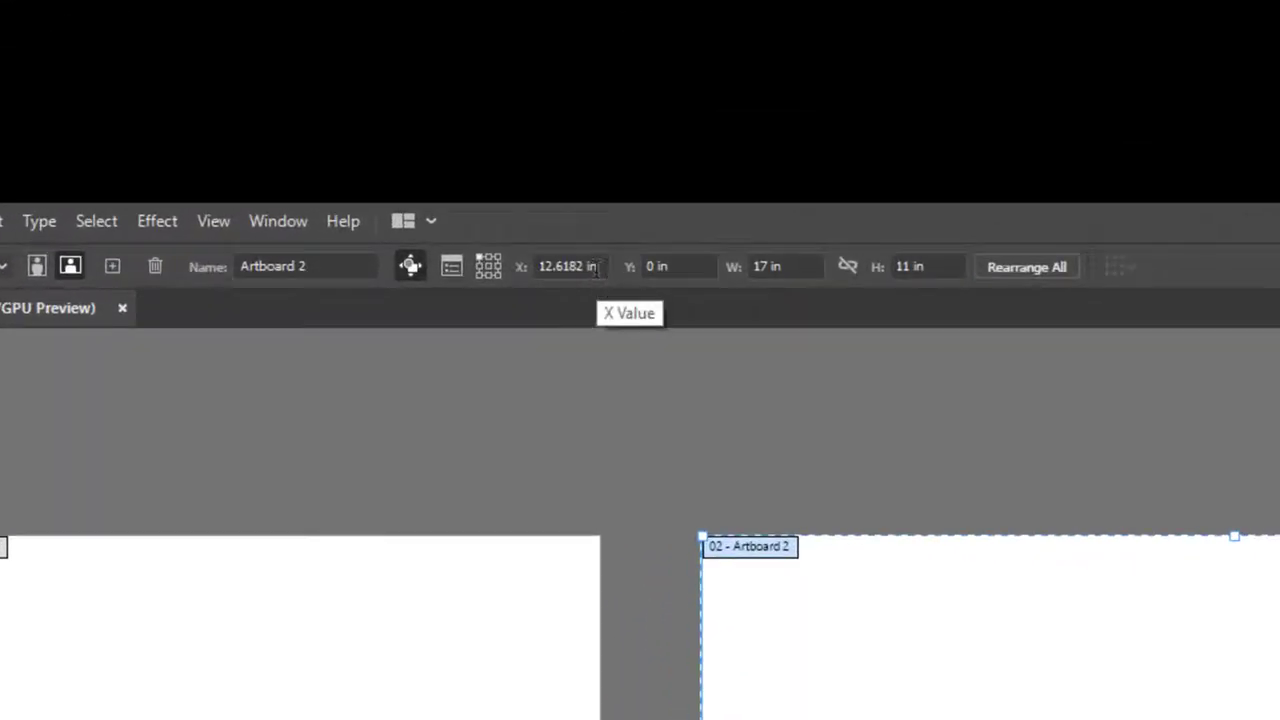
left_click(602, 266)
key("ctrl+a")
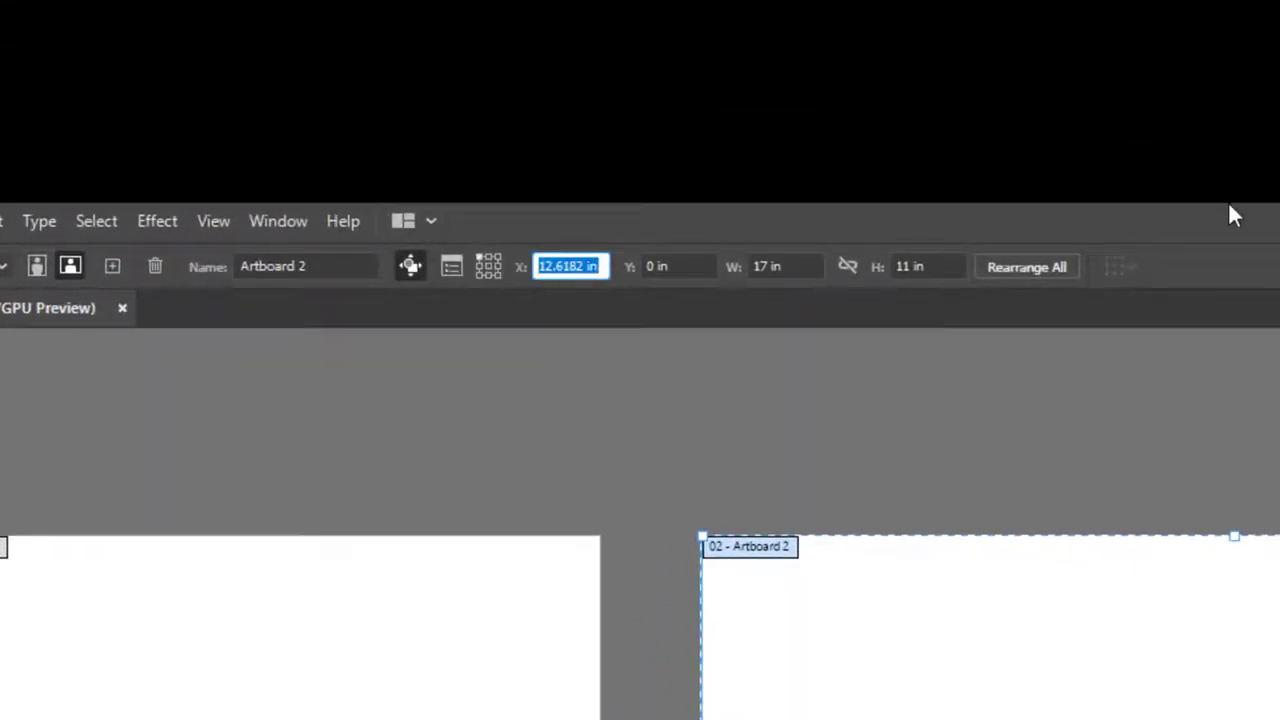
type("12")
key("Return")
left_click(561, 272)
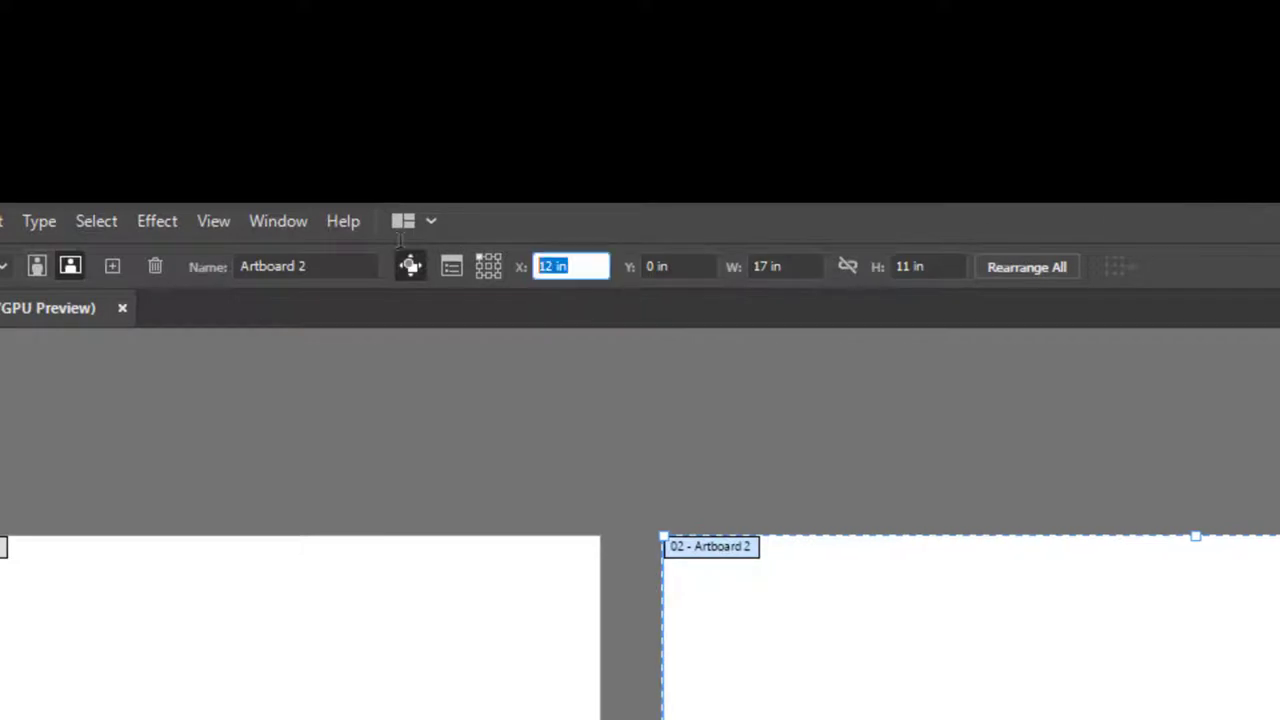
type("14")
key("Return")
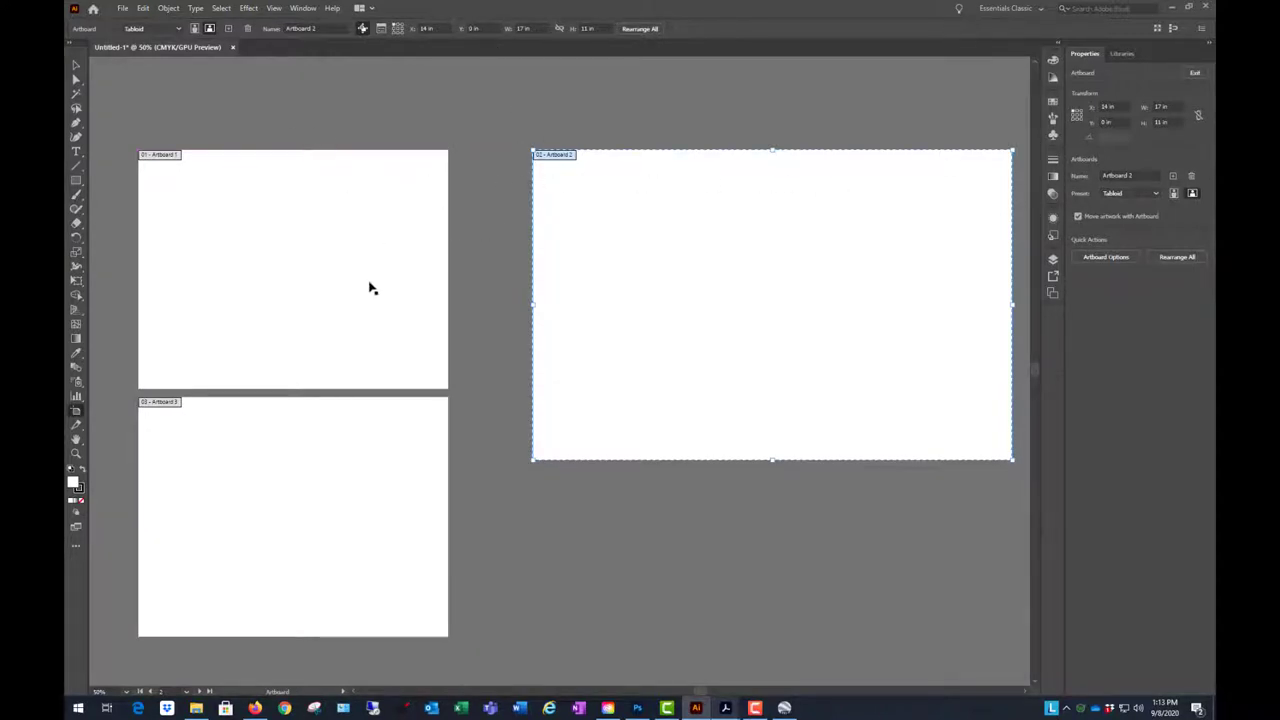
- Select Artboard 3 for editing
scroll(375, 292, "down", 1)
scroll(435, 328, "up", 1)
scroll(657, 271, "down", 1)
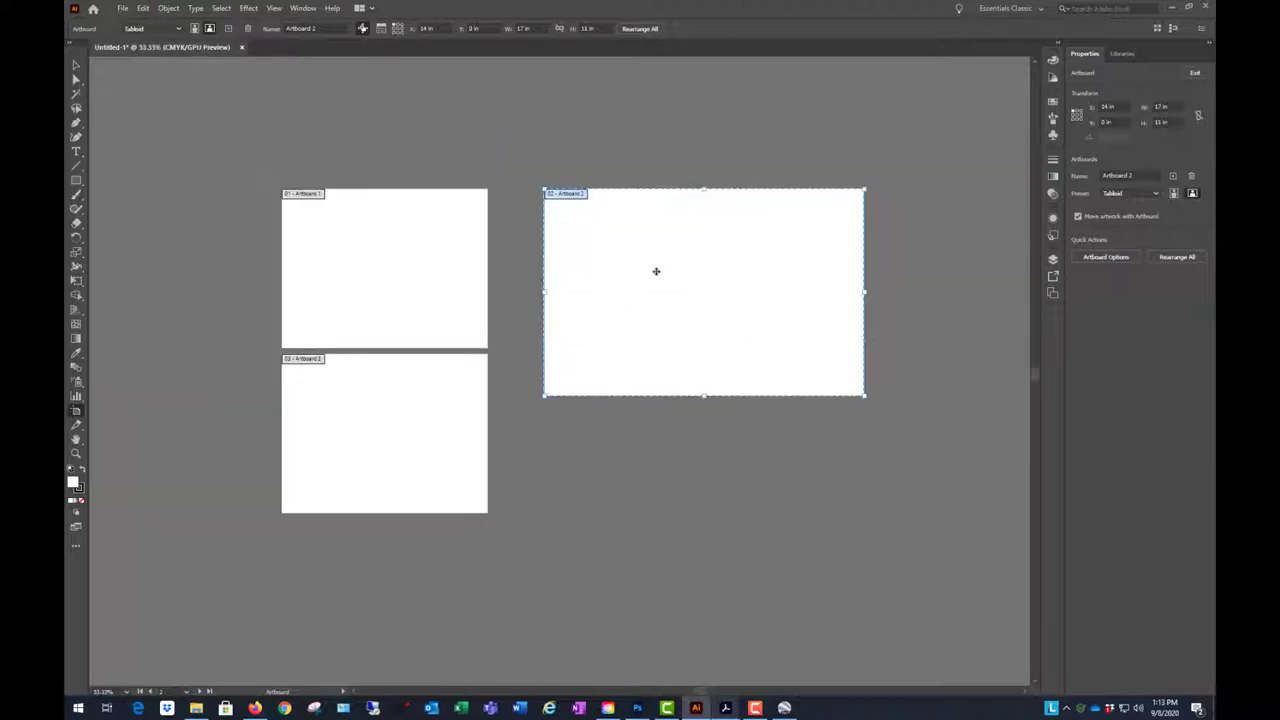
left_click(376, 450)
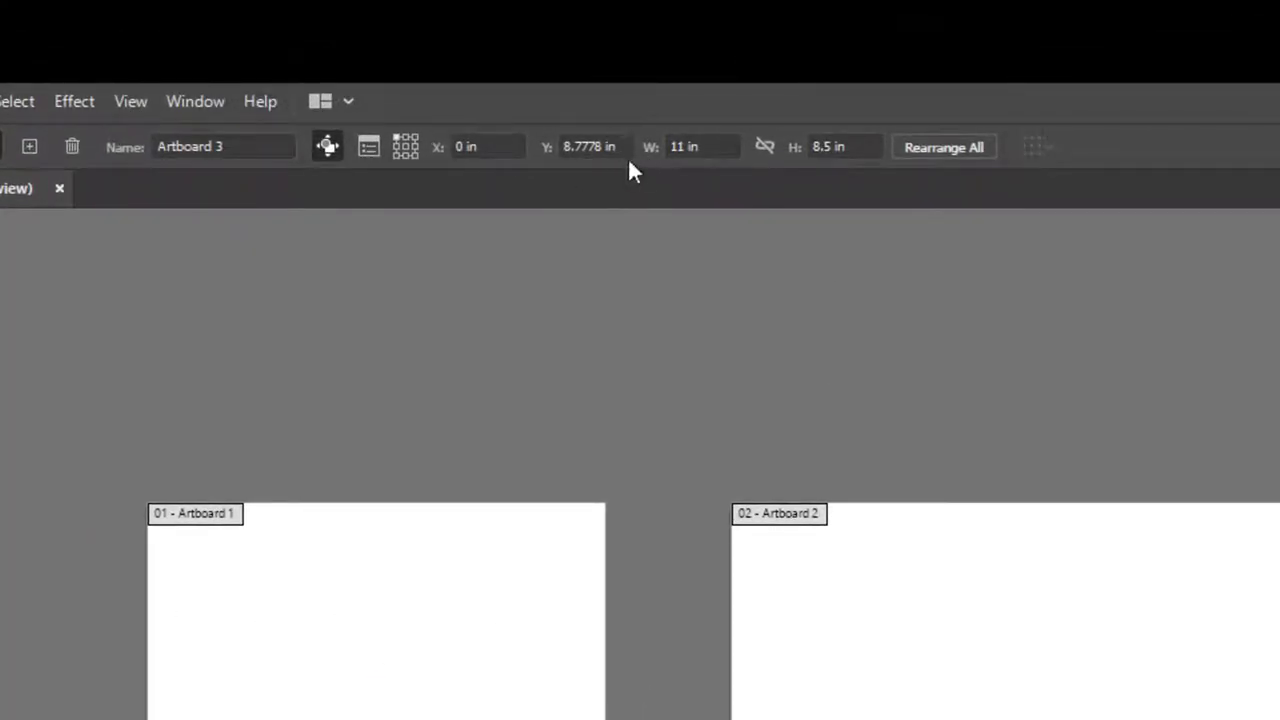
- Resize Artboard 3 to 8.5 in wide by 11 in high
left_click(732, 146)
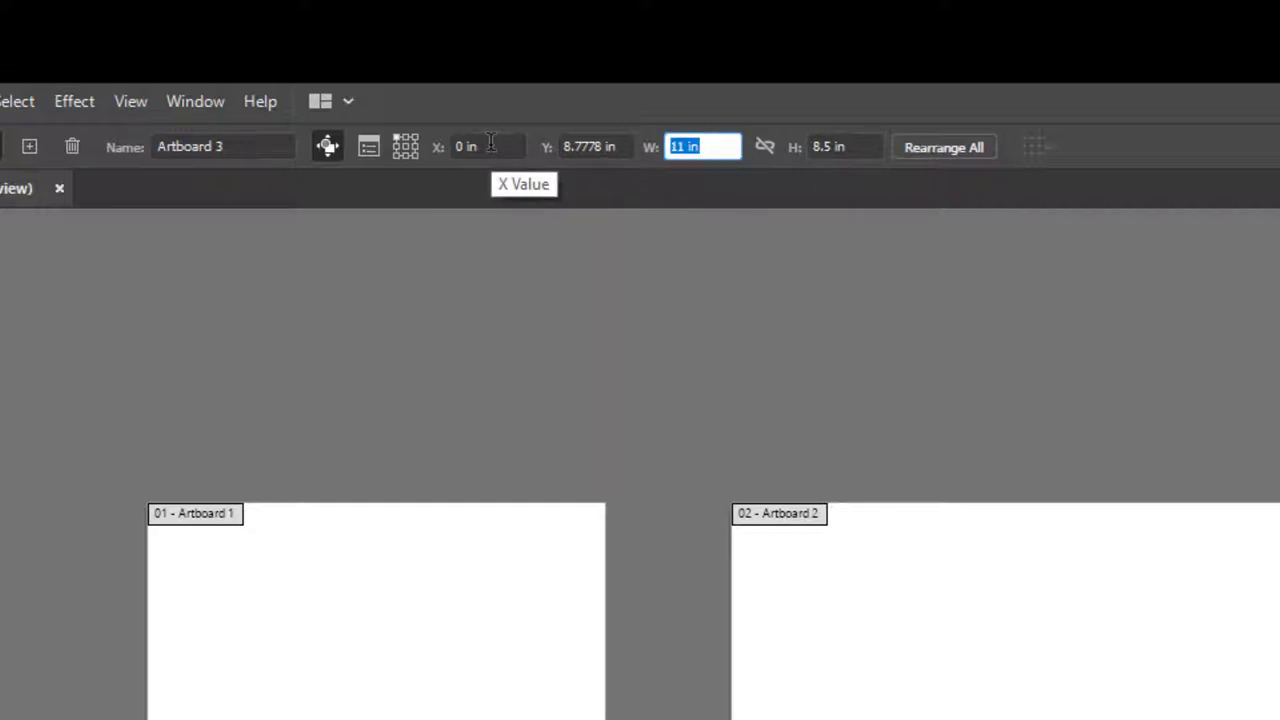
type("8.5")
key("Tab")
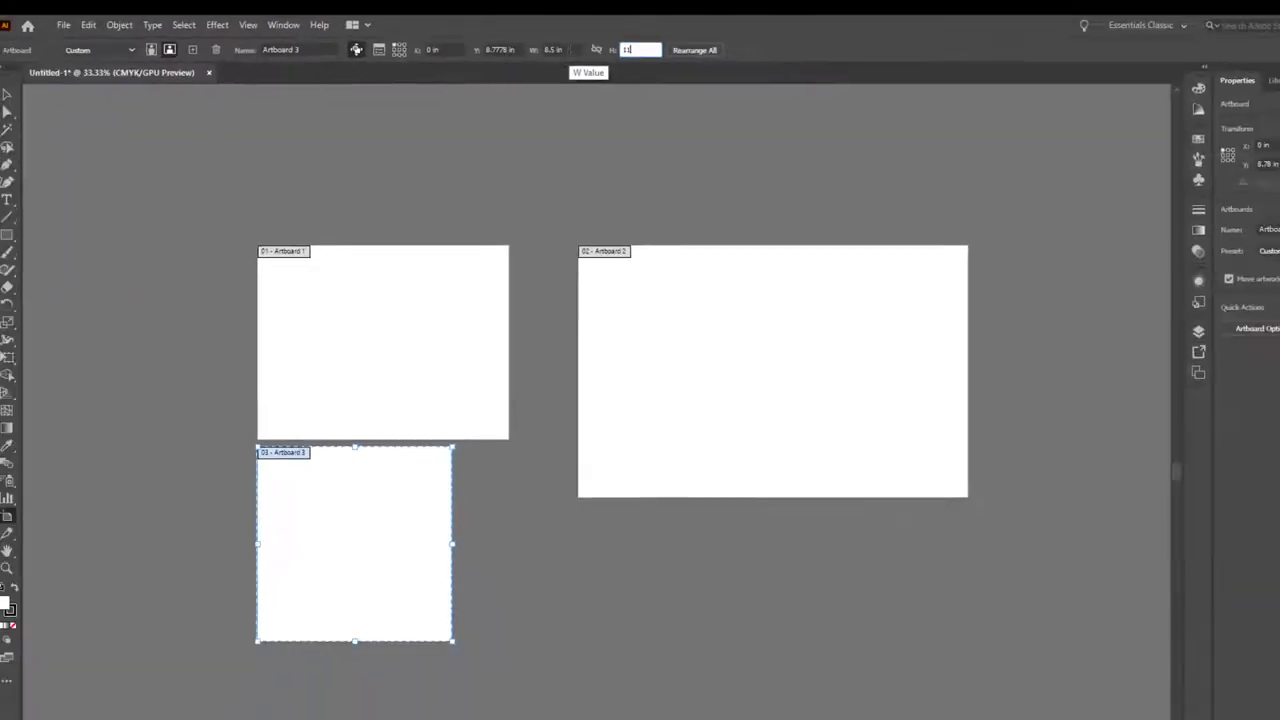
type("11")
key("Return")
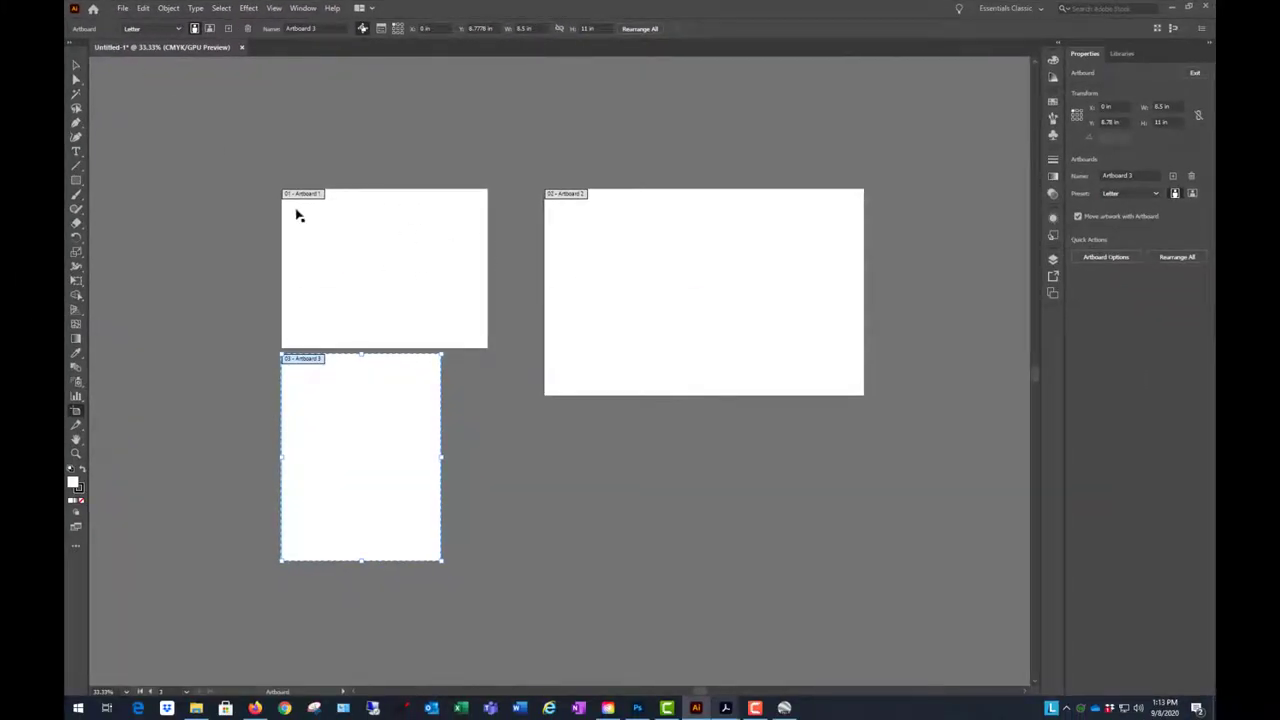
- Move Artboard 3 right of Artboard 2 at X 34 in and finish artboard editing
left_click_drag(331, 420, 974, 255)
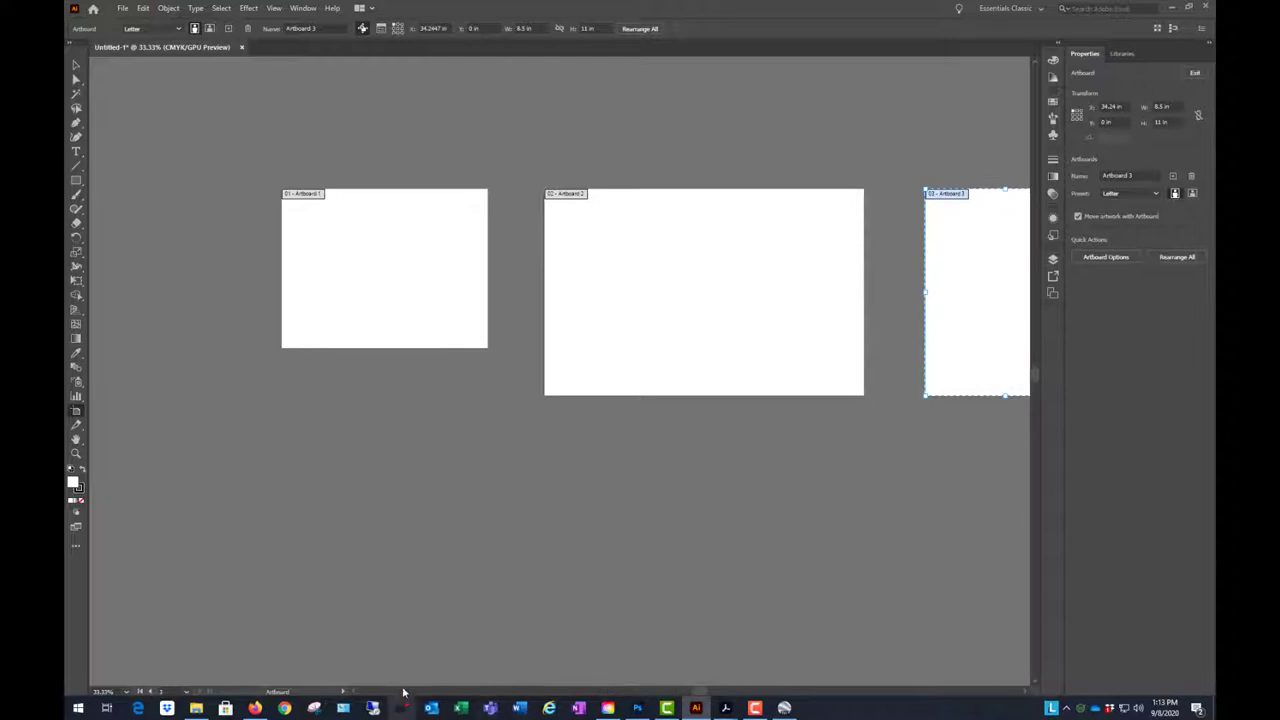
left_click_drag(700, 690, 722, 697)
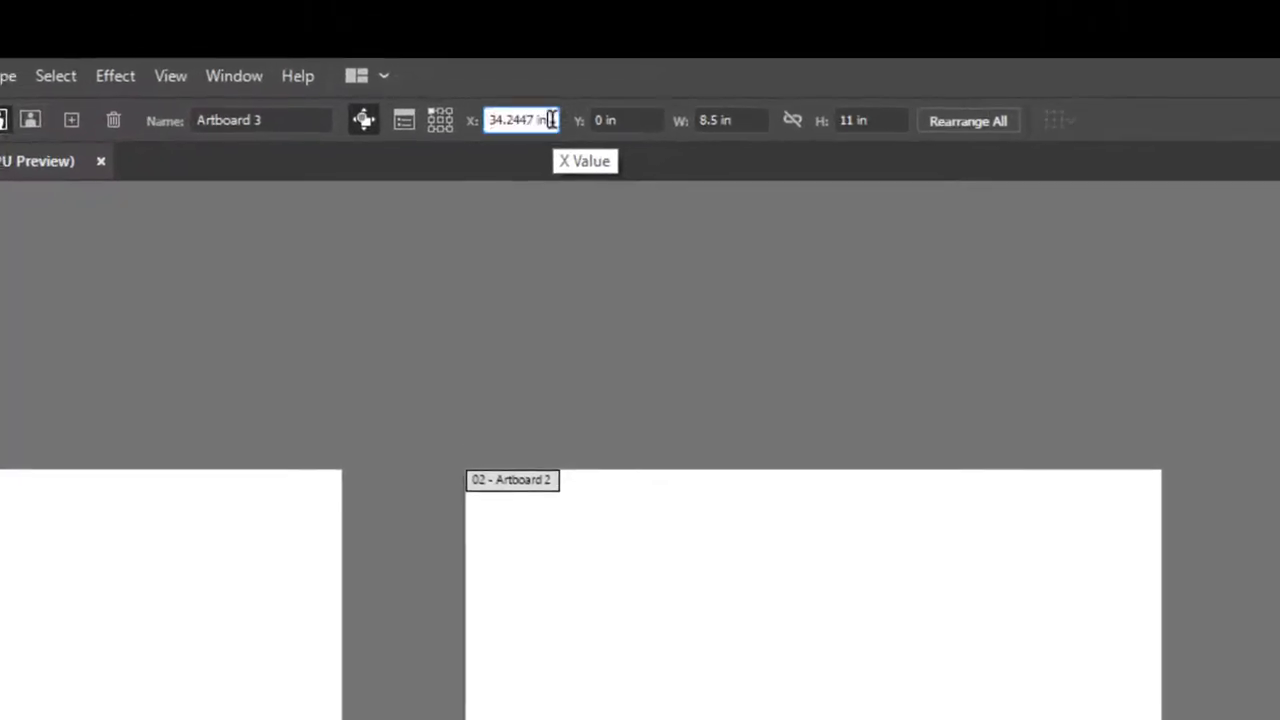
left_click(444, 27)
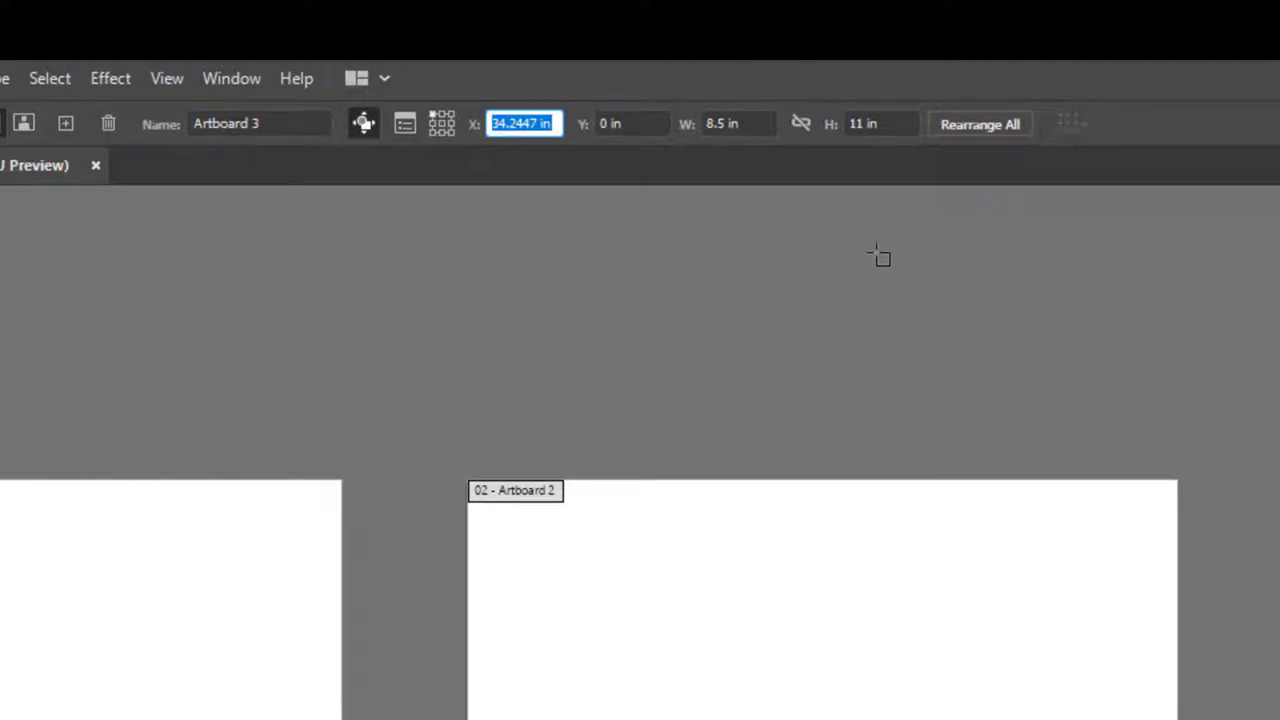
type("34")
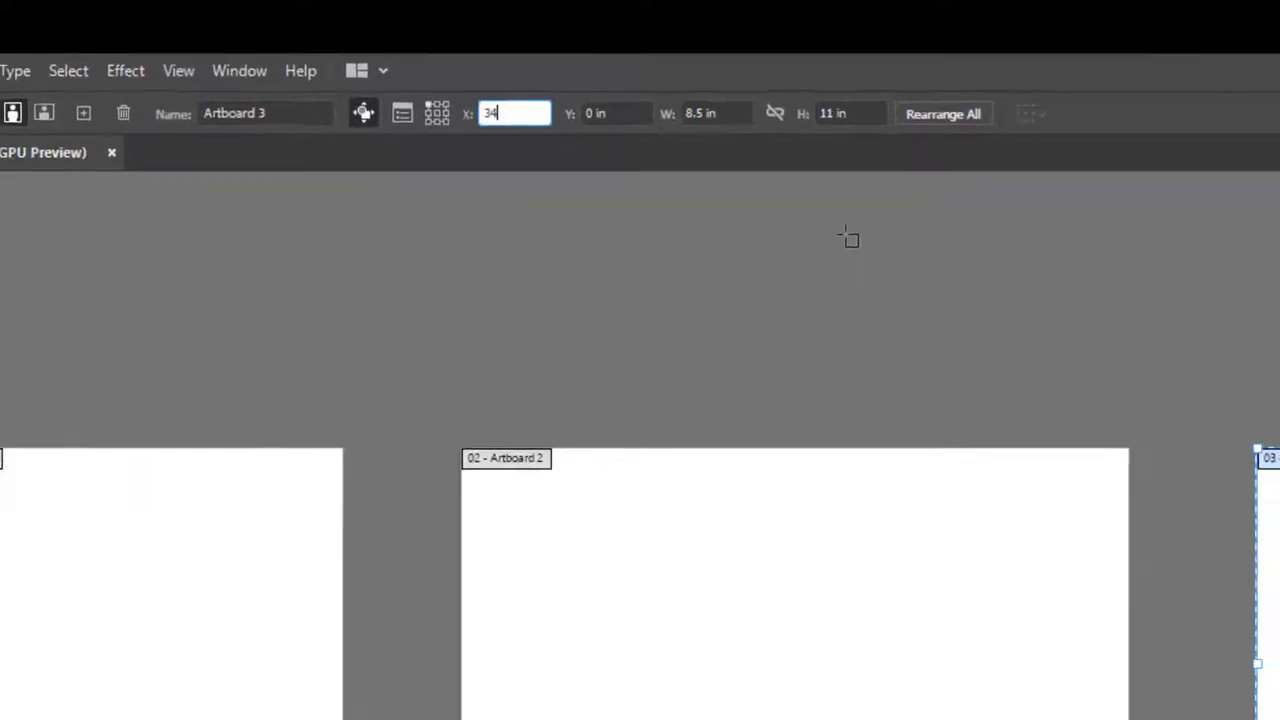
key("Return")
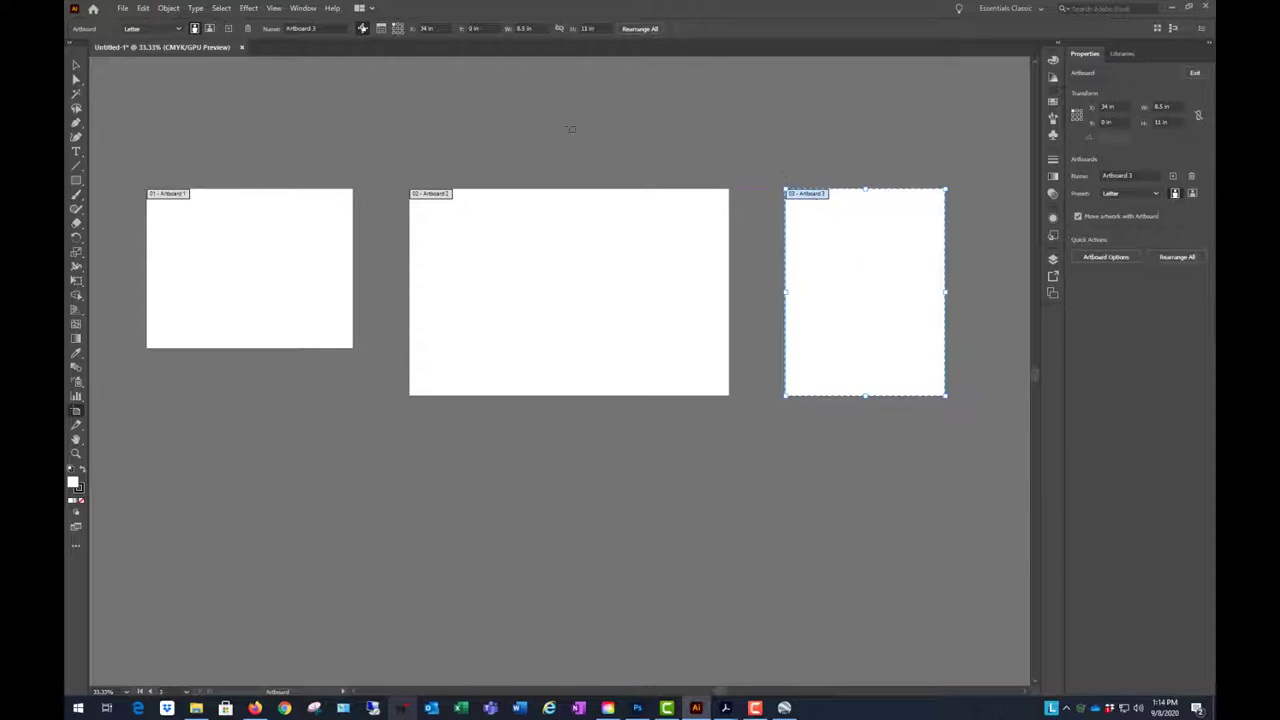
left_click(76, 65)
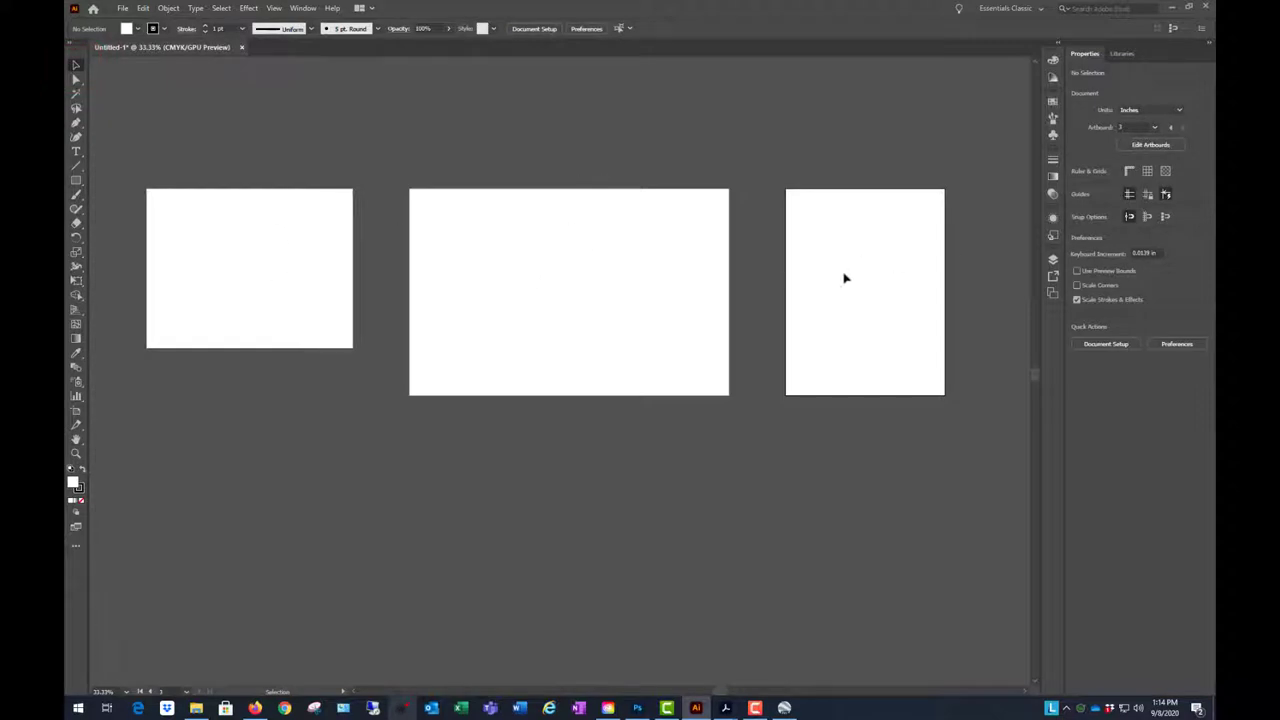
- Show the Artboards panel from the Window menu
scroll(846, 277, "down", 1)
scroll(340, 238, "up", 2)
scroll(313, 241, "up", 1)
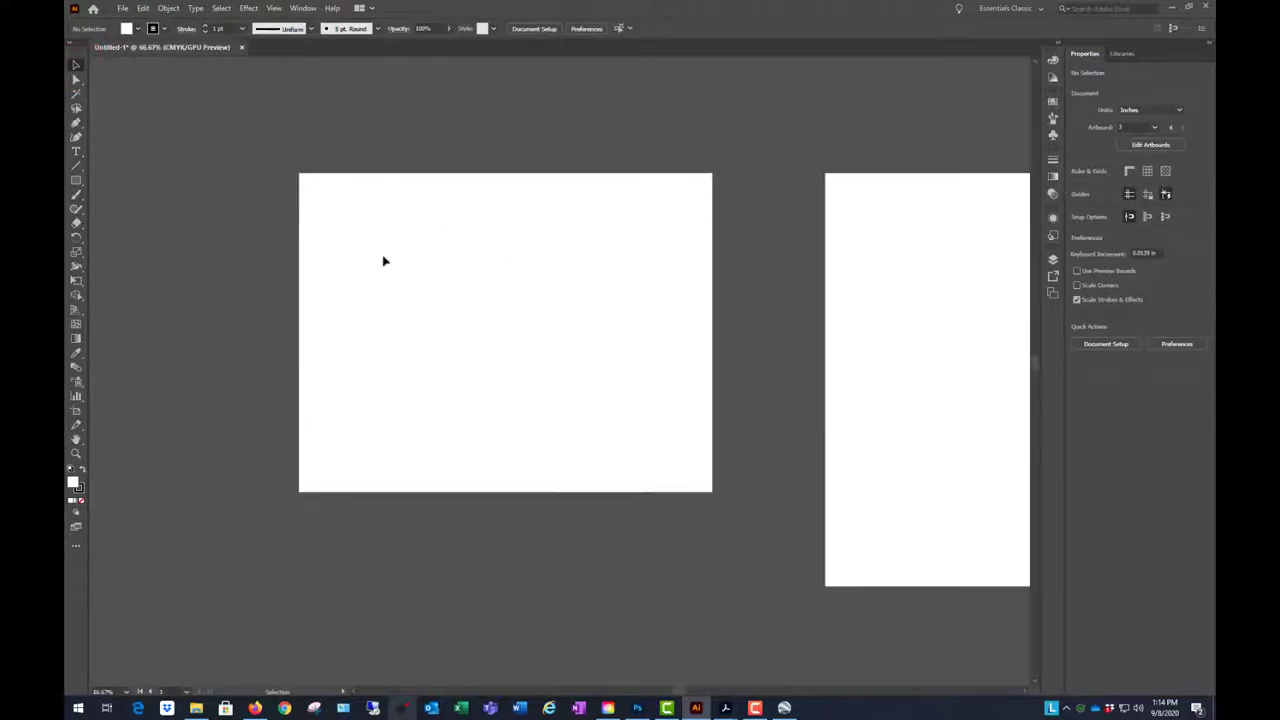
scroll(628, 376, "down", 1)
scroll(605, 359, "up", 1)
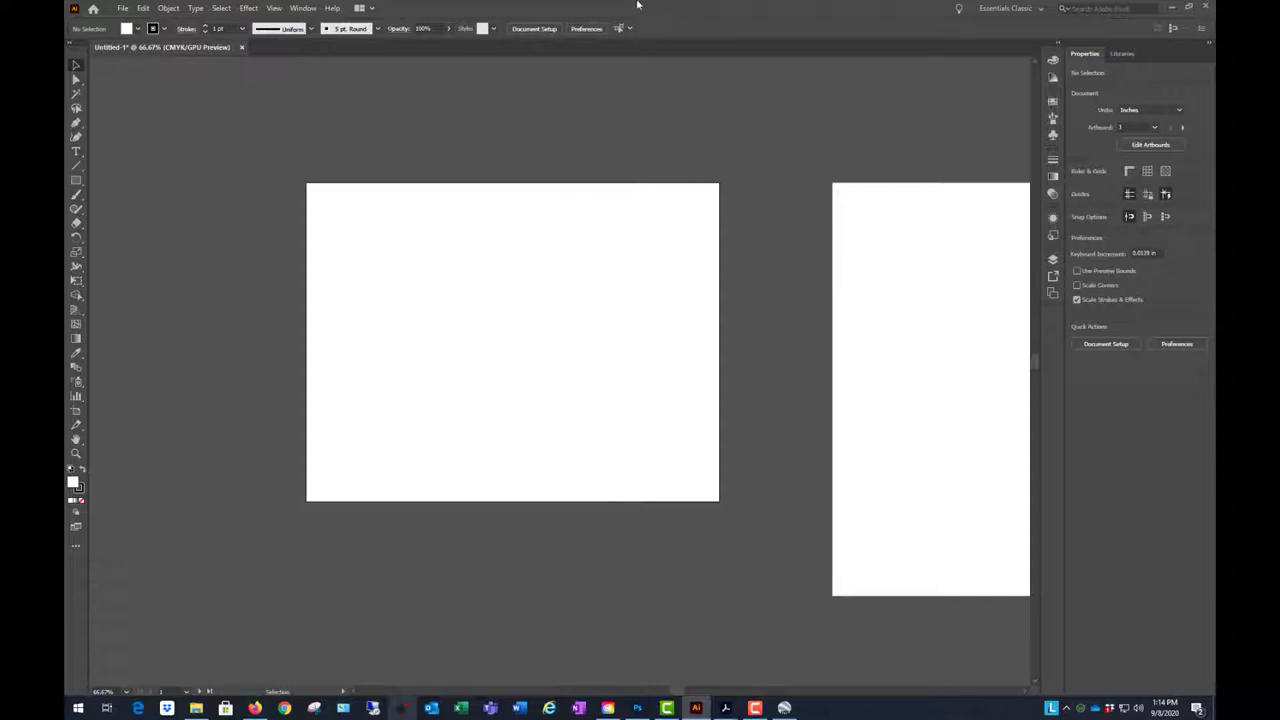
left_click(303, 8)
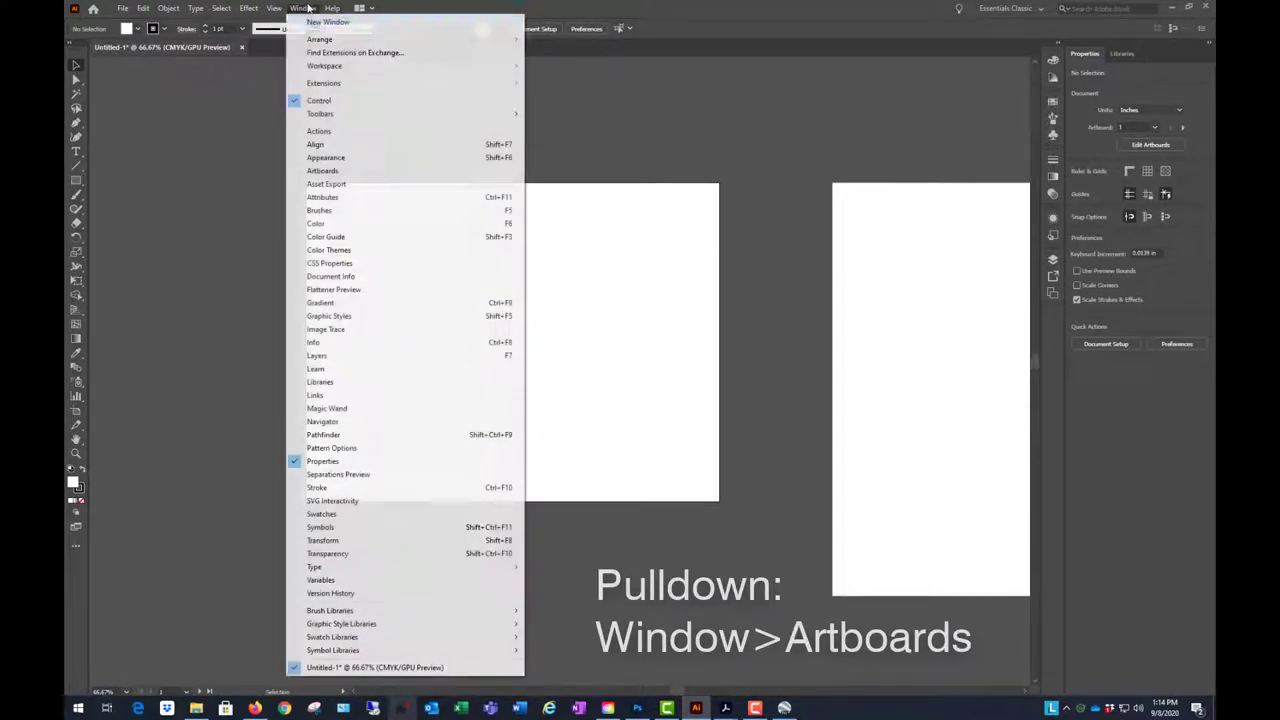
left_click(380, 170)
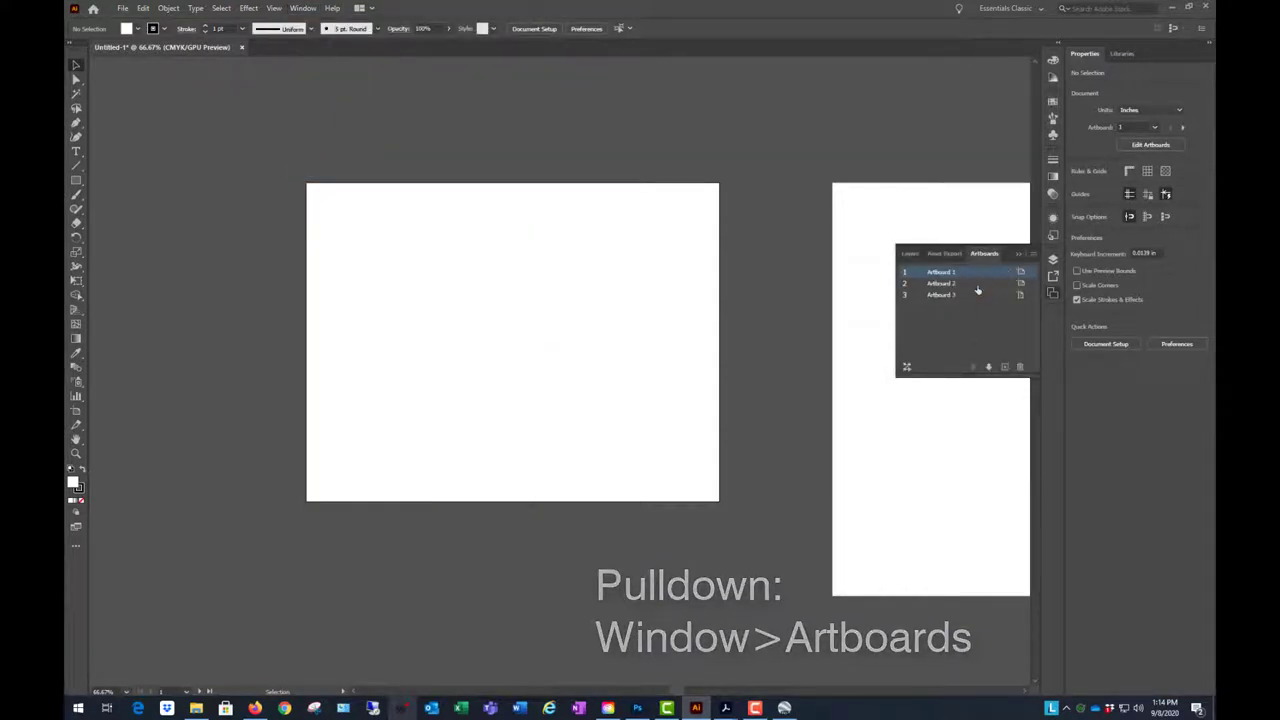
- Review Artboards 1 and 2 in the Artboards panel, then close it unchanged
left_click(990, 285)
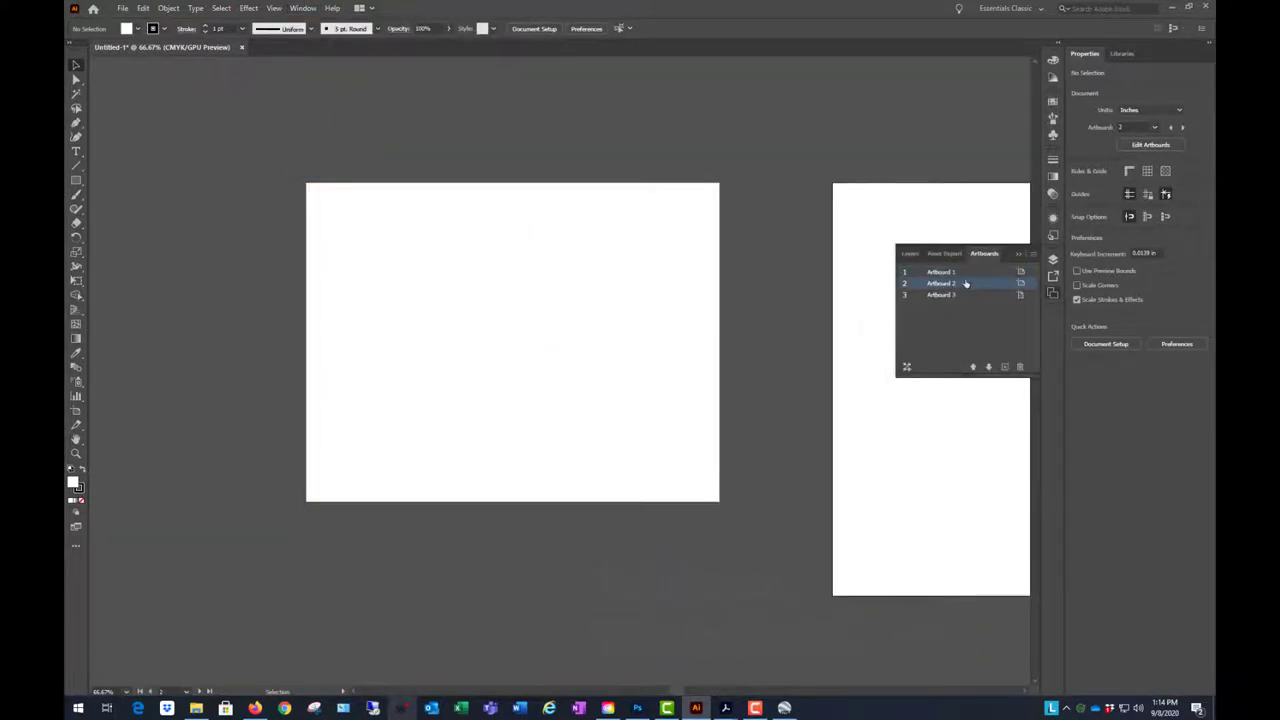
left_click(968, 295)
left_click(686, 300)
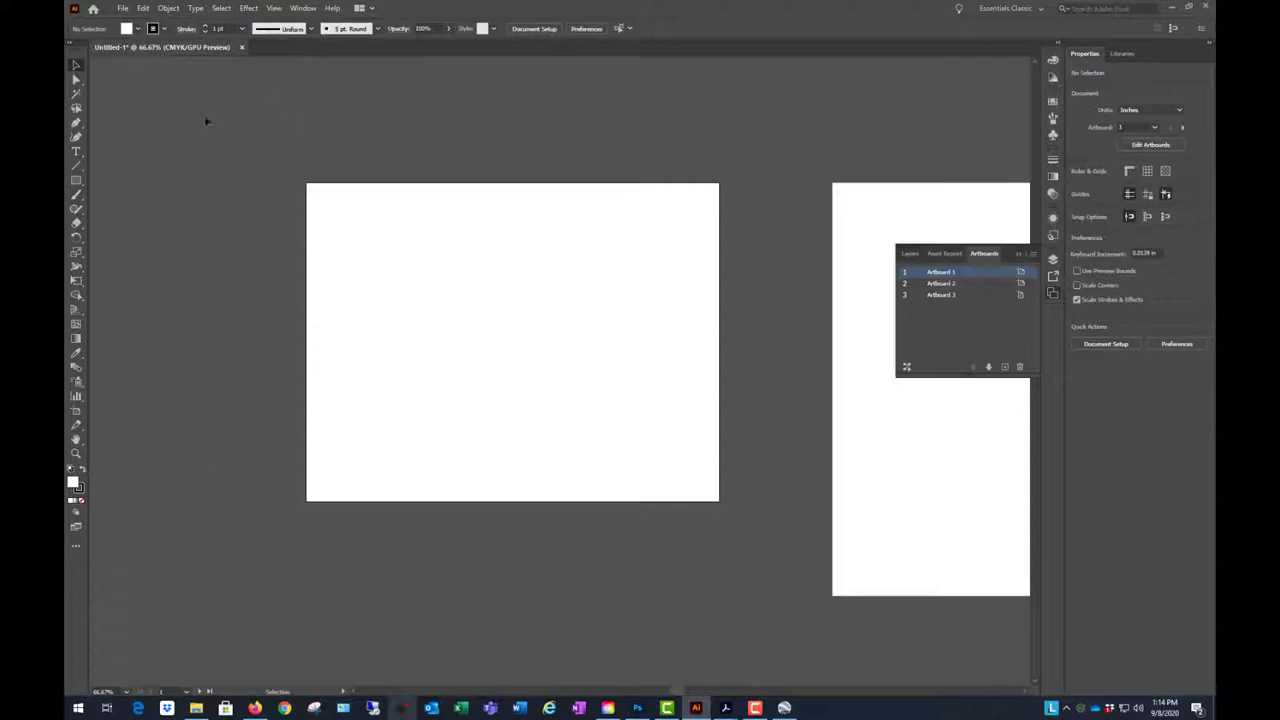
left_click(1020, 273)
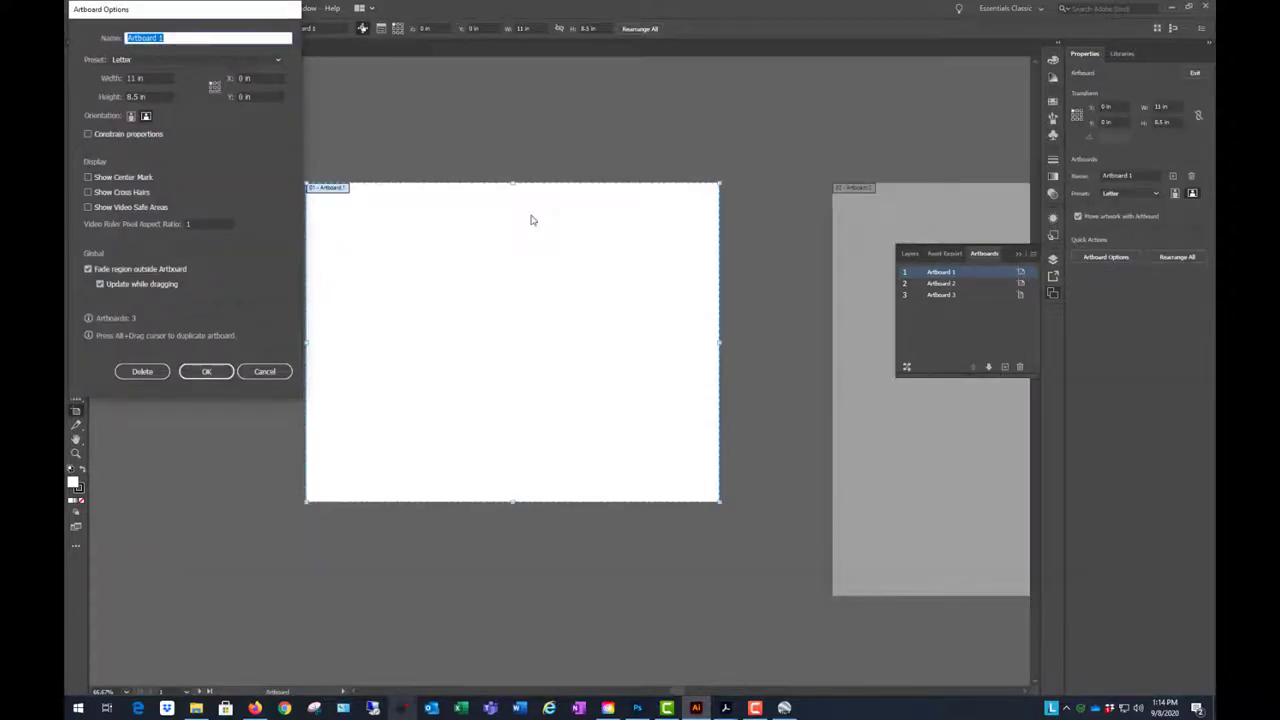
left_click(265, 371)
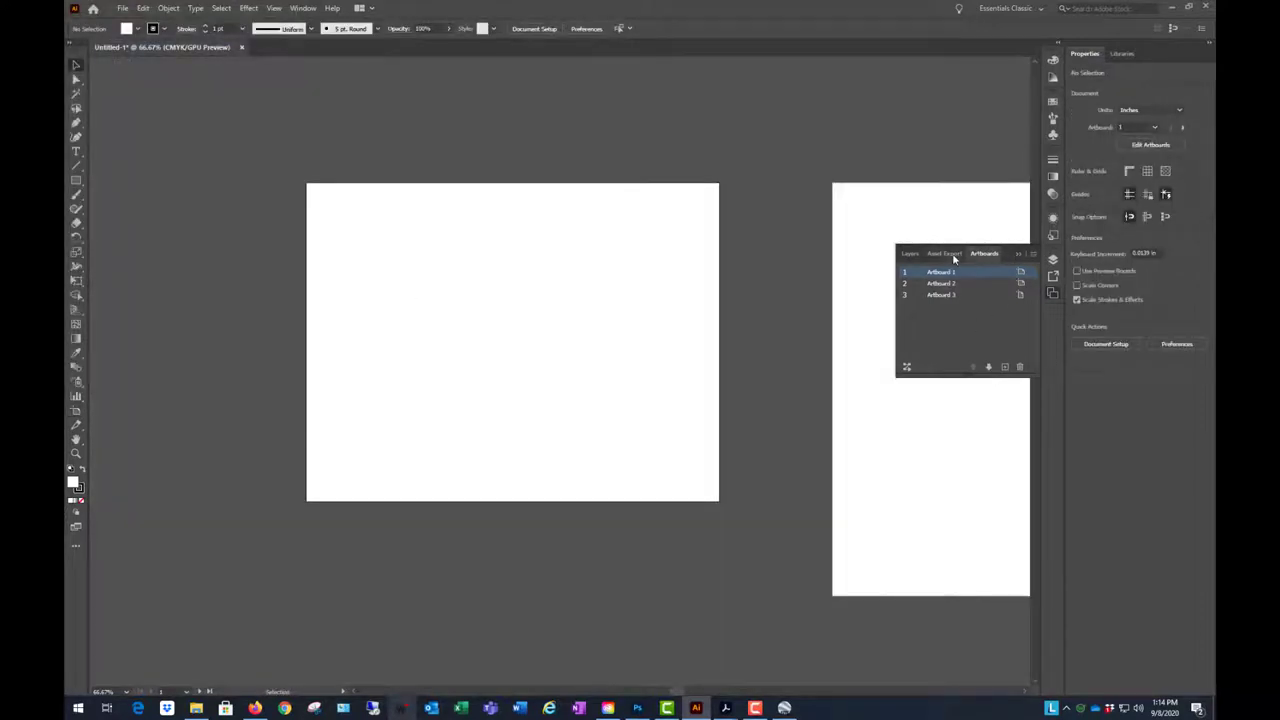
left_click(1027, 247)
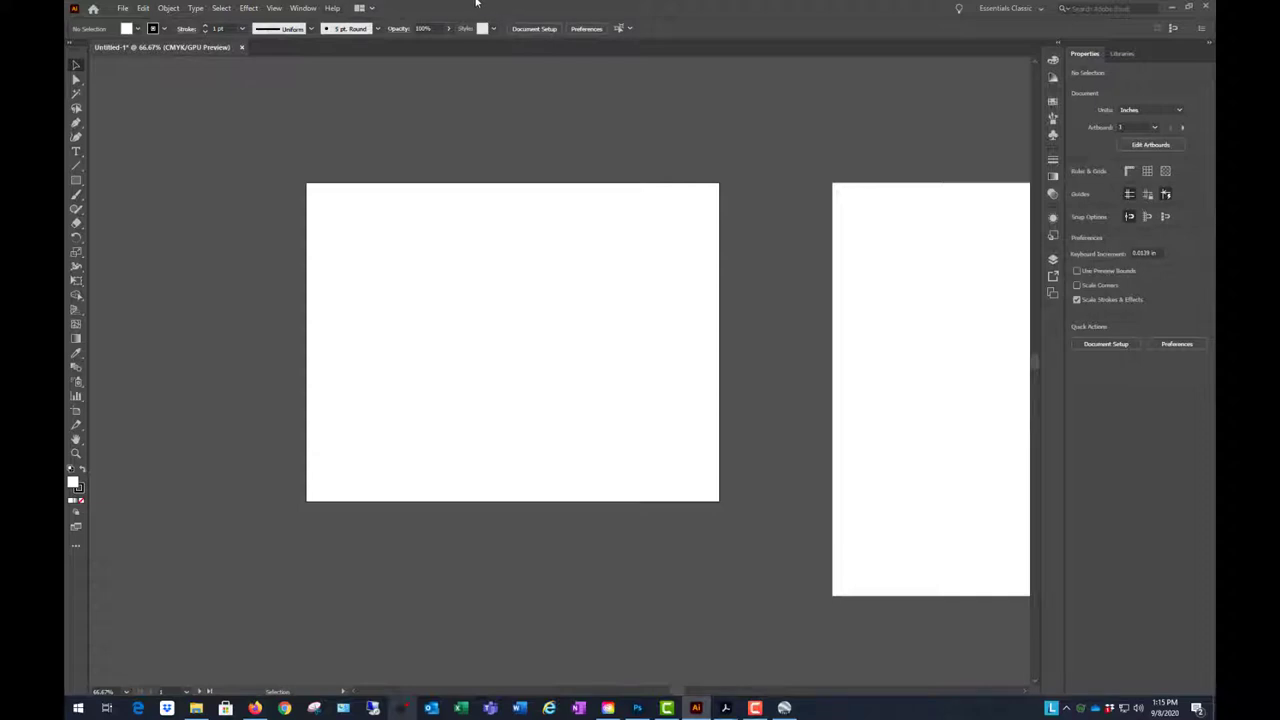
- Open the Layers panel, then bring the UIC site plan PDF to the front
left_click(302, 8)
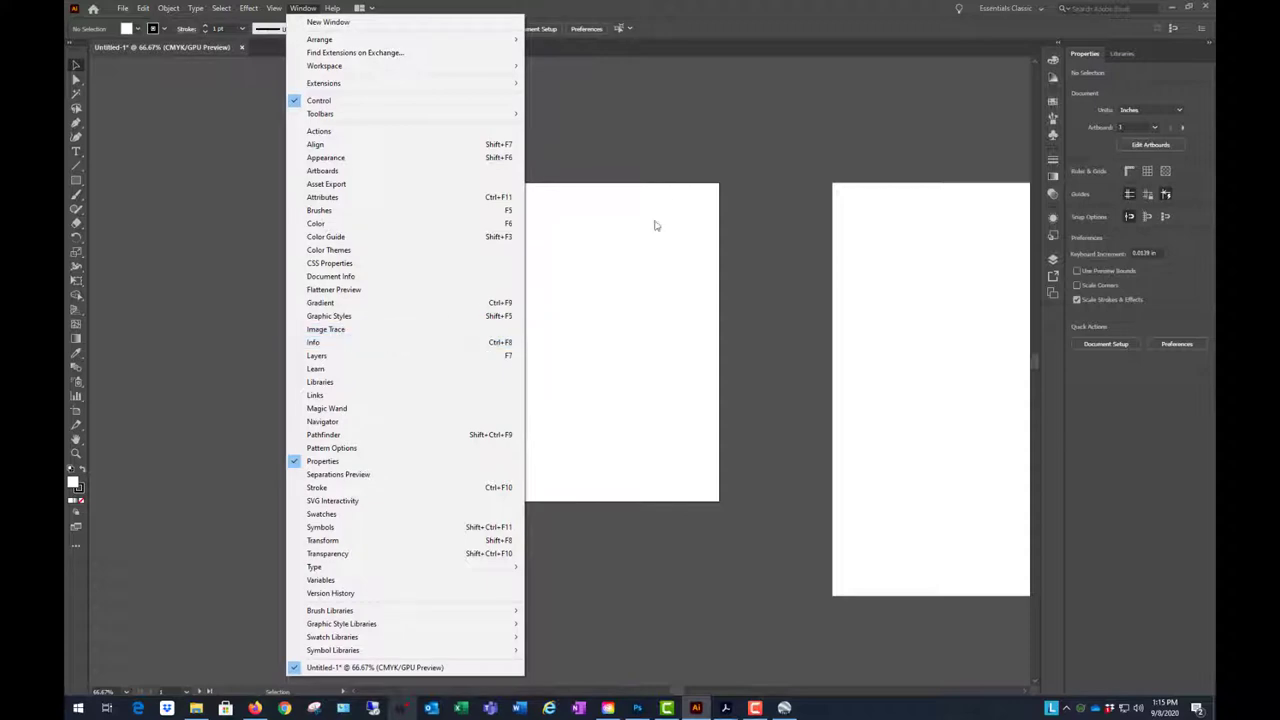
left_click(745, 159)
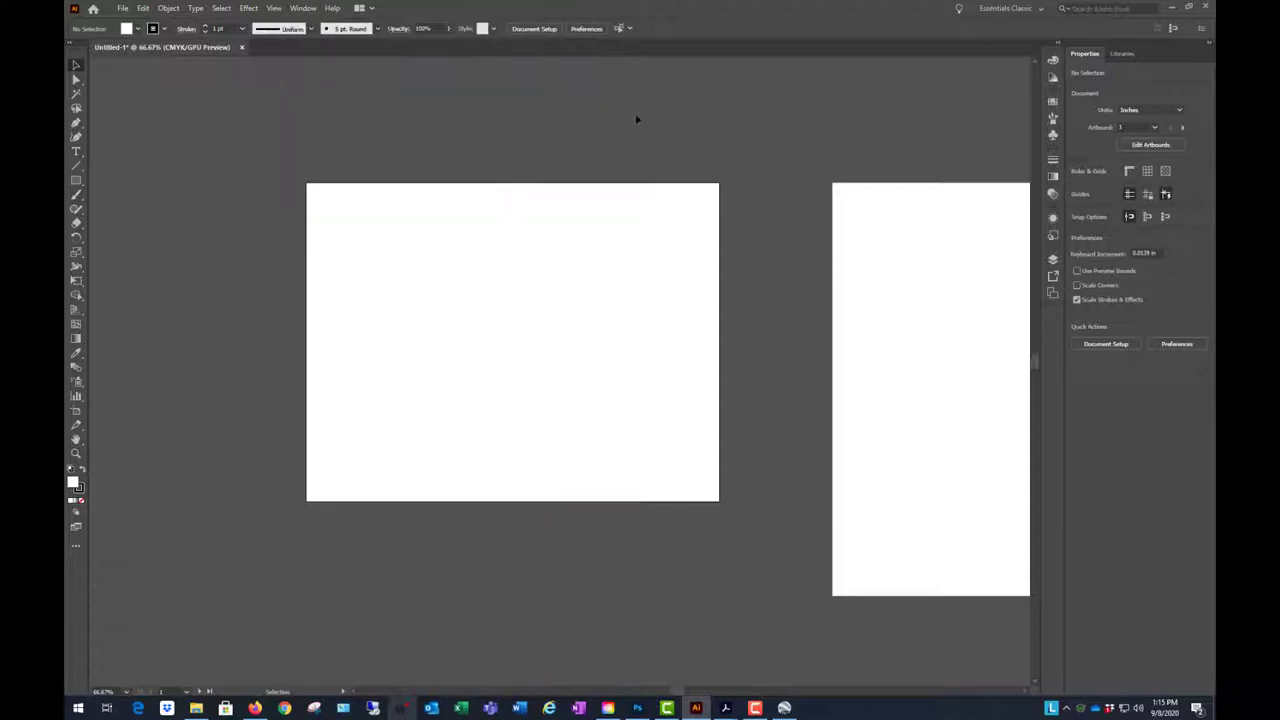
scroll(445, 362, "down", 2)
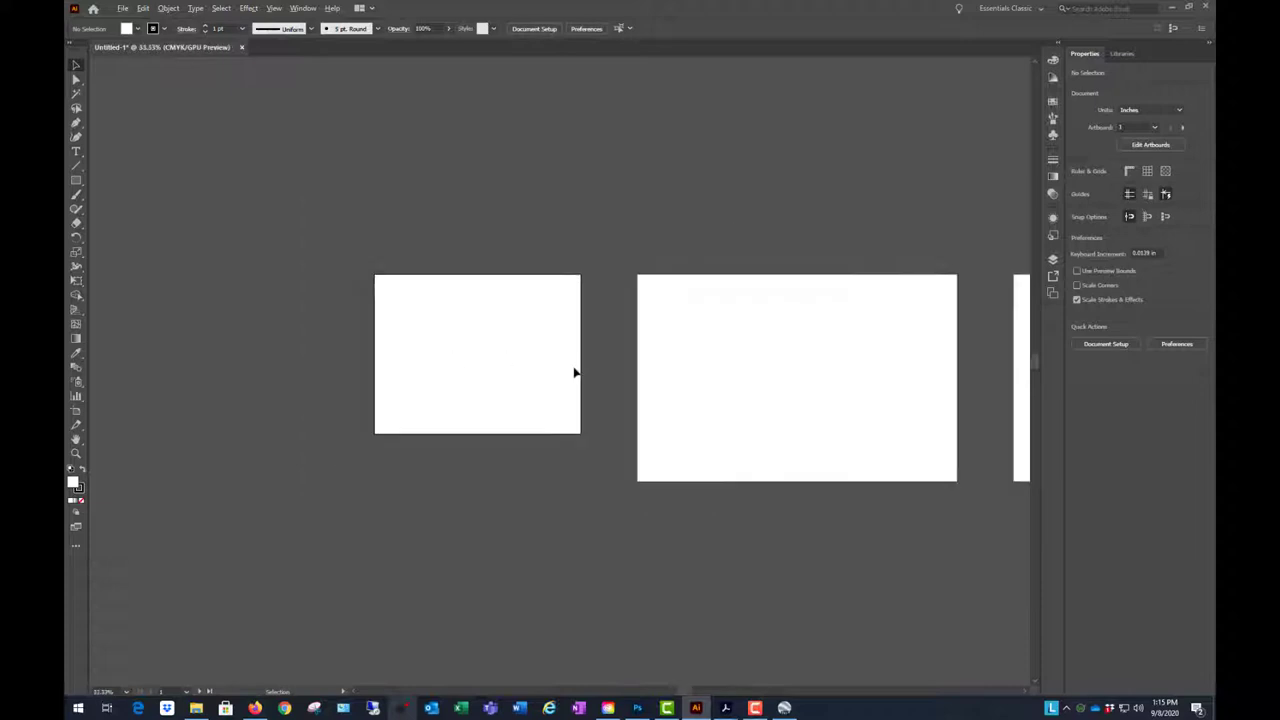
scroll(460, 370, "up", 1)
scroll(465, 336, "up", 2)
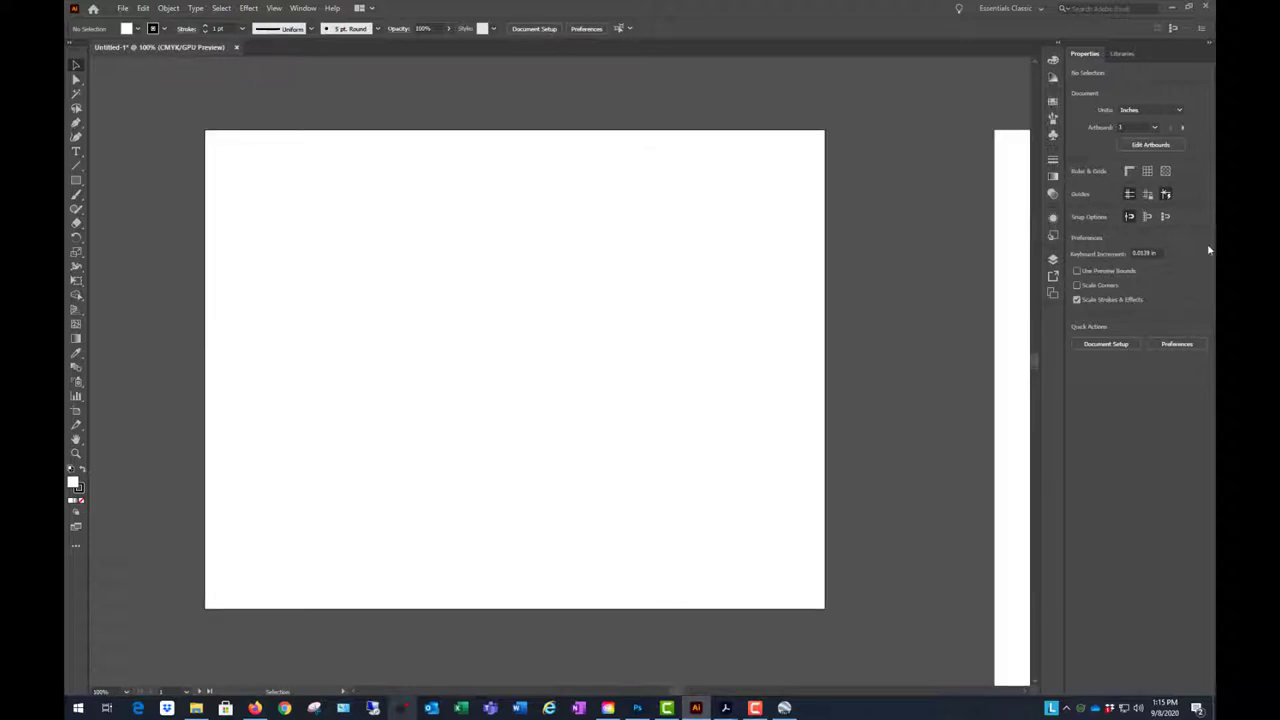
left_click(1052, 259)
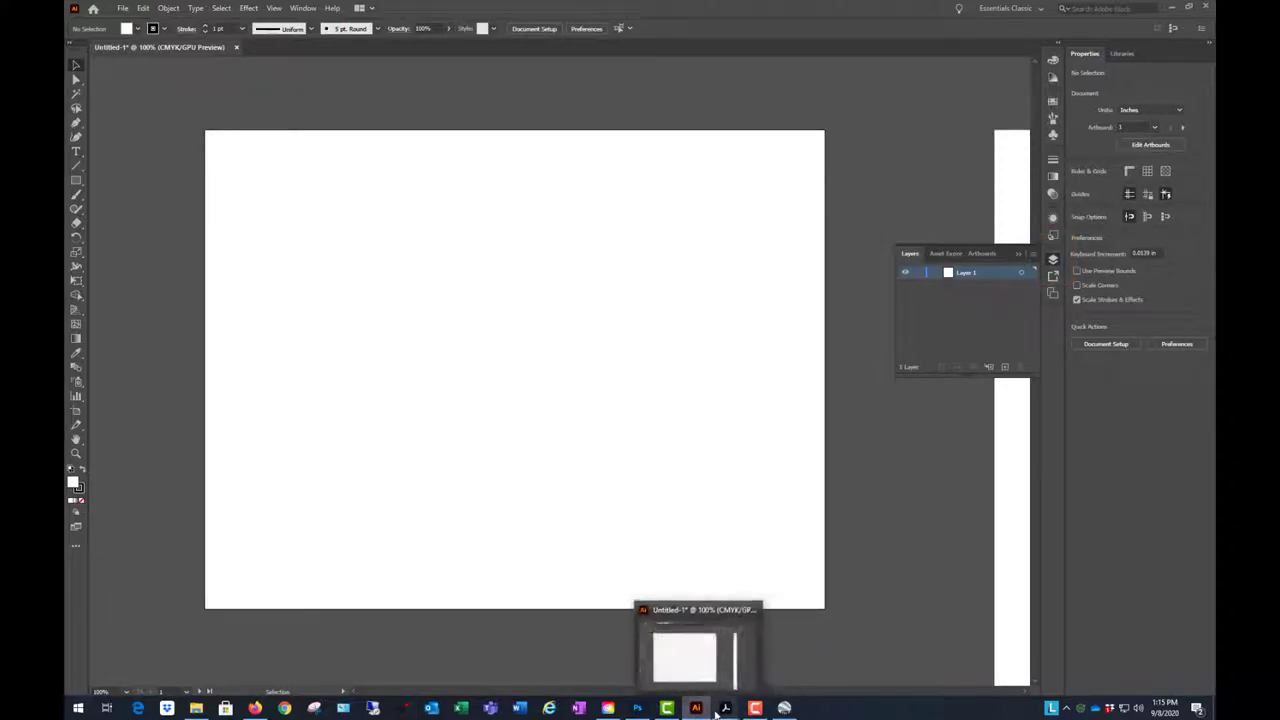
mouse_move(738, 708)
left_click(790, 652)
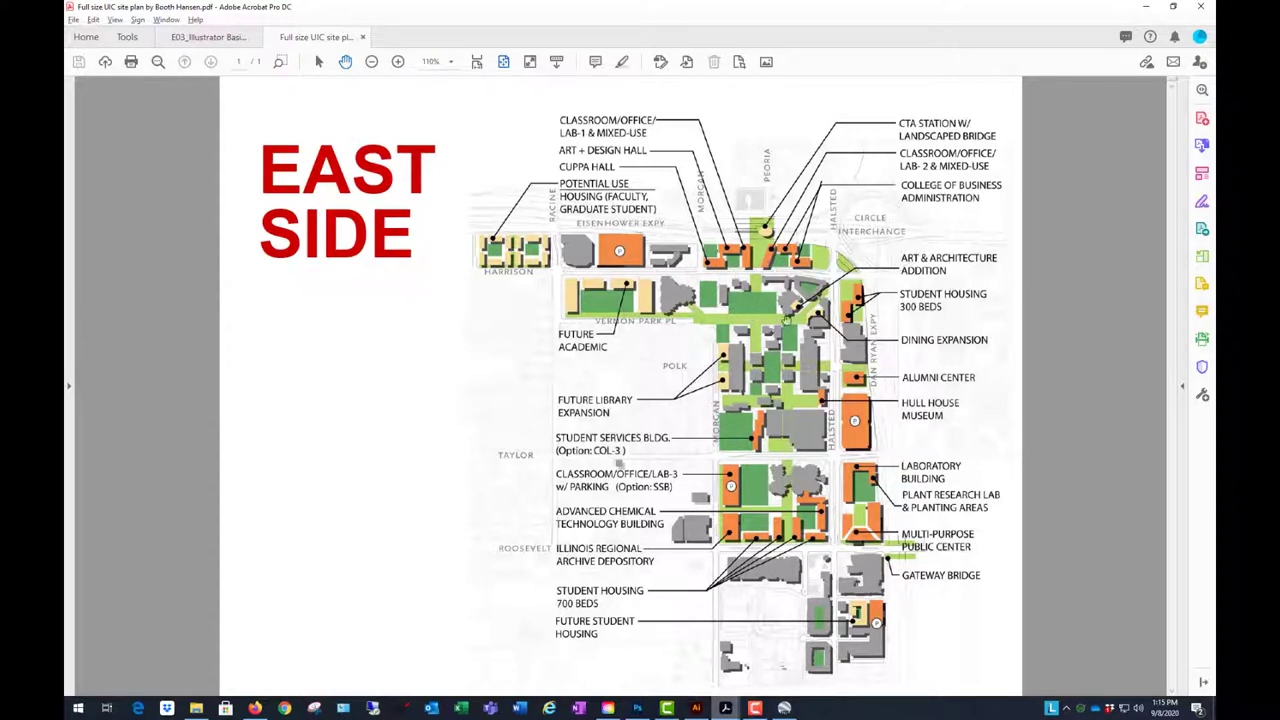
- Minimize the site plan PDF to return to the Illustrator document
left_click(1145, 7)
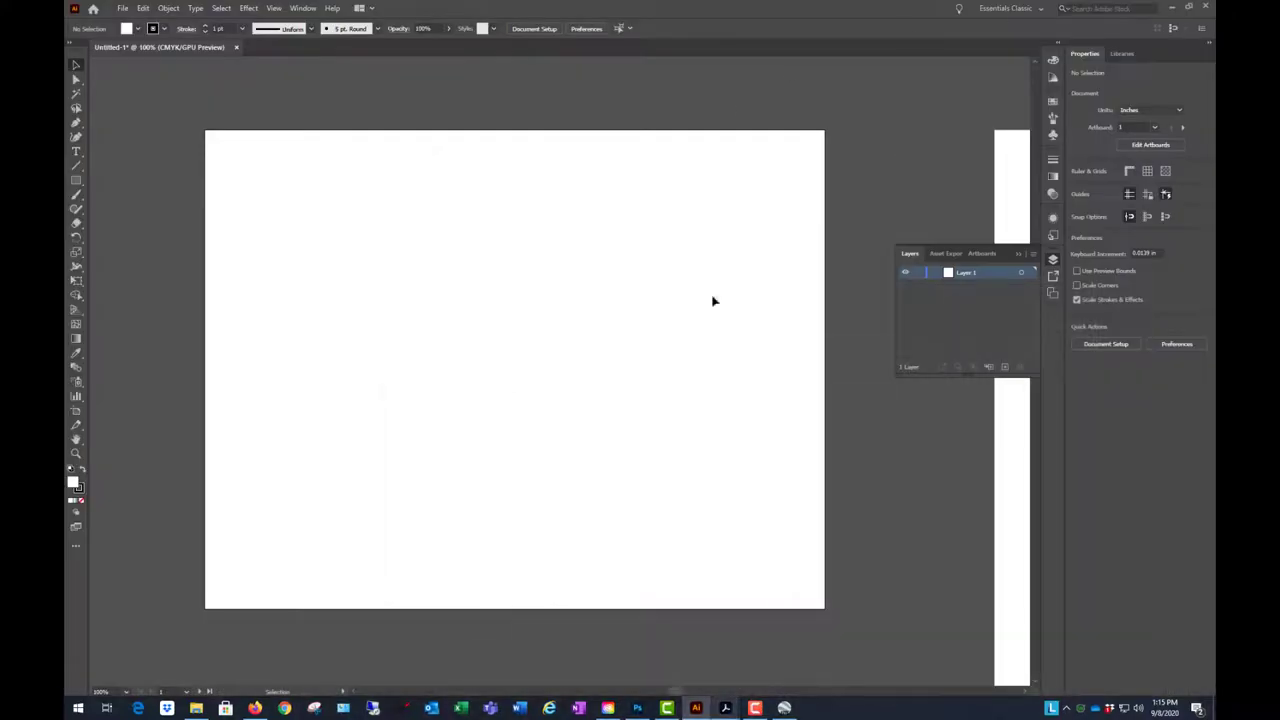
- Add layers up to seven and enlarge the Layers panel to show them all
left_click(1005, 366)
left_click(1005, 366)
left_click(1005, 366)
left_click(1005, 366)
left_click(1005, 366)
left_click(1005, 366)
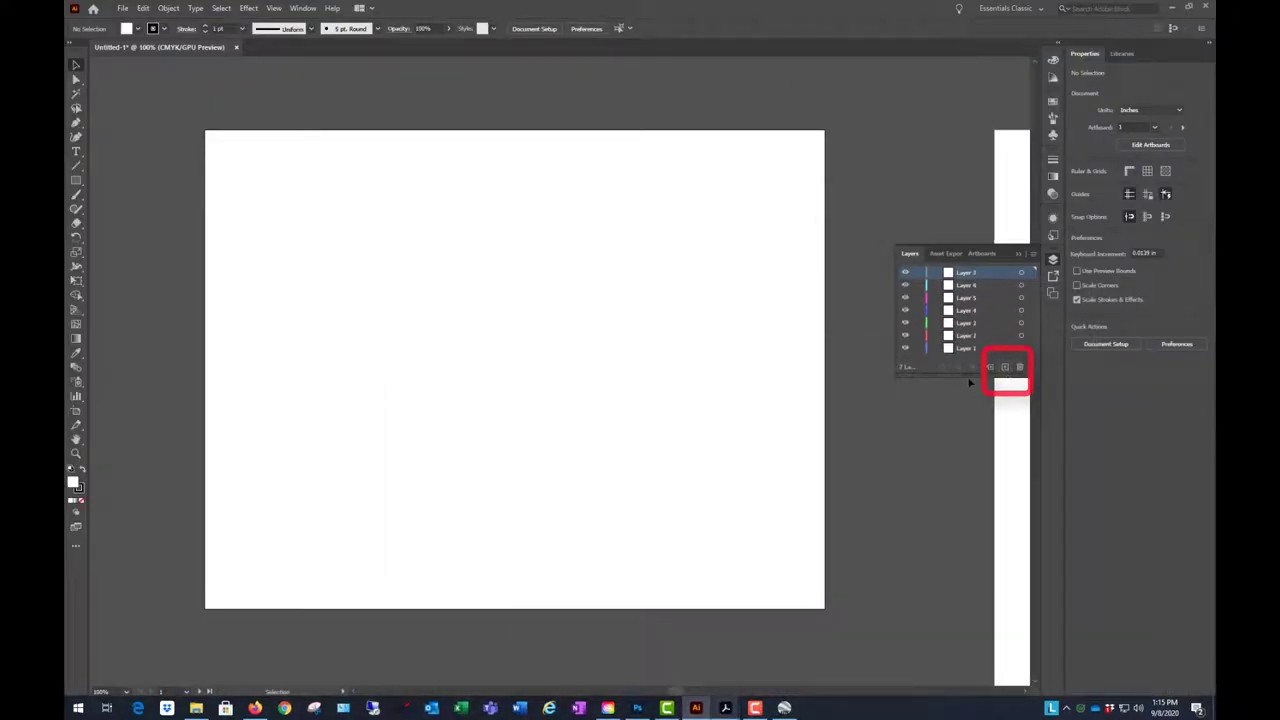
left_click_drag(1005, 372, 1007, 462)
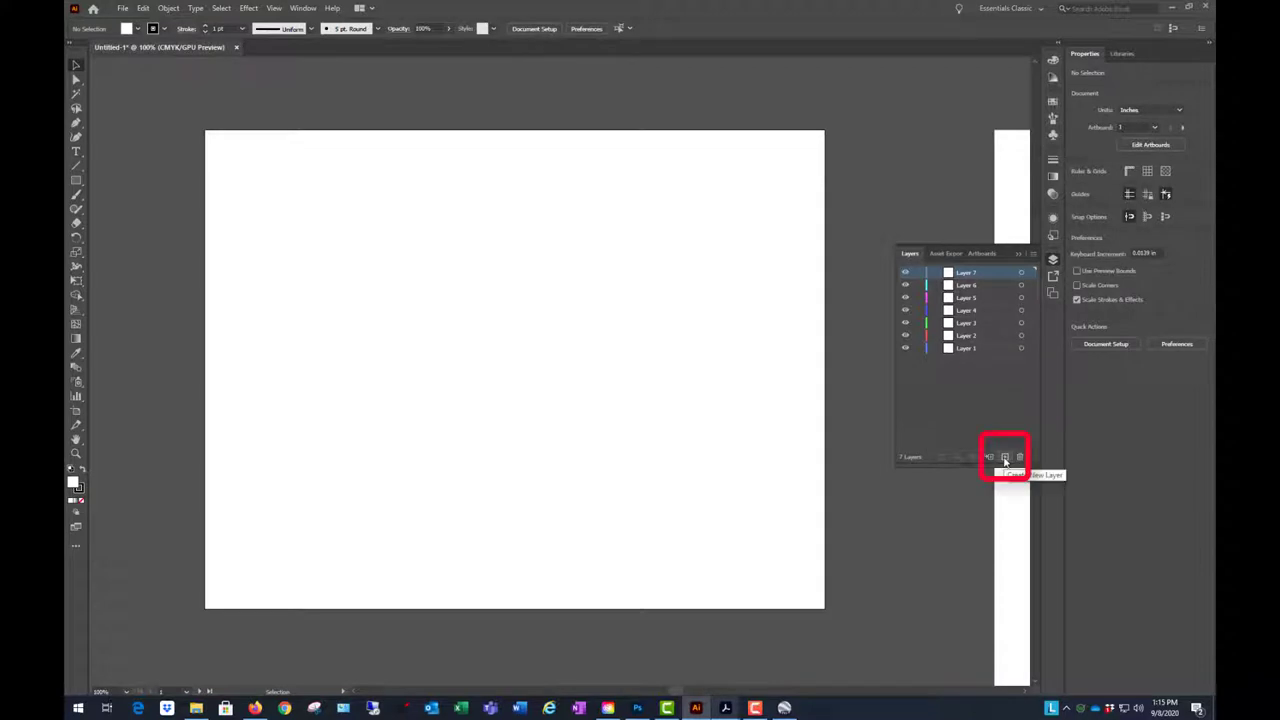
- Rename Layer 1 at the bottom to 'aerial base'
left_click(968, 348)
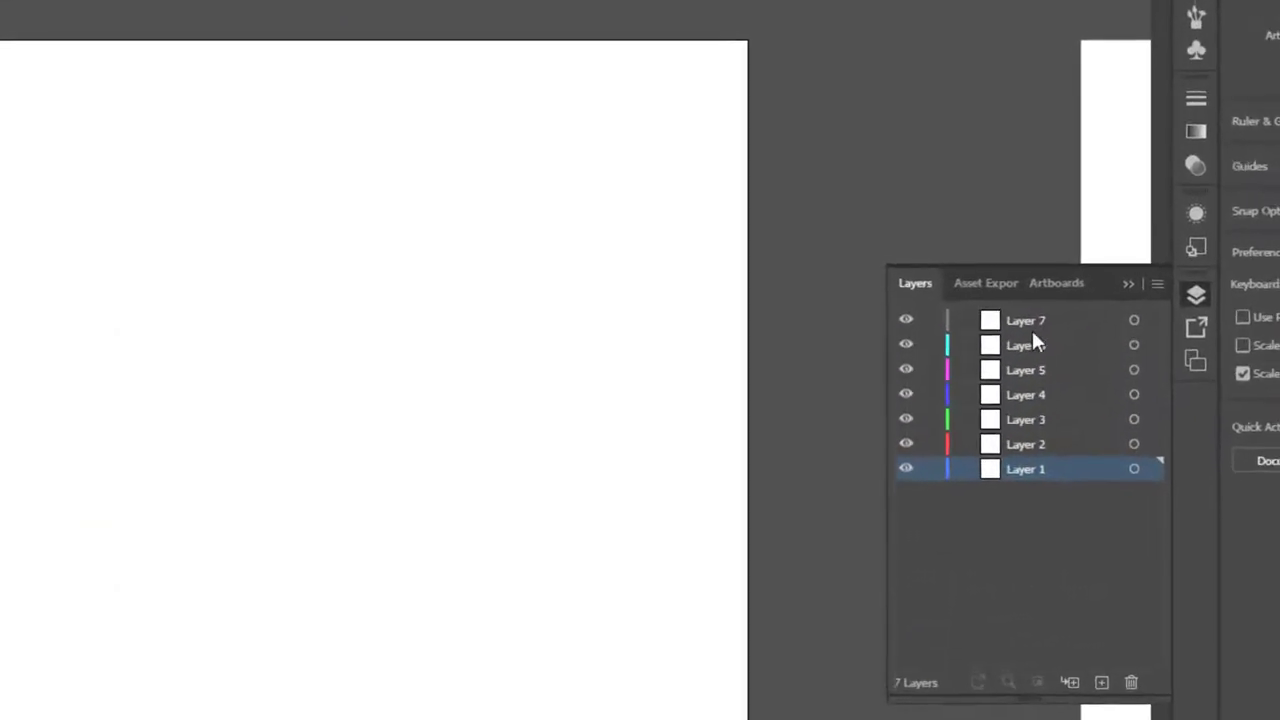
double_click(1027, 474)
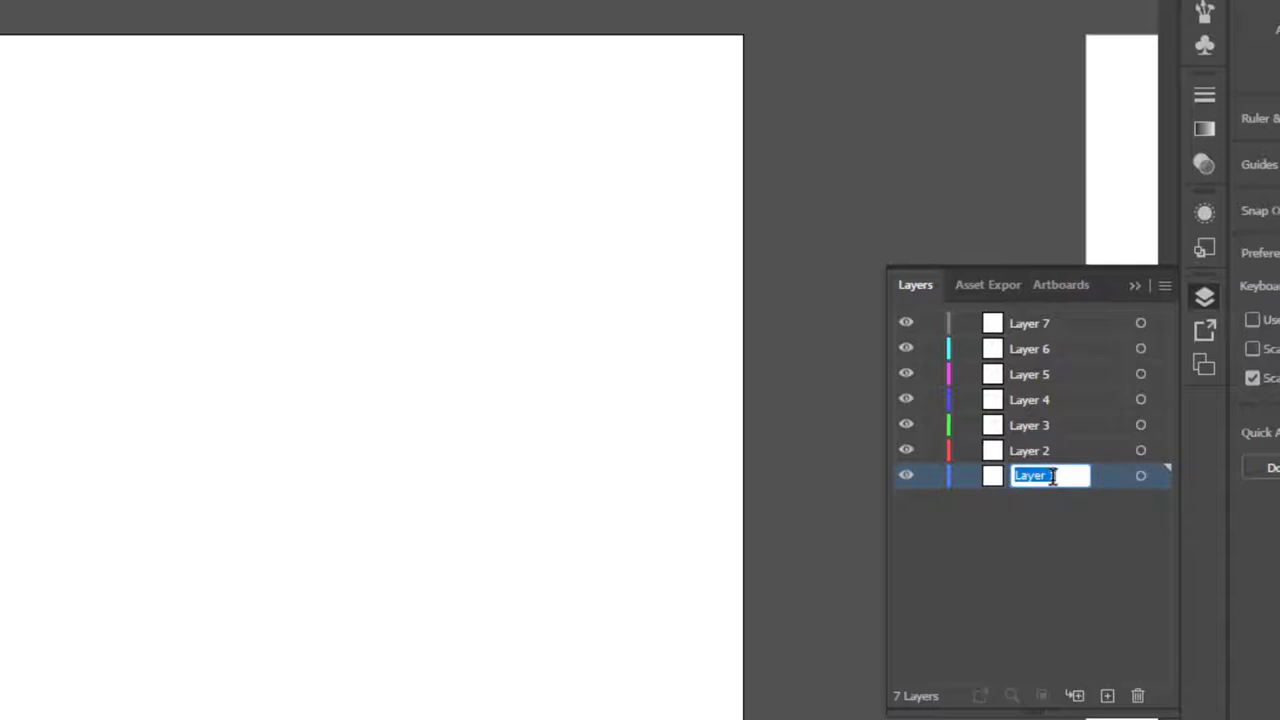
type("aerial base")
key("Return")
- Rename Layer 2 to 'green - light' in Layer Options
double_click(1093, 452)
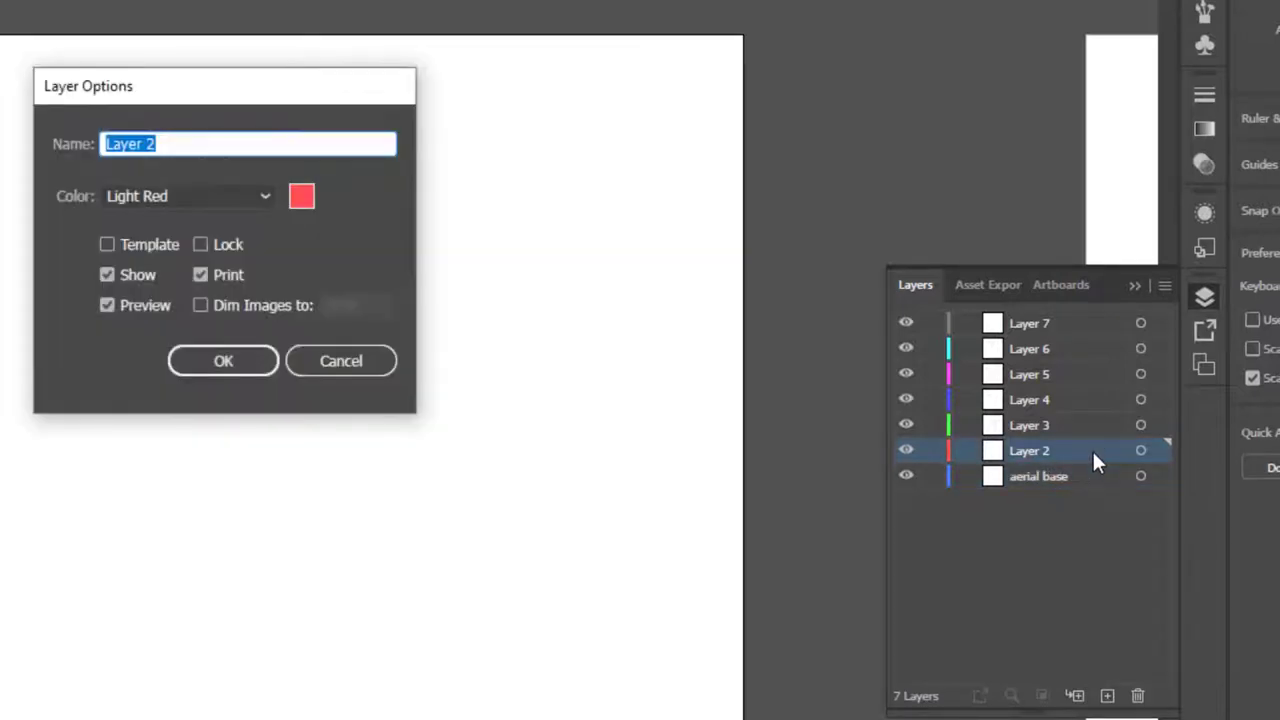
left_click_drag(178, 90, 250, 27)
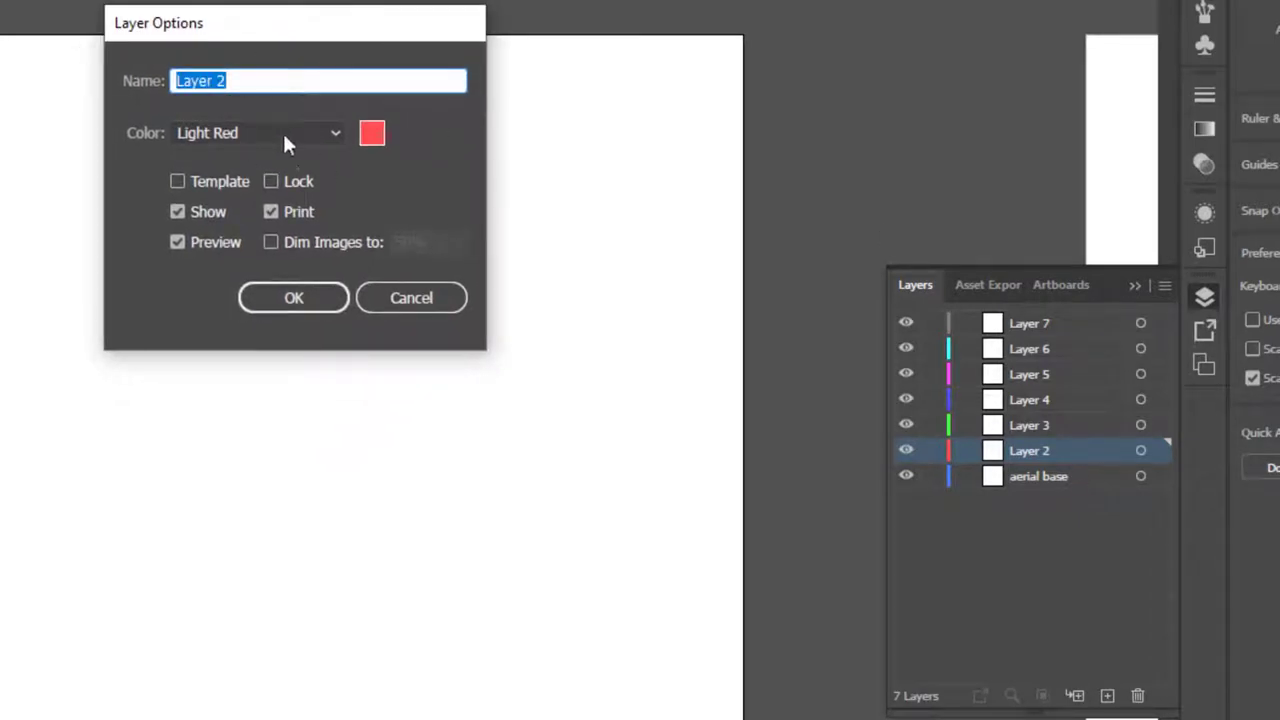
type("Green - Light")
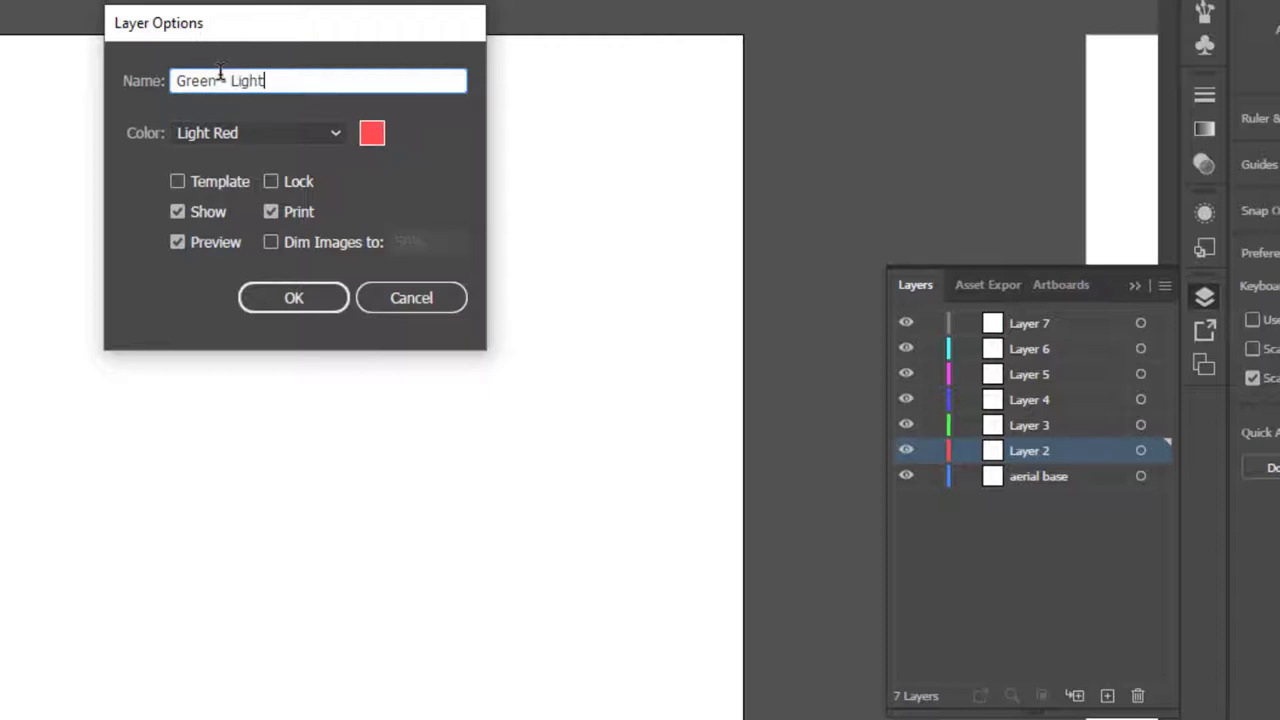
left_click(220, 80)
type("-")
left_click_drag(188, 80, 145, 76)
type("g")
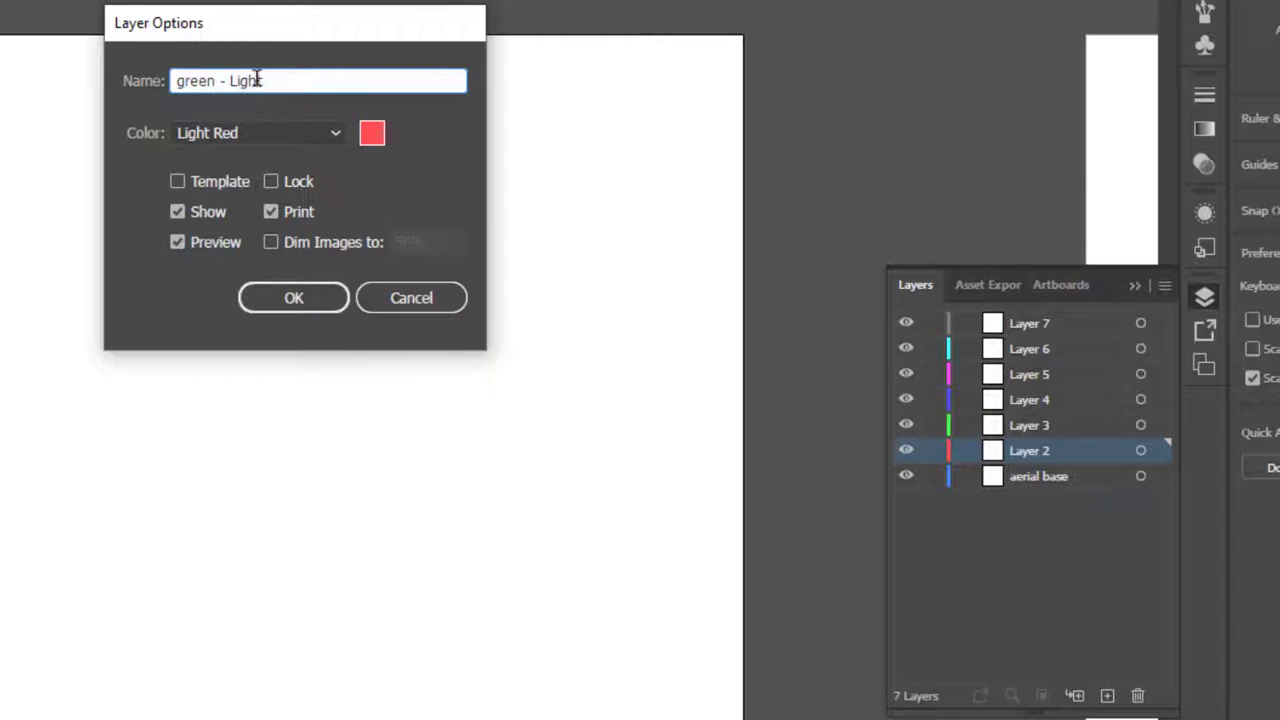
left_click_drag(241, 80, 230, 80)
type("li")
left_click(320, 310)
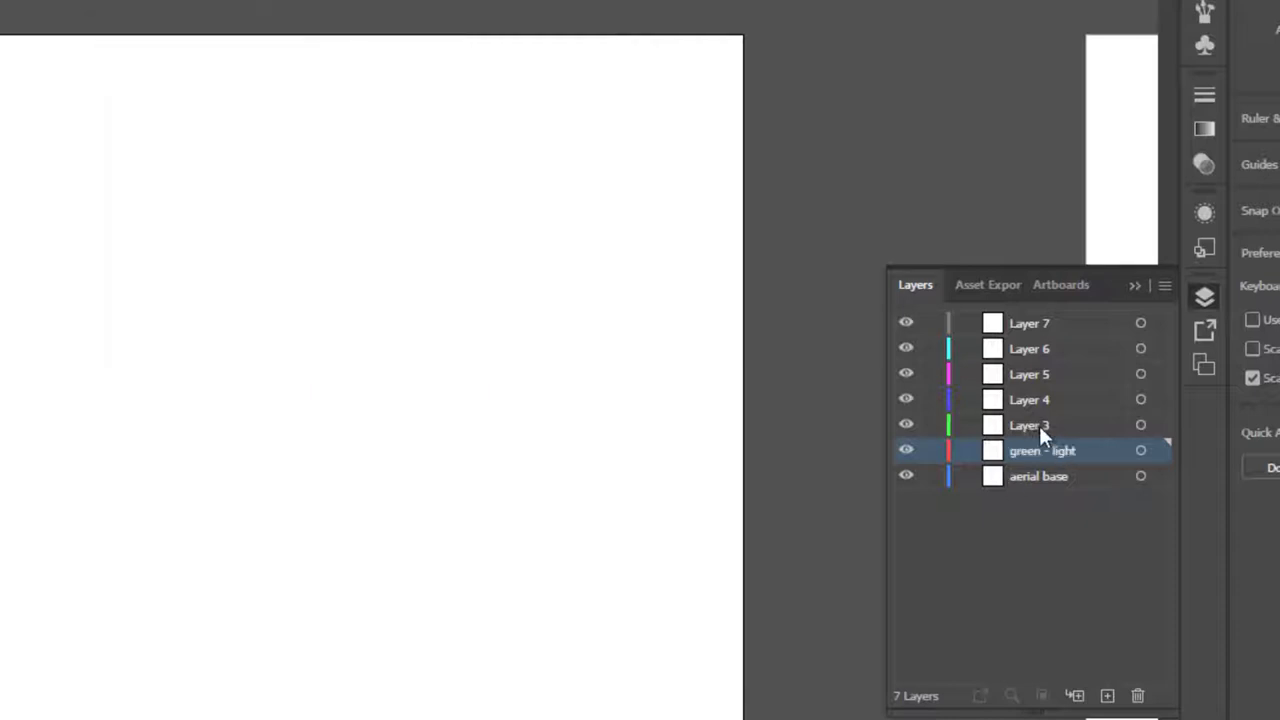
- Rename Layers 3 and 4 to 'green - dark' and 'bldg - grey'
left_click(1077, 425)
double_click(1077, 425)
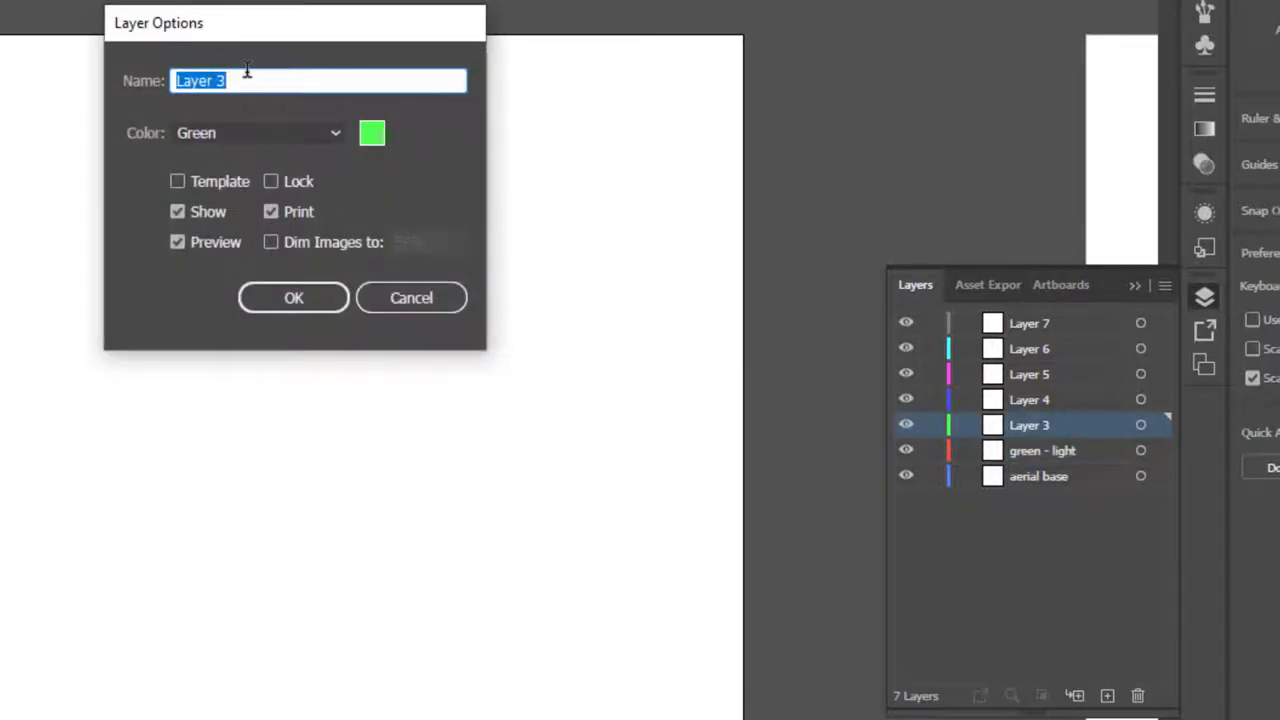
type("green - dark")
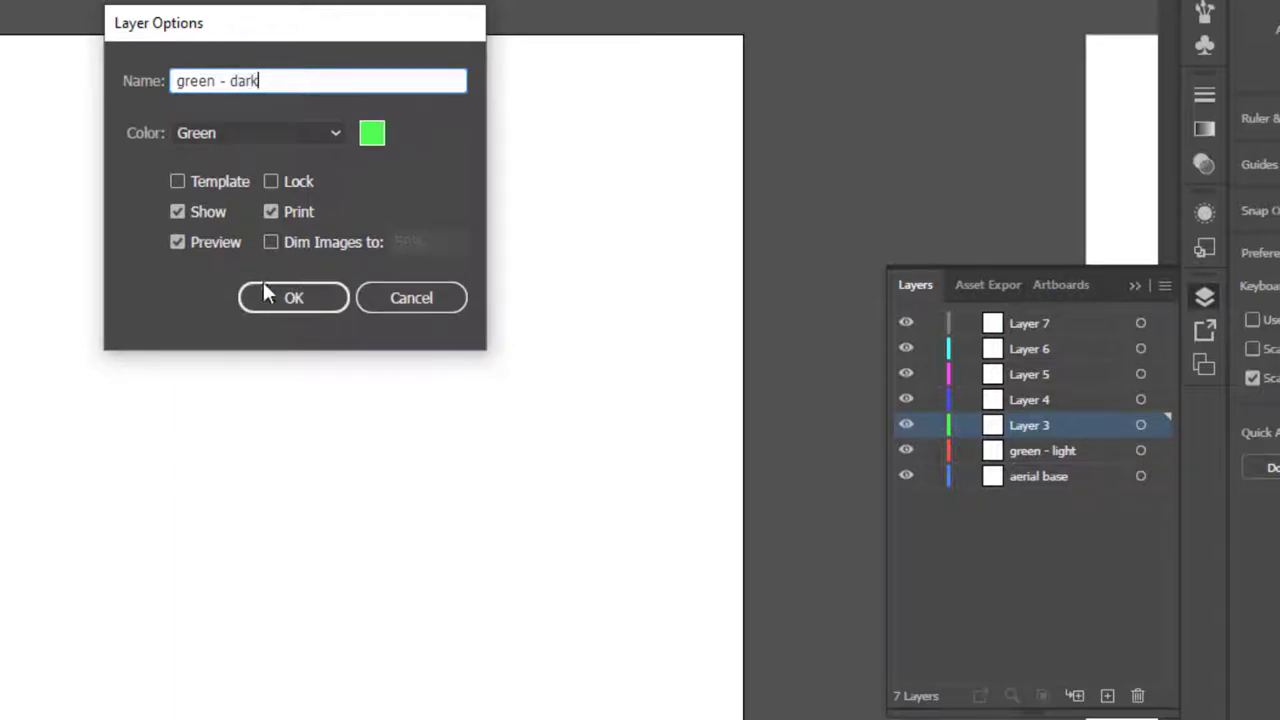
left_click(329, 300)
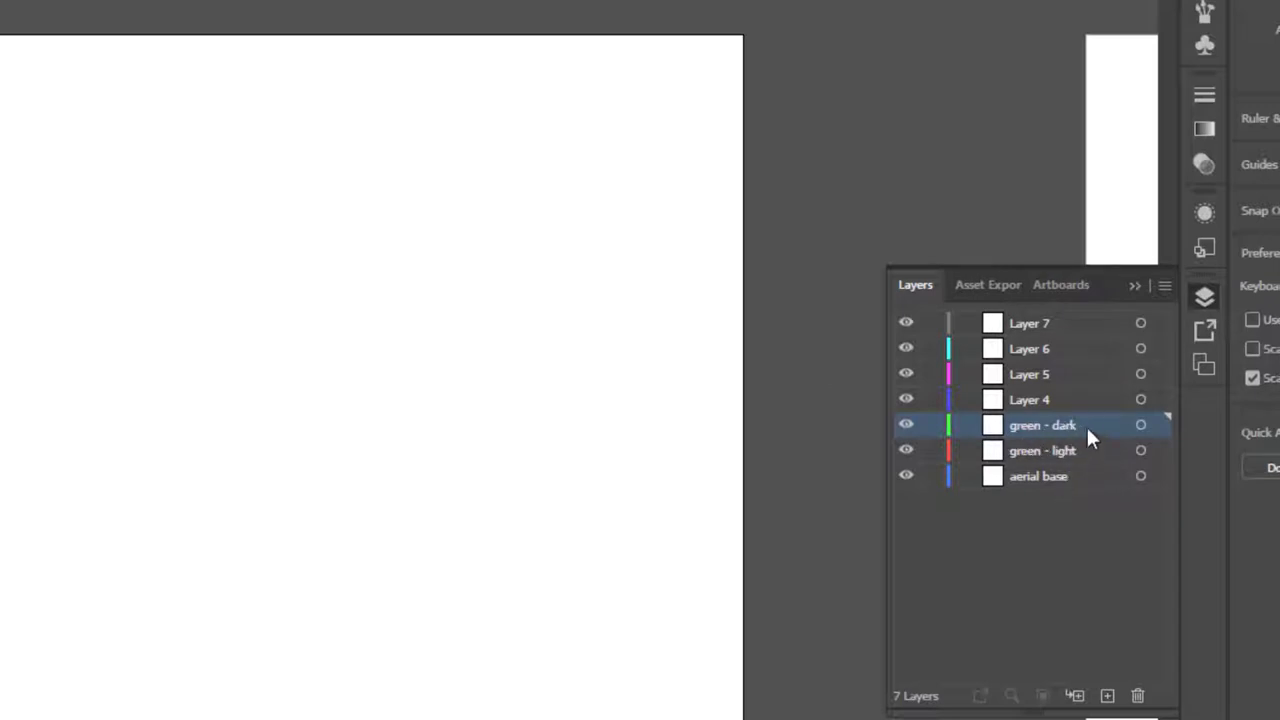
double_click(1085, 398)
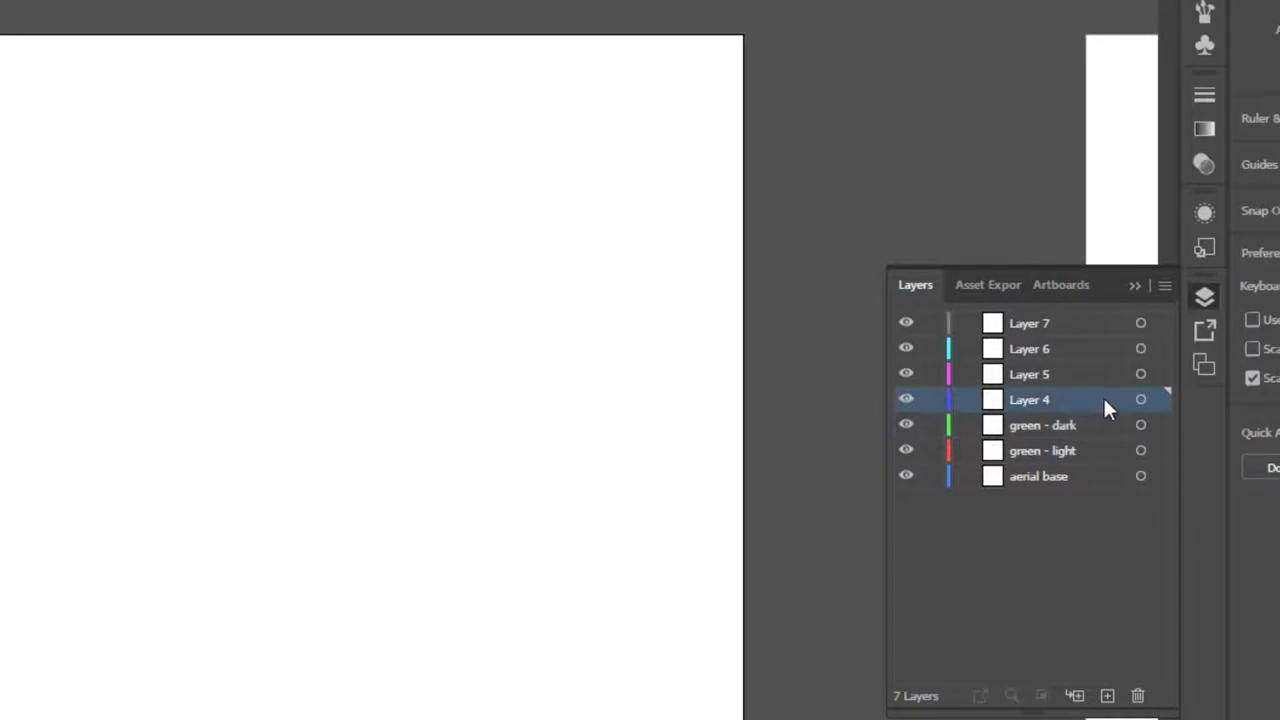
type("b")
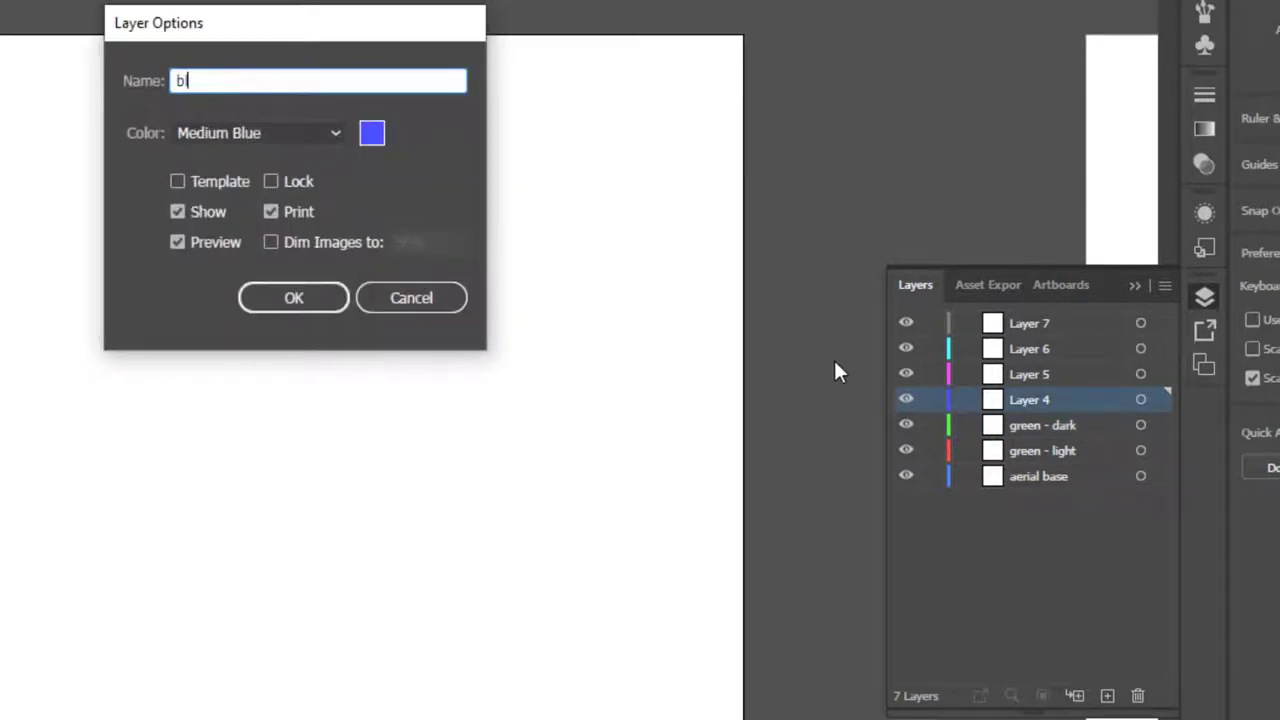
type("ldg - ")
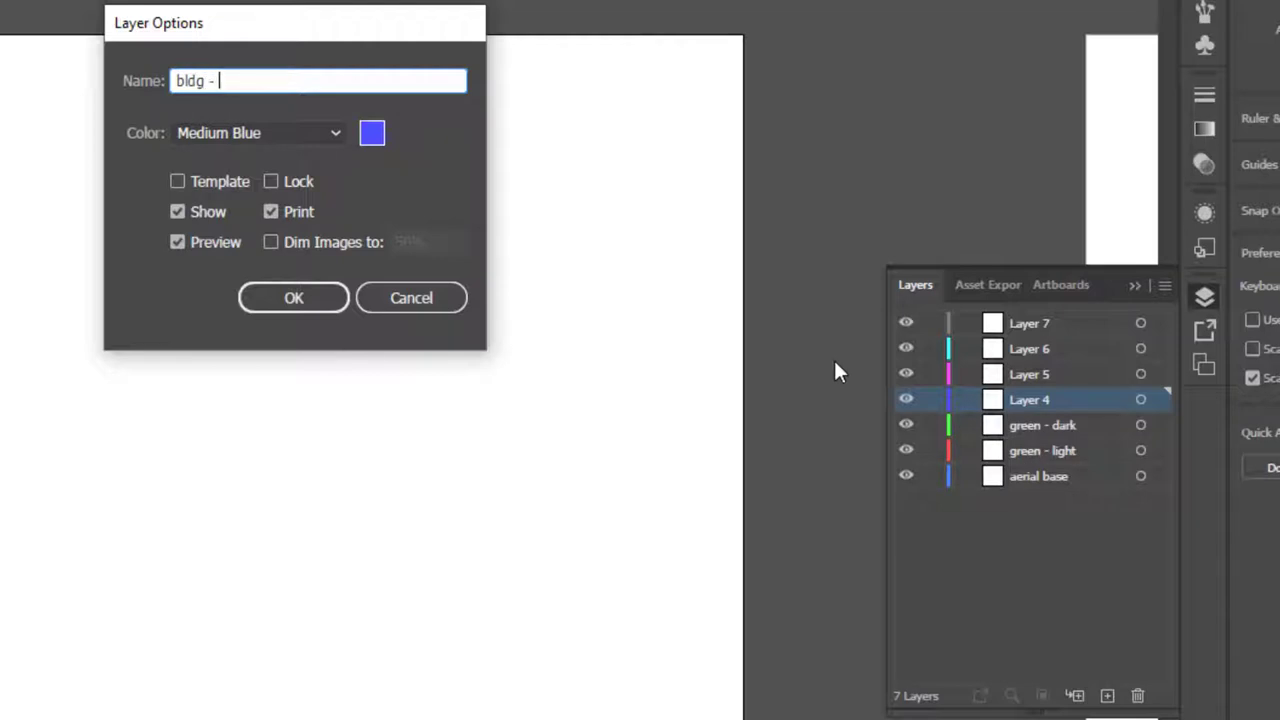
type("grey")
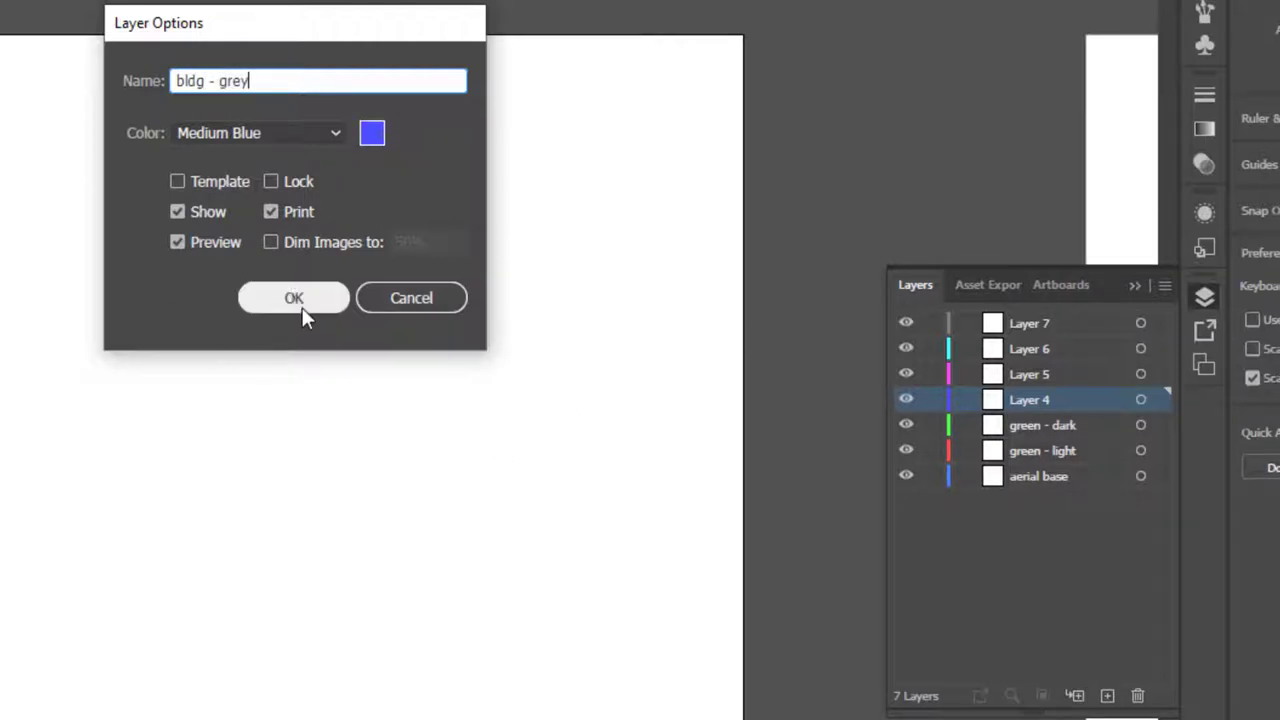
left_click(300, 305)
- Rename Layers 5, 6 and 7 to 'bldg-orange', 'bldg-yellow' and 'txt'
double_click(1026, 374)
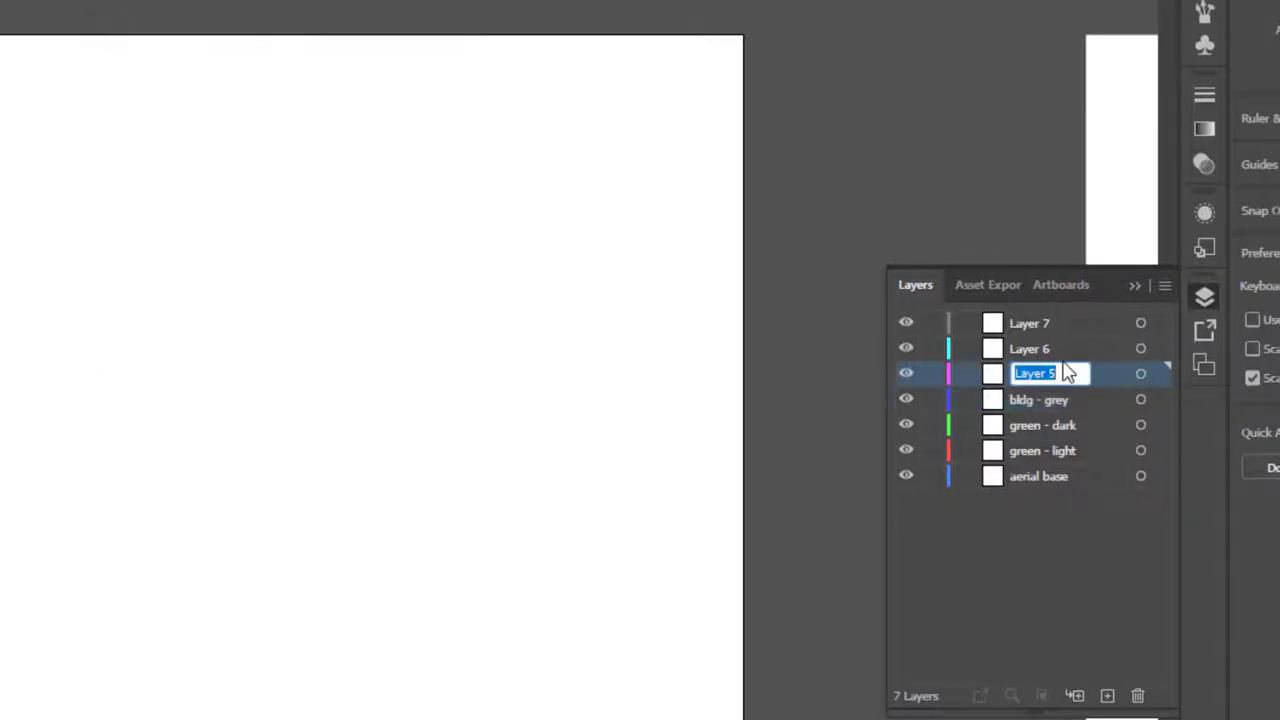
type("bldg - o")
key("Return")
double_click(1023, 347)
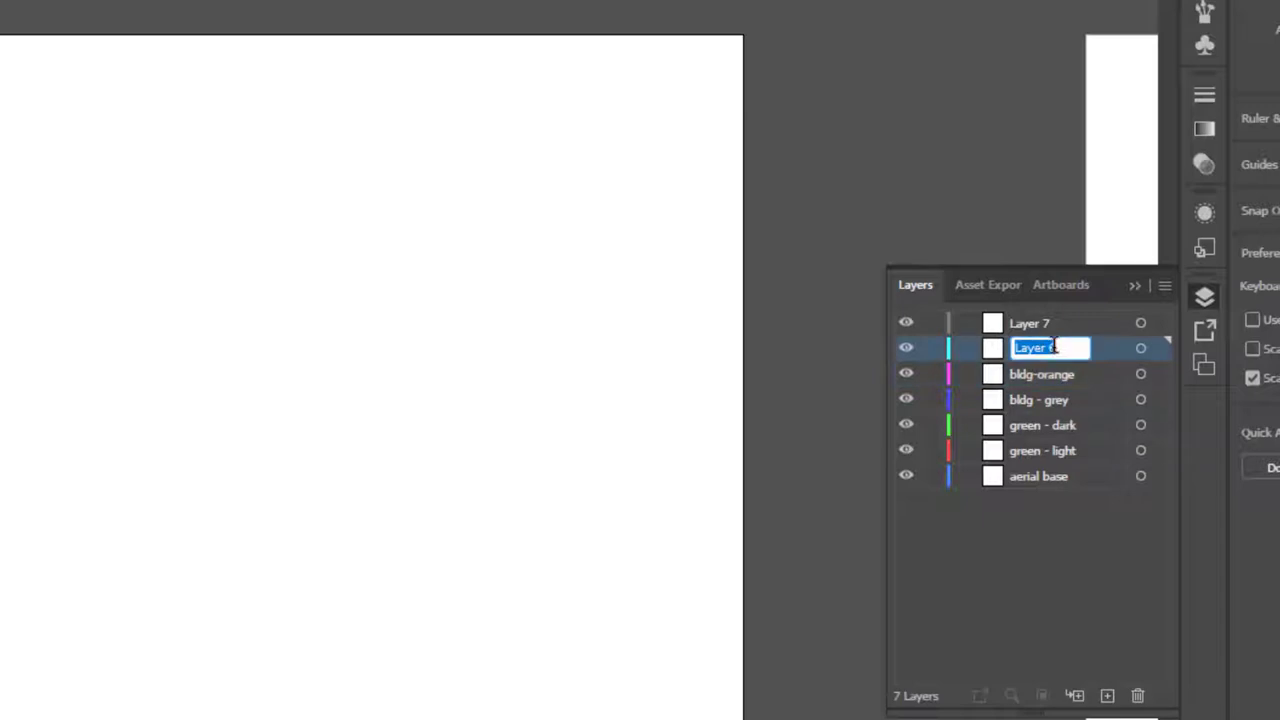
type("bldg-yellow")
left_click(1046, 324)
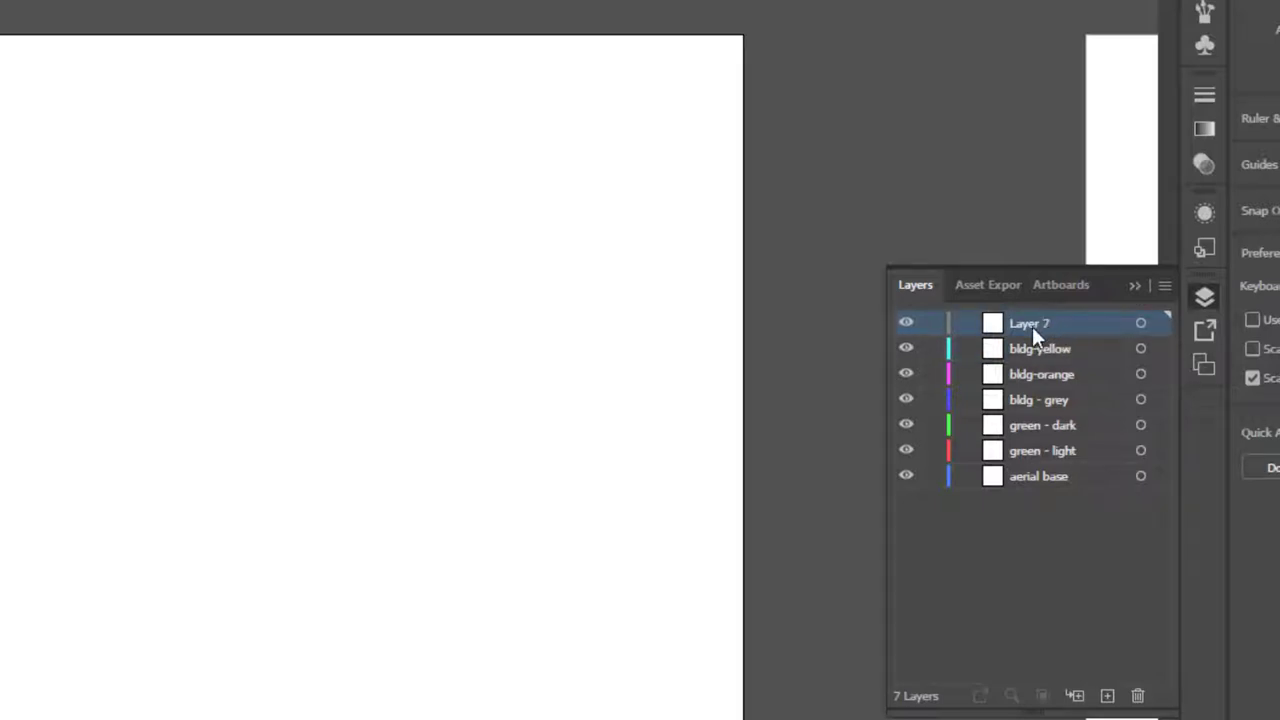
double_click(1033, 324)
type("bl")
key("Return")
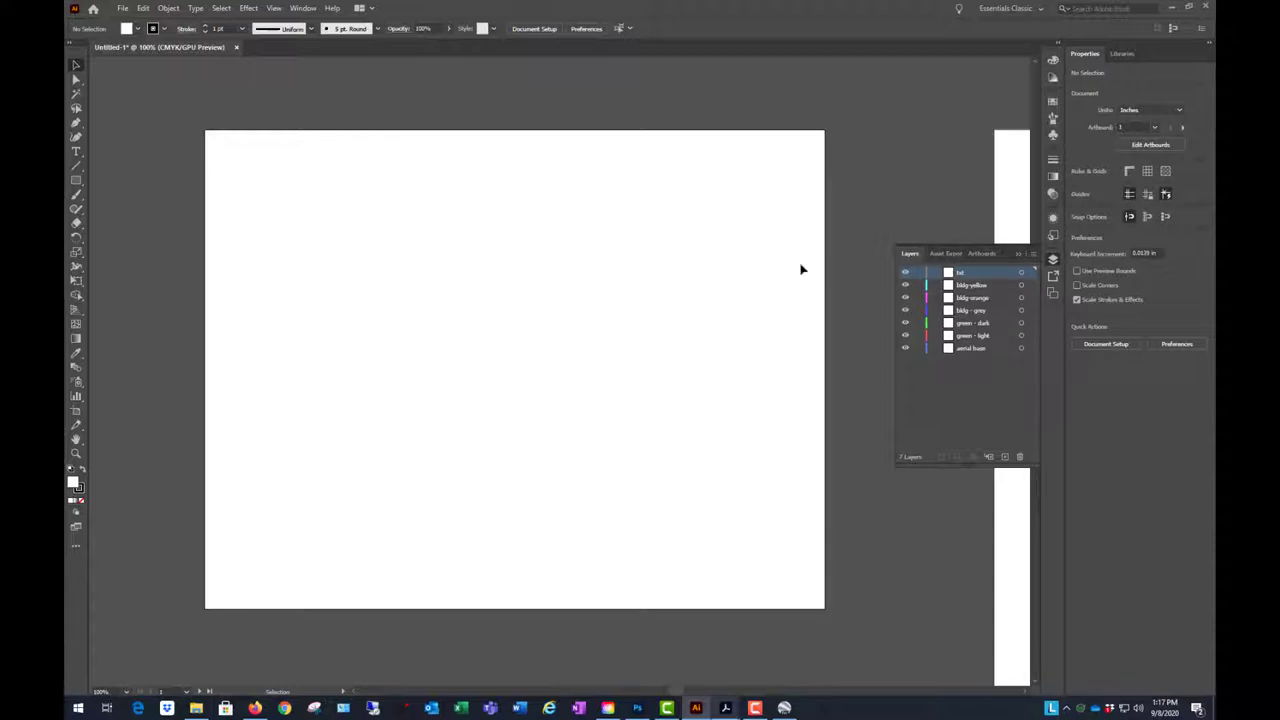
- Place the Google Aerial Base image on the aerial base layer and select it
left_click(993, 349)
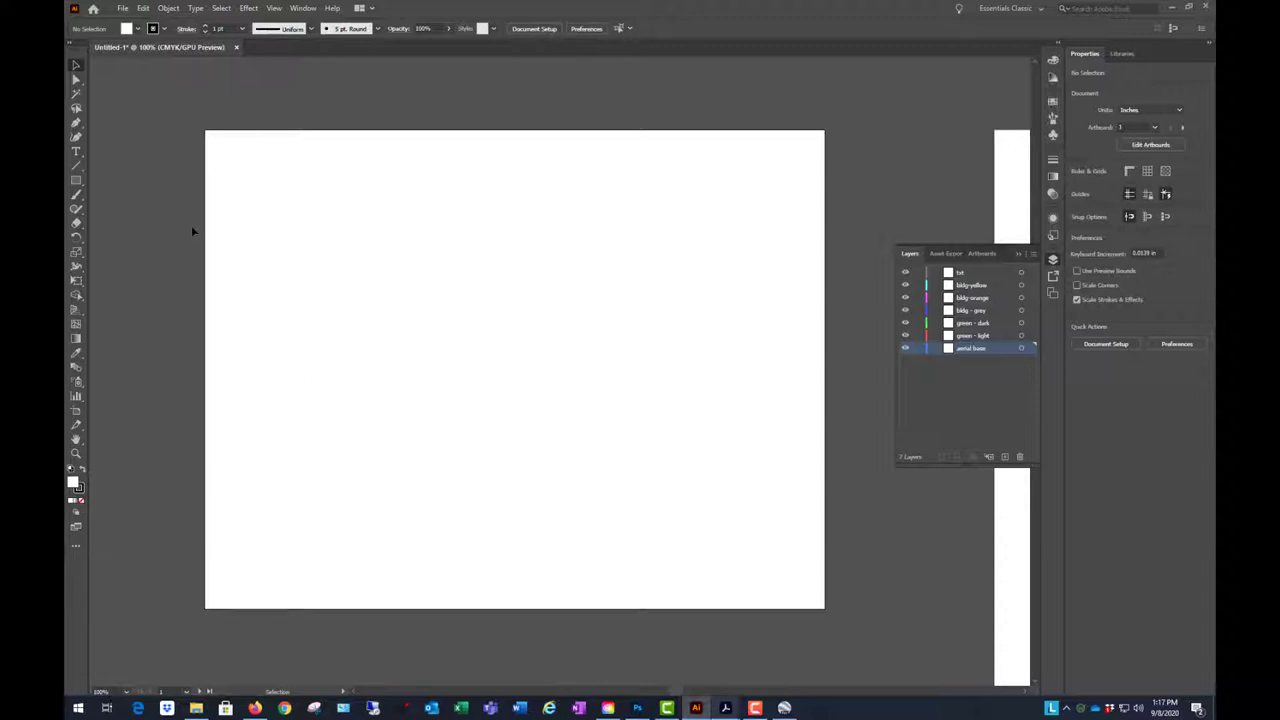
left_click_drag(66, 255, 556, 238)
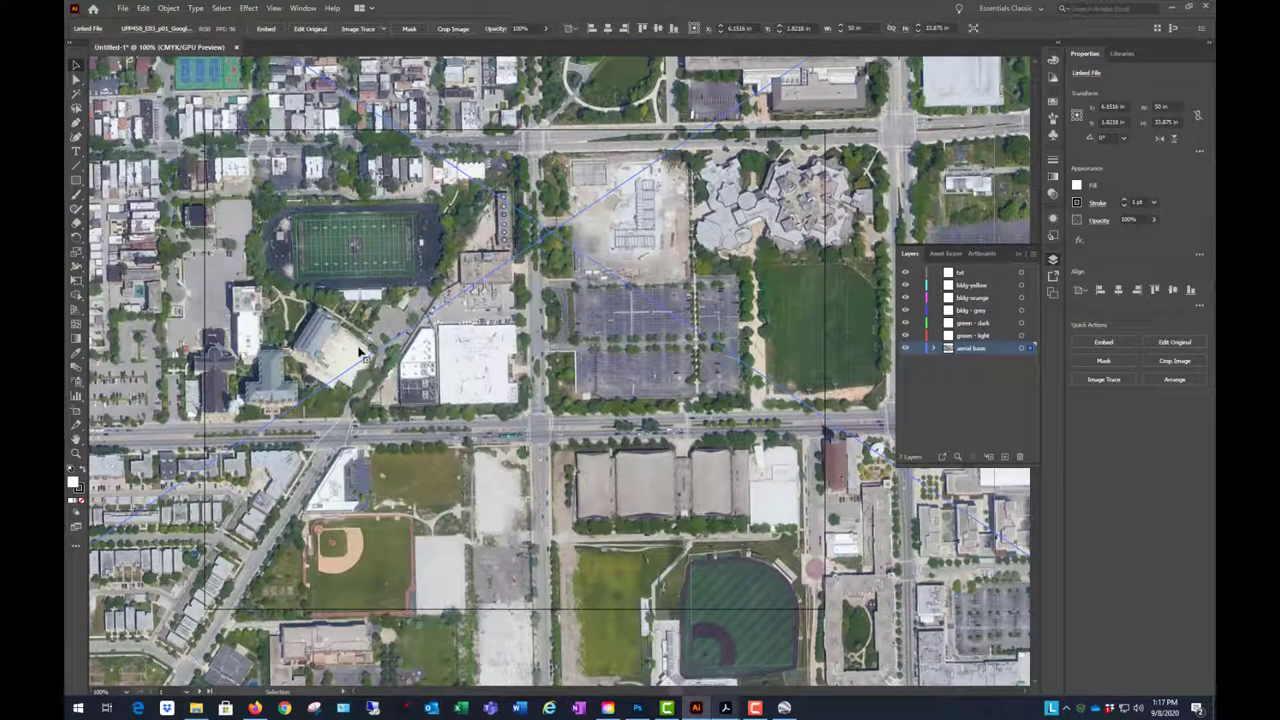
scroll(362, 345, "down", 1)
scroll(541, 362, "down", 1)
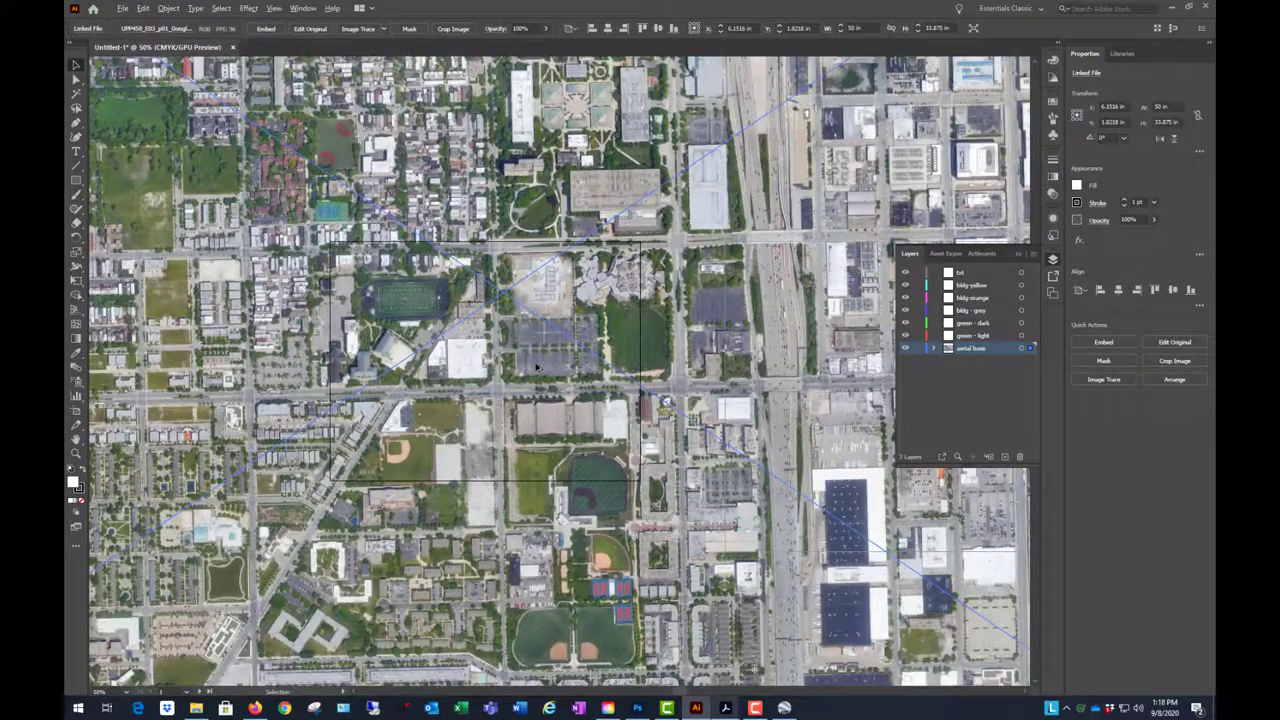
scroll(541, 363, "down", 2)
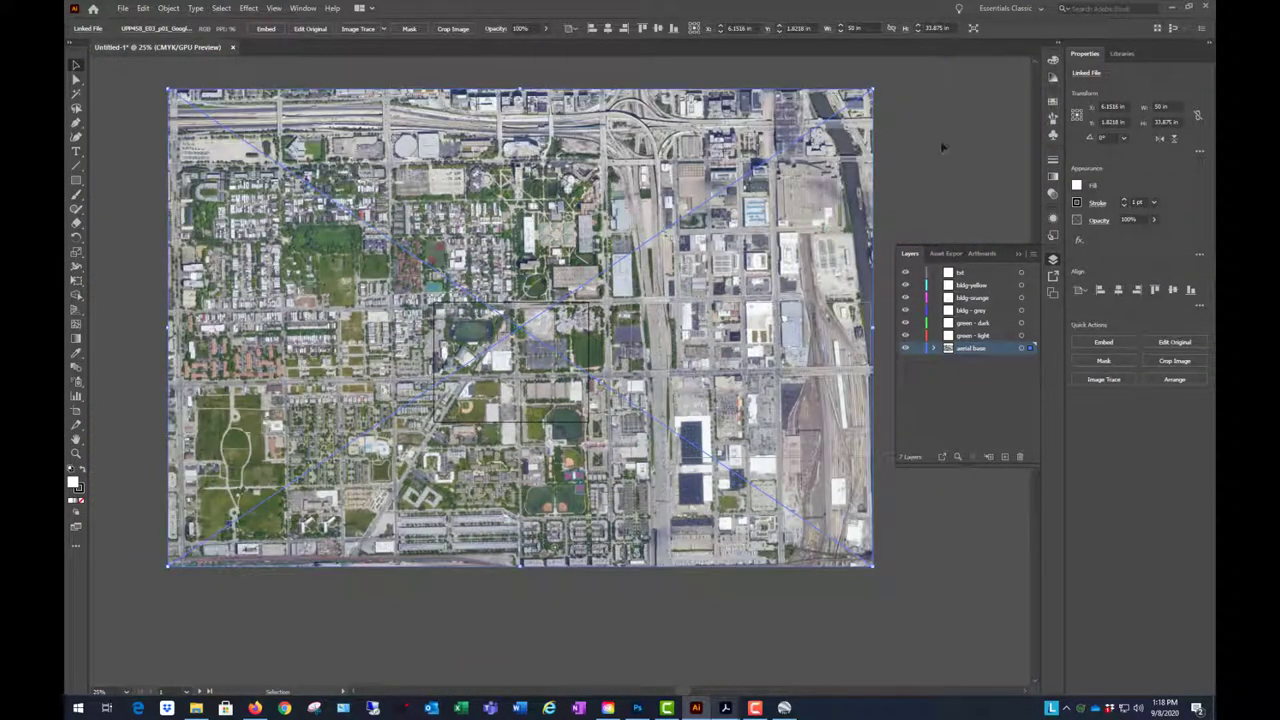
left_click(942, 148)
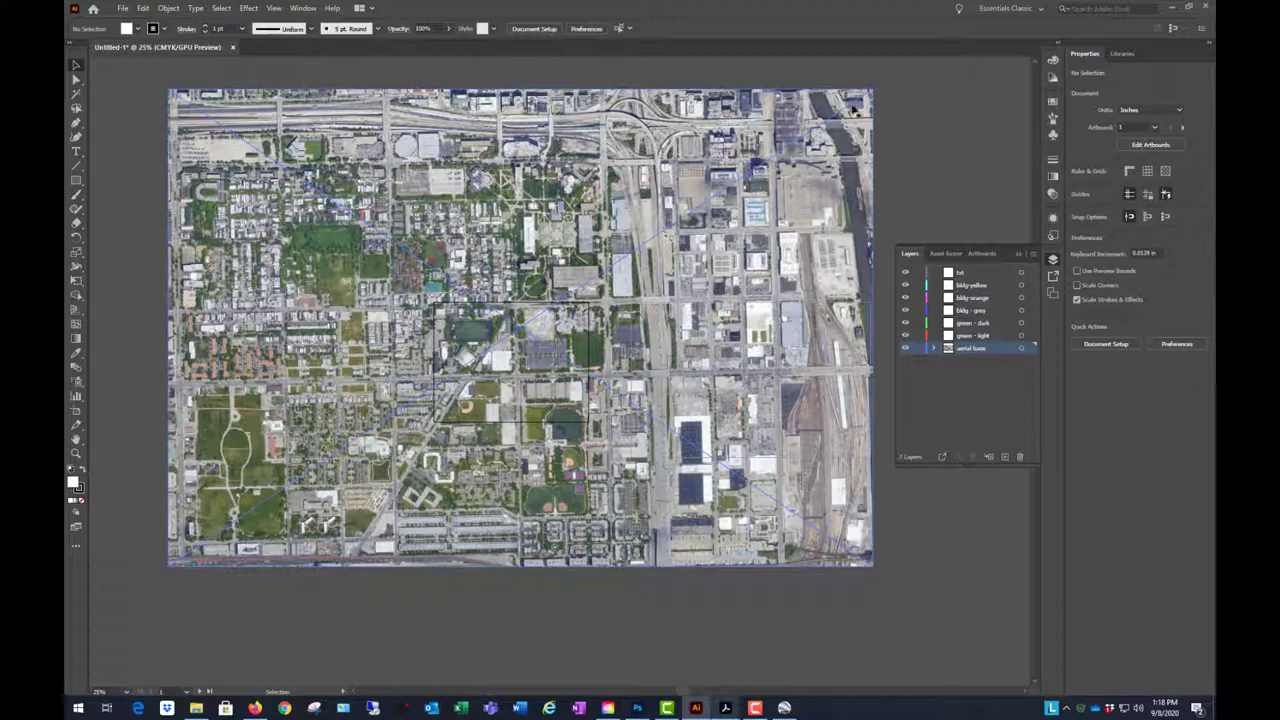
left_click(780, 249)
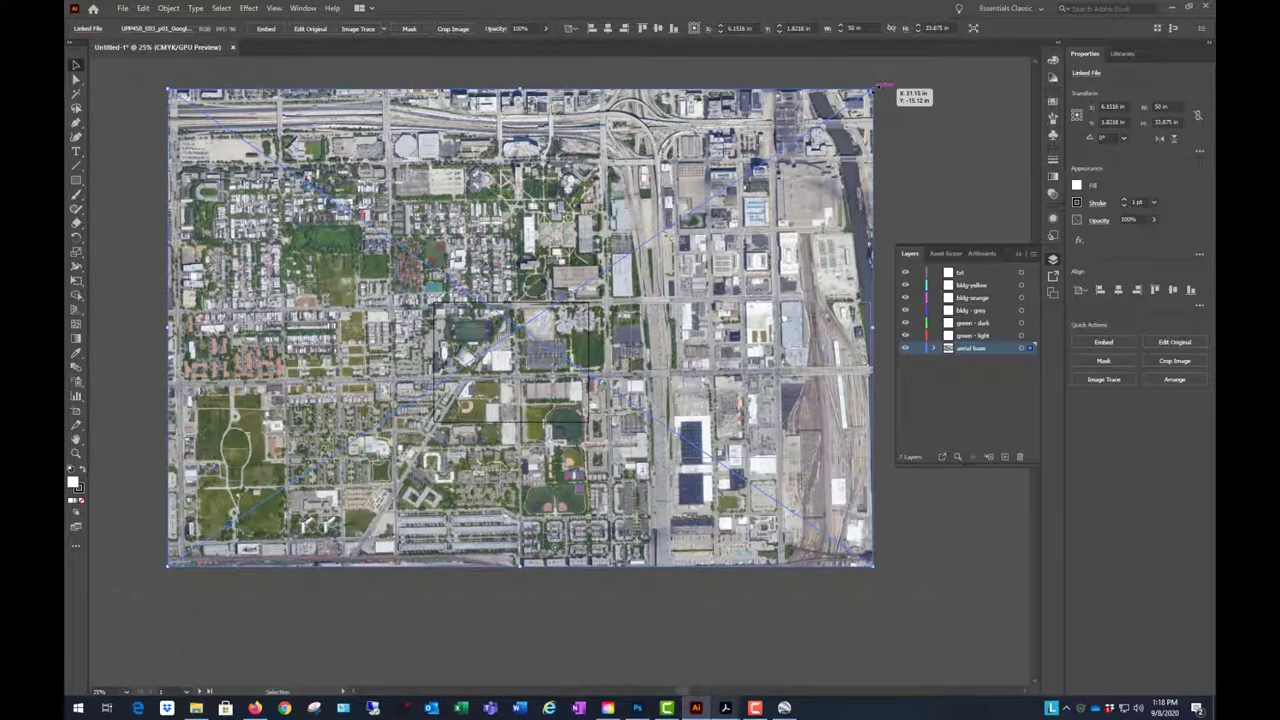
left_click_drag(877, 87, 272, 140)
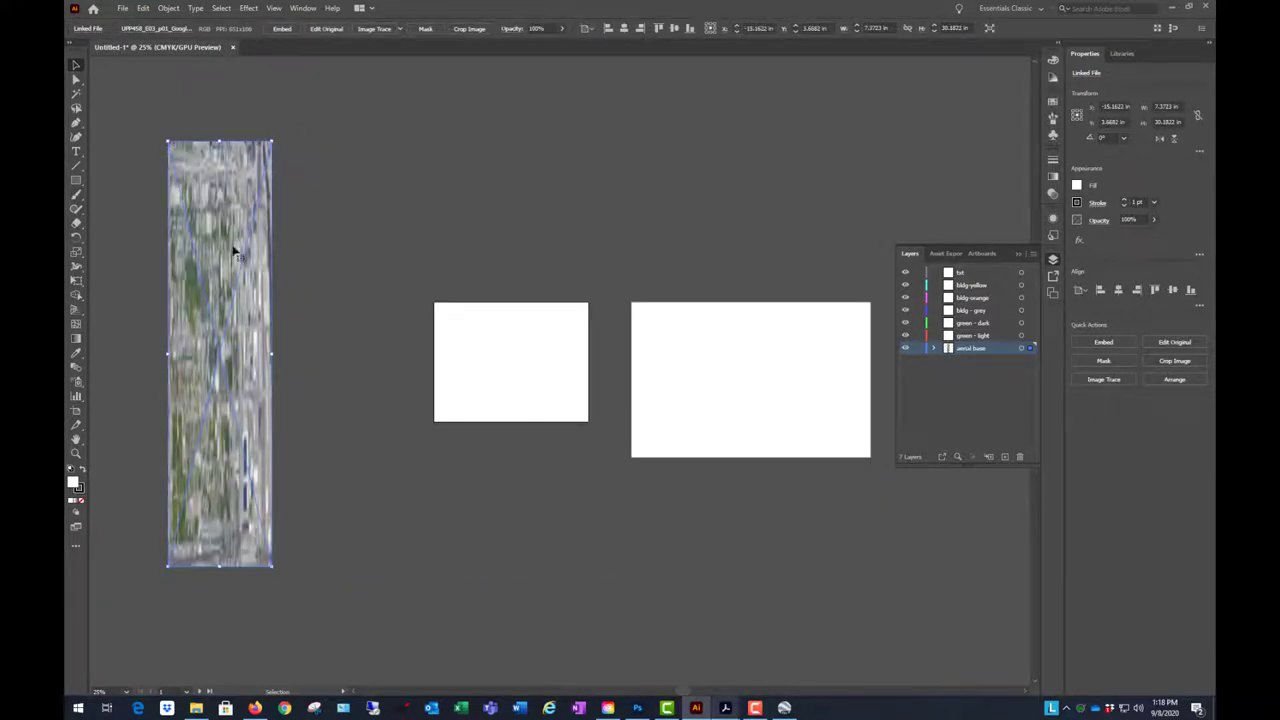
key("ctrl+z")
left_click(905, 96)
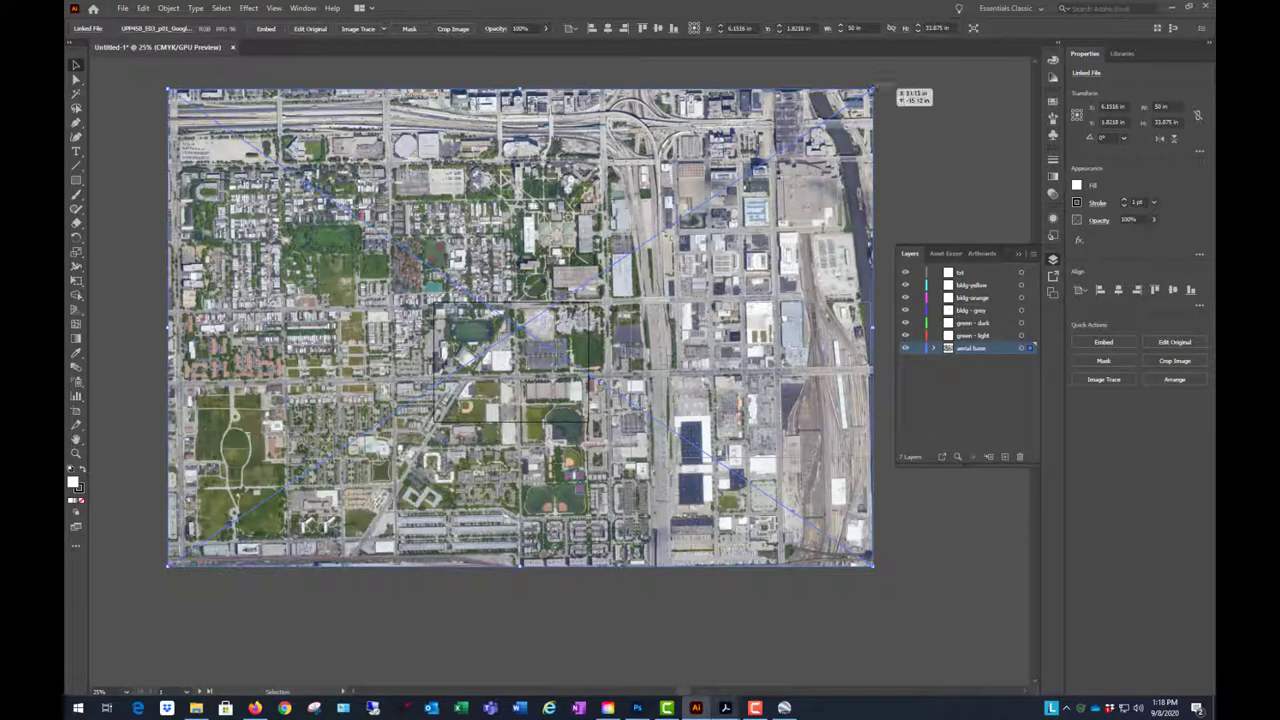
left_click_drag(470, 275, 446, 354)
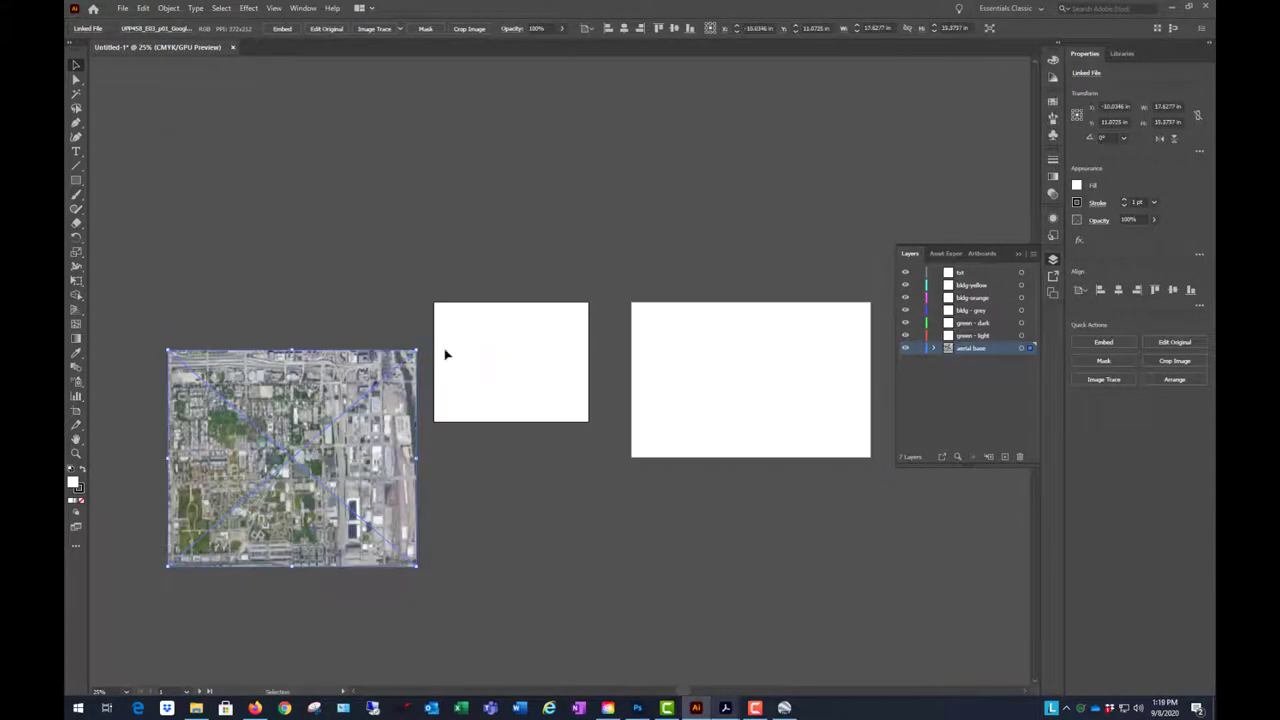
left_click(477, 496)
scroll(160, 505, "up", 3)
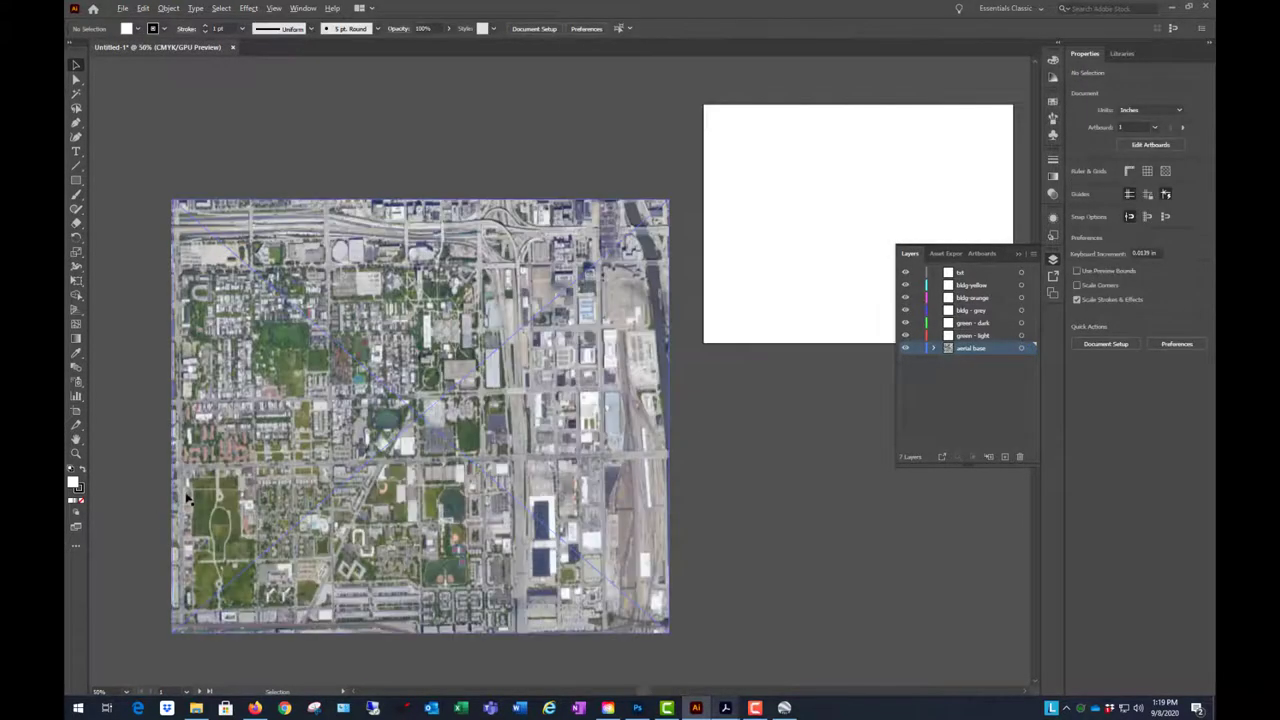
scroll(545, 352, "up", 4)
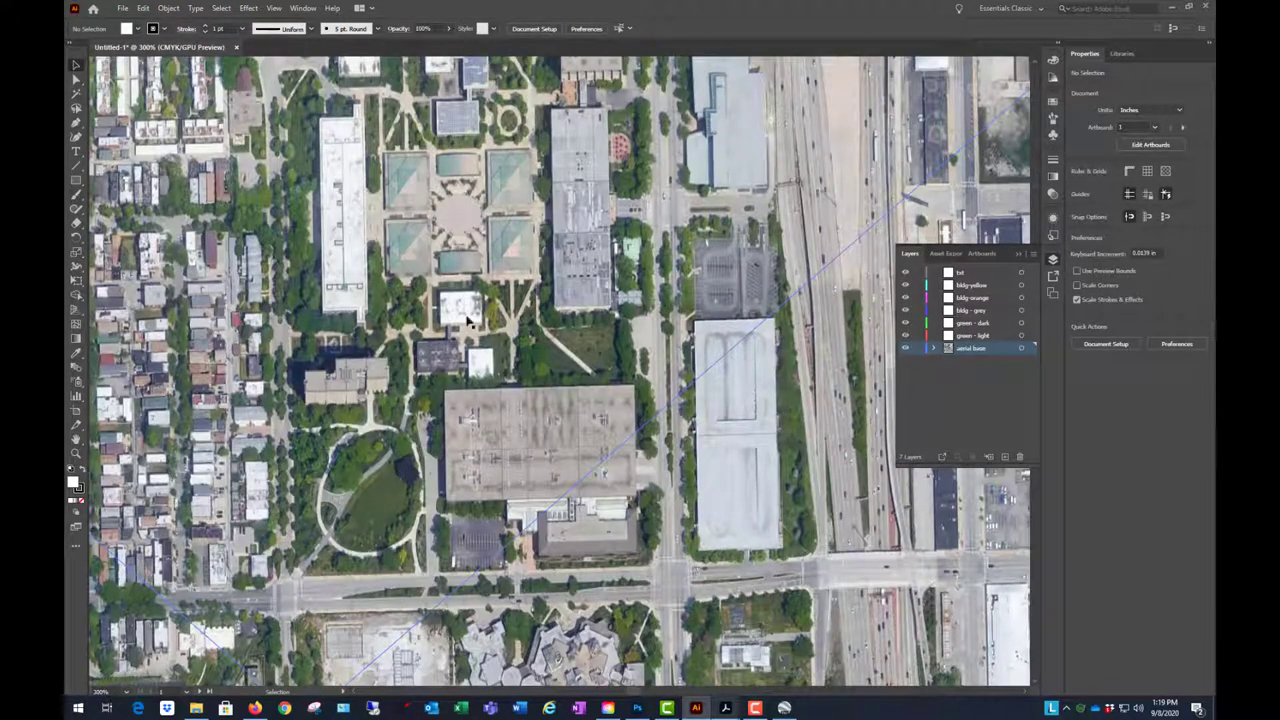
scroll(455, 322, "down", 4)
scroll(445, 410, "down", 2)
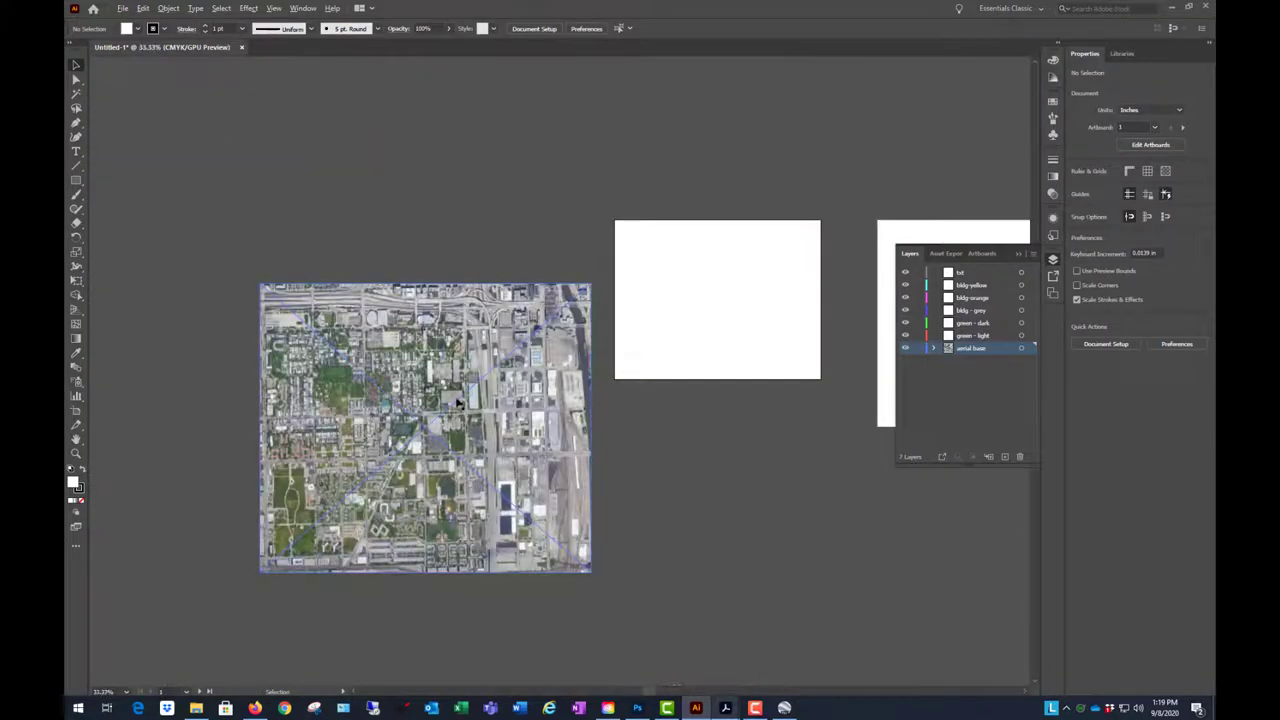
scroll(455, 405, "up", 1)
key("ctrl+z")
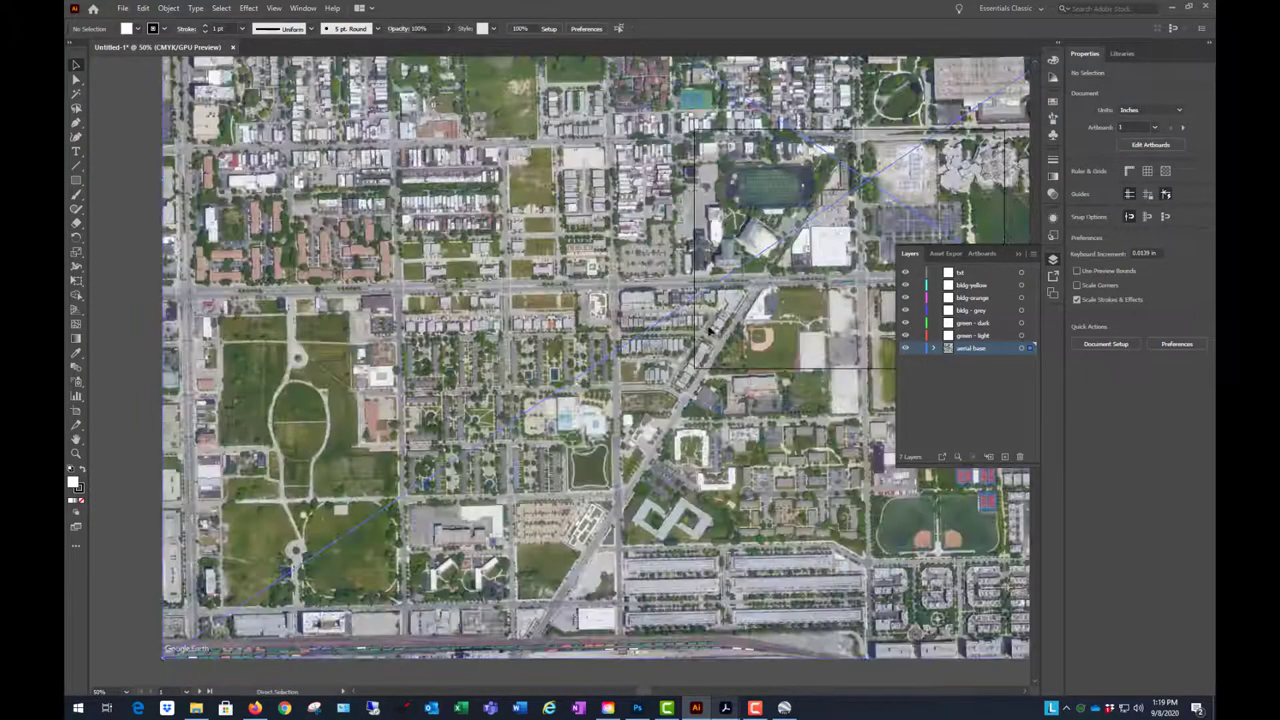
scroll(660, 370, "down", 1)
scroll(655, 373, "down", 1)
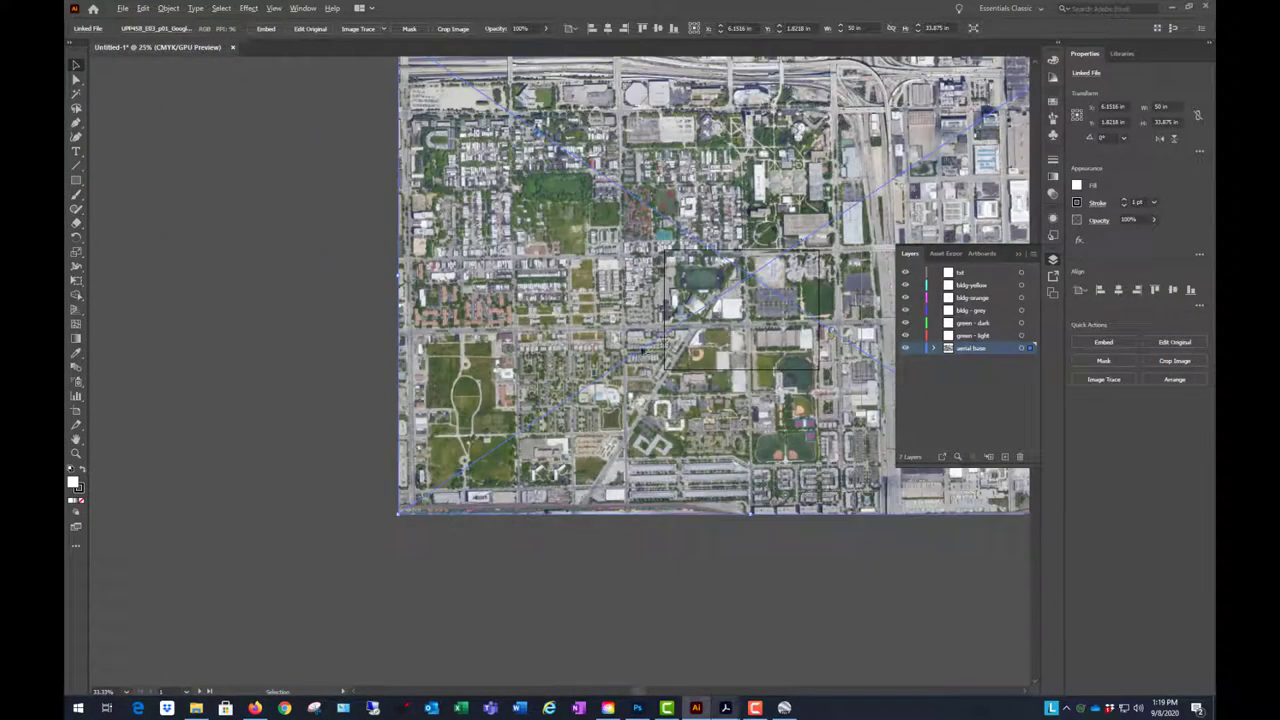
scroll(433, 406, "down", 1)
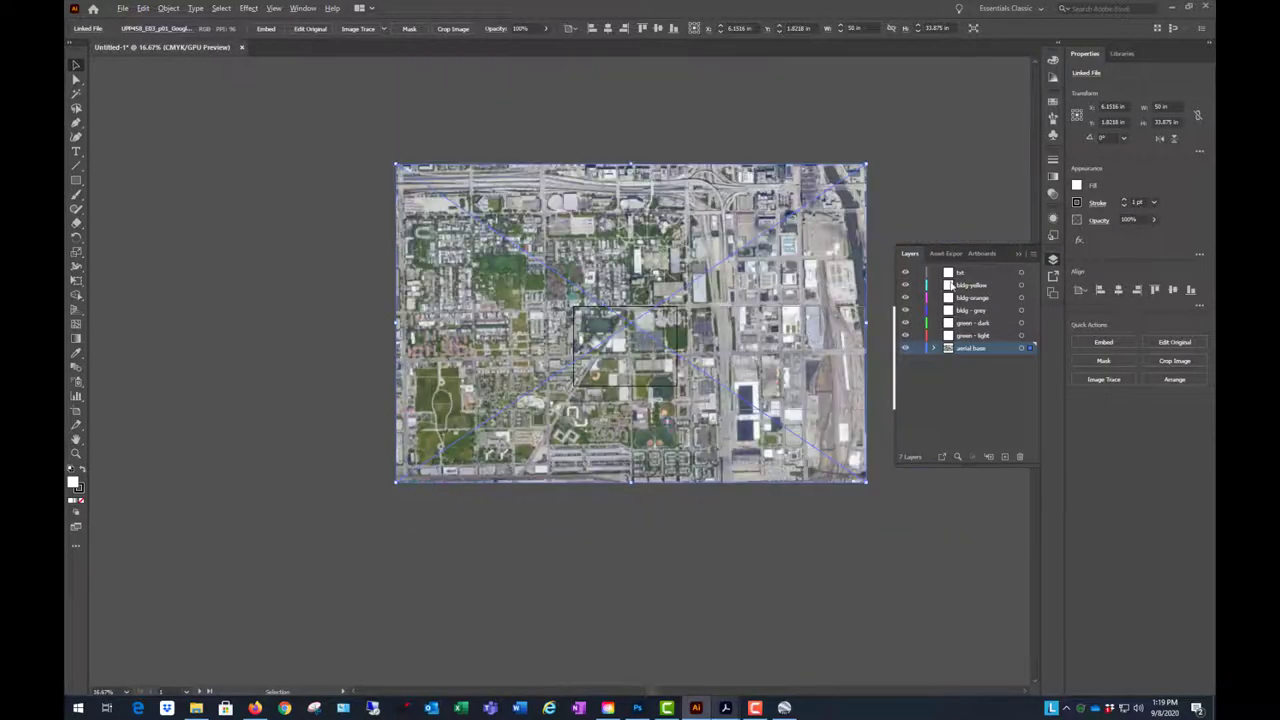
scroll(904, 226, "up", 1)
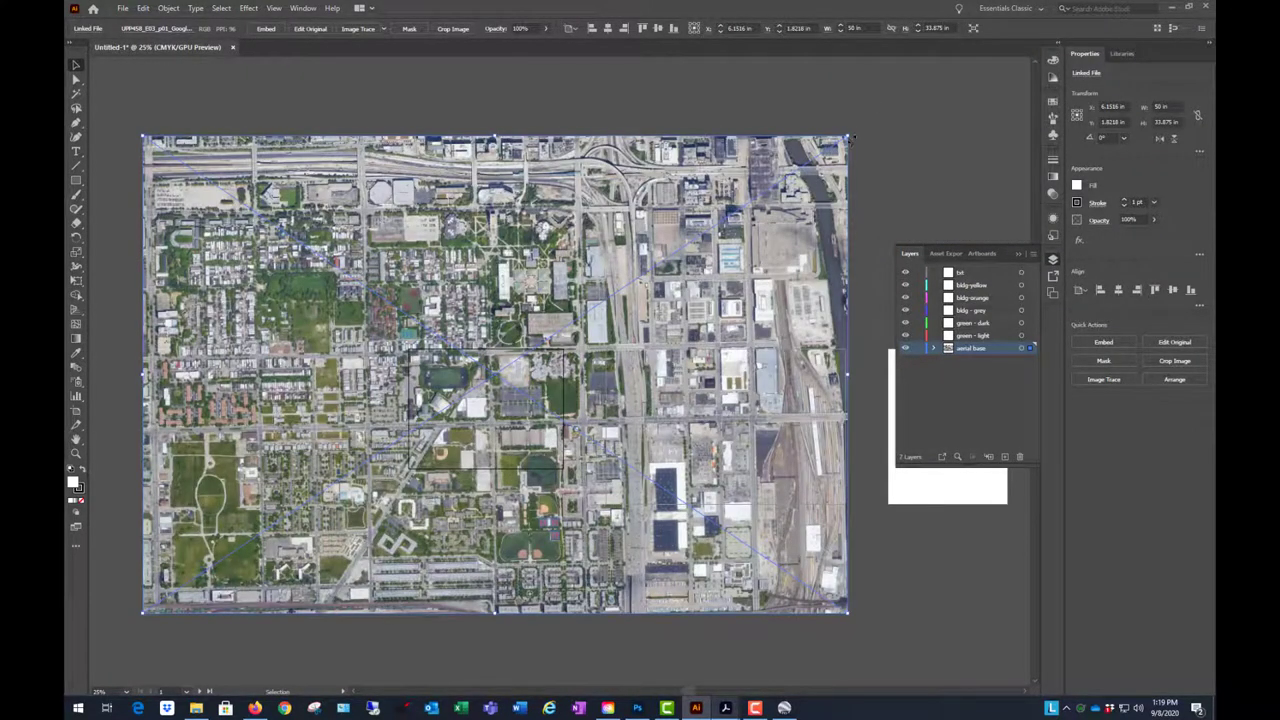
- Scale the aerial map proportionally and move it inside Artboard 1 with margins
left_click_drag(849, 137, 517, 360)
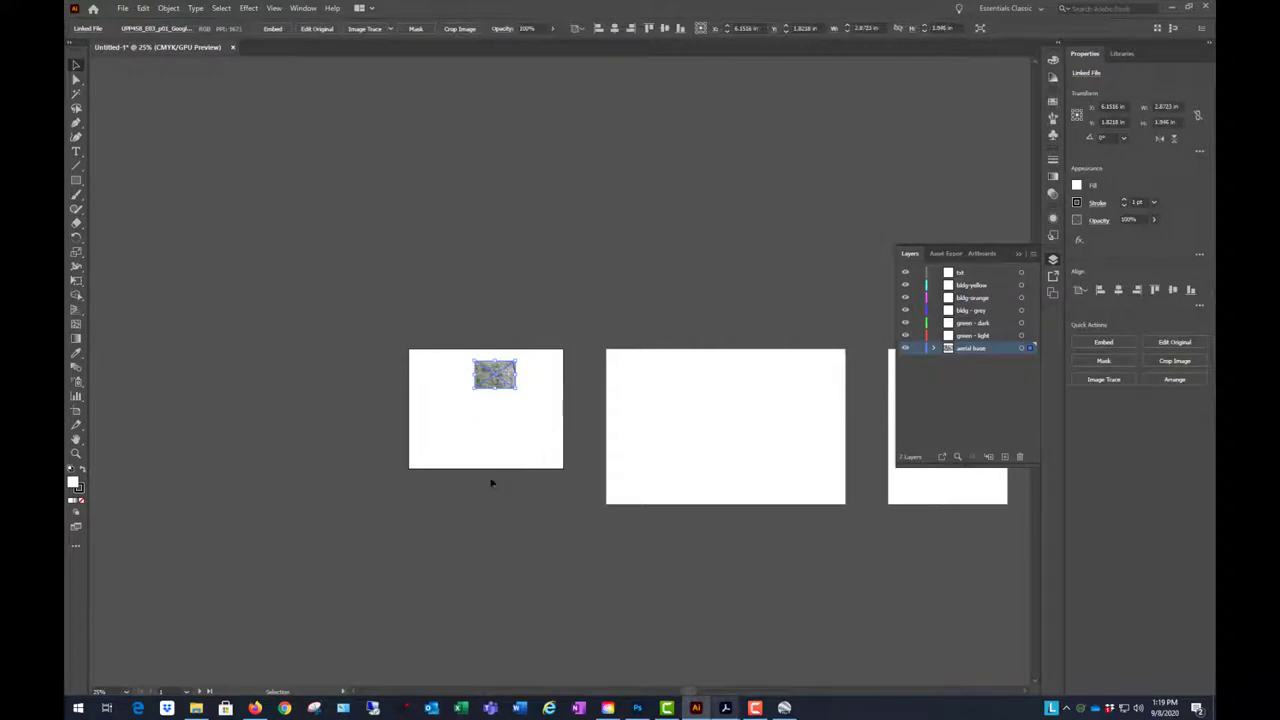
scroll(480, 475, "up", 2)
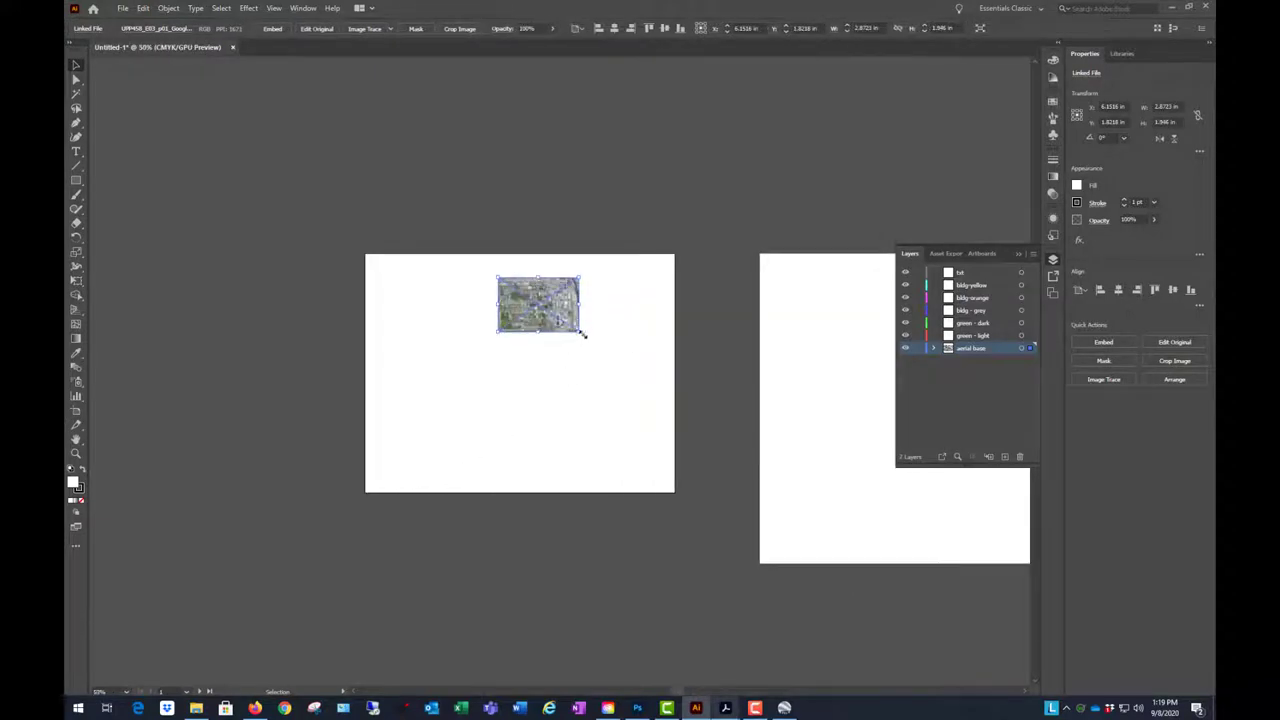
left_click_drag(583, 334, 687, 400)
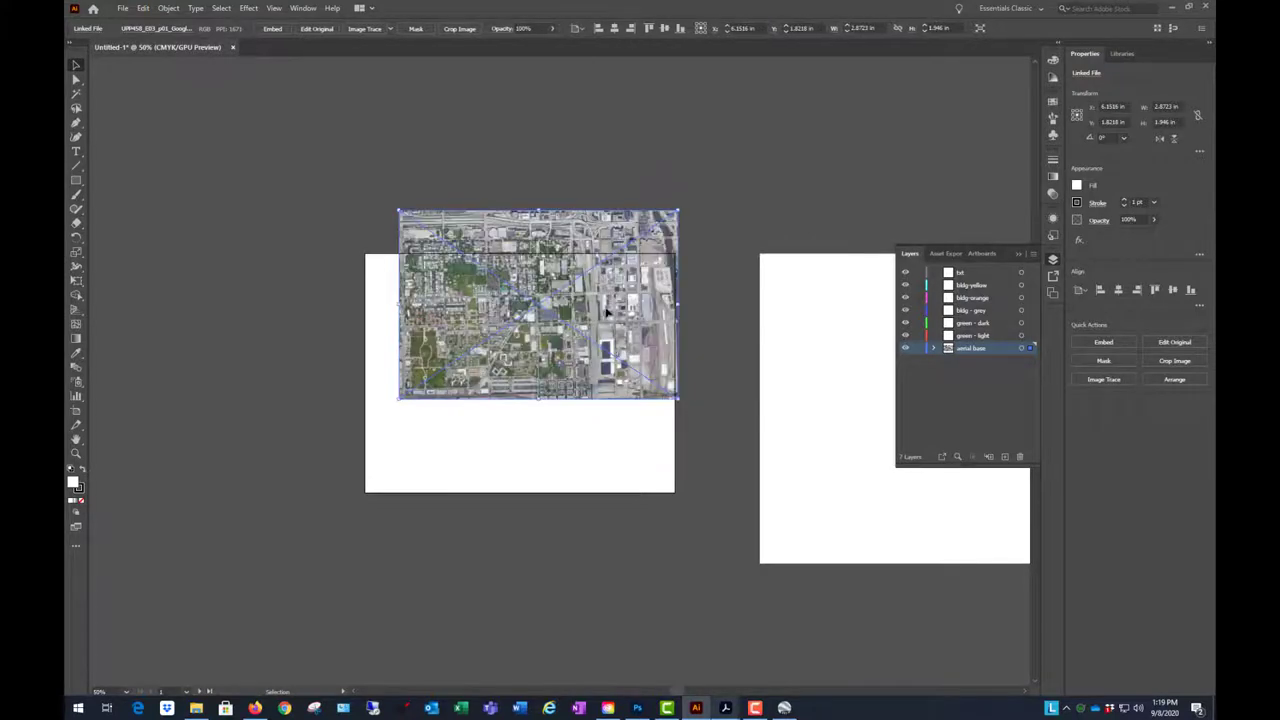
left_click_drag(606, 313, 588, 375)
left_click(692, 206)
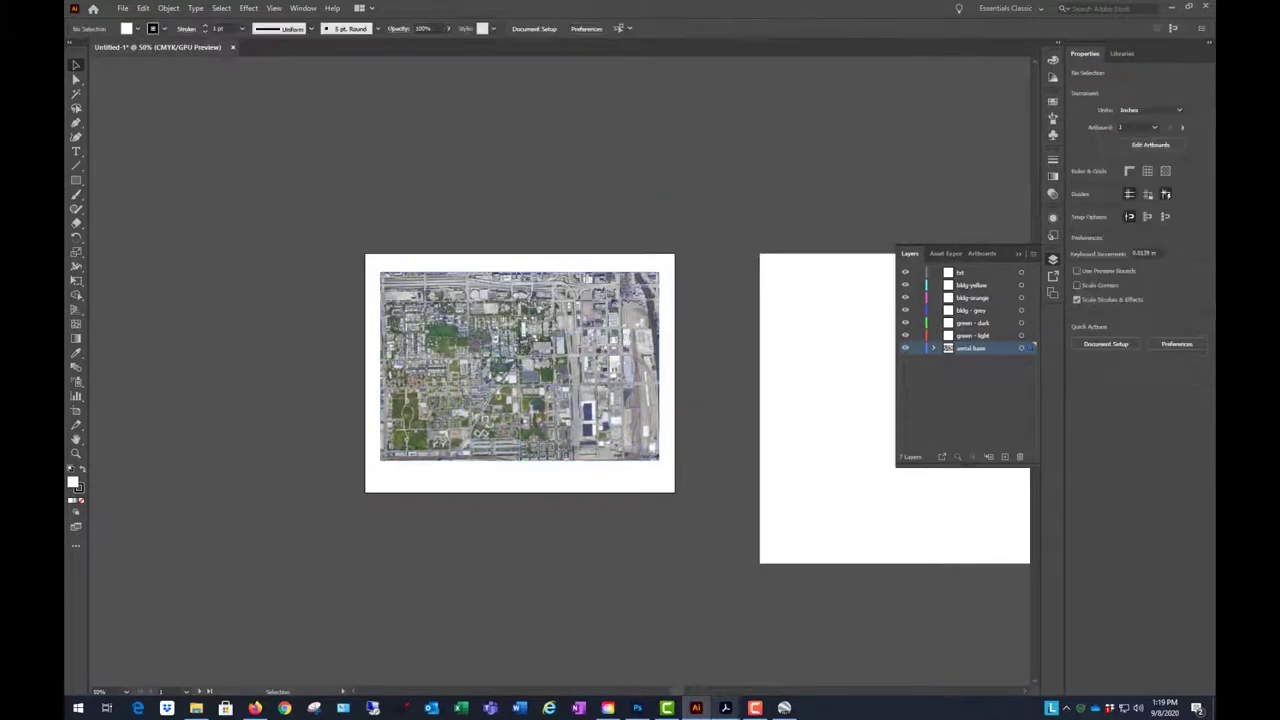
- Draw a test rectangle and a test ellipse, then undo the ellipse
left_click(76, 181)
left_click_drag(498, 188, 580, 217)
mouse_move(545, 207)
left_mouse_down()
mouse_move(590, 240)
mouse_move(558, 200)
mouse_move(659, 287)
mouse_move(675, 250)
mouse_move(545, 214)
mouse_move(557, 234)
mouse_move(540, 306)
mouse_move(558, 352)
mouse_move(490, 204)
mouse_move(550, 214)
mouse_move(528, 182)
mouse_move(586, 213)
mouse_move(538, 195)
left_mouse_up()
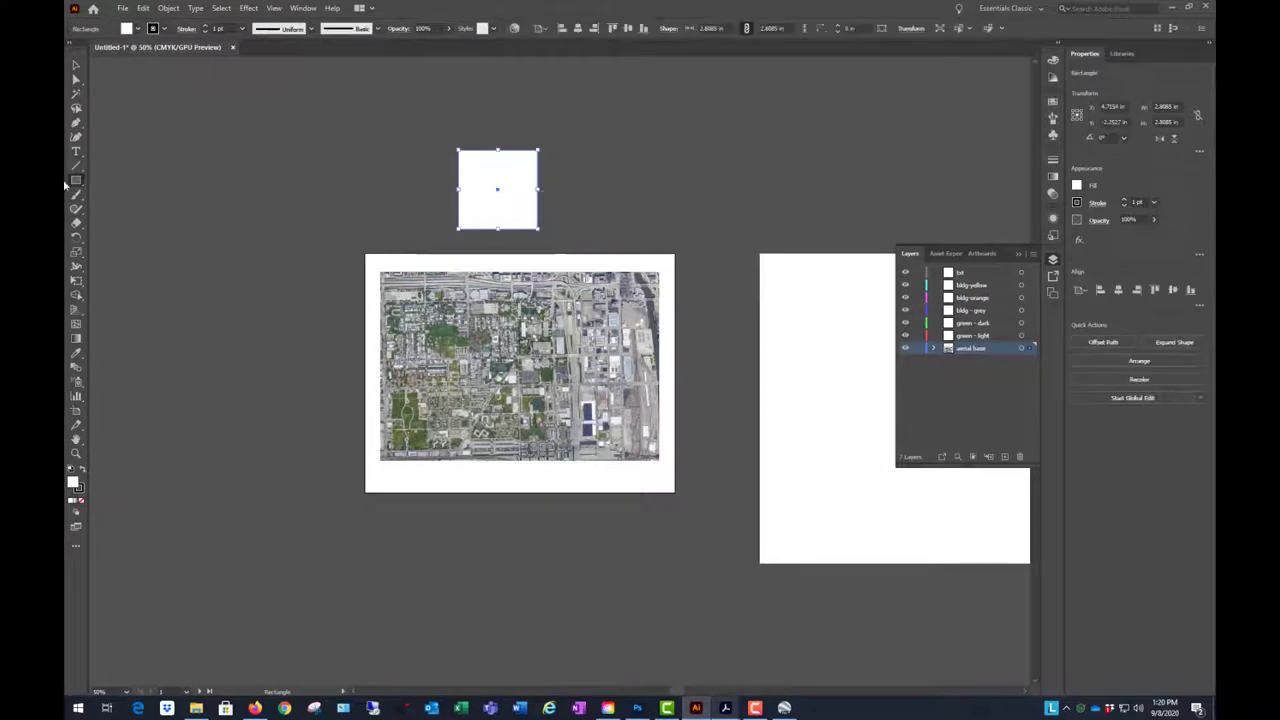
left_click_drag(78, 183, 129, 206)
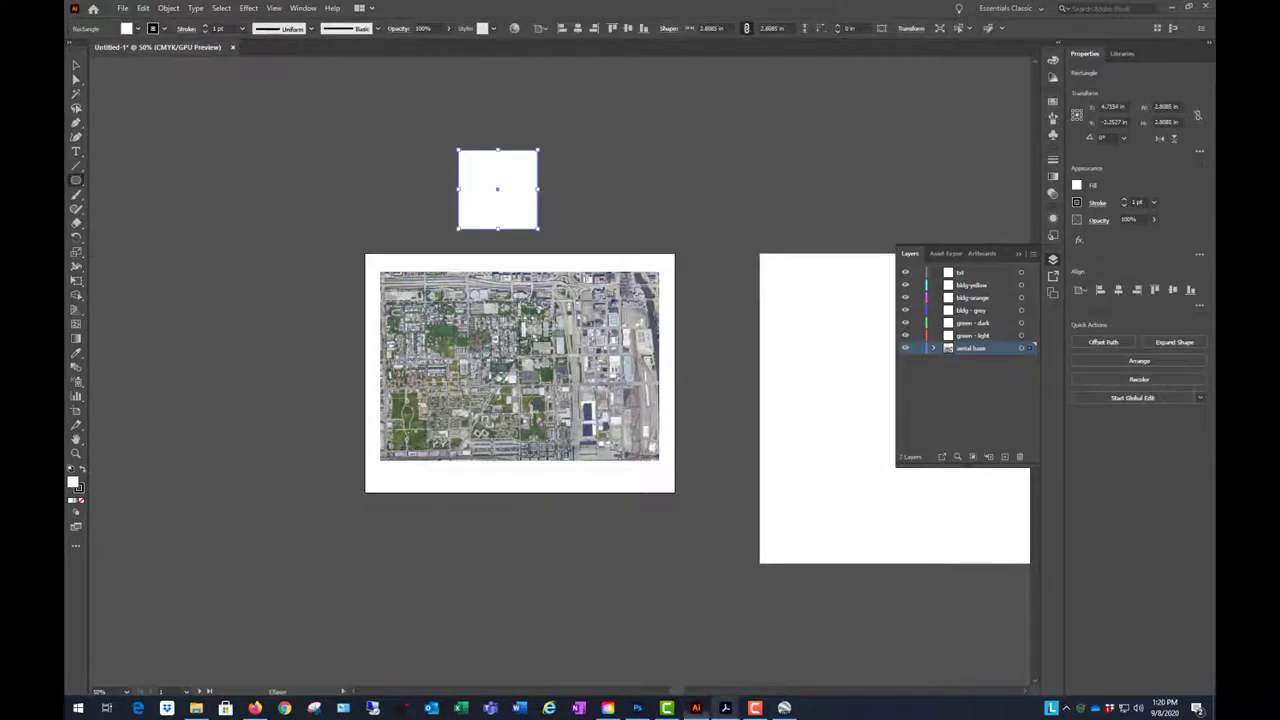
mouse_move(260, 189)
left_mouse_down()
mouse_move(388, 206)
mouse_move(365, 235)
mouse_move(368, 195)
mouse_move(376, 226)
mouse_move(362, 252)
mouse_move(286, 197)
mouse_move(320, 257)
mouse_move(282, 220)
mouse_move(315, 249)
mouse_move(290, 205)
mouse_move(279, 213)
mouse_move(289, 222)
mouse_move(279, 217)
mouse_move(550, 421)
mouse_move(640, 481)
mouse_move(688, 494)
mouse_move(675, 428)
mouse_move(645, 396)
mouse_move(655, 405)
left_mouse_up()
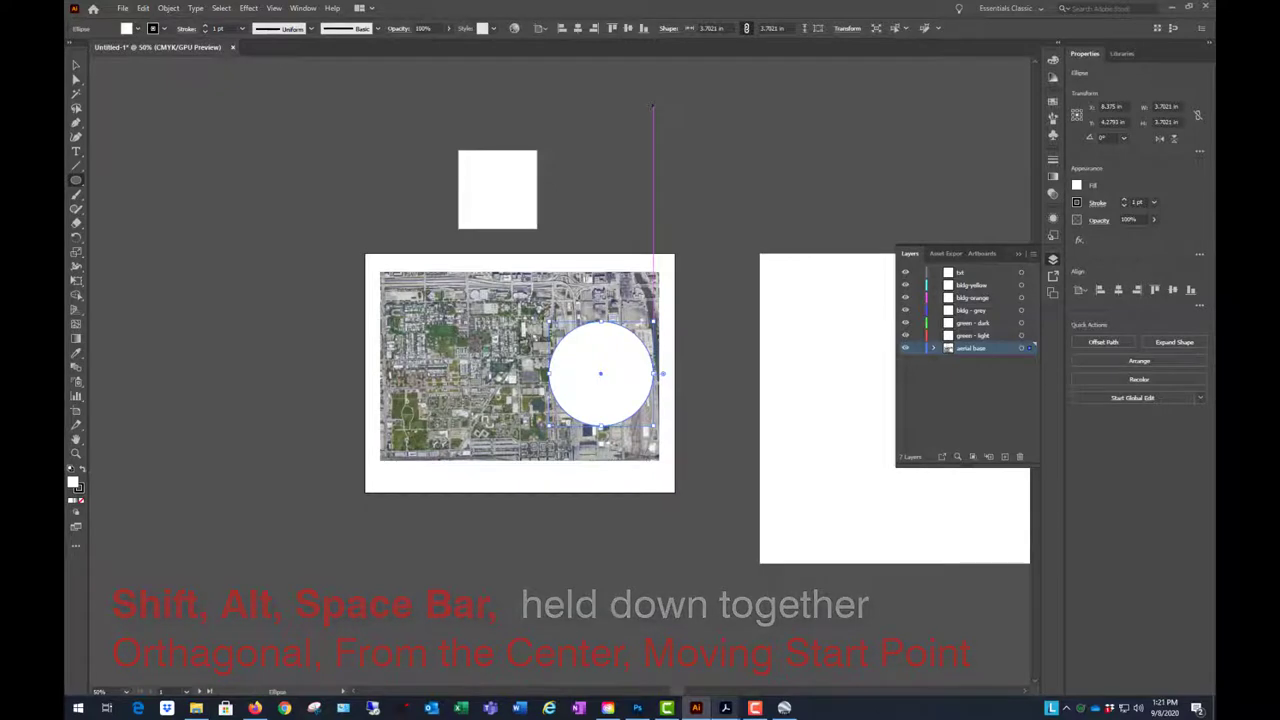
key("ctrl+z")
- Delete the test rectangle and zoom in on the aerial map
left_click(75, 65)
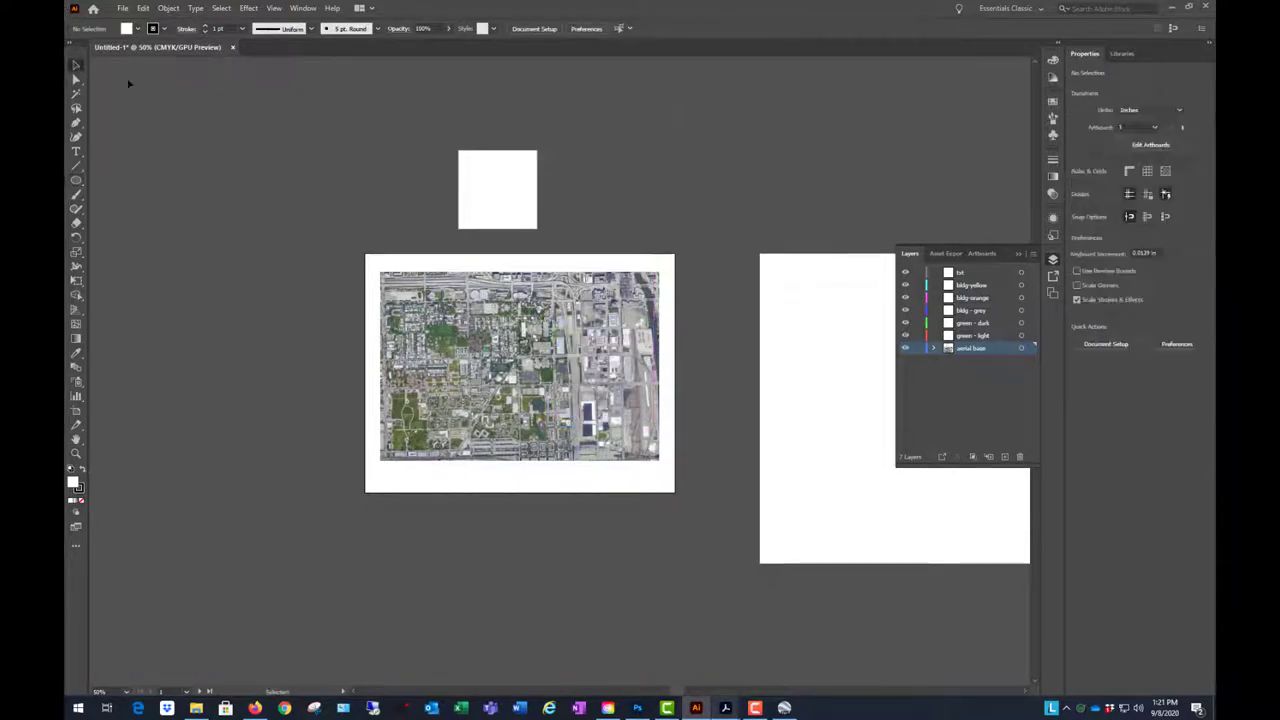
left_click(481, 190)
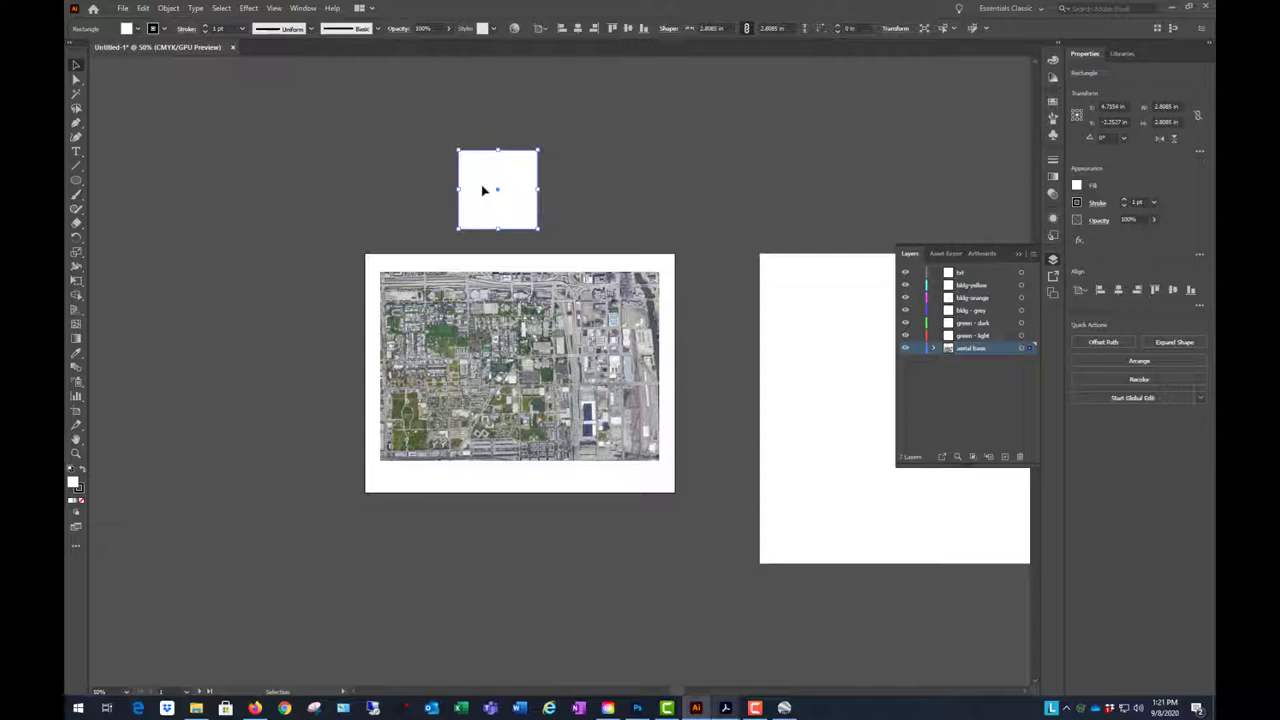
key("Delete")
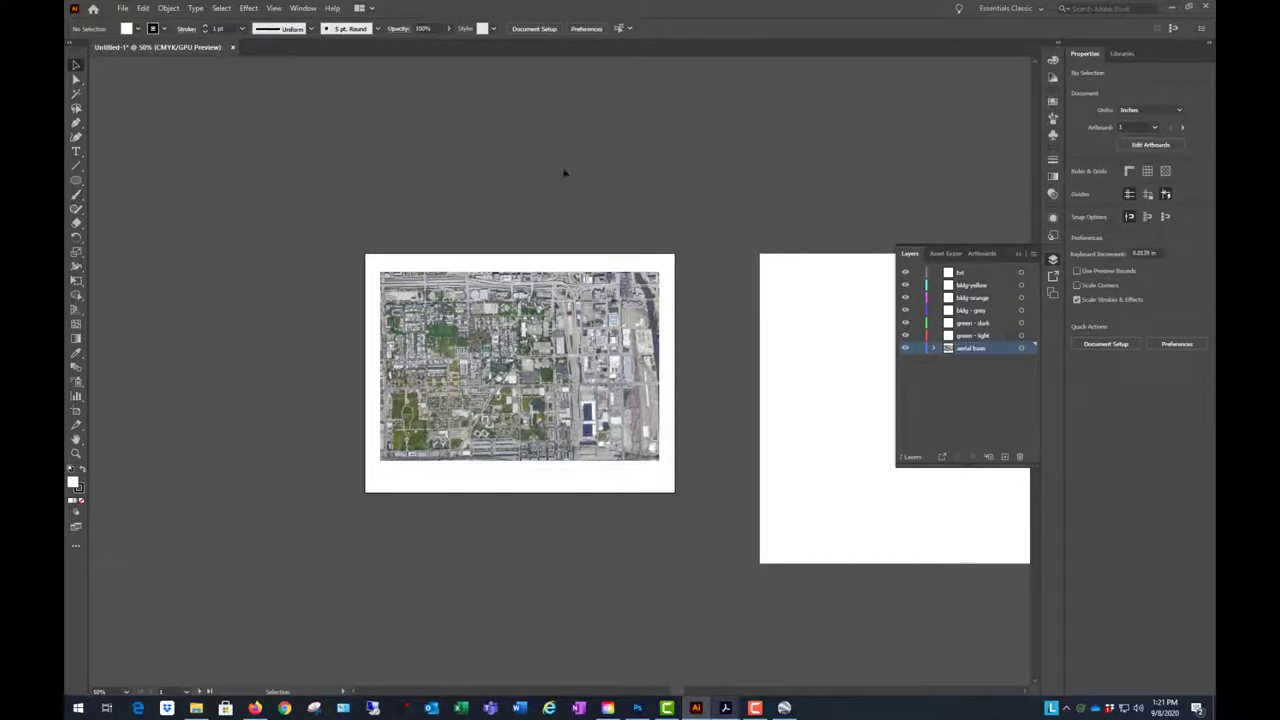
key("ctrl+=")
scroll(600, 328, "up", 1)
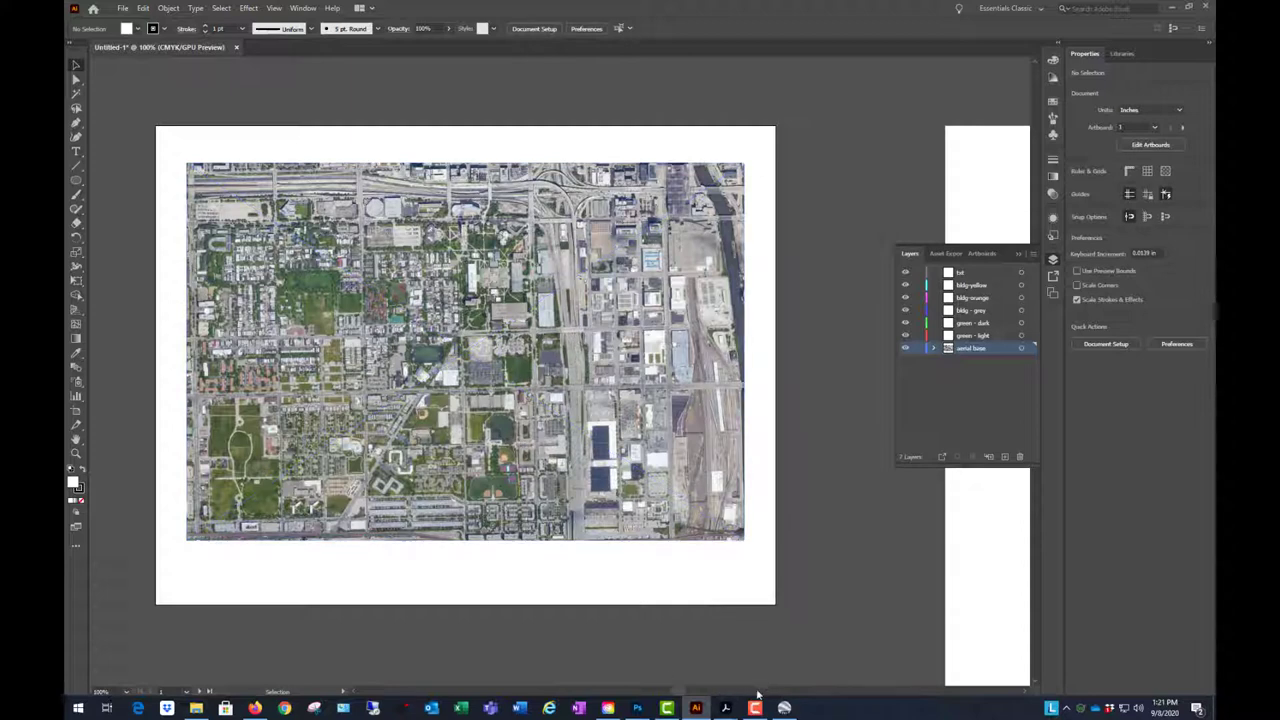
- Review the East Side site plan PDF in Acrobat, then minimize it to return to Illustrator
mouse_move(728, 706)
left_click(783, 670)
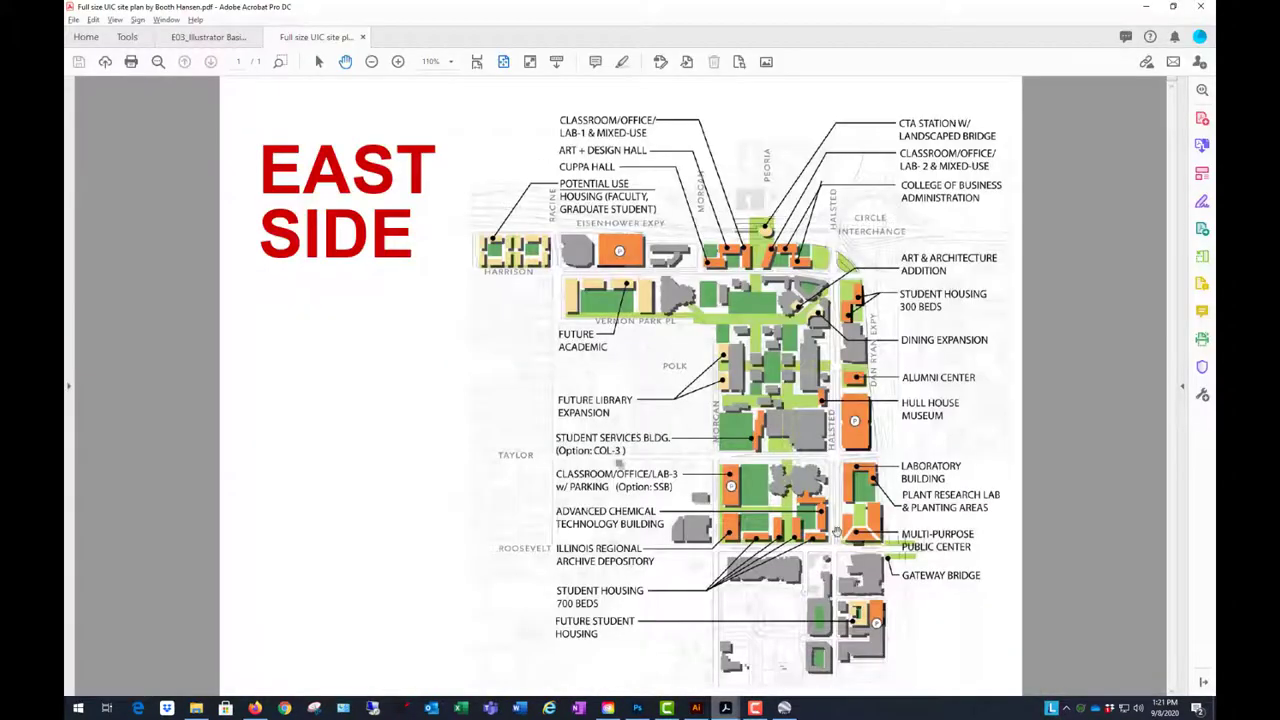
scroll(640, 406, "down", 1, "ctrl")
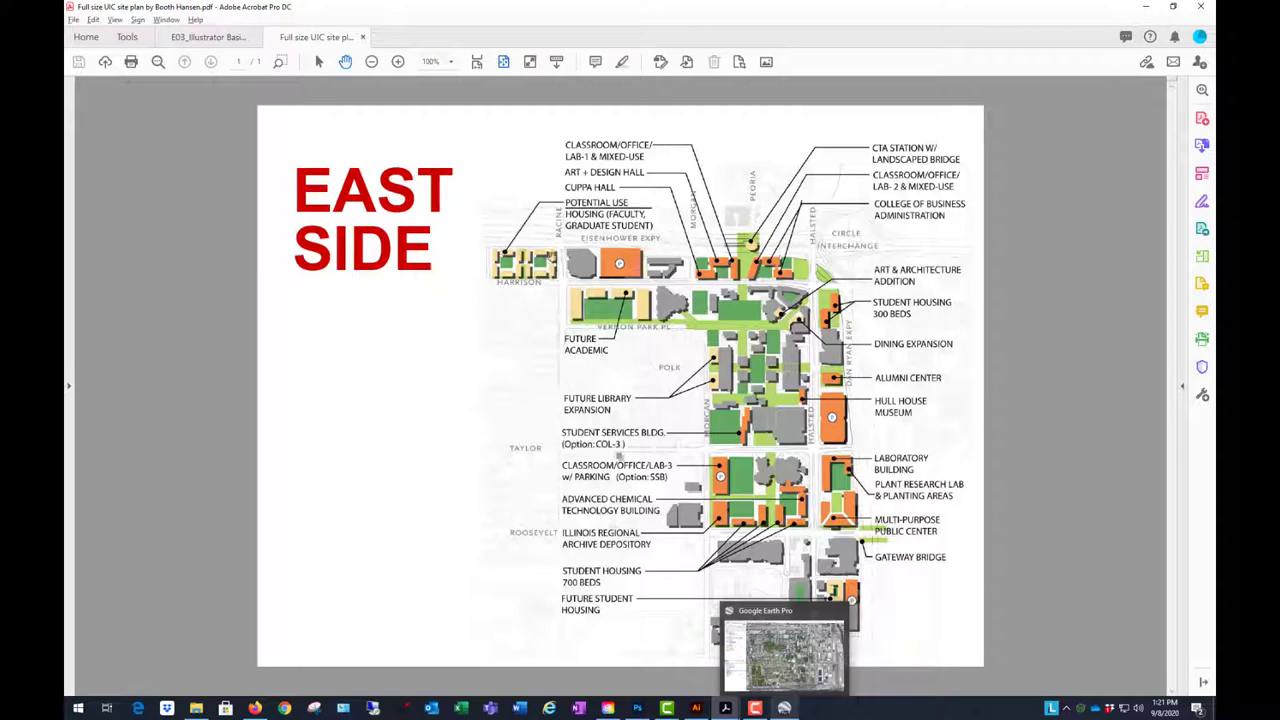
left_click(1145, 7)
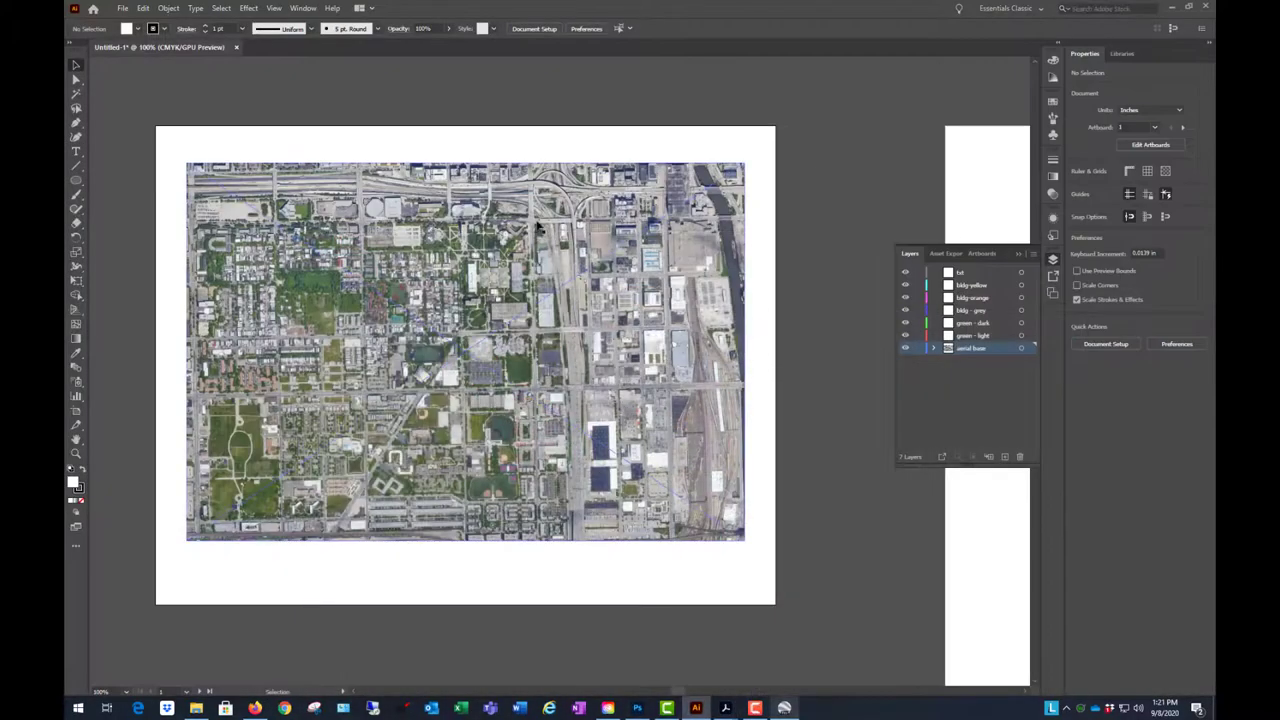
- Lock the aerial base layer, check it by zooming, and bring the site plan PDF back up
left_click(918, 347)
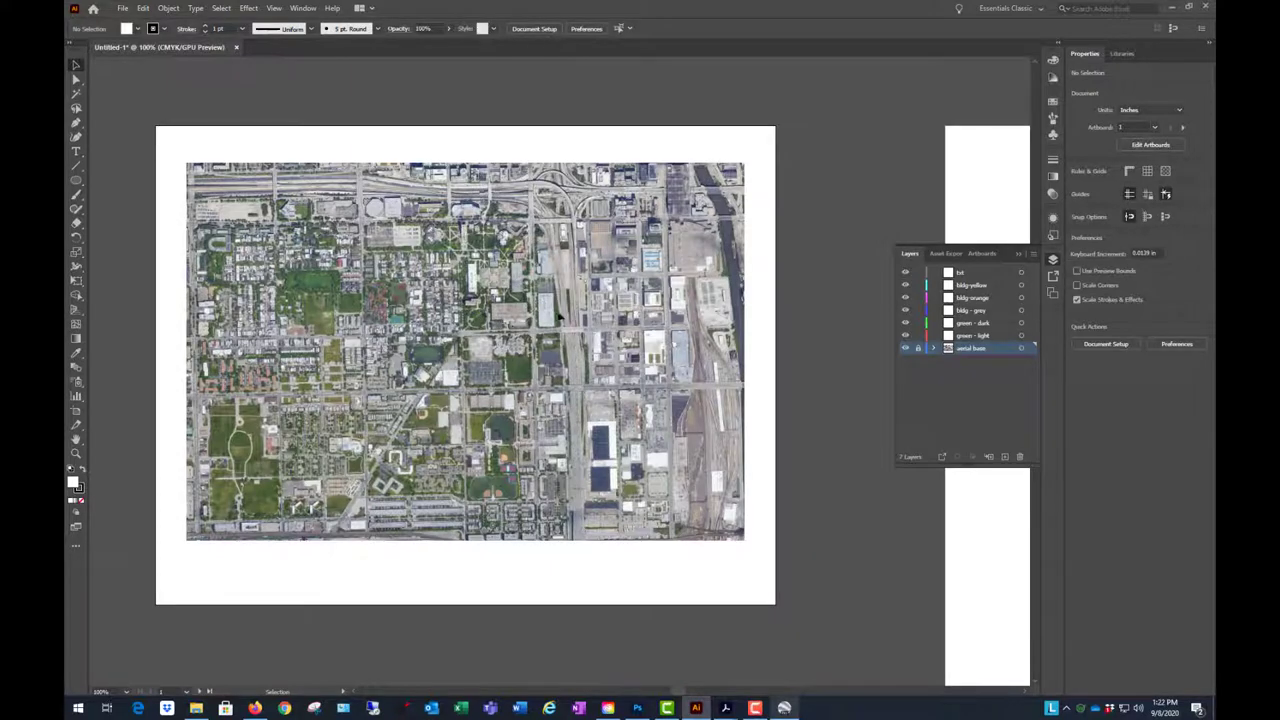
scroll(558, 322, "up", 4)
scroll(558, 322, "down", 2)
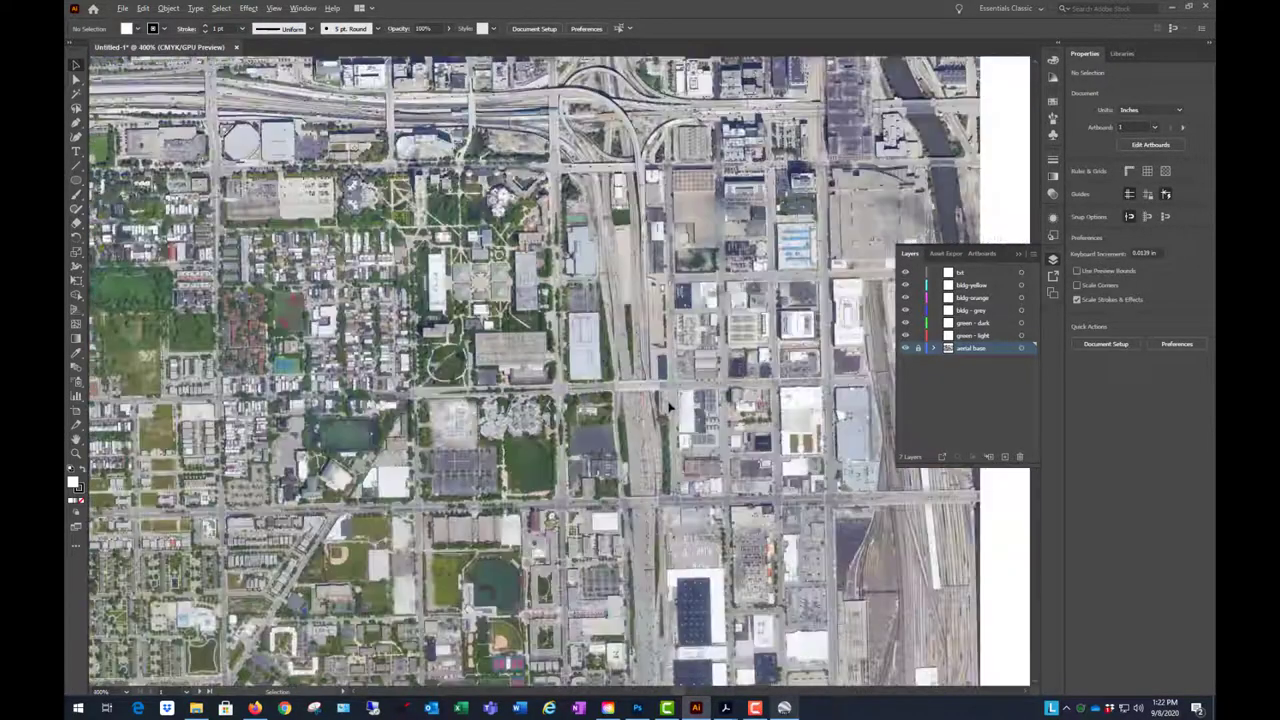
scroll(521, 318, "up", 4)
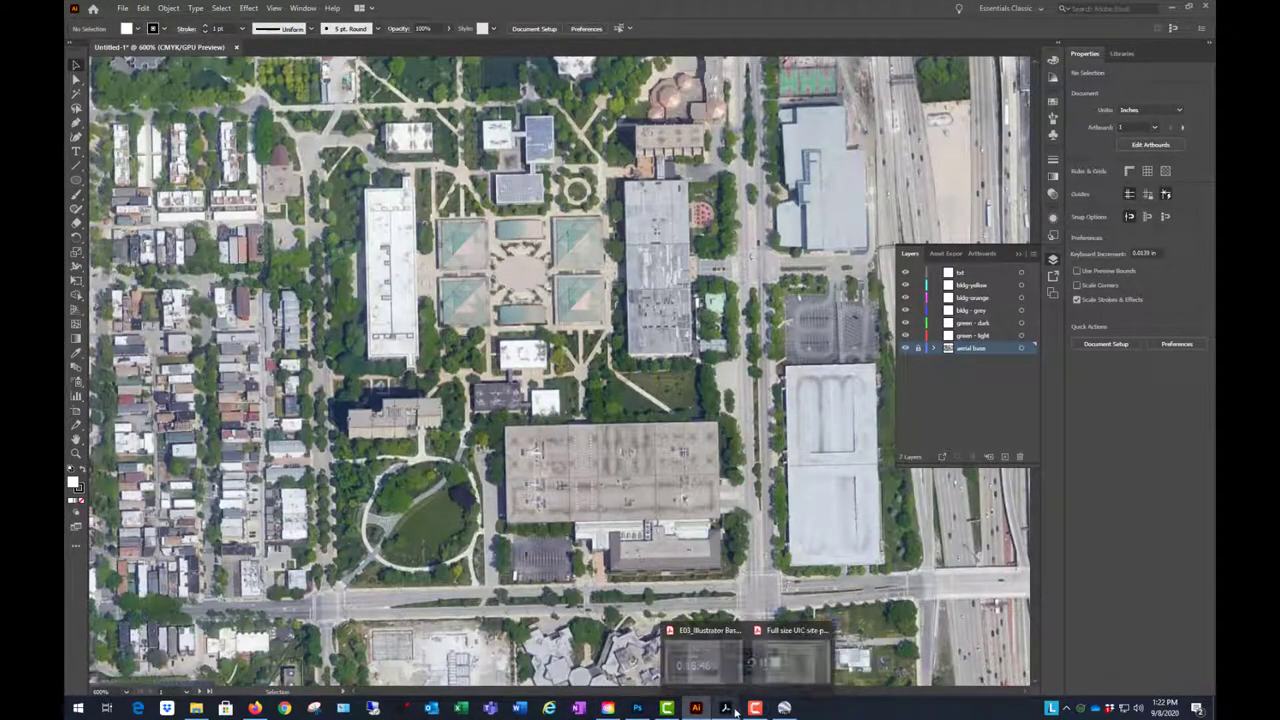
mouse_move(785, 708)
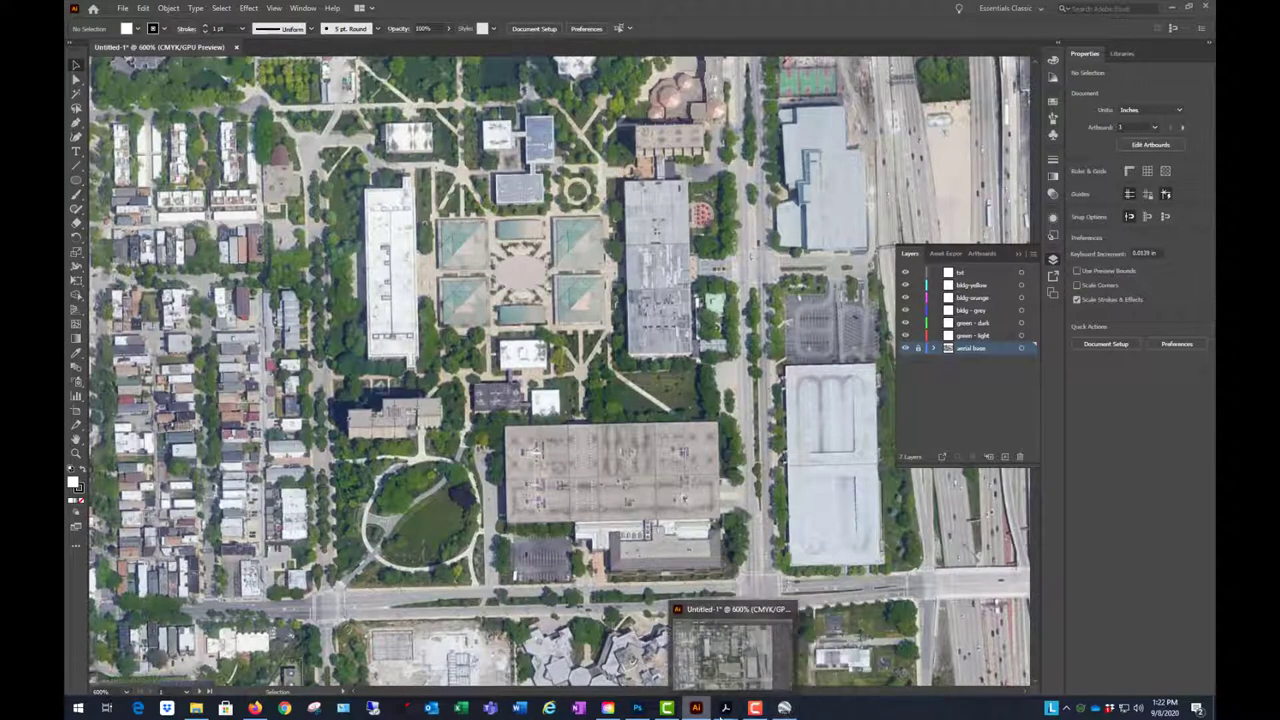
left_click(820, 664)
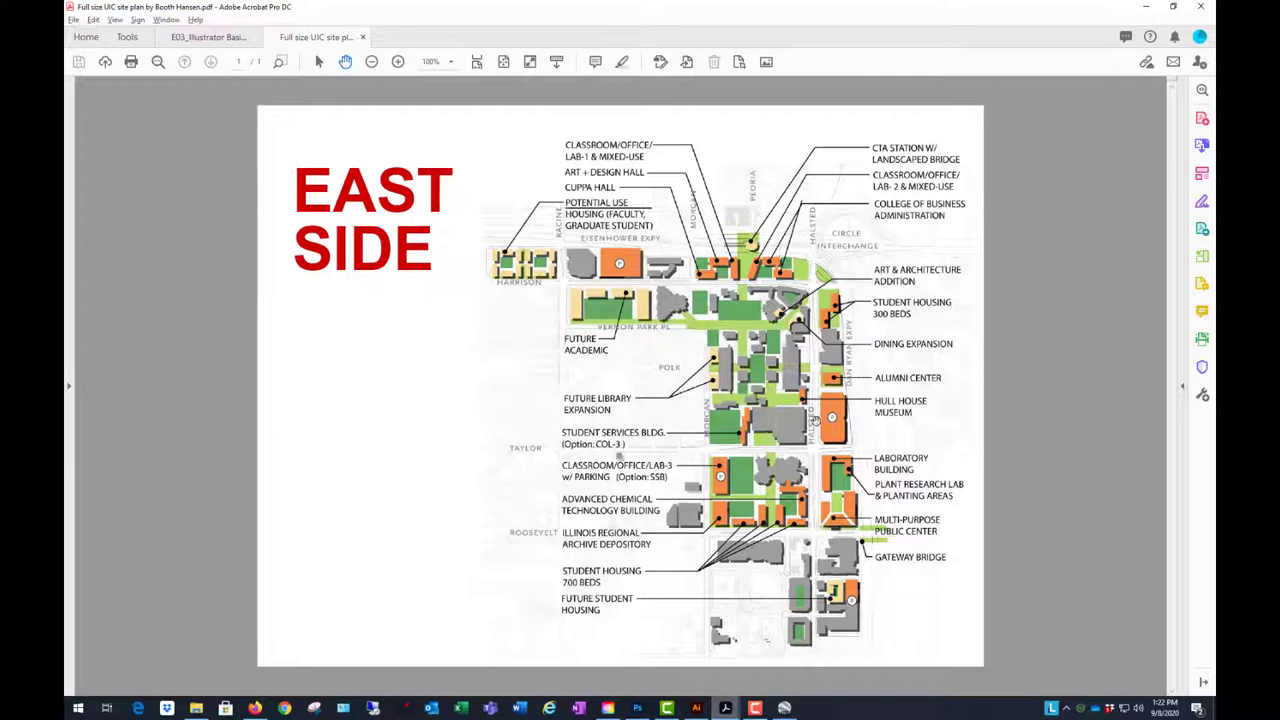
- Minimize the Acrobat site plan so the Illustrator aerial map is in front
left_click(1145, 7)
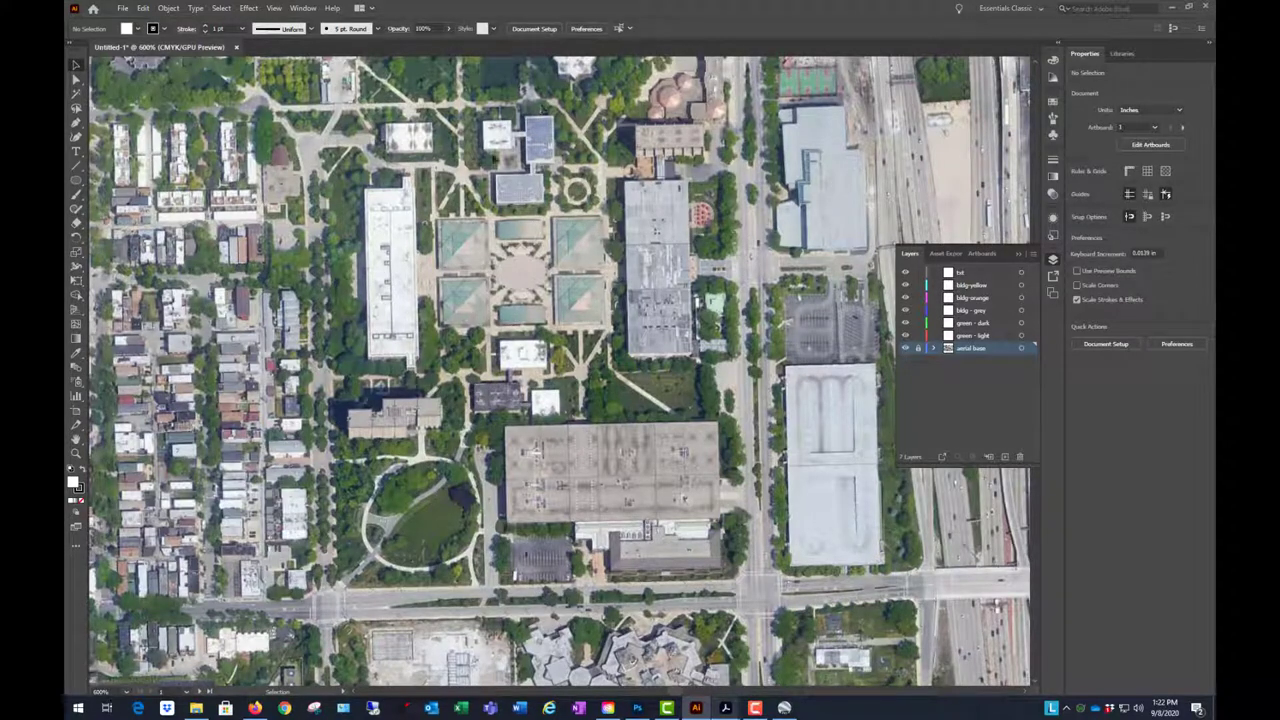
- Make bldg - grey the active layer in the Layers panel
scroll(495, 383, "down", 2)
scroll(573, 288, "down", 3)
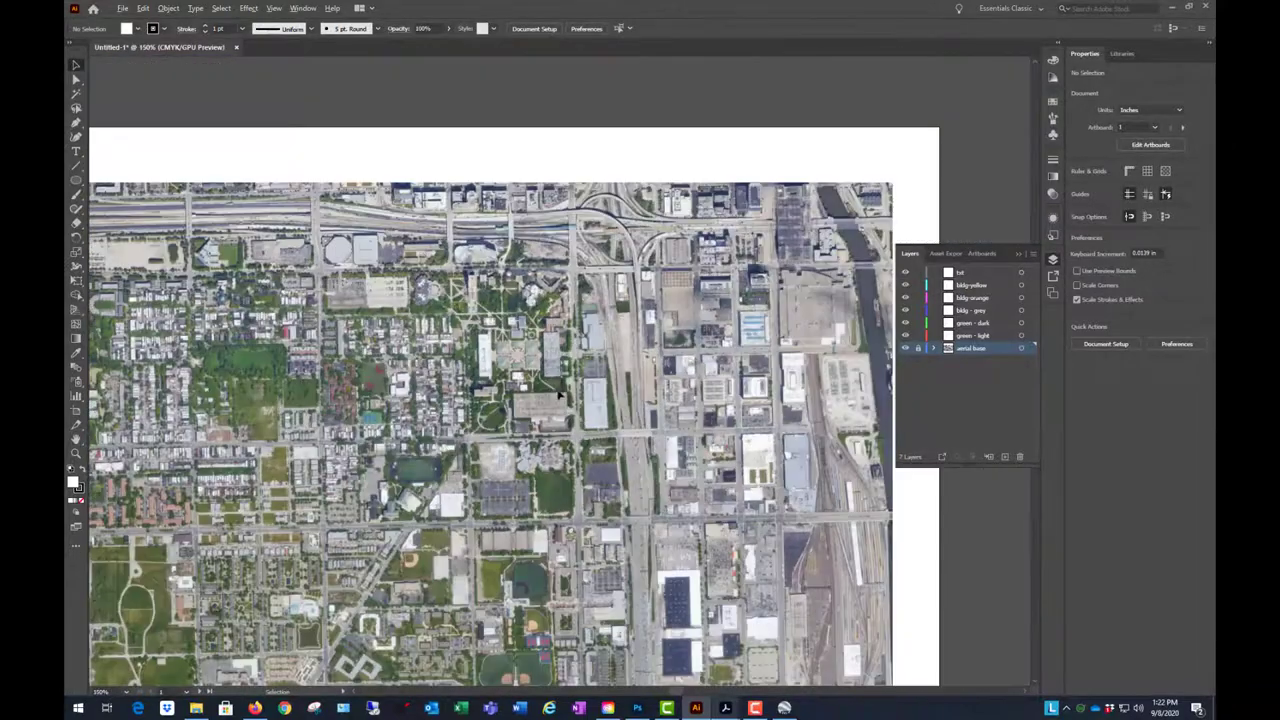
scroll(530, 350, "up", 5)
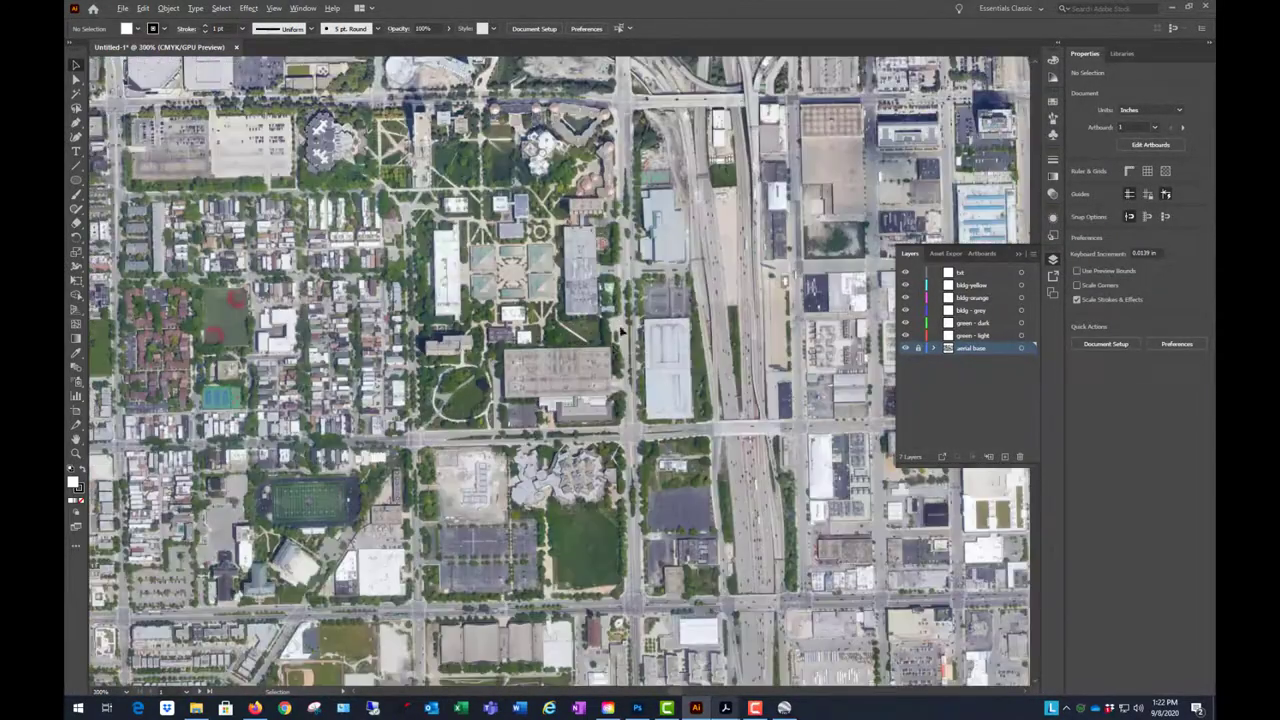
scroll(576, 370, "up", 1)
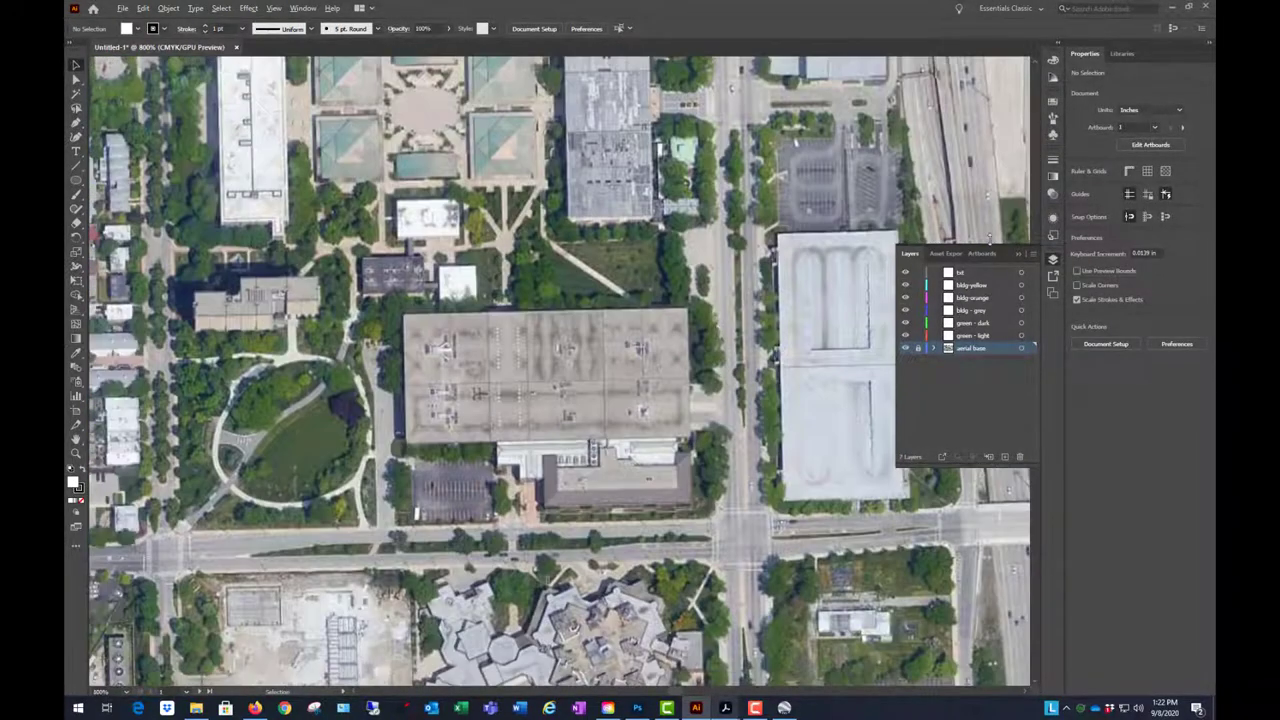
scroll(752, 310, "down", 1)
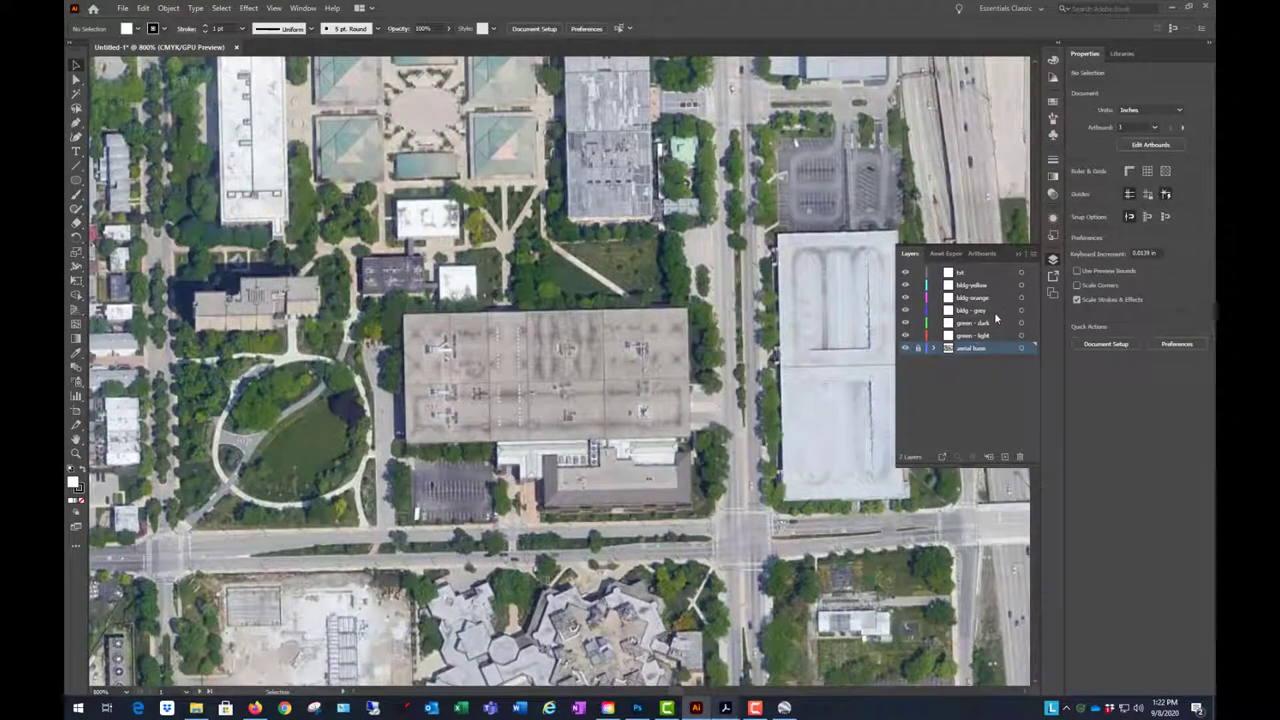
left_click(994, 311)
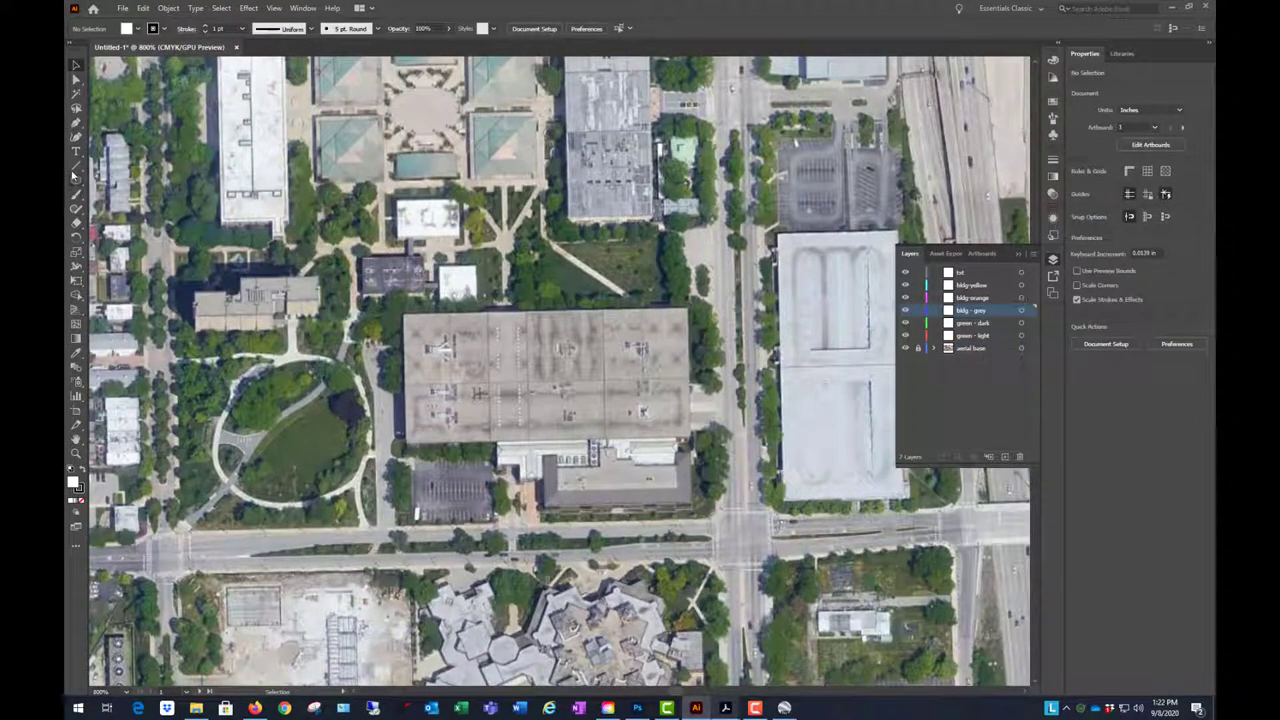
- Draw a trial rectangle above the large building, delete it, and reselect the Rectangle tool
left_click_drag(82, 185, 143, 181)
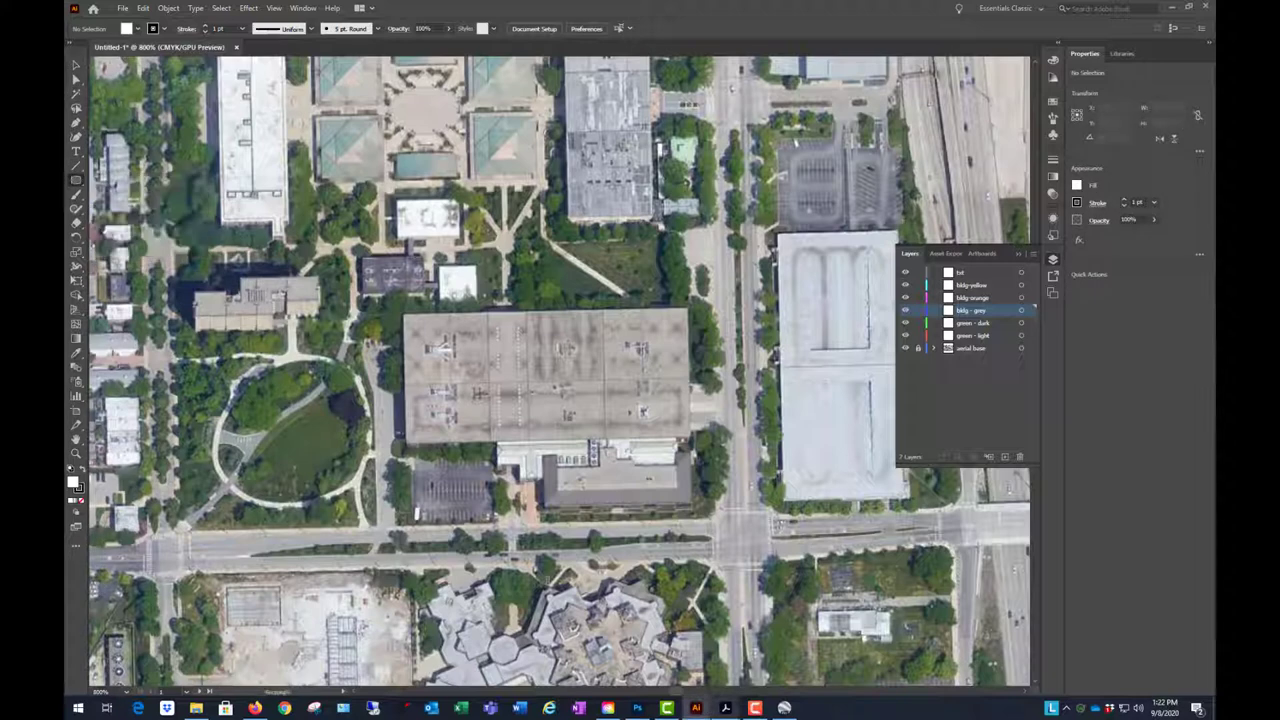
left_click_drag(397, 292, 690, 160)
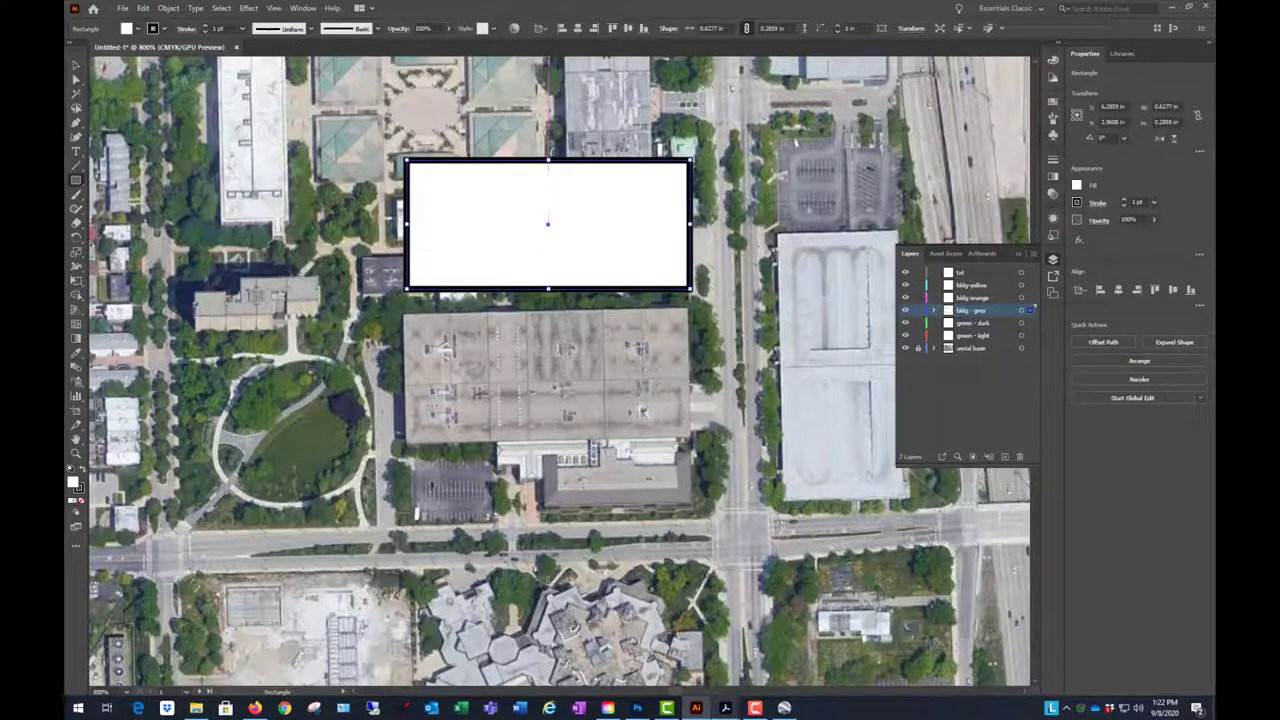
key("v")
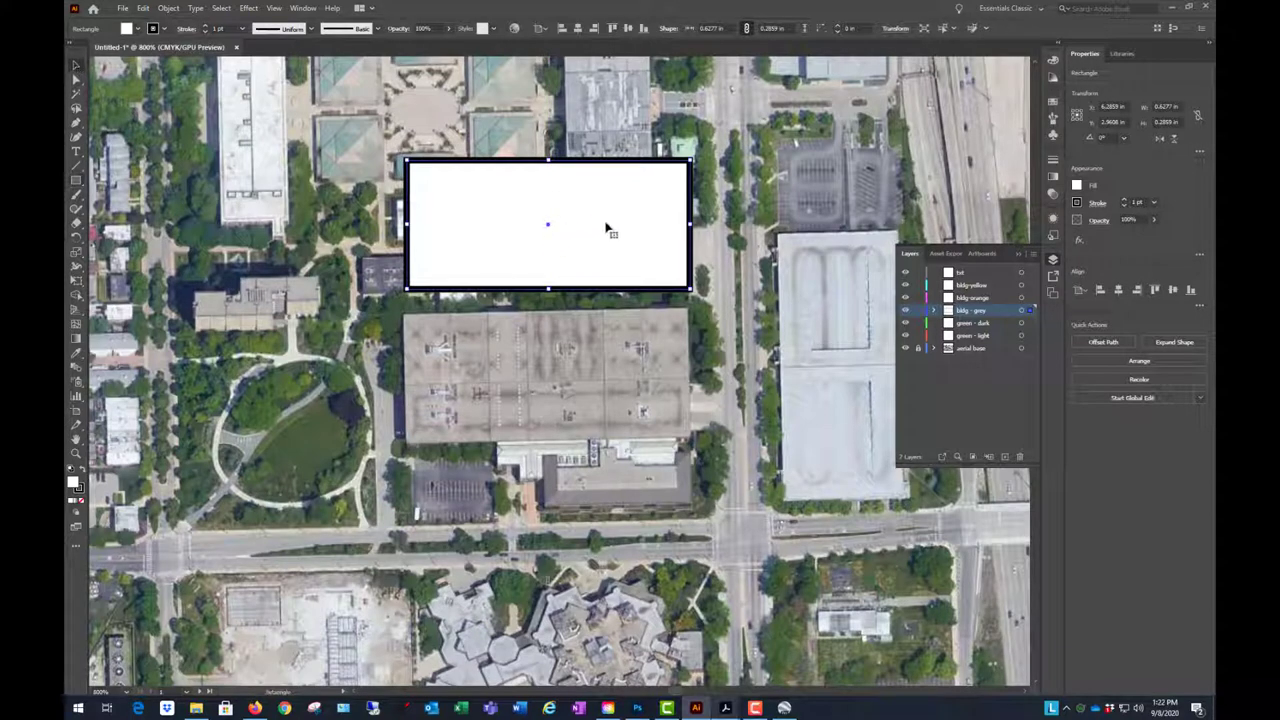
key("Delete")
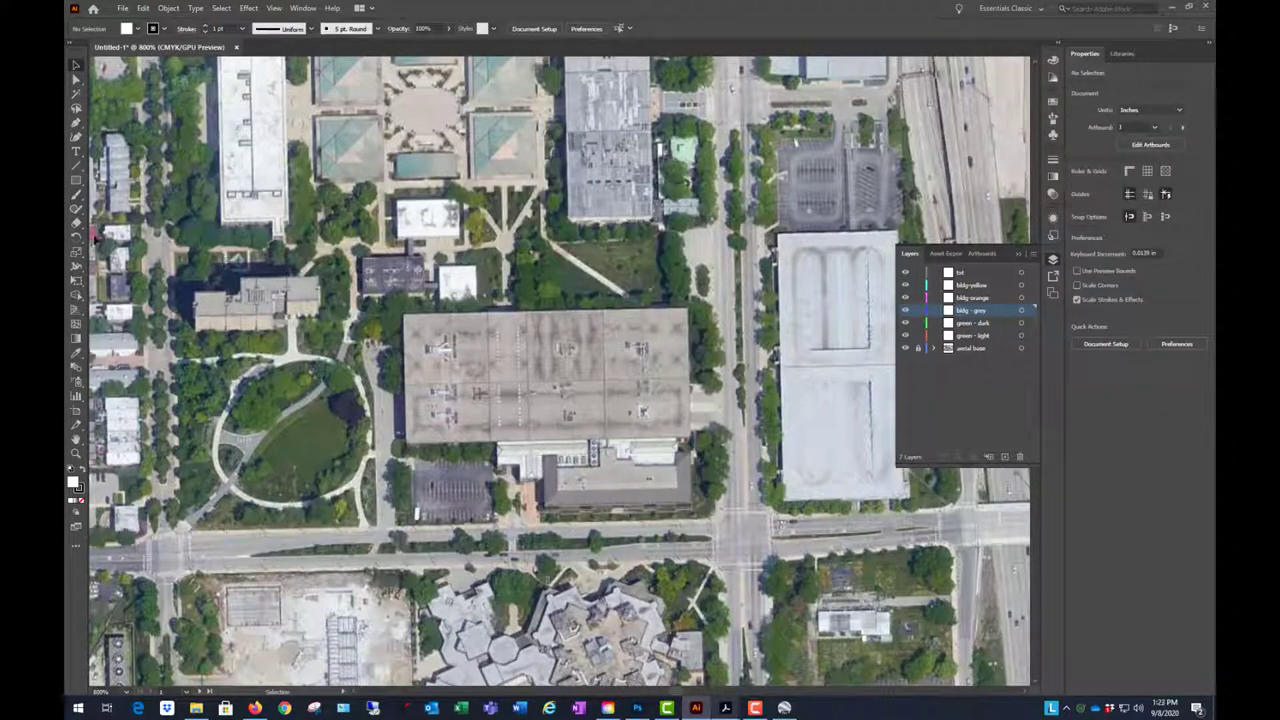
left_click(79, 181)
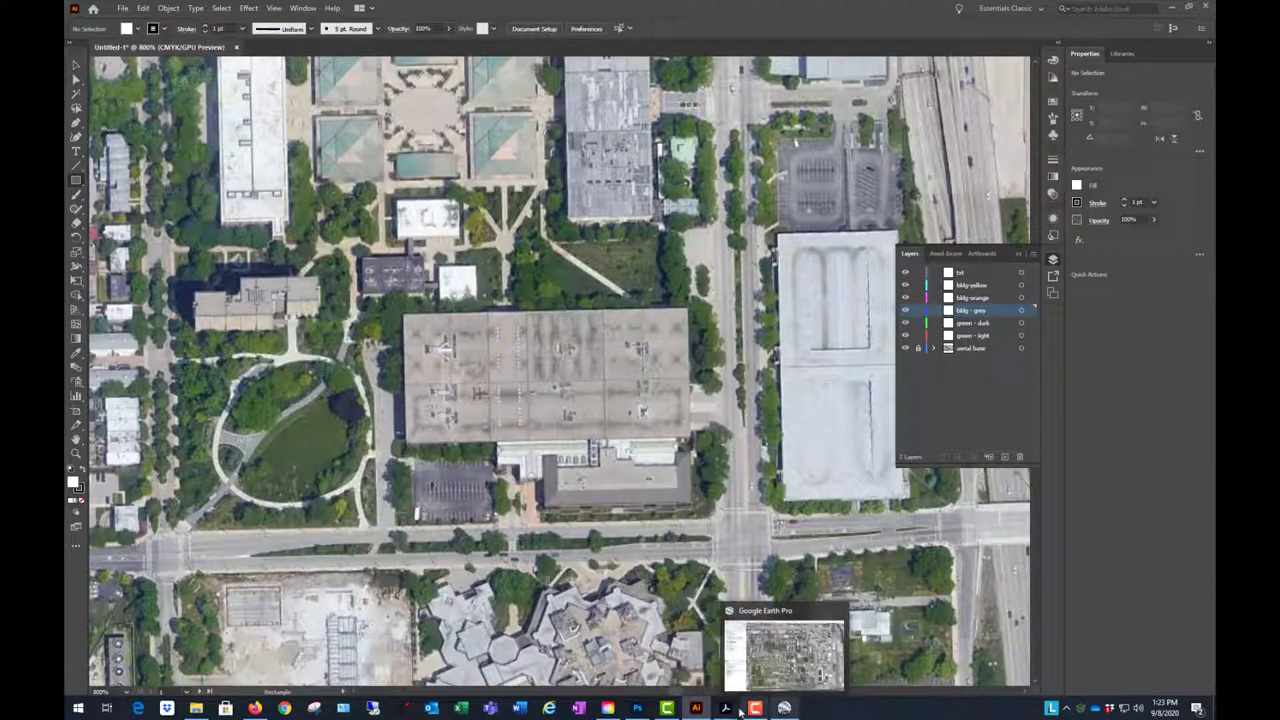
mouse_move(607, 706)
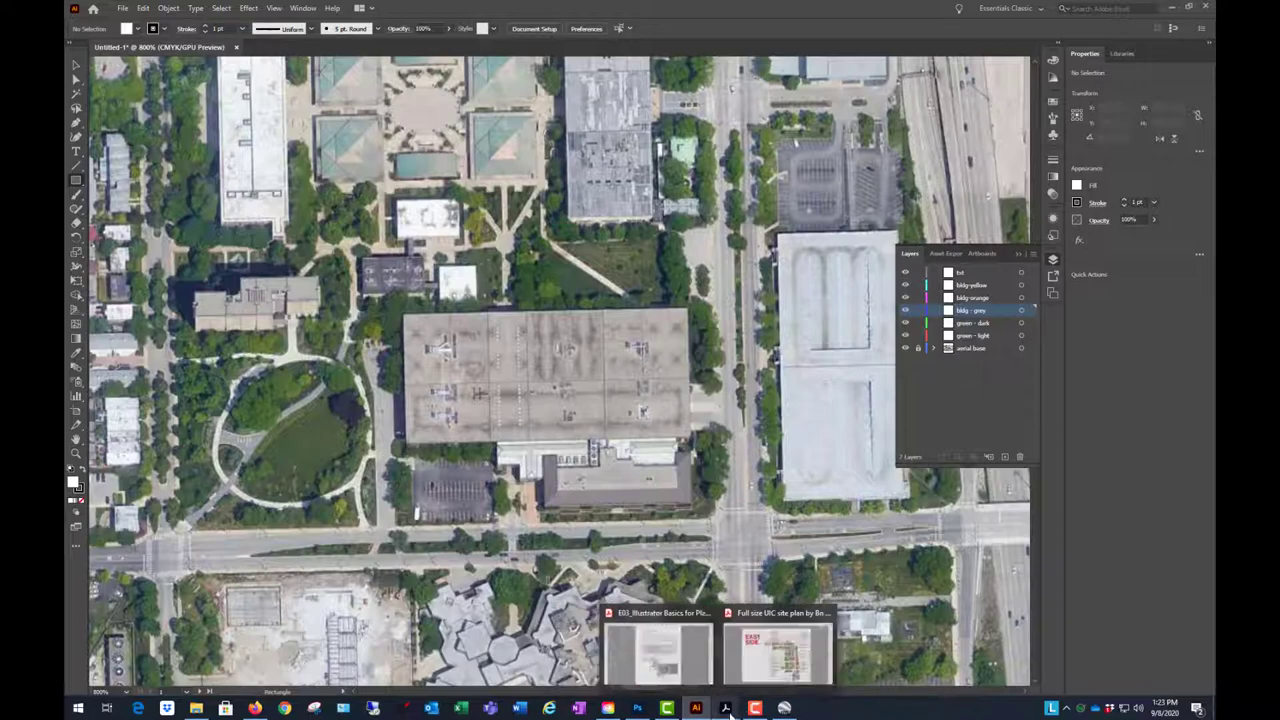
left_click(792, 650)
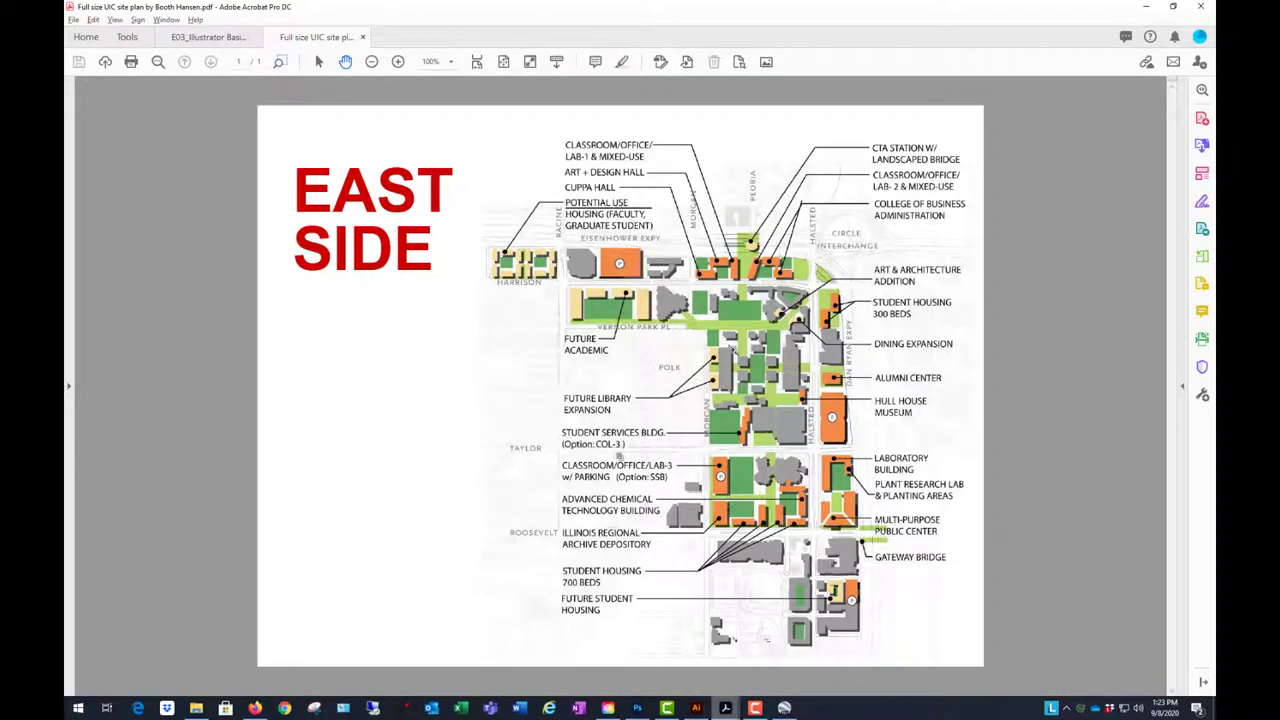
left_click_drag(704, 352, 824, 426)
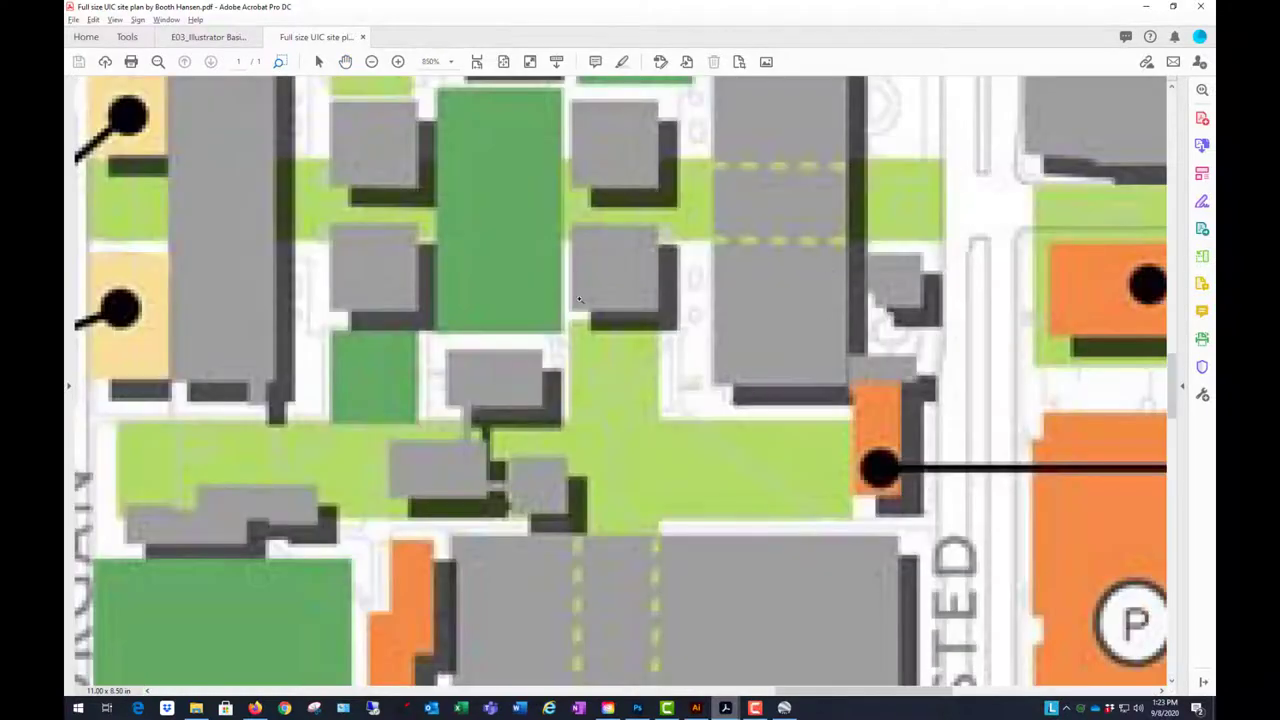
scroll(579, 299, "down", 3)
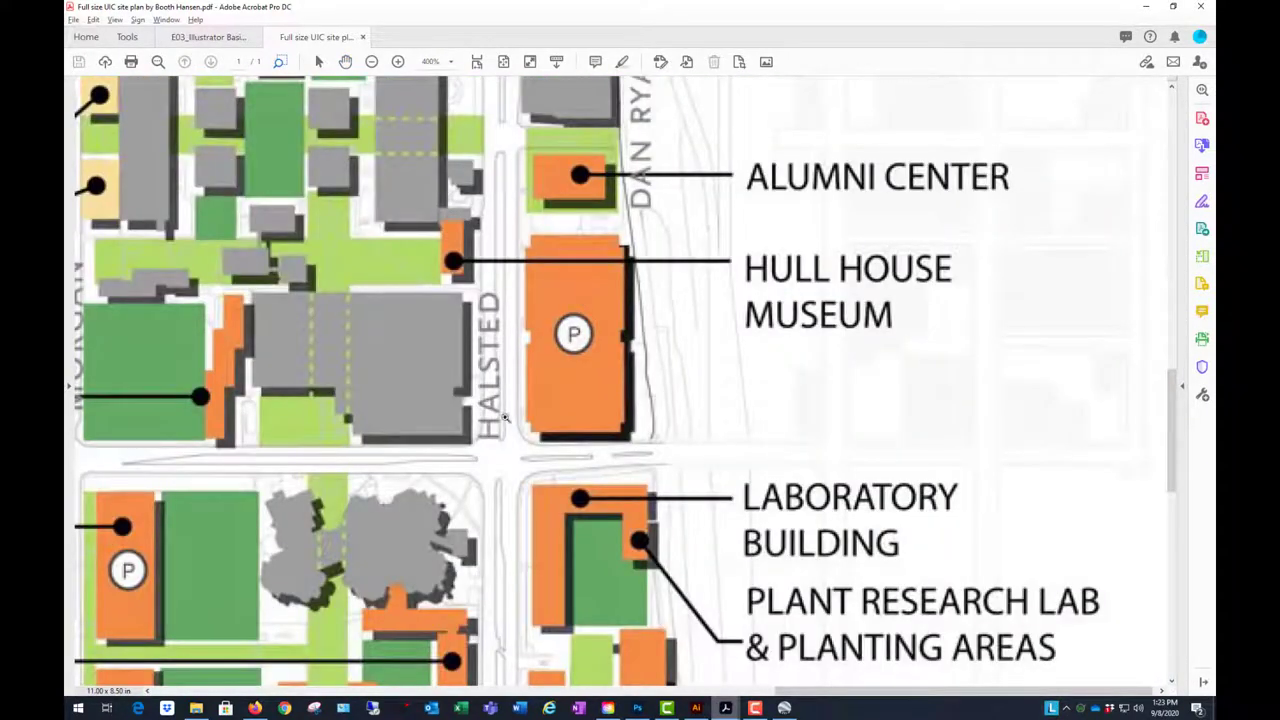
left_click(1145, 7)
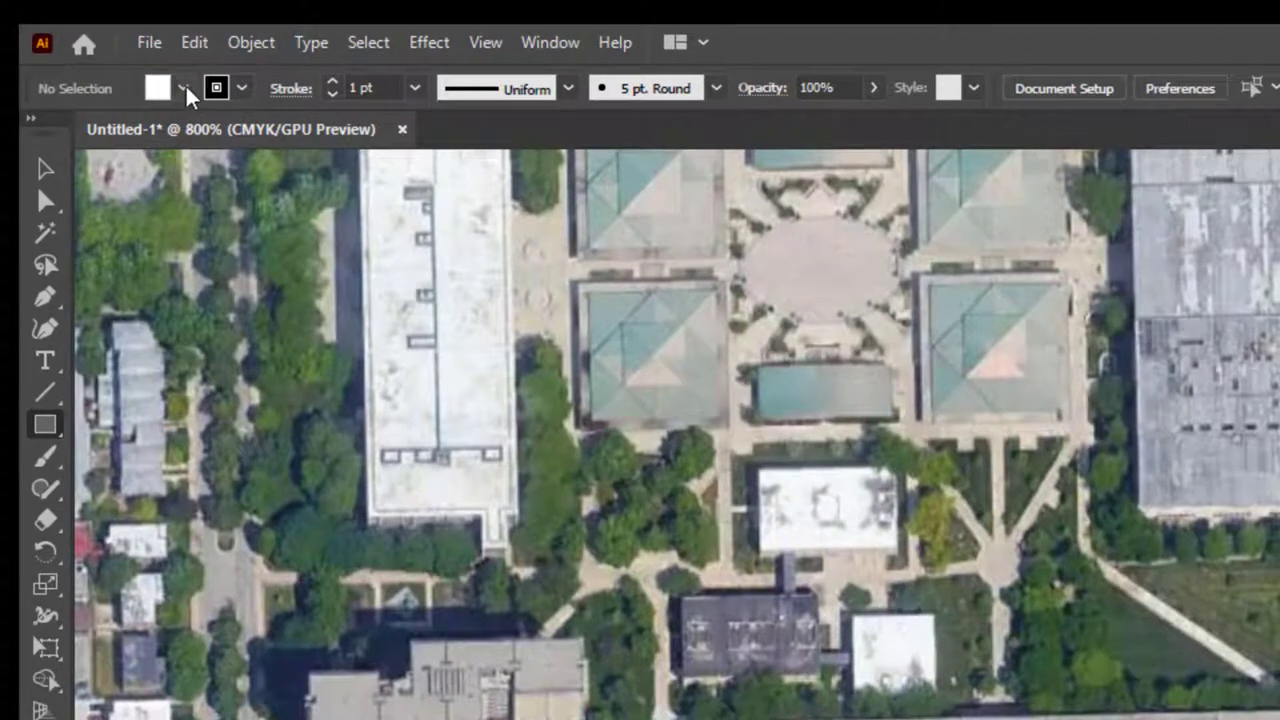
- Set the fill to the light grey C0 M0 Y0 K20 swatch and the stroke to None
left_click(183, 88)
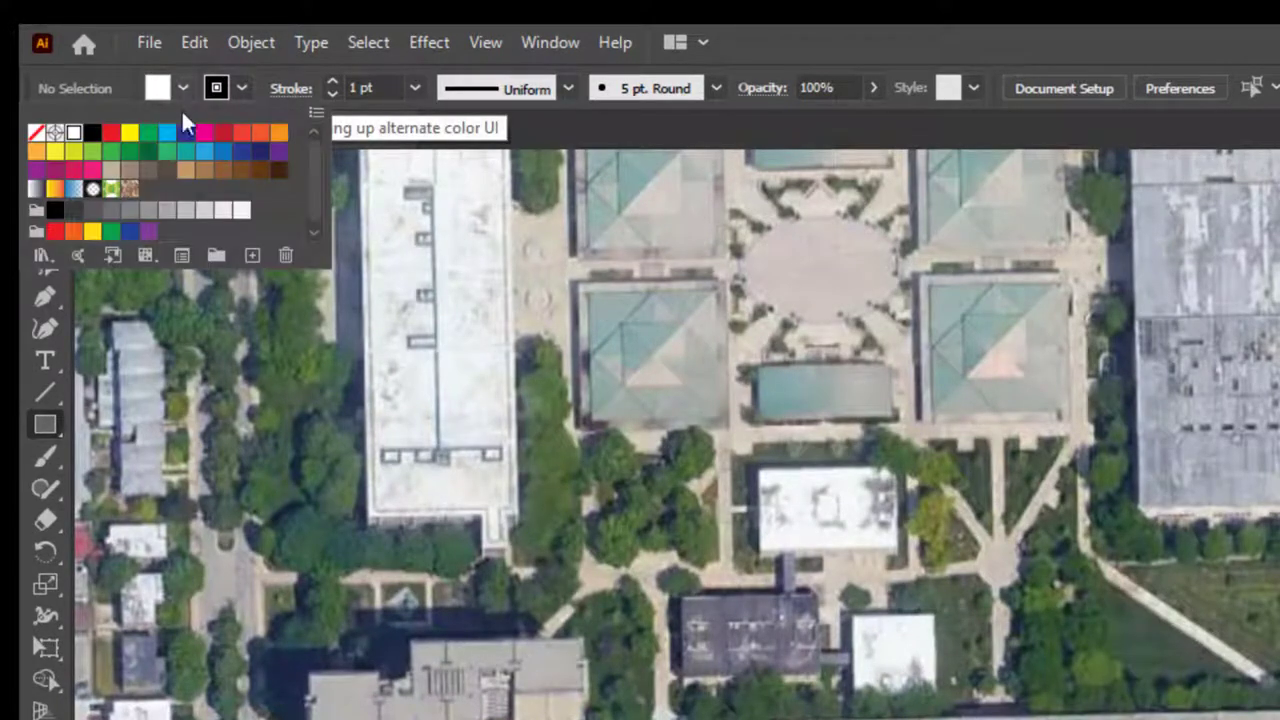
left_click(203, 212)
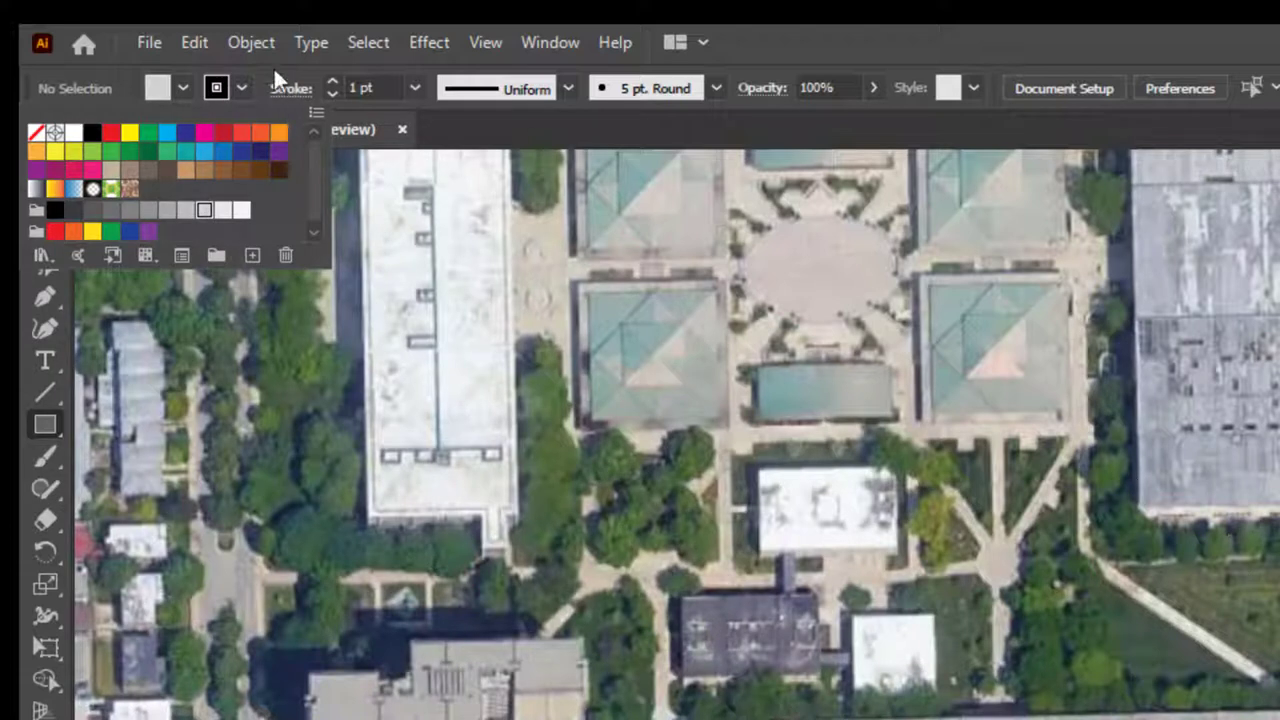
left_click(241, 88)
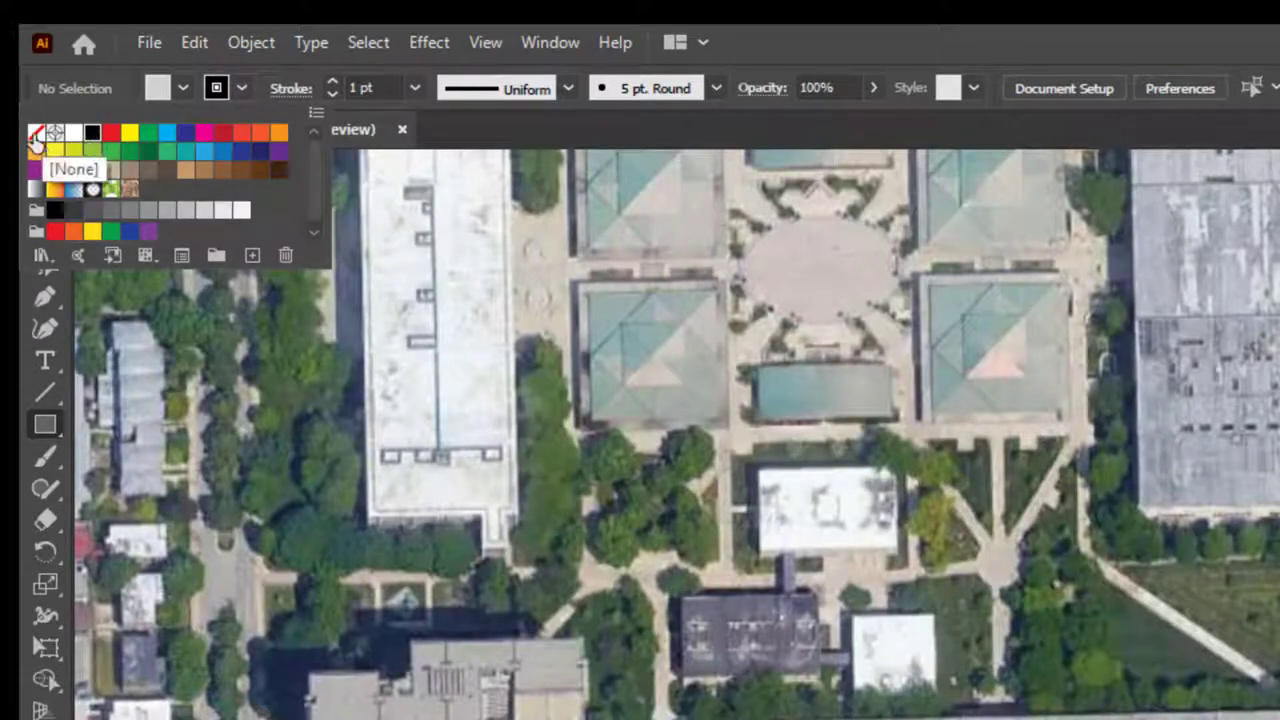
left_click(35, 136)
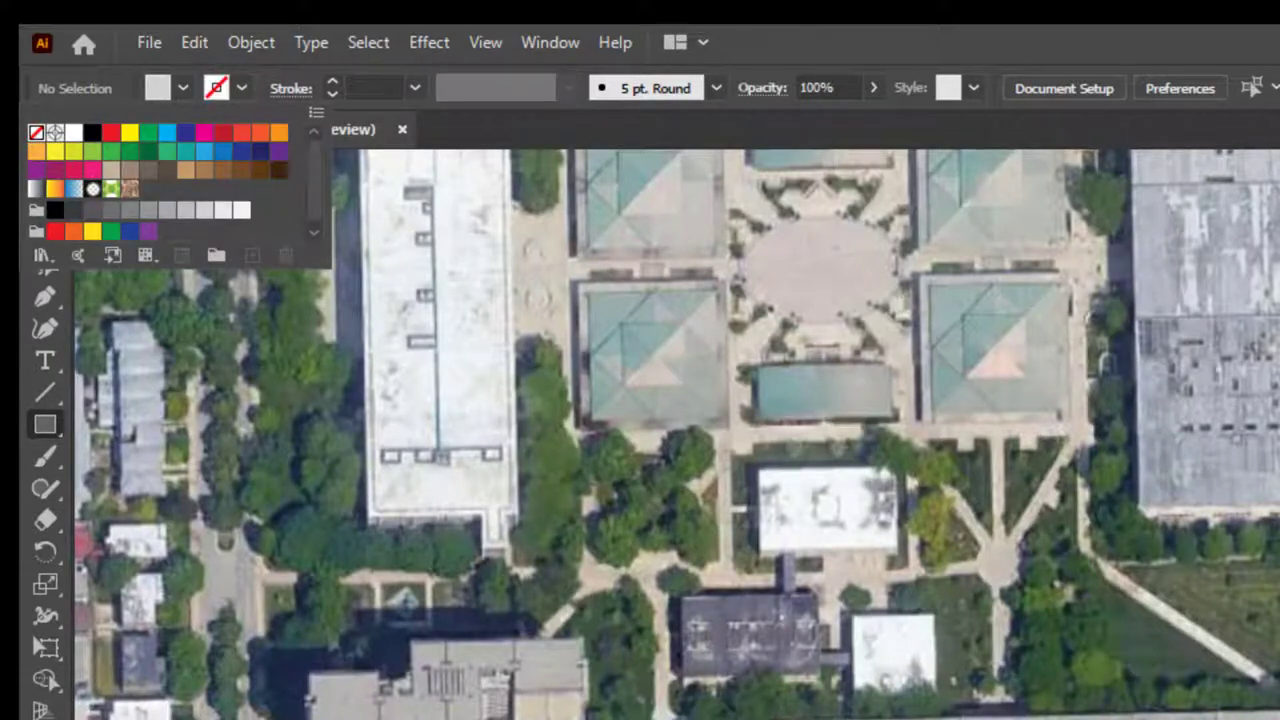
key("Escape")
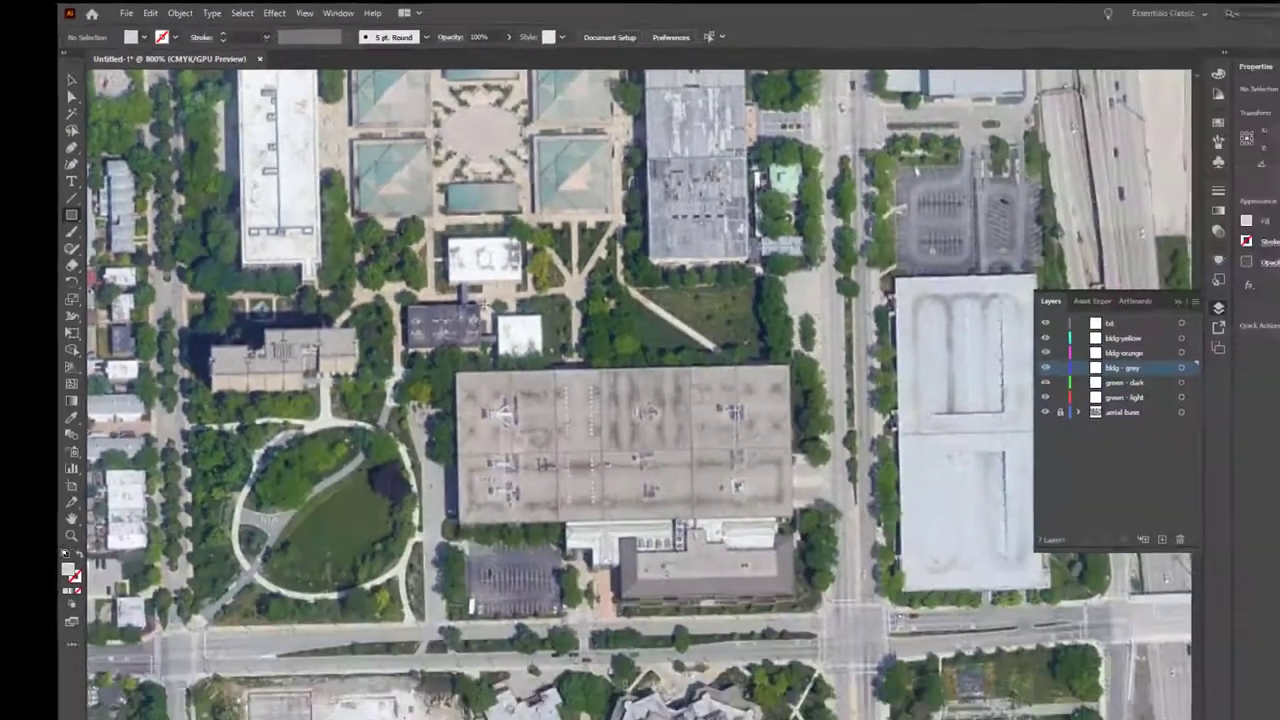
- Draw a grey rectangle over the building above the large roof and nudge it into alignment
left_click_drag(458, 192, 790, 306)
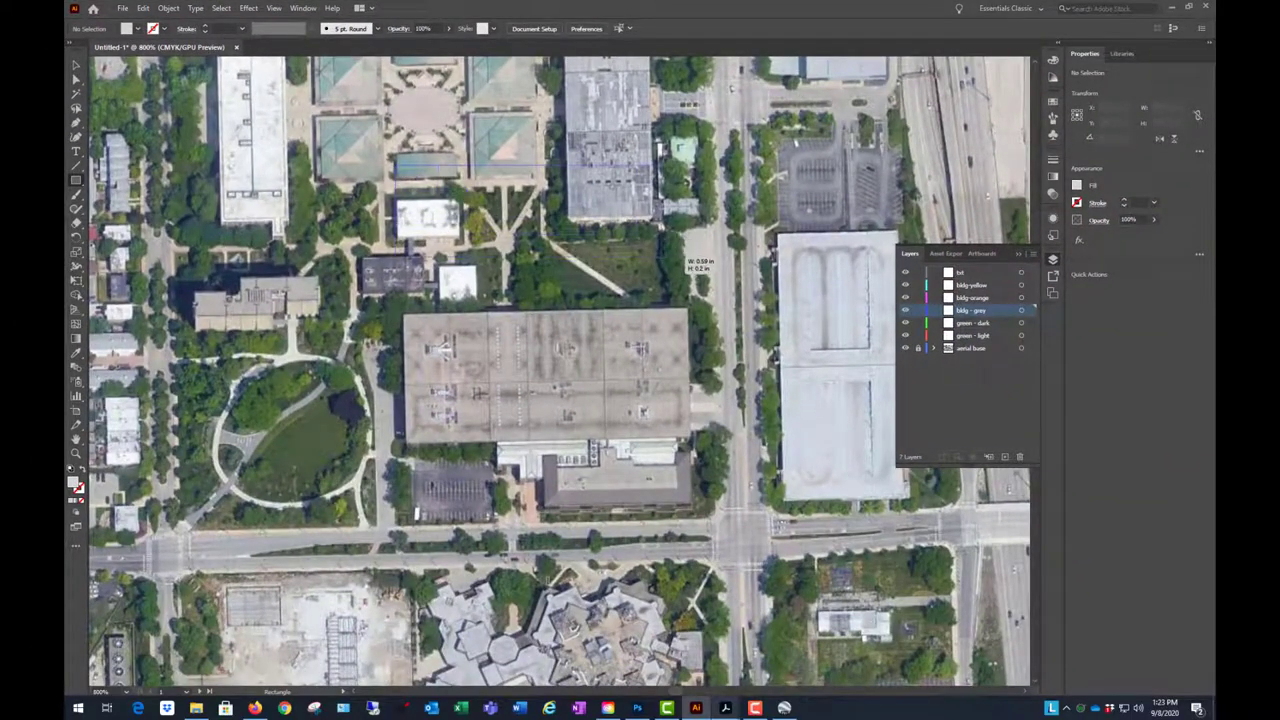
left_click_drag(668, 256, 686, 292)
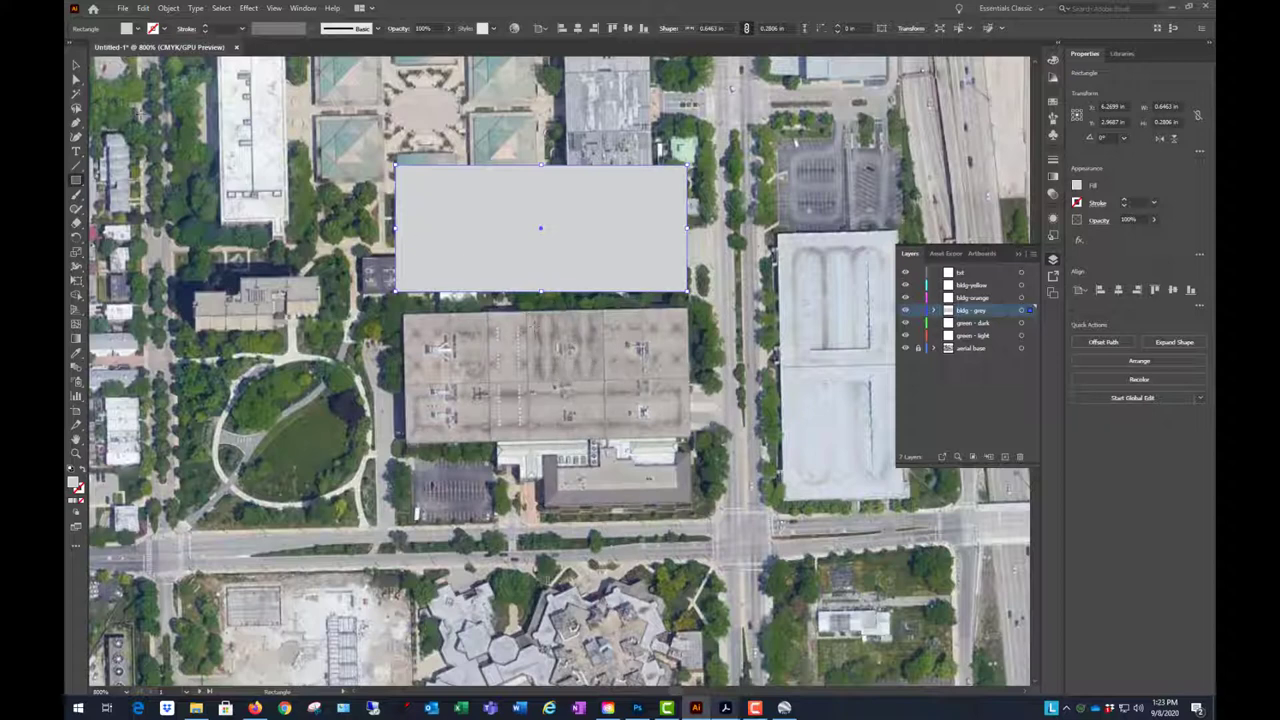
left_click(76, 65)
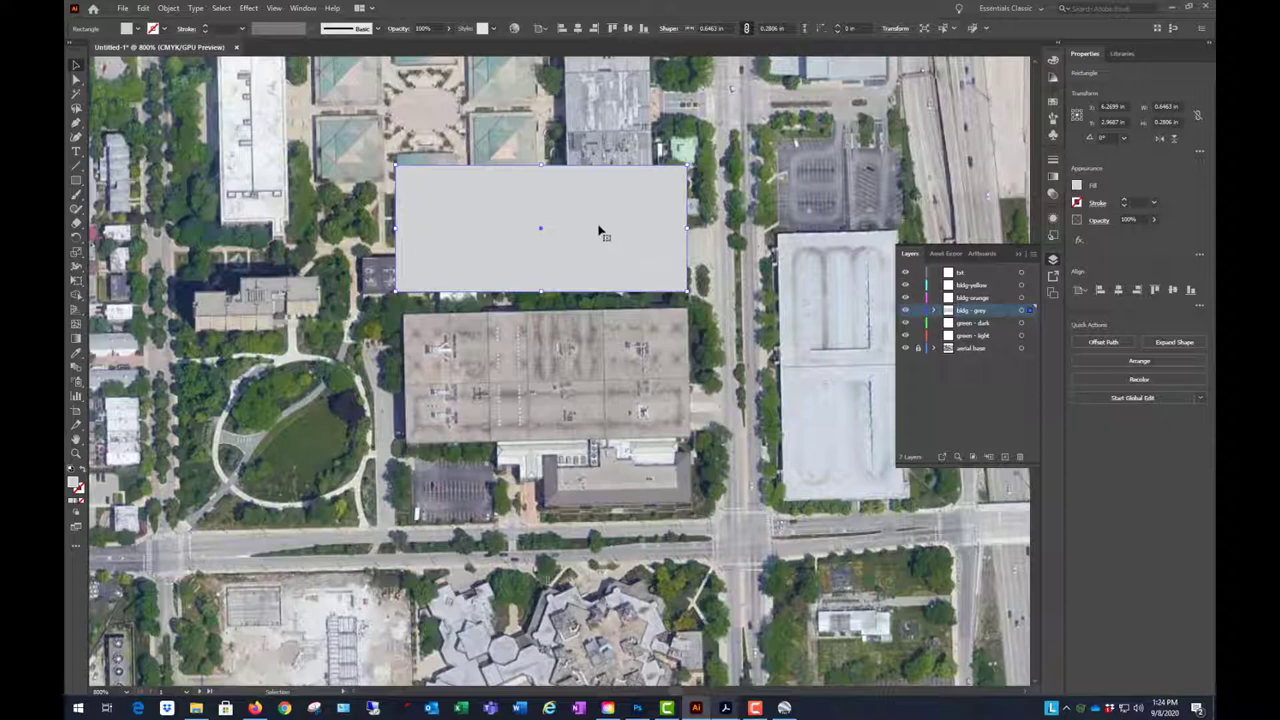
left_click_drag(614, 237, 619, 247)
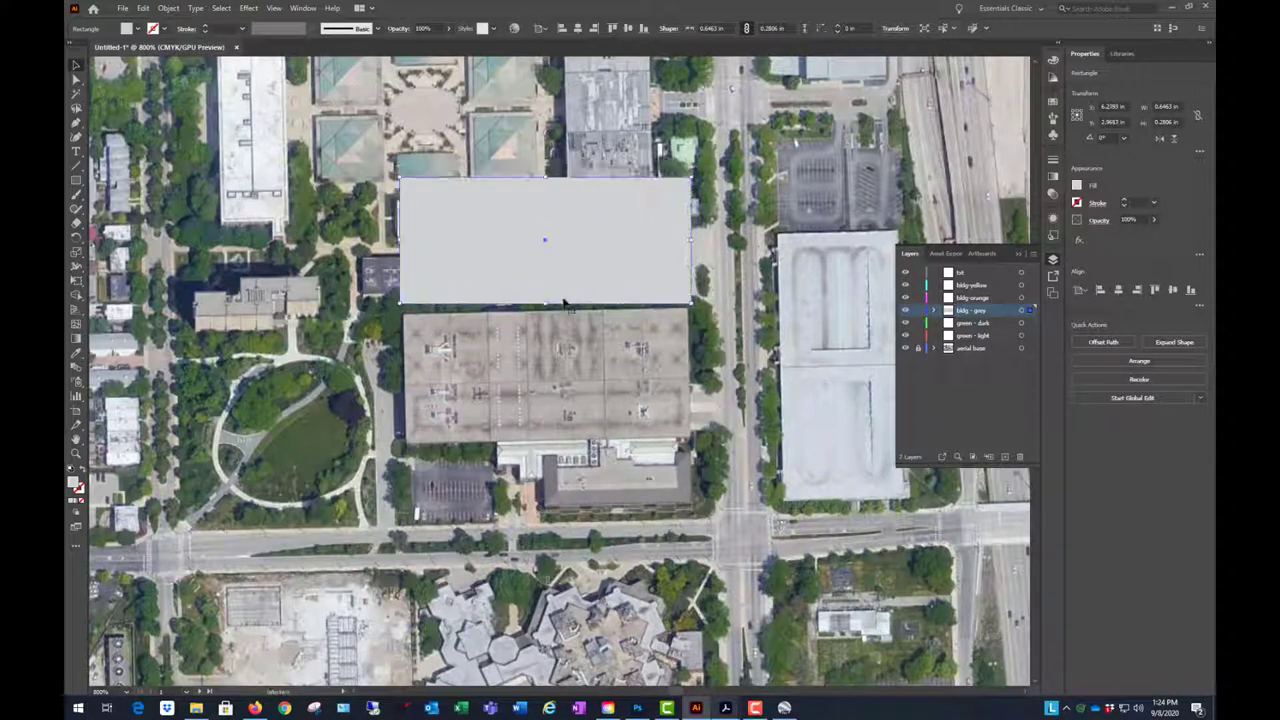
key("ctrl+equal")
scroll(676, 252, "up", 1)
scroll(597, 274, "down", 1)
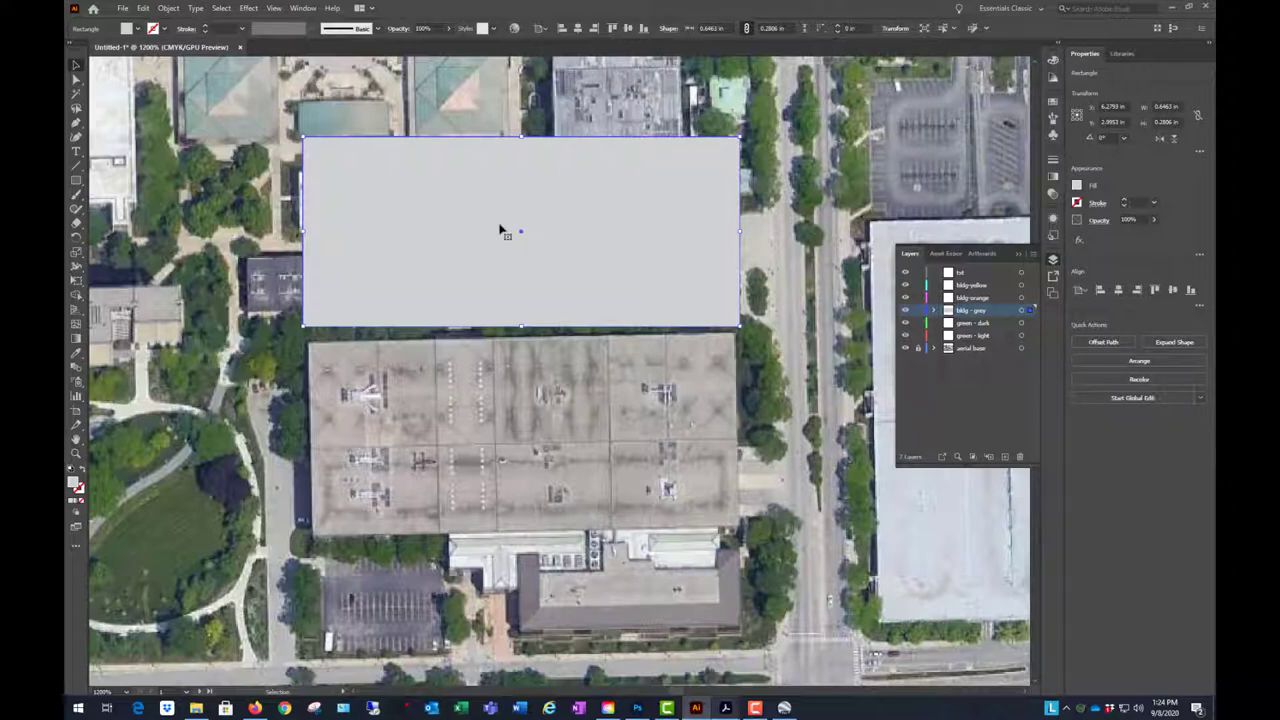
- Rotate the grey rectangle 1.25° with Object > Transform > Rotate and drag it onto the building
left_click(168, 8)
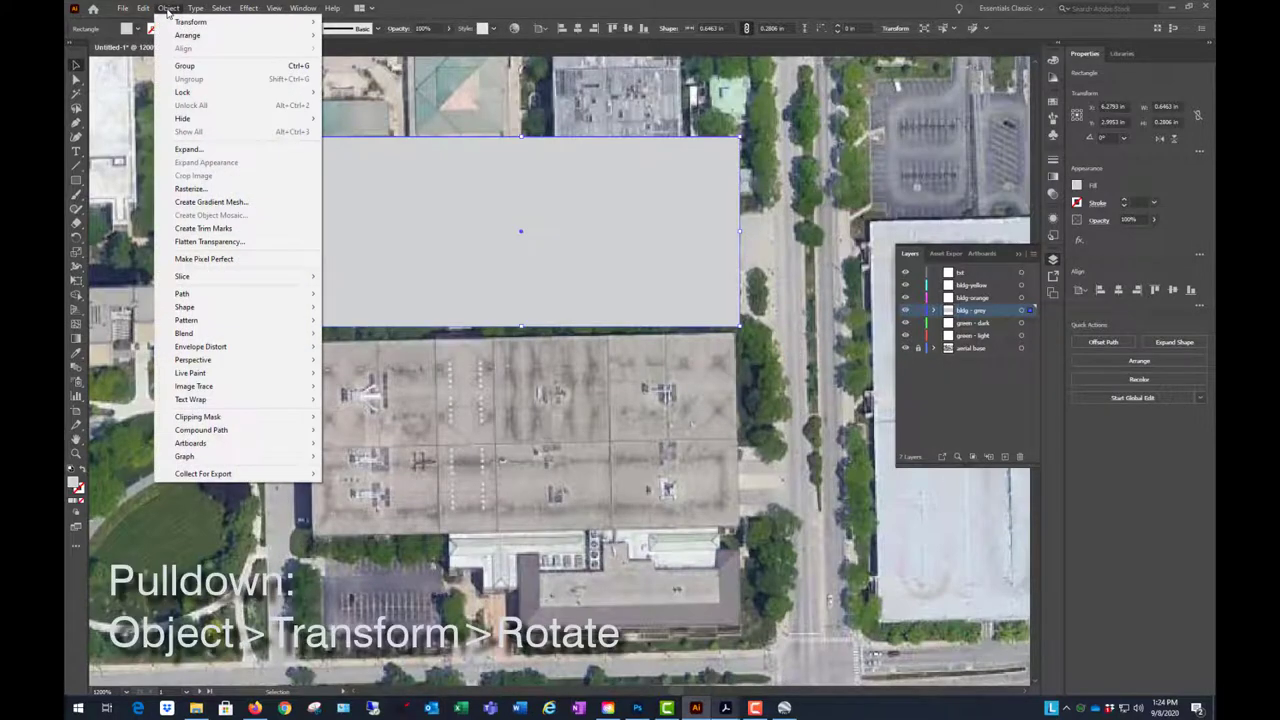
mouse_move(212, 22)
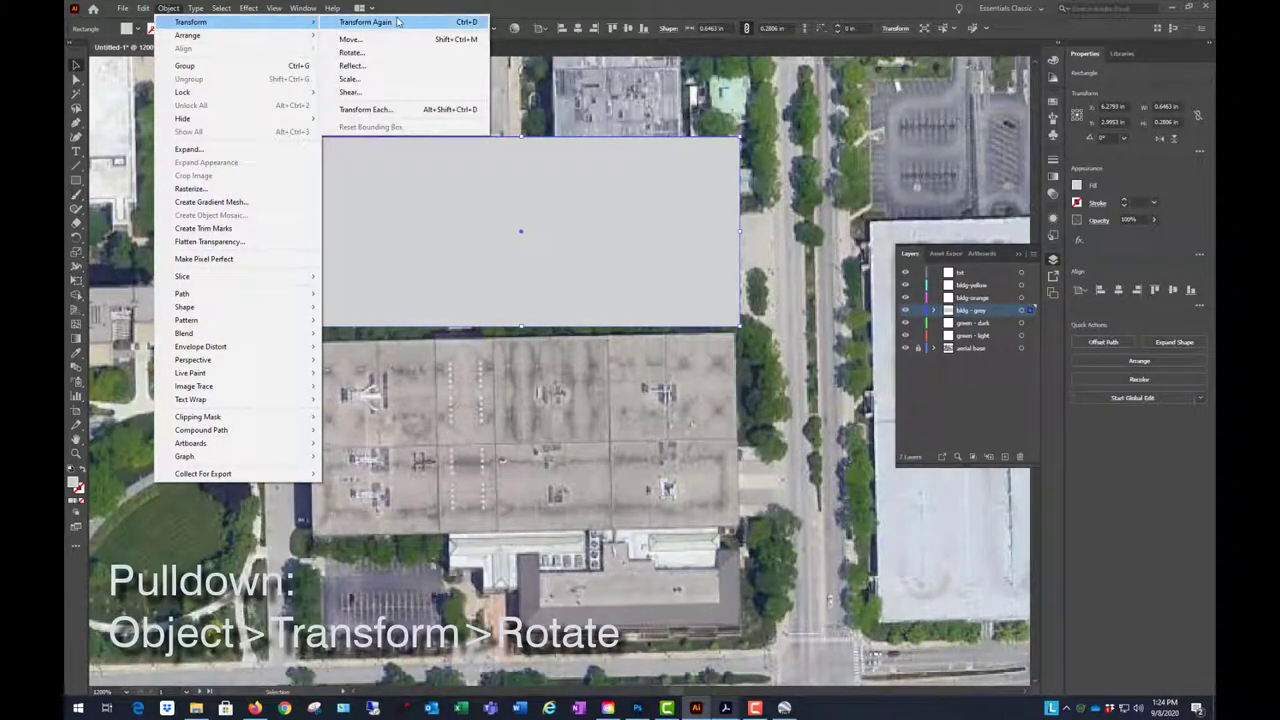
left_click(351, 52)
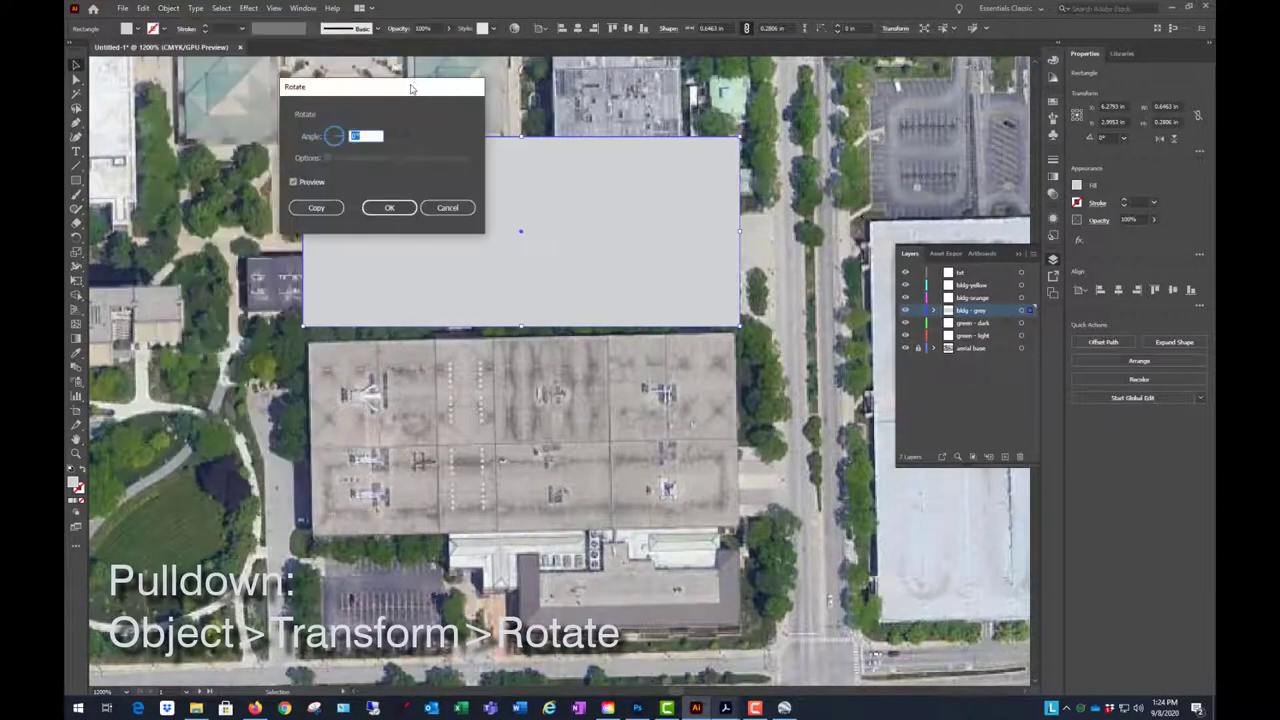
left_click_drag(382, 92, 877, 199)
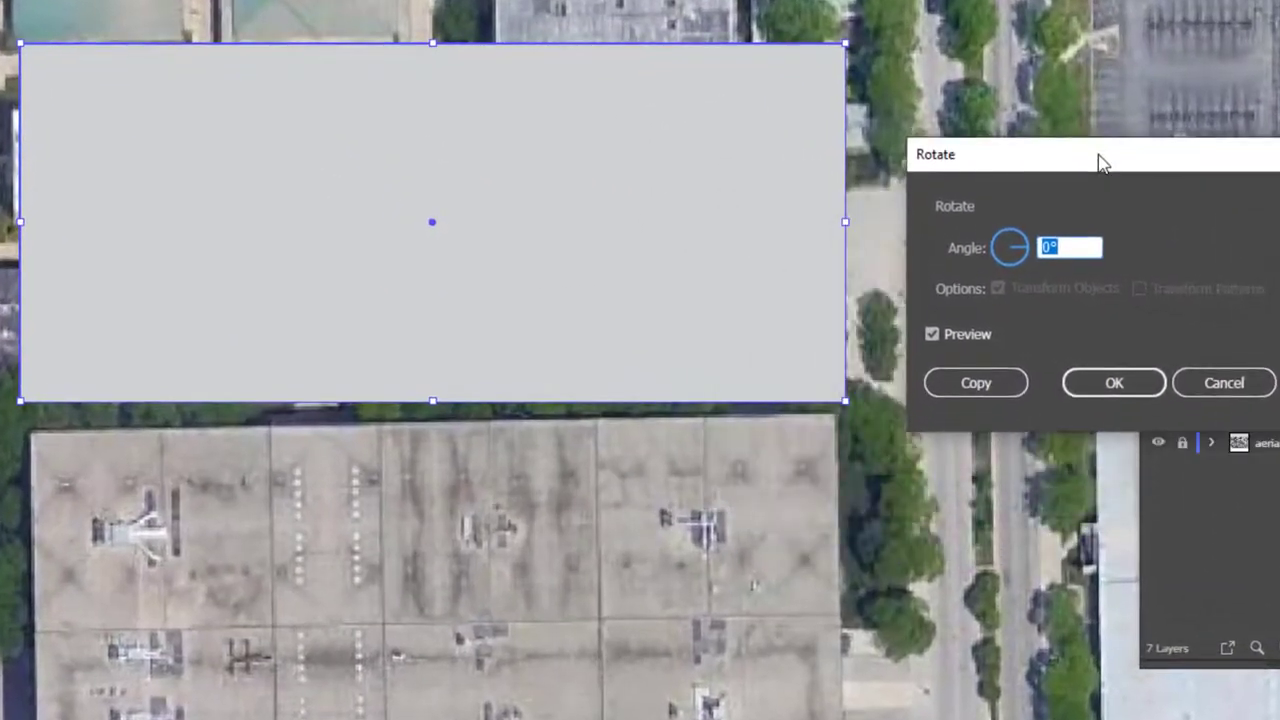
left_click_drag(1100, 163, 1086, 90)
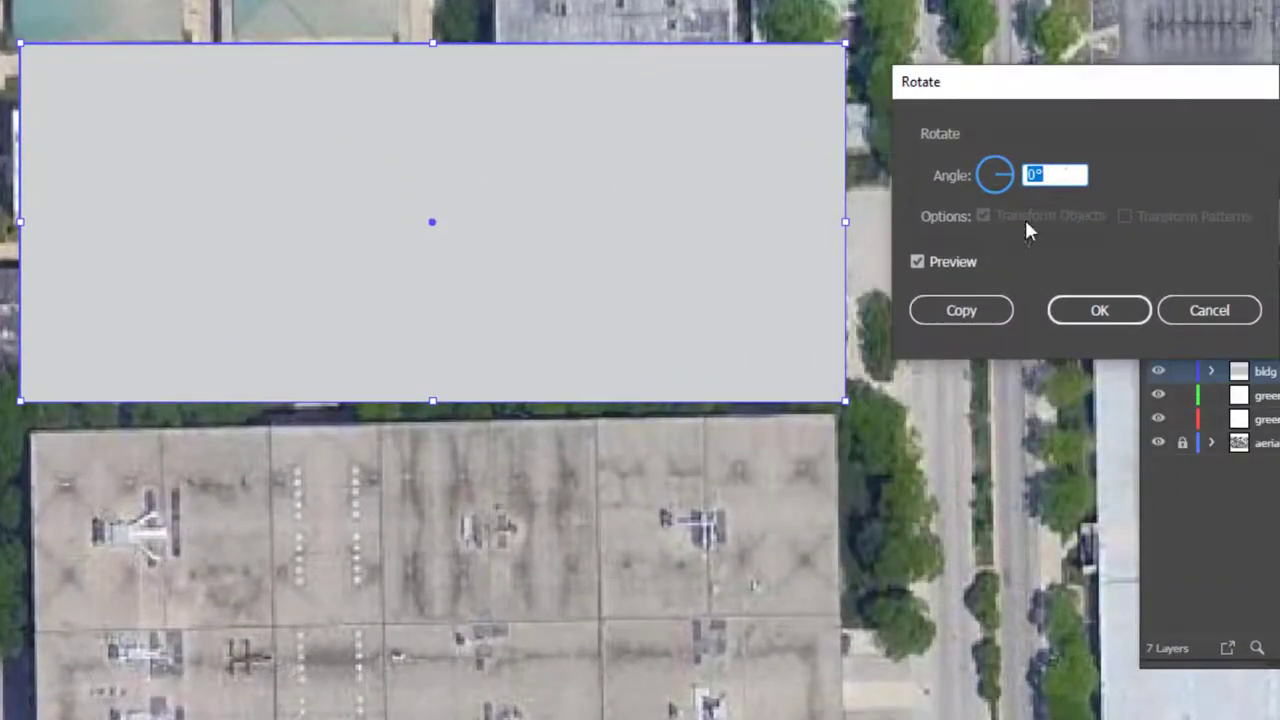
left_click(1058, 174)
double_click(1060, 174)
type("1.25")
left_click(917, 262)
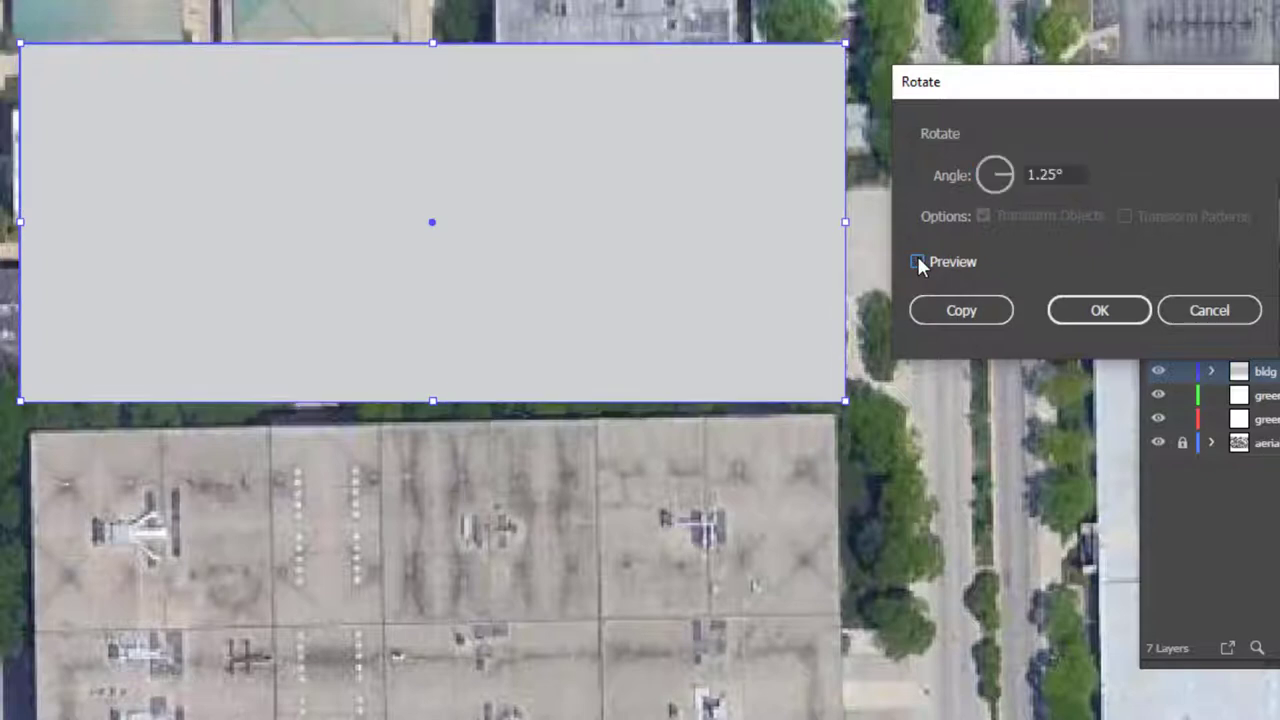
left_click(917, 262)
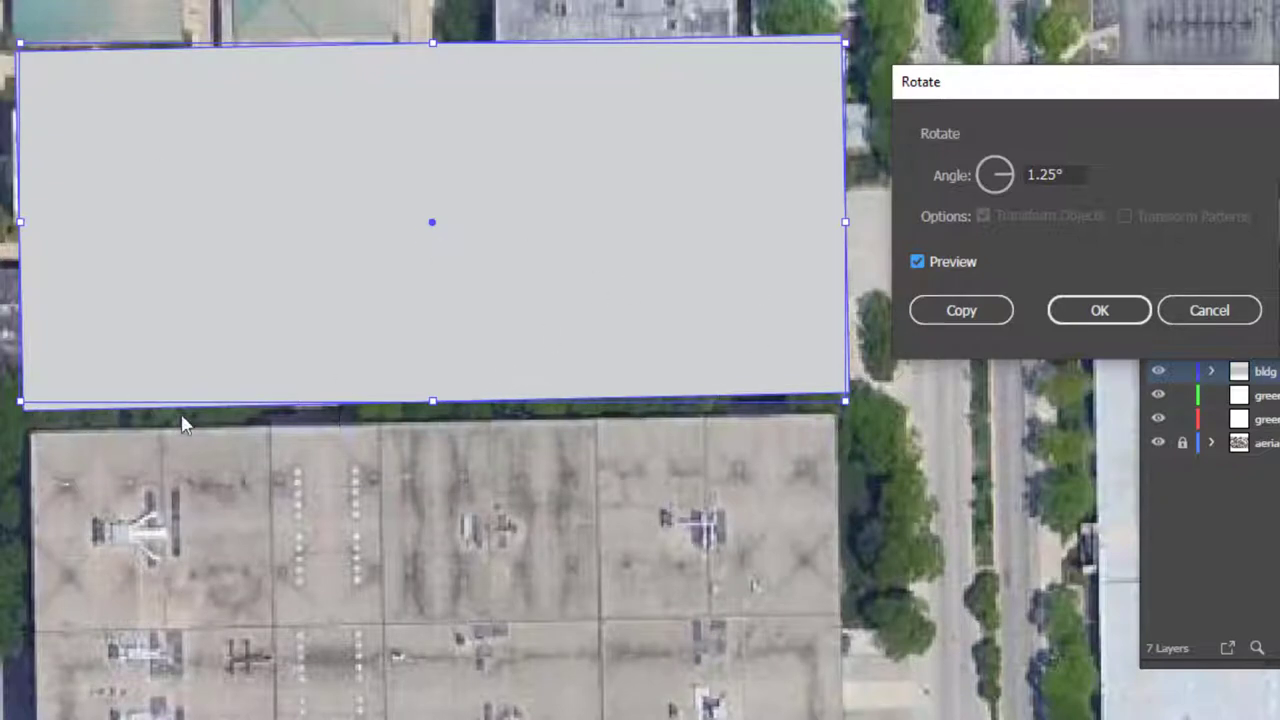
left_click(1100, 311)
mouse_move(606, 297)
left_mouse_down()
mouse_move(607, 285)
mouse_move(605, 306)
left_mouse_up()
left_click_drag(526, 286, 546, 654)
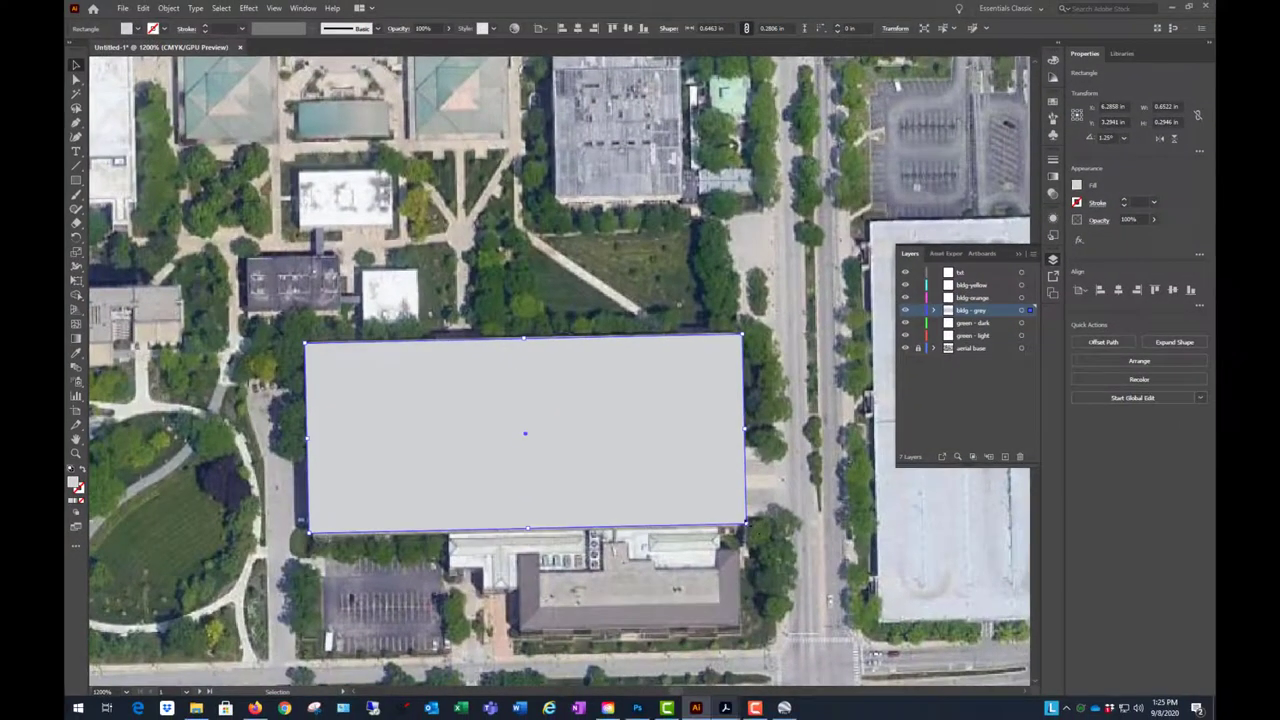
- Narrow the grey rectangle from its right side and move it up-left over the building
left_click_drag(760, 533, 732, 493)
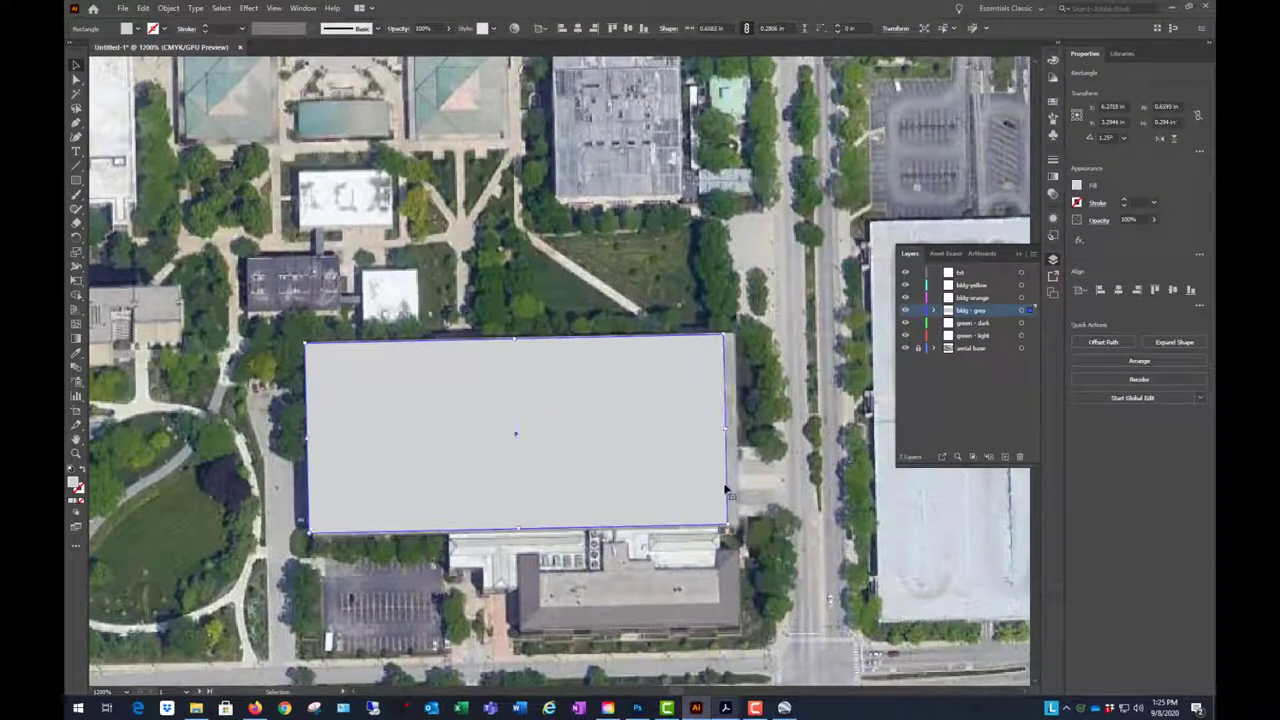
left_click_drag(600, 402, 712, 274)
scroll(345, 560, "down", 1)
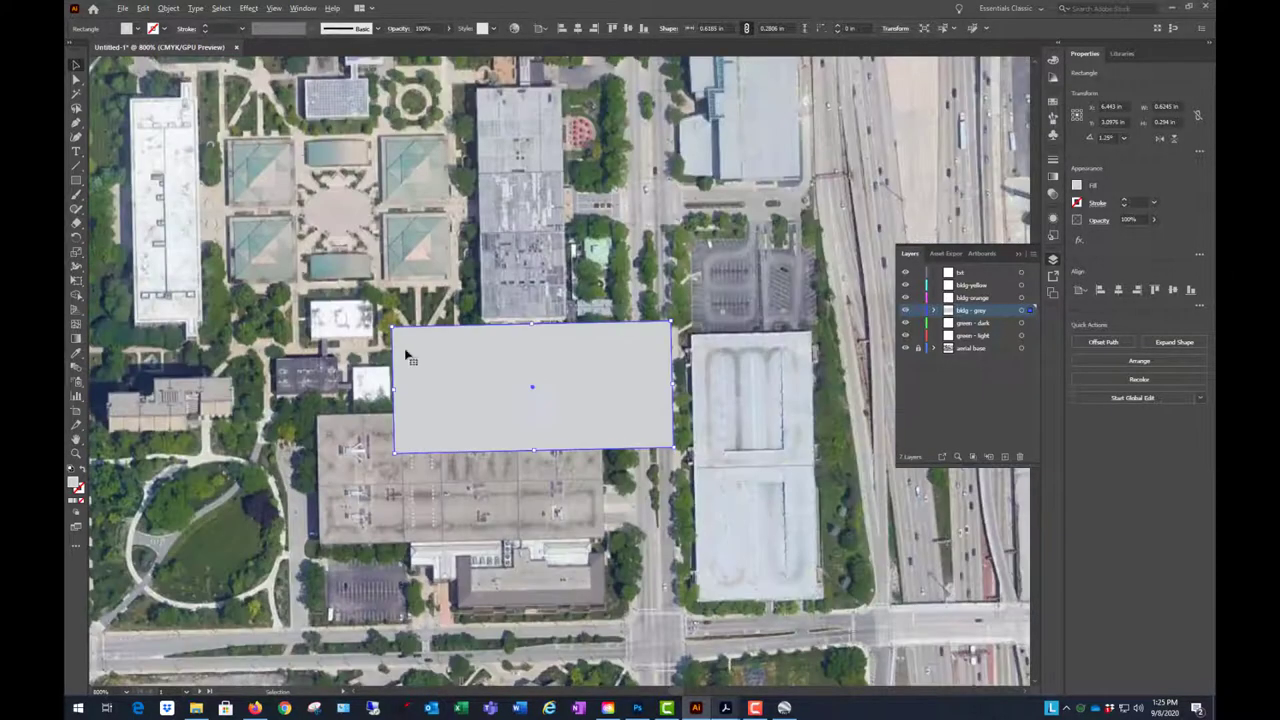
left_click_drag(471, 383, 432, 394)
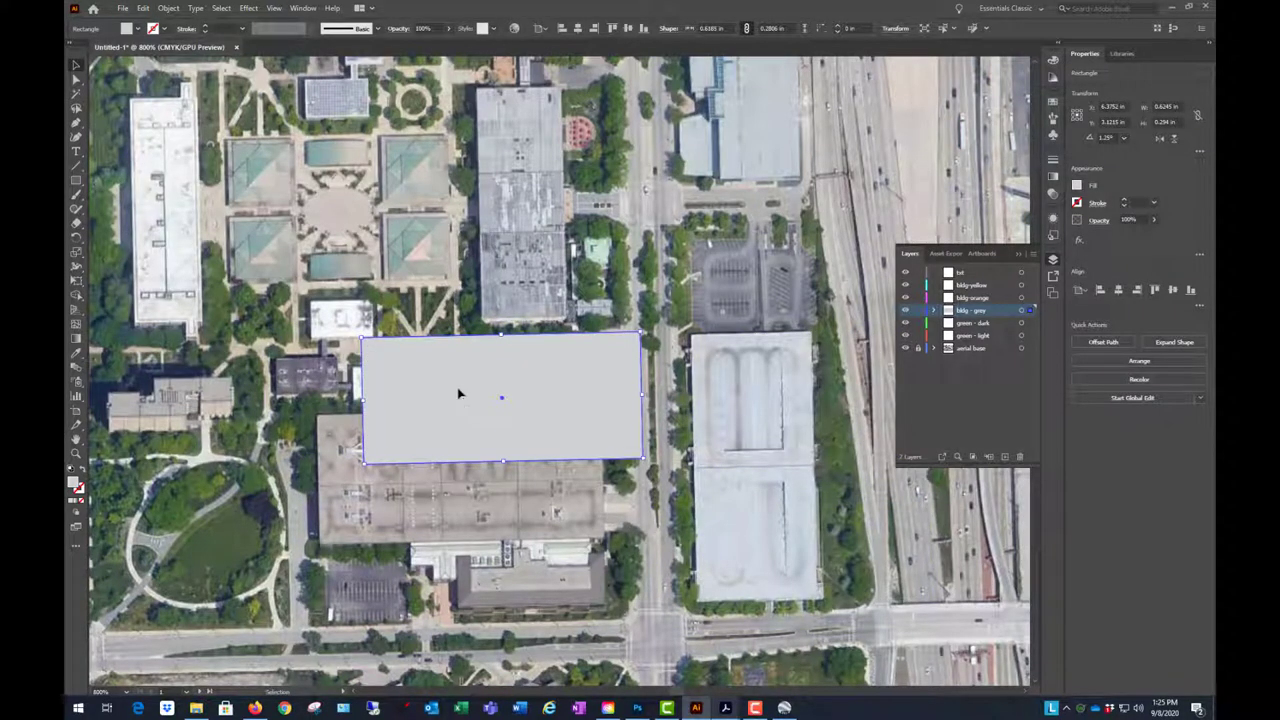
- Delete the grey rectangle and zoom out to view the whole artboard
key("Delete")
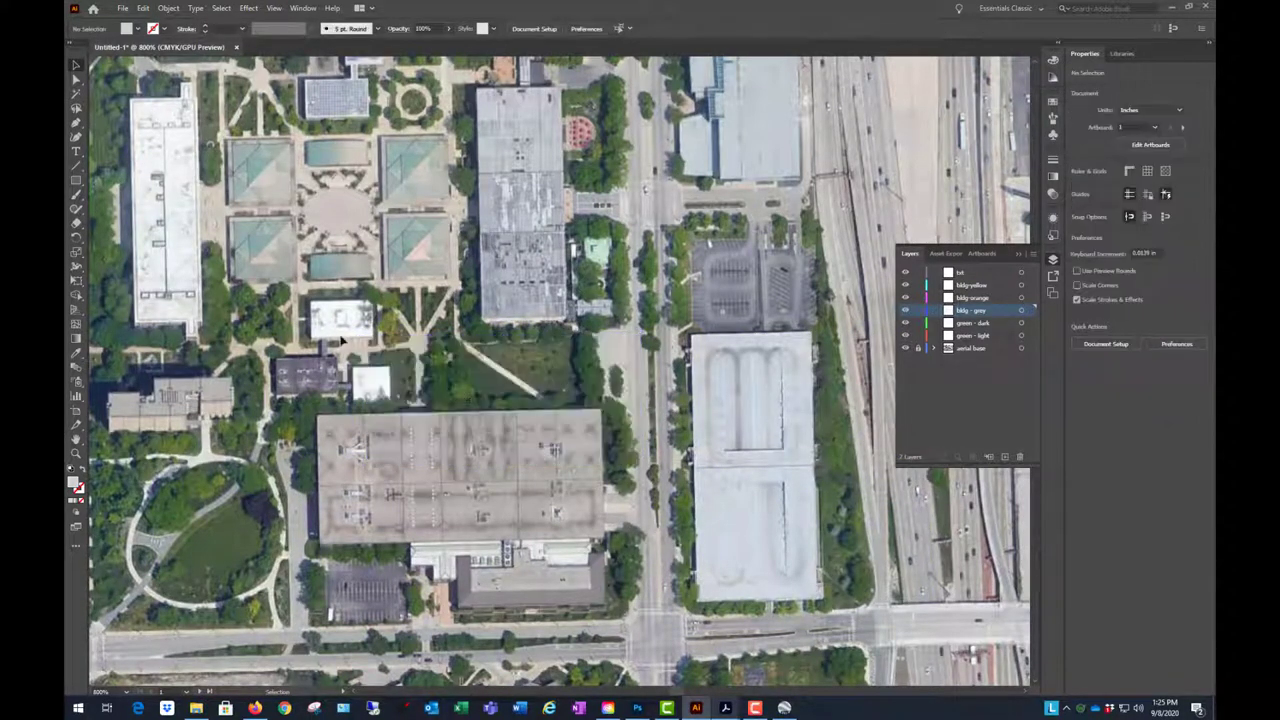
scroll(340, 342, "down", 4)
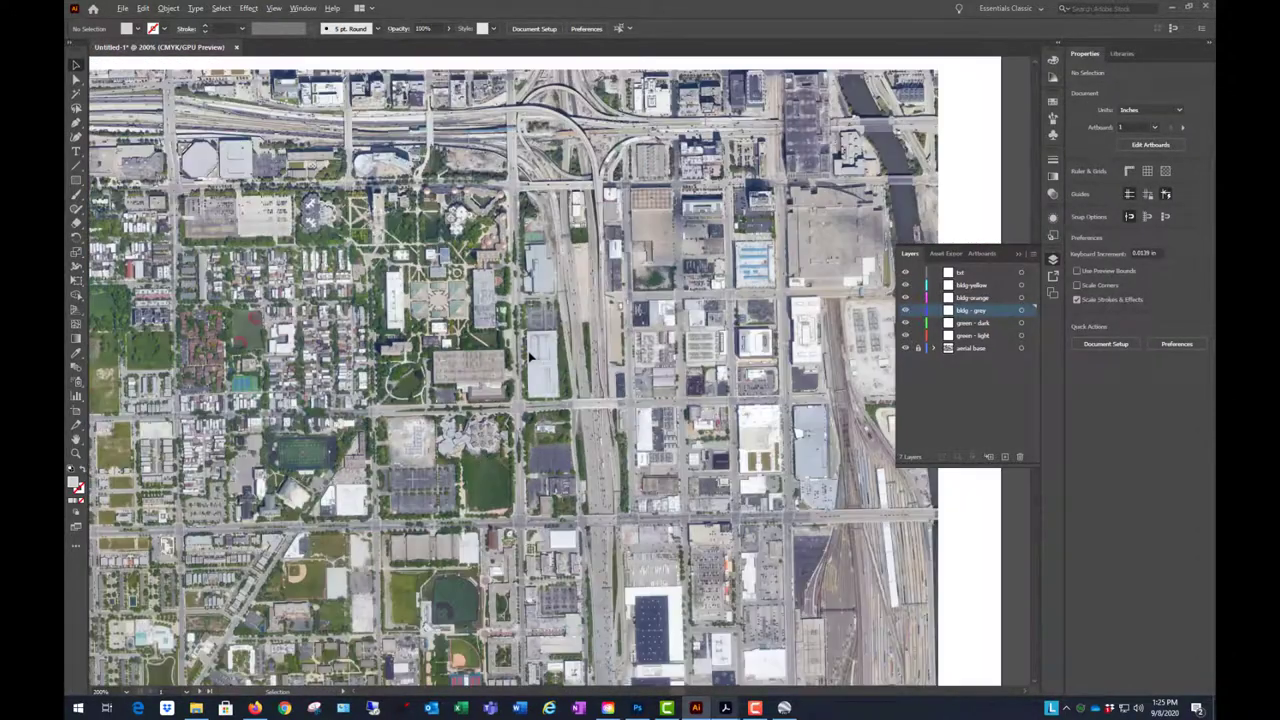
scroll(580, 285, "down", 2)
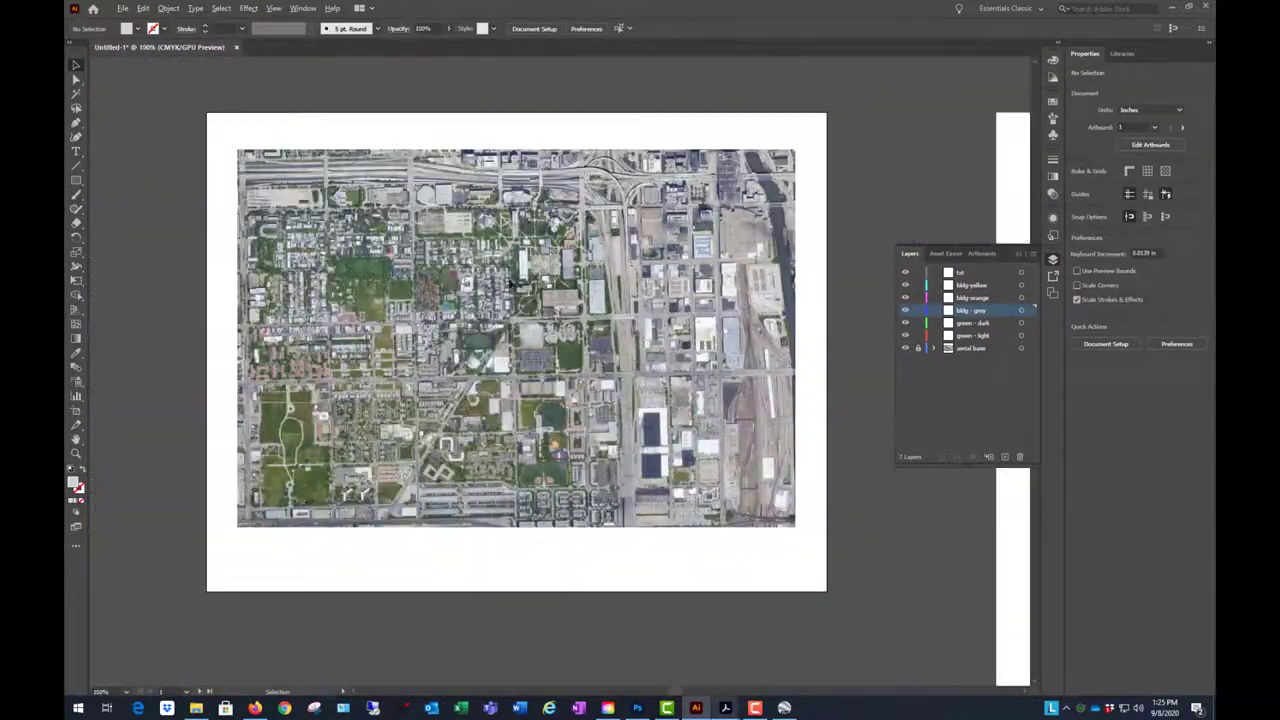
scroll(517, 289, "up", 2)
scroll(610, 295, "up", 4)
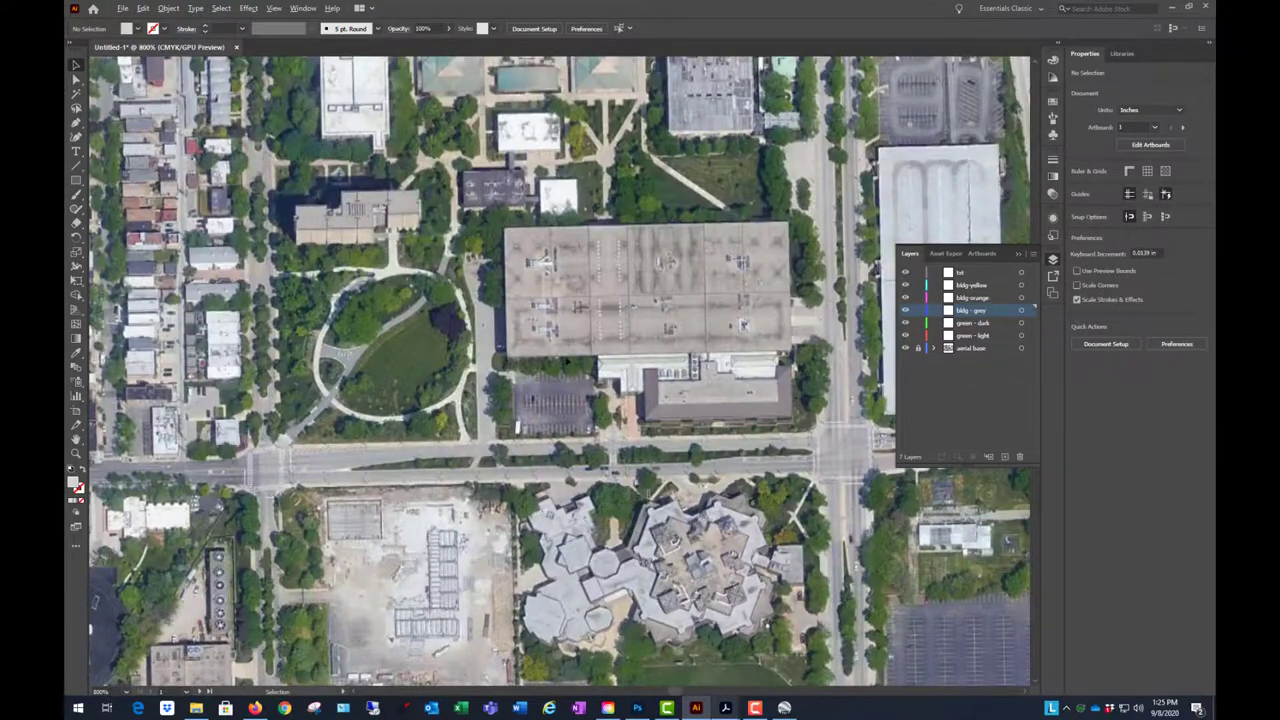
scroll(532, 312, "down", 6)
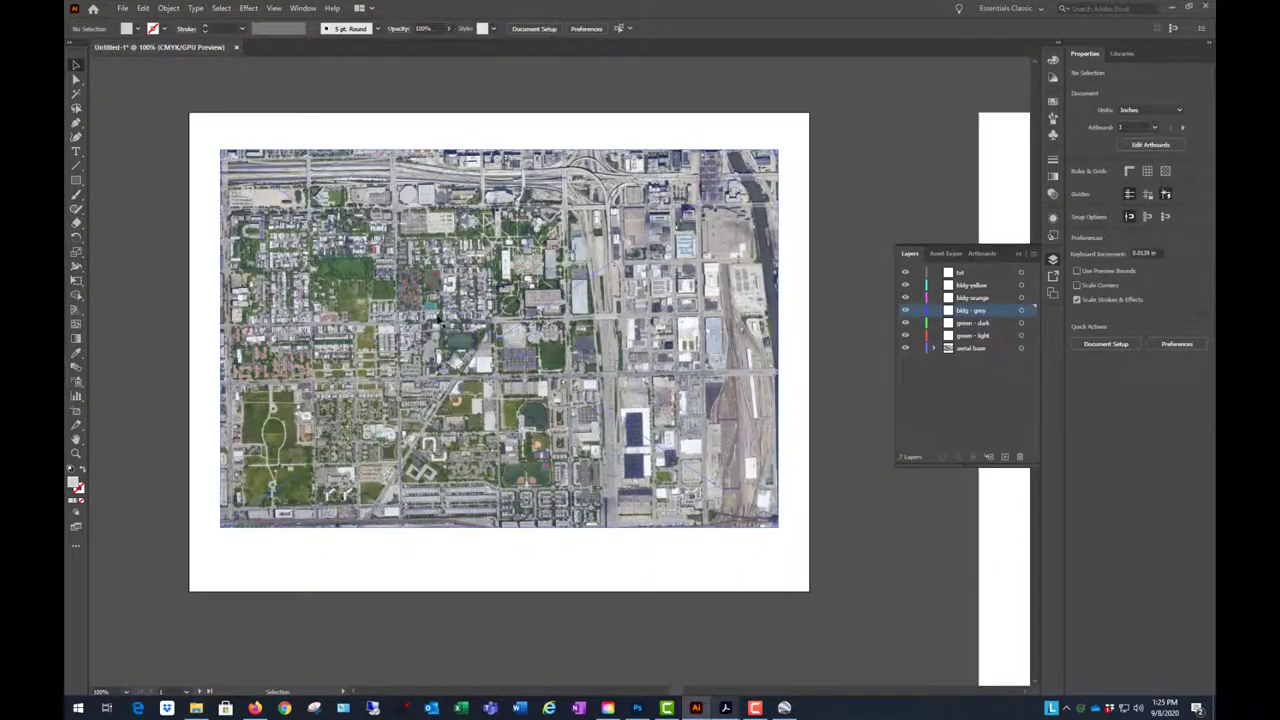
- Select the aerial image and set a -1.25° angle in Object > Transform > Rotate
left_click(449, 314)
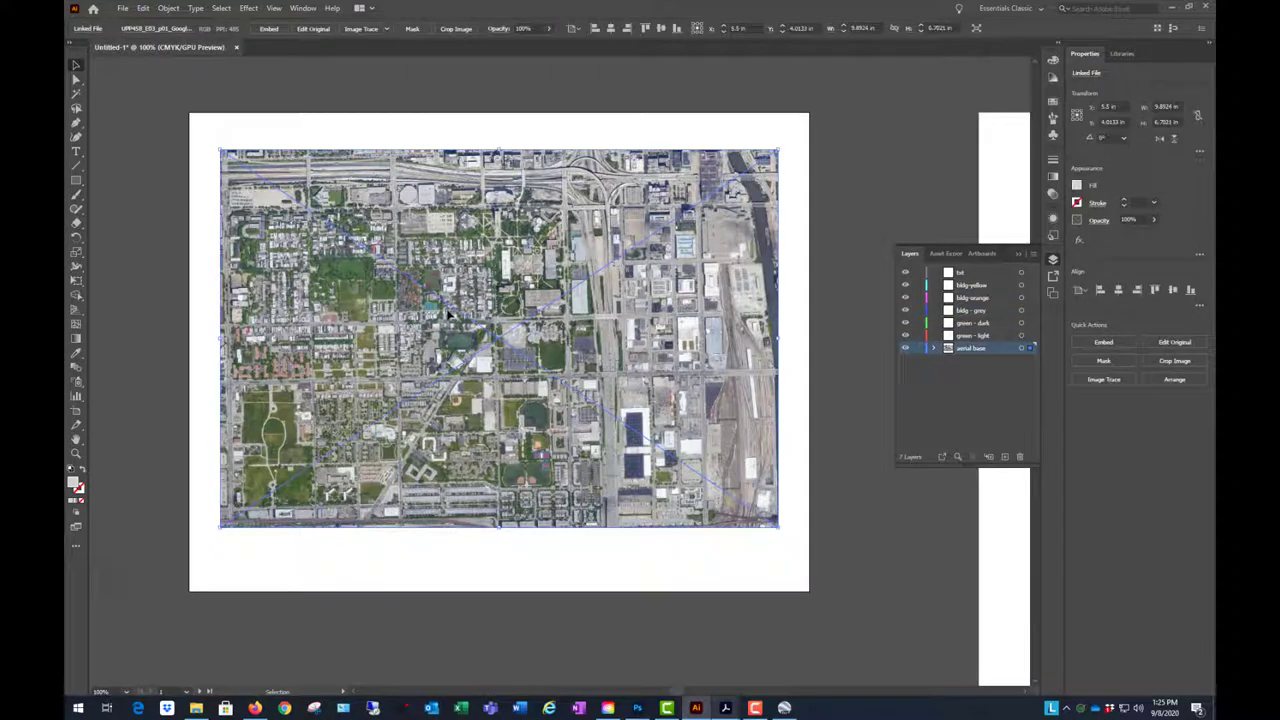
left_click(168, 8)
mouse_move(205, 22)
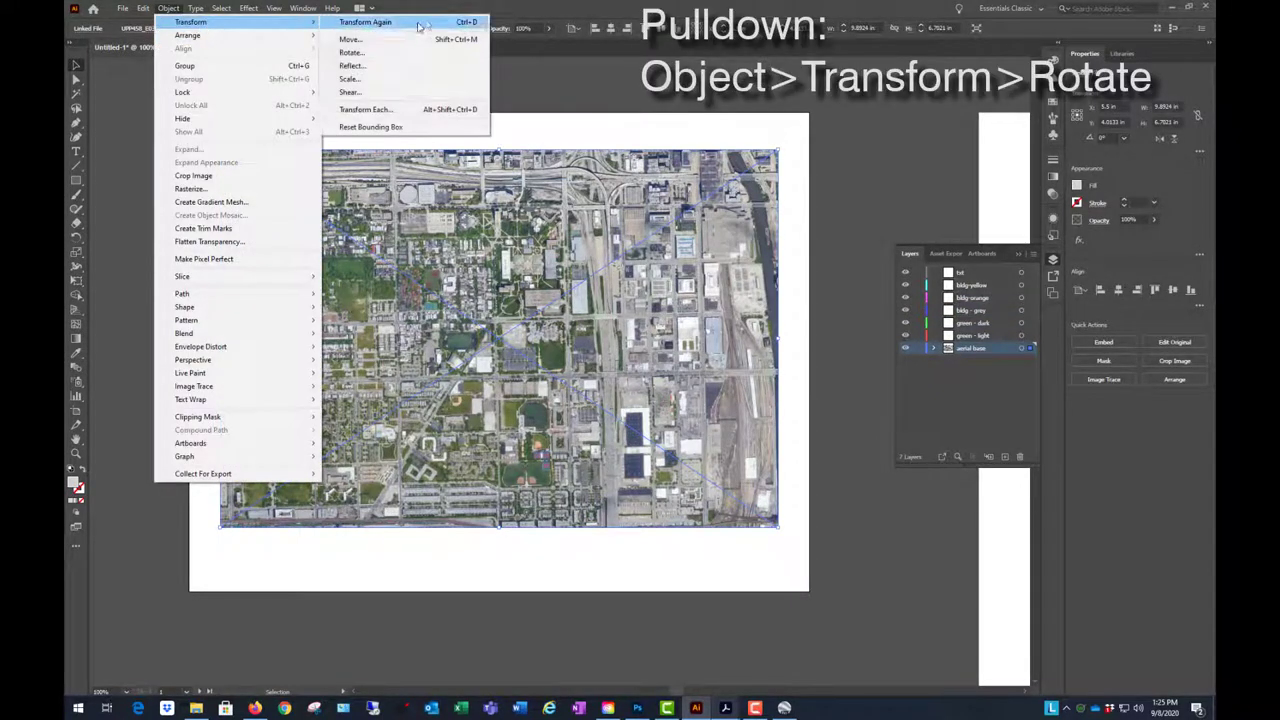
left_click(395, 52)
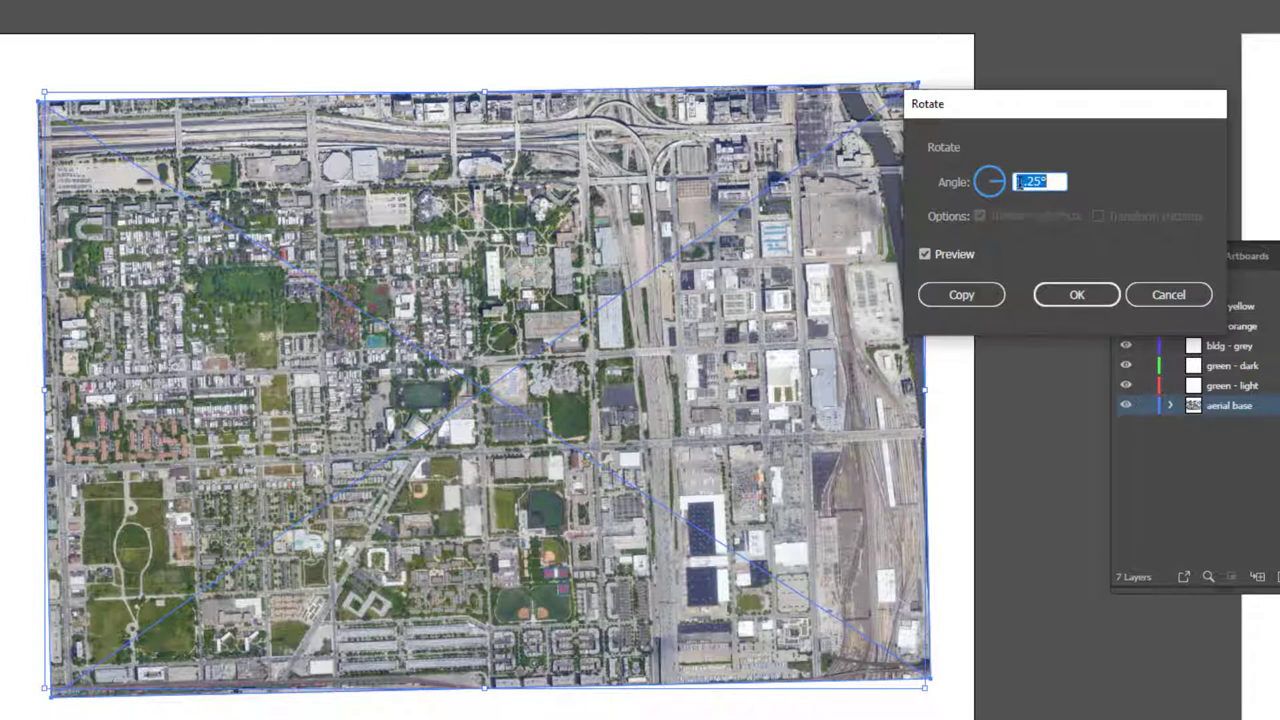
left_click(1043, 181)
type("-")
key("Tab")
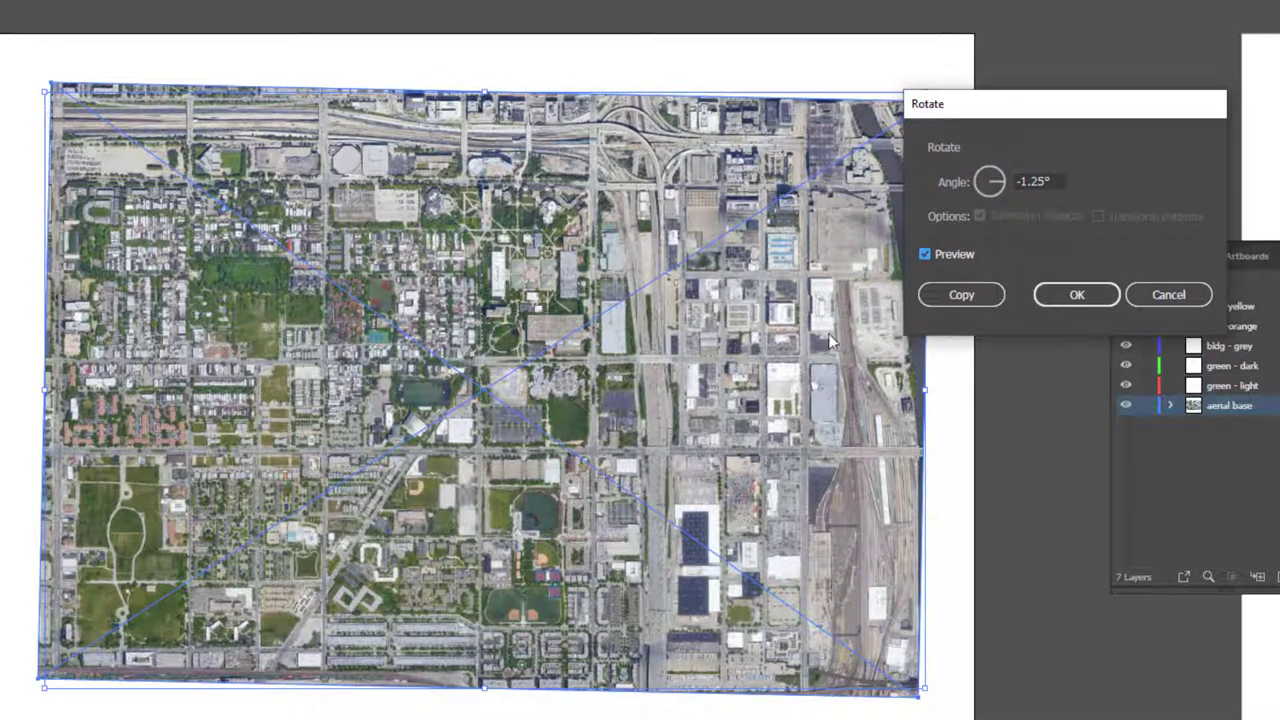
left_click_drag(1068, 106, 1095, 78)
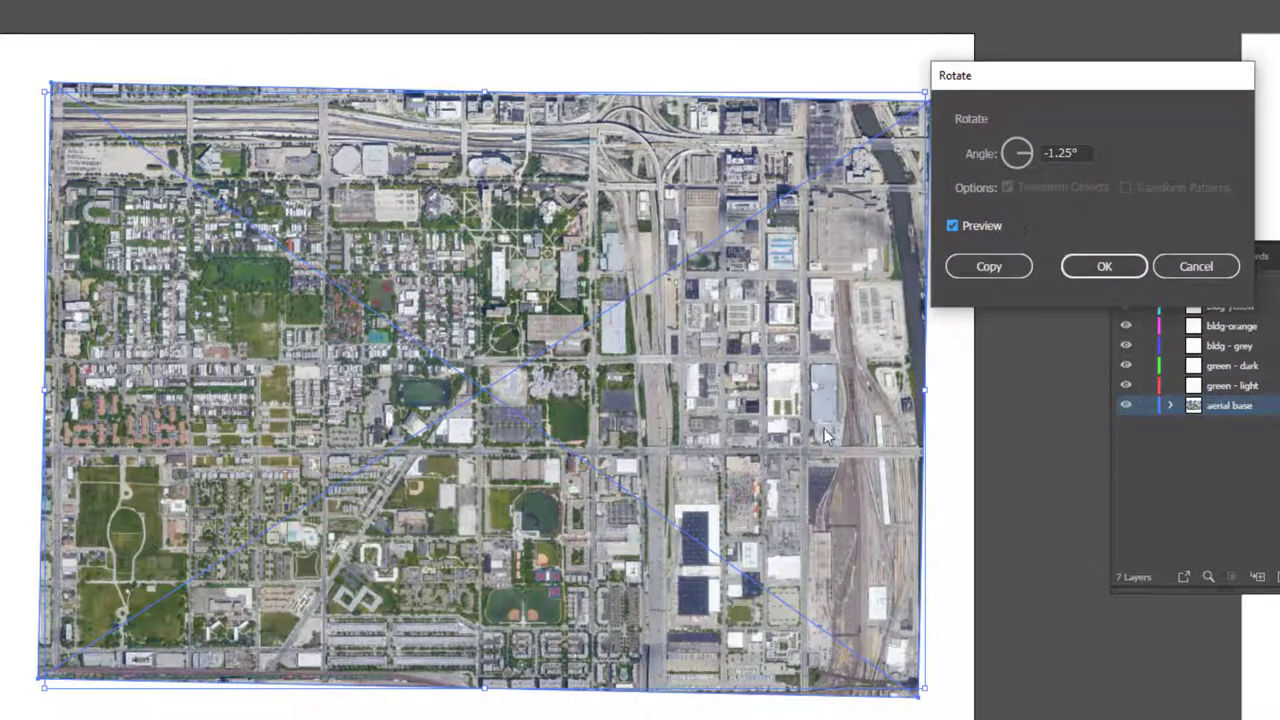
left_click(1105, 268)
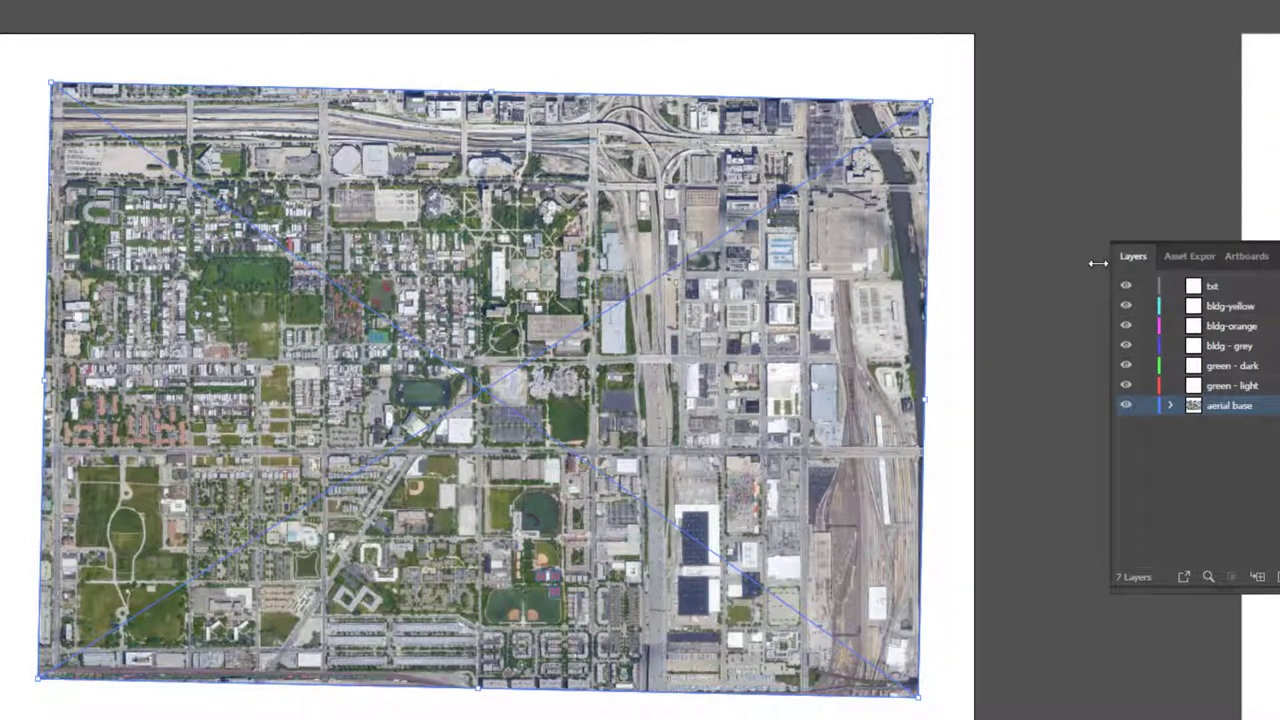
- Lock the aerial base layer and make bldg - grey the active layer
left_click(1147, 406)
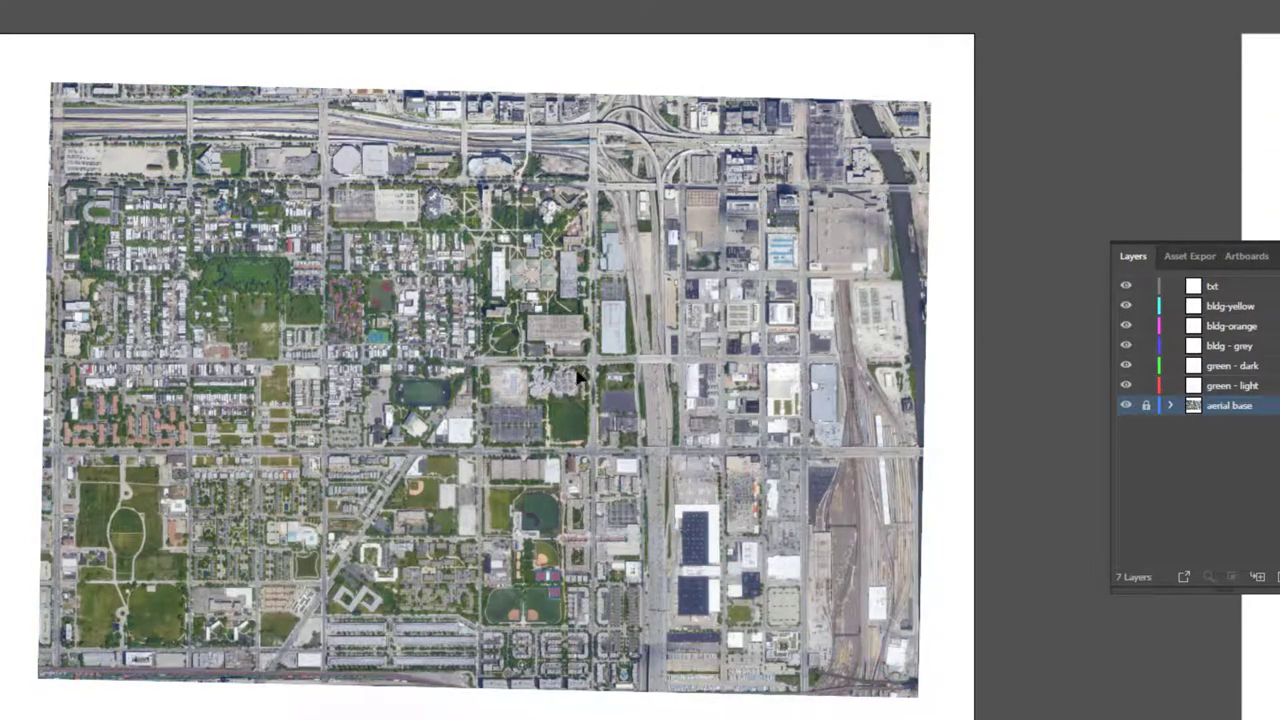
scroll(564, 344, "up", 3)
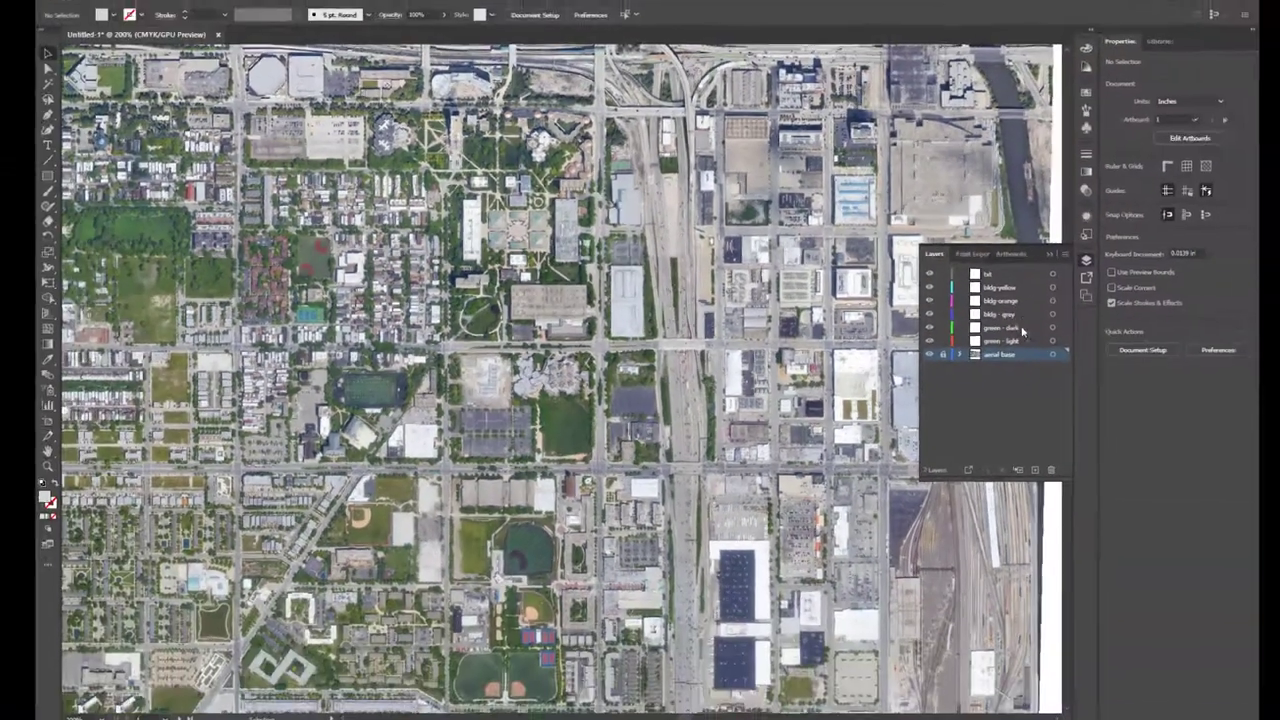
left_click(1262, 348)
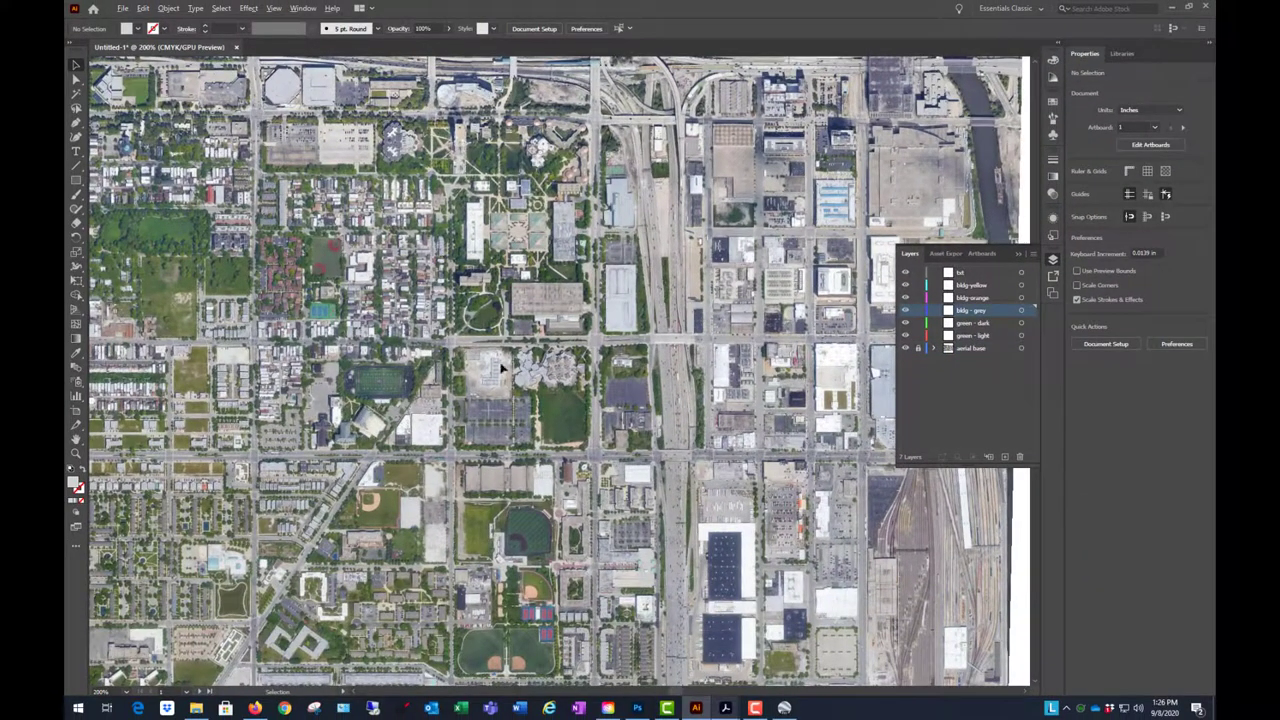
scroll(548, 290, "up", 4)
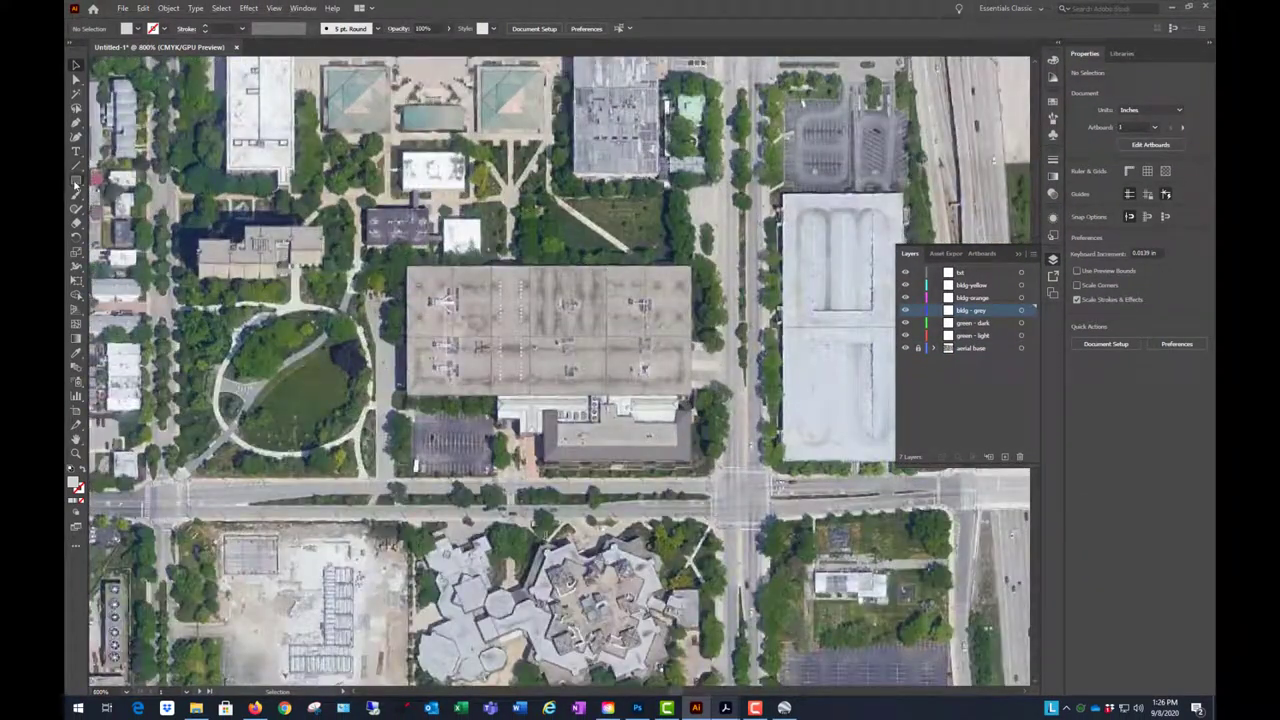
- Draw a grey rectangle covering the large building from its top-left corner
left_click(75, 182)
left_click_drag(412, 271, 684, 382)
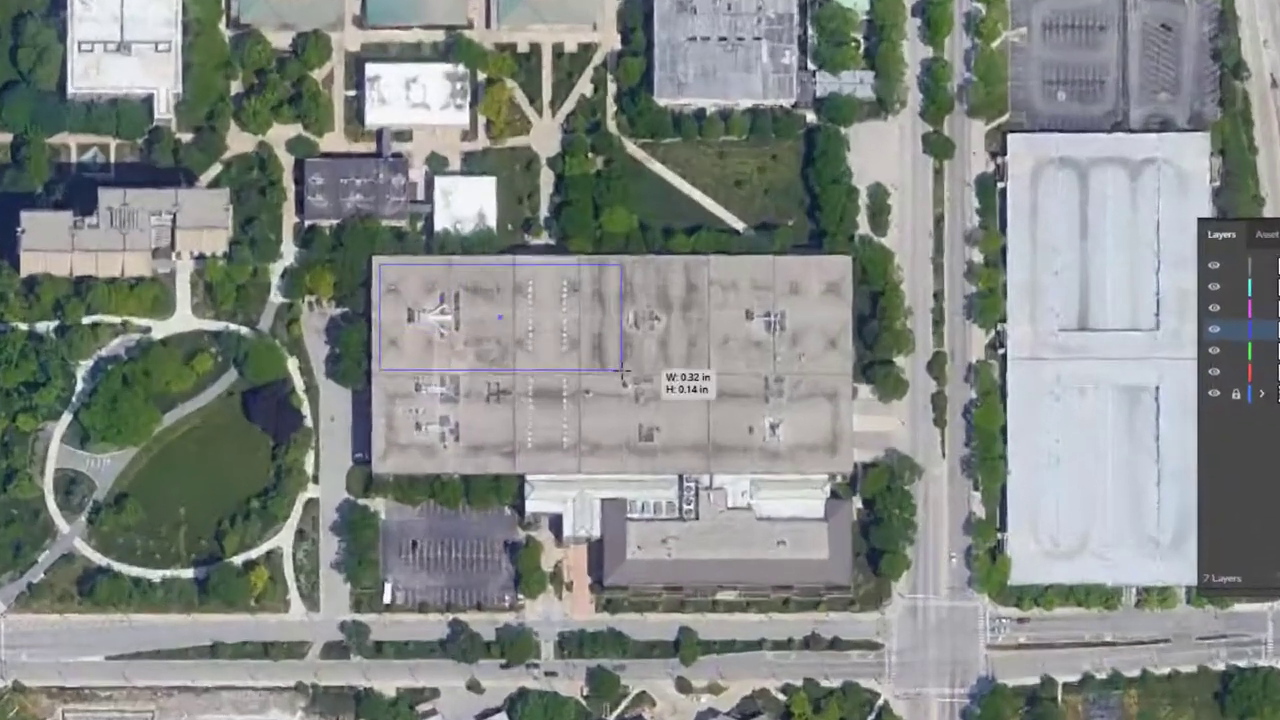
left_click_drag(962, 503, 968, 523)
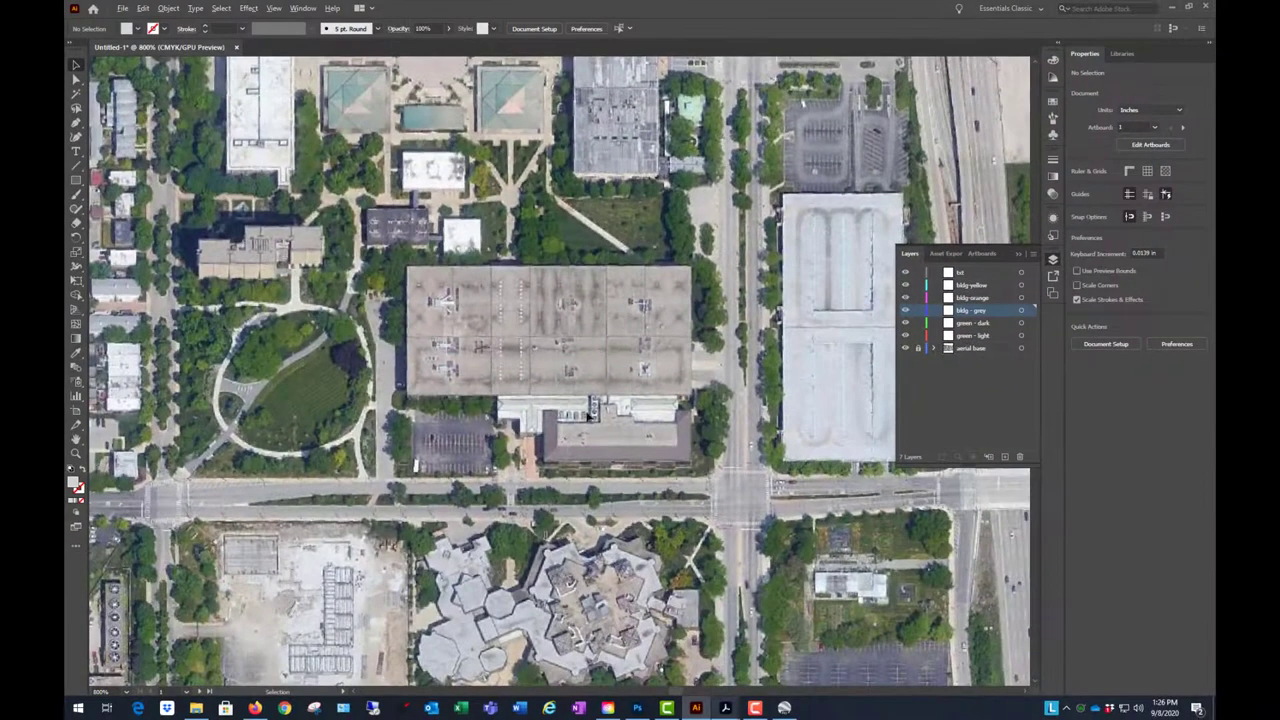
scroll(530, 430, "down", 2)
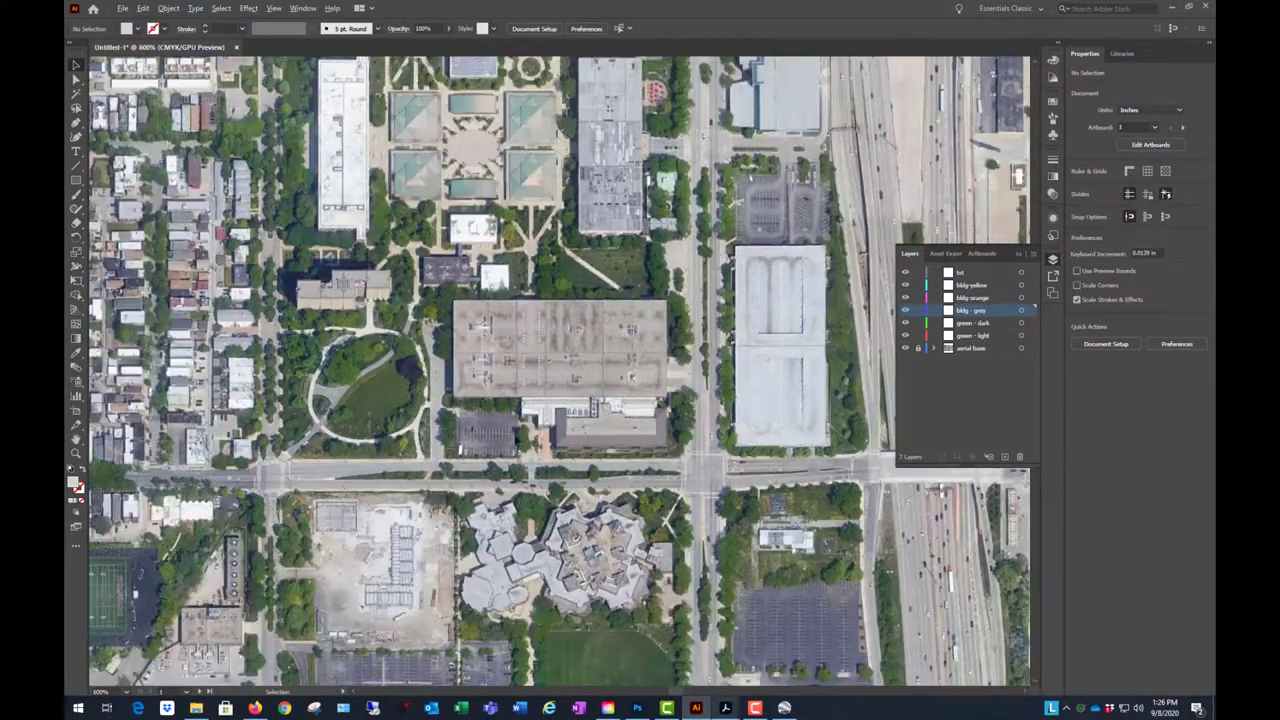
scroll(626, 380, "up", 1)
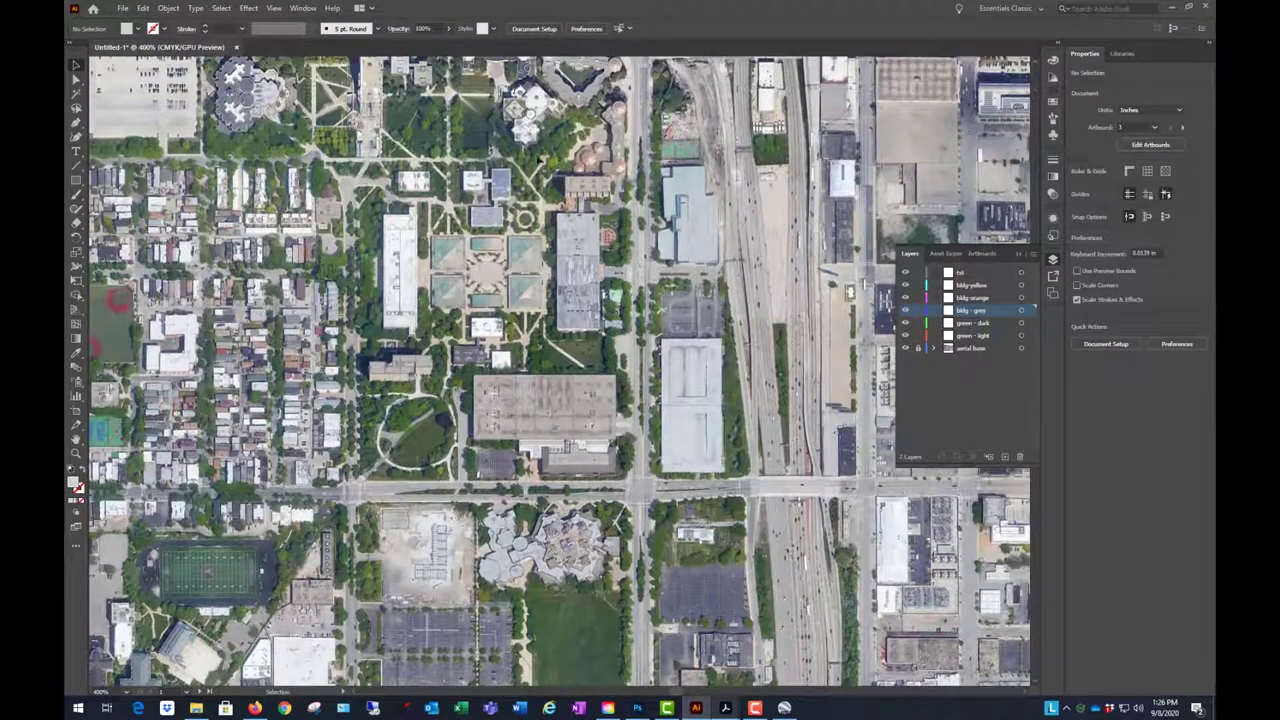
scroll(487, 287, "up", 1)
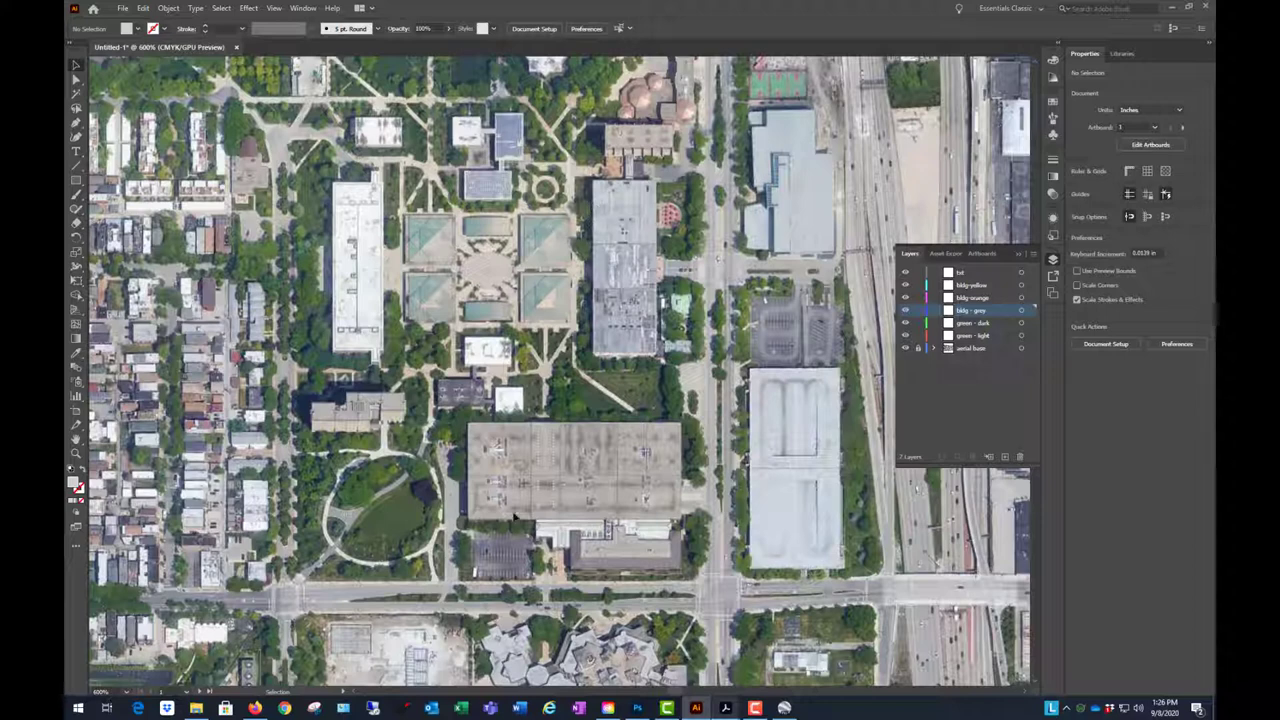
- Zoom in to 1200% on the courtyard buildings
scroll(425, 420, "down", 2)
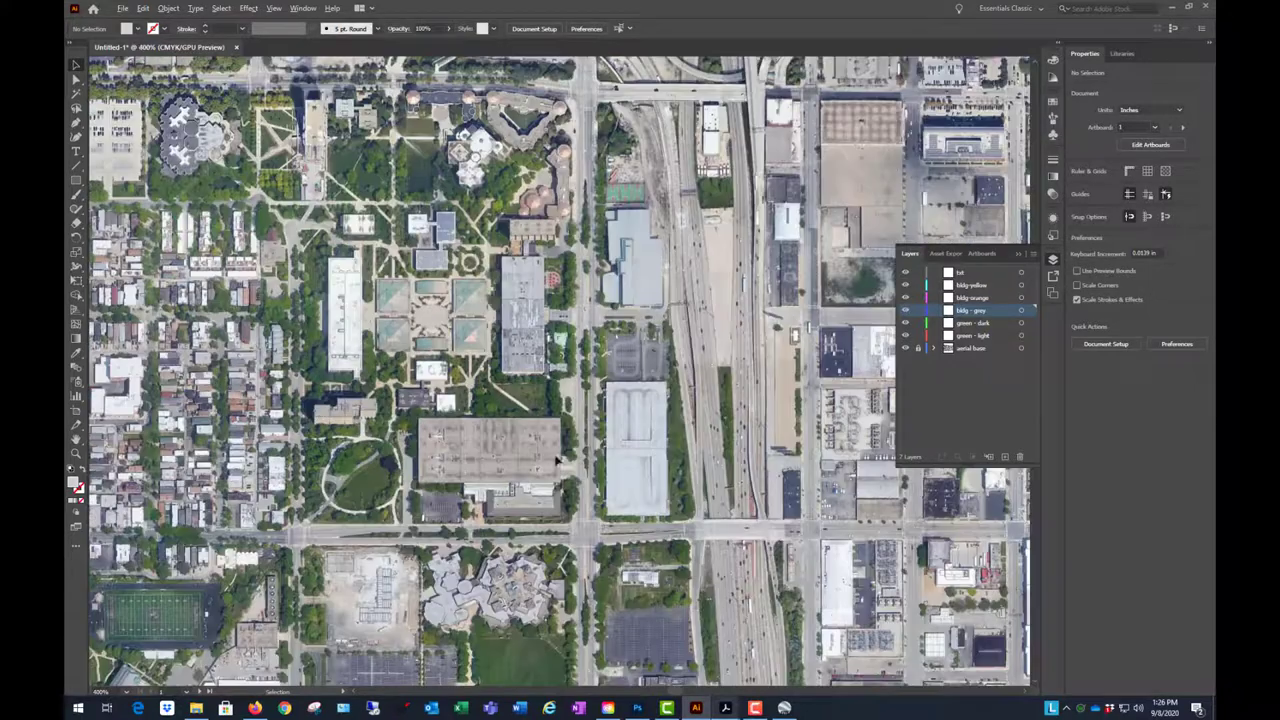
scroll(716, 495, "down", 1)
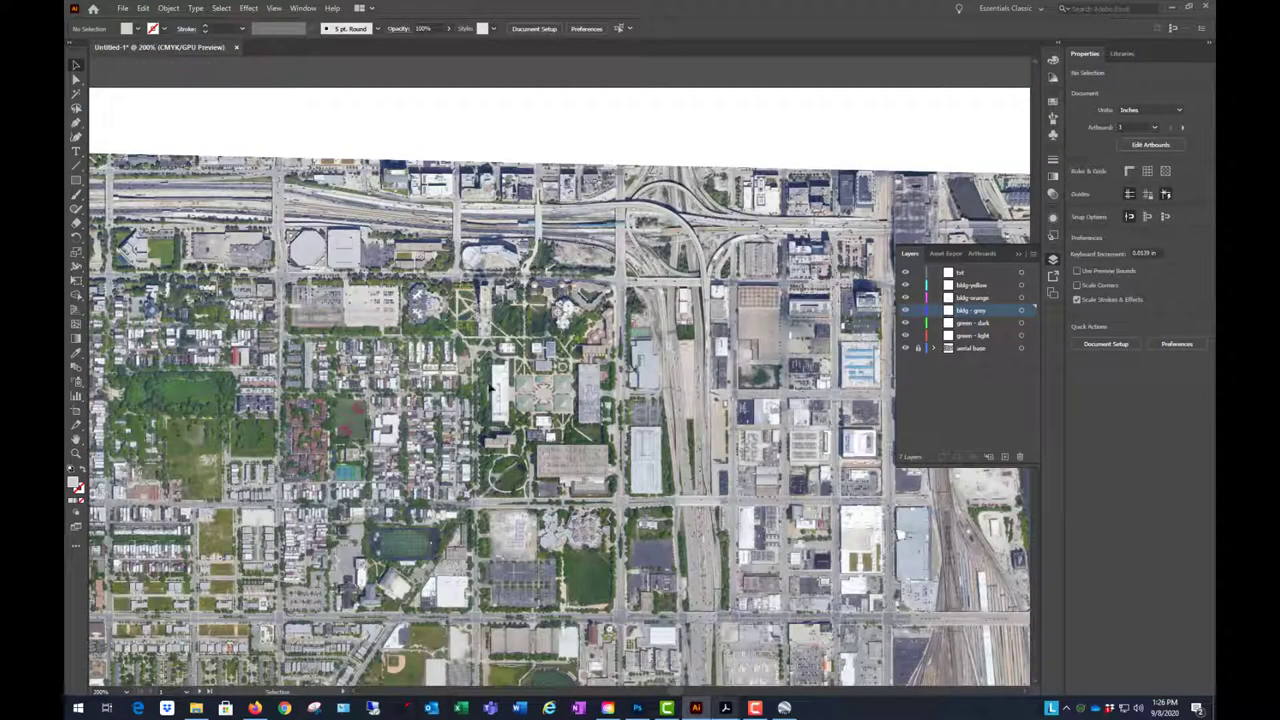
scroll(430, 256, "down", 1)
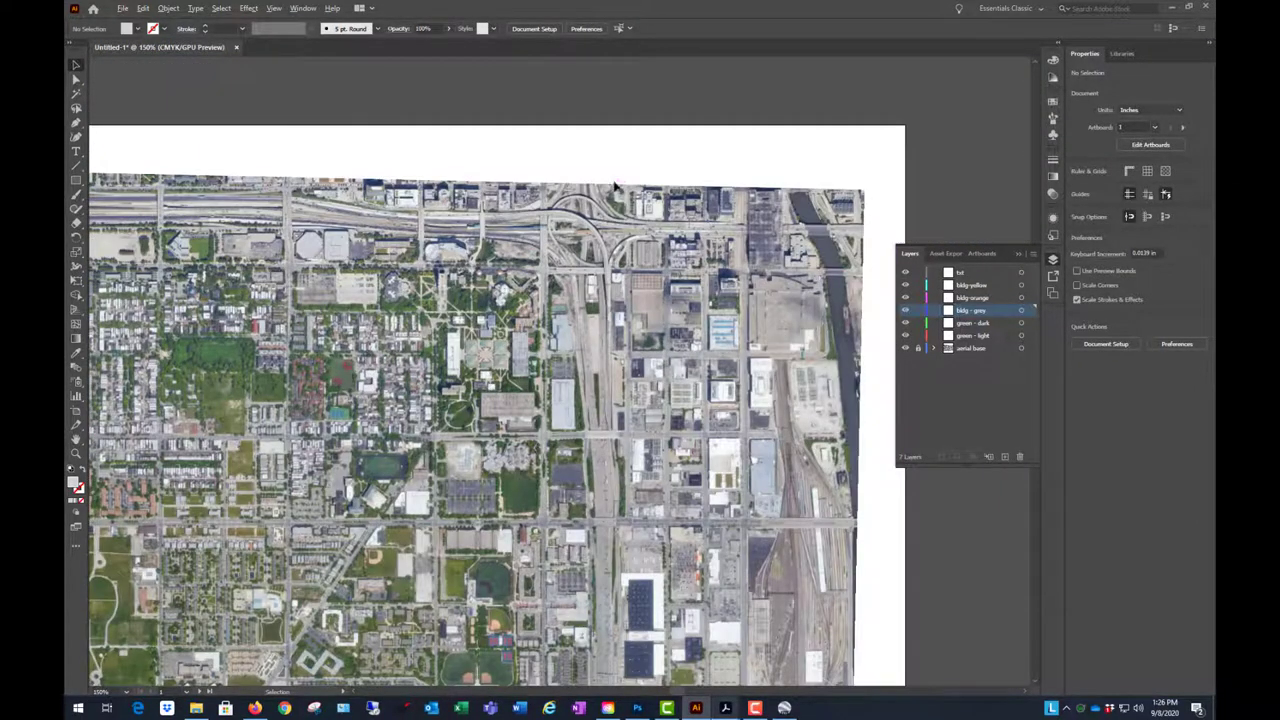
scroll(617, 186, "down", 1)
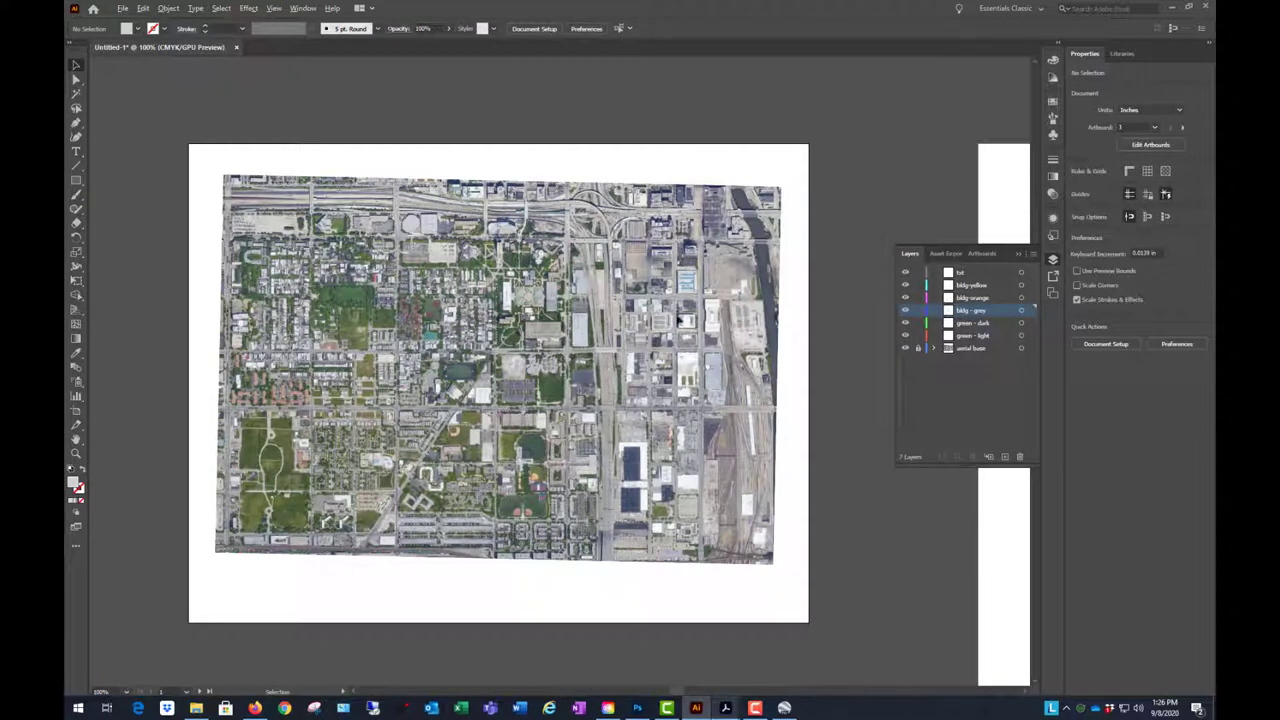
scroll(579, 330, "up", 2)
scroll(517, 294, "up", 1)
scroll(432, 265, "up", 1)
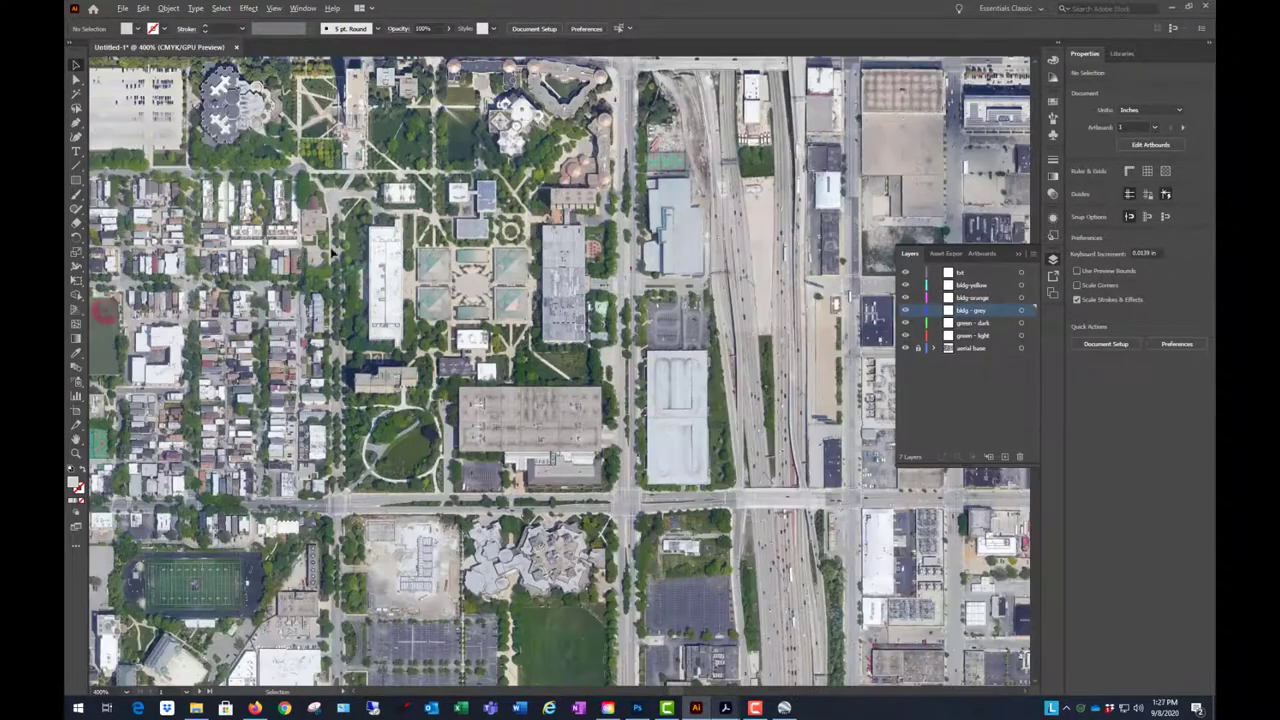
scroll(345, 240, "up", 3)
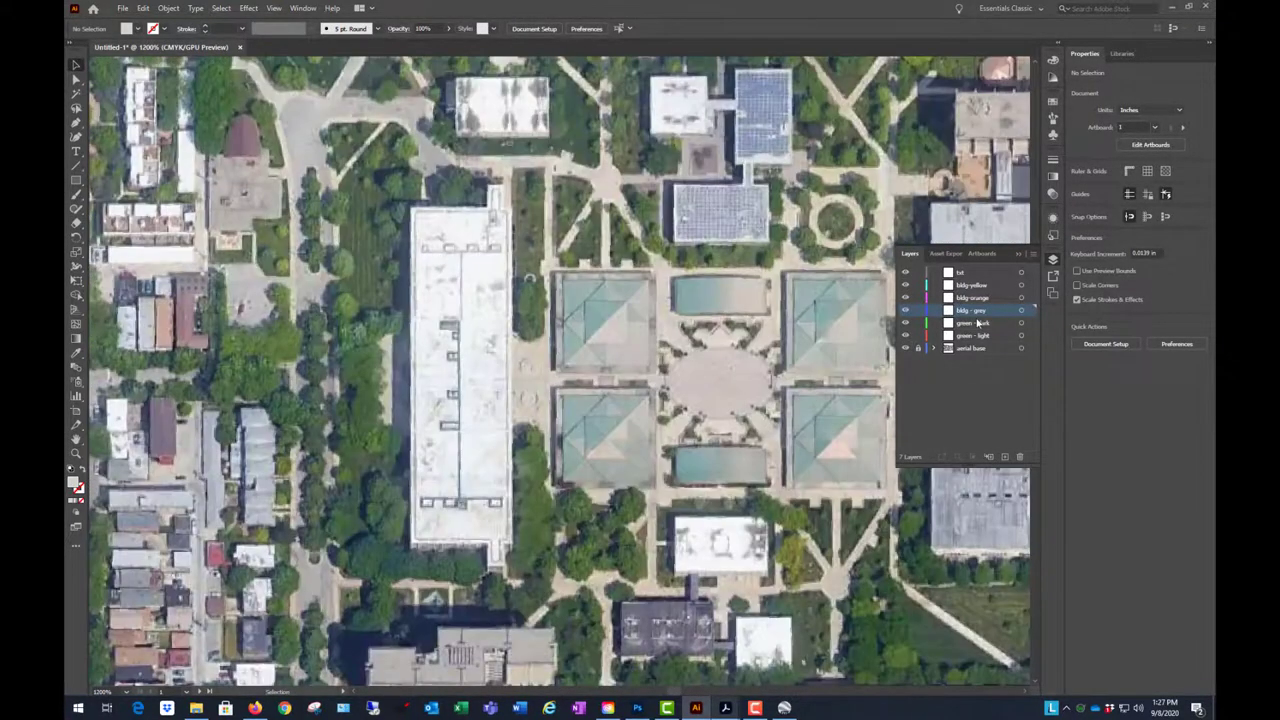
- Trace grey rectangles over the long white building, the building north of it, and the tall street-side building
left_click(75, 180)
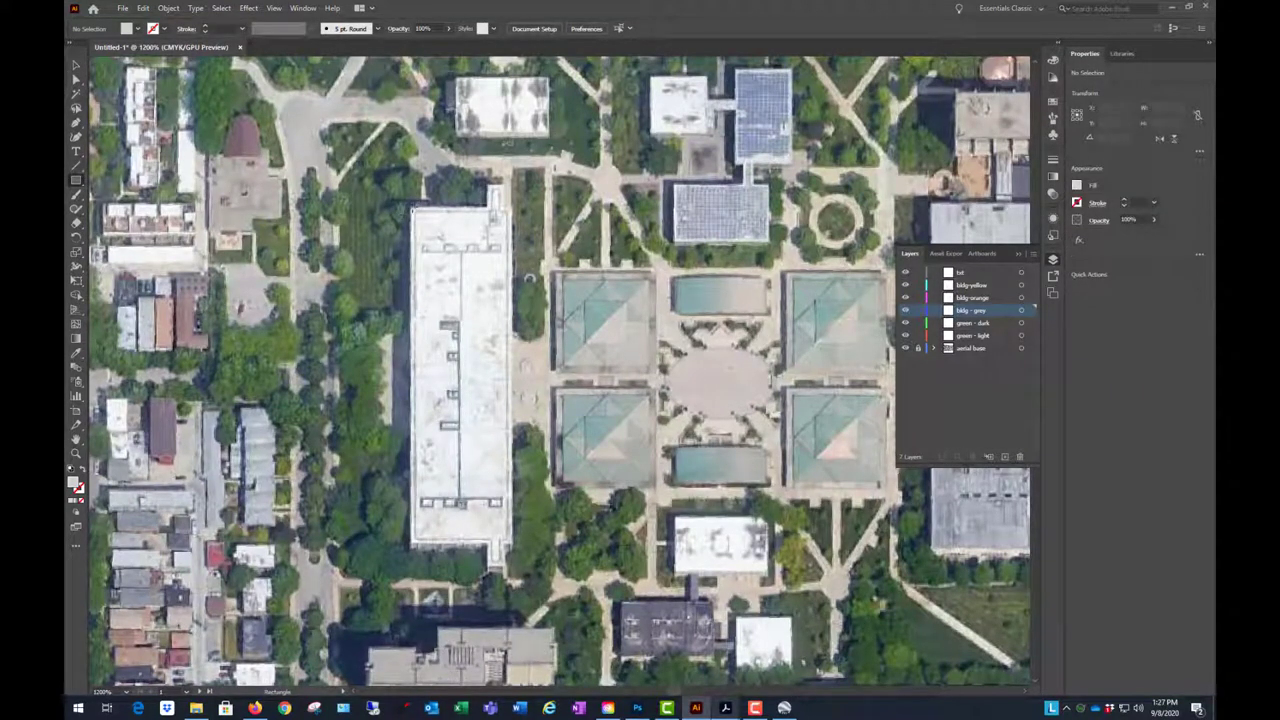
left_click_drag(411, 207, 512, 546)
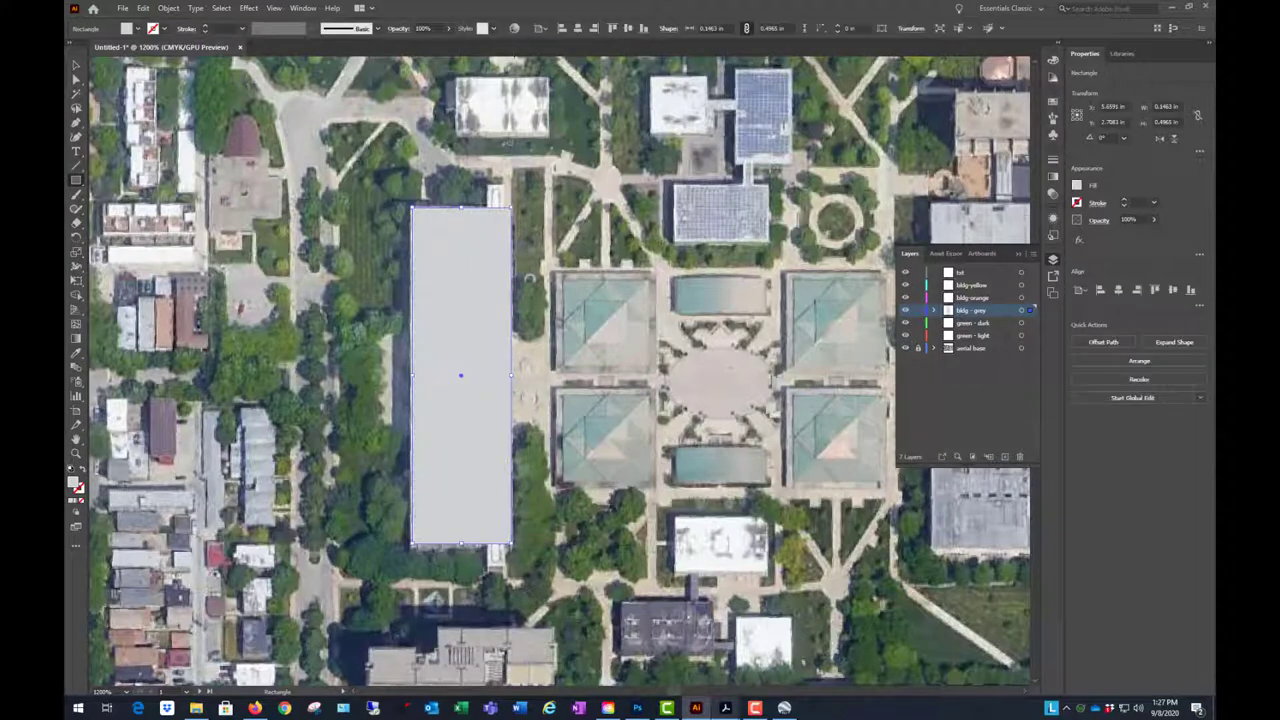
left_click_drag(455, 77, 549, 134)
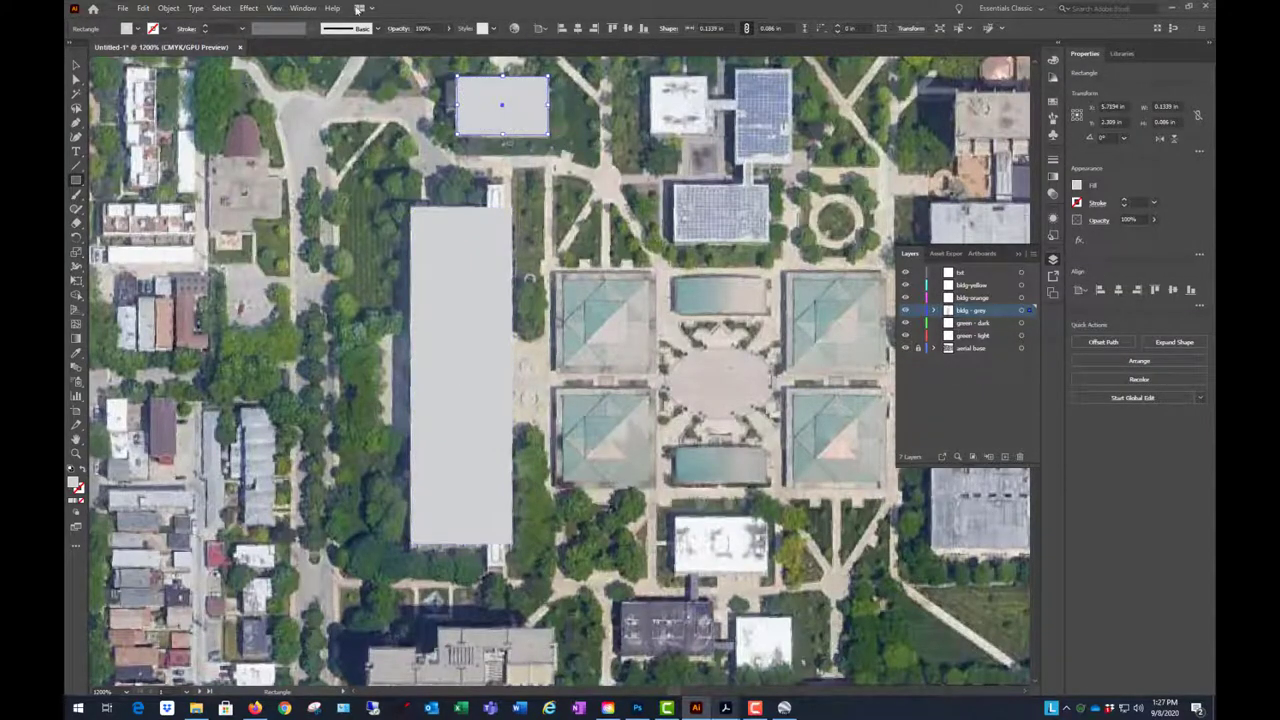
scroll(534, 132, "up", 5)
scroll(559, 371, "up", 6)
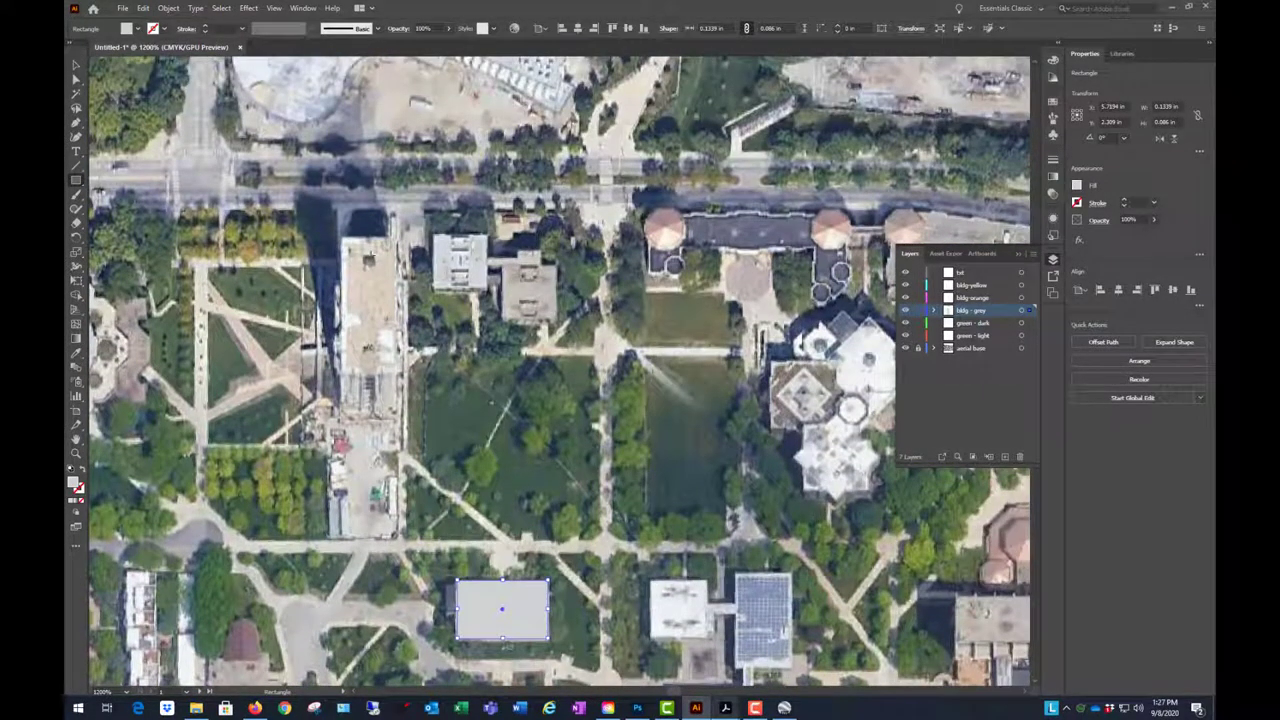
left_click_drag(342, 240, 410, 412)
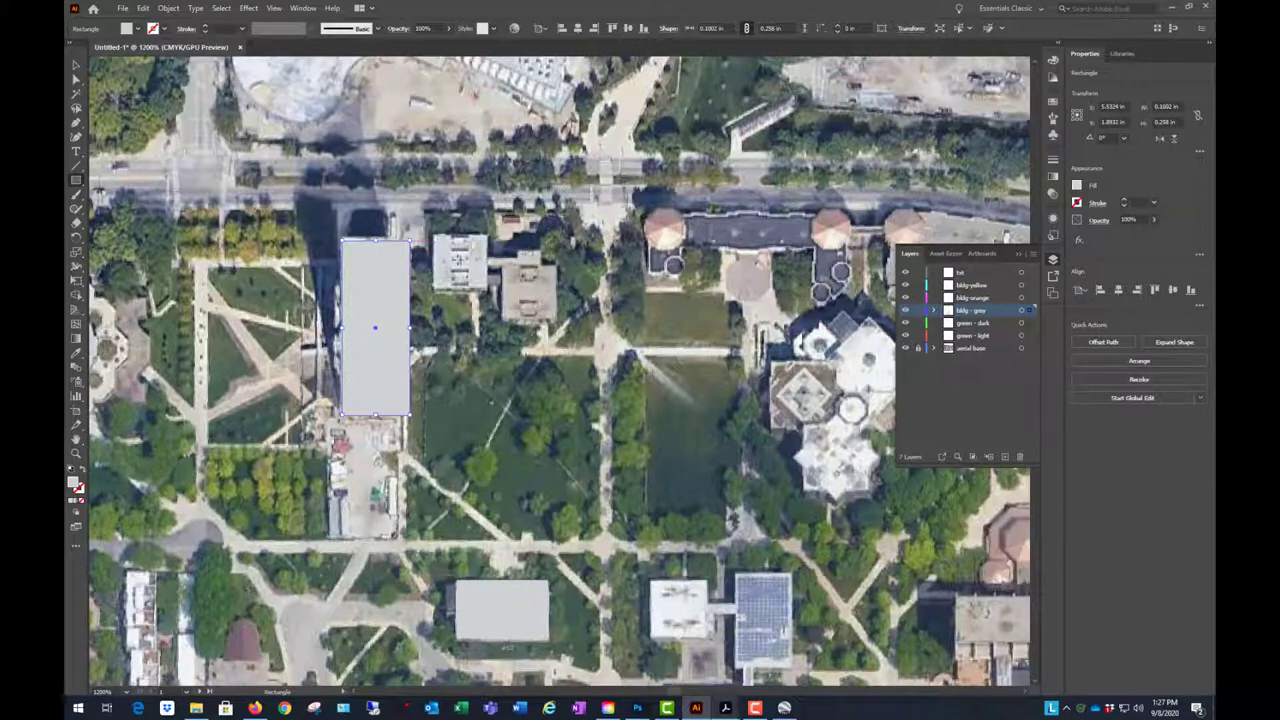
- Zoom out, then trace a grey square about 0.15 in wide over the top-left courtyard roof
key("ctrl+0")
scroll(608, 538, "up", 5)
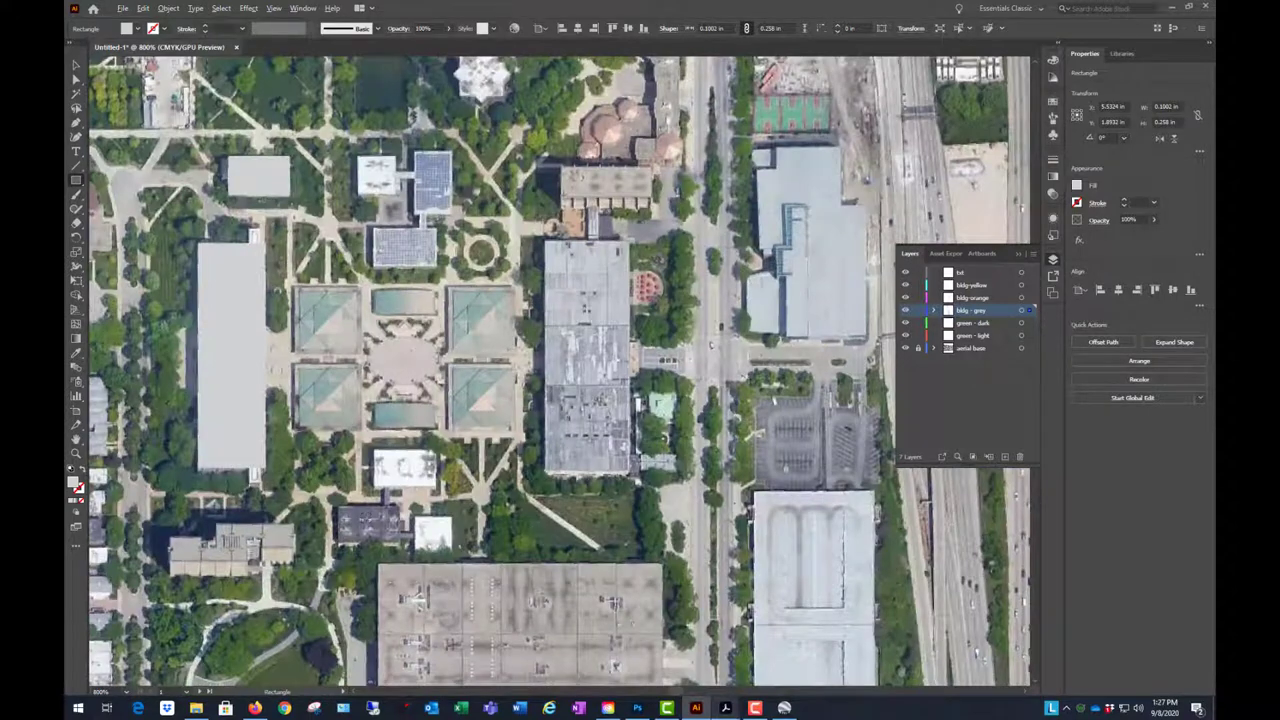
scroll(365, 520, "up", 2)
scroll(488, 200, "down", 3)
scroll(520, 320, "up", 4)
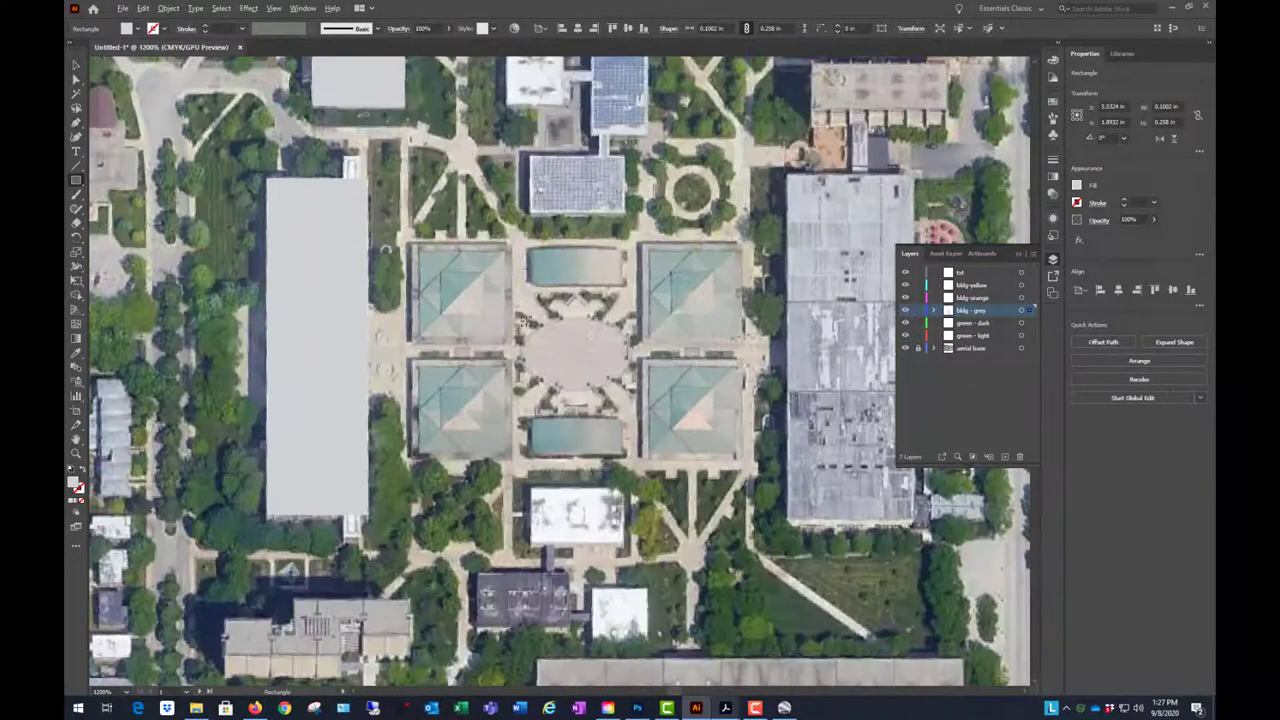
scroll(474, 260, "down", 1)
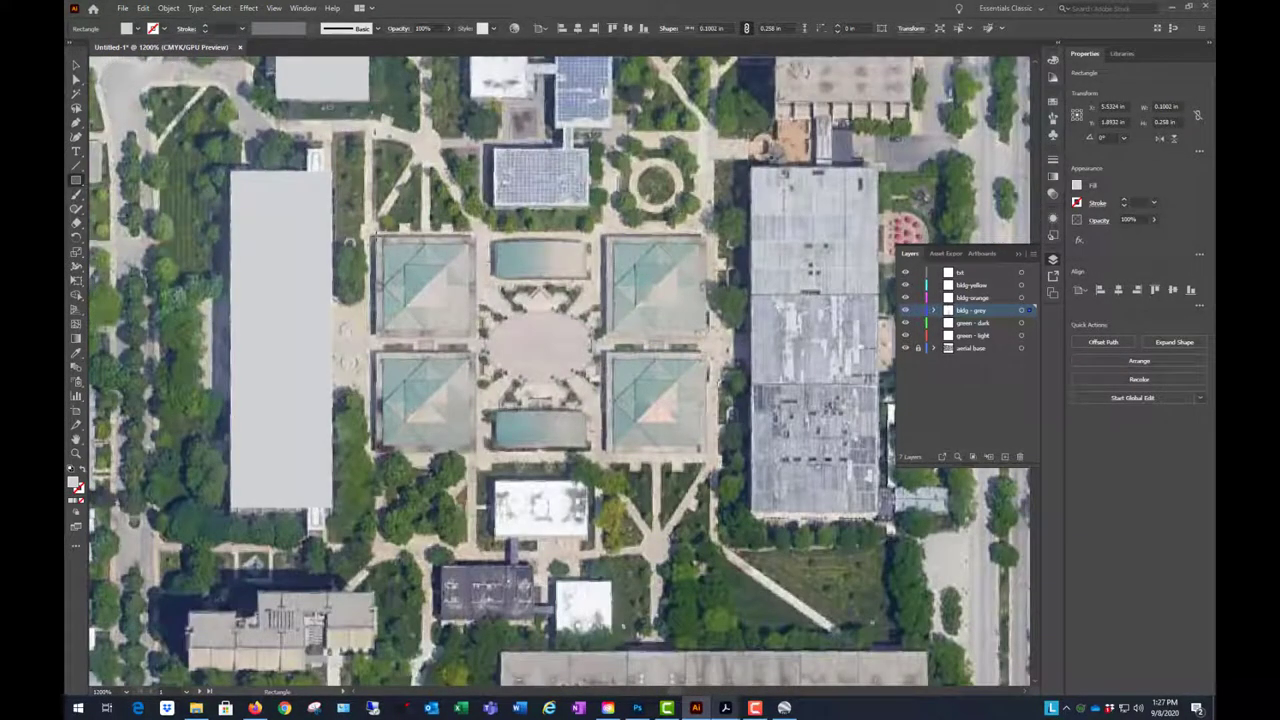
left_click_drag(378, 238, 477, 336)
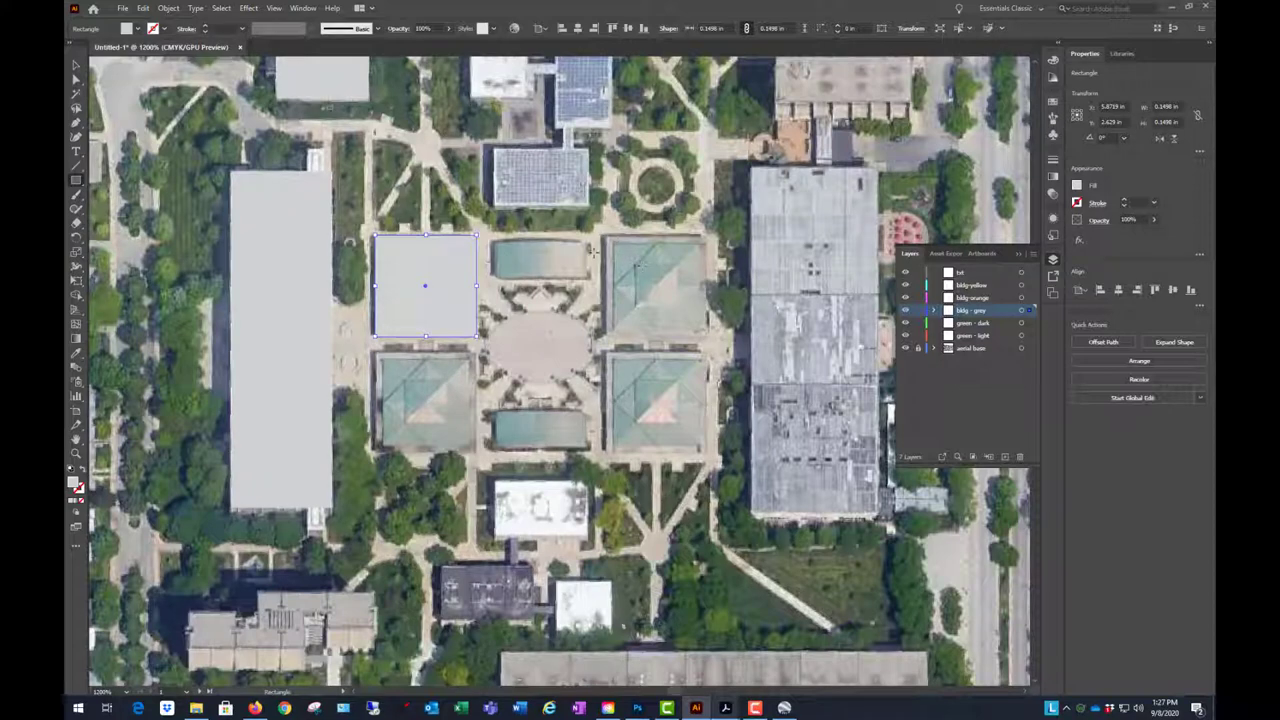
- Alt-drag a copy of the courtyard square onto the upper-right teal roof, removing the extra lower copies
left_click(78, 66)
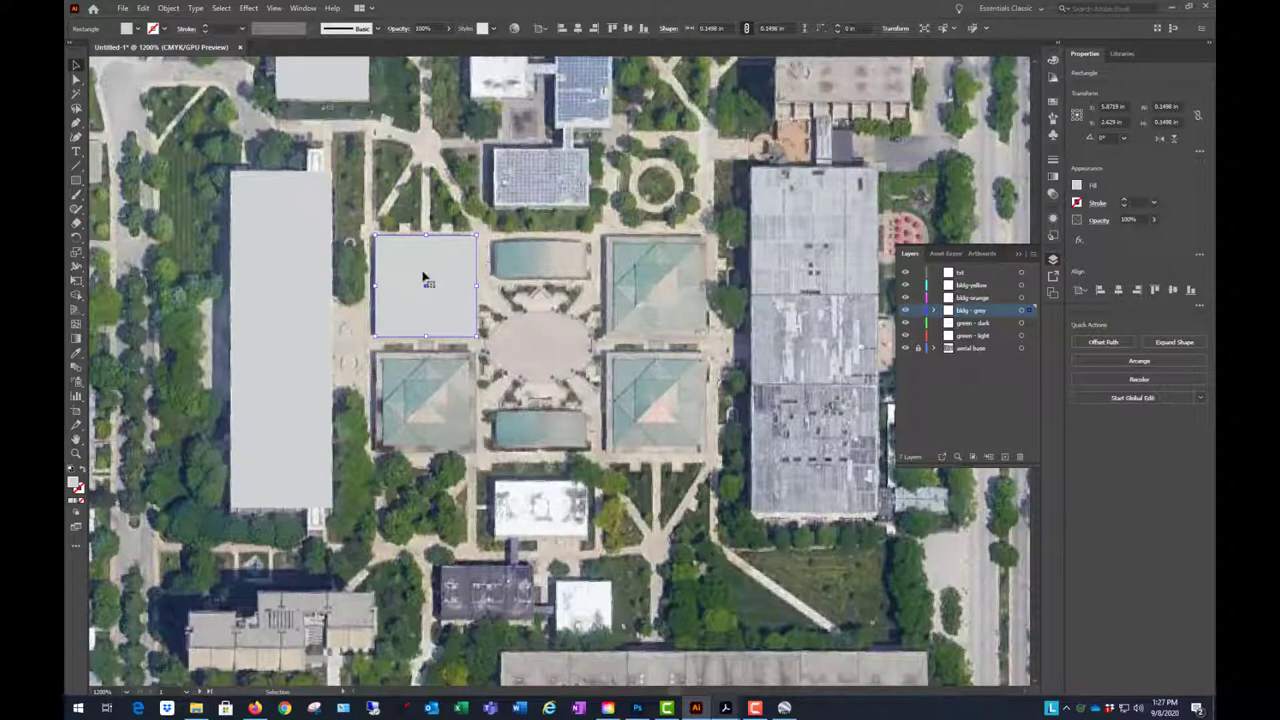
left_click_drag(403, 266, 636, 281)
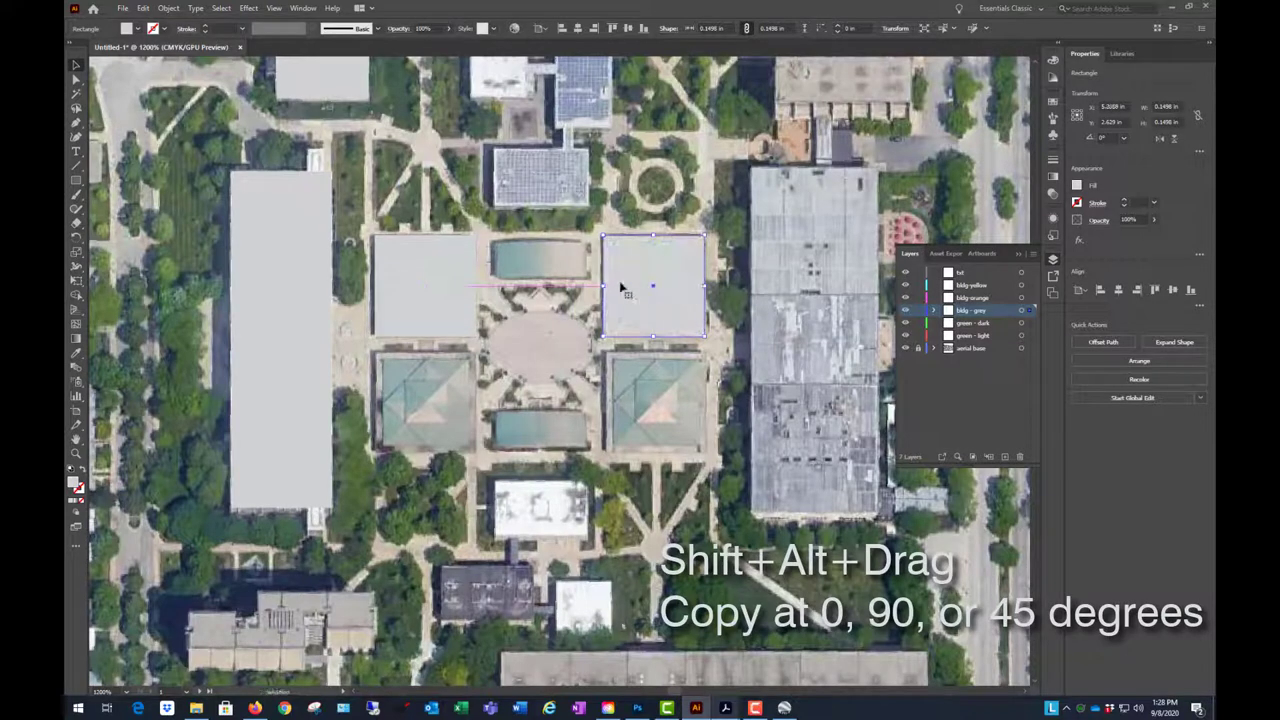
left_click(457, 288, "shift")
left_click_drag(457, 284, 448, 392)
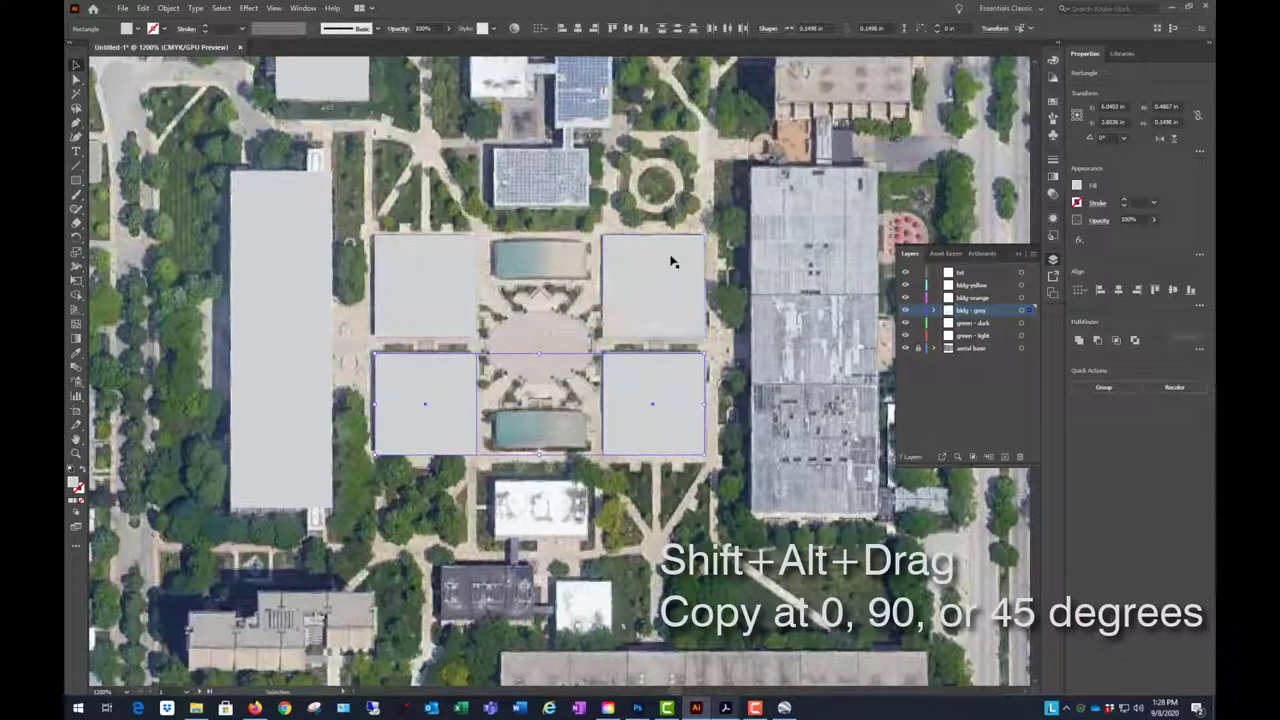
left_click(668, 185)
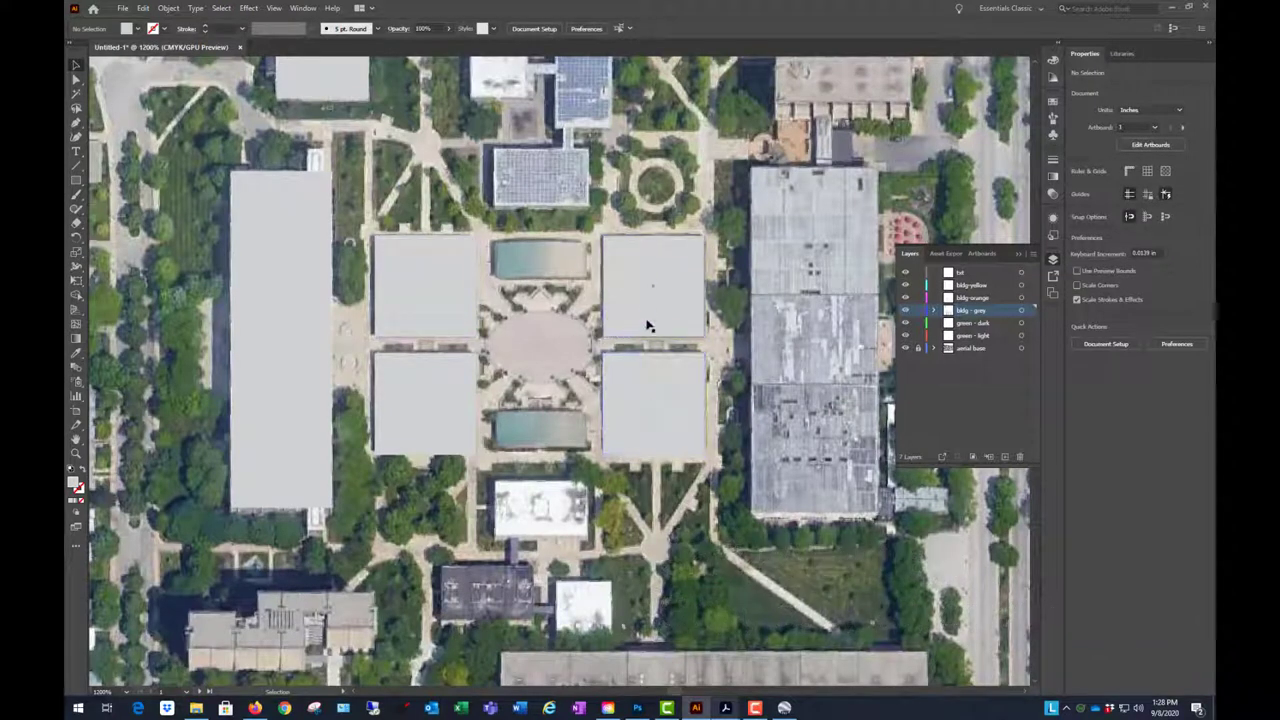
left_click(630, 403)
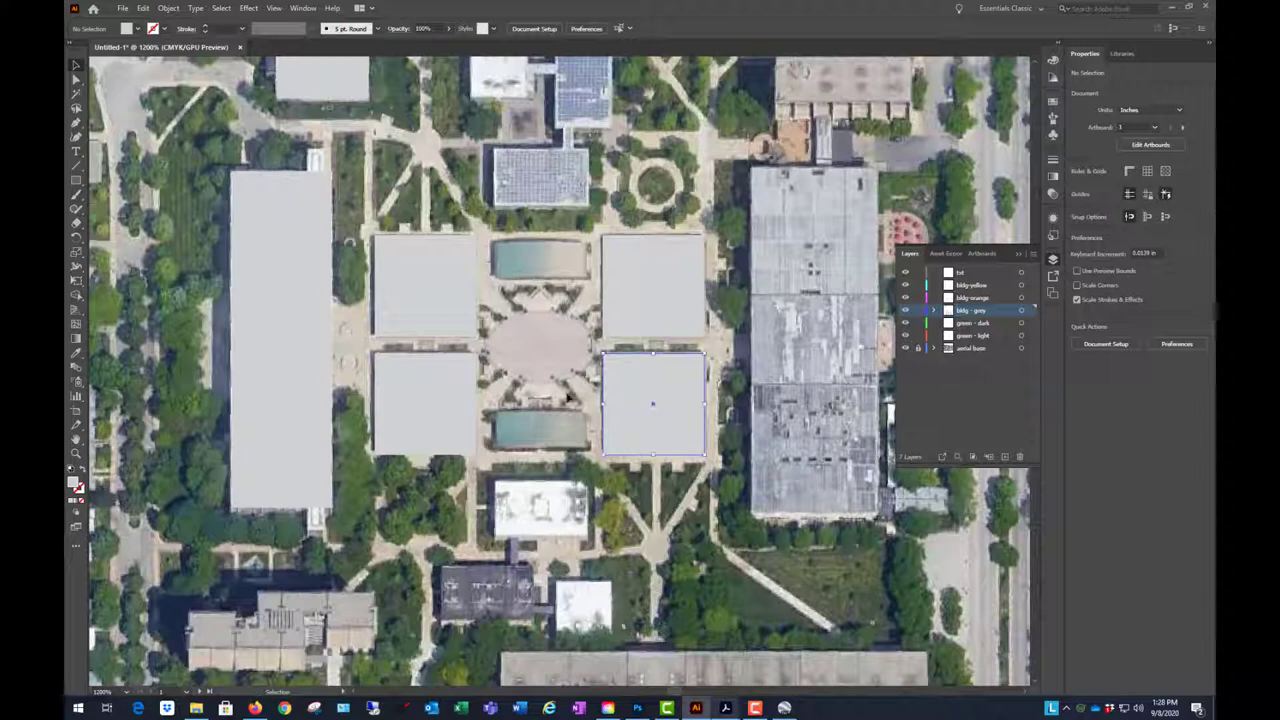
left_click(400, 388, "shift")
key("Delete")
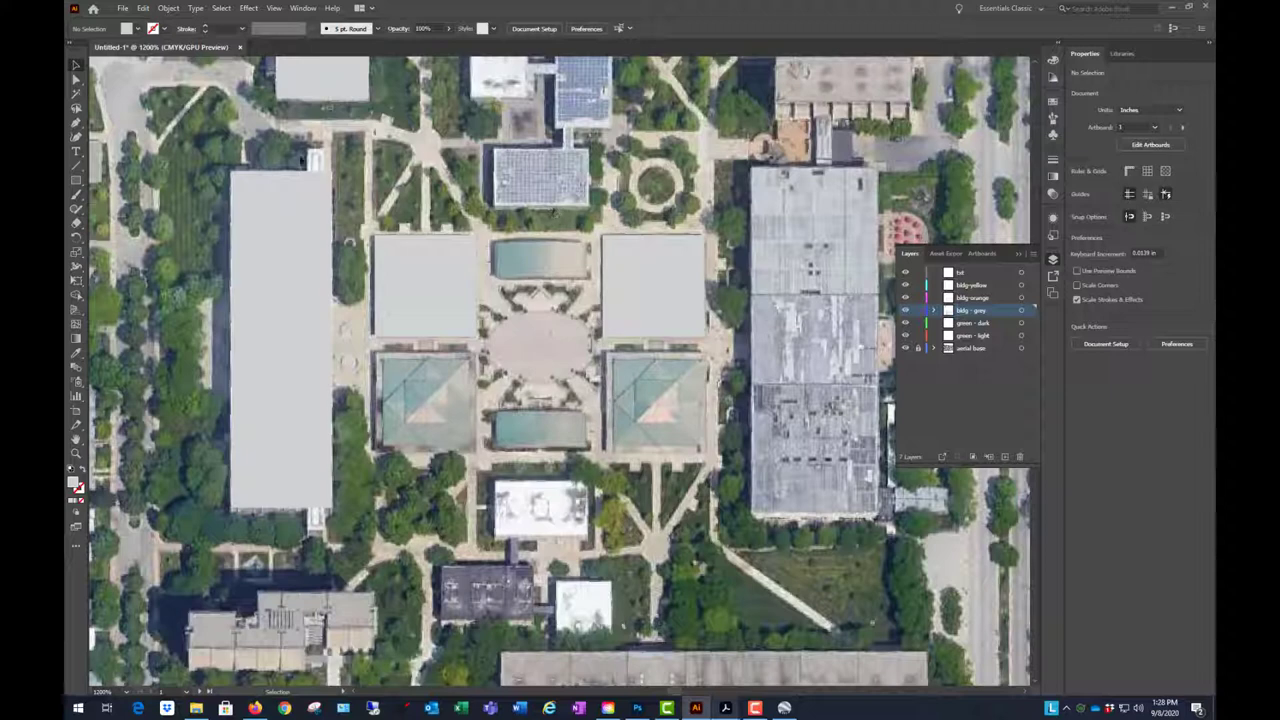
- Draw a small grey rectangle over the narrow roof between the two upper squares
left_click(77, 182)
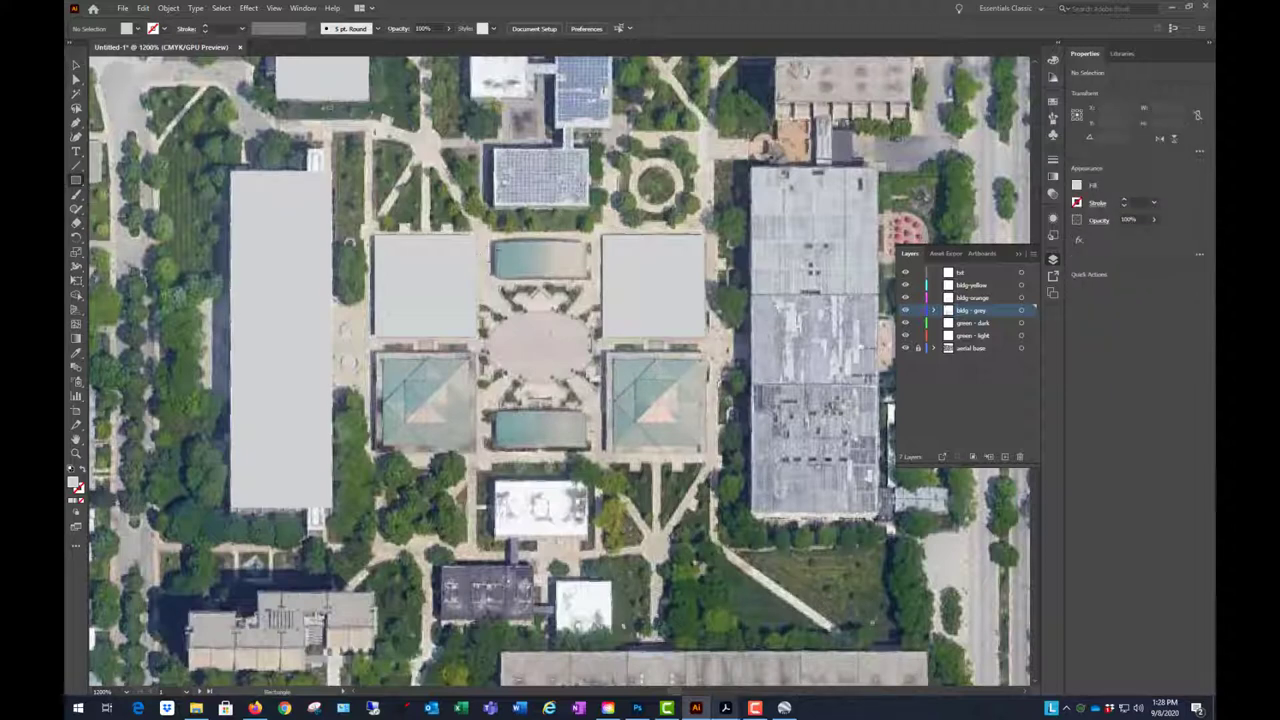
left_click_drag(492, 241, 588, 277)
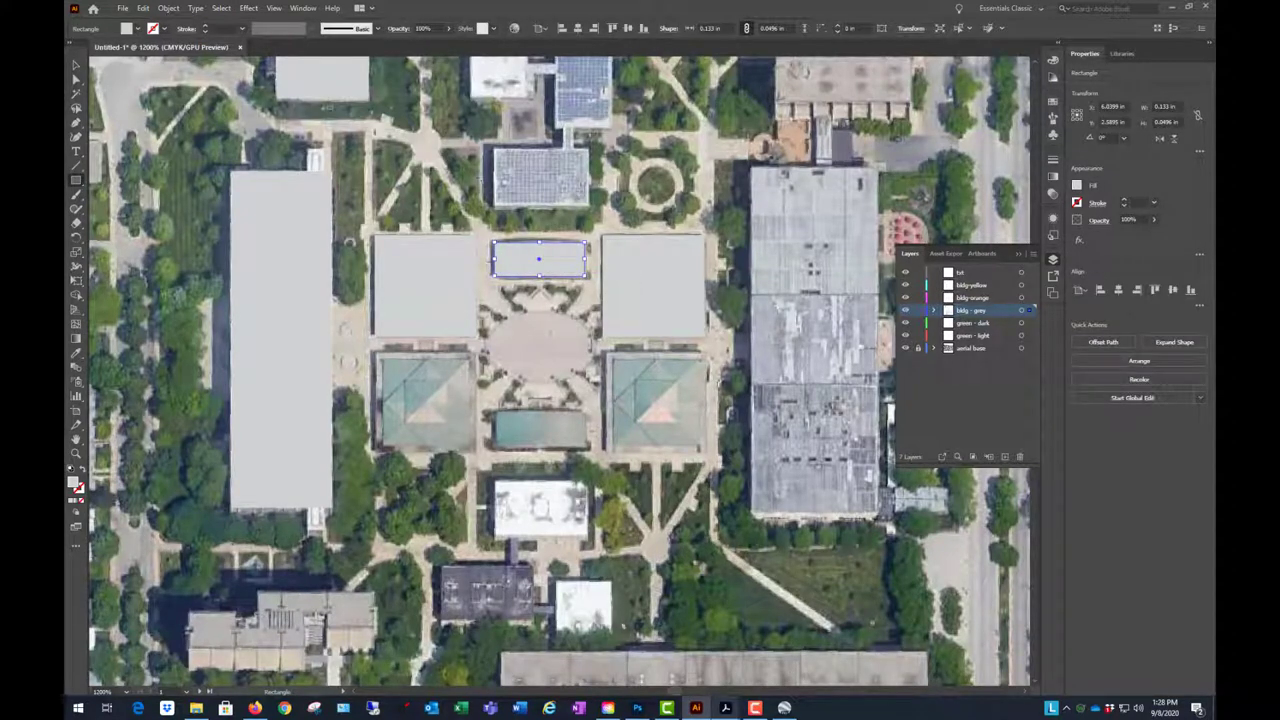
left_click(76, 66)
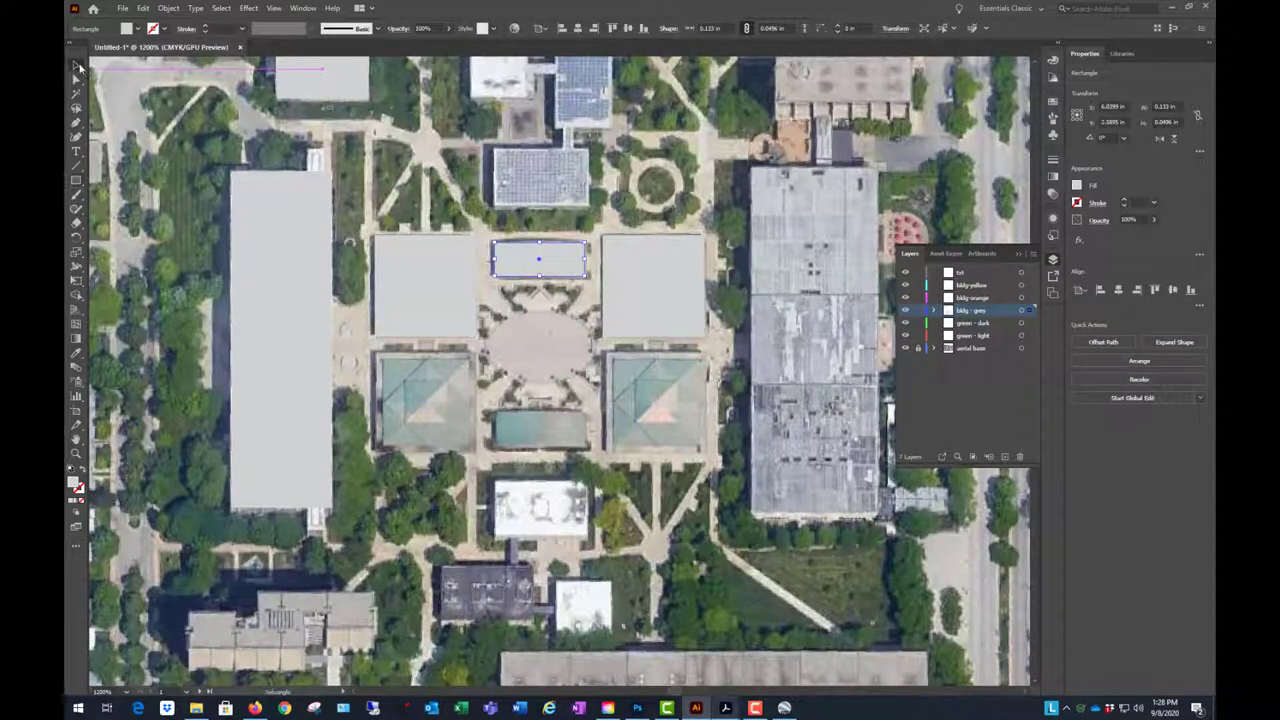
- Select all three top-row building rectangles together
left_click(465, 270, "shift")
left_click(672, 280, "shift")
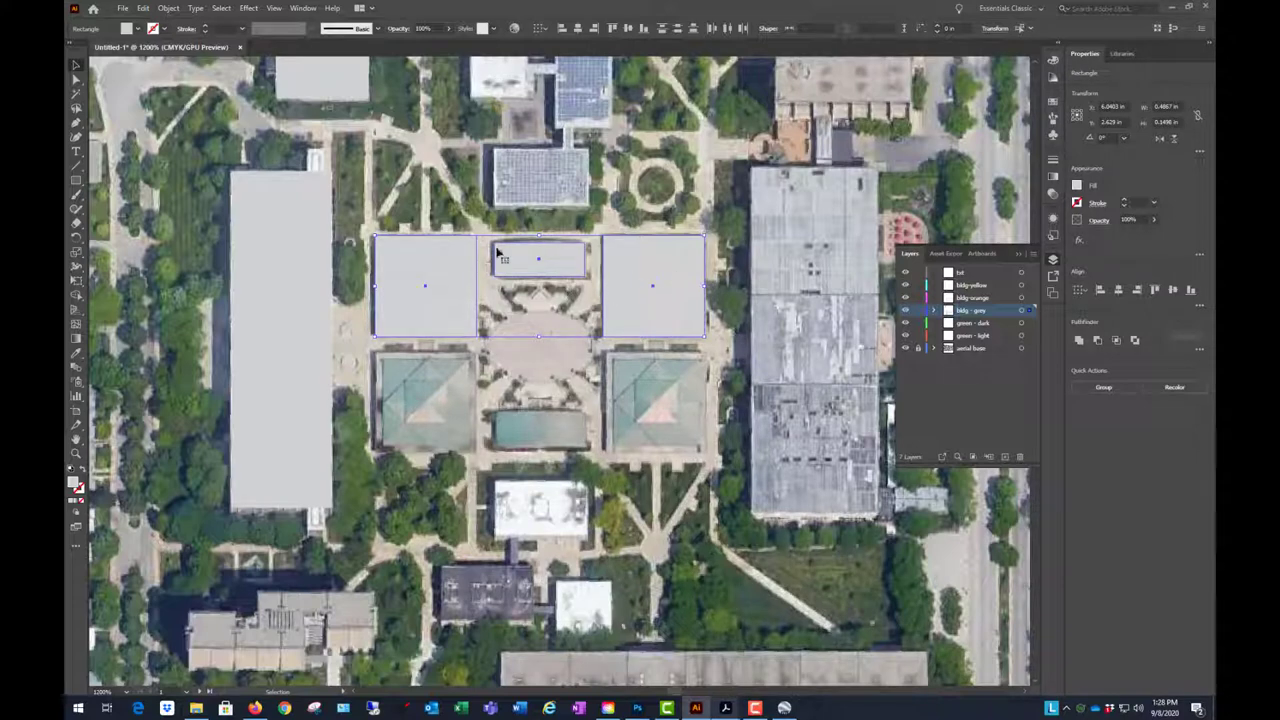
left_click(672, 261, "shift")
left_click(563, 268, "shift")
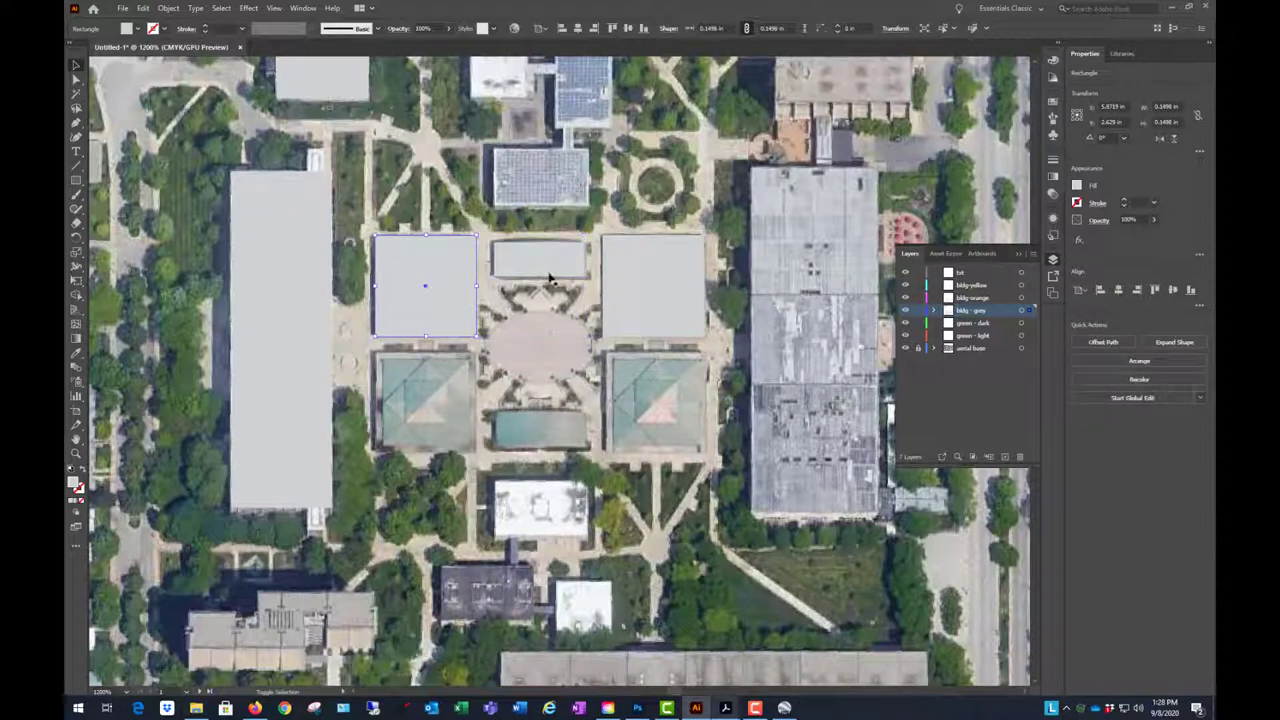
left_click(557, 337)
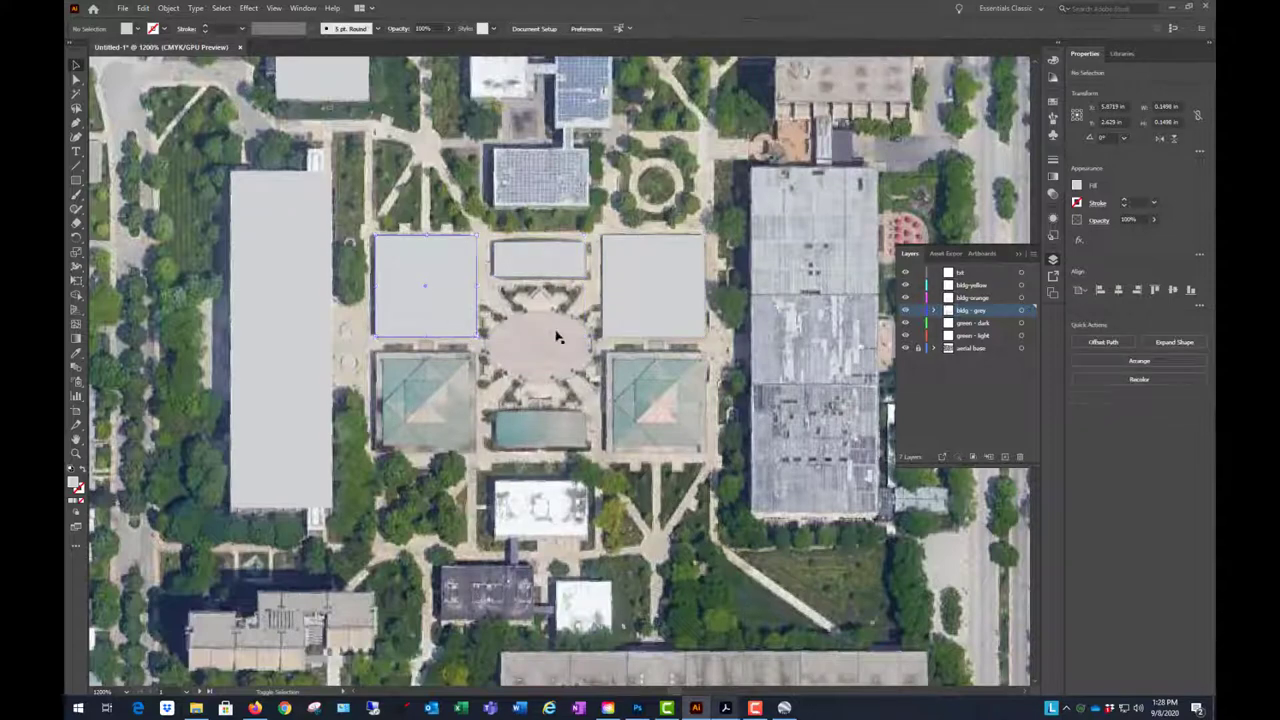
left_click(638, 320)
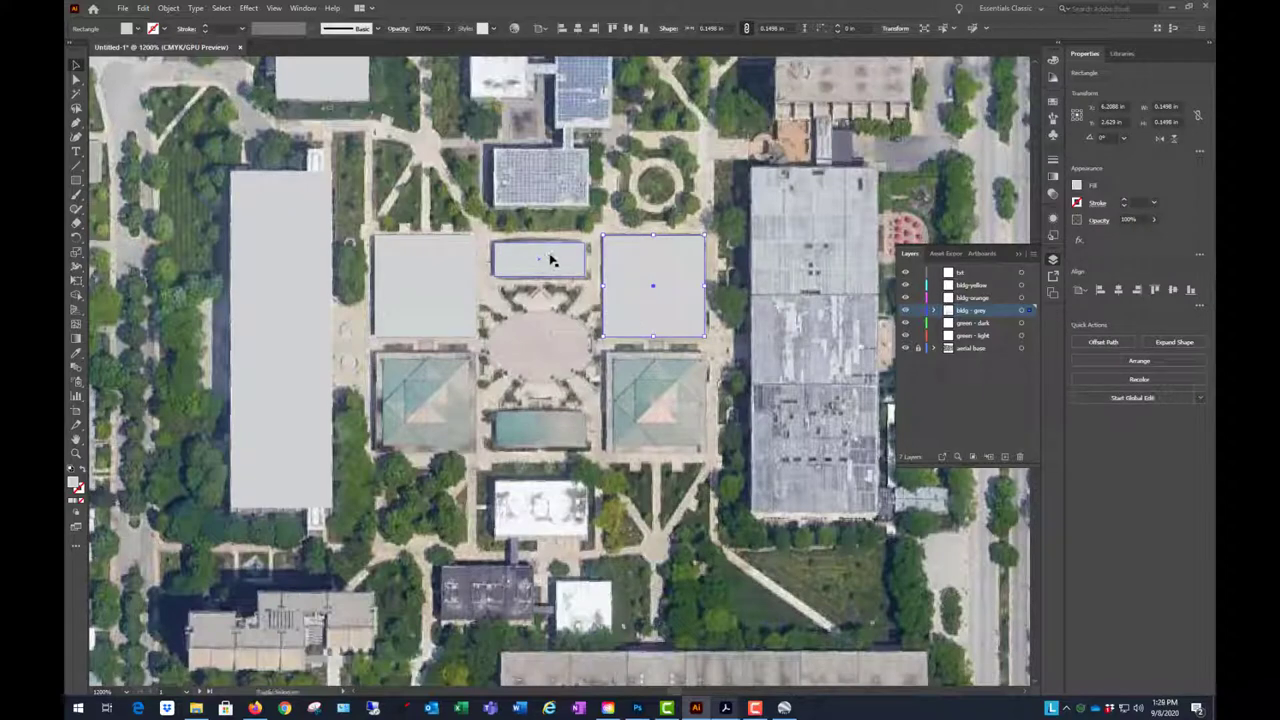
left_click(686, 368)
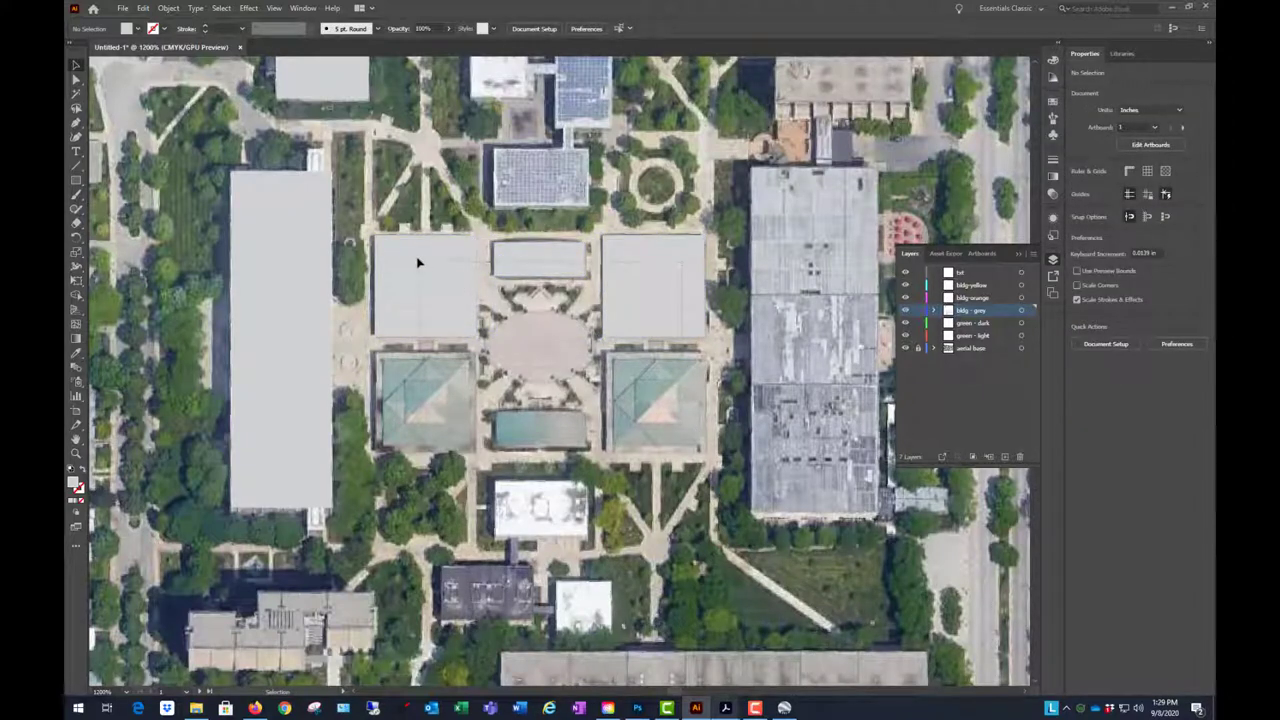
left_click(438, 270)
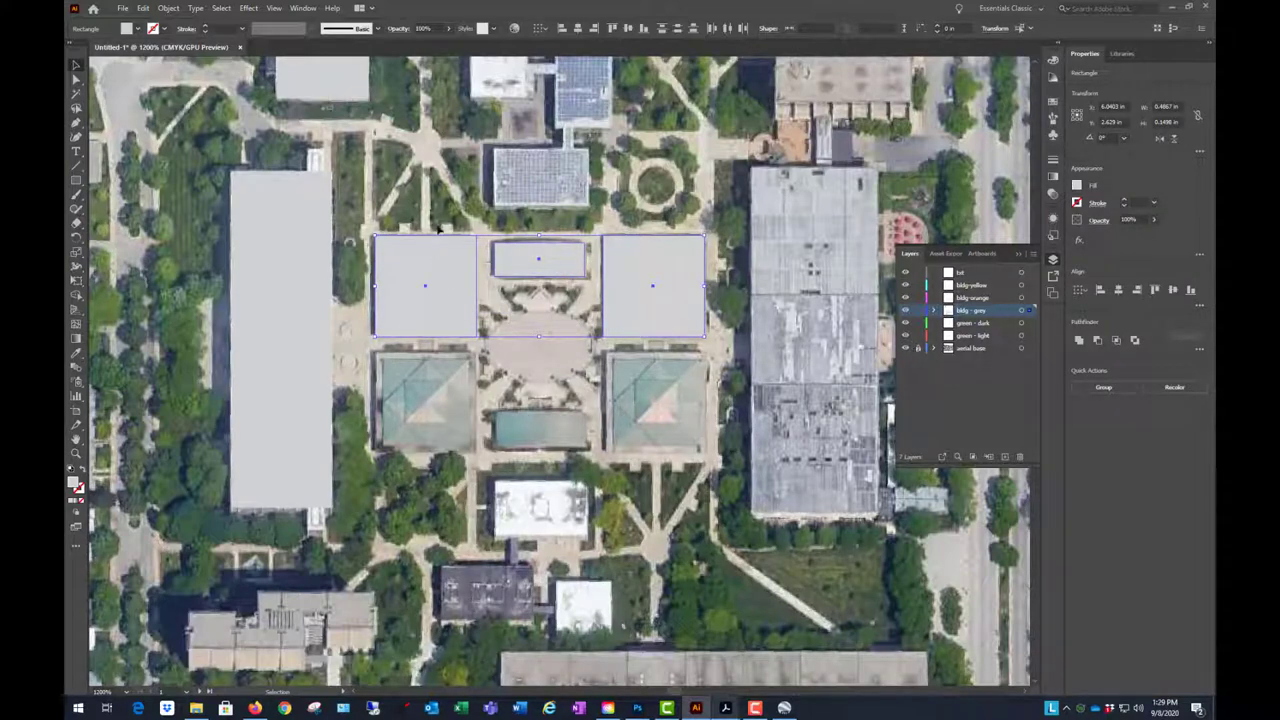
- Open Object > Transform > Reflect on a vertical 90° axis, dialog moved below the rectangles
left_click(169, 10)
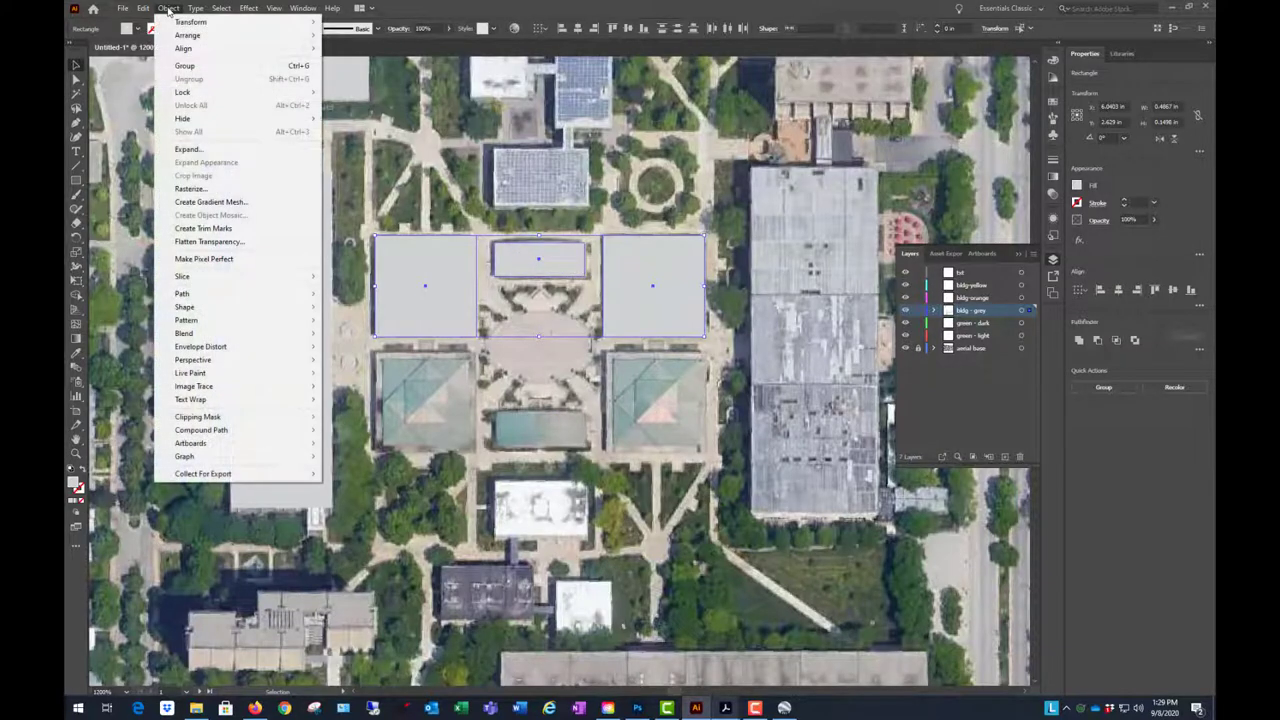
mouse_move(215, 22)
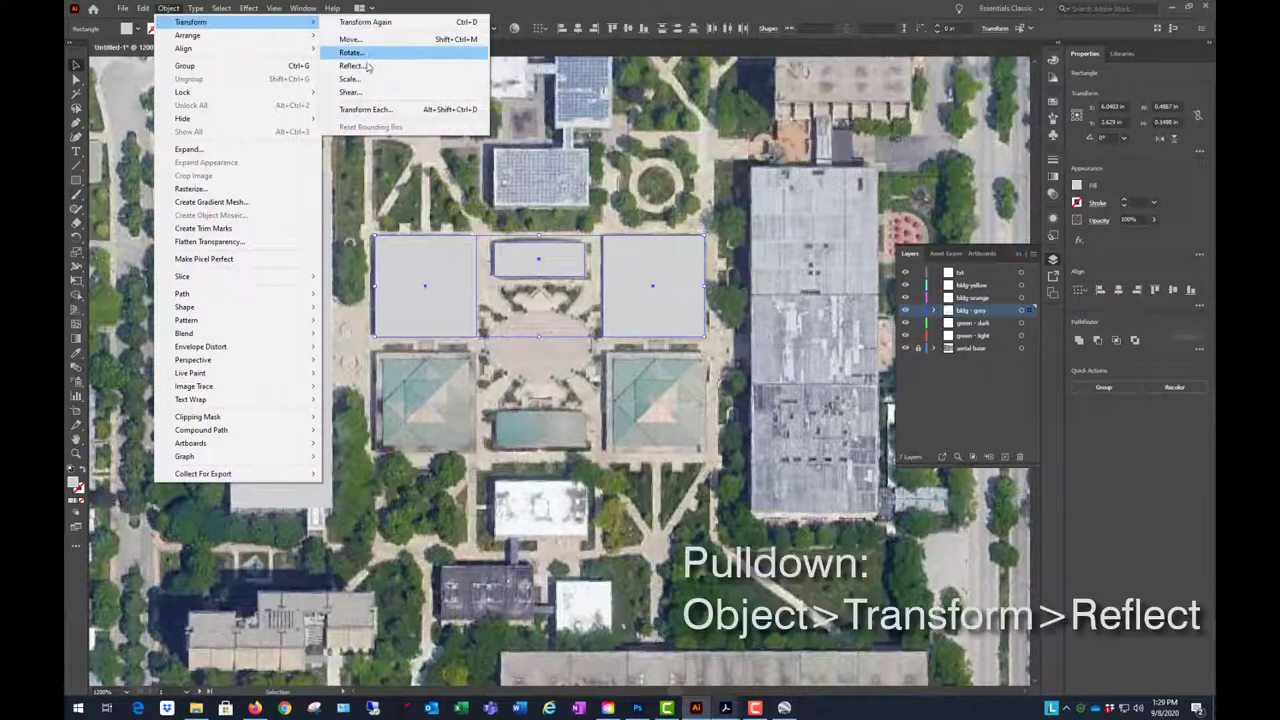
left_click(415, 65)
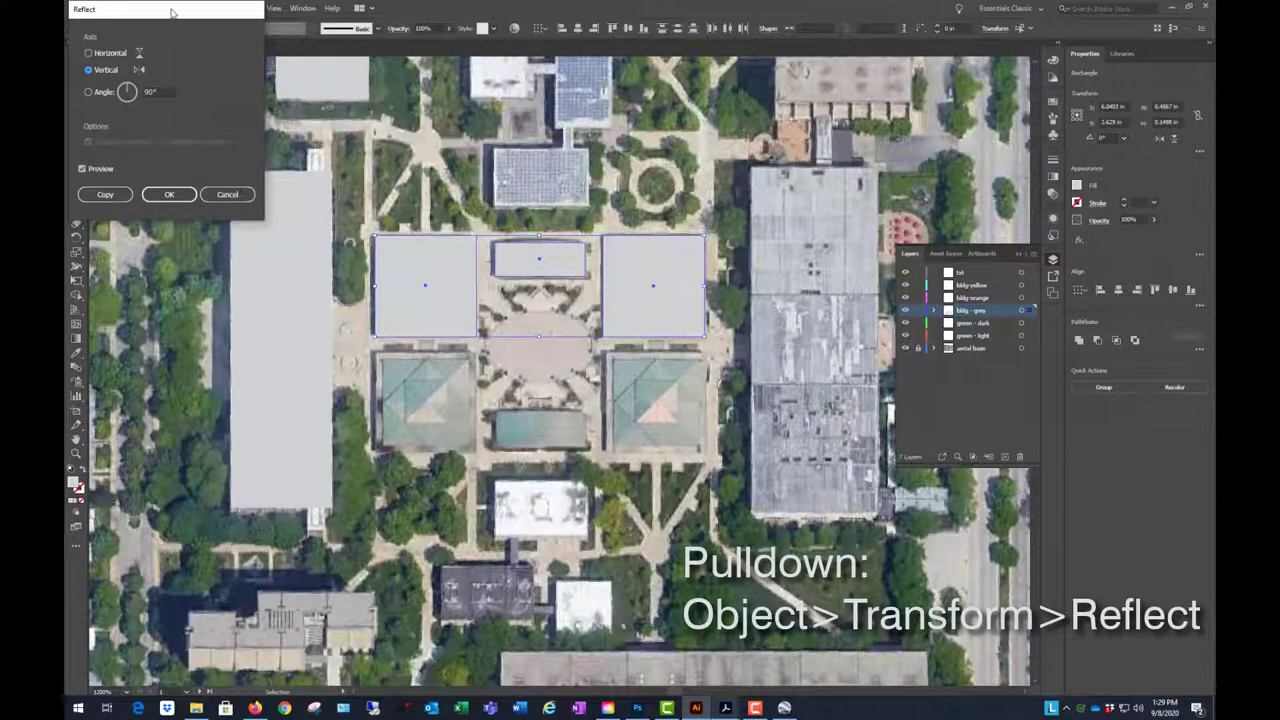
left_click_drag(192, 20, 612, 416)
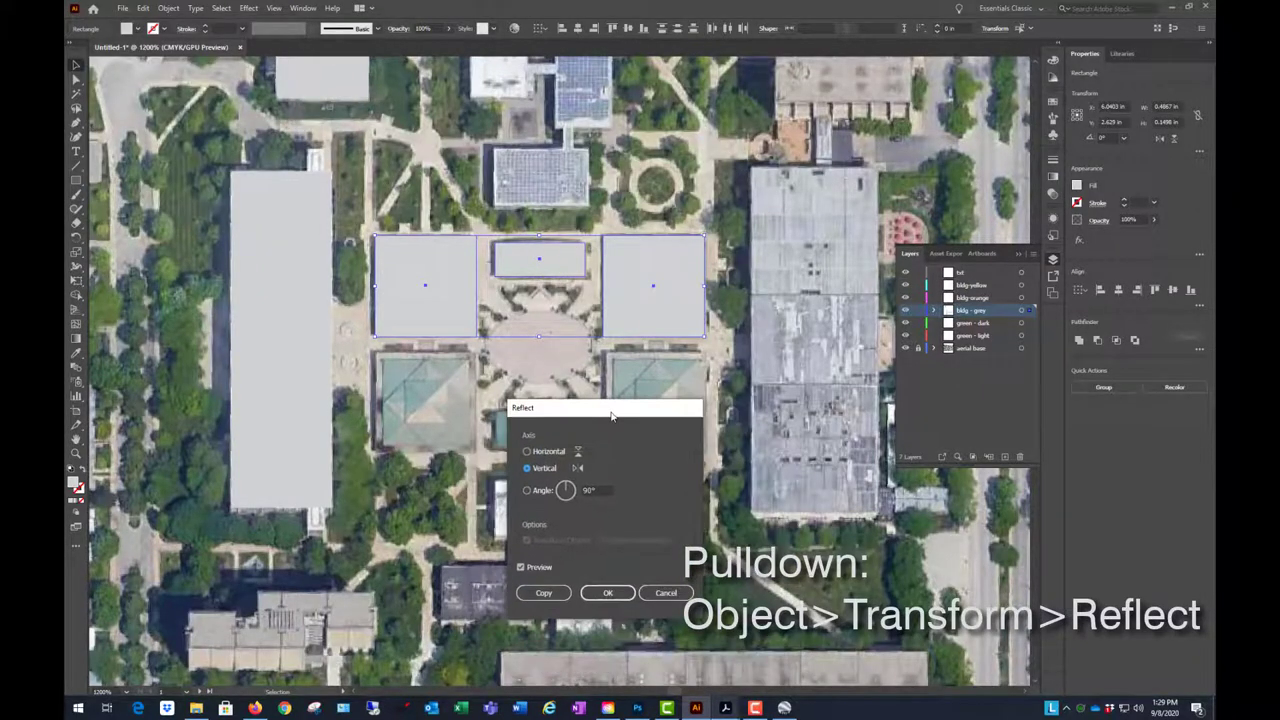
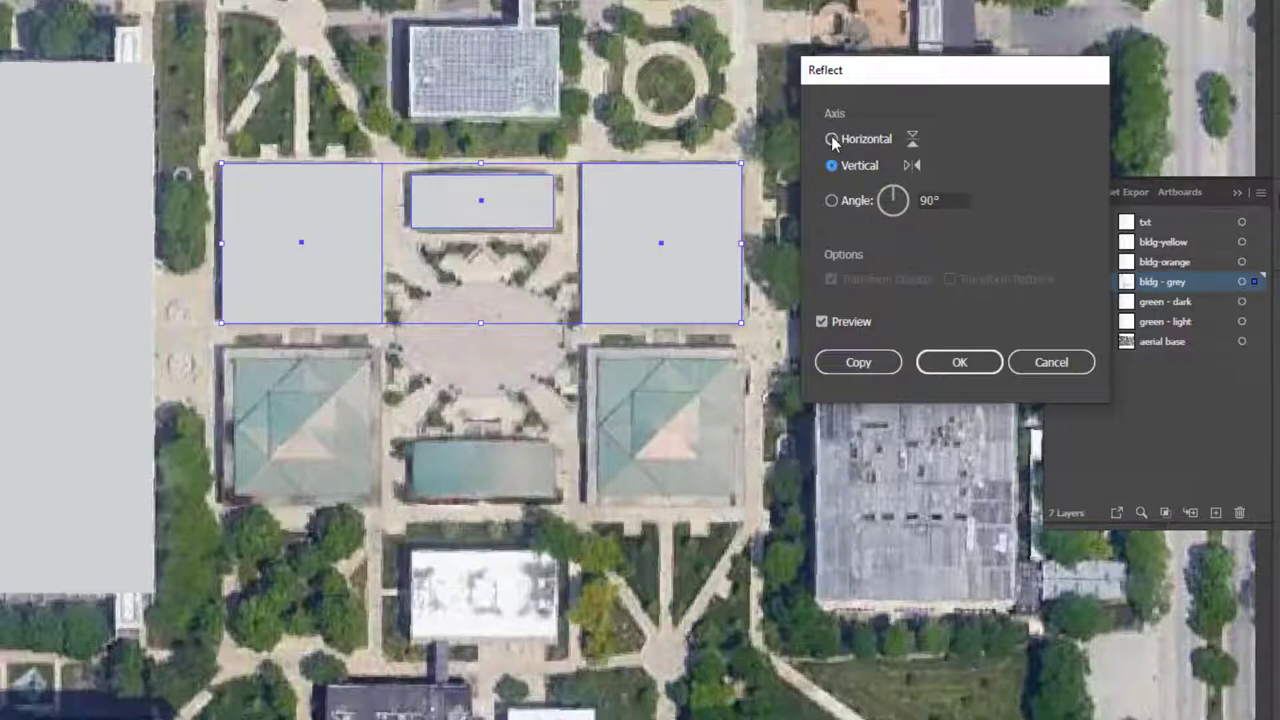
- Reflect a copy of the three upper grey shapes horizontally and move it over the three lower buildings
left_click(832, 140)
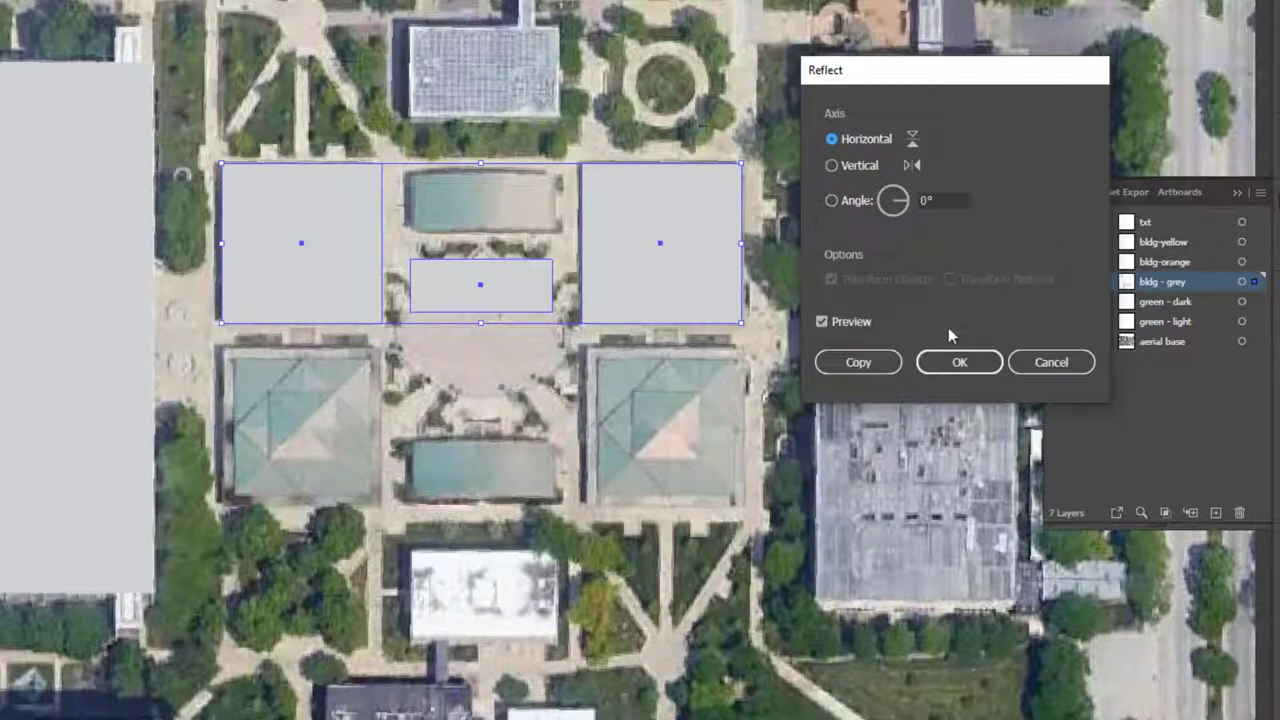
left_click(955, 365)
left_click(859, 363)
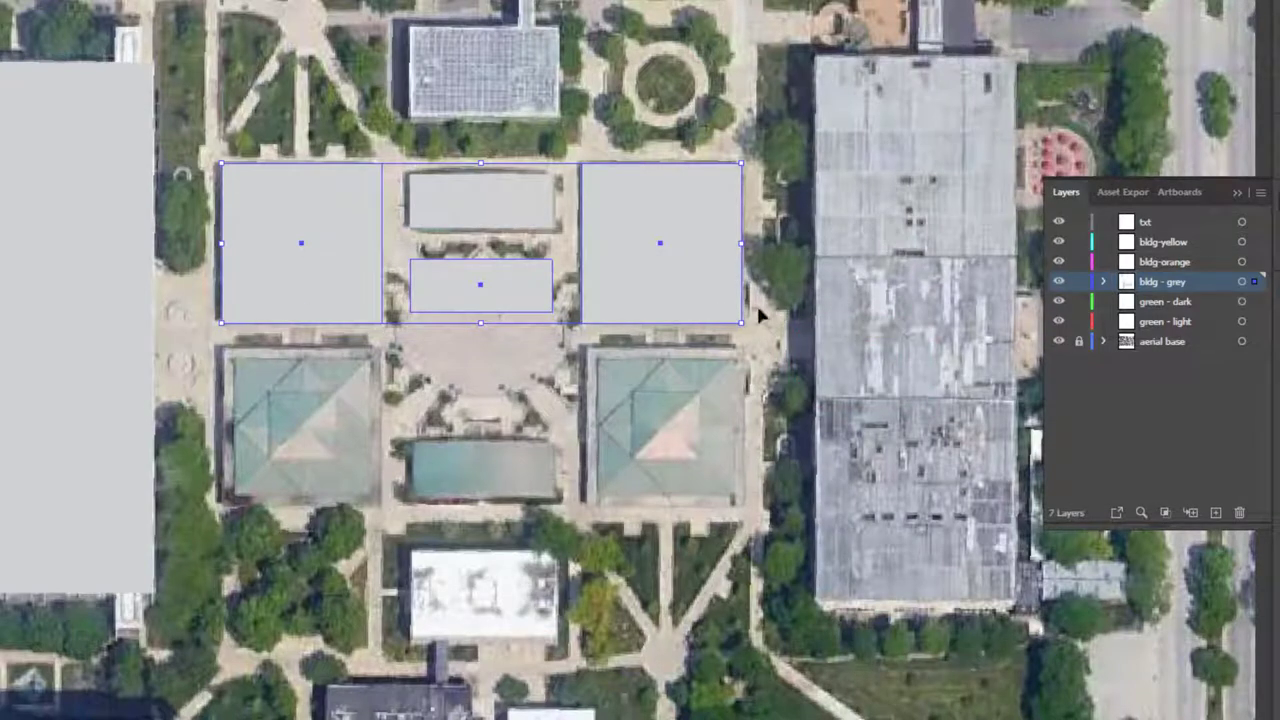
left_click_drag(710, 285, 705, 470)
left_click(898, 66)
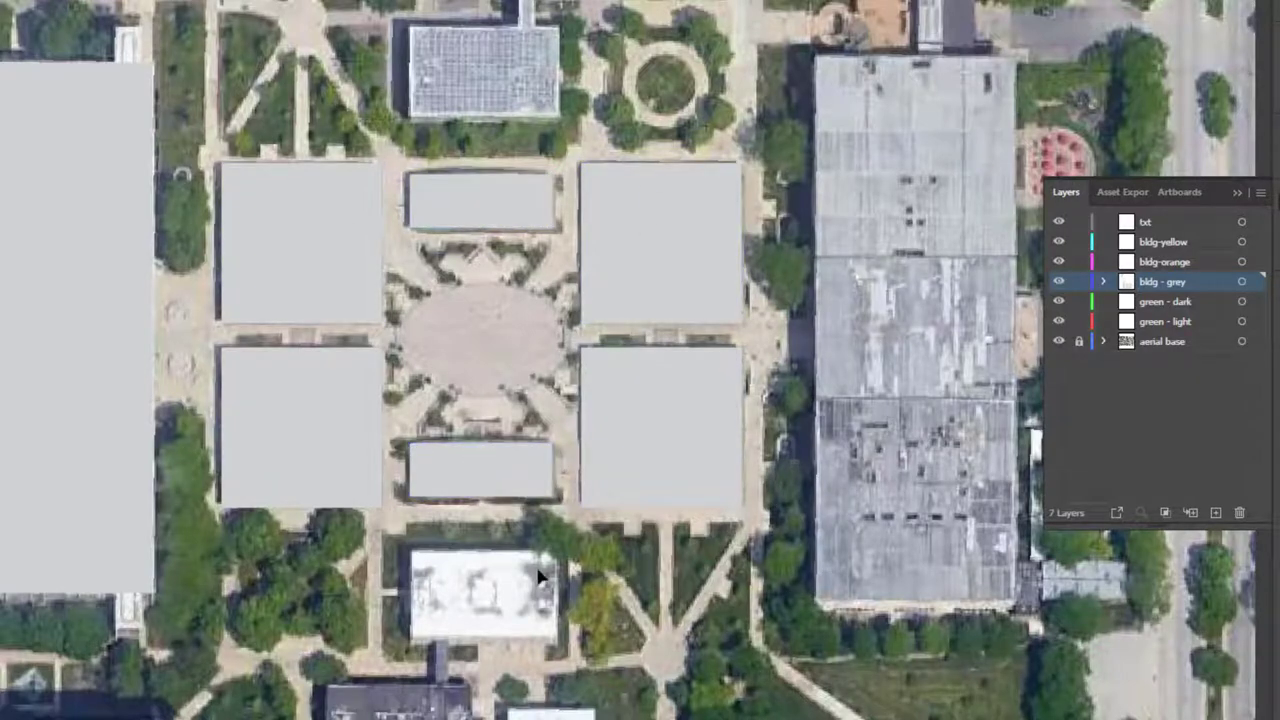
- Draw a grey rectangle over the tall building just east of the plaza
scroll(536, 568, "down", 2)
scroll(986, 455, "up", 2)
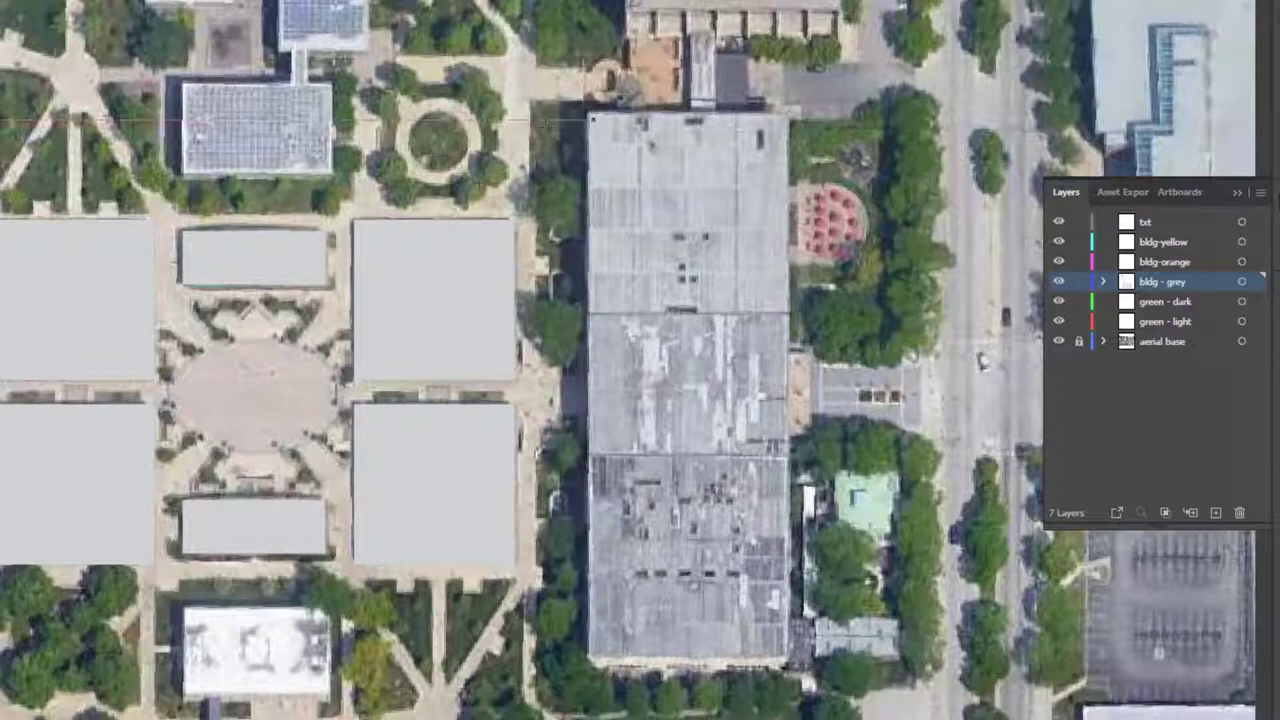
mouse_move(590, 114)
left_mouse_down()
mouse_move(782, 598)
mouse_move(783, 660)
left_mouse_up()
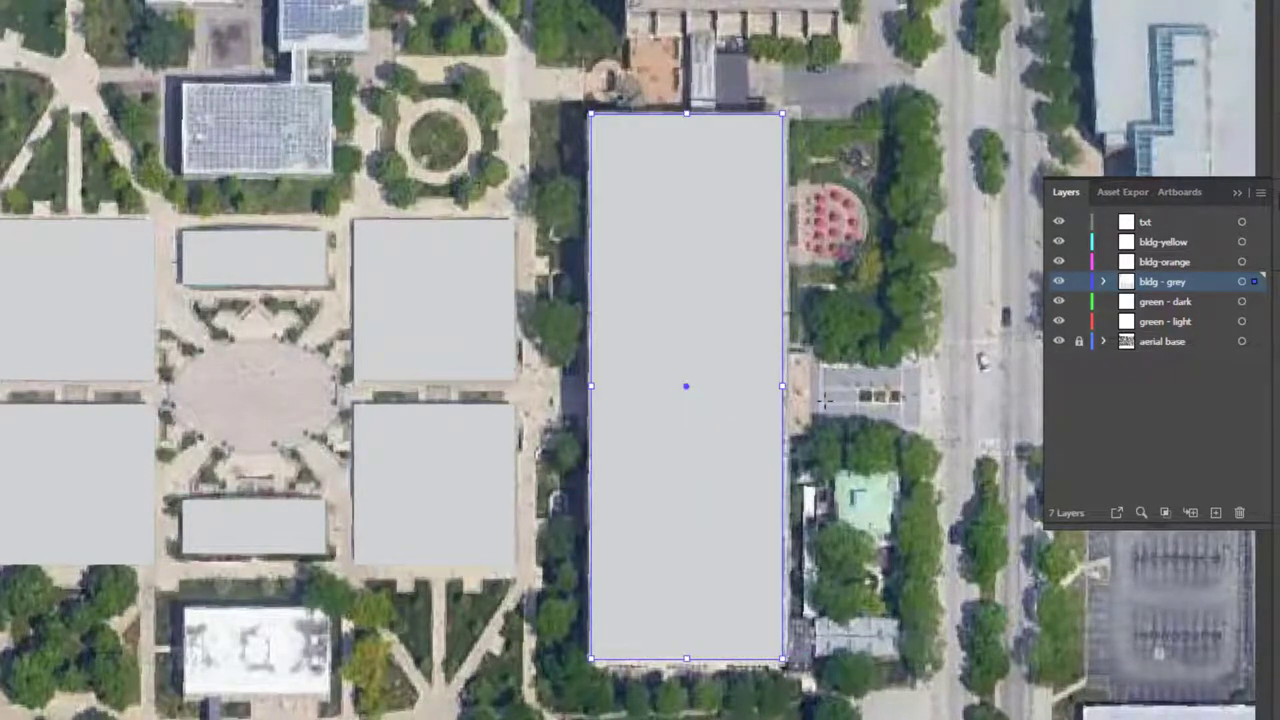
scroll(787, 462, "down", 1)
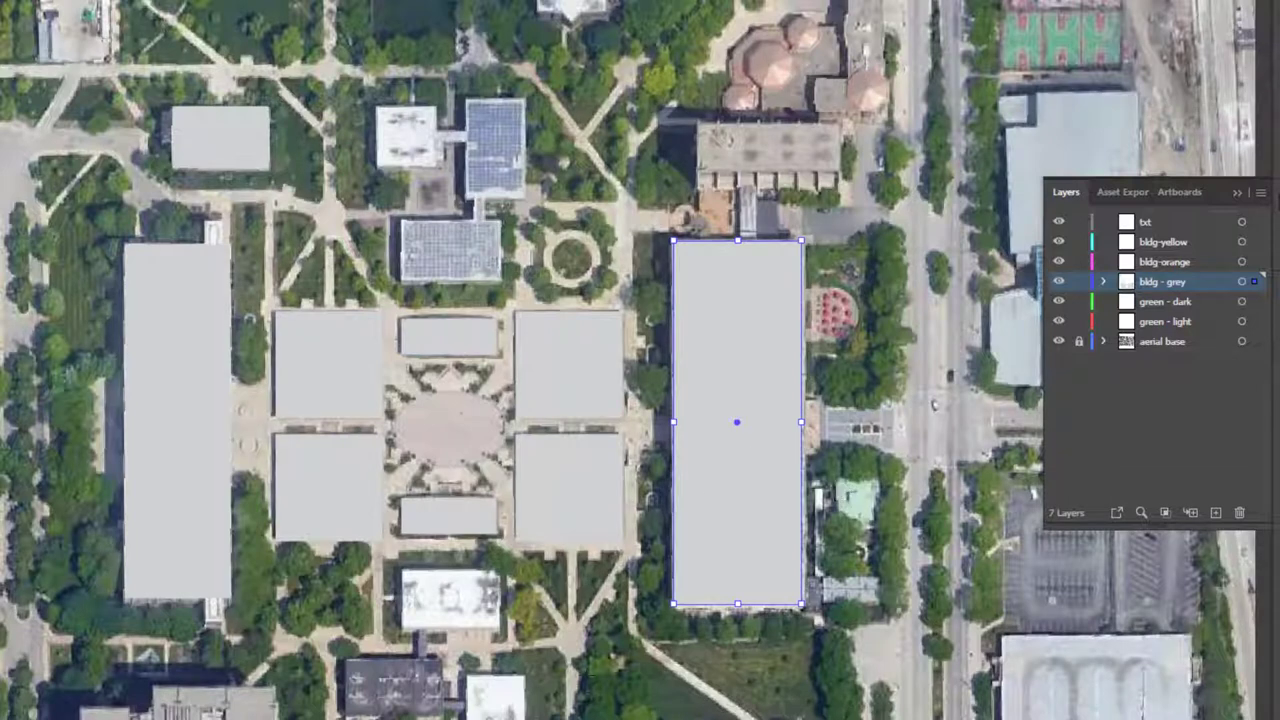
scroll(482, 90, "up", 2)
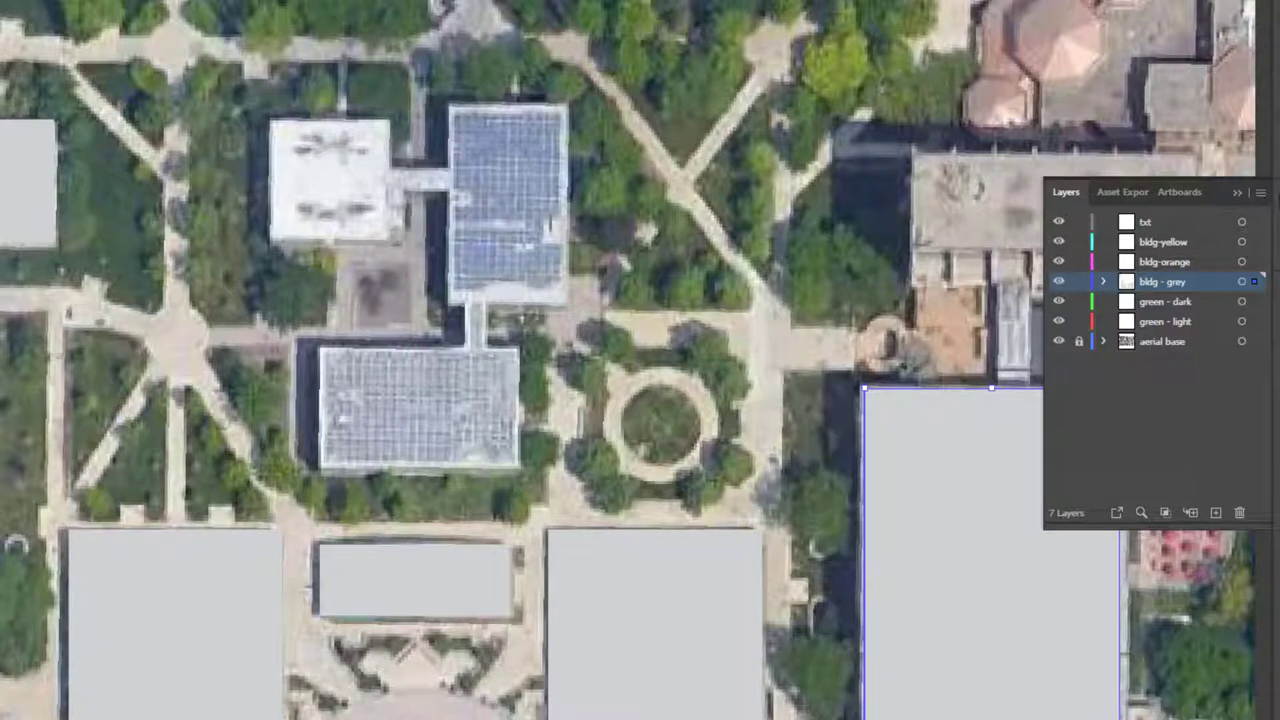
left_click(272, 122)
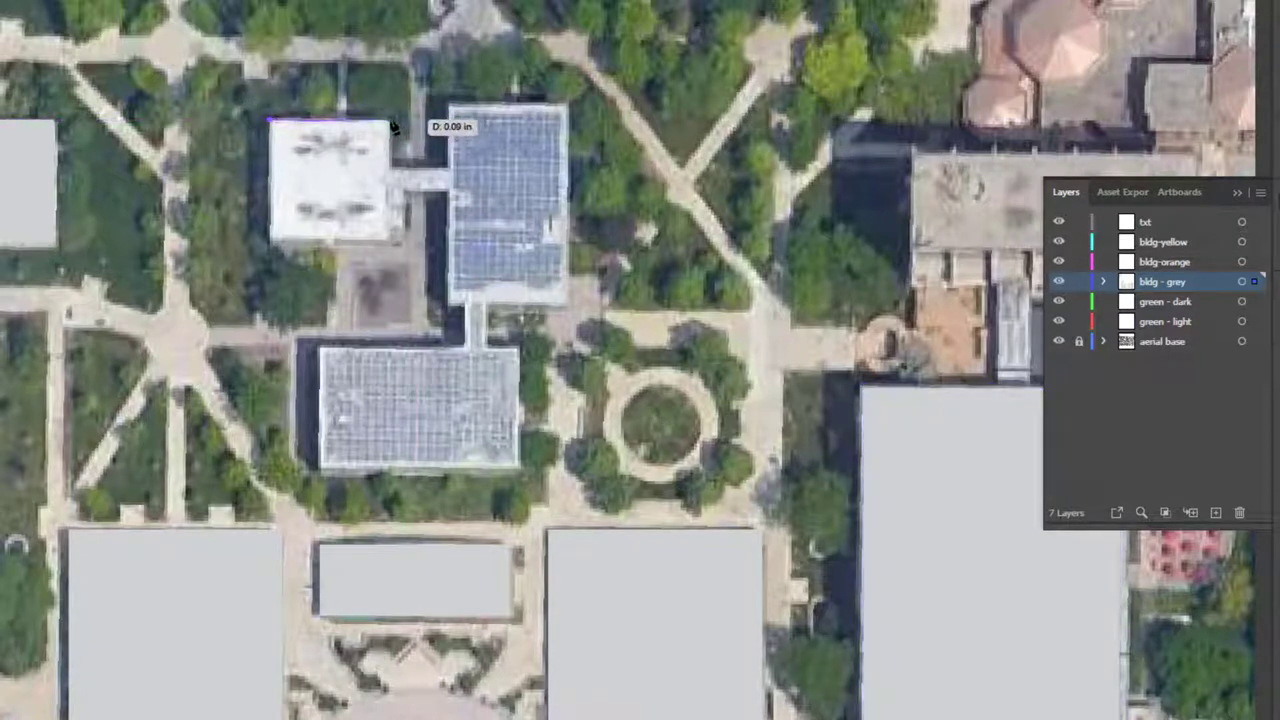
left_click(390, 121)
left_click(390, 165)
left_click(446, 163)
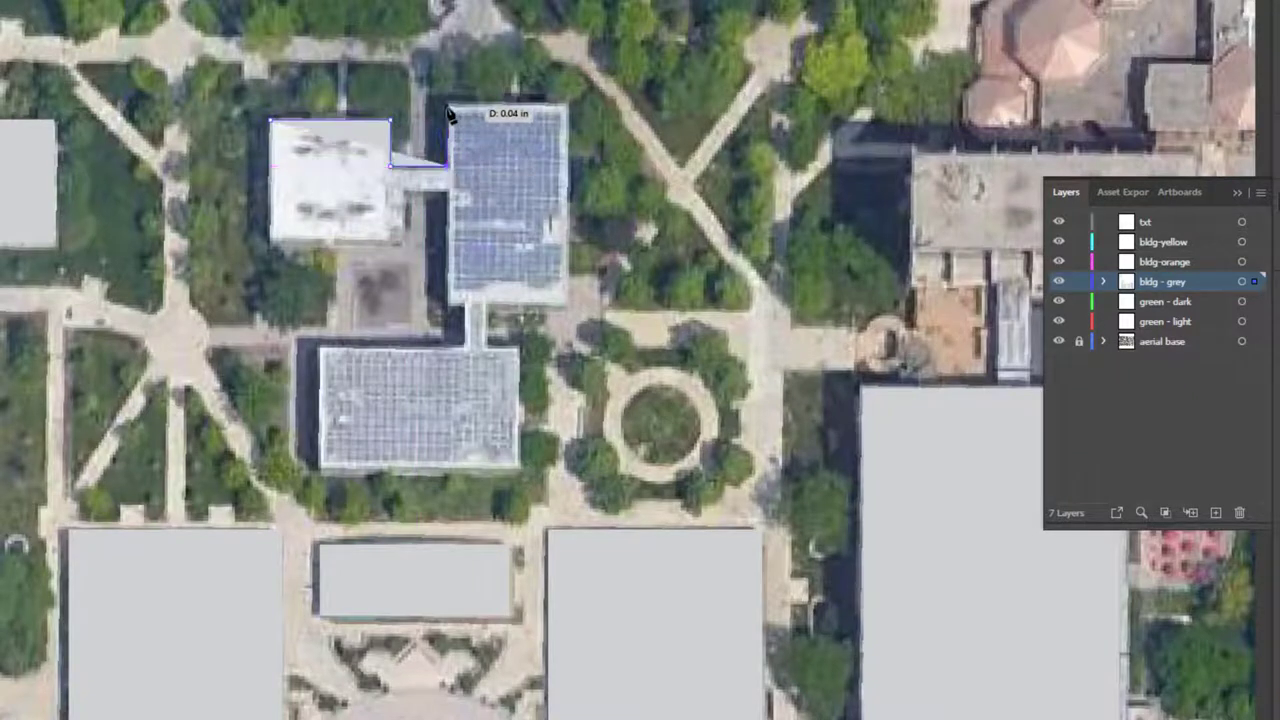
left_click(447, 104)
left_click(566, 104)
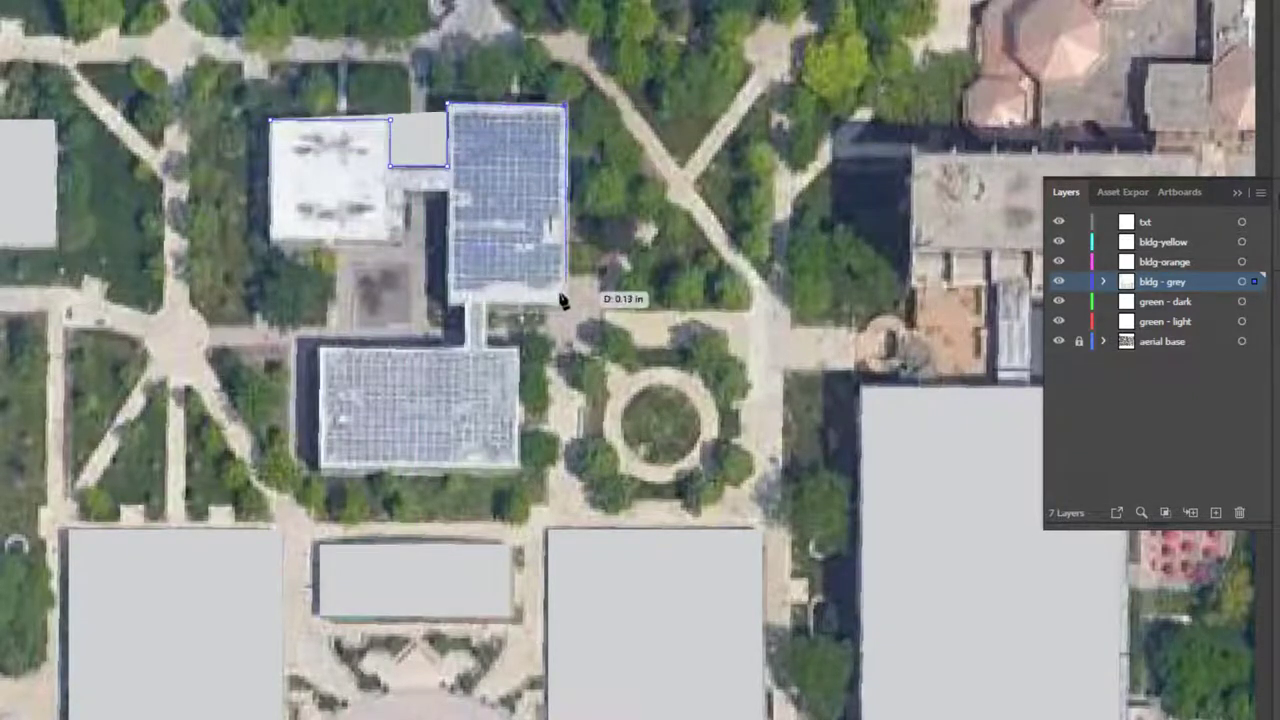
left_click(566, 304)
left_click(487, 304)
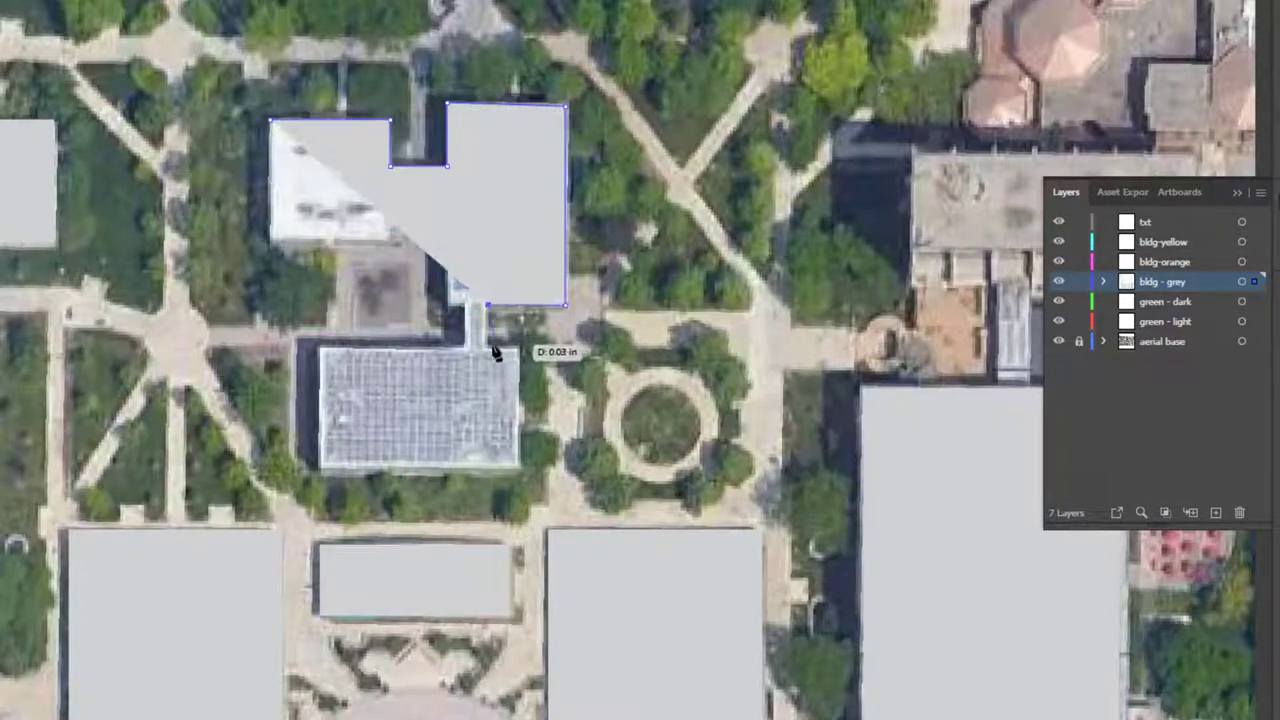
left_click(489, 345)
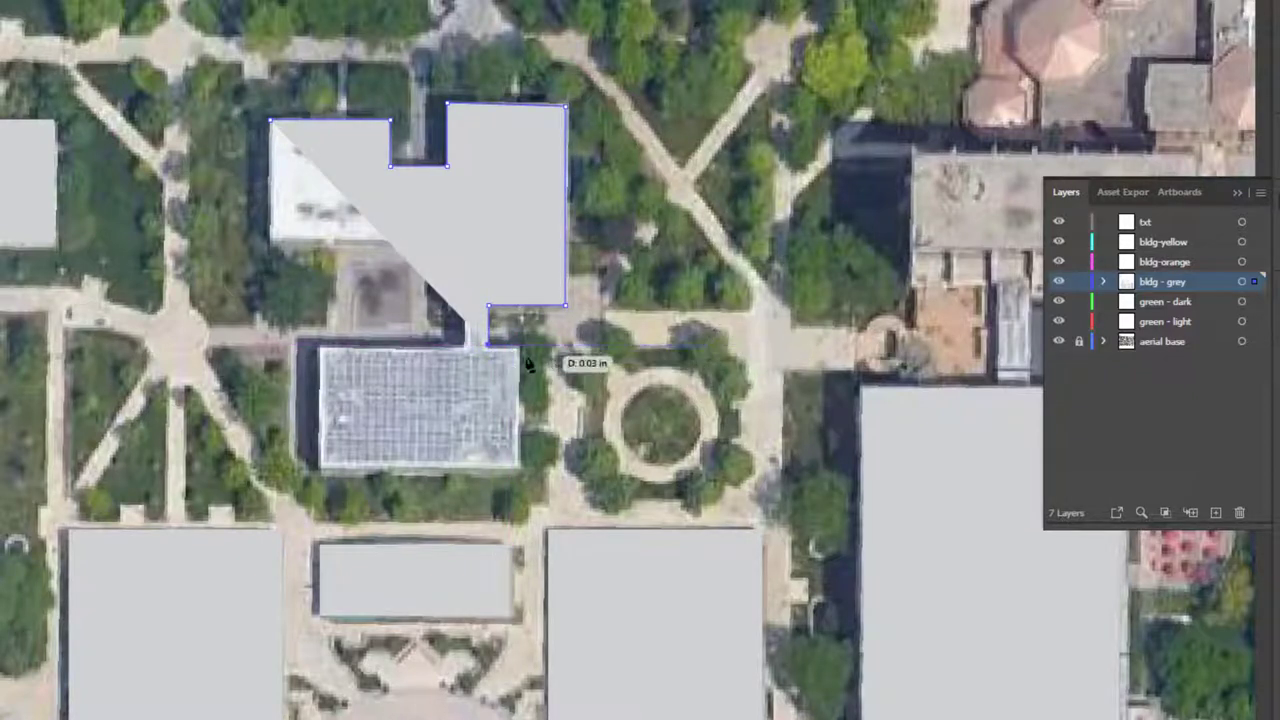
left_click(520, 345)
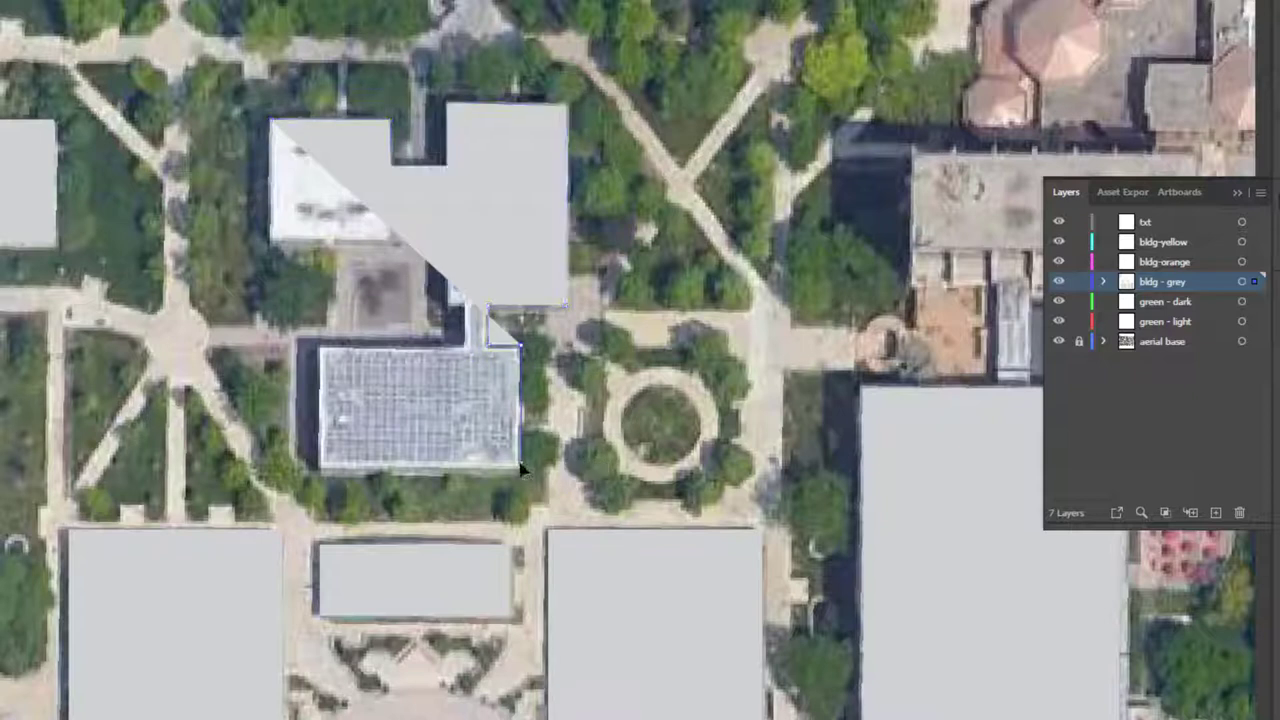
left_click(520, 463)
left_click(320, 463)
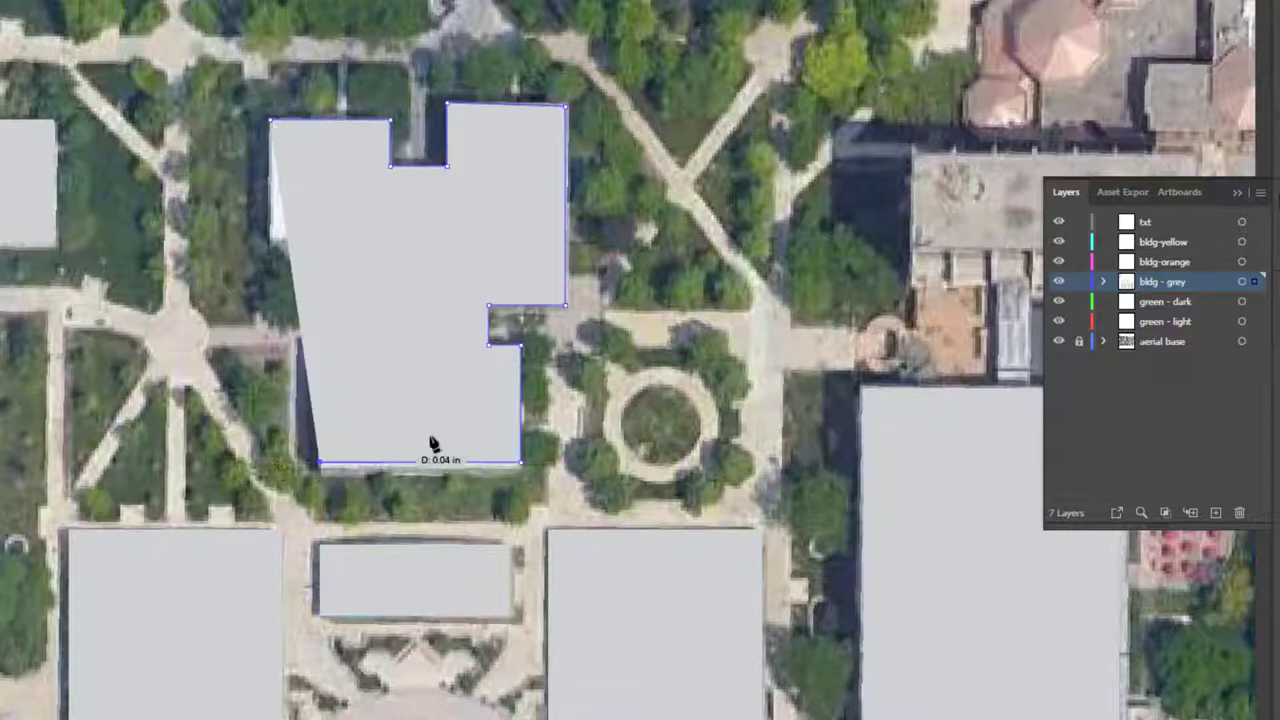
key("v")
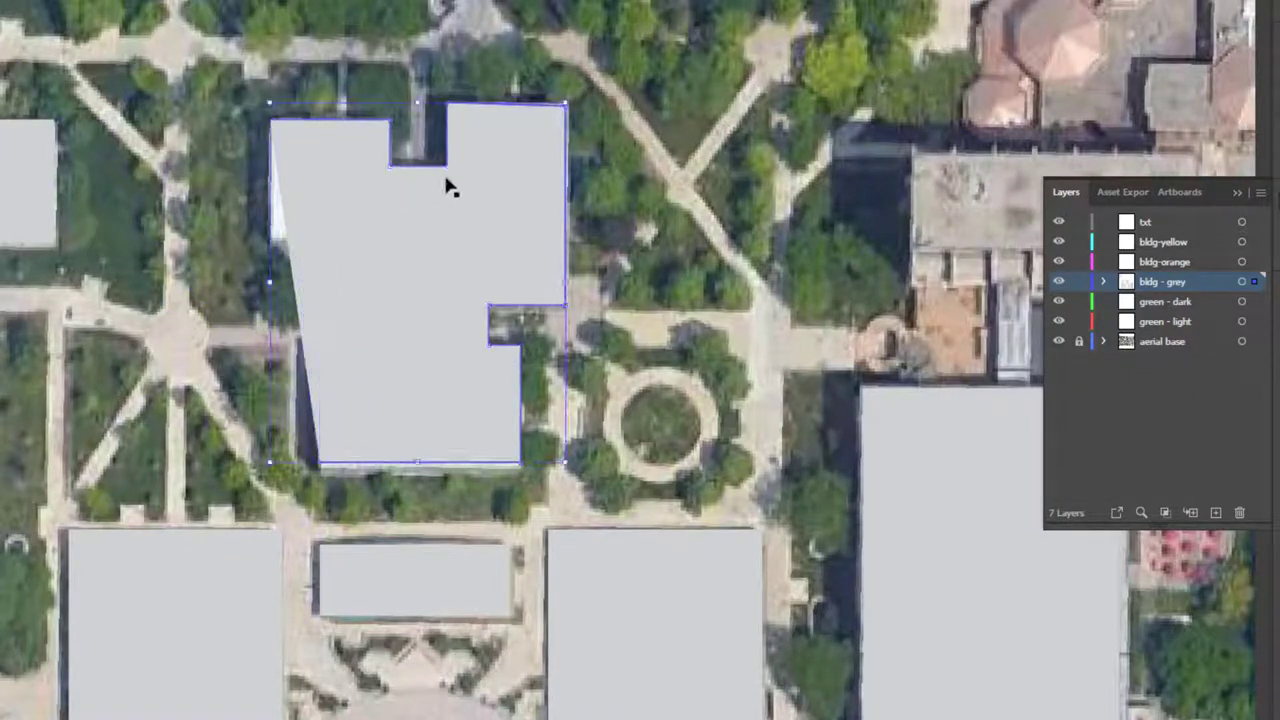
key("ctrl+z")
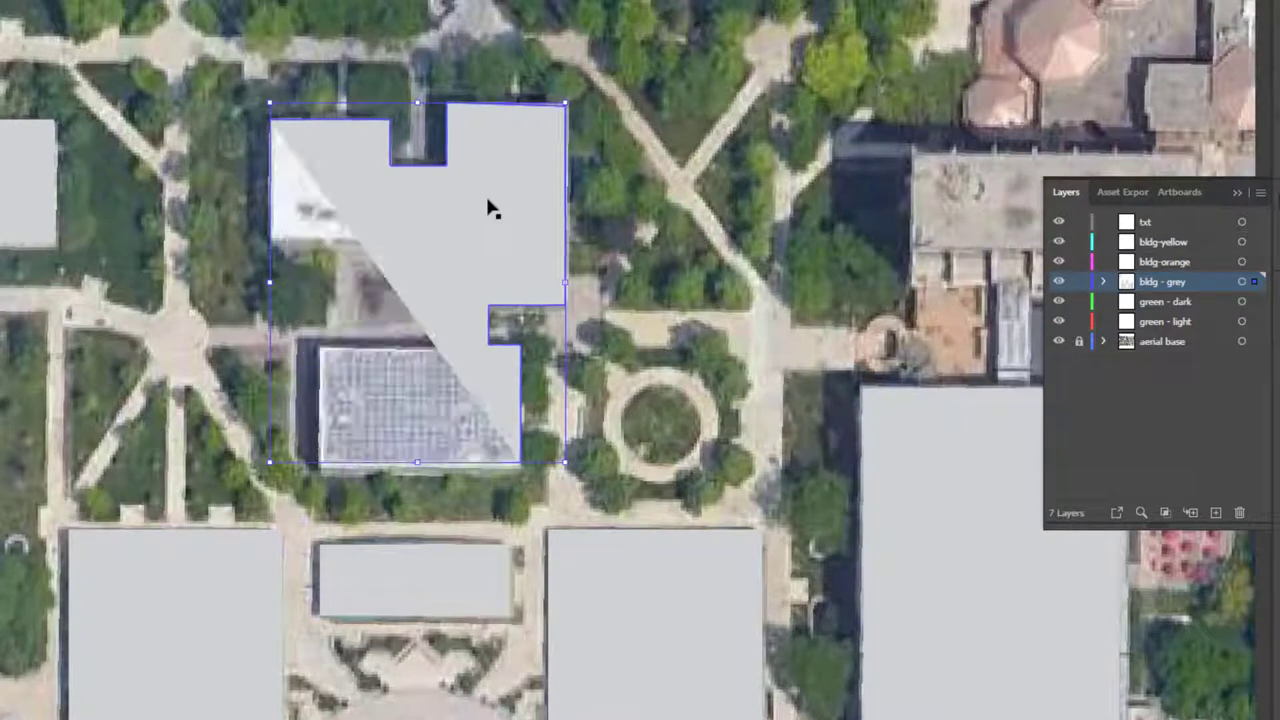
key("Delete")
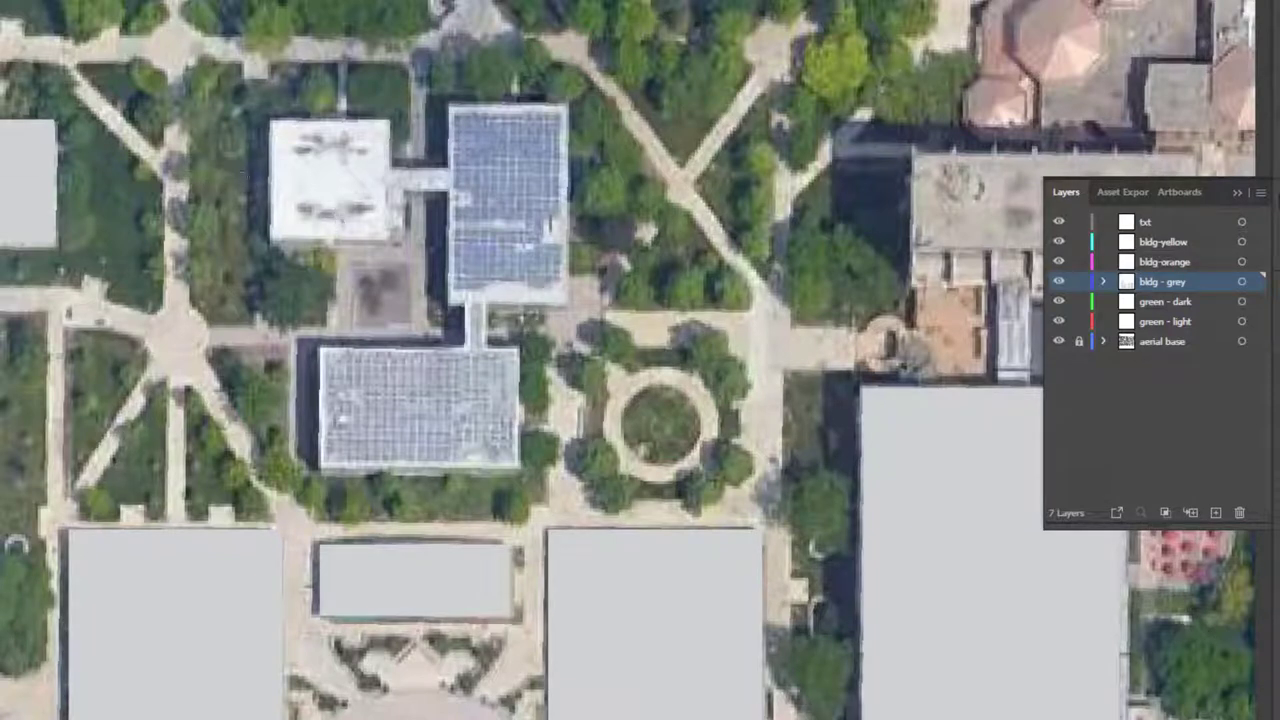
- Draw grey rectangles over the white-roofed, solar-roof and glass-roof buildings and their two linking corridors
left_click_drag(271, 124, 393, 243)
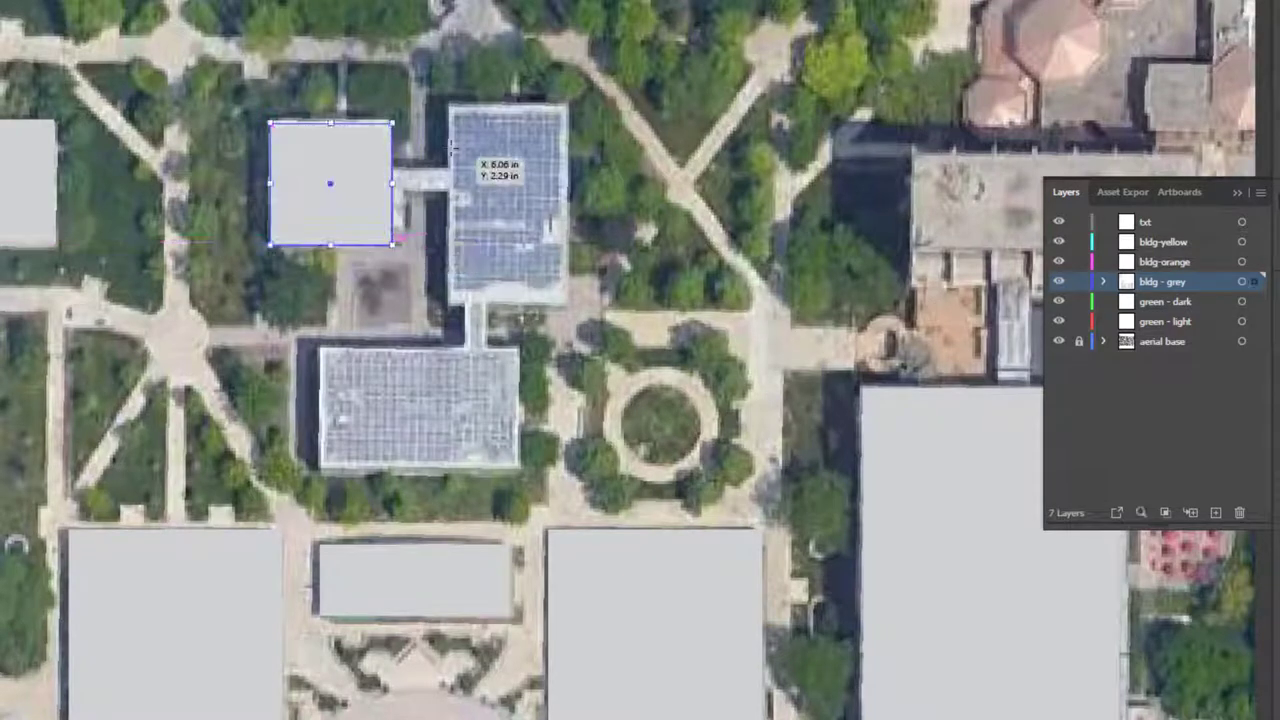
left_click_drag(507, 178, 571, 307)
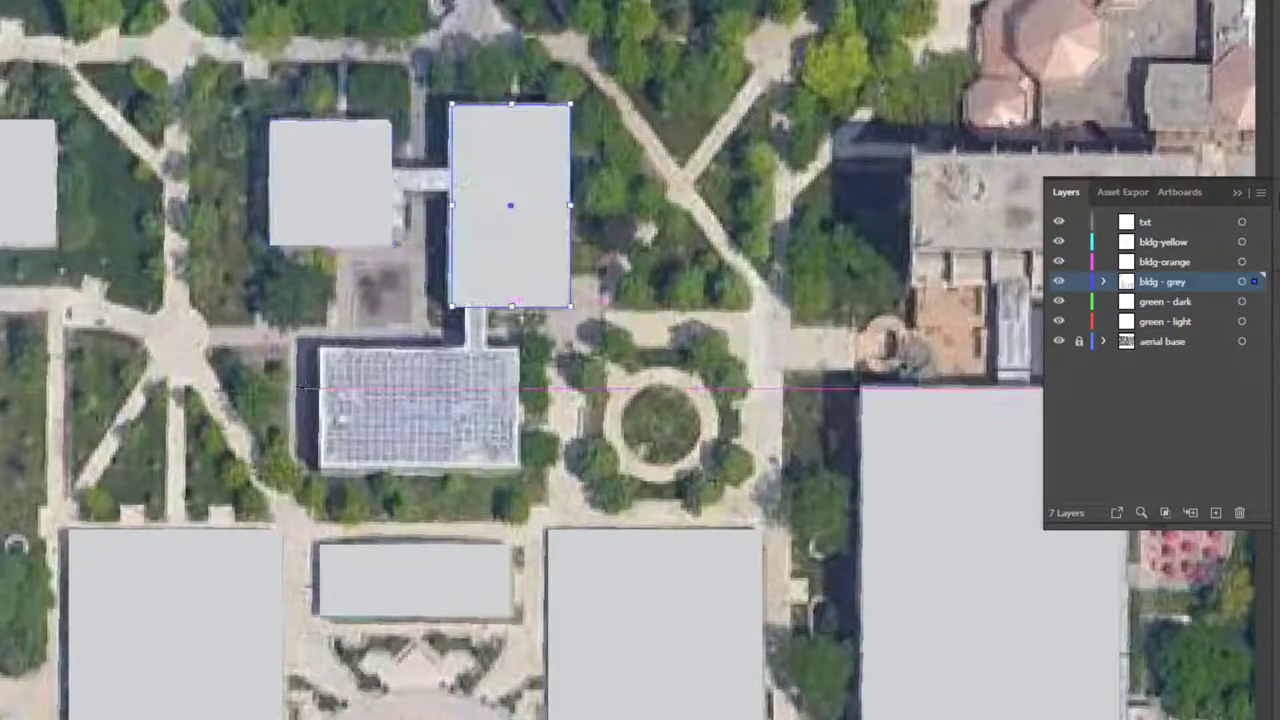
left_click_drag(320, 347, 522, 468)
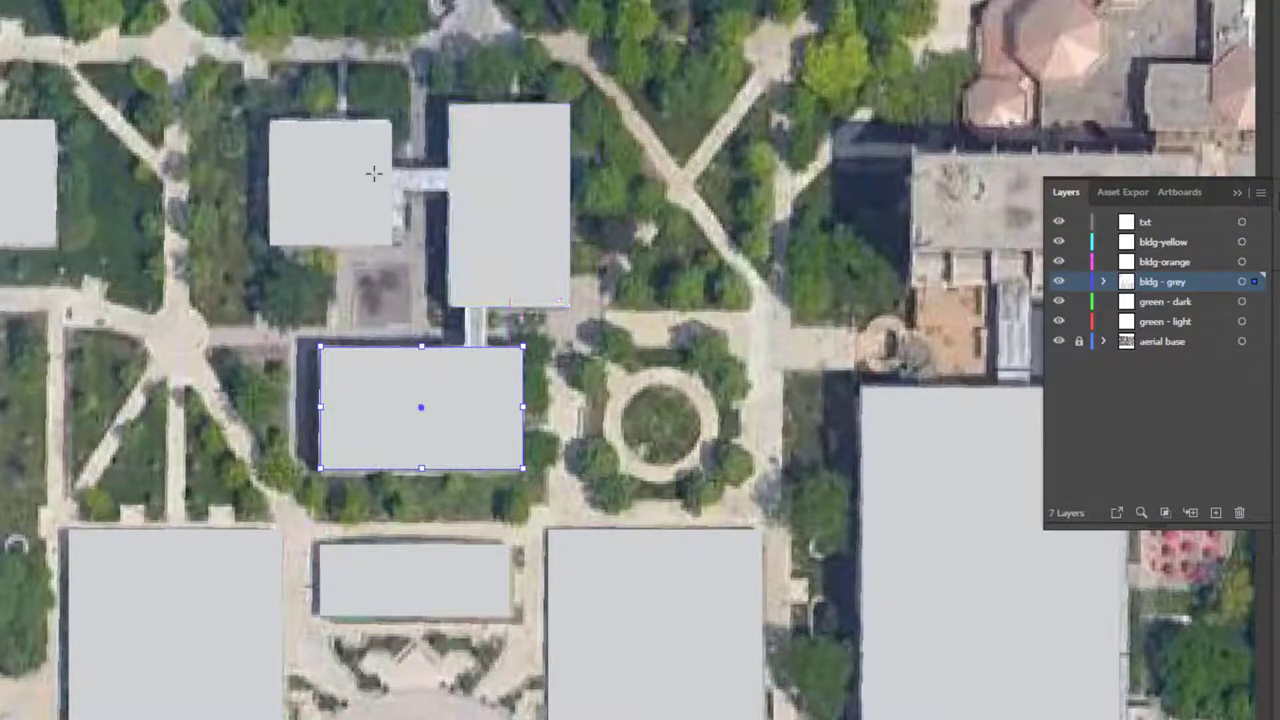
left_click_drag(373, 169, 476, 192)
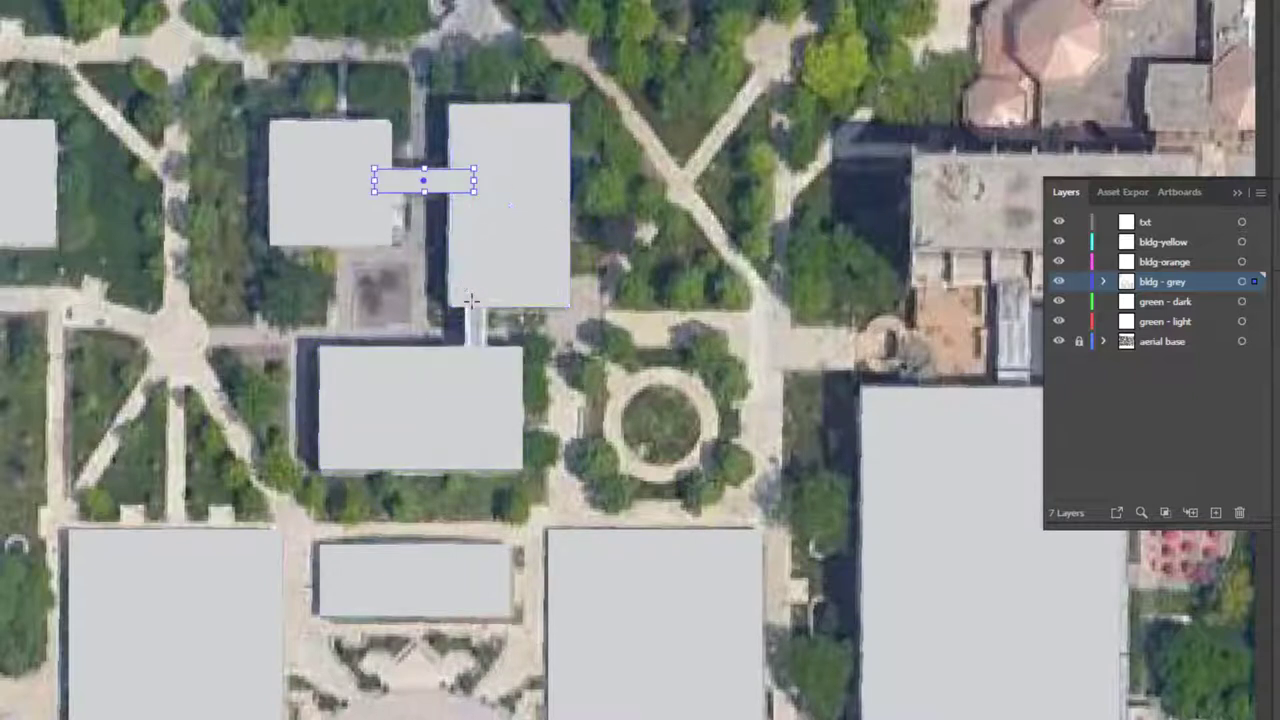
left_click_drag(464, 288, 487, 377)
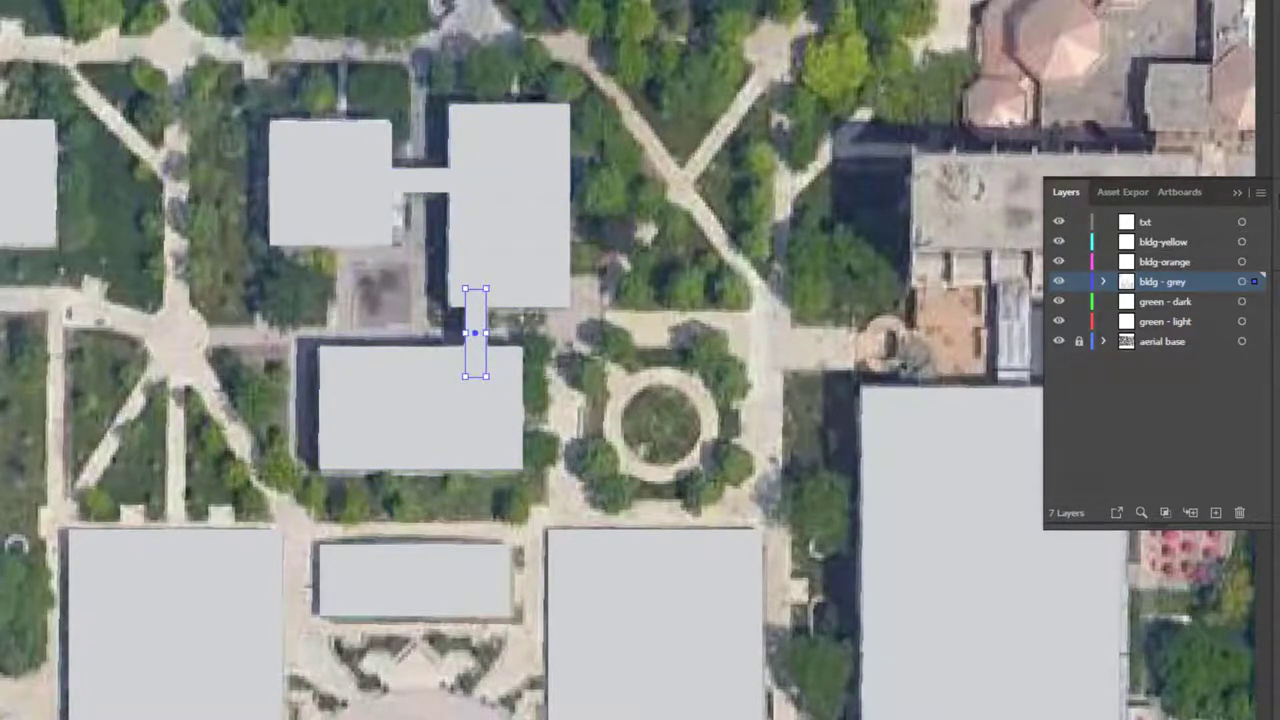
left_click(380, 18)
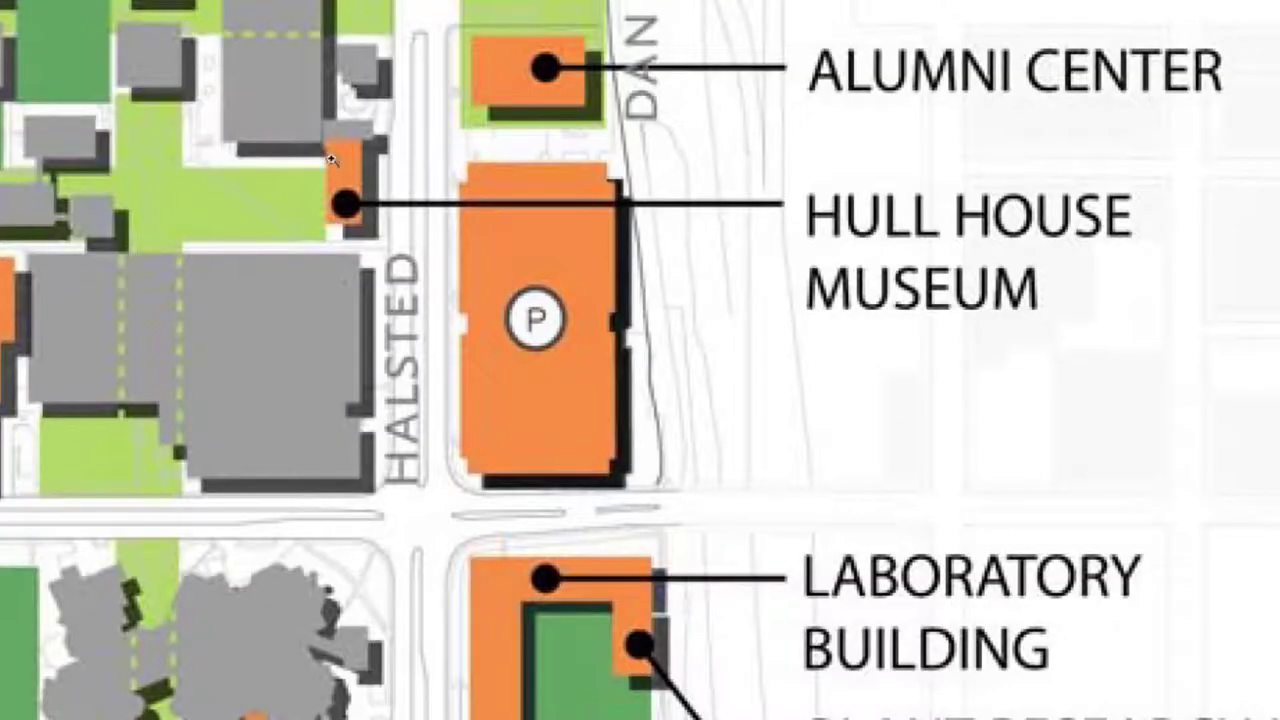
- Marquee-zoom the Acrobat site plan onto the central campus buildings, then minimize Acrobat
scroll(287, 163, "up", 5)
scroll(287, 163, "up", 5)
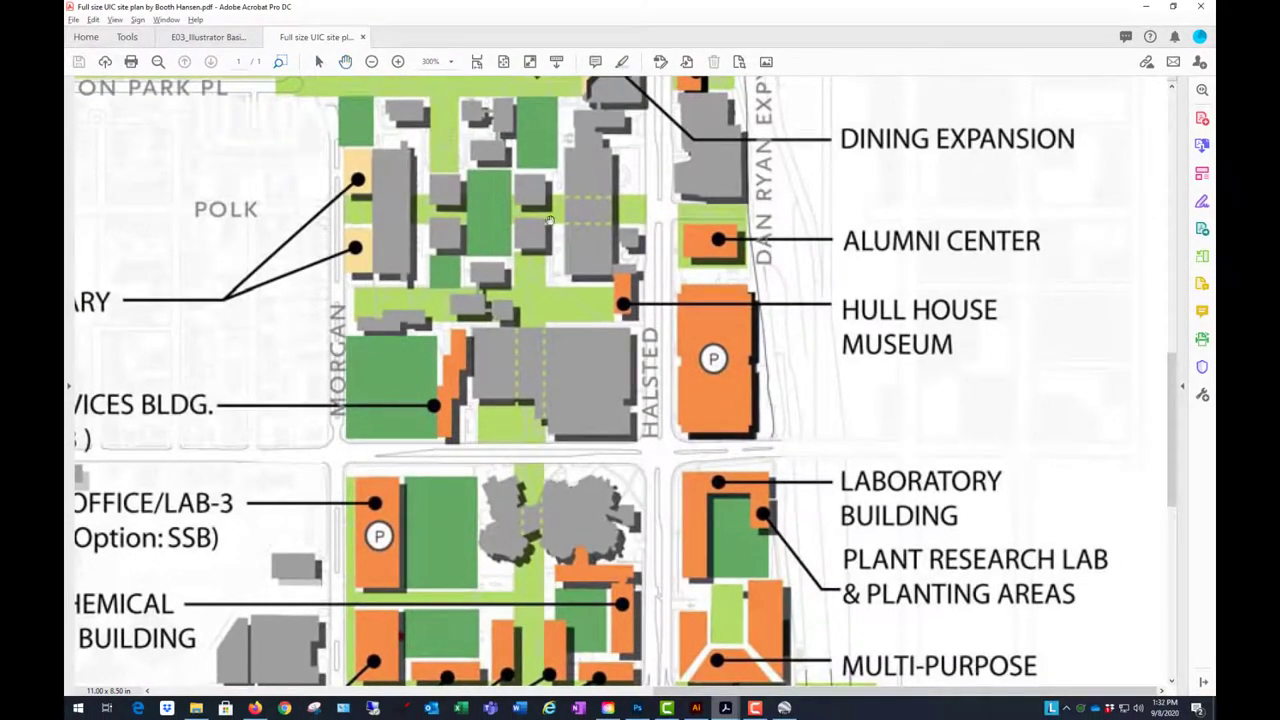
scroll(549, 220, "up", 5)
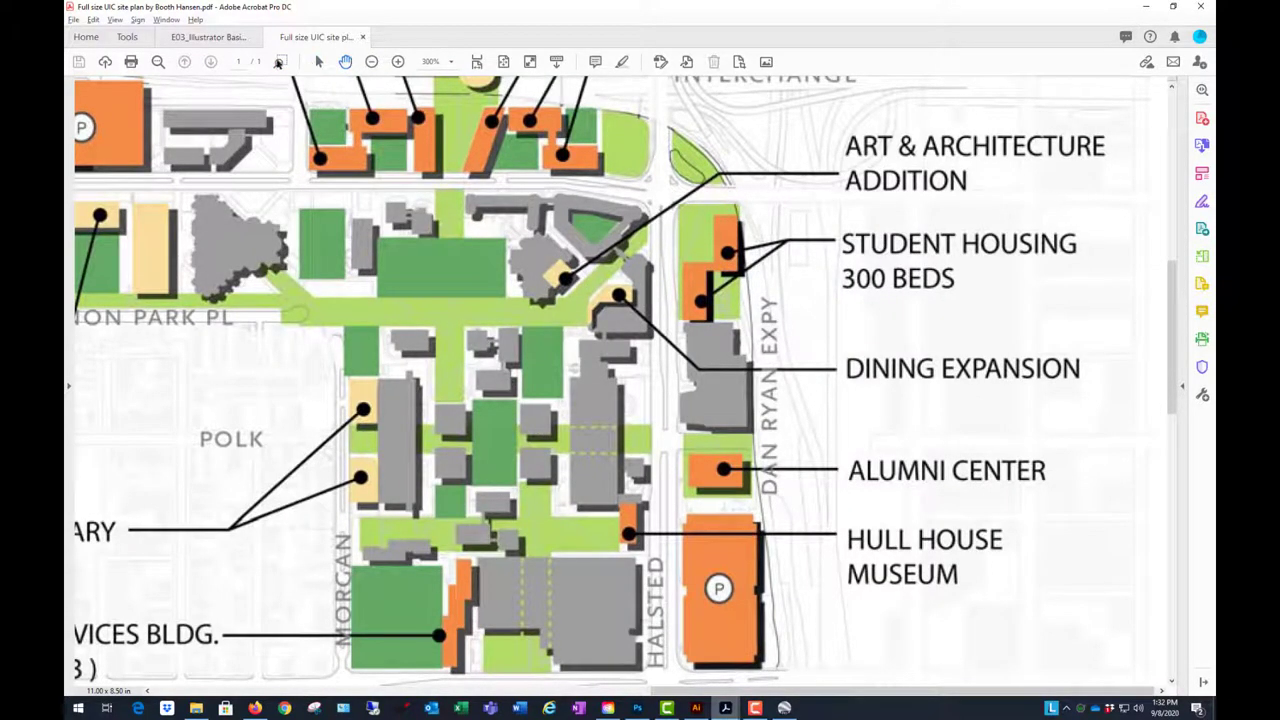
left_click_drag(290, 130, 790, 614)
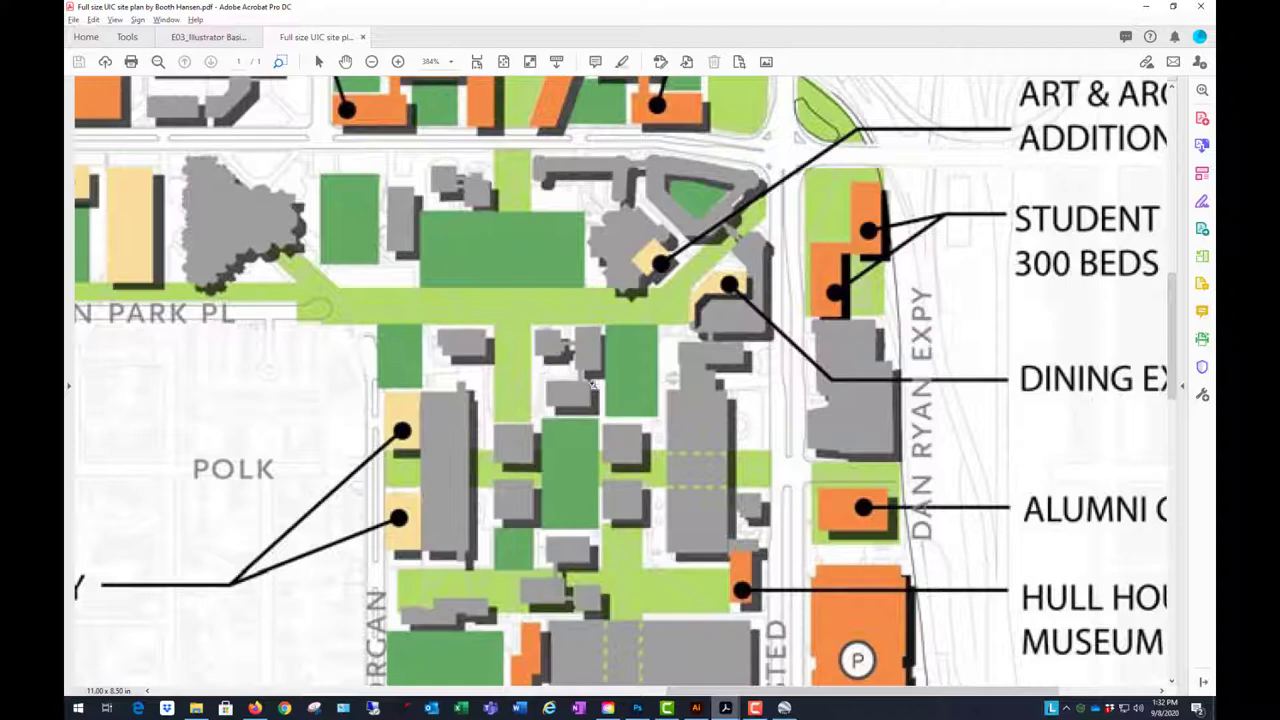
left_click(1146, 7)
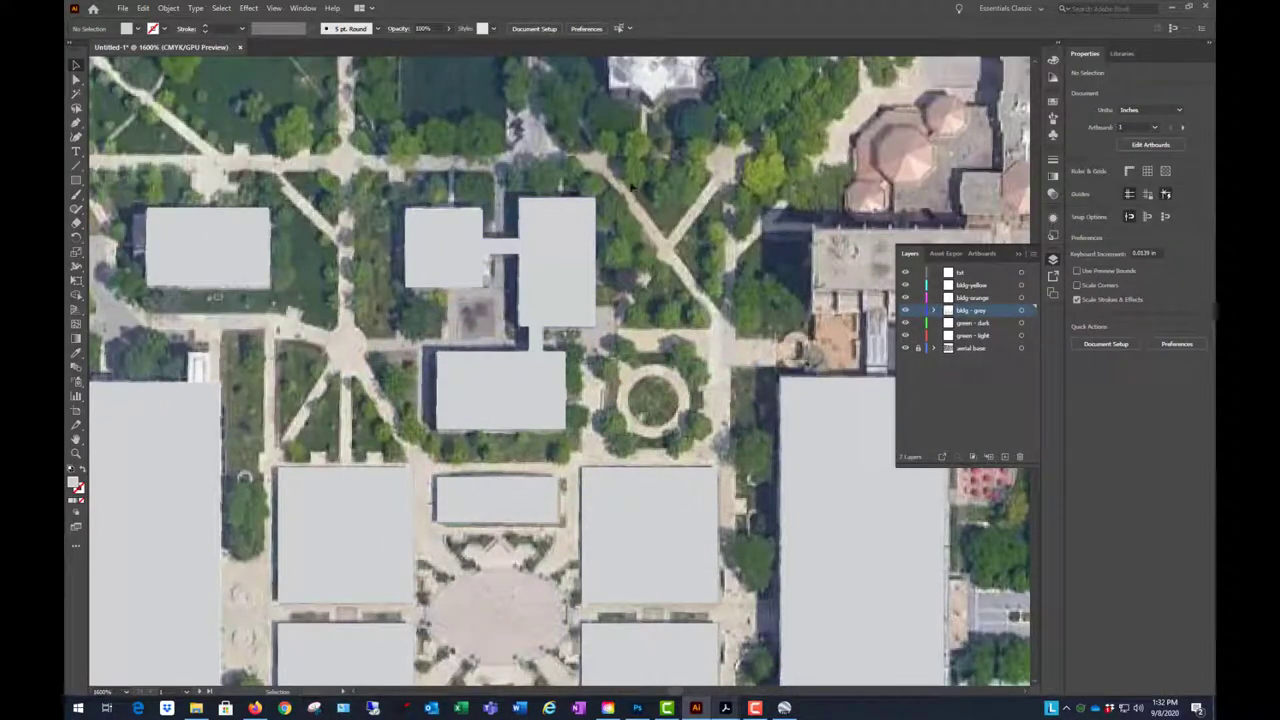
- Give the newly traced north building shapes a red 0.25 pt stroke
left_click_drag(372, 388, 445, 365)
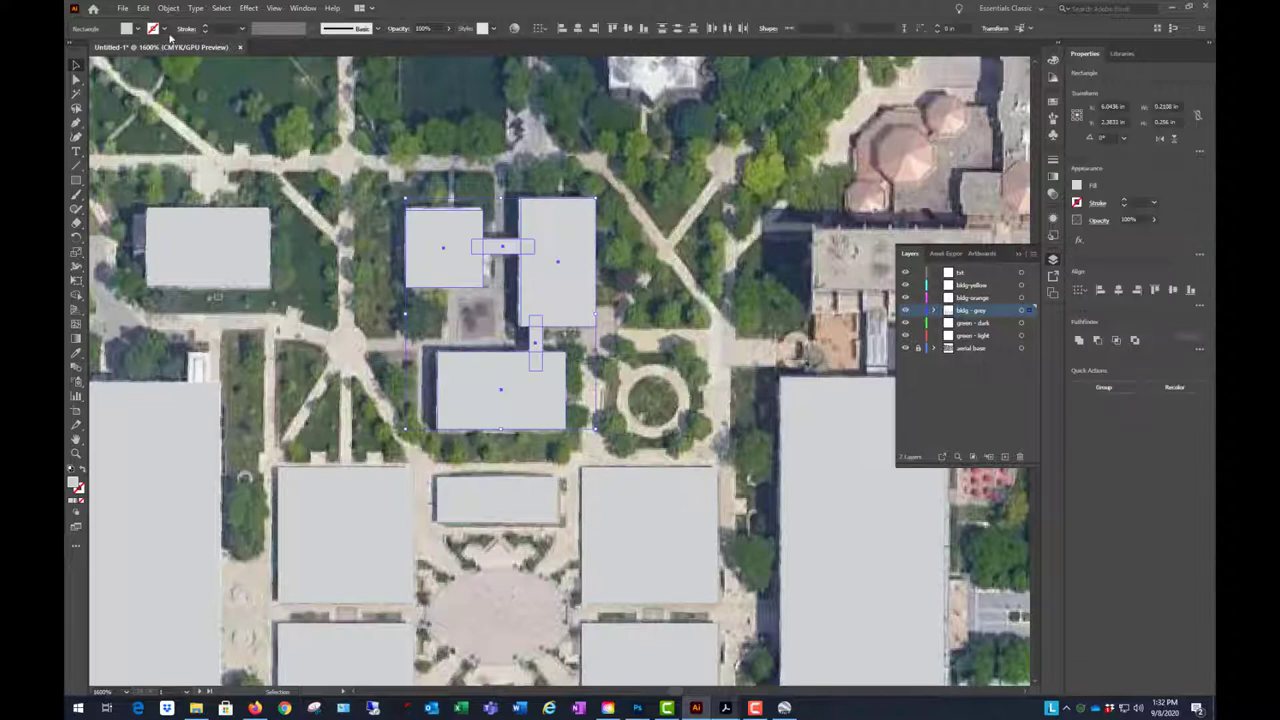
left_click(161, 29)
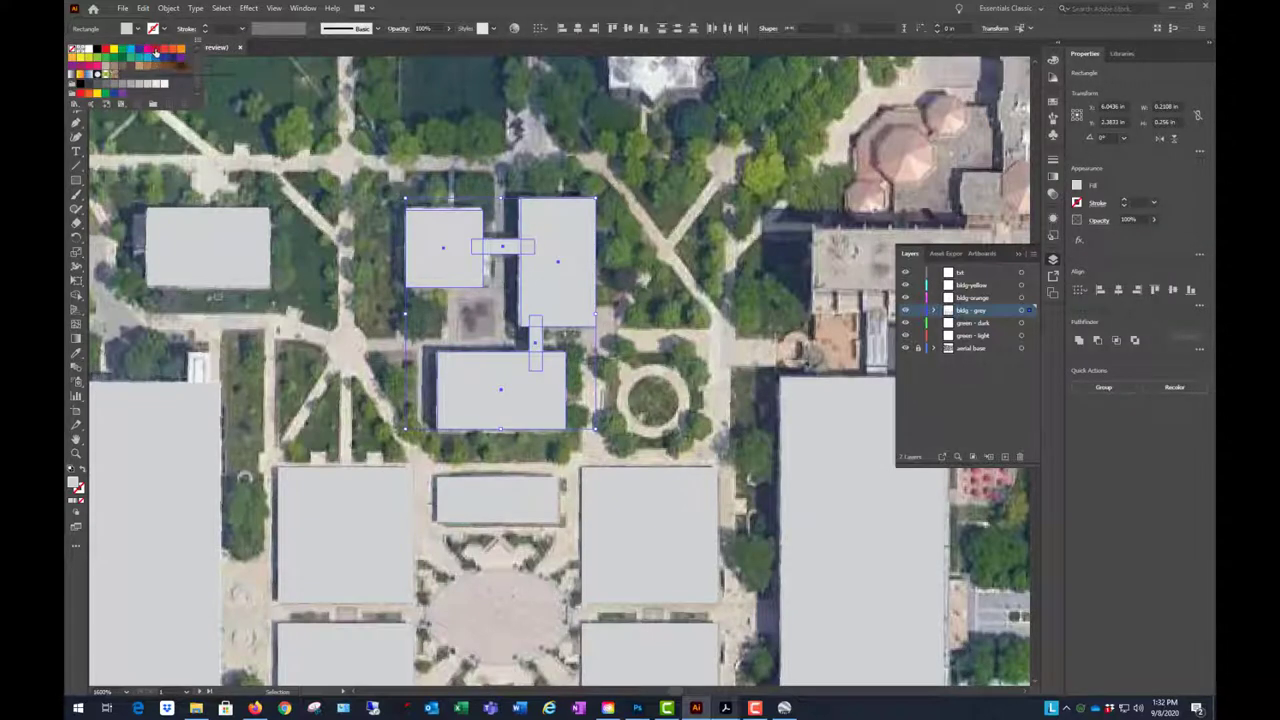
left_click(155, 50)
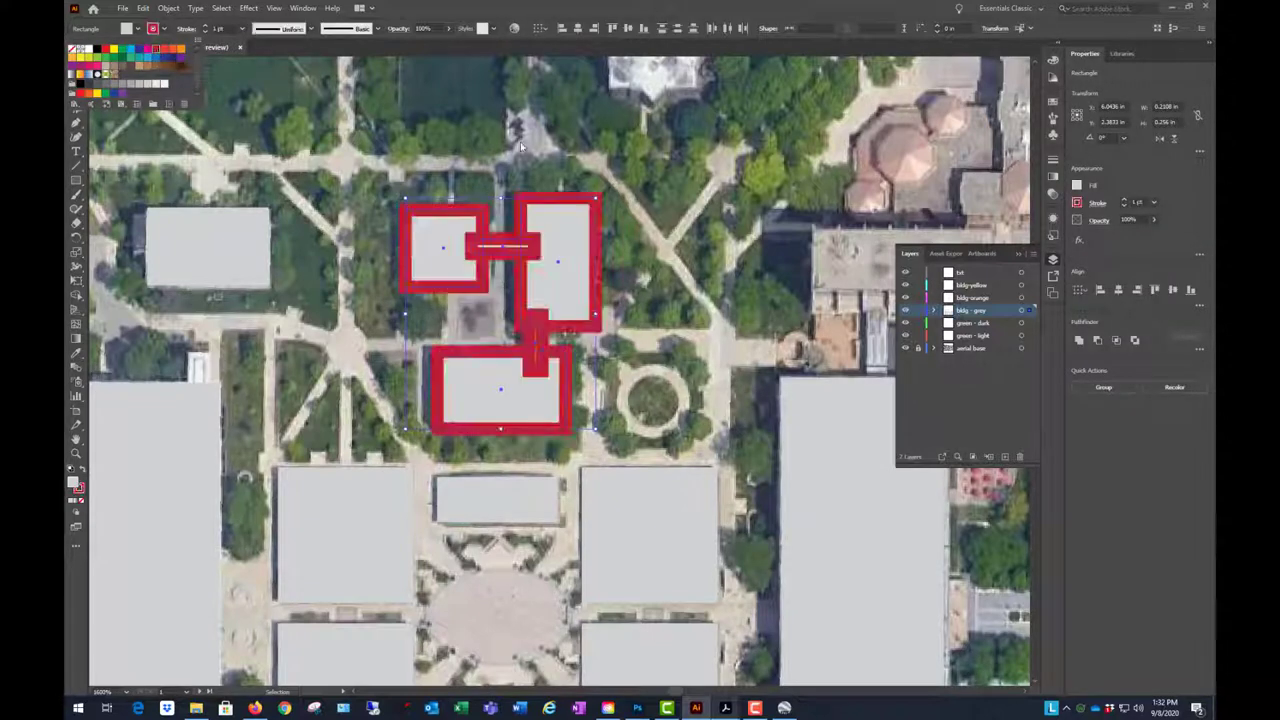
left_click(241, 28)
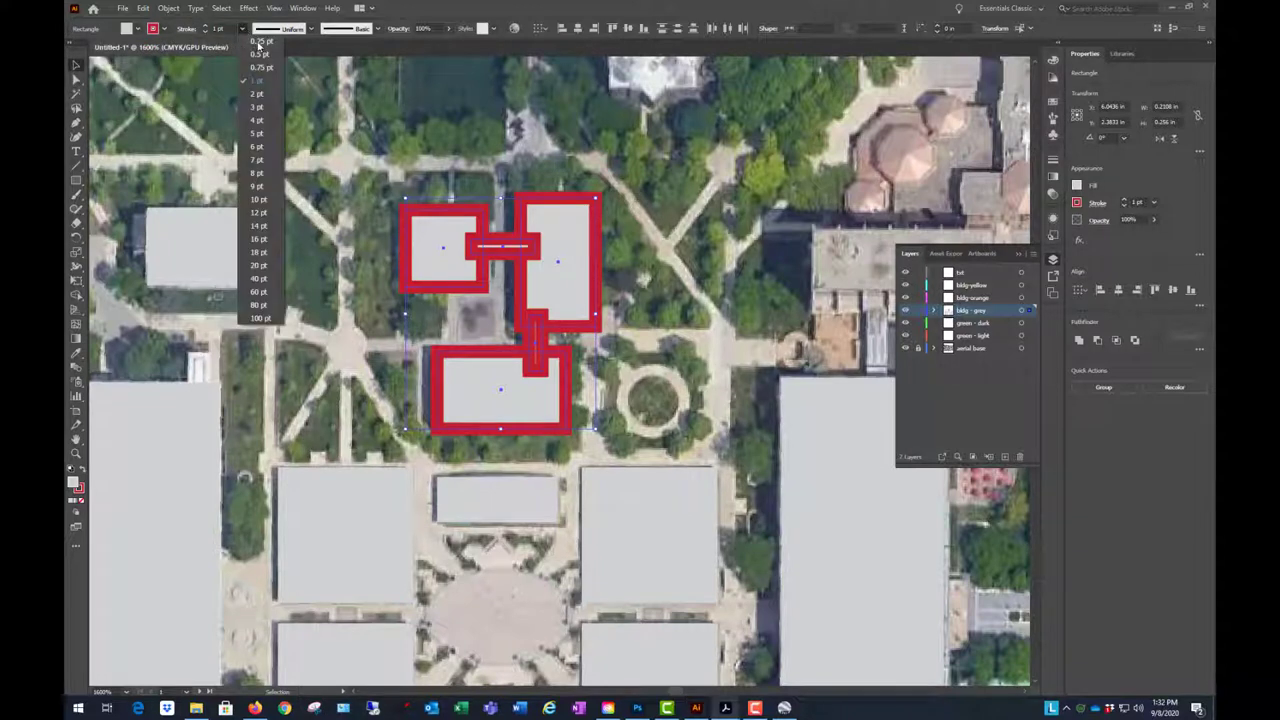
left_click(252, 30)
left_click(708, 203)
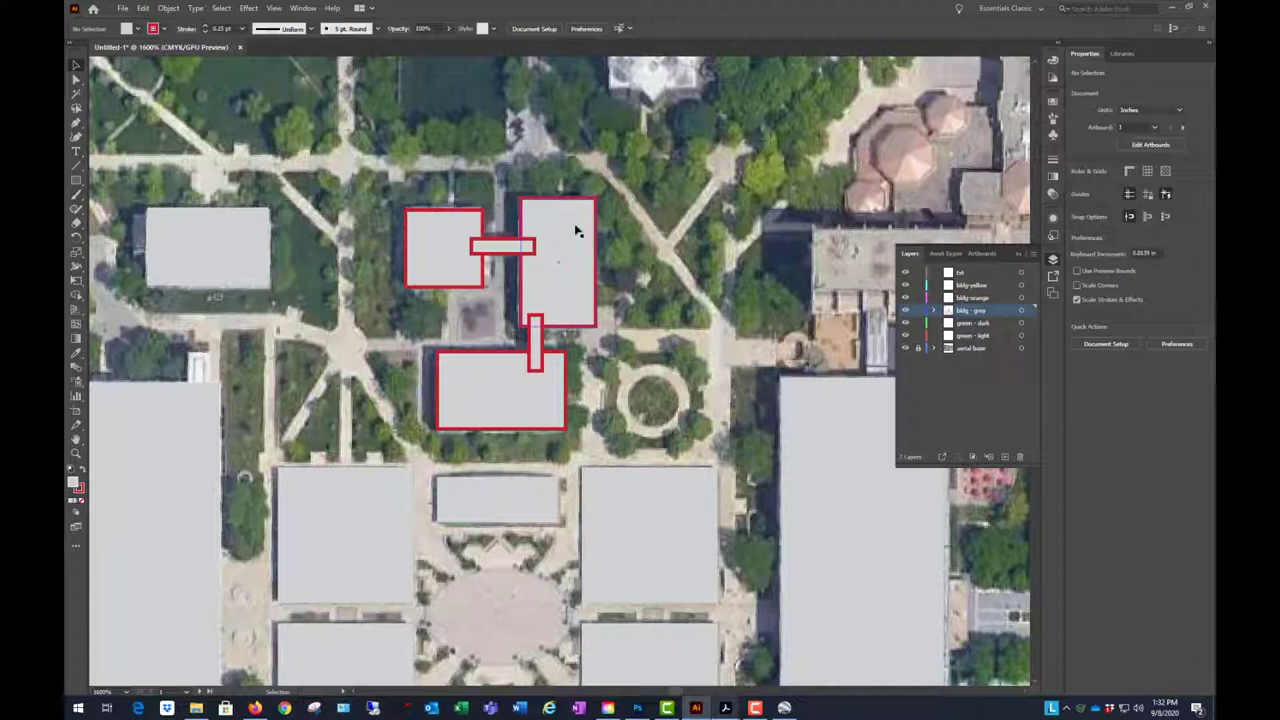
- Hide the aerial photo base layer and reselect the connected building shapes
left_click(906, 348)
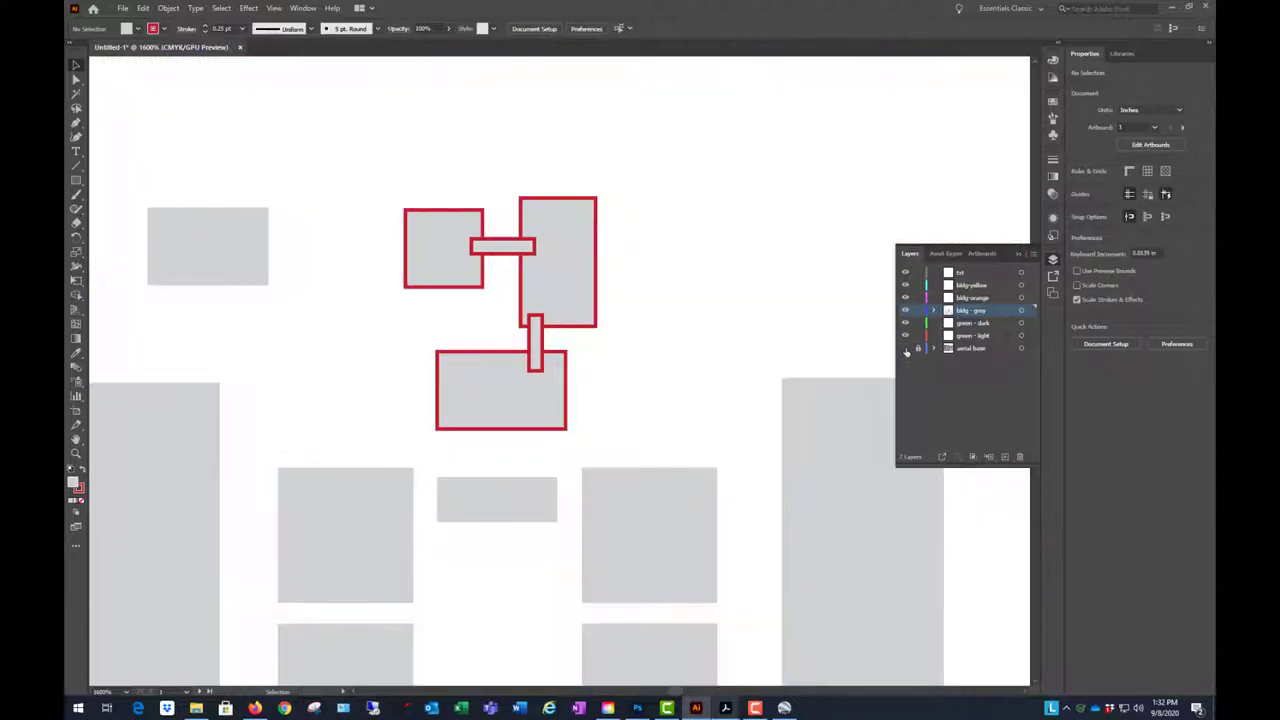
left_click(437, 251)
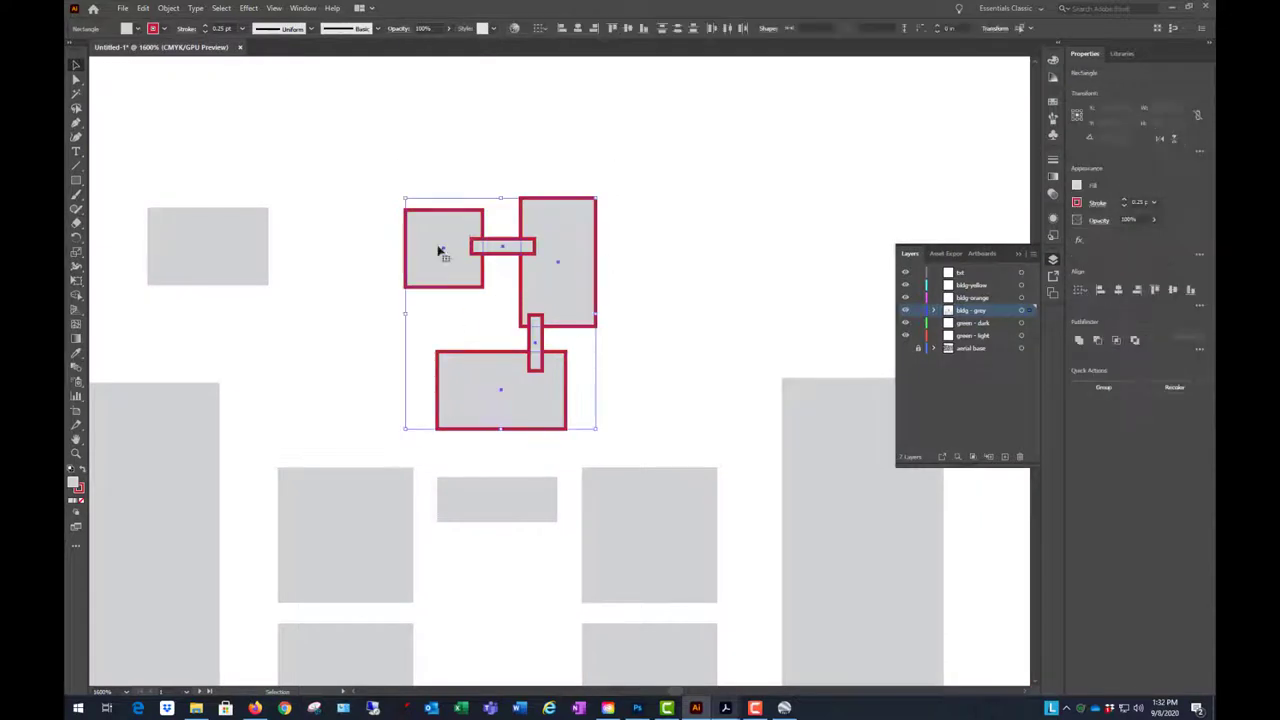
left_click(248, 8)
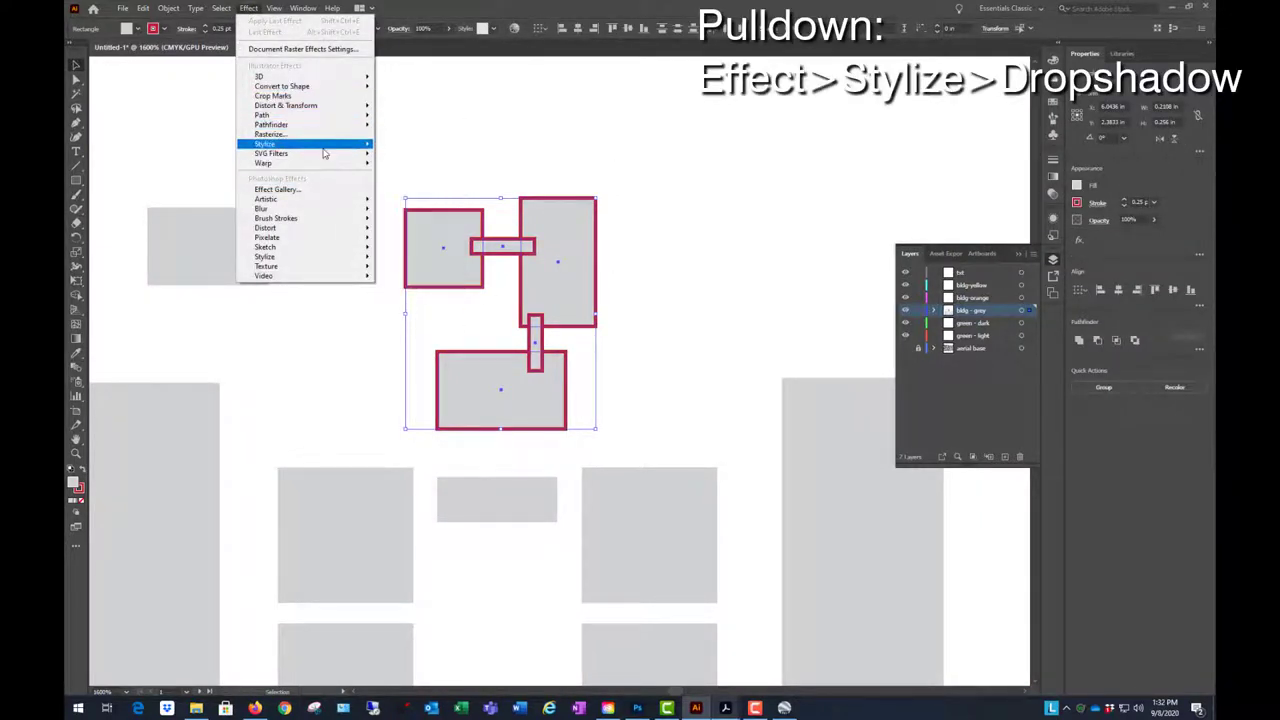
- Add an Effect > Stylize > Drop Shadow, trying 0.01 in offsets and a 0.01 in blur
mouse_move(330, 143)
left_click(412, 145)
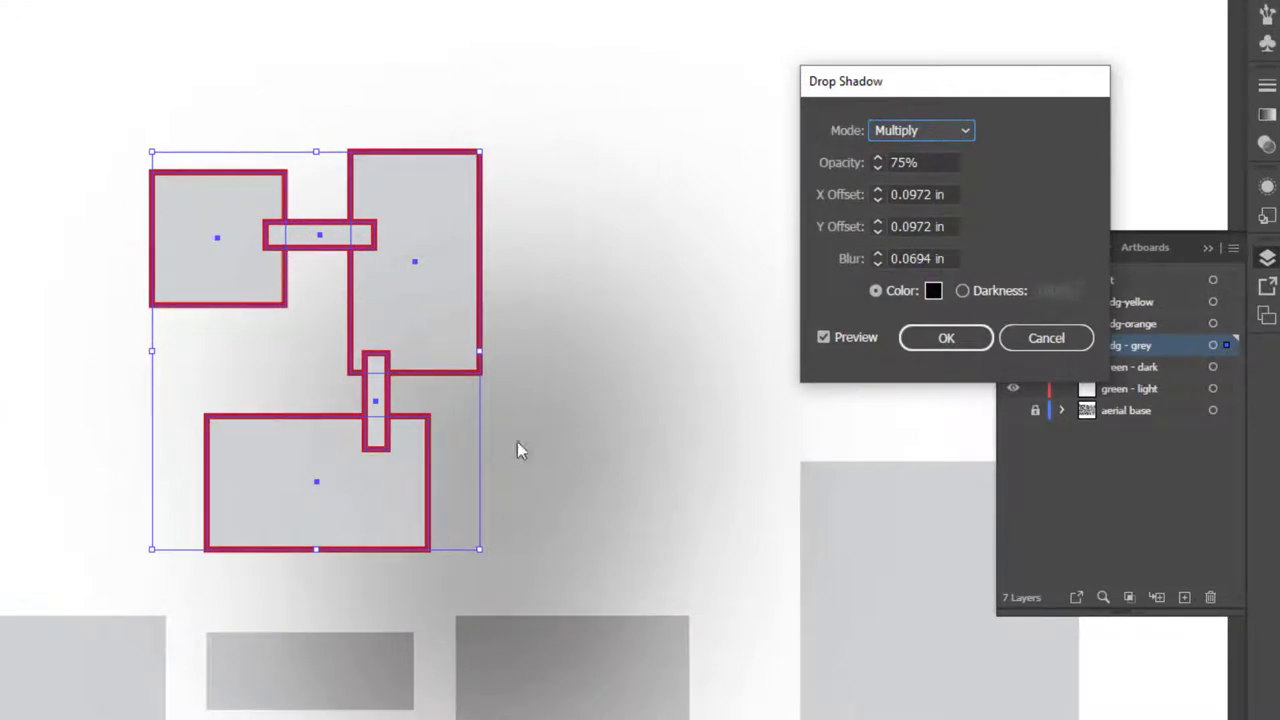
left_click(946, 194)
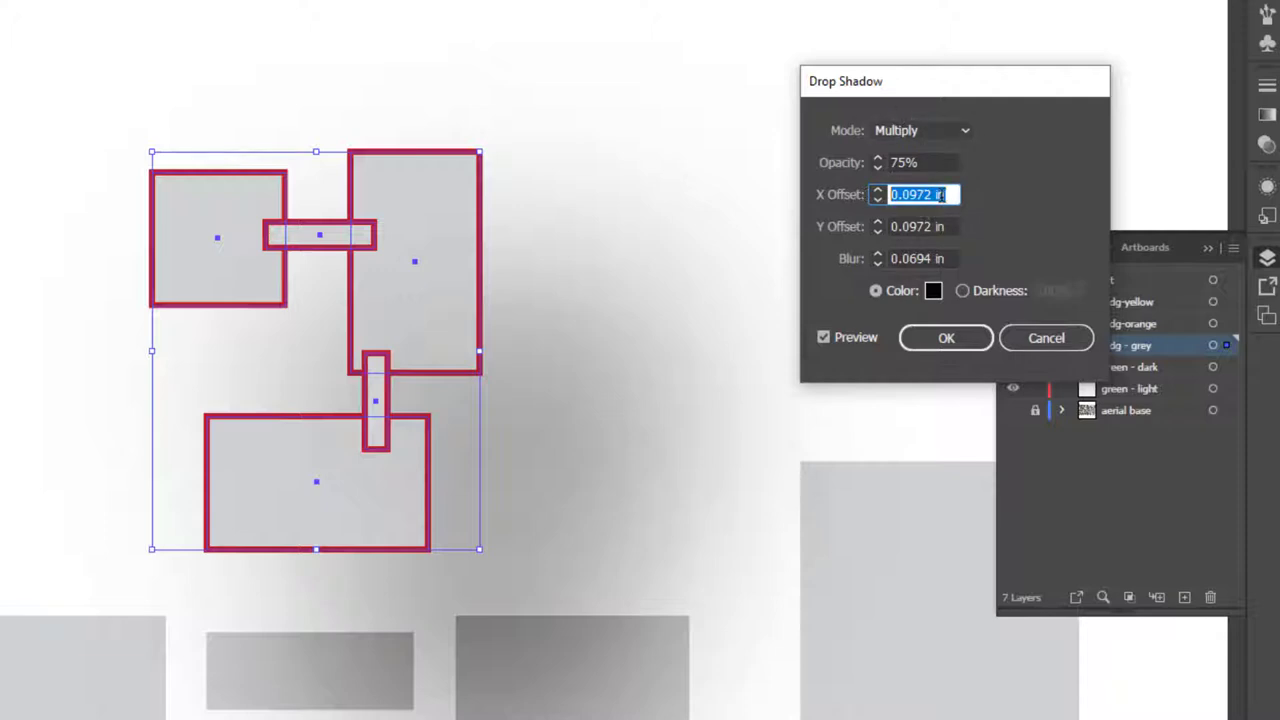
type(".01")
key("Tab")
type(".01")
key("Tab")
type(".01")
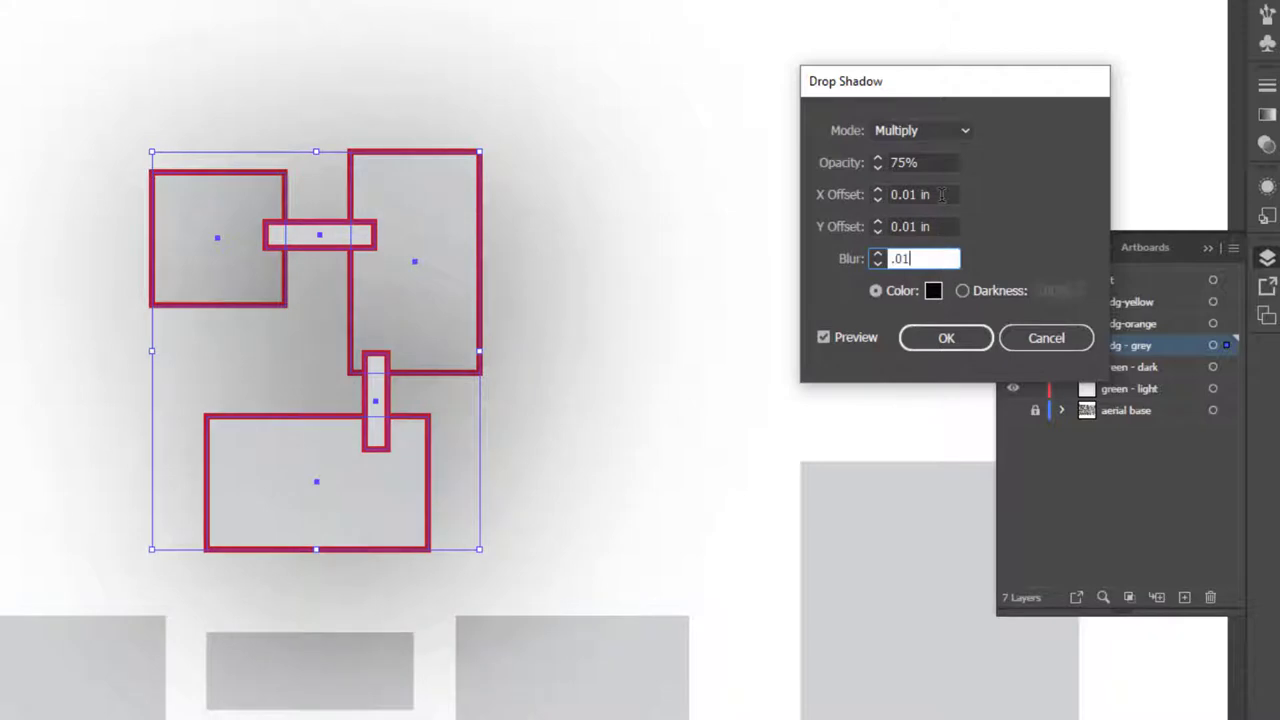
key("Tab")
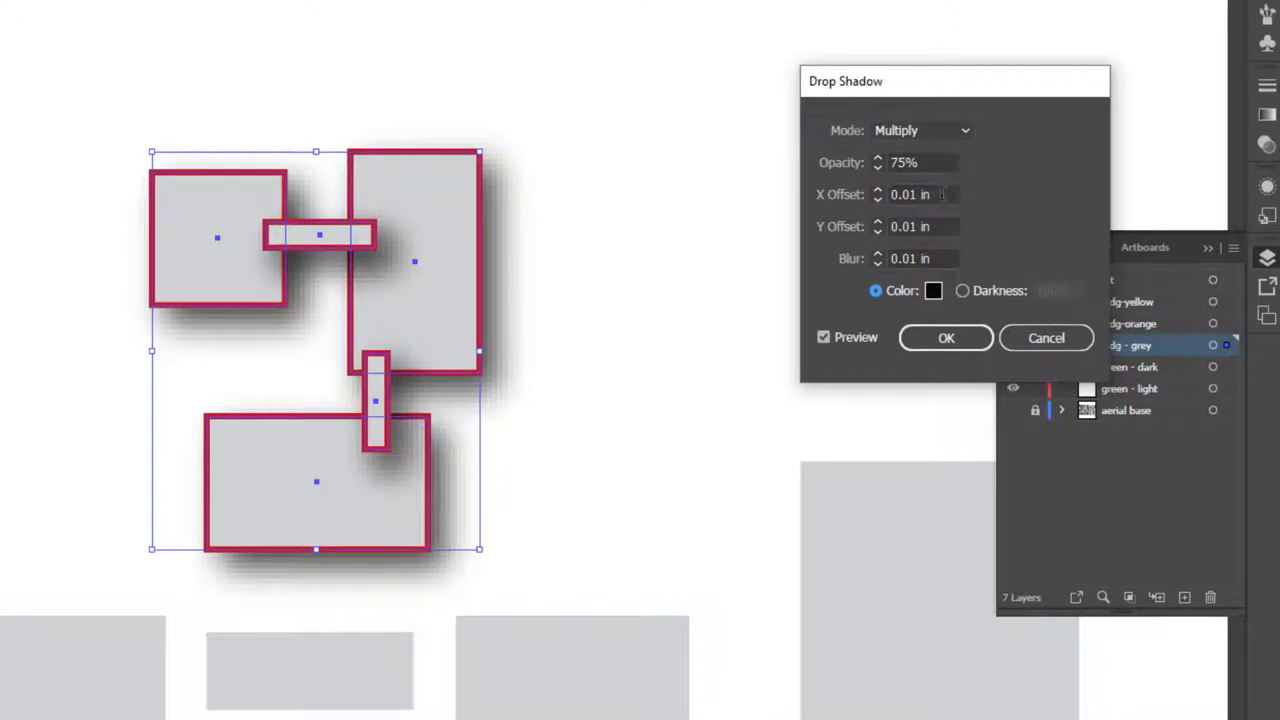
- Reset the drop shadow's X offset, Y offset and blur to 0
left_click_drag(941, 194, 800, 187)
key("BackSpace")
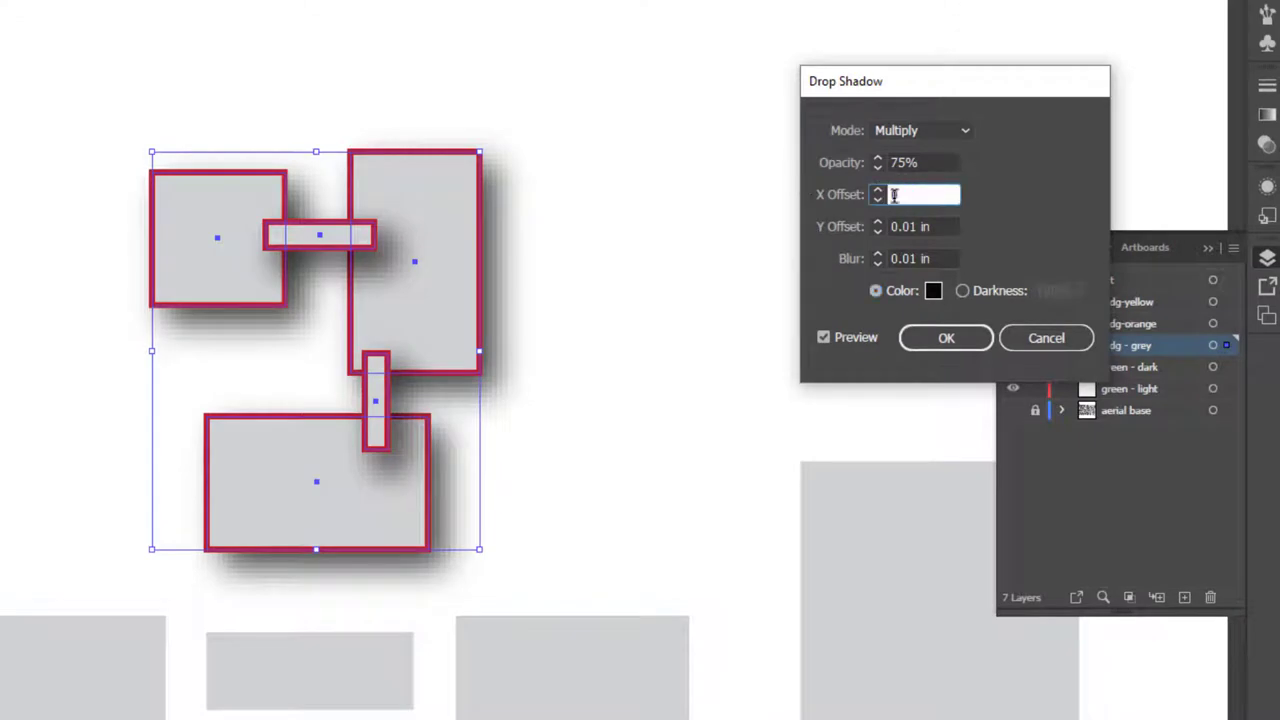
type("0")
key("Tab")
type("0")
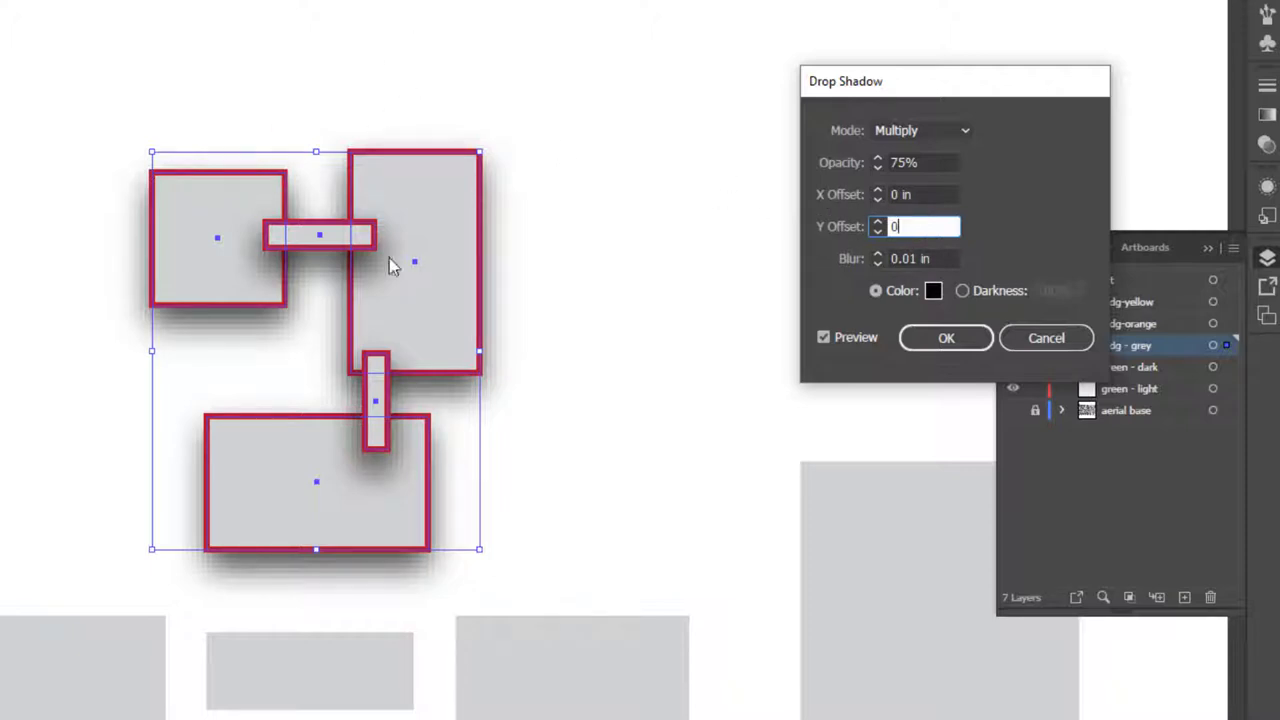
key("Tab")
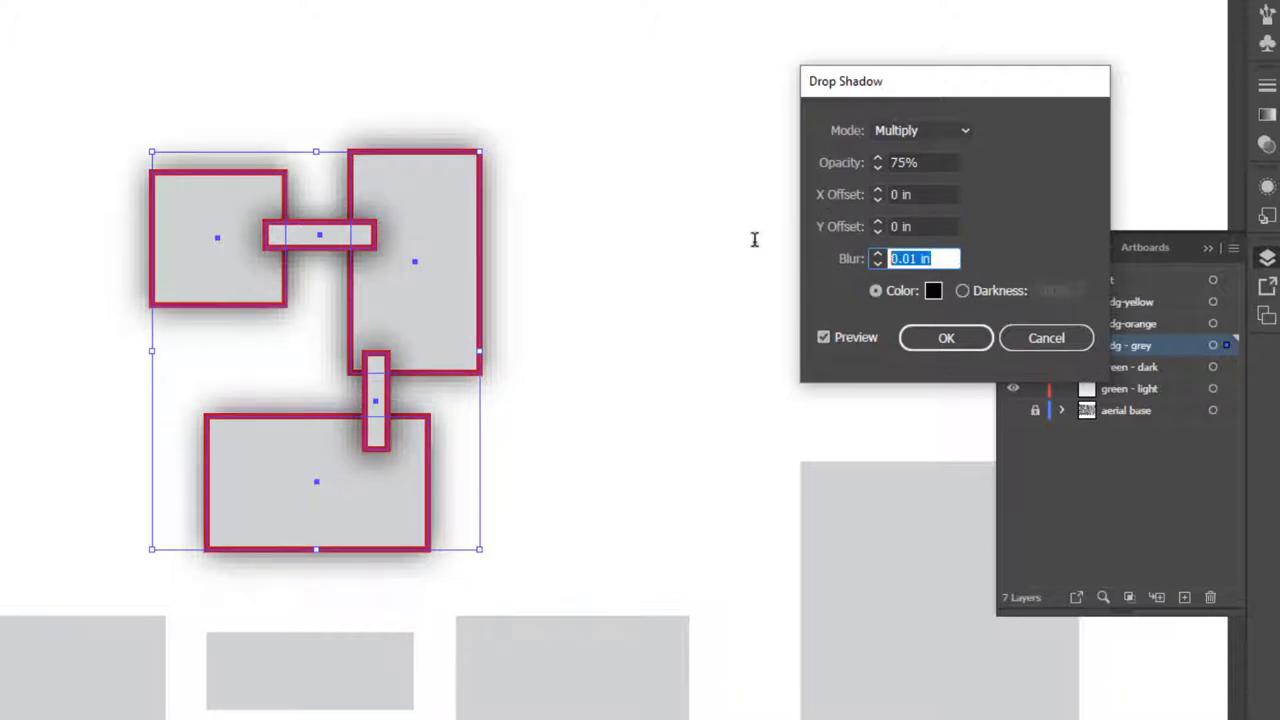
type("0")
left_click(927, 222)
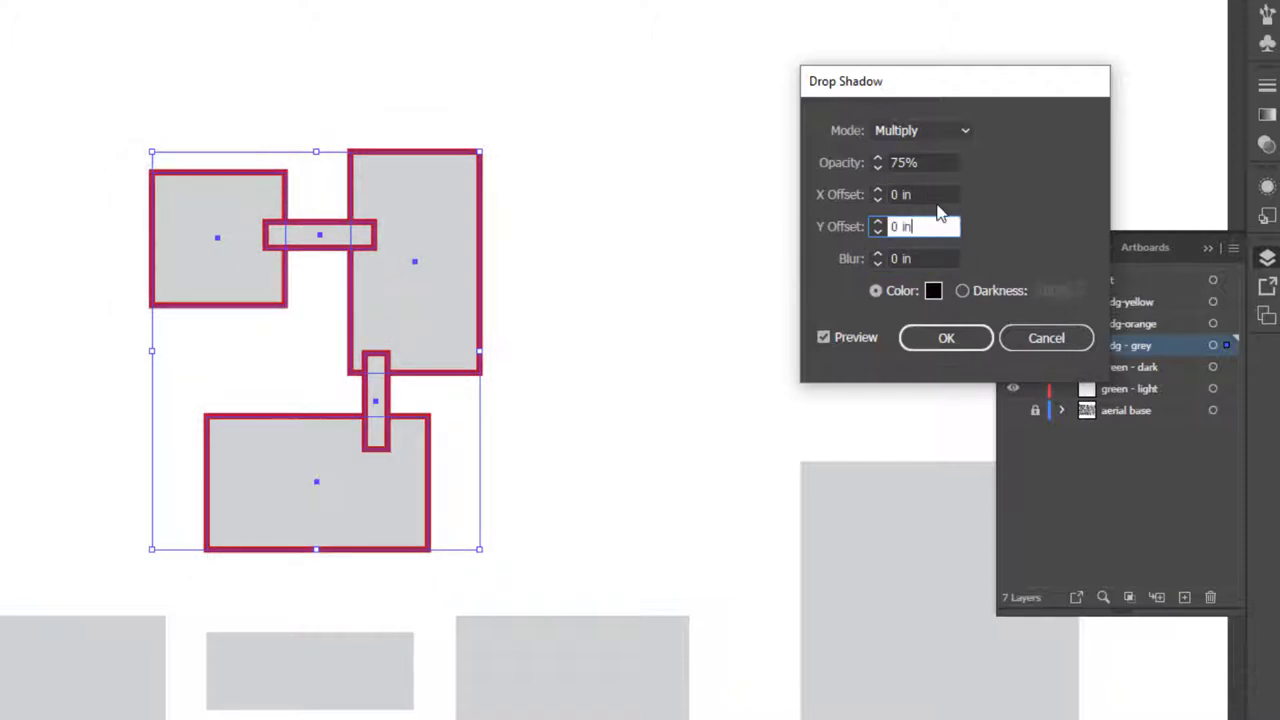
- Try 0.01 in for both drop shadow offsets while keeping blur at 0
left_click(937, 194)
double_click(935, 195)
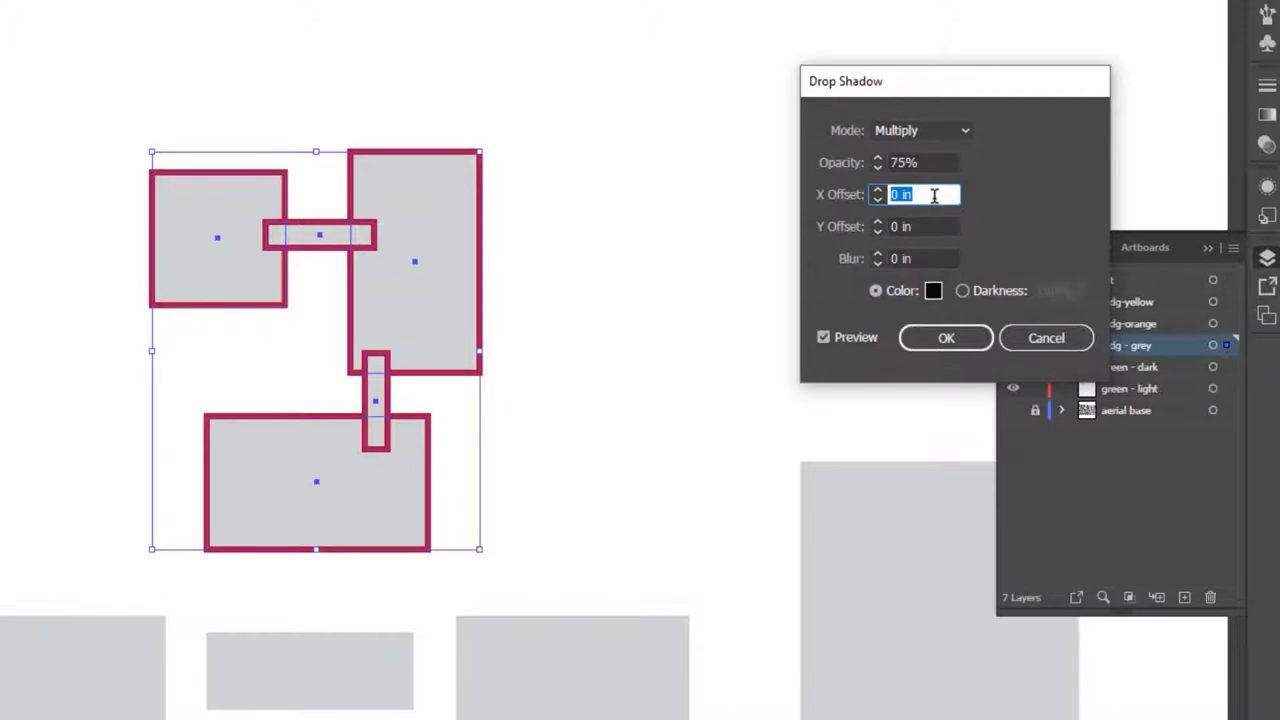
type(".01")
left_click(930, 227)
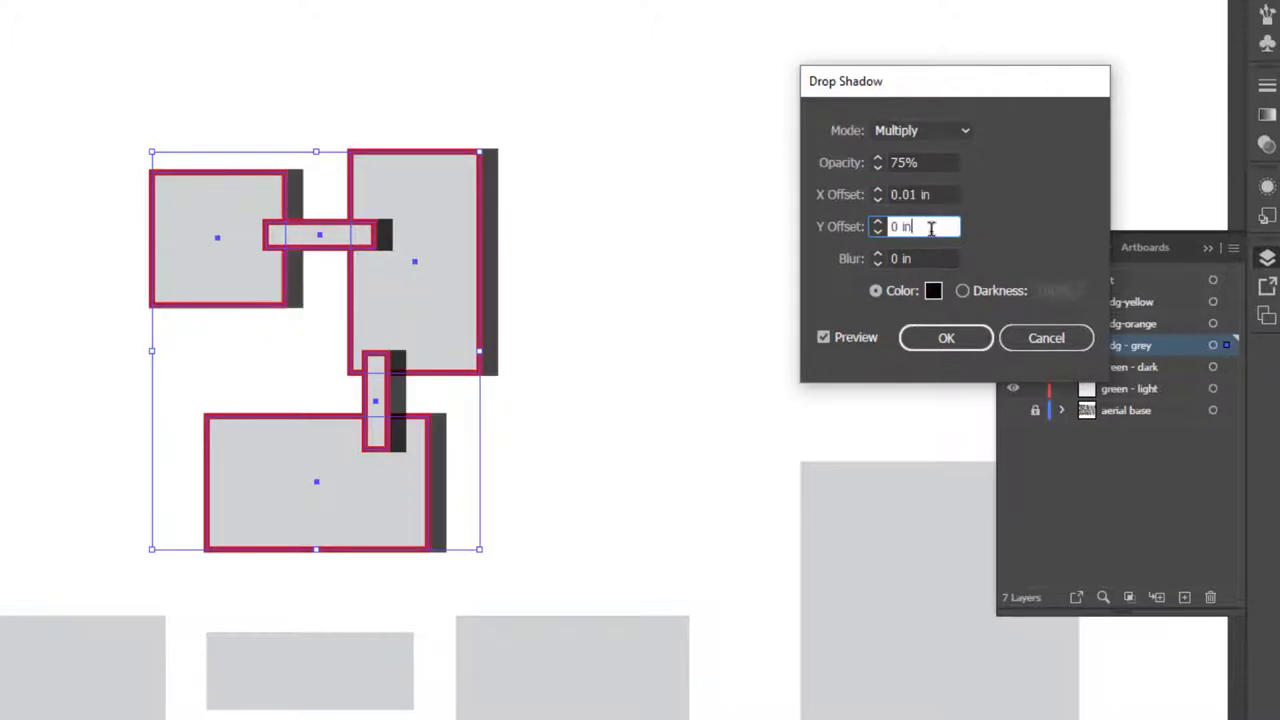
double_click(930, 227)
type(".01")
left_click(942, 194)
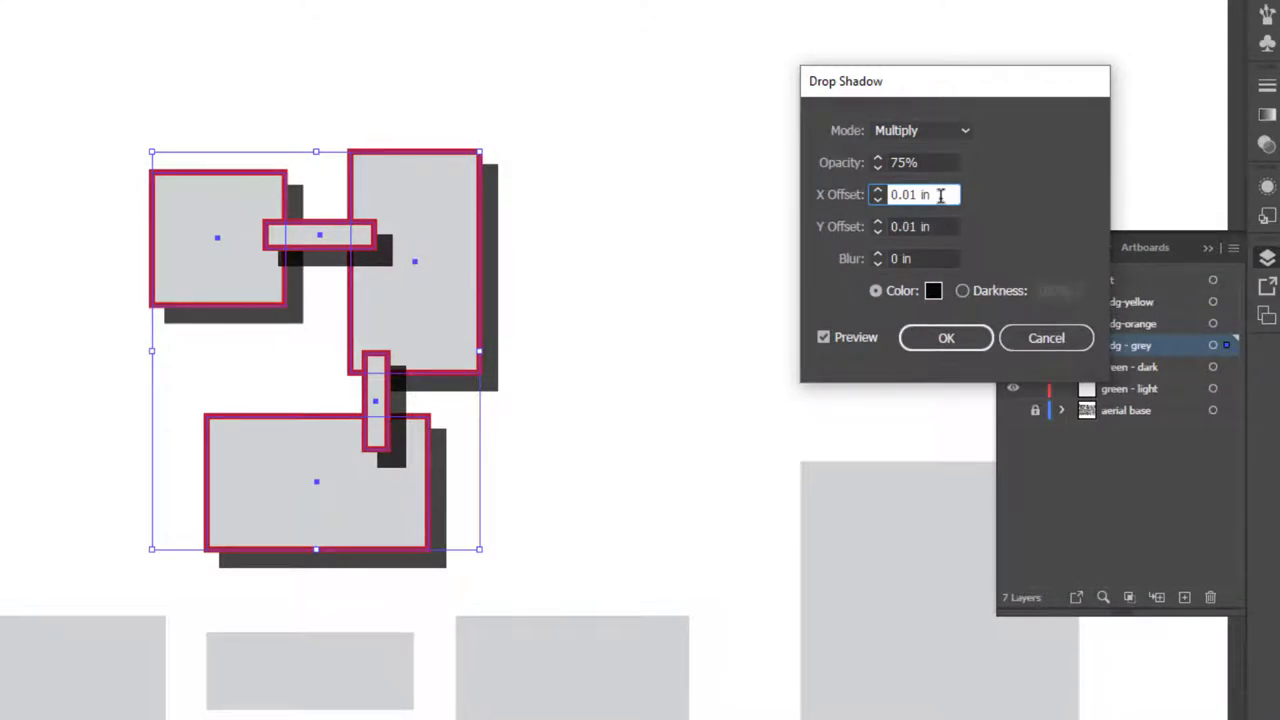
- Change both drop shadow offsets to 0.015 in and apply the shadow
key("ctrl+a")
type(".015")
key("Tab")
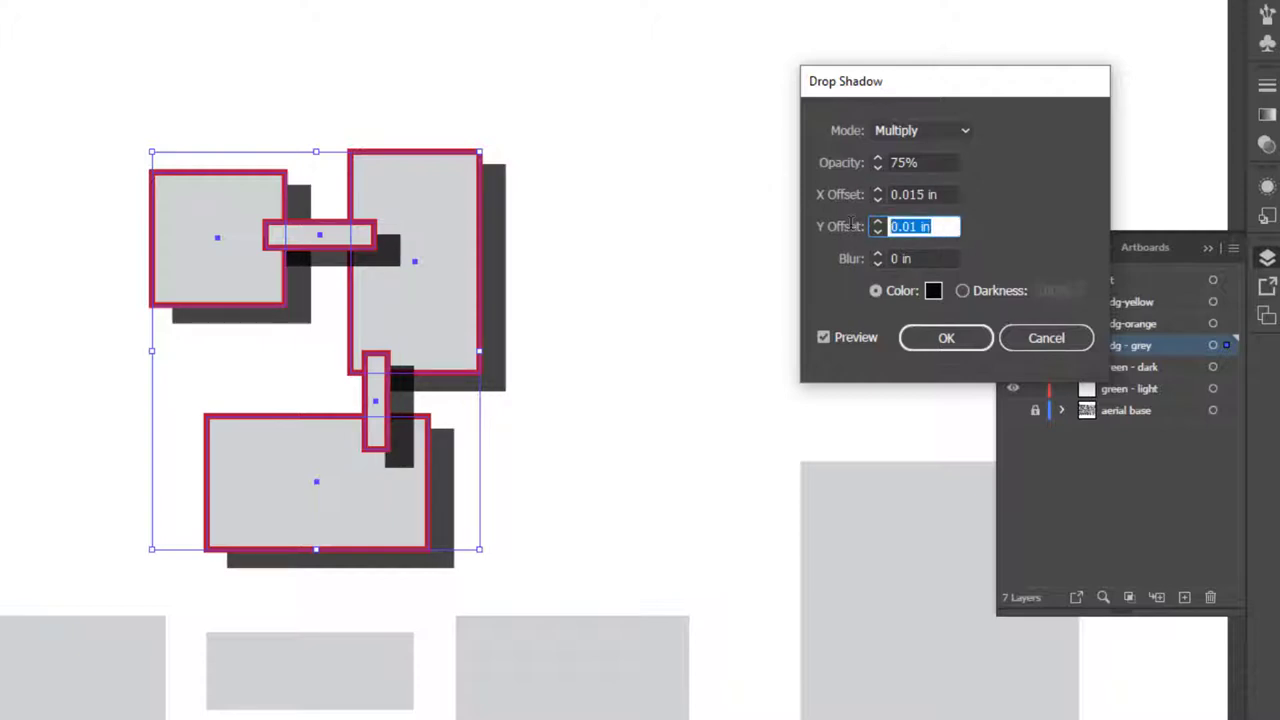
type(".015")
key("Tab")
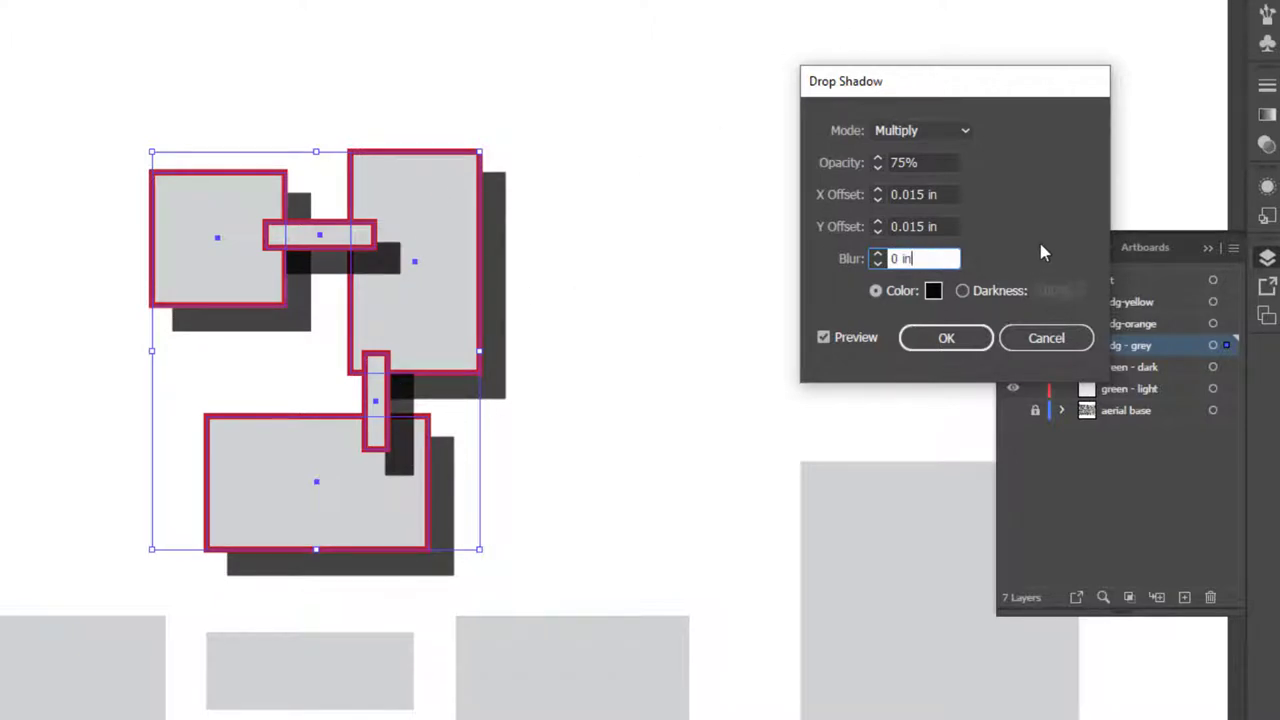
left_click(937, 346)
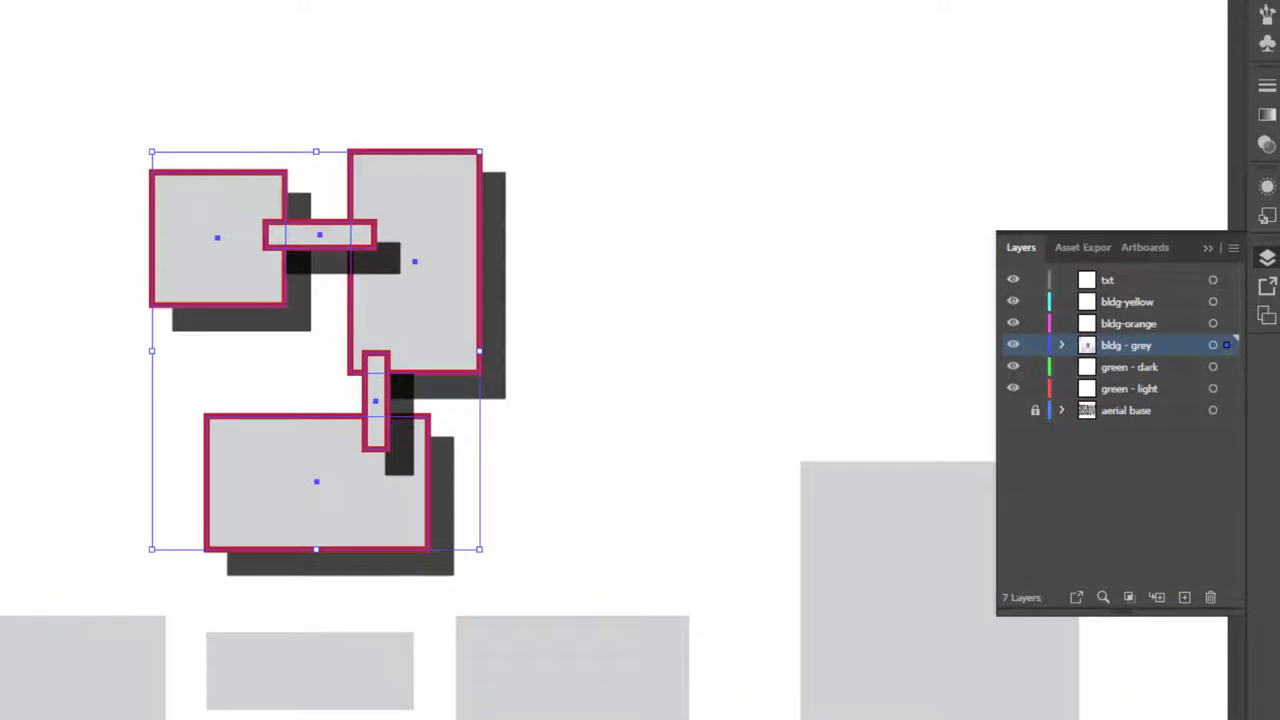
- Remove the red strokes from the building shapes and reselect all five of them
key("slash")
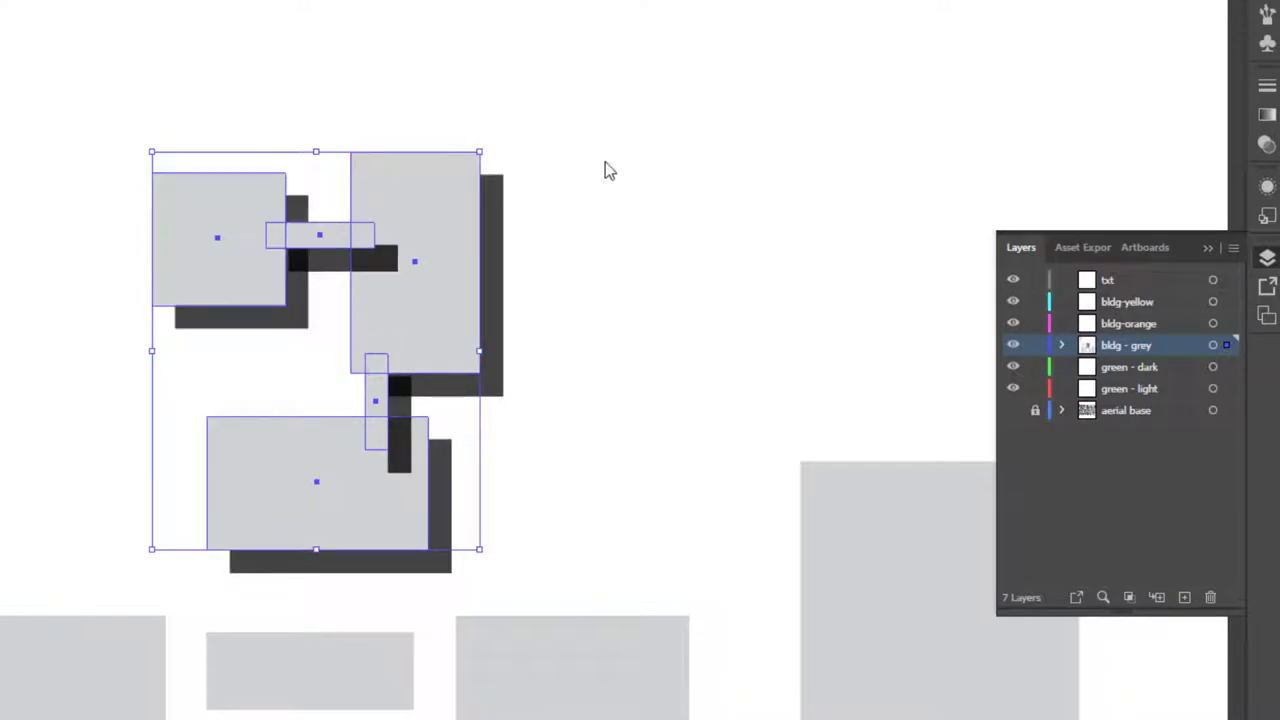
left_click(657, 117)
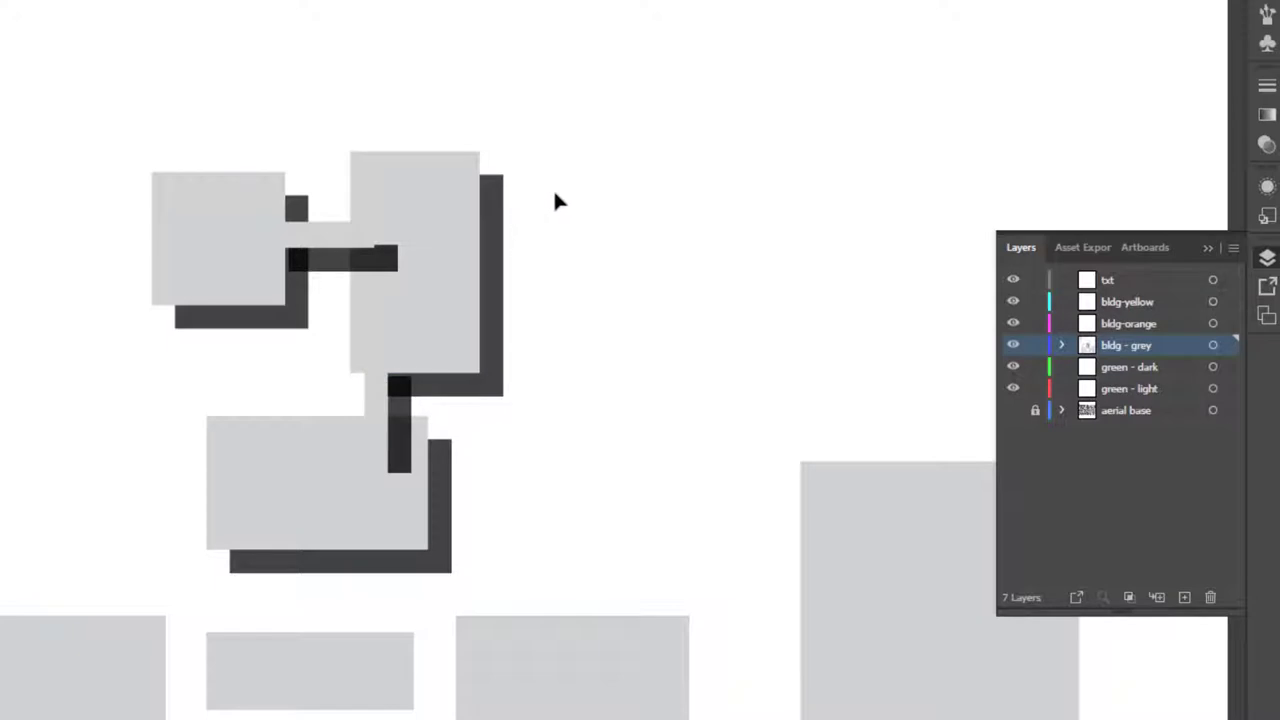
left_click_drag(565, 104, 51, 520)
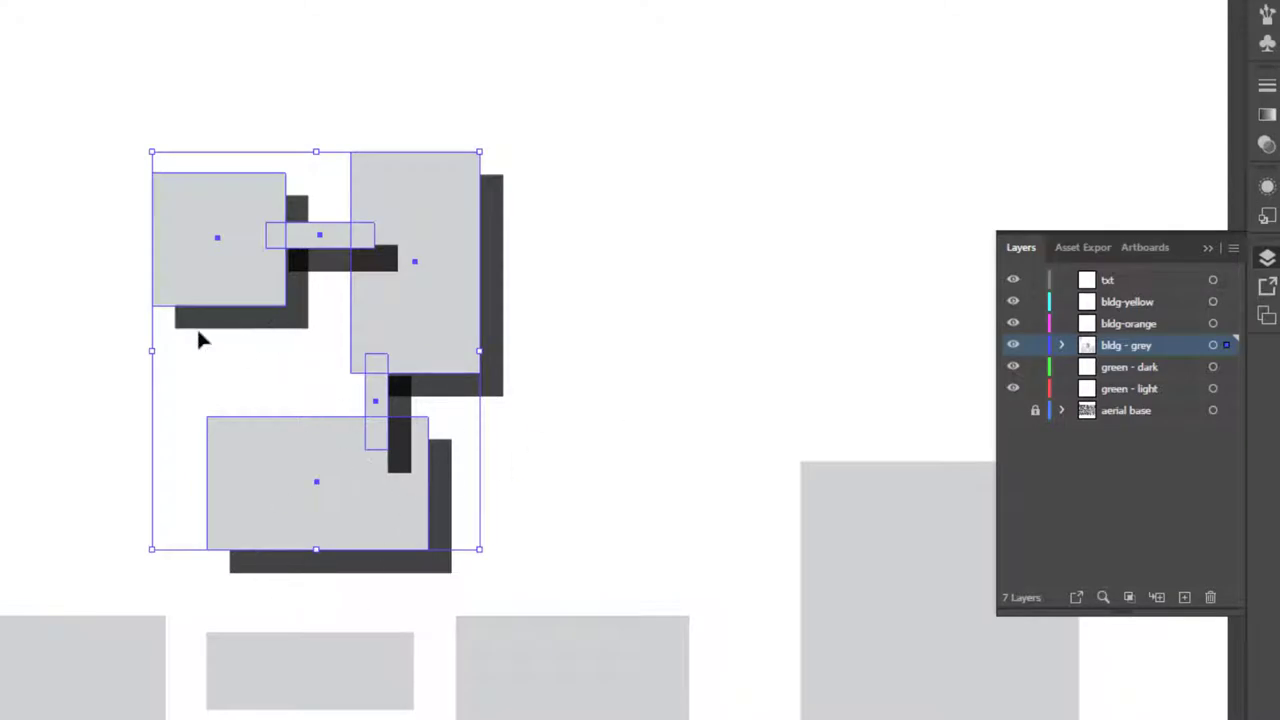
scroll(120, 268, "up", 2)
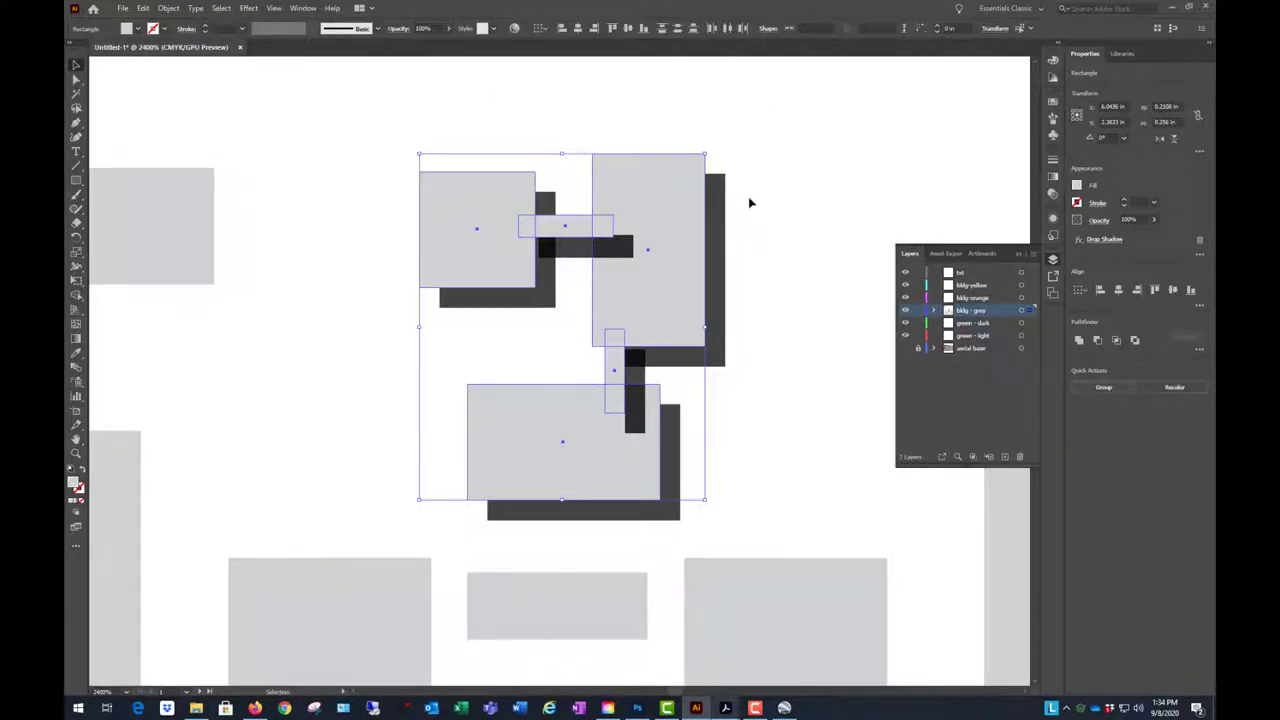
- In Pathfinder, after trying Exclude, Intersect and Minus Front, Unite the building rectangles into one shape
left_click(298, 8)
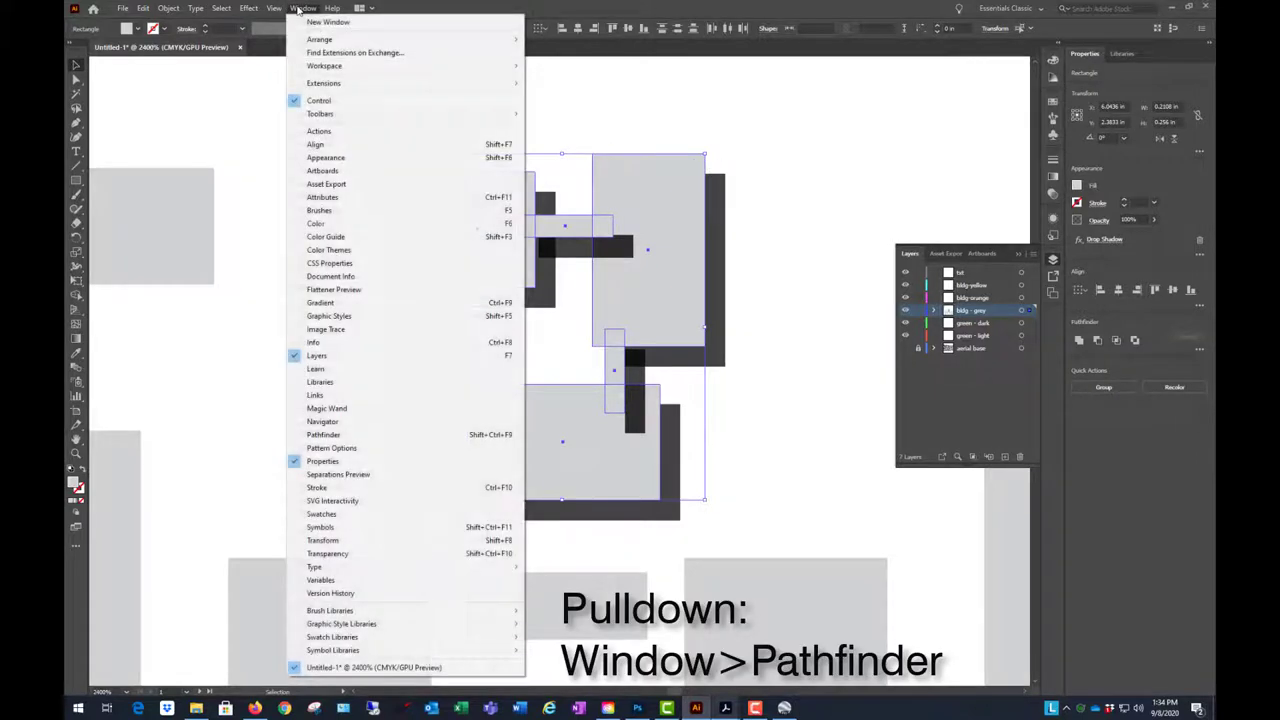
left_click(323, 435)
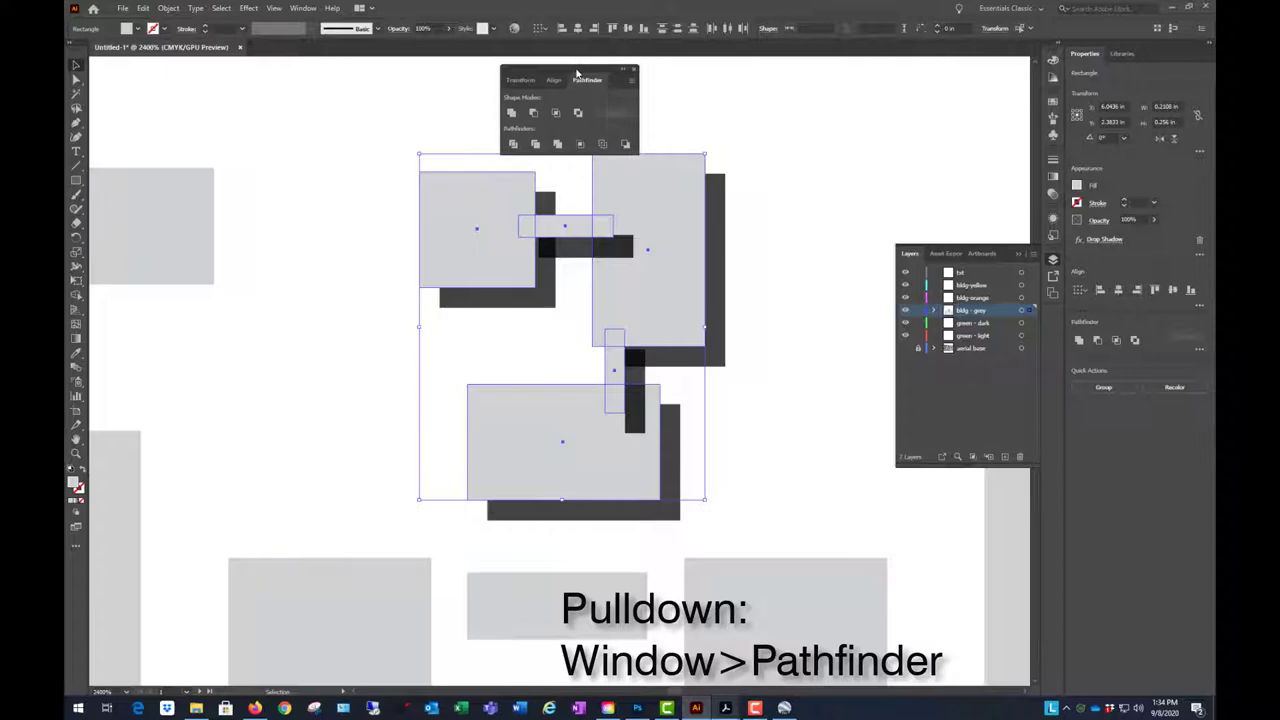
left_click_drag(577, 73, 850, 106)
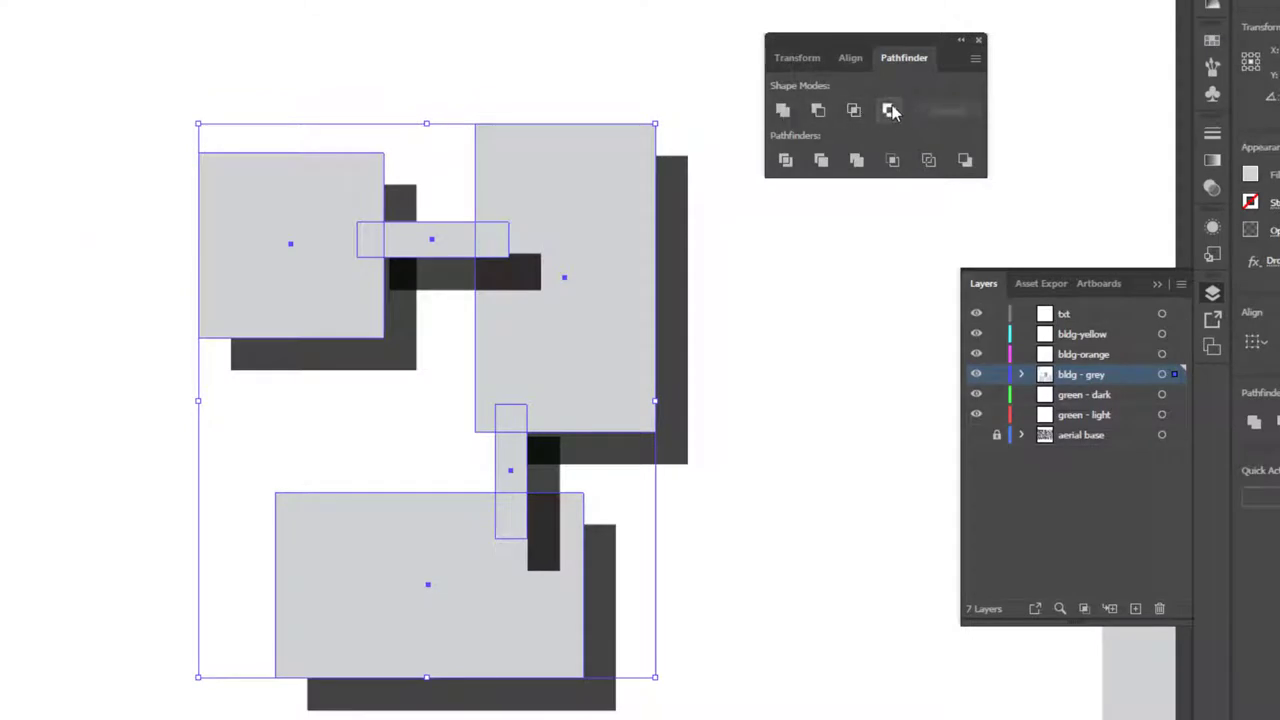
left_click(890, 112)
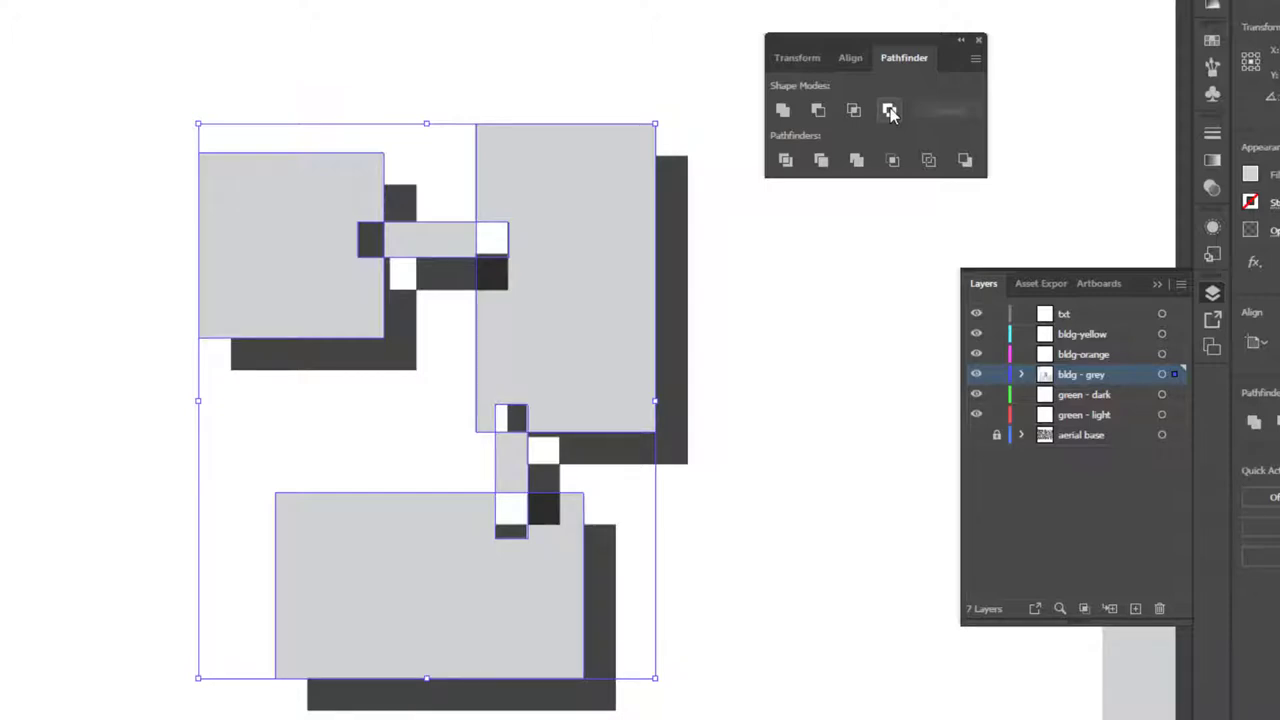
key("ctrl+z")
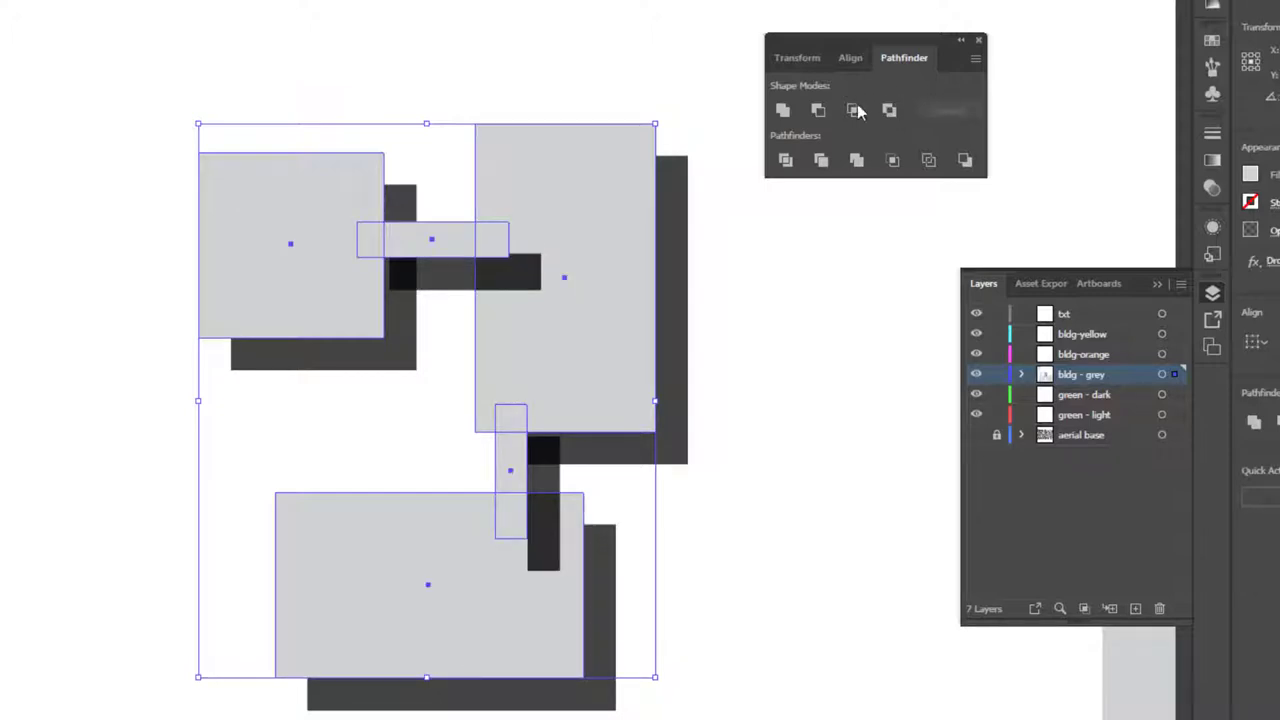
left_click(853, 110)
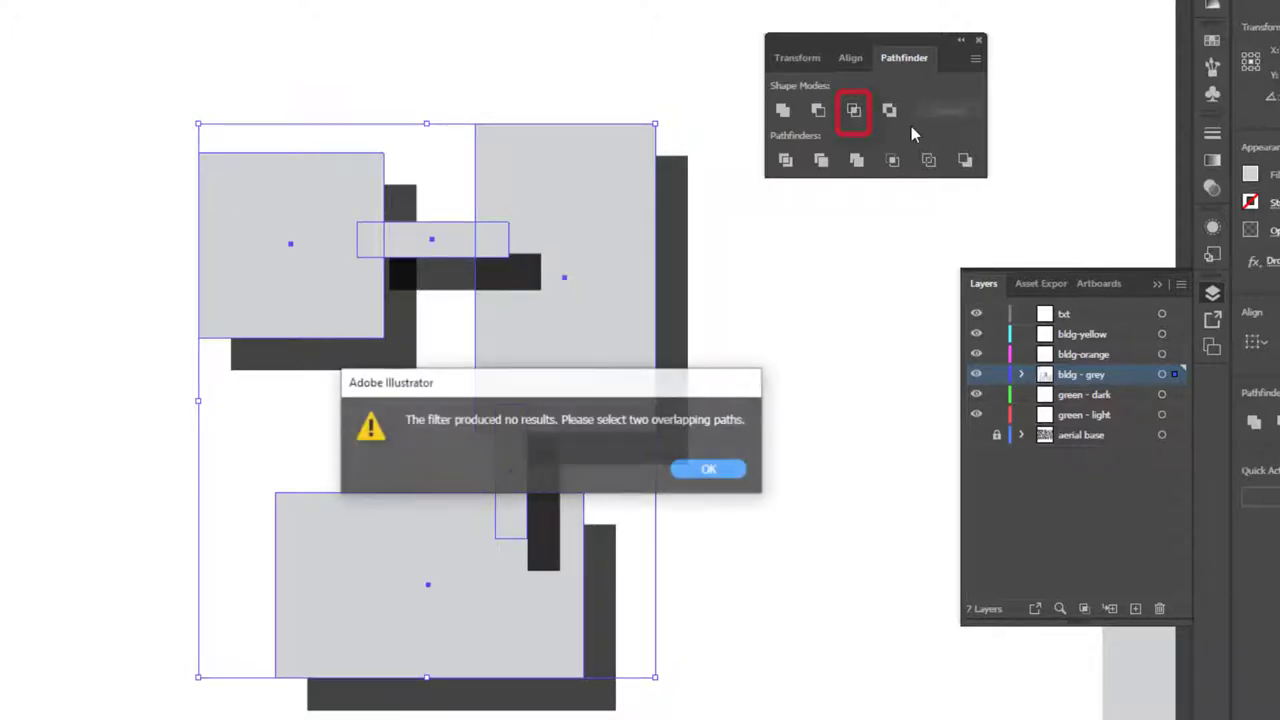
left_click(711, 471)
left_click(818, 112)
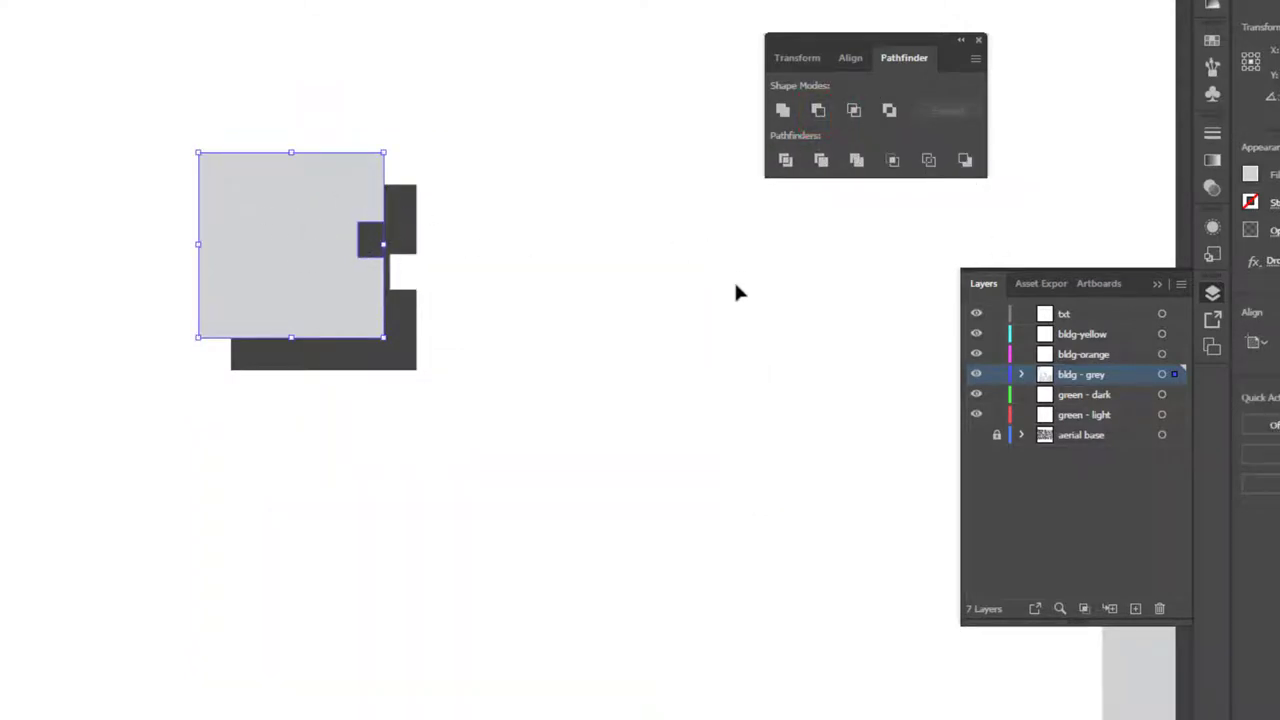
key("ctrl+z")
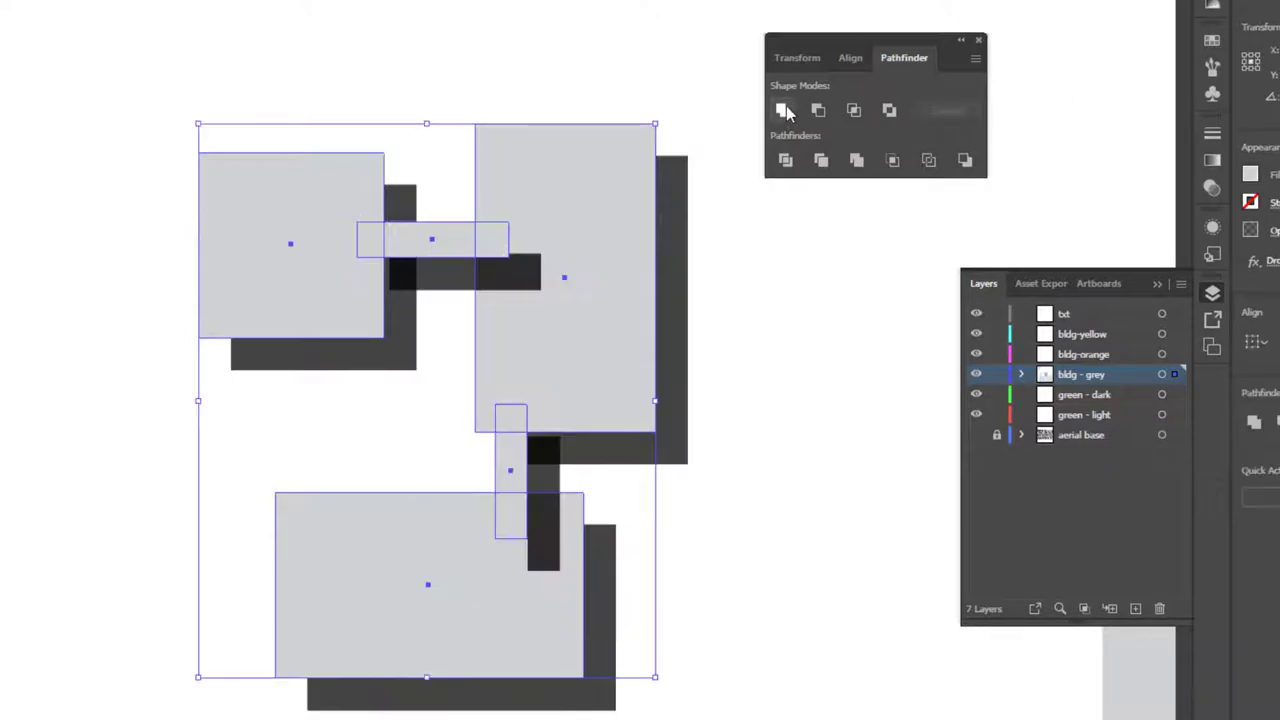
left_click(785, 110)
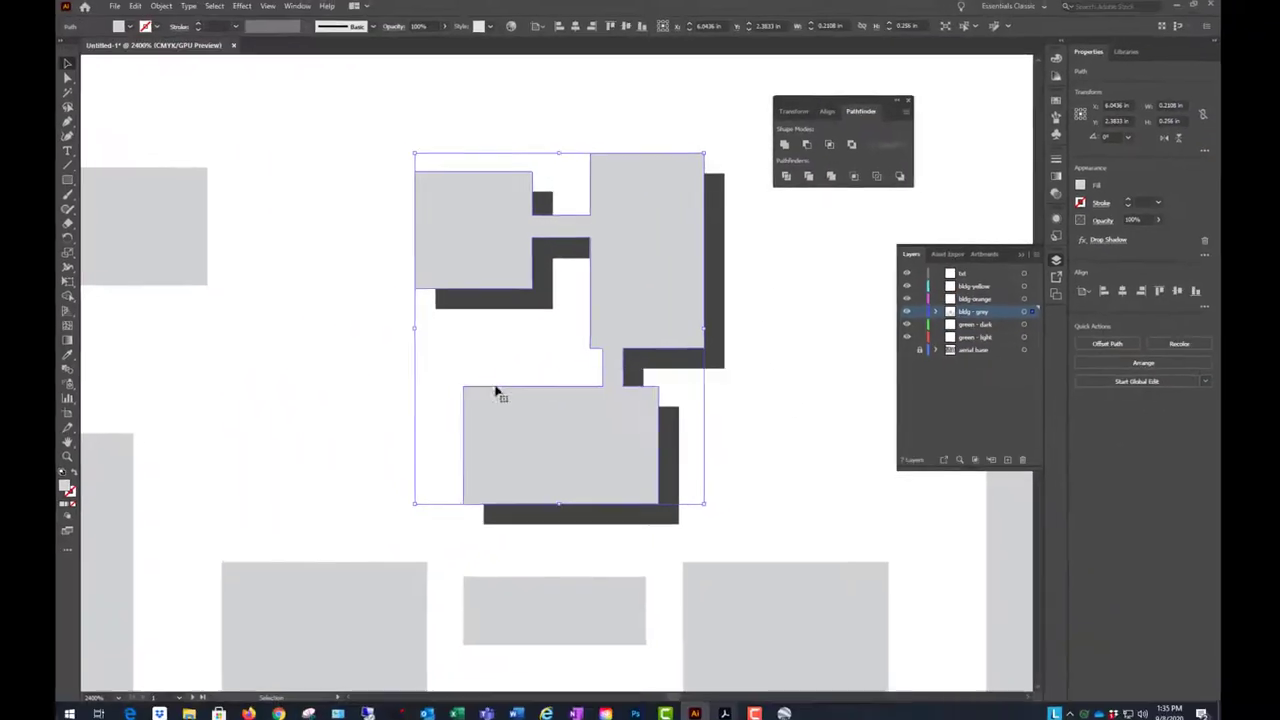
- Nudge the merged building shape into its final position
scroll(490, 332, "down", 3)
scroll(543, 354, "up", 3)
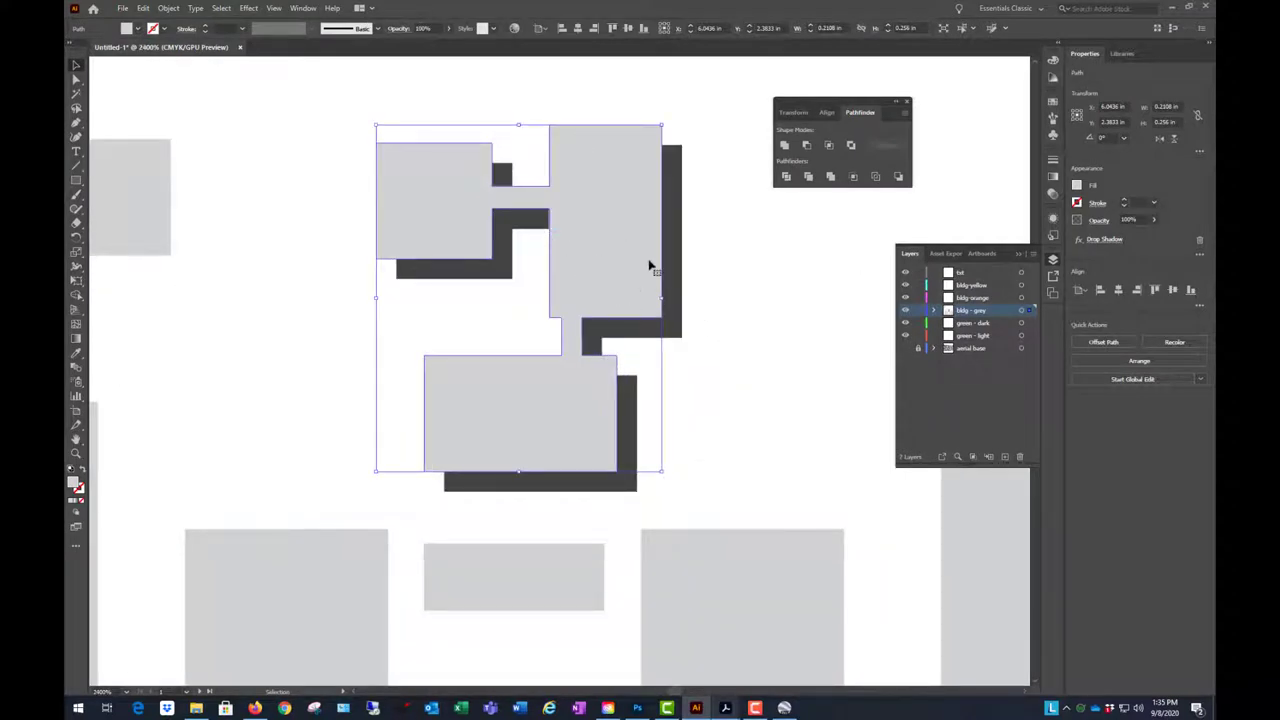
left_click_drag(639, 190, 707, 142)
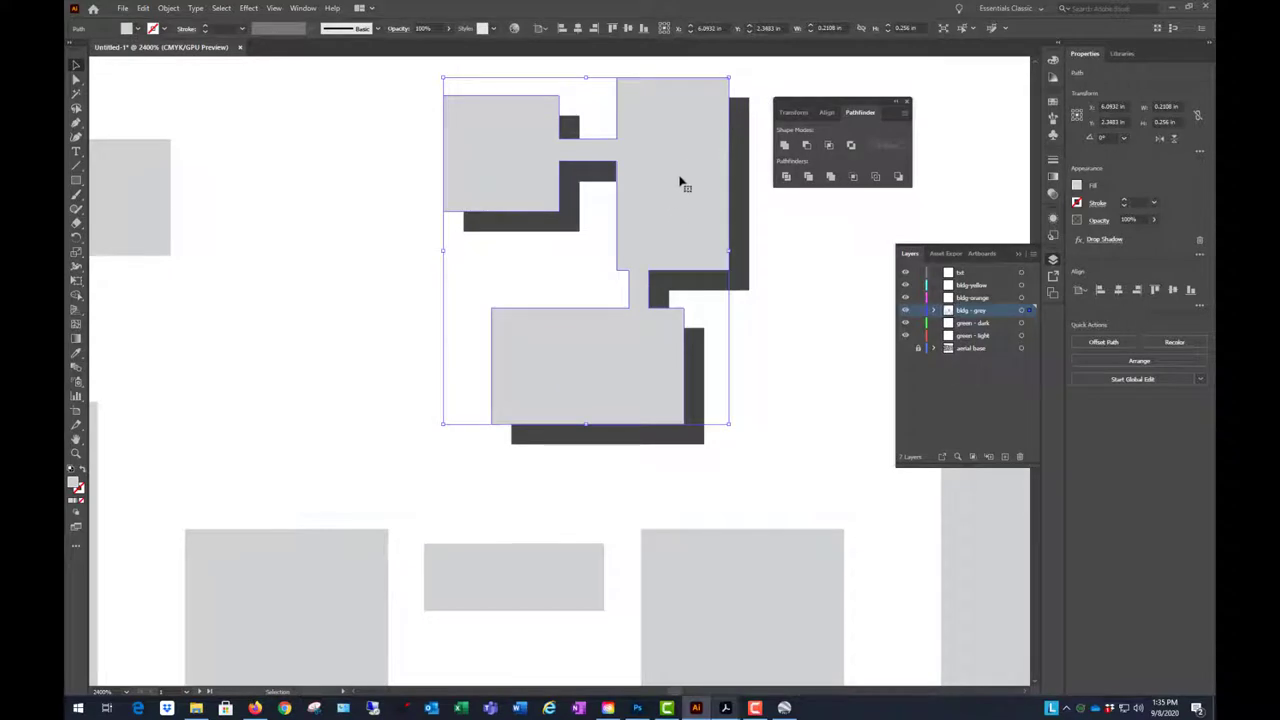
left_click_drag(665, 210, 632, 224)
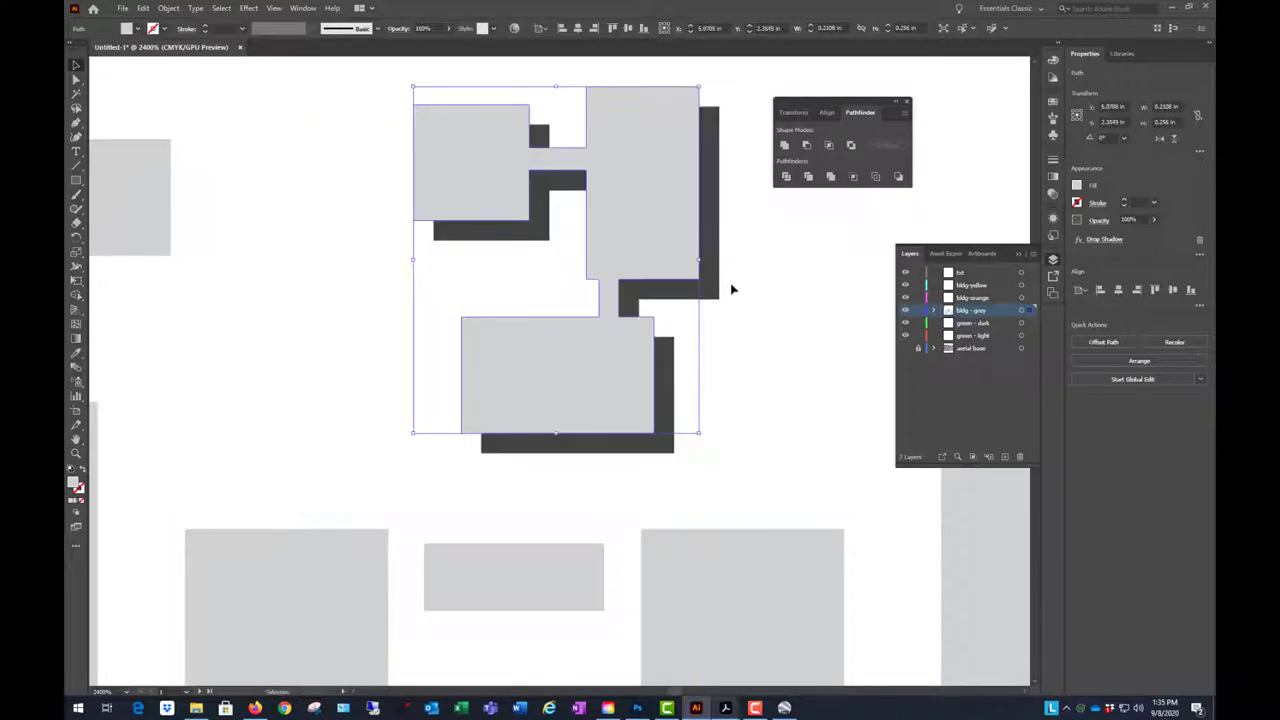
key("ctrl+z")
key("ctrl+z")
key("ctrl+z")
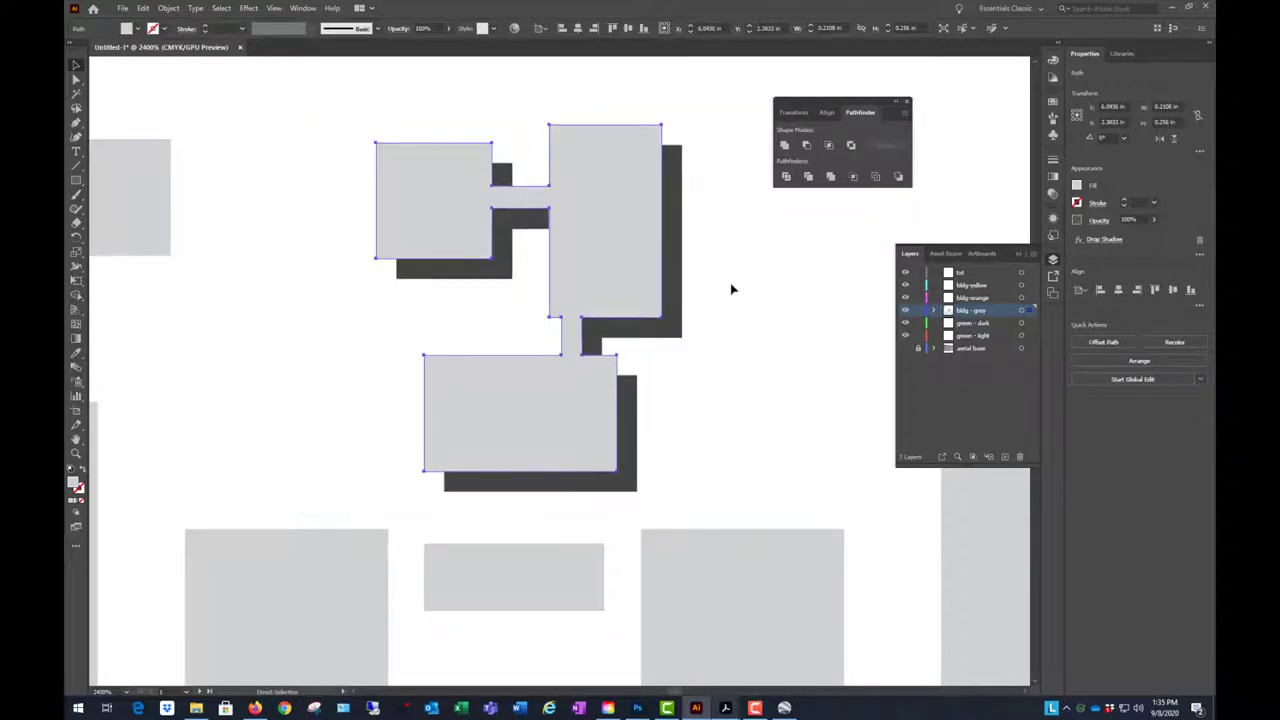
key("v")
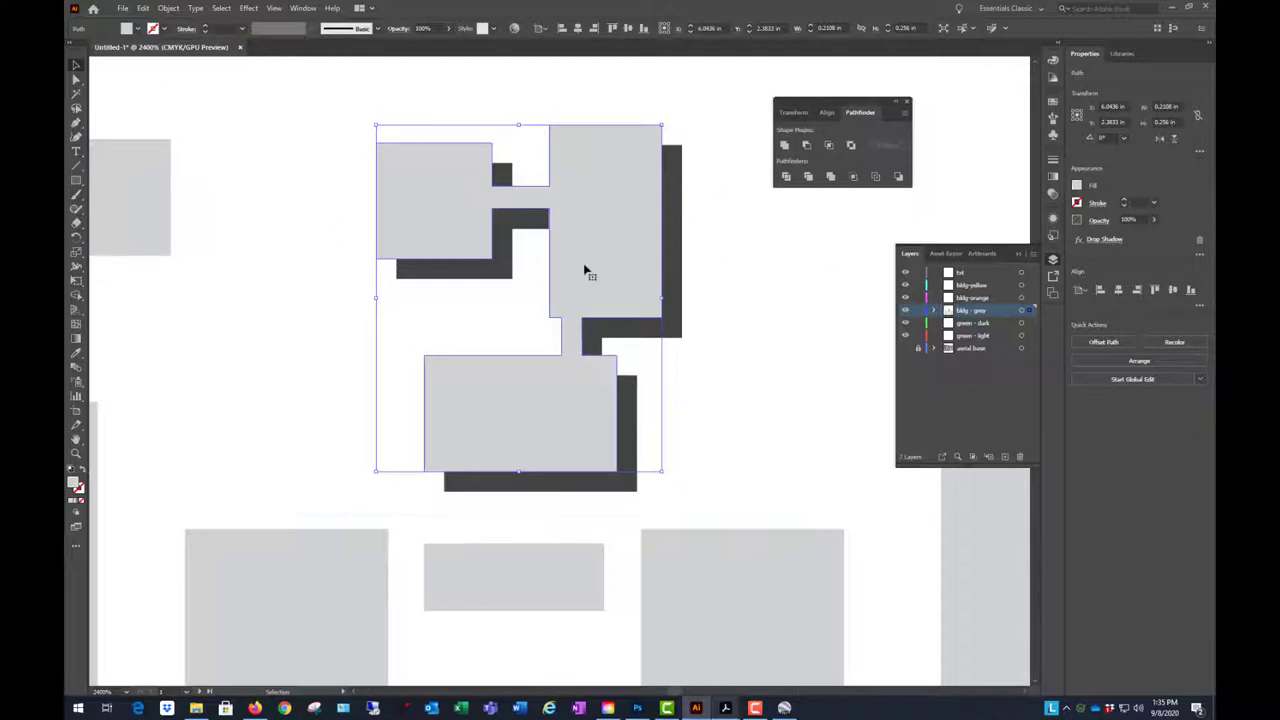
- Show the aerial photo layer again, close Pathfinder, and zoom around to compare the building
left_click(906, 348)
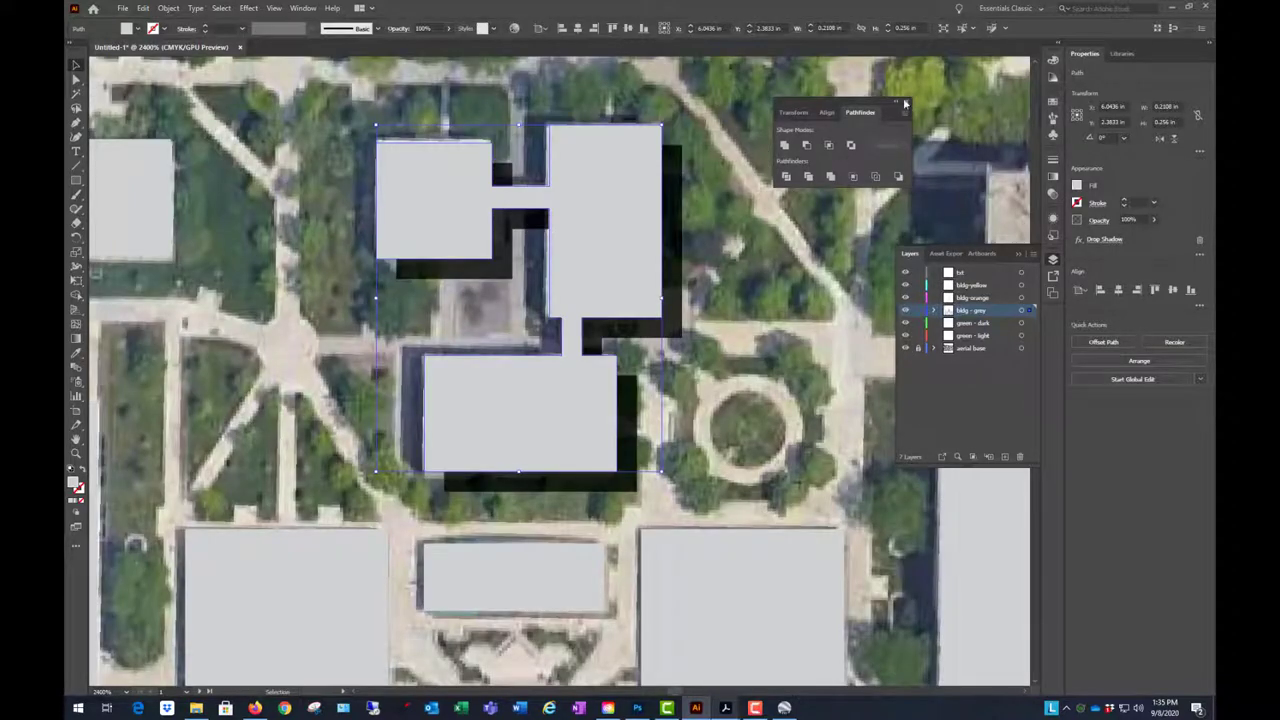
left_click(907, 103)
scroll(593, 418, "down", 3)
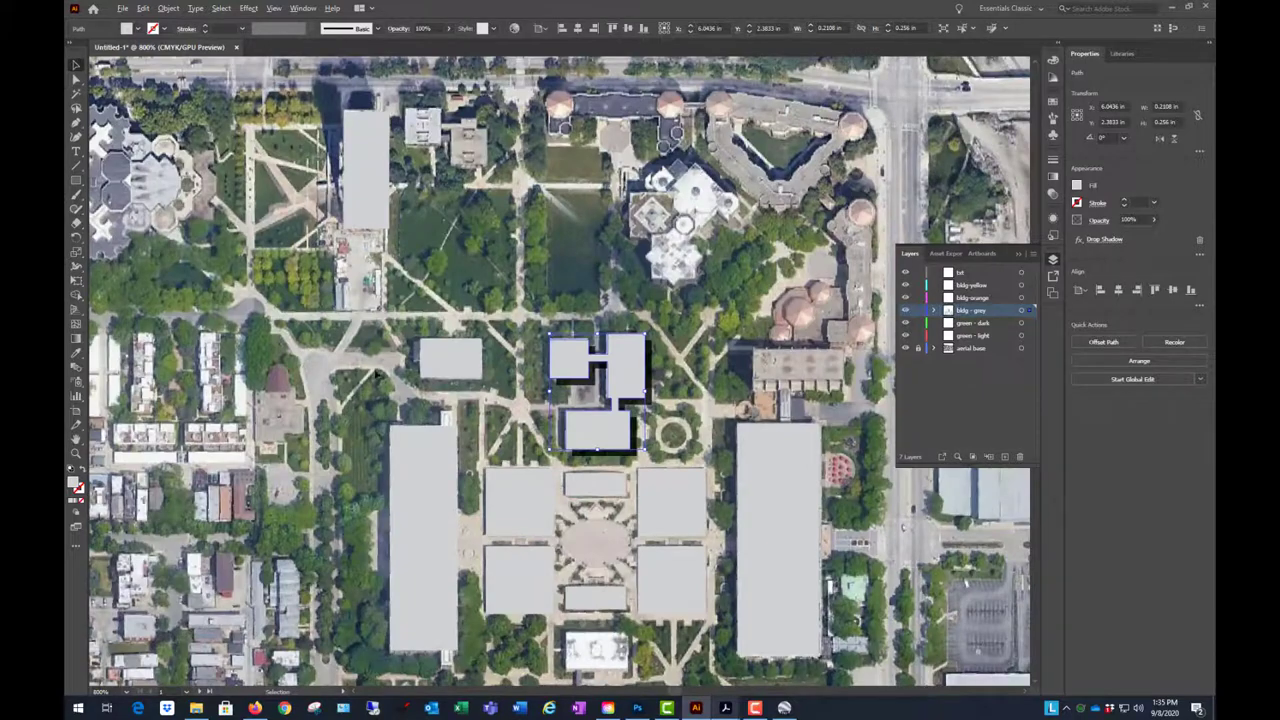
scroll(560, 400, "down", 2)
scroll(470, 625, "up", 5)
scroll(539, 256, "down", 2)
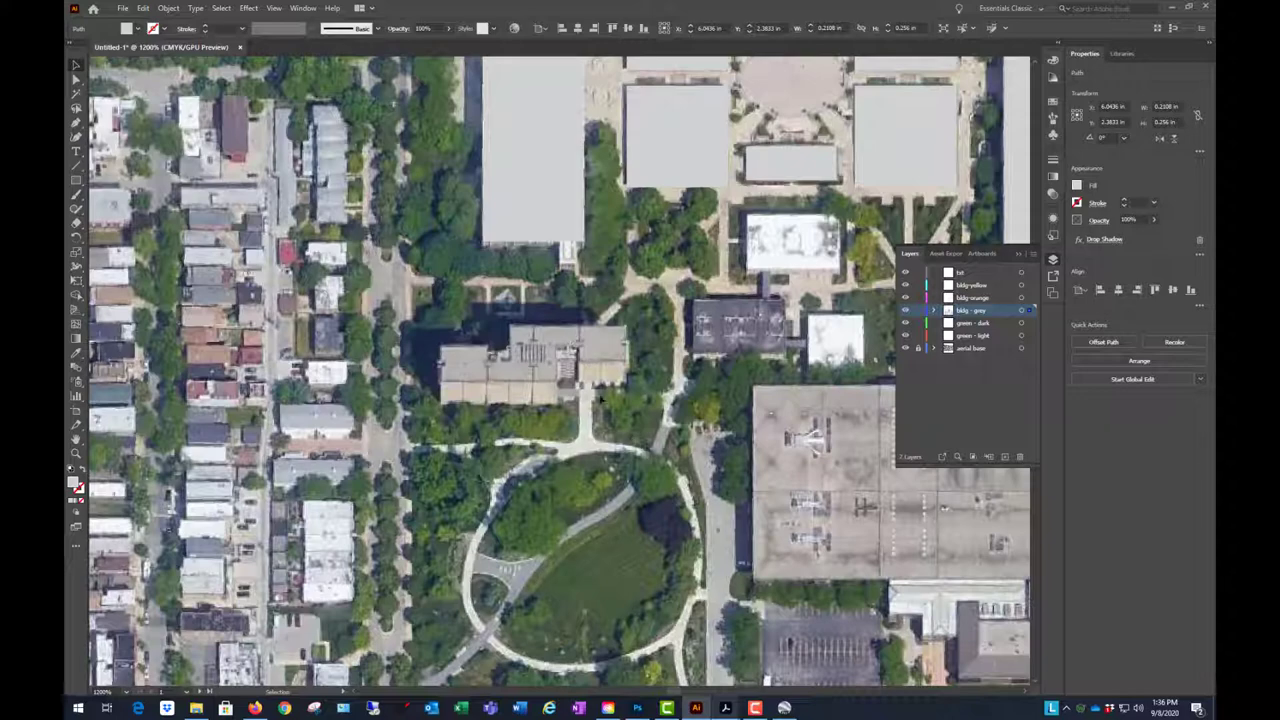
scroll(340, 440, "down", 1)
scroll(700, 332, "up", 1)
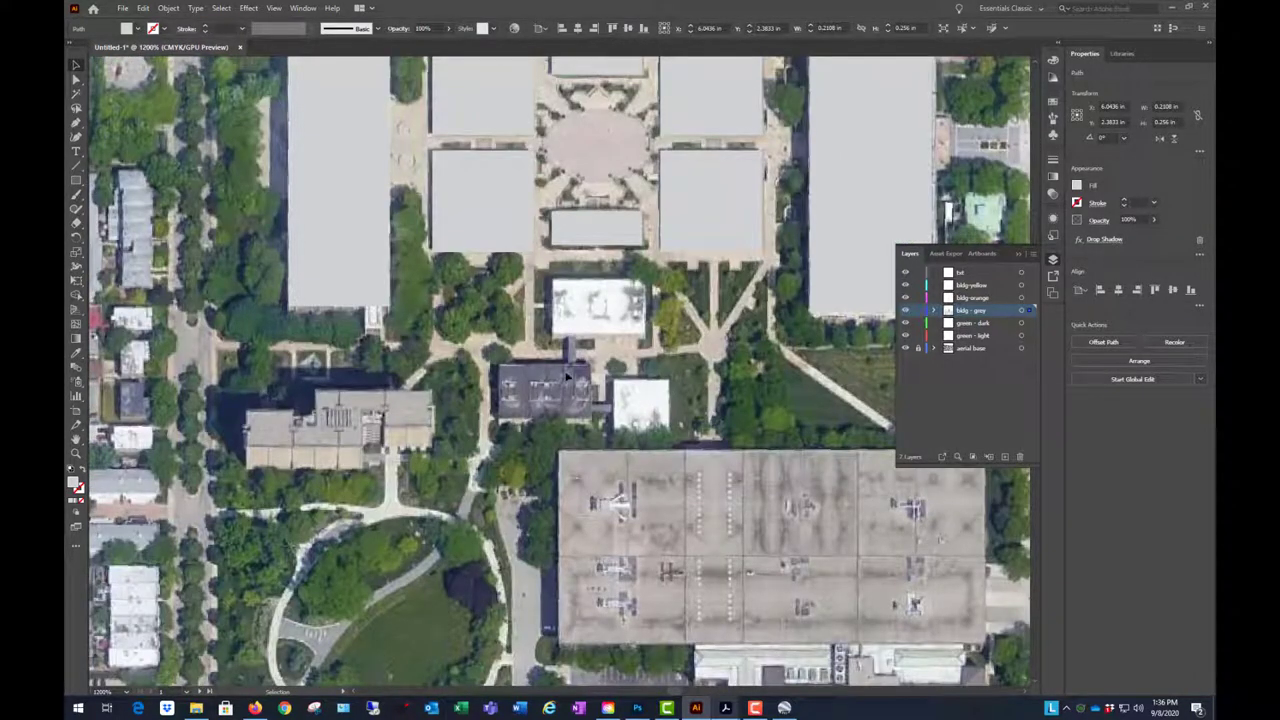
scroll(698, 334, "up", 3)
scroll(705, 331, "up", 10)
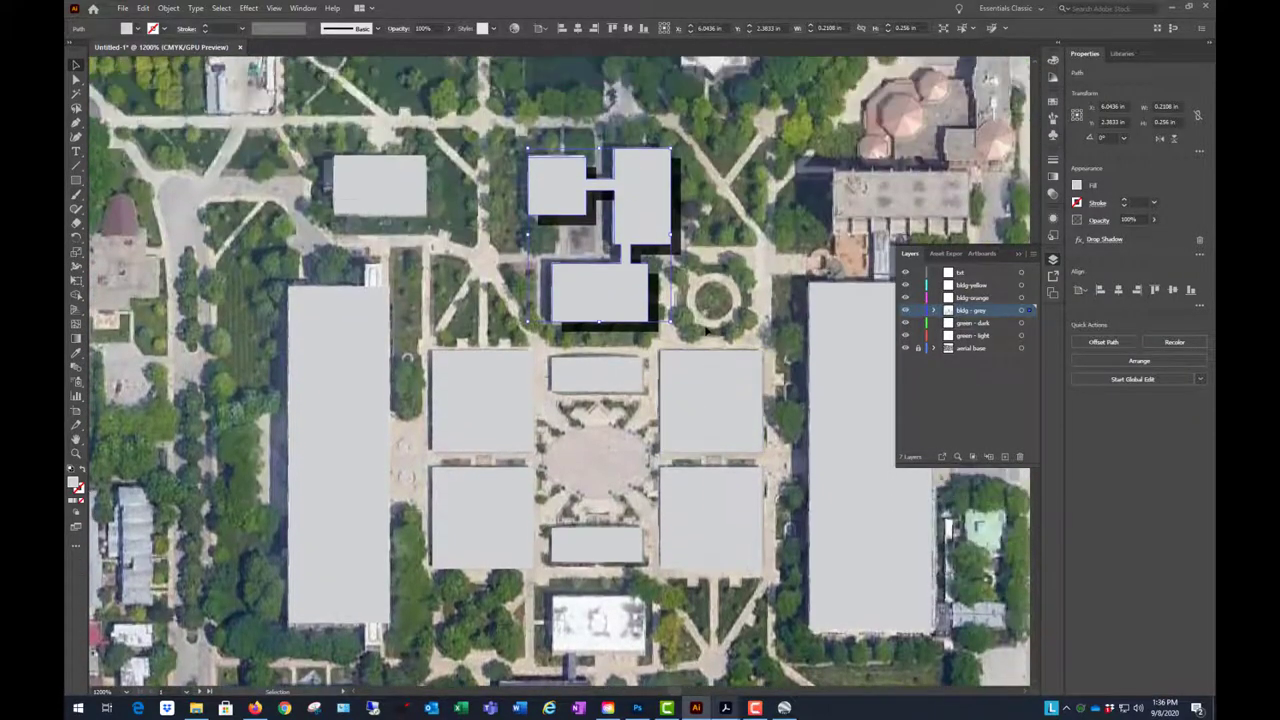
scroll(625, 297, "up", 1)
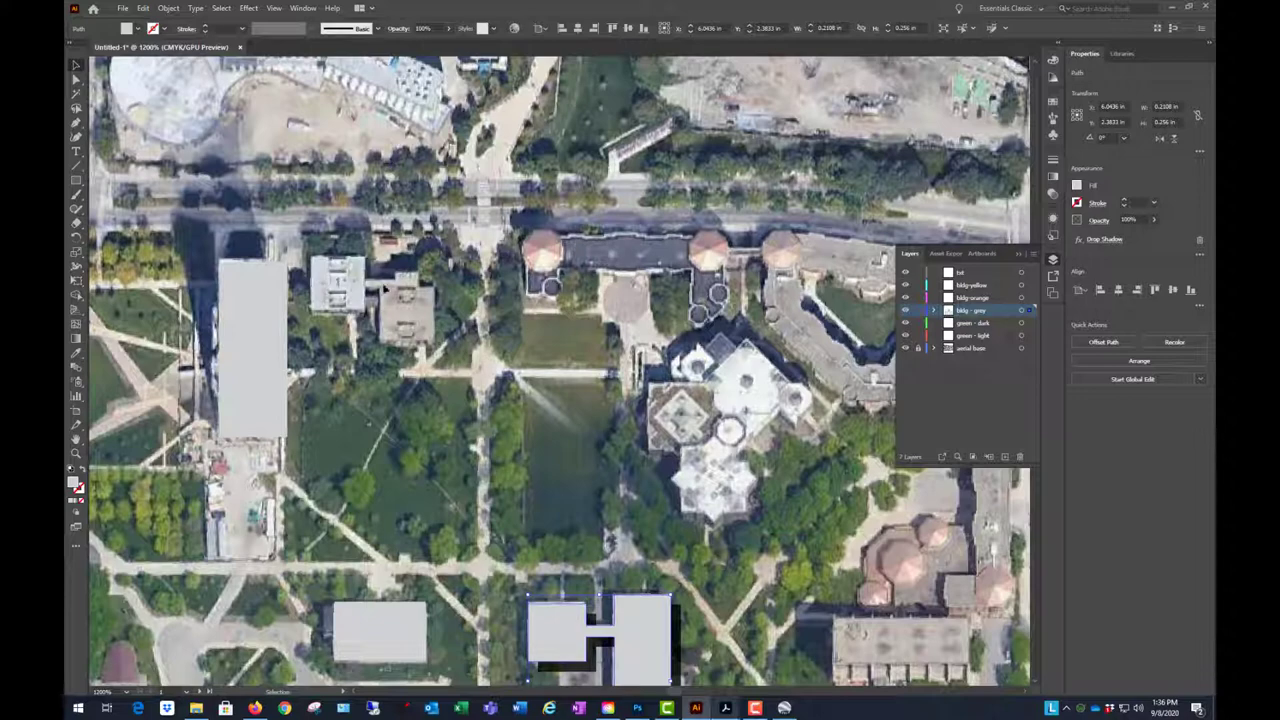
scroll(488, 285, "down", 3)
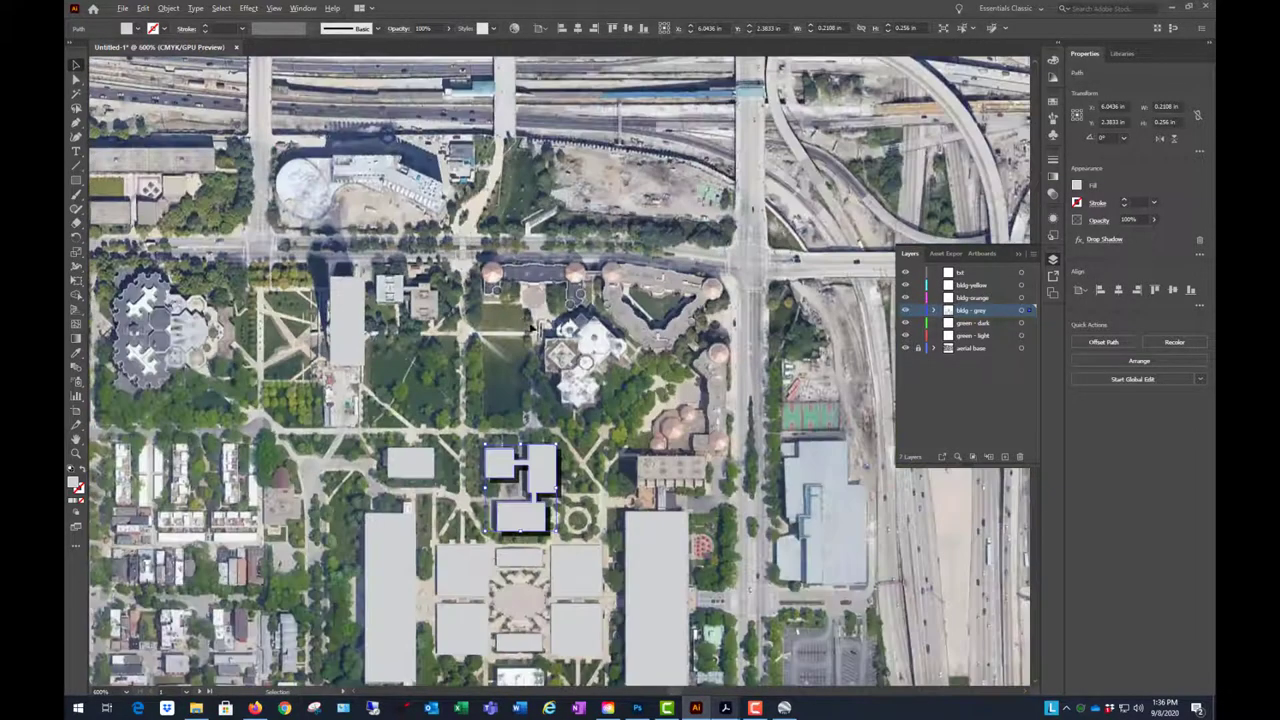
scroll(537, 287, "up", 1)
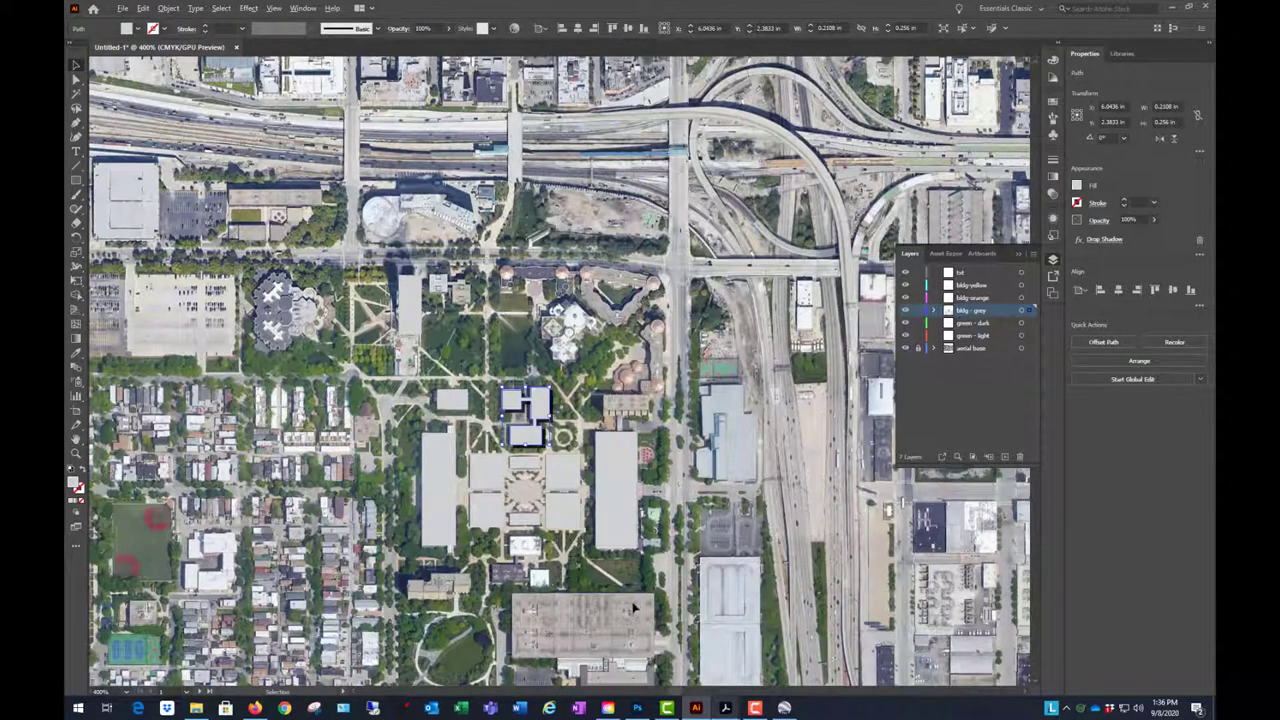
scroll(517, 441, "up", 5)
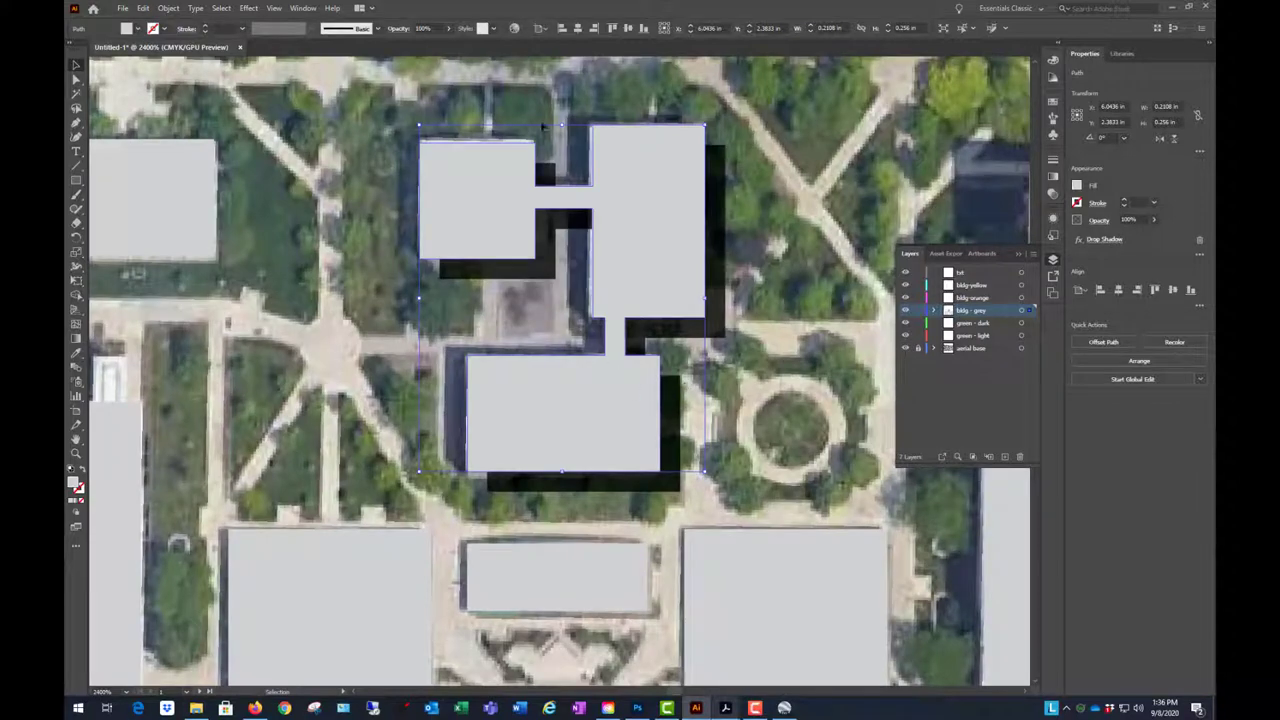
scroll(590, 152, "down", 6)
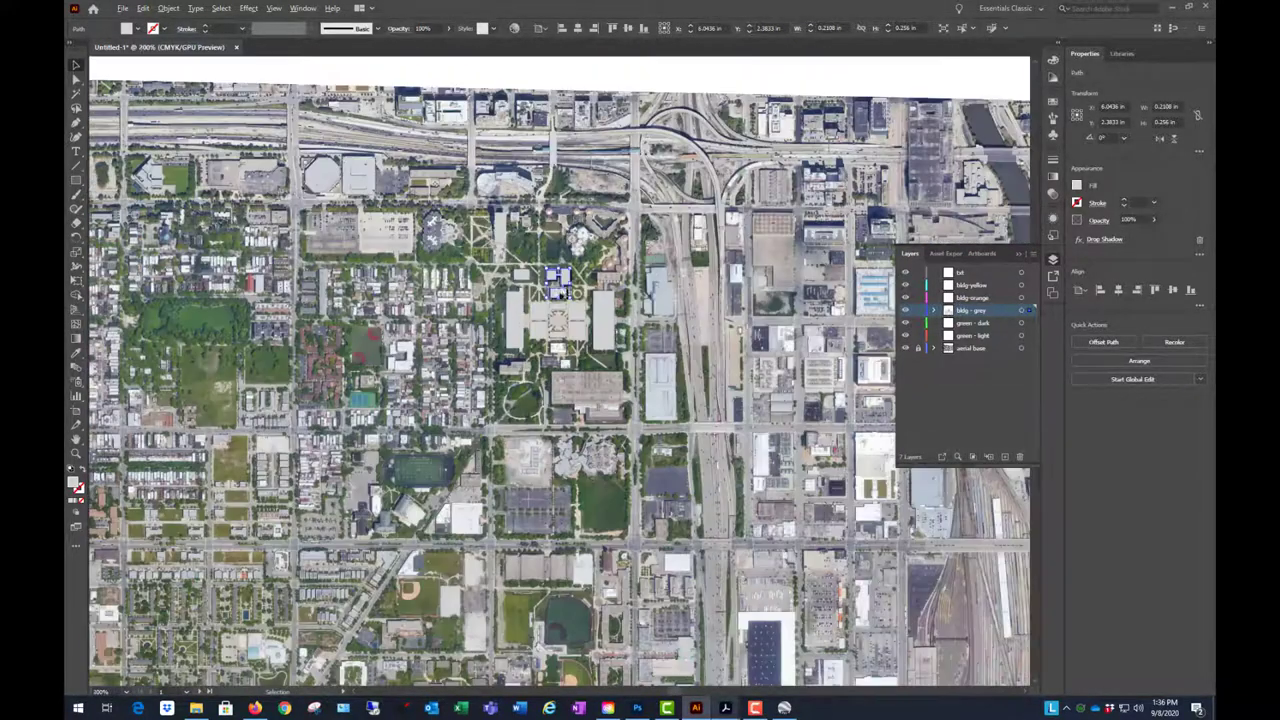
left_click(906, 348)
scroll(557, 275, "up", 3)
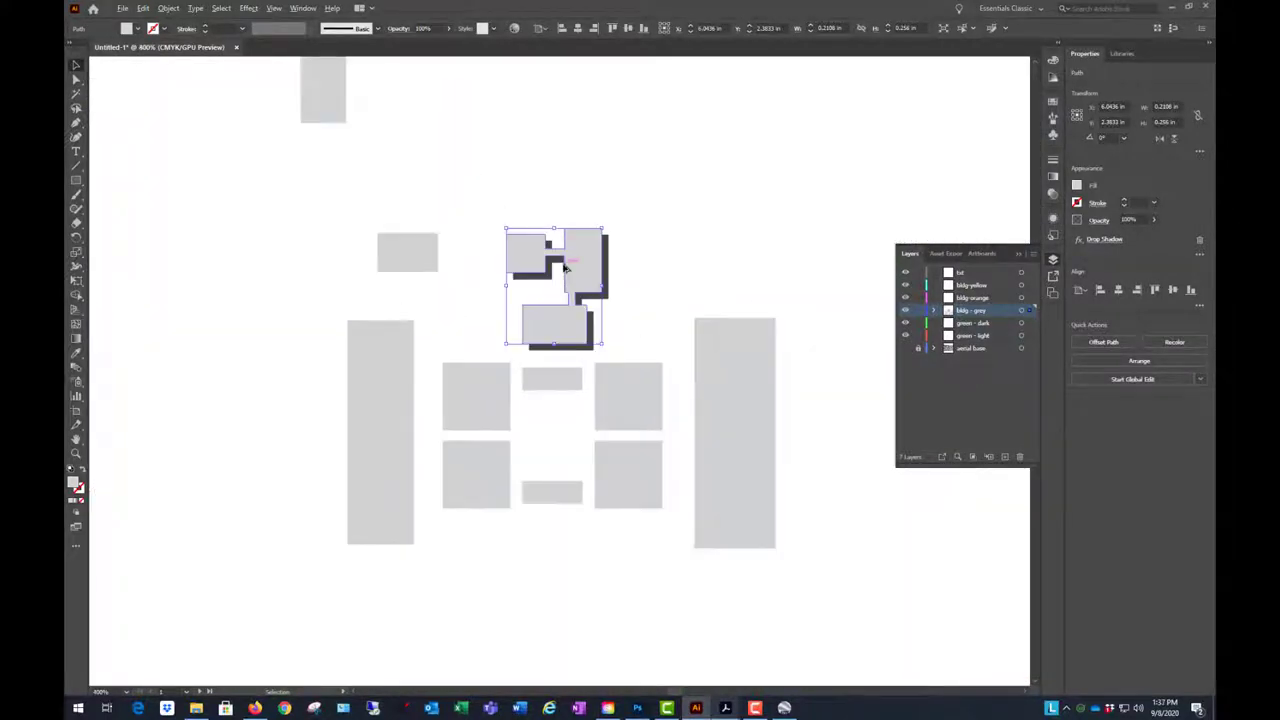
scroll(565, 268, "up", 3)
scroll(638, 328, "up", 4)
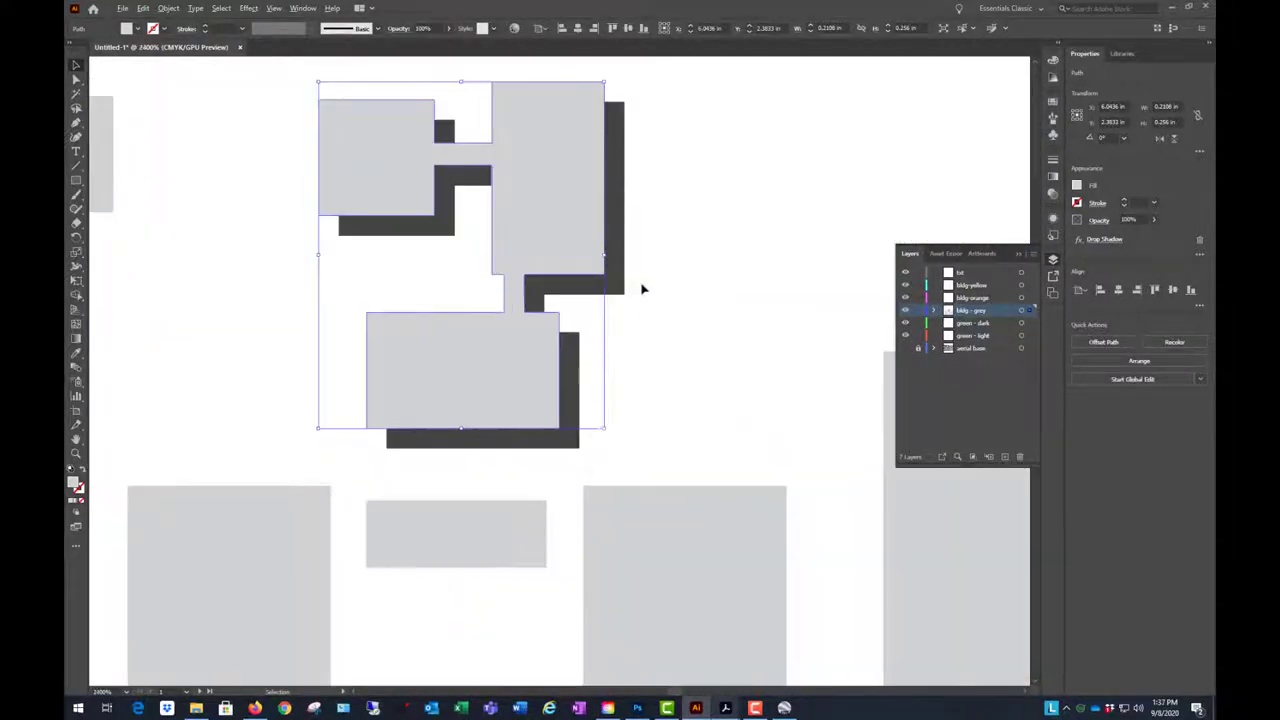
scroll(627, 310, "down", 4)
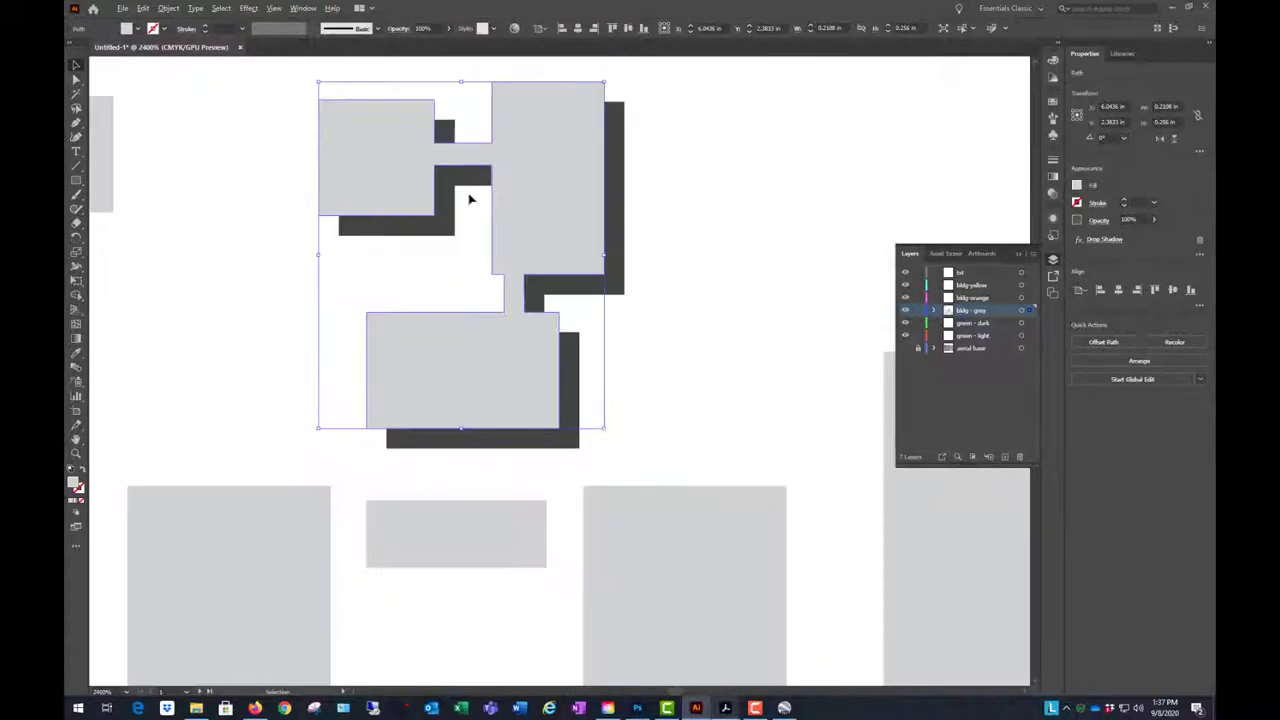
scroll(471, 200, "up", 8)
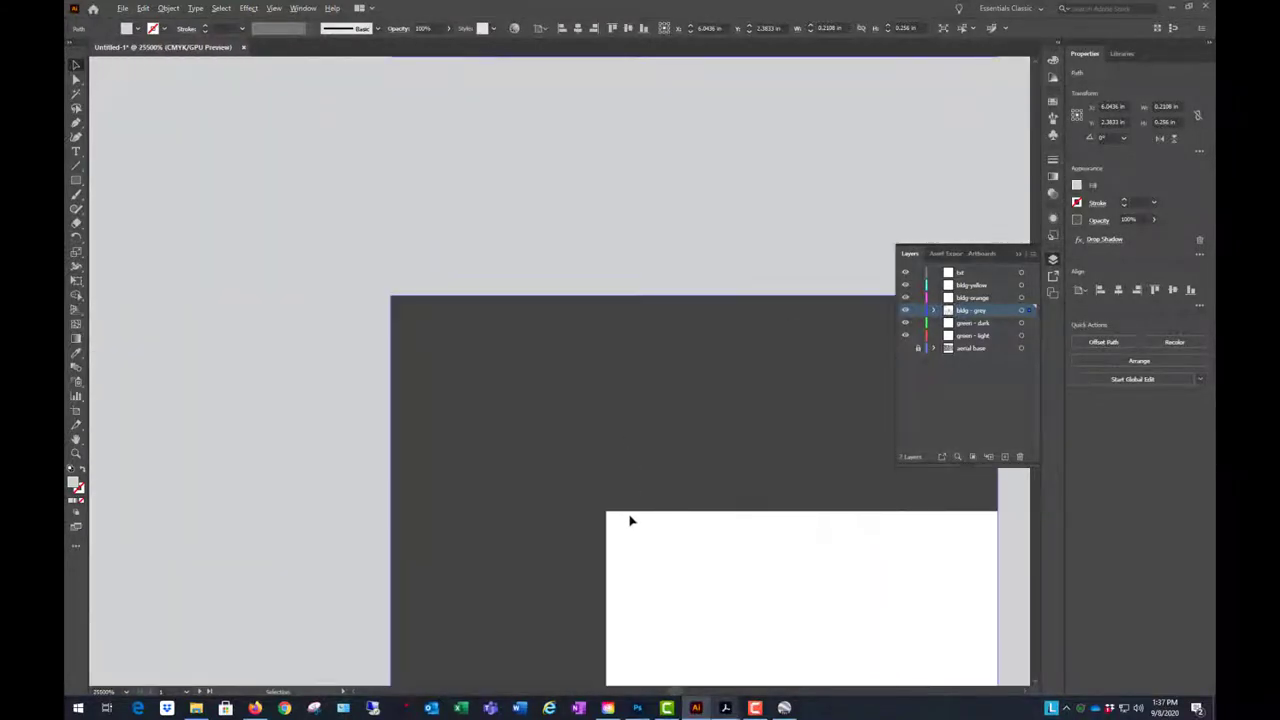
scroll(630, 520, "down", 3)
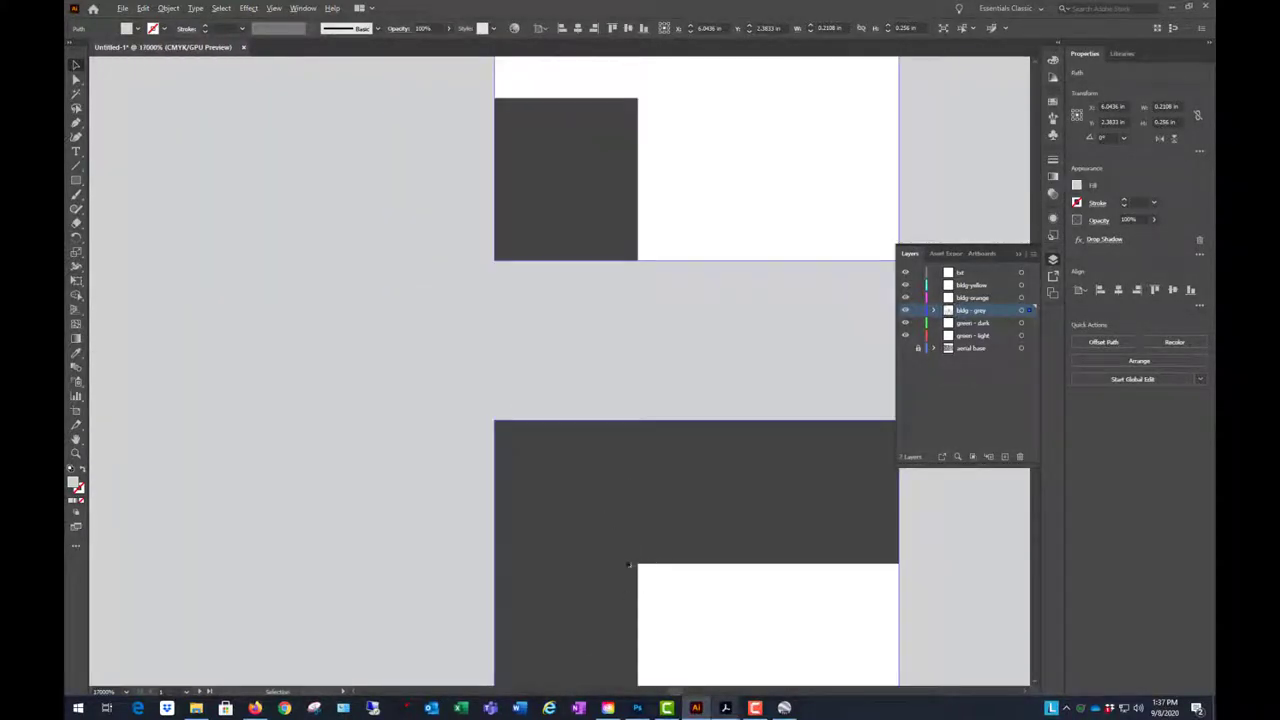
scroll(575, 360, "down", 6)
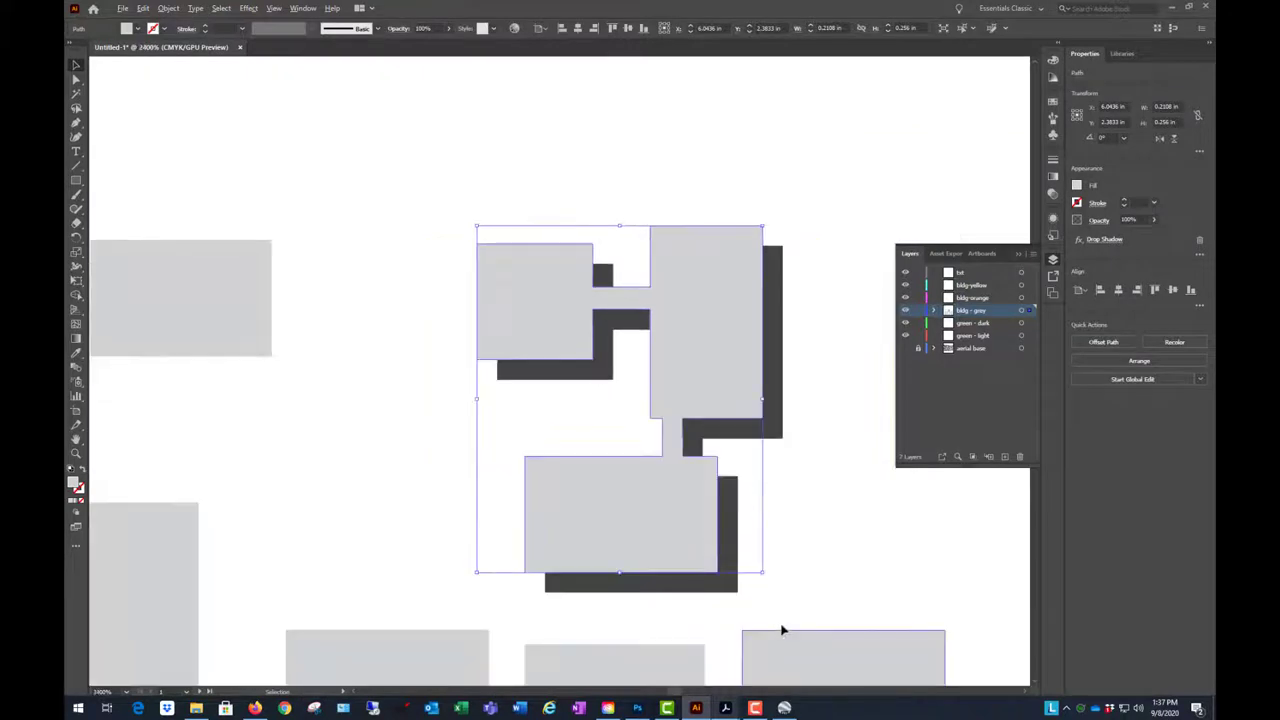
scroll(783, 630, "up", 1)
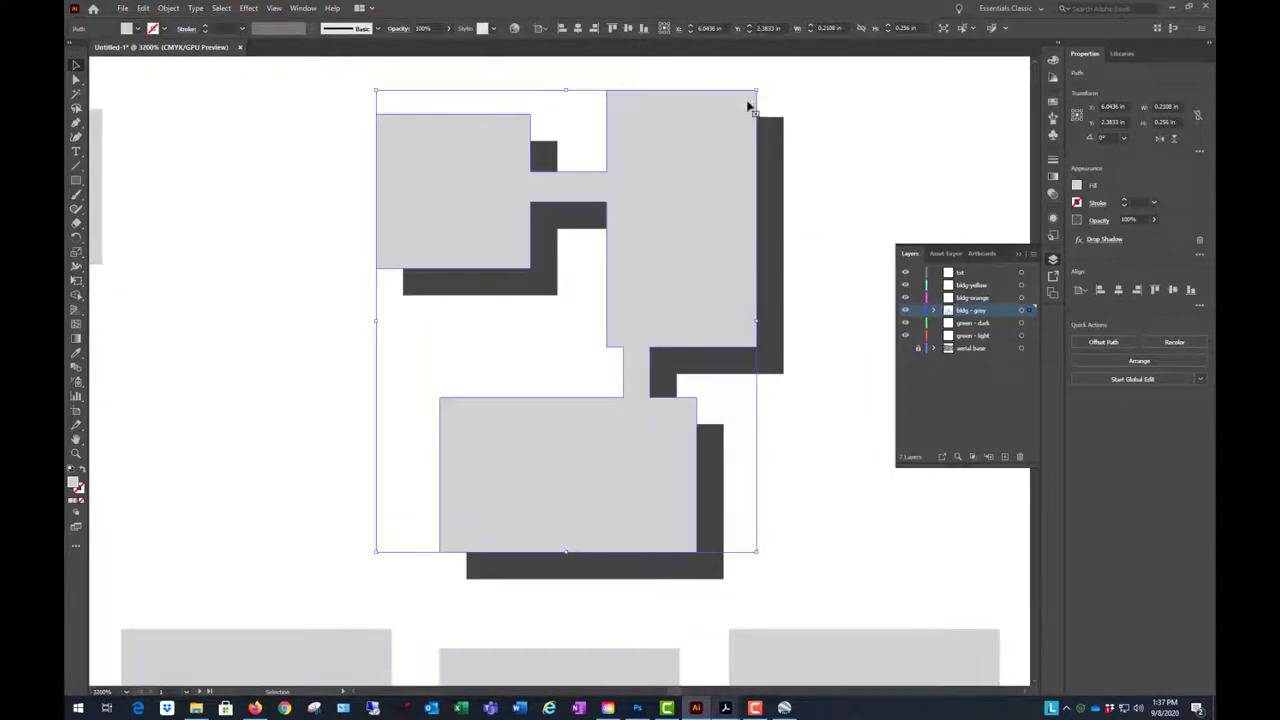
scroll(571, 286, "down", 1)
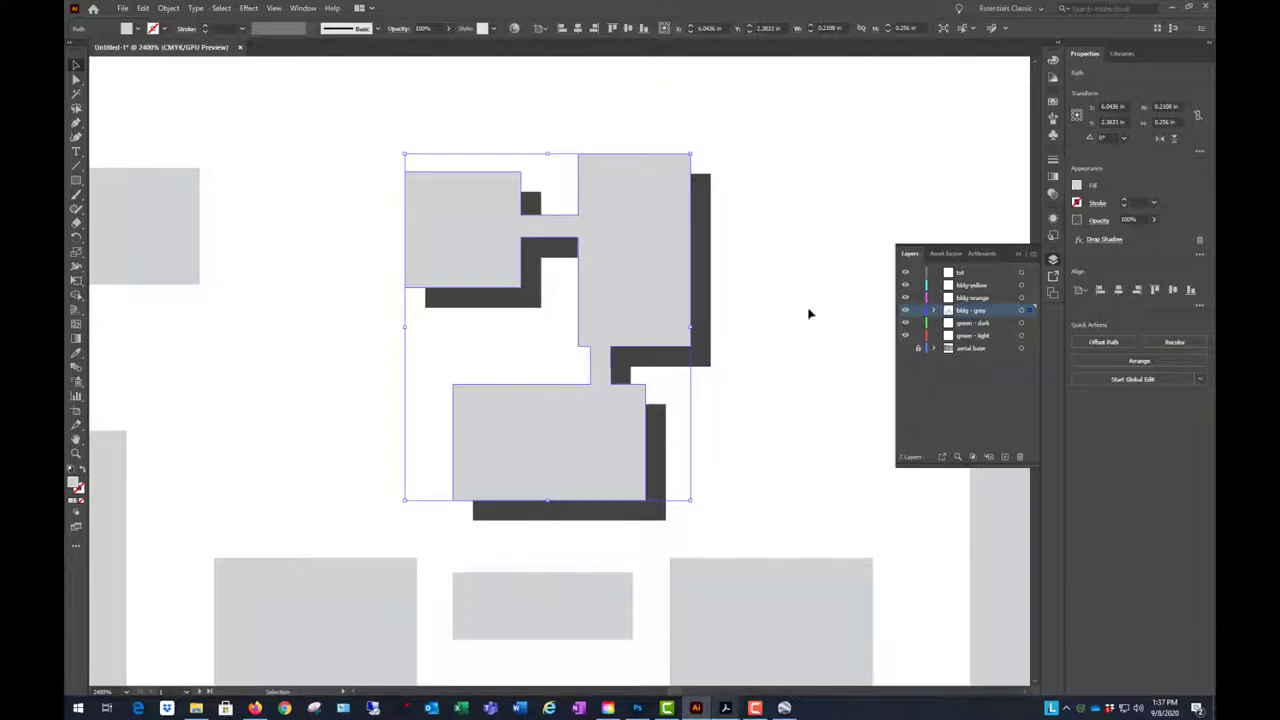
scroll(505, 255, "down", 2)
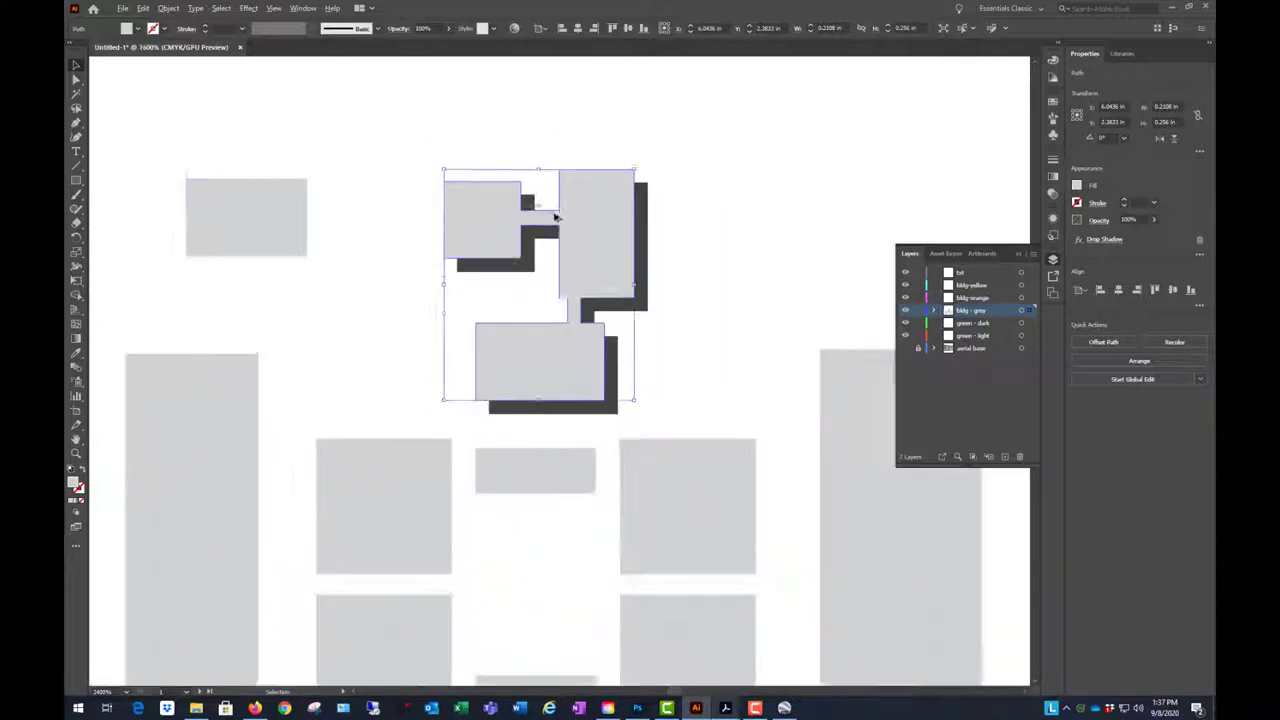
scroll(518, 238, "down", 2)
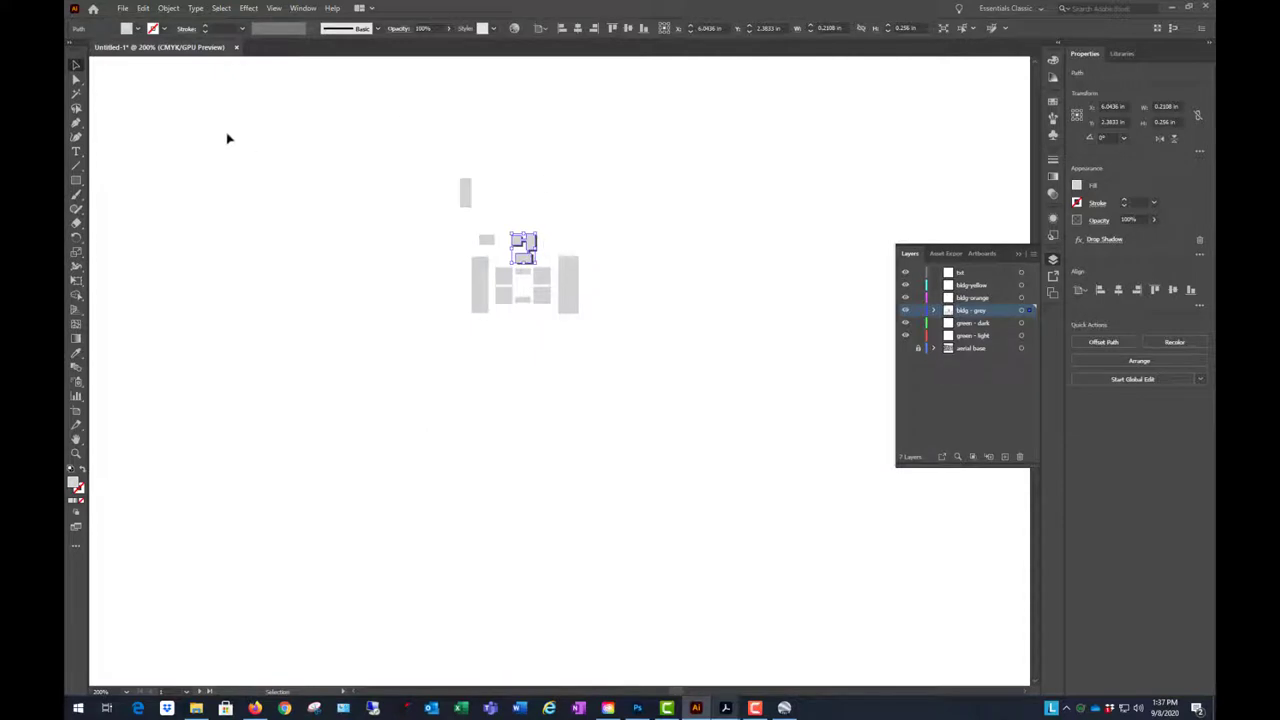
scroll(503, 210, "up", 3)
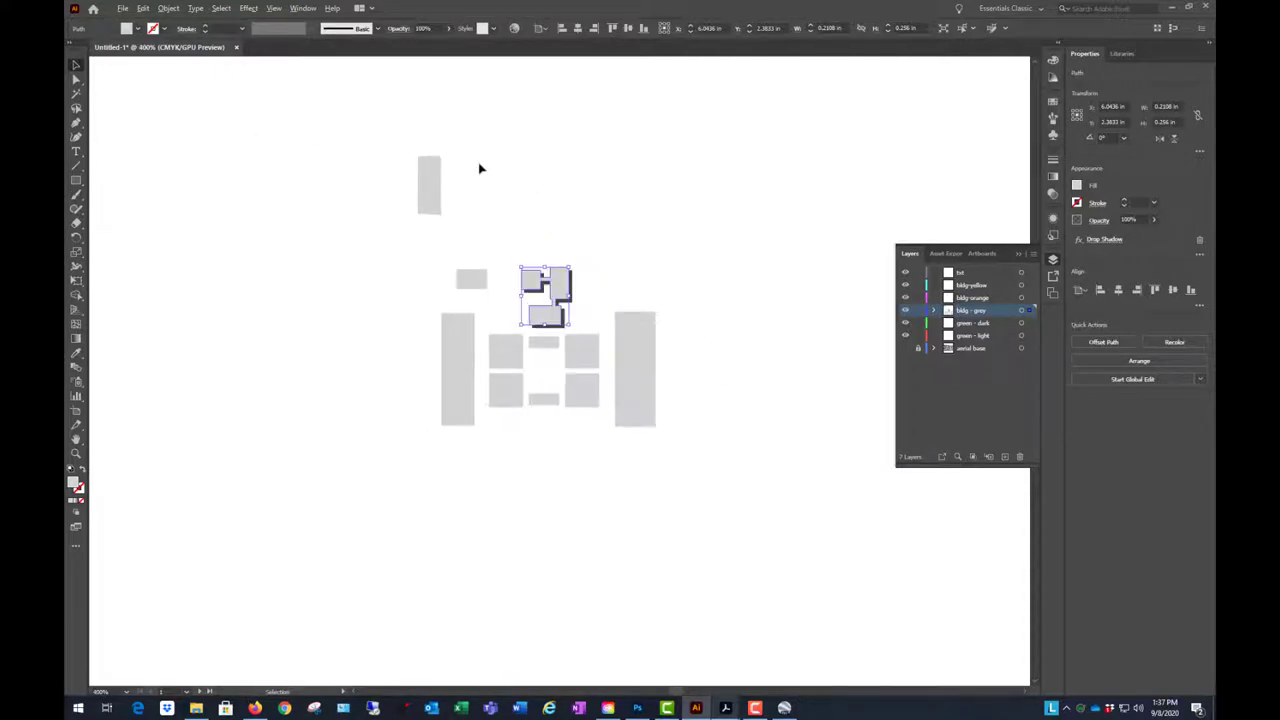
scroll(601, 362, "up", 1)
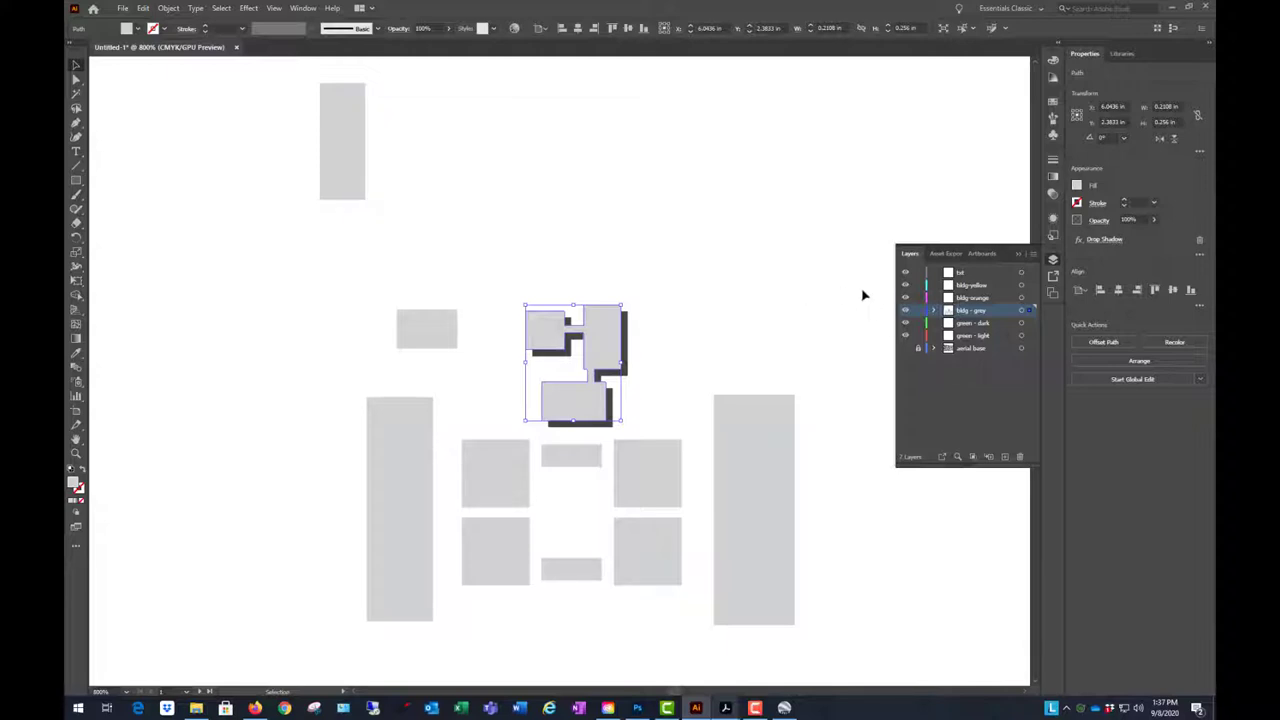
scroll(622, 378, "up", 1)
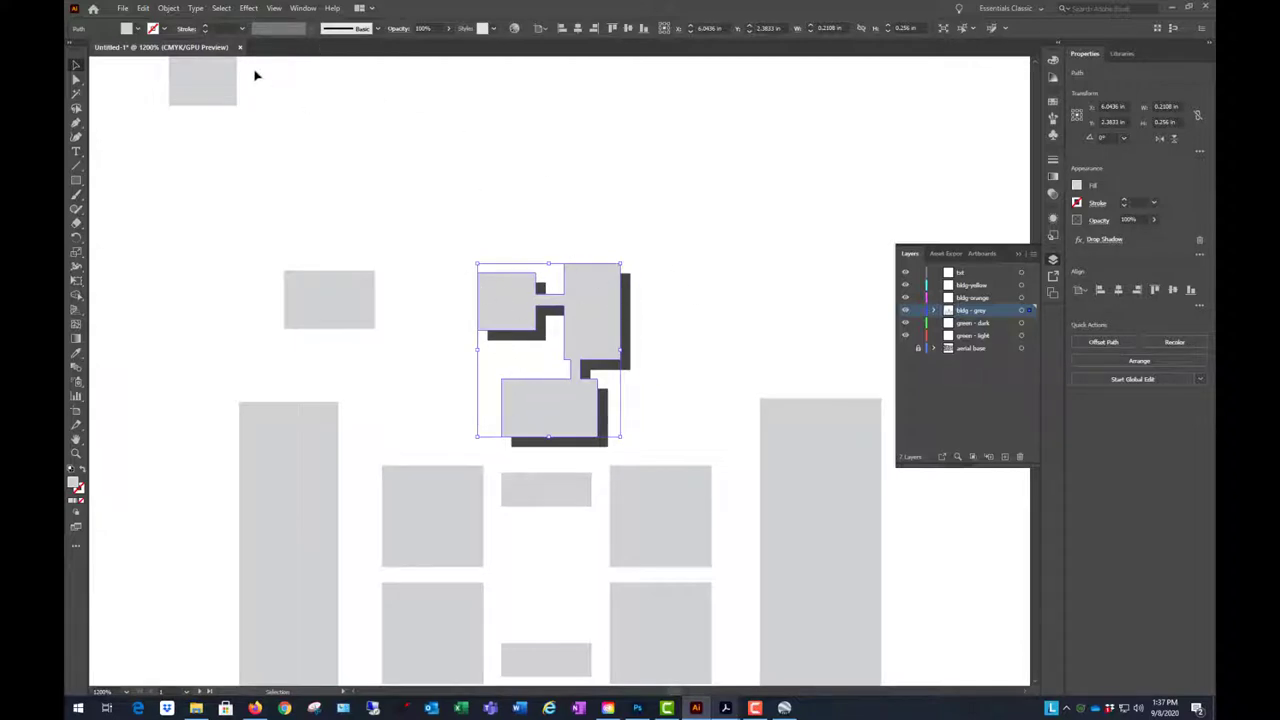
- Review the Effect > Stylize submenu without choosing, zoom to 2400%, and open the Window menu
left_click(248, 8)
mouse_move(353, 150)
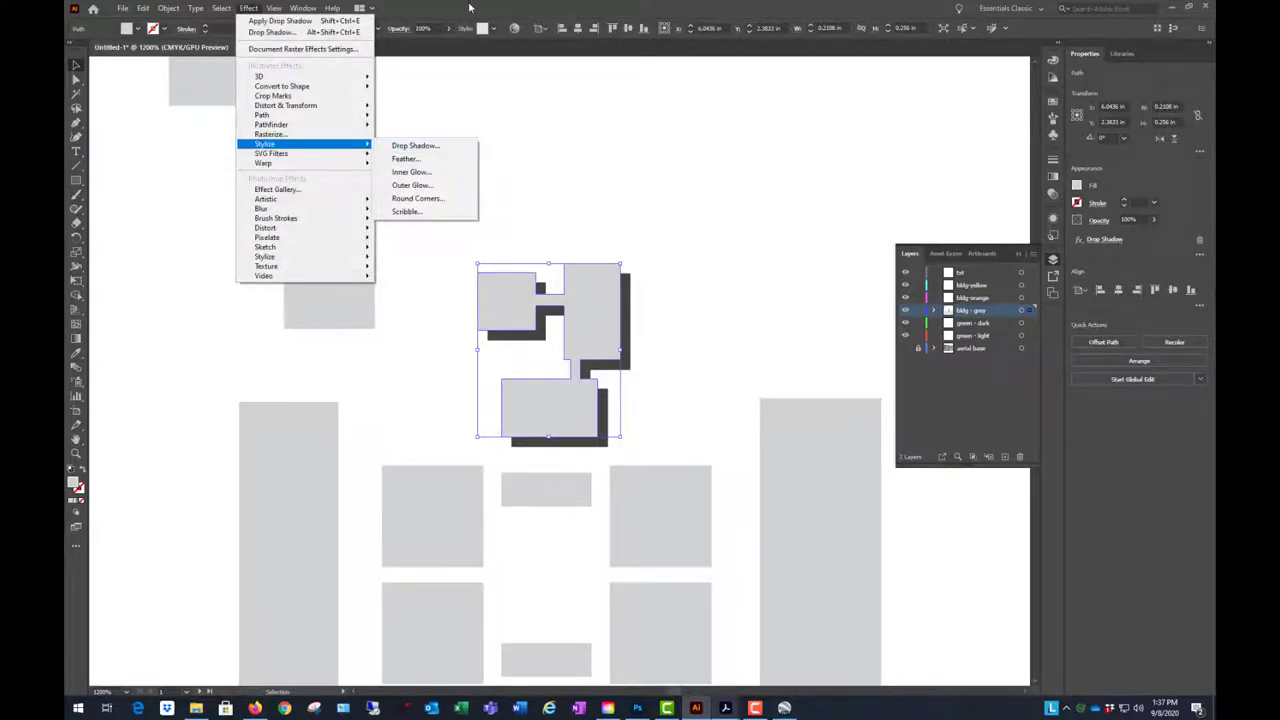
left_click(469, 8)
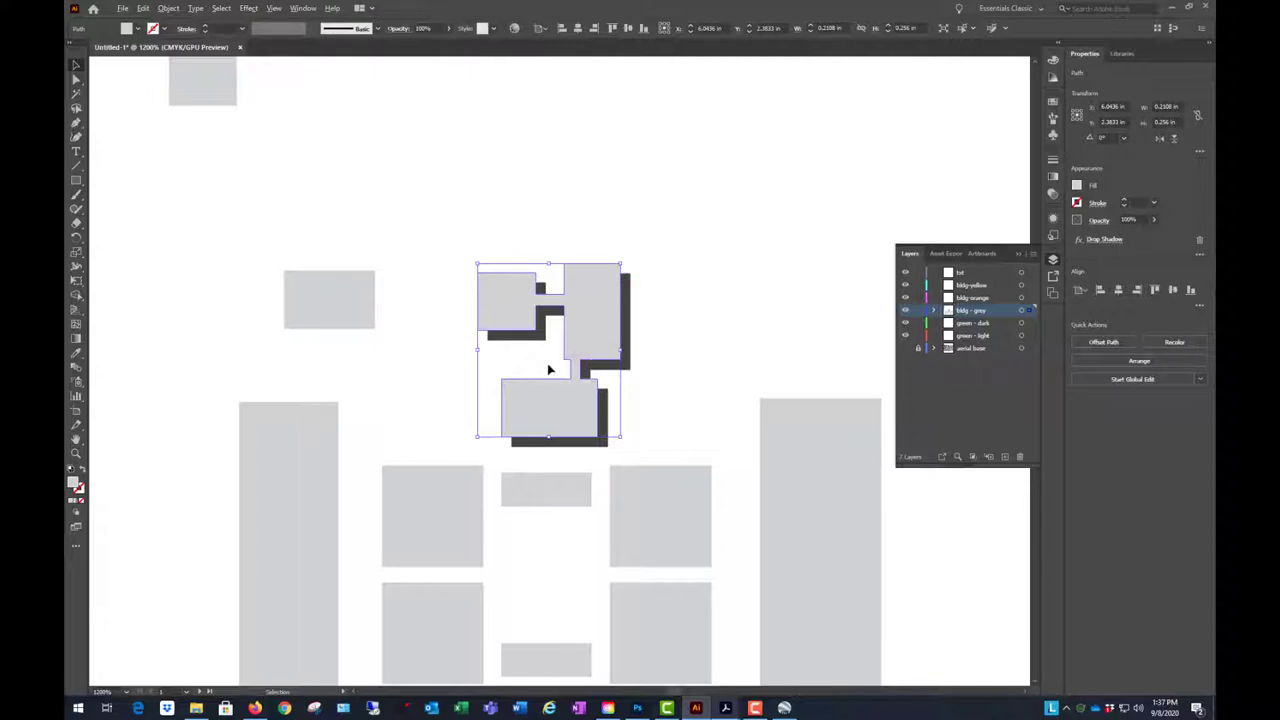
scroll(548, 370, "up", 1)
scroll(571, 366, "up", 1)
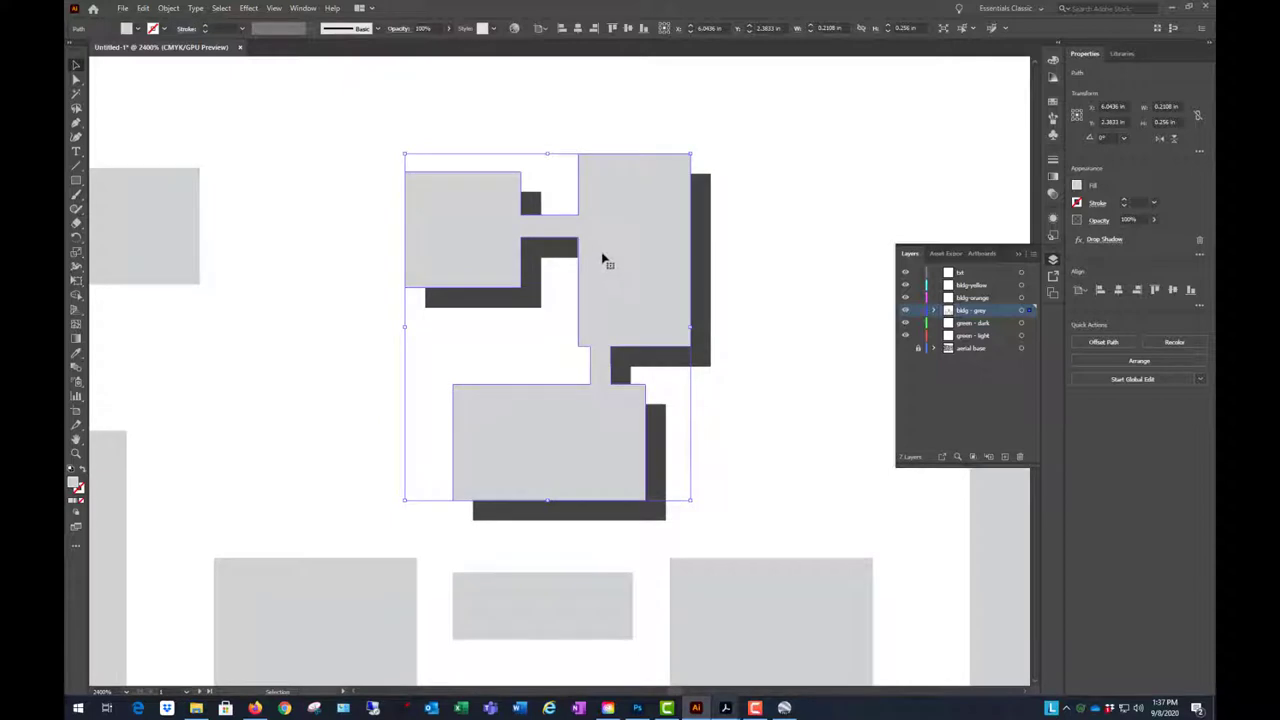
scroll(603, 259, "up", 1)
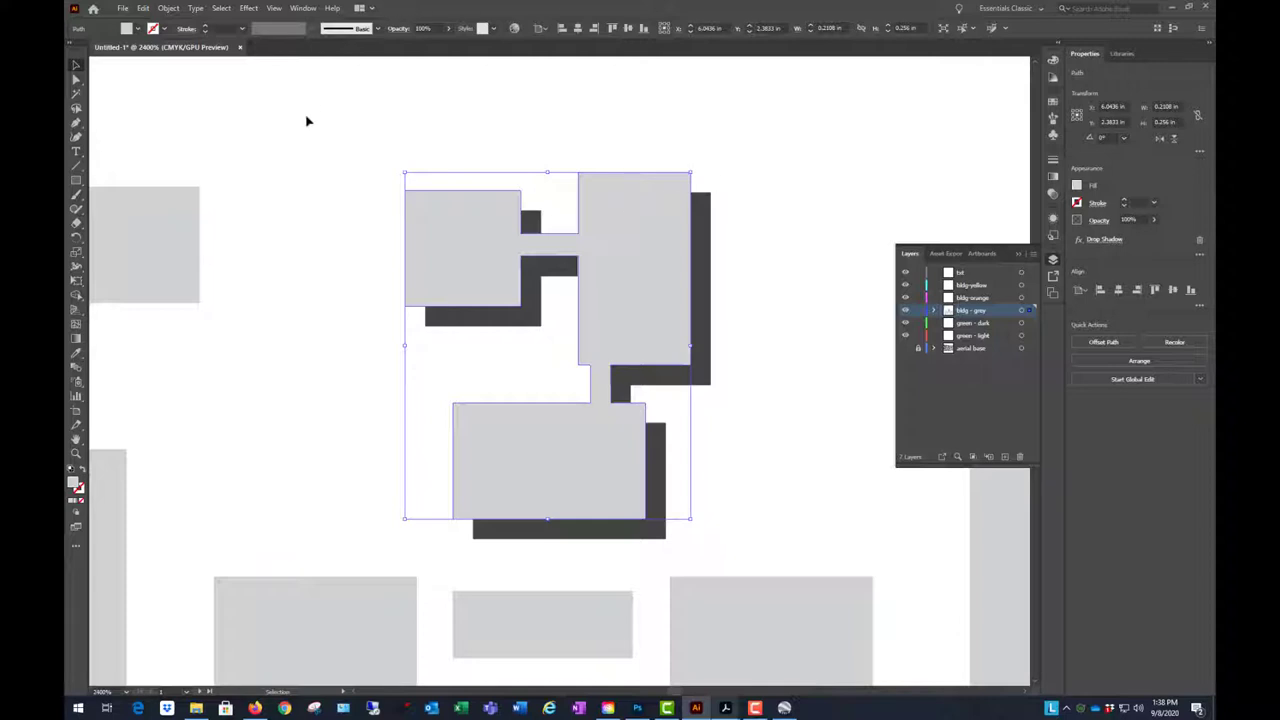
left_click(302, 8)
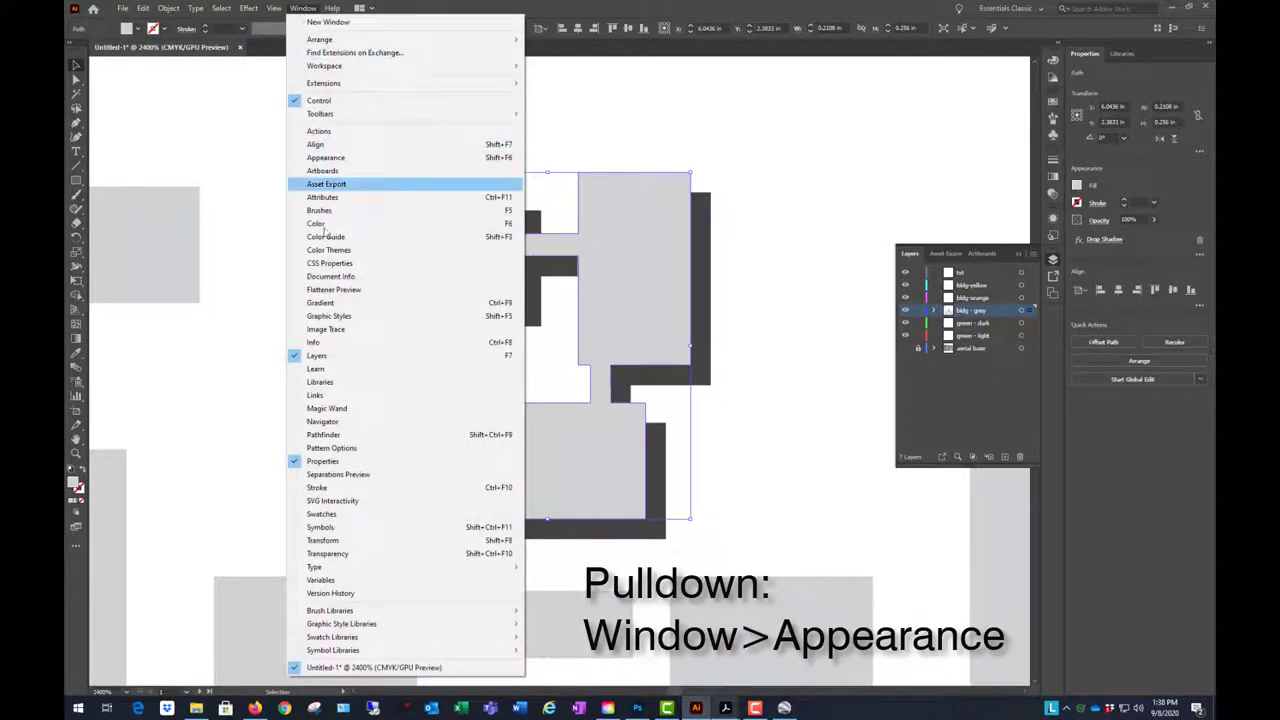
- Open and enlarge the Appearance panel, then select the joined building group to reveal its Drop Shadow
left_click(326, 157)
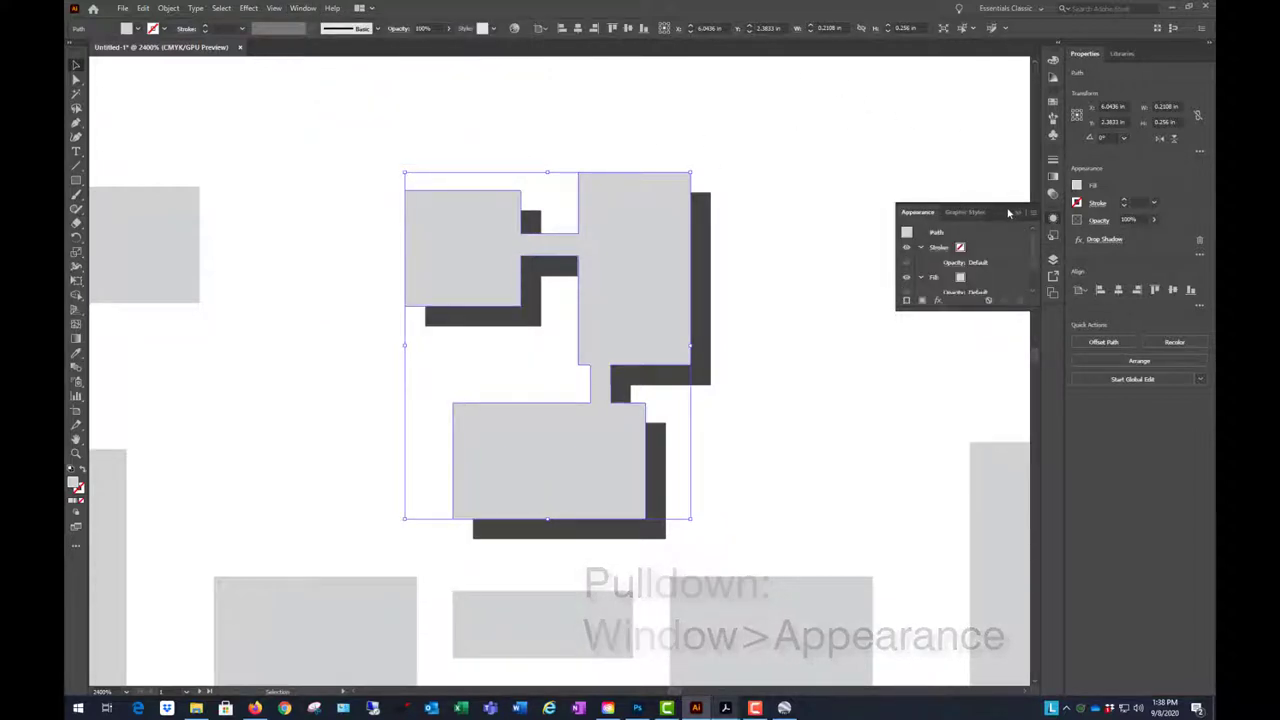
left_click_drag(960, 210, 818, 104)
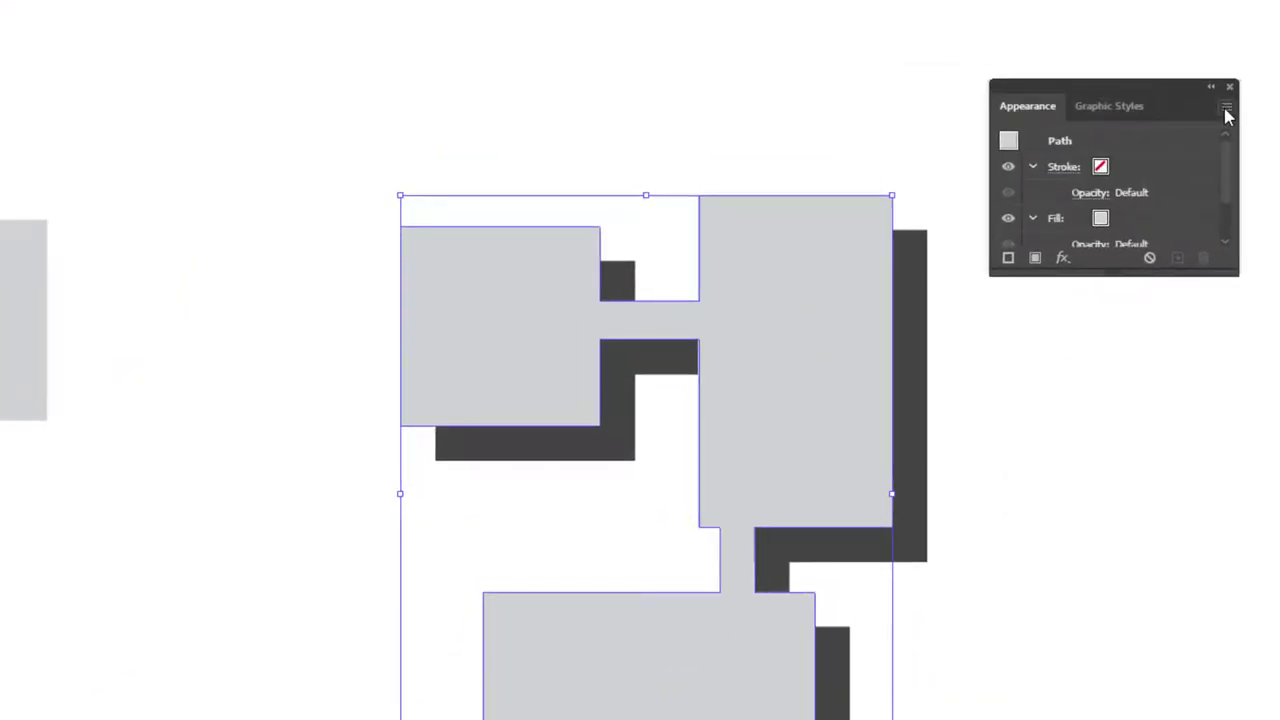
left_click(885, 120)
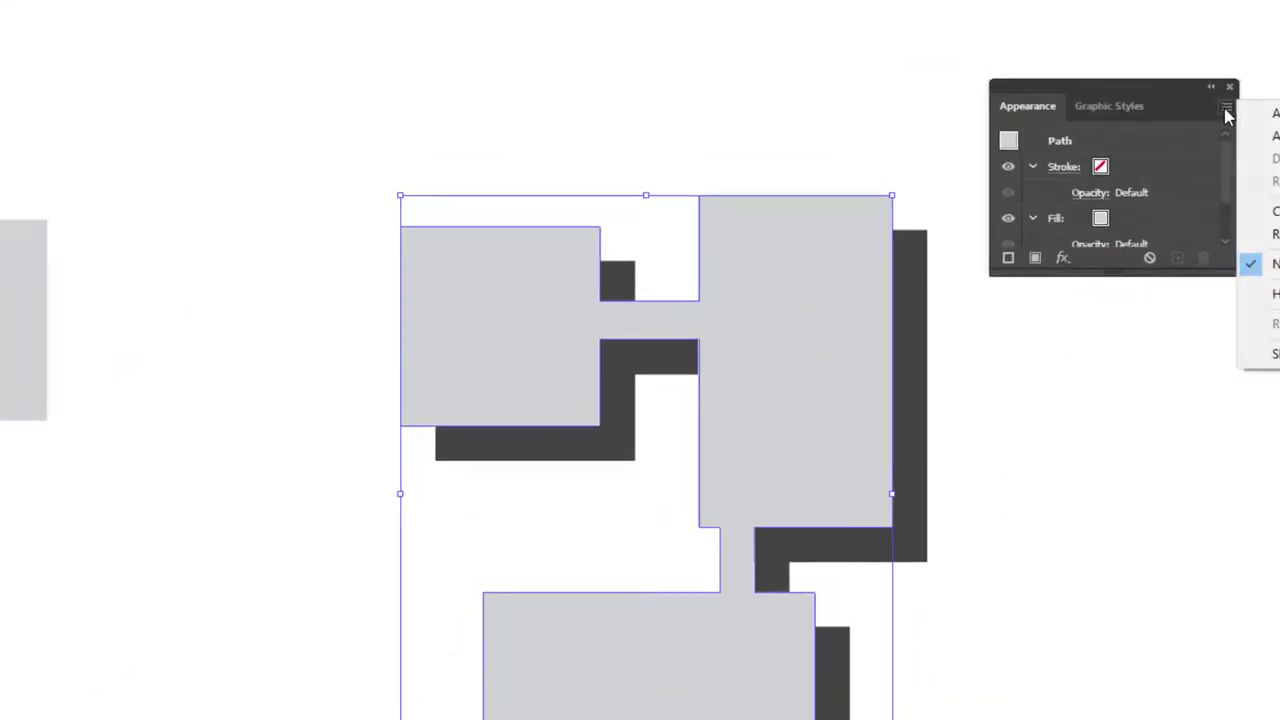
left_click(1127, 92)
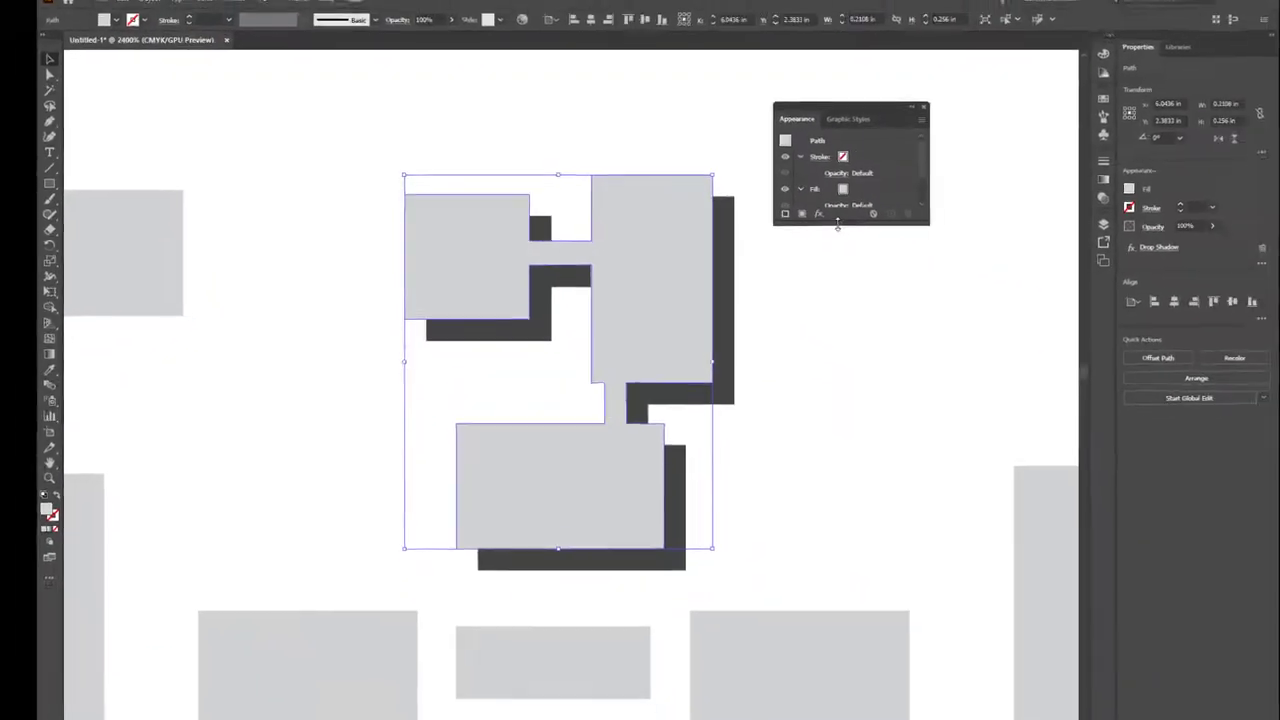
left_click_drag(812, 218, 812, 370)
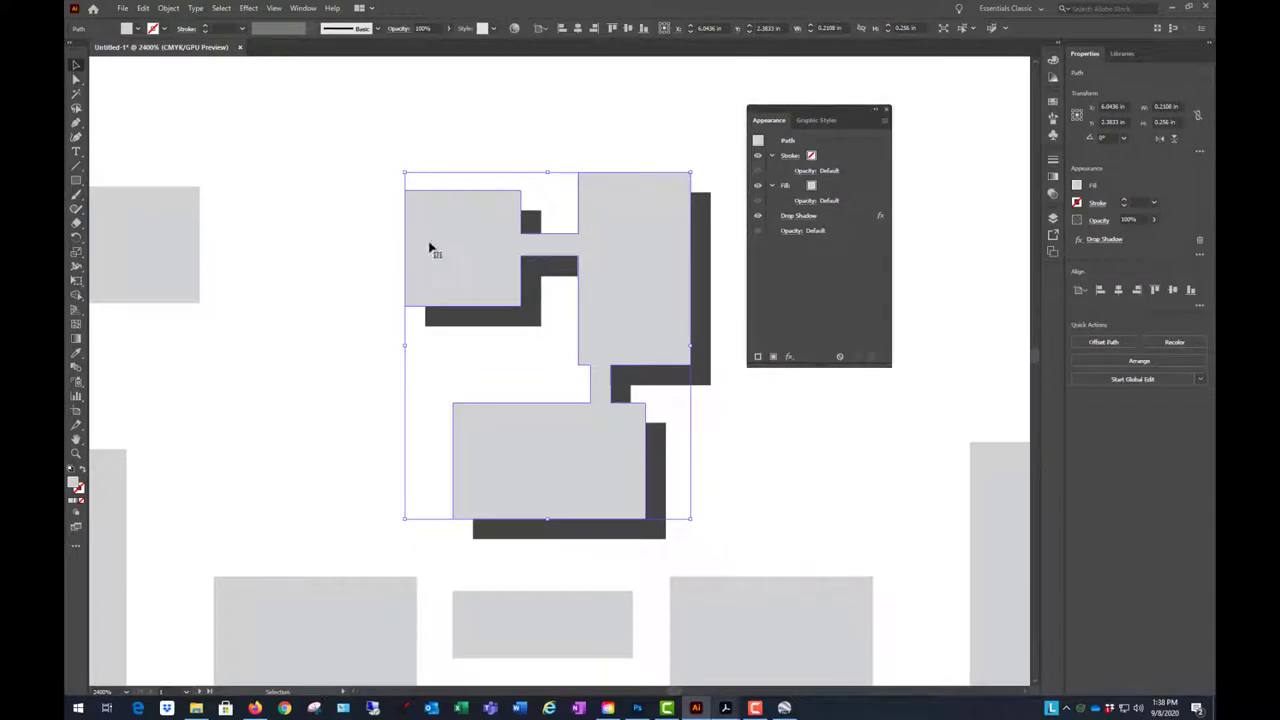
left_click(165, 251)
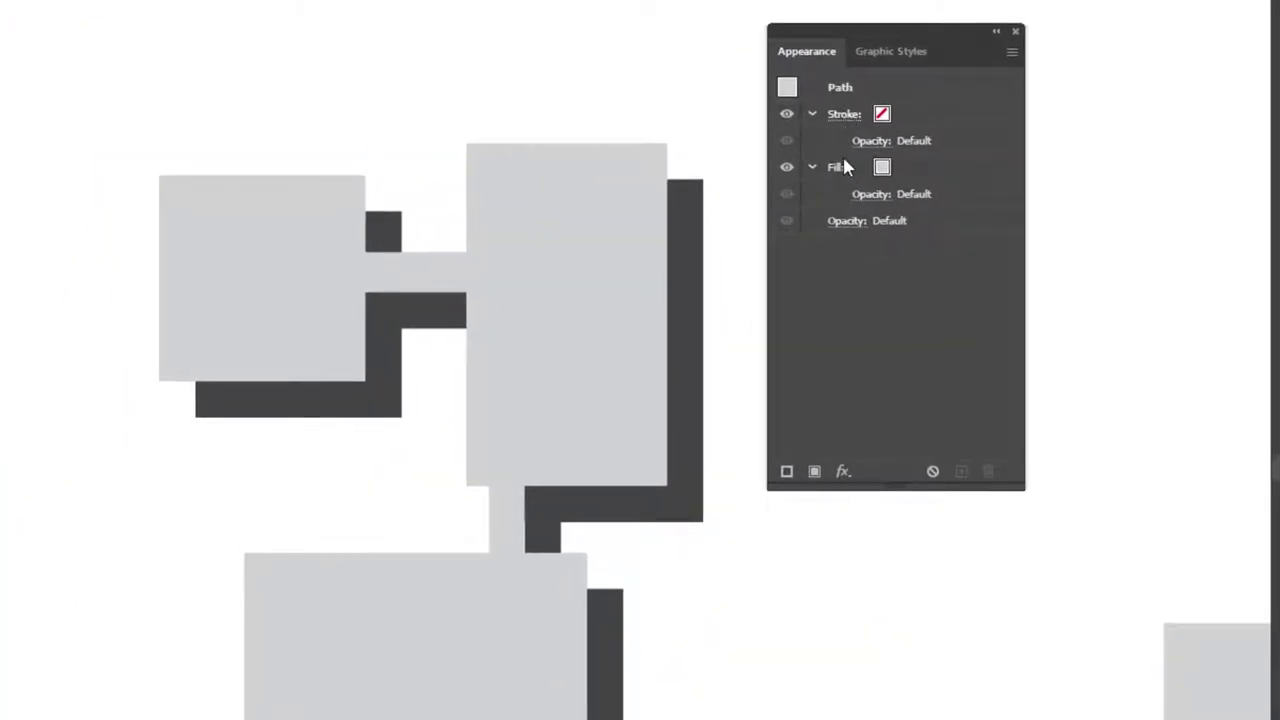
left_click(301, 277)
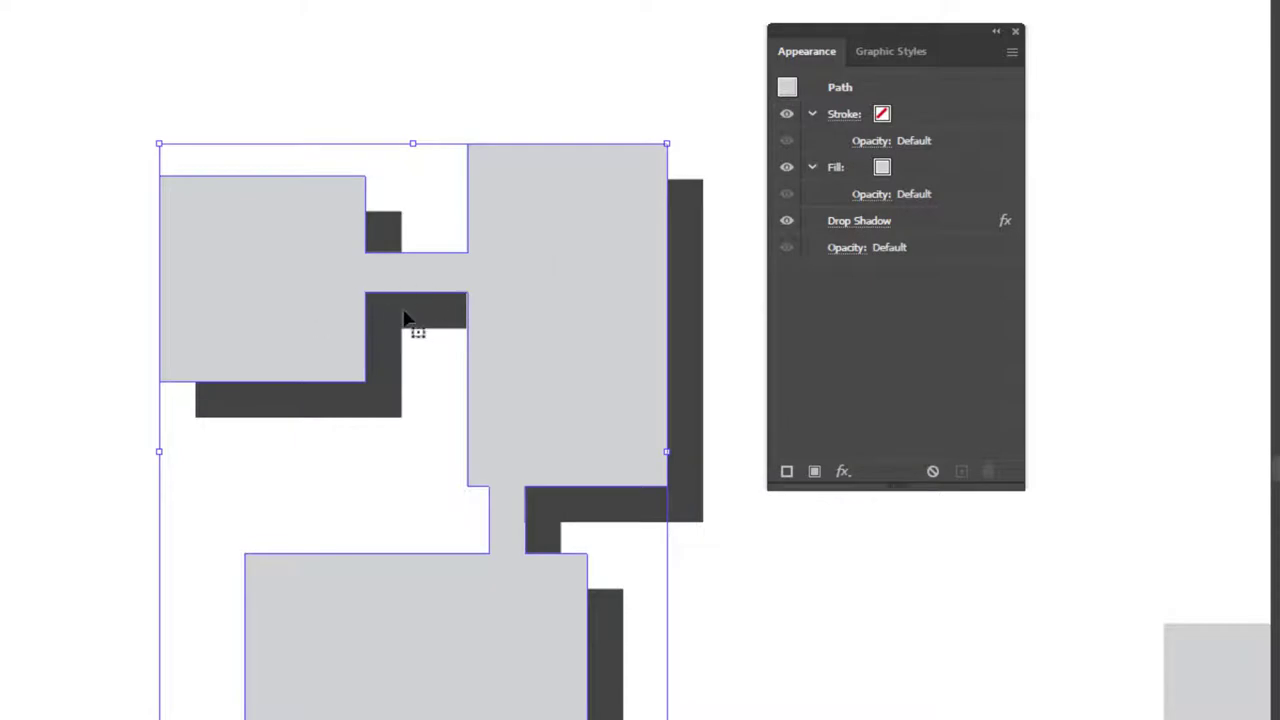
- Edit the Drop Shadow's Blur value and apply it
left_click(860, 221)
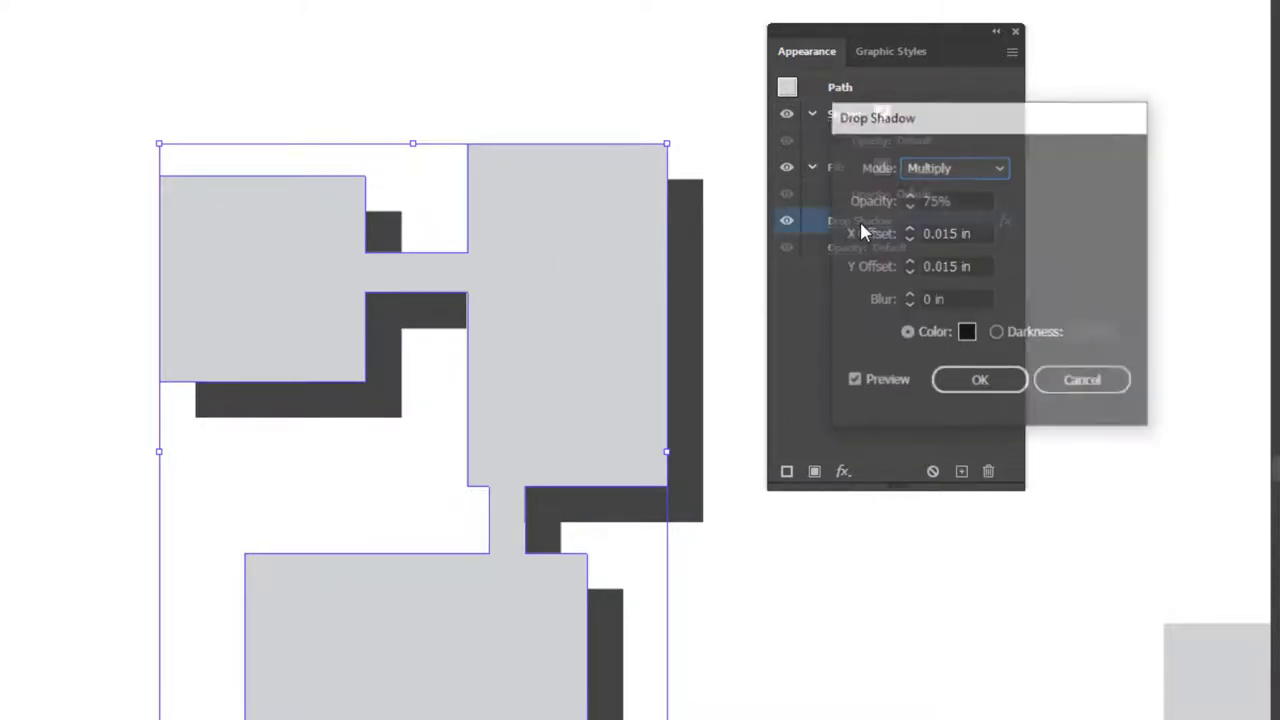
left_click_drag(1058, 128, 942, 273)
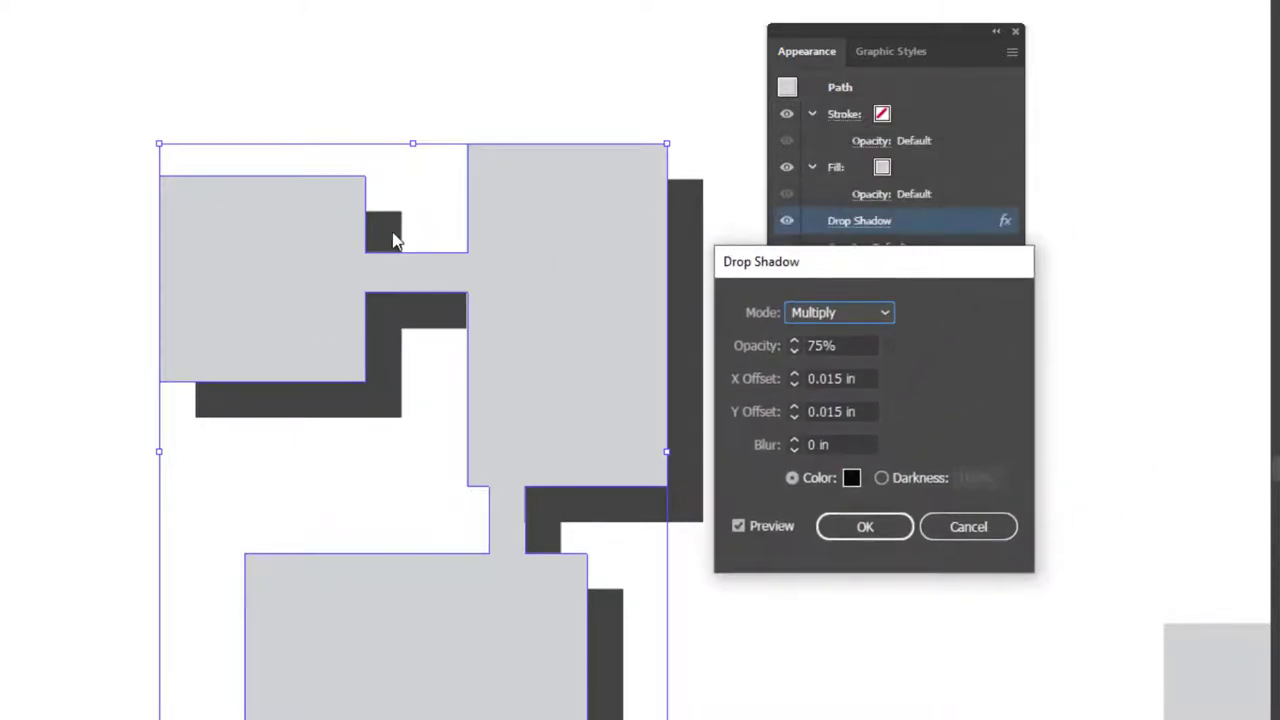
left_click(857, 444)
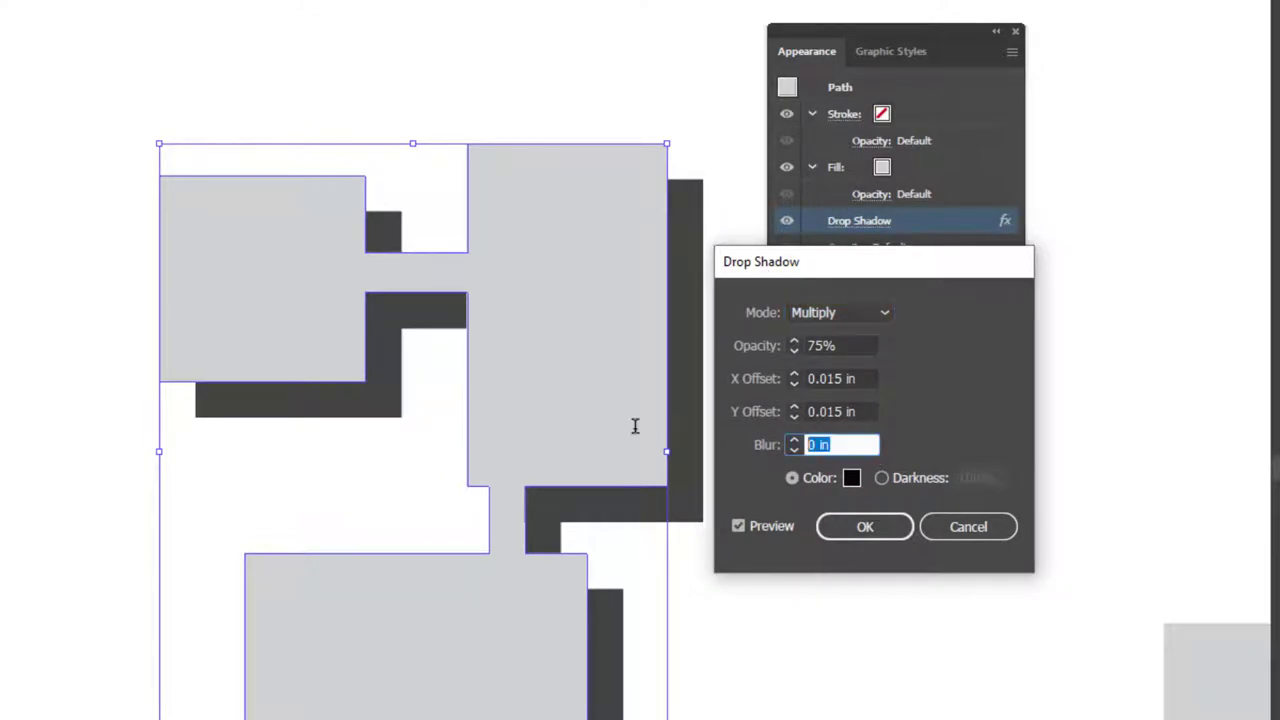
type(".005")
left_click(865, 526)
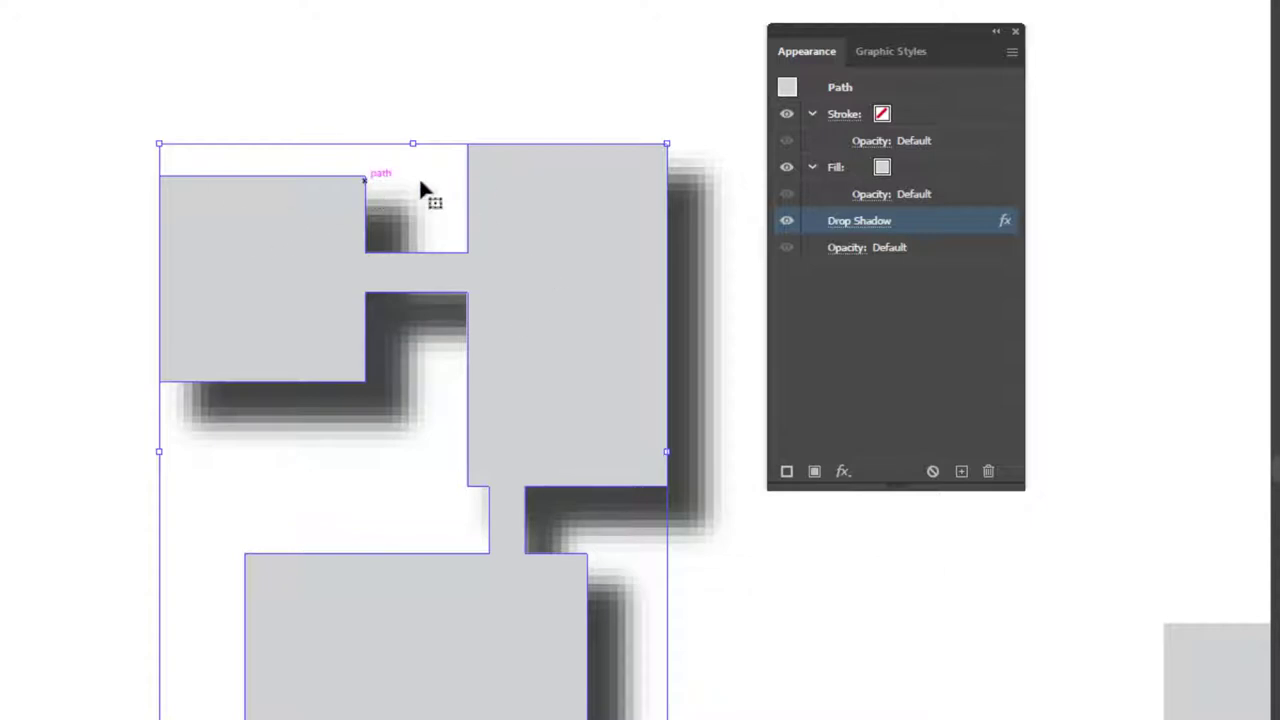
- Compare the shadow hidden and shown, delete the Drop Shadow effect, and close the Appearance panel
left_click(786, 220)
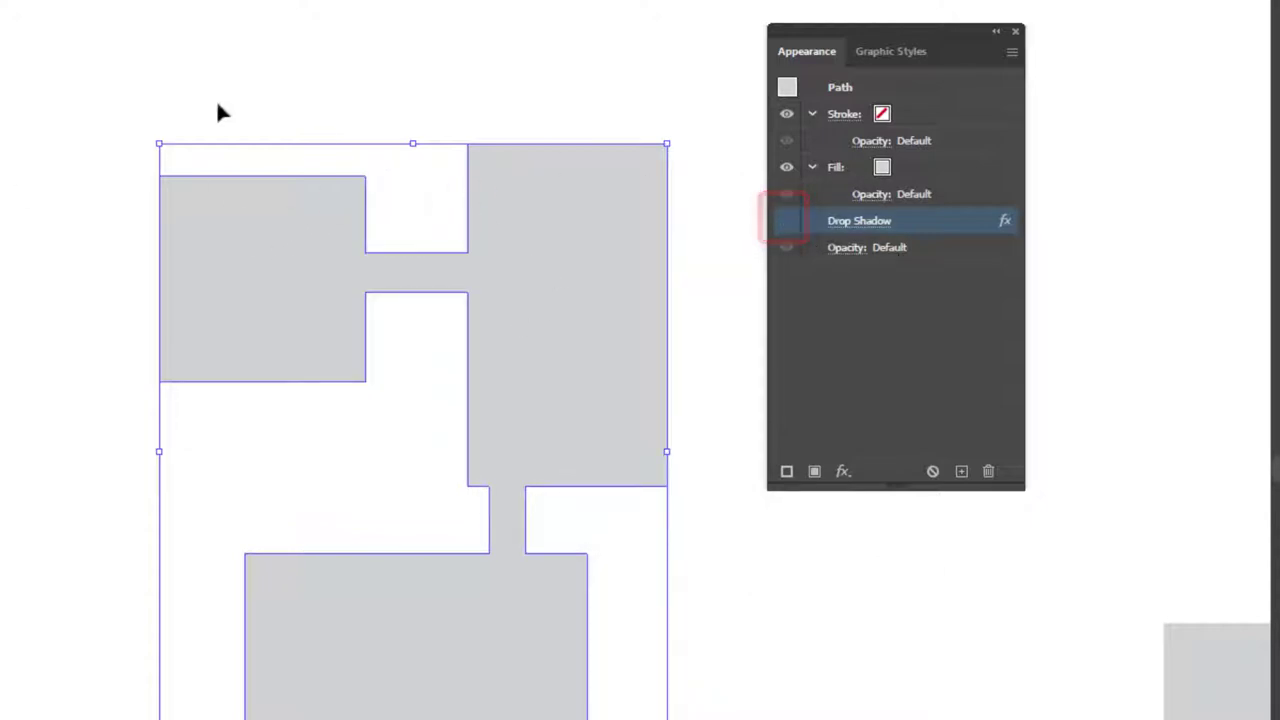
left_click(787, 220)
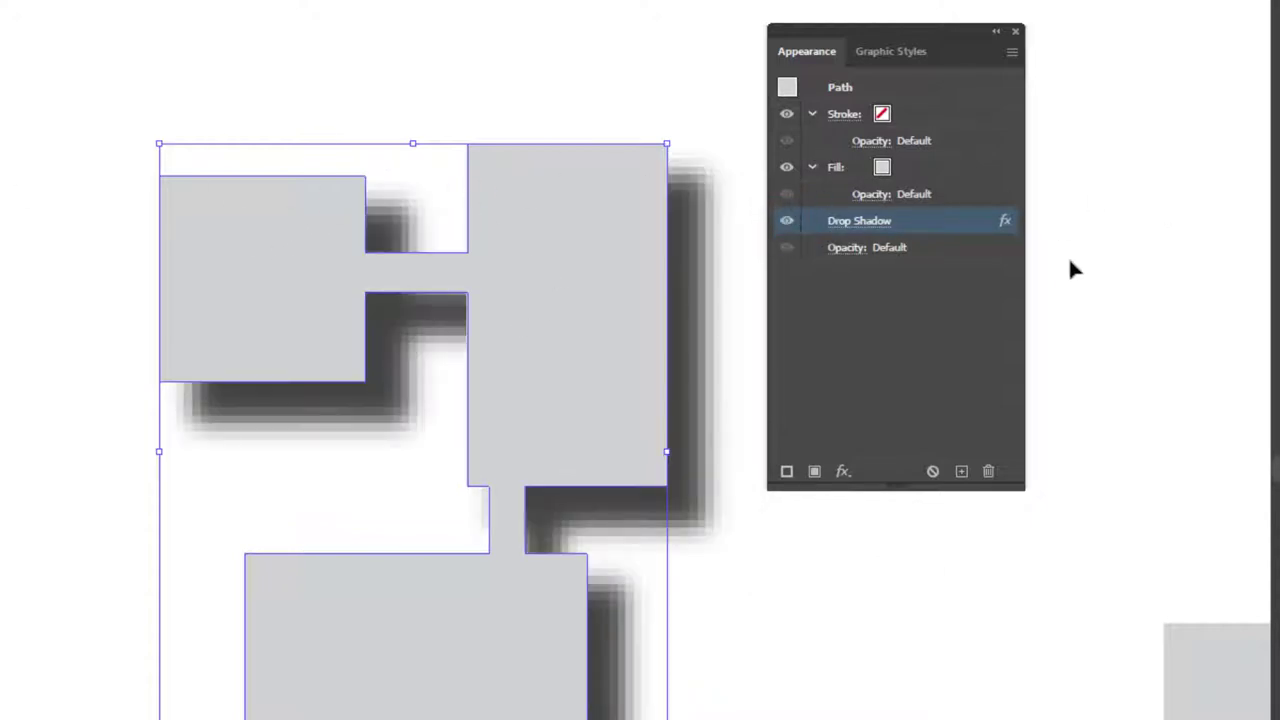
left_click(990, 474)
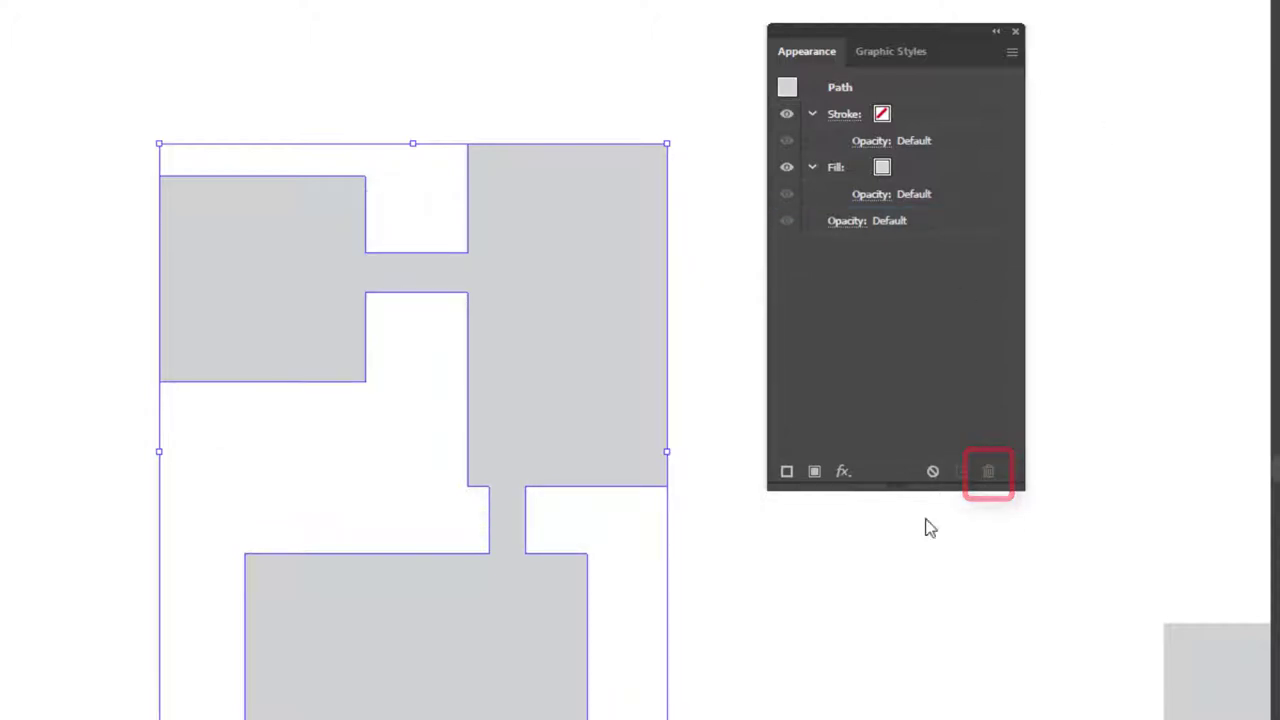
left_click_drag(950, 30, 1077, 19)
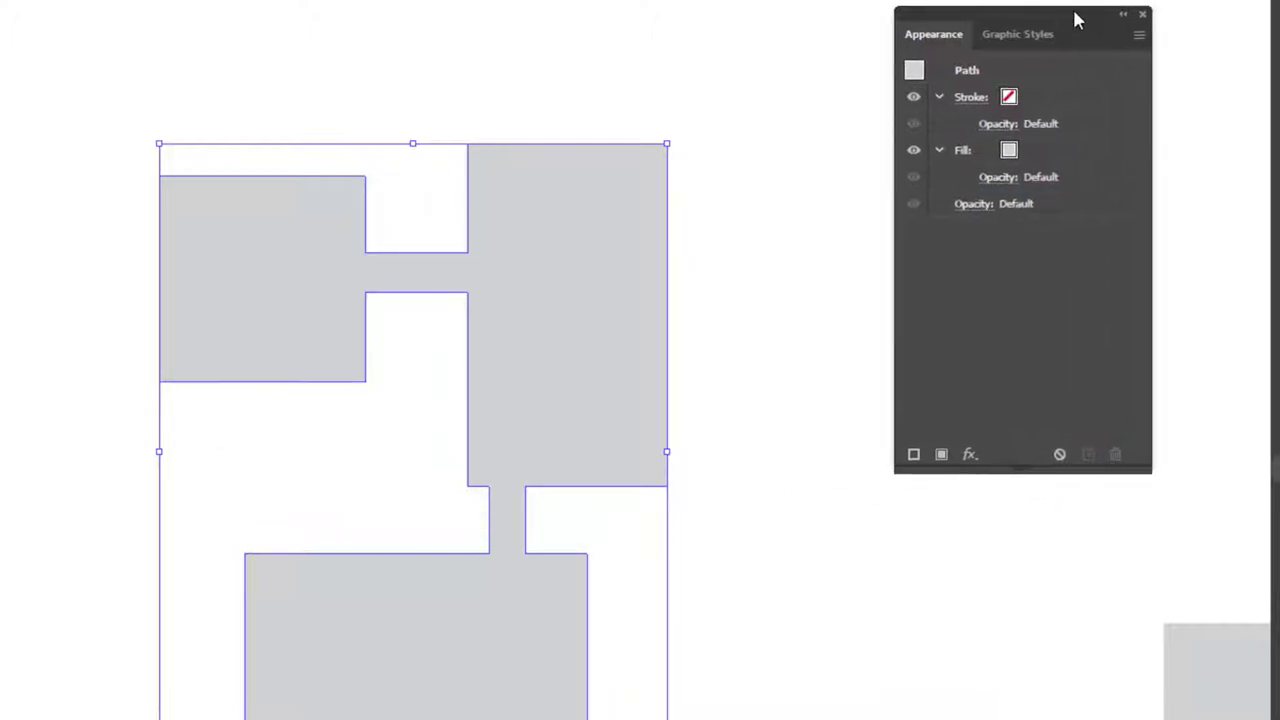
left_click(1142, 14)
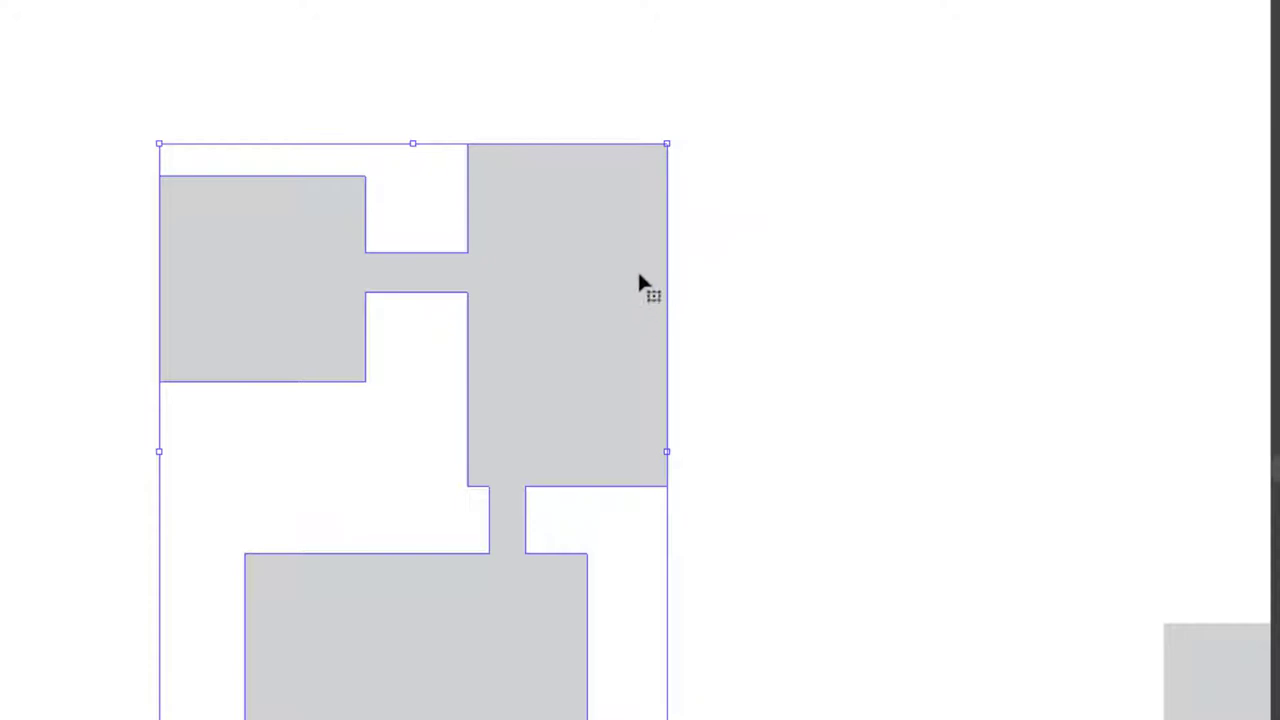
scroll(337, 200, "down", 1)
scroll(551, 171, "down", 1)
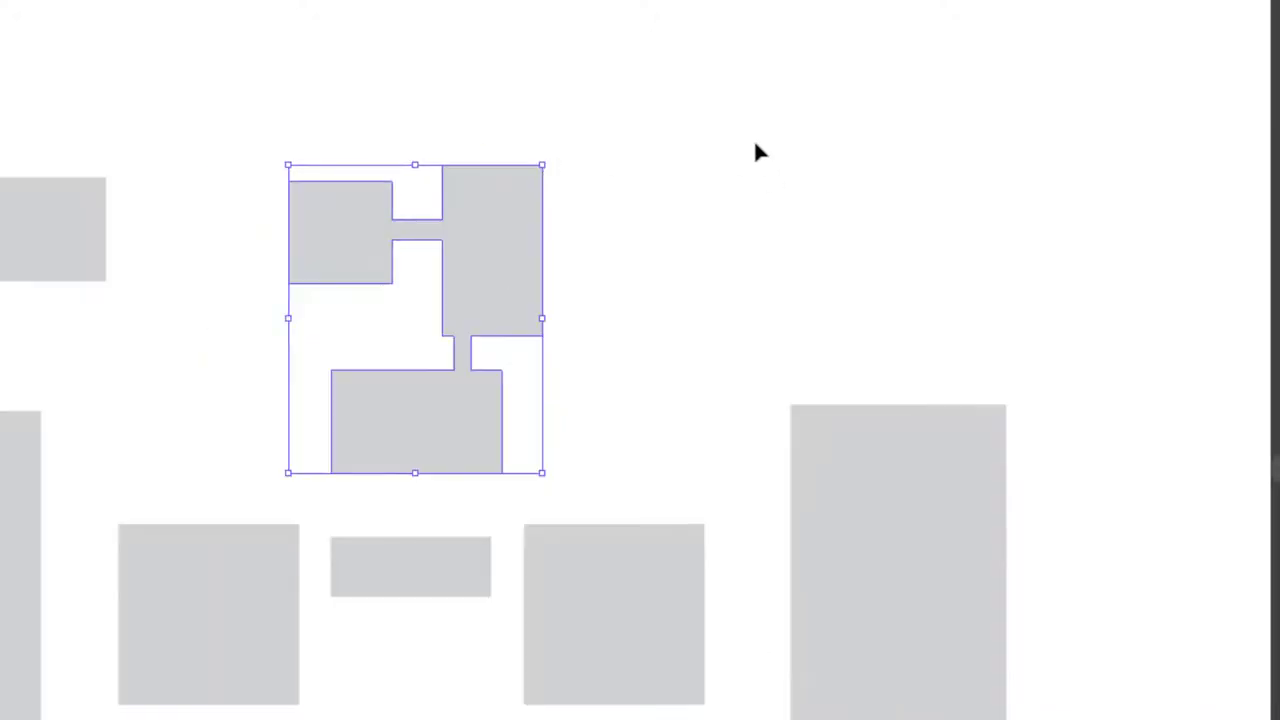
left_click(597, 158)
scroll(386, 409, "down", 4)
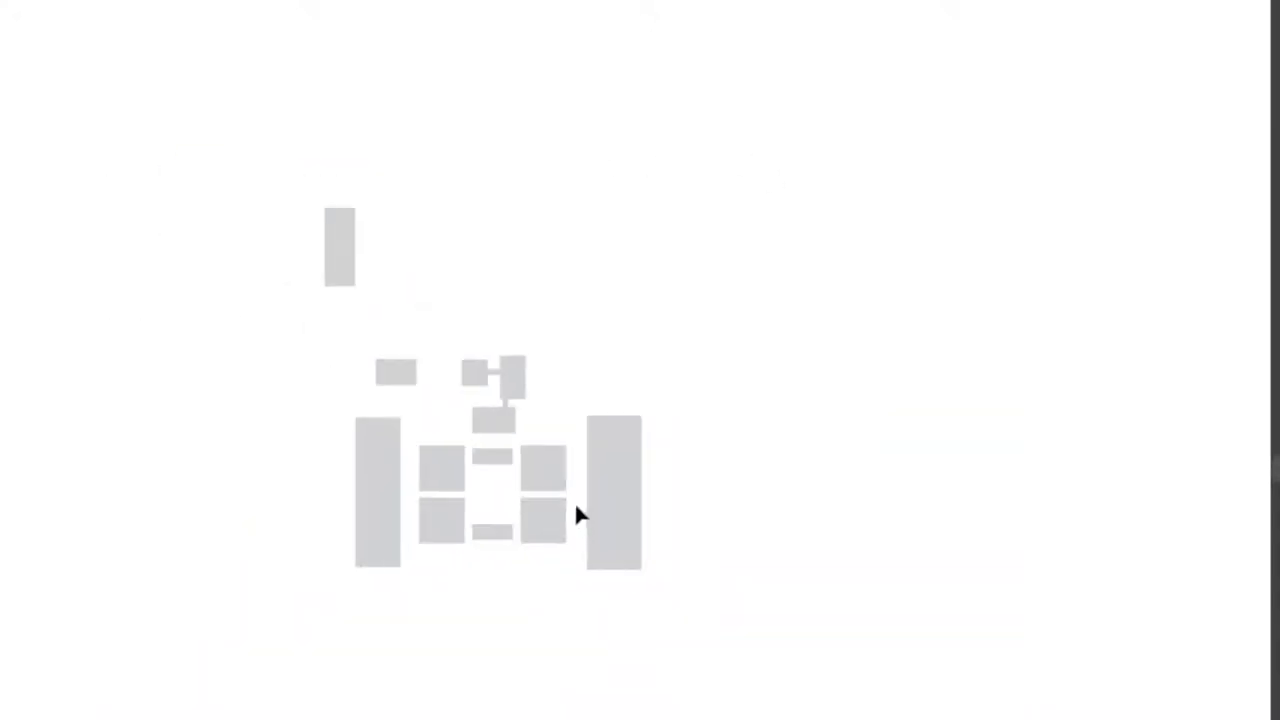
scroll(510, 374, "up", 1)
scroll(520, 368, "up", 1)
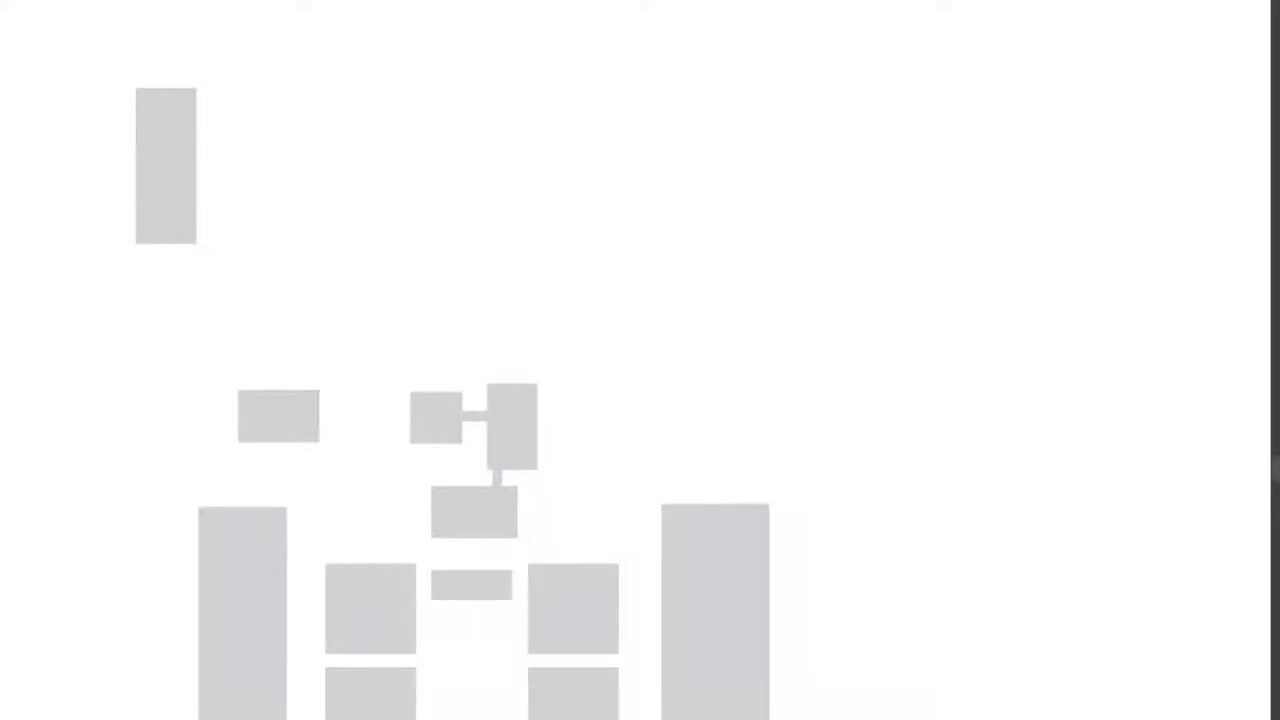
key("F7")
left_click(1049, 383)
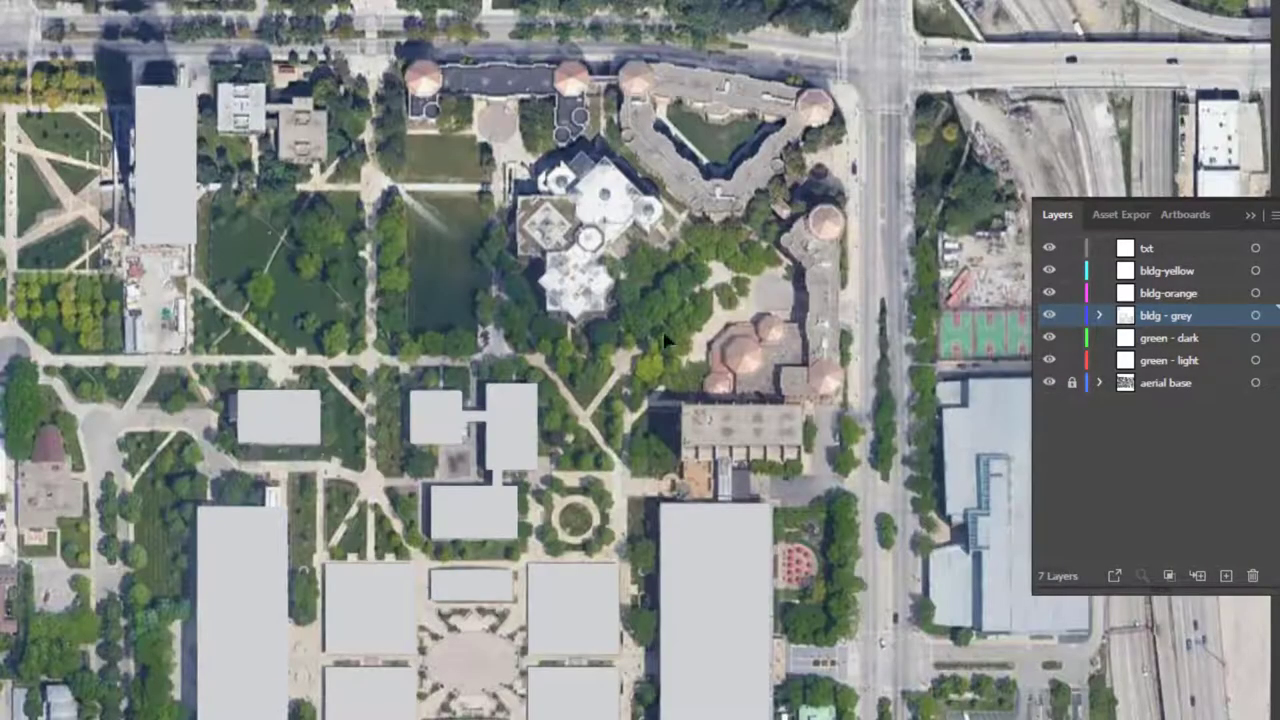
scroll(520, 474, "up", 1)
scroll(429, 694, "up", 1)
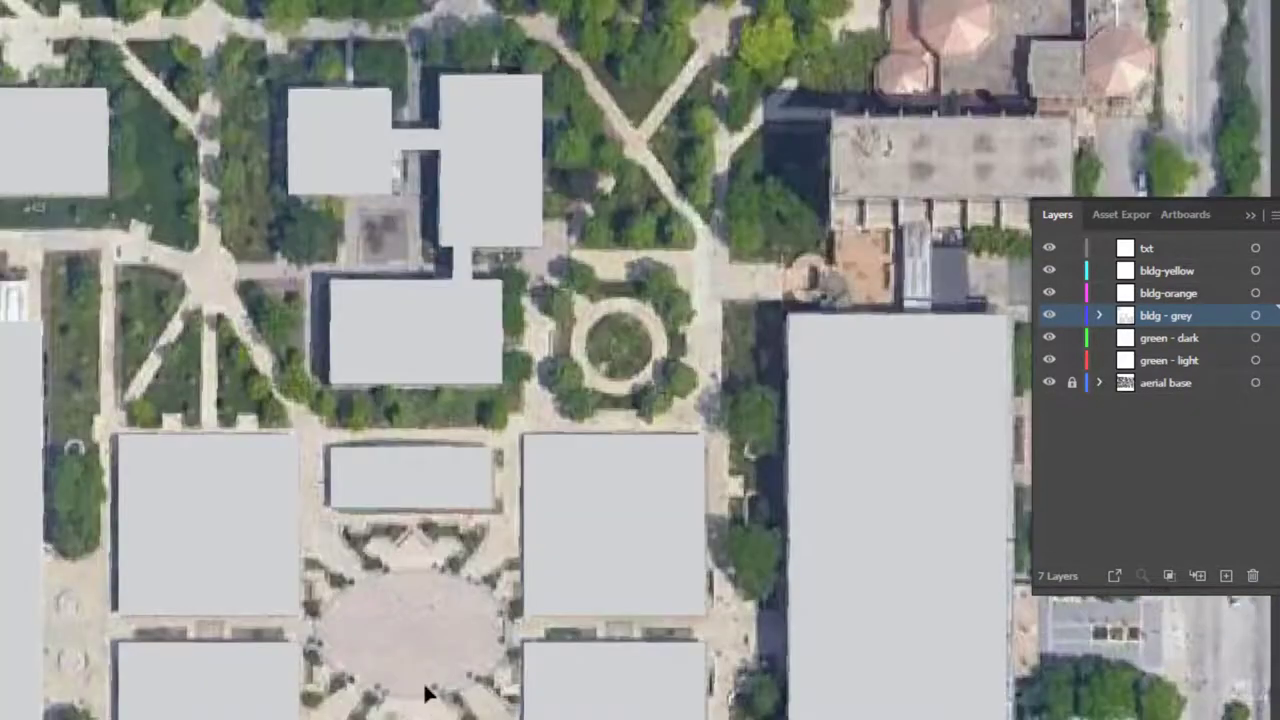
scroll(471, 551, "down", 1)
scroll(448, 362, "up", 1)
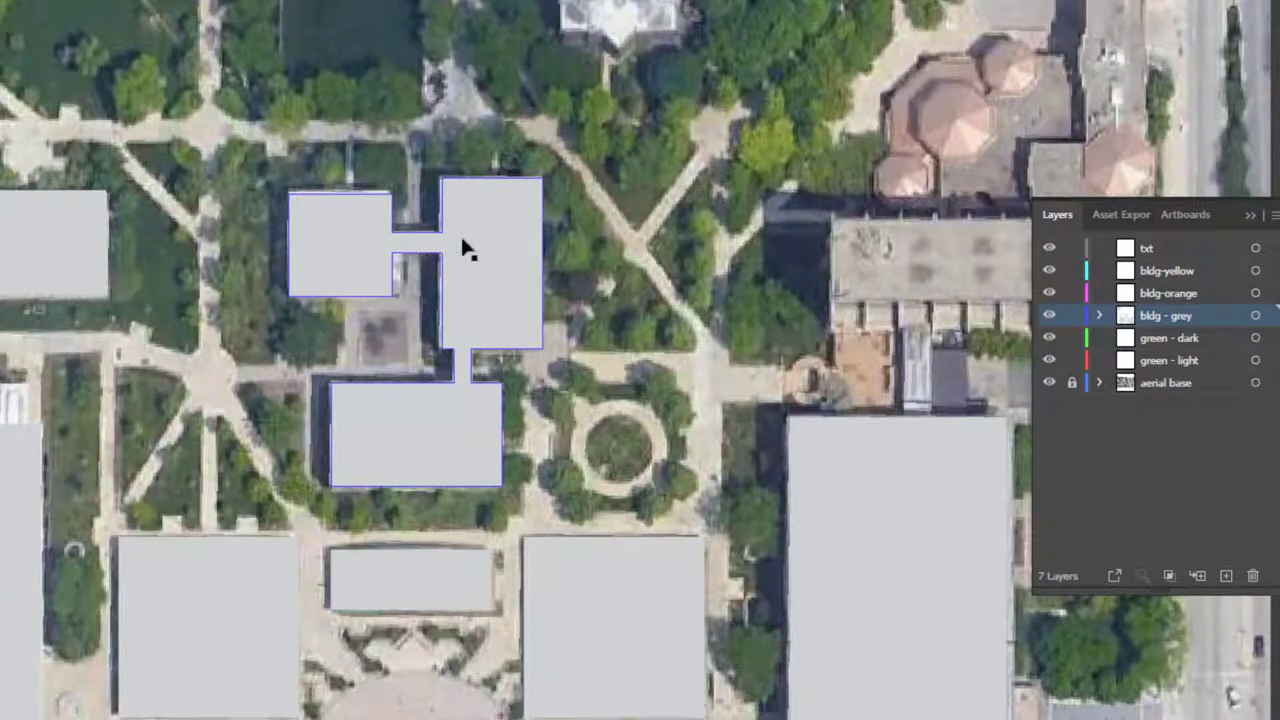
left_click(484, 247)
left_click(656, 237)
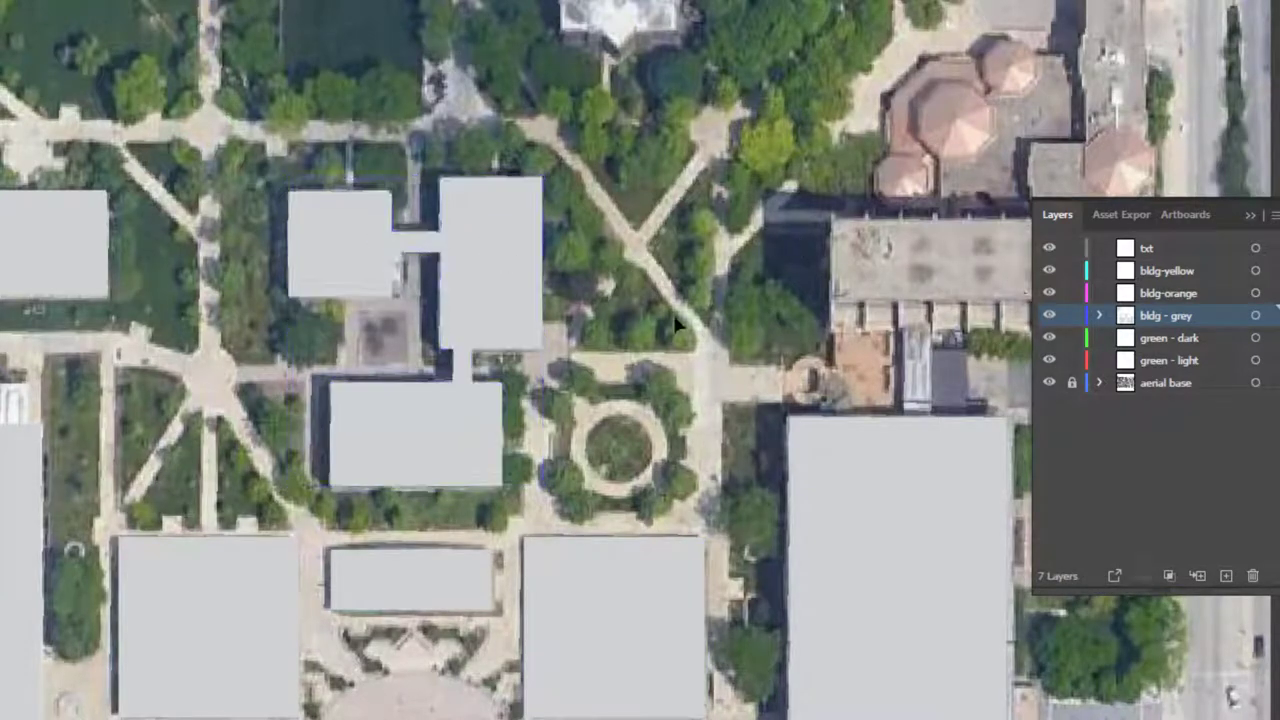
key("ctrl+minus")
key("ctrl+minus")
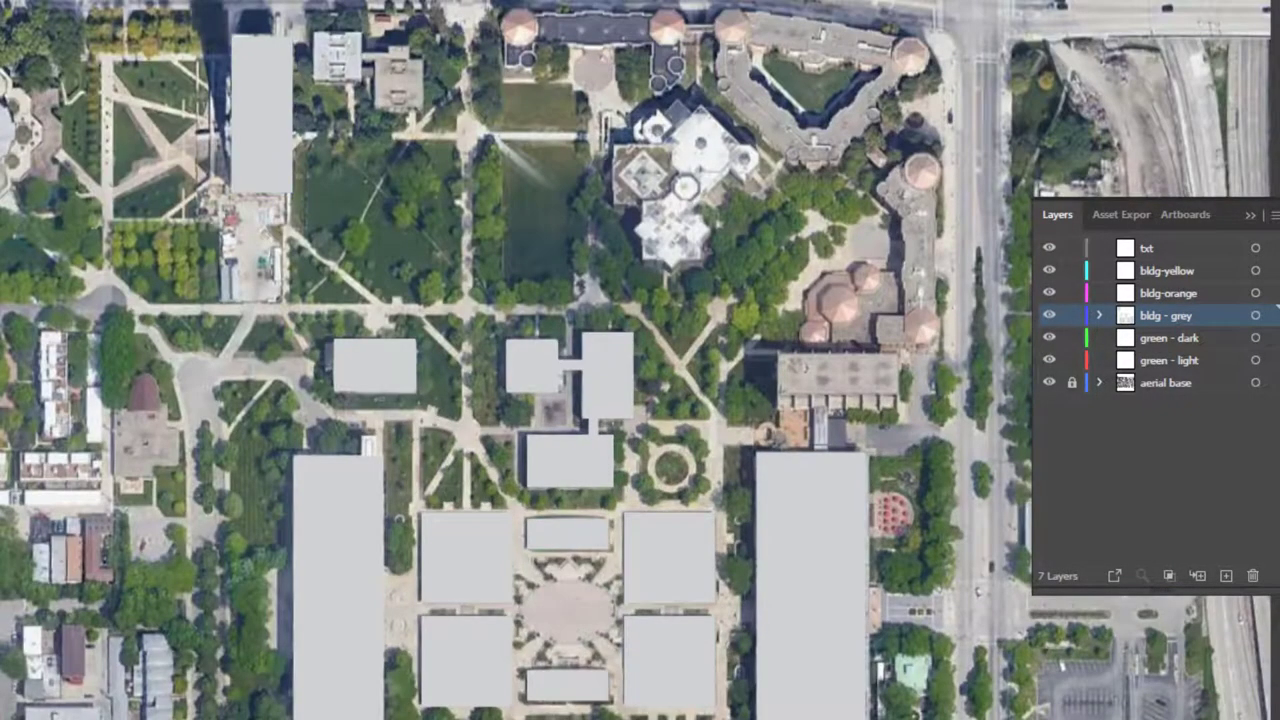
scroll(148, 130, "up", 6)
scroll(355, 213, "down", 3)
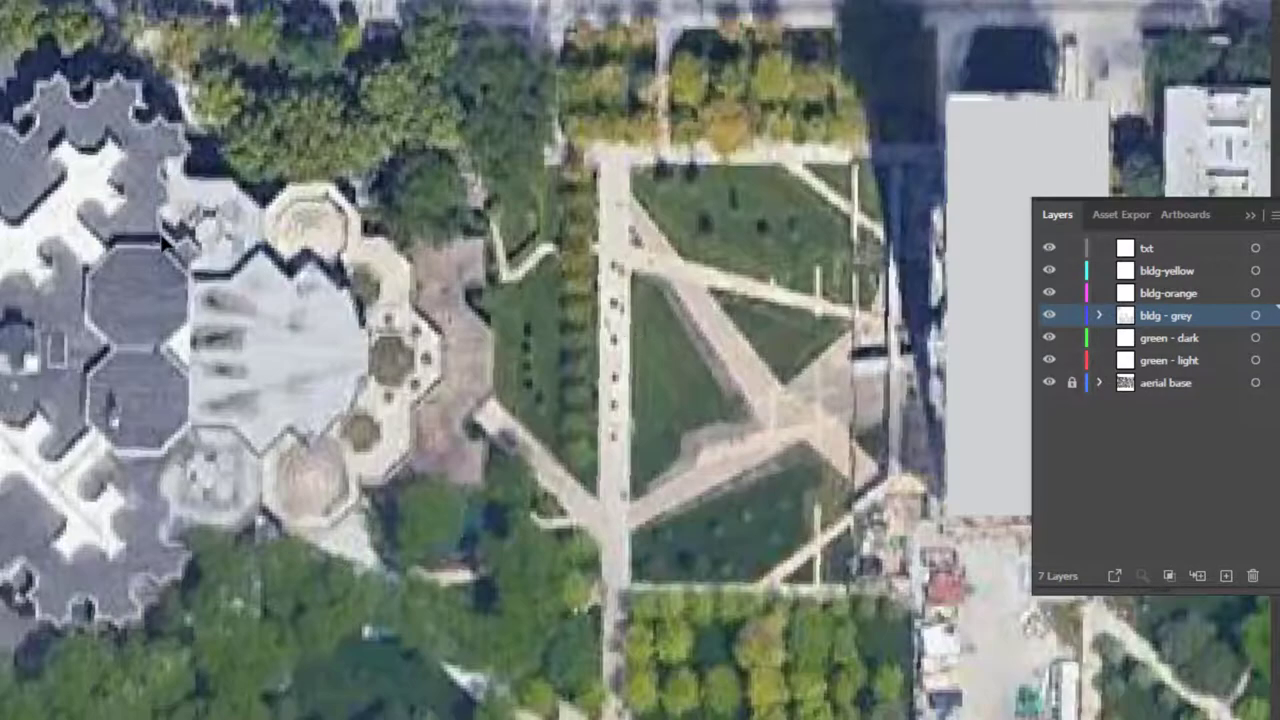
scroll(595, 373, "up", 3)
scroll(478, 430, "down", 1)
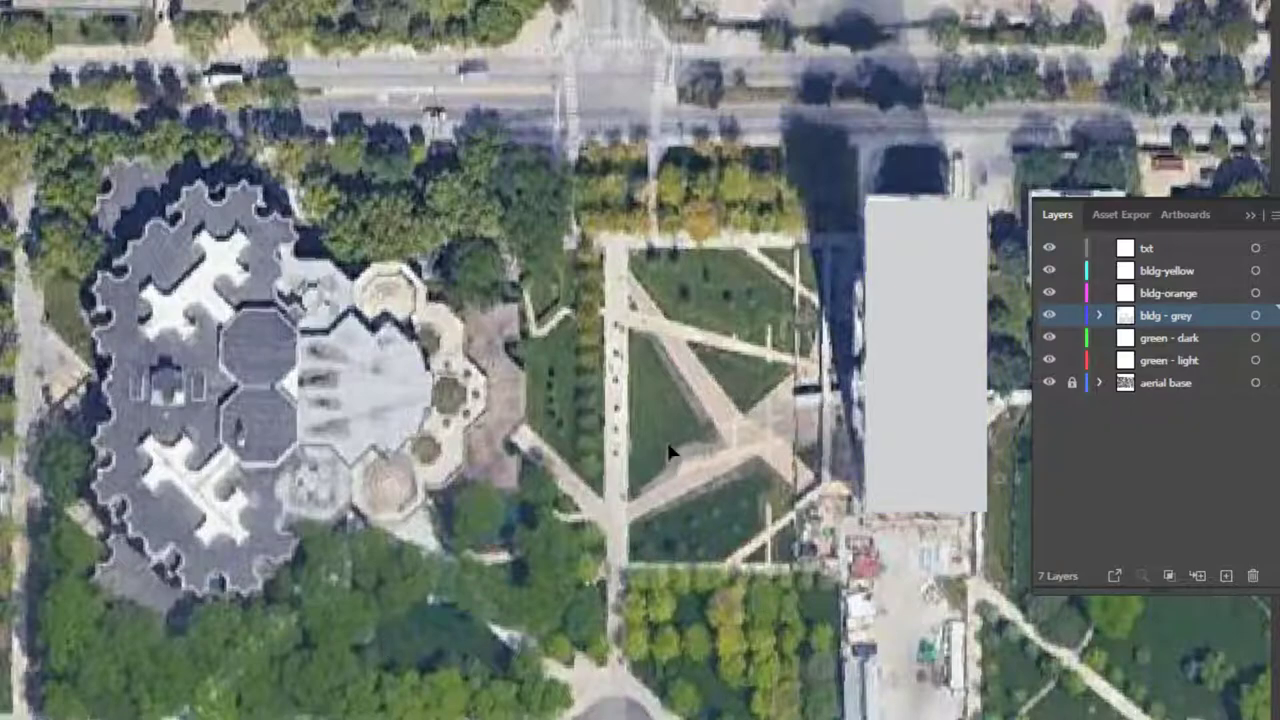
- Zoom out and draw a rectangle over the large flat-roofed building at the map's north-west corner
key("ctrl+minus")
key("ctrl+minus")
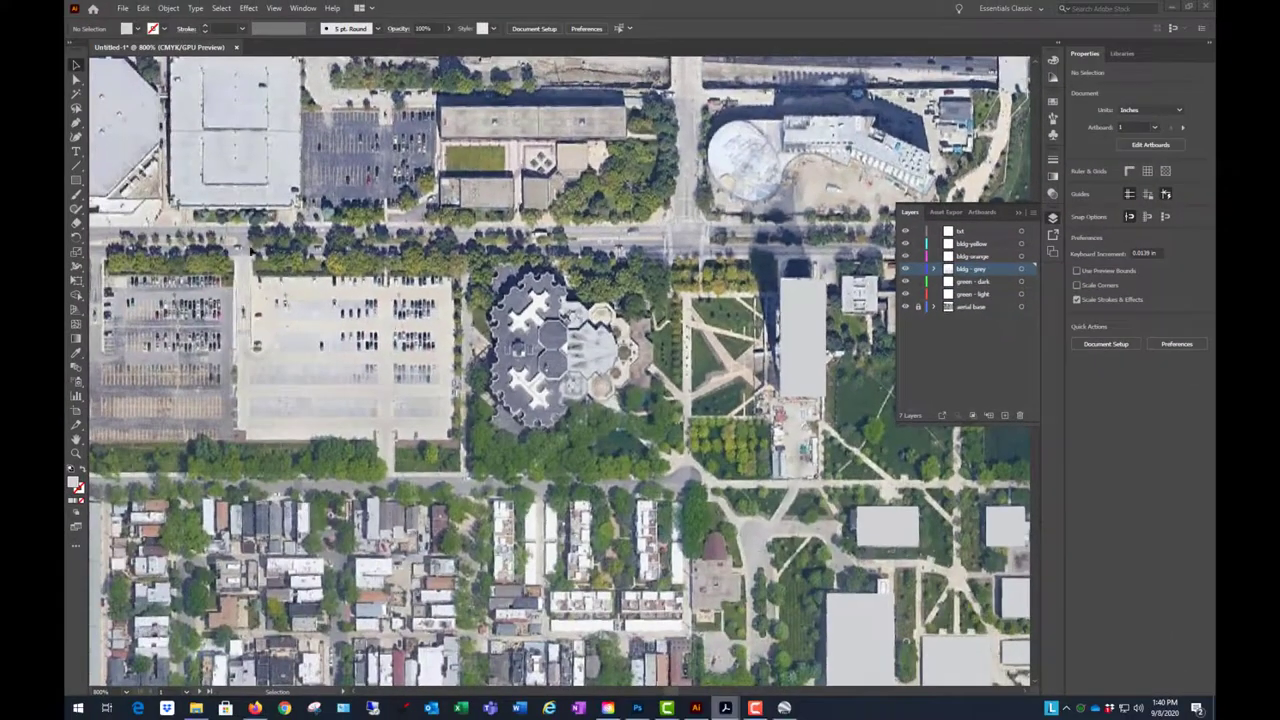
scroll(436, 499, "up", 2)
scroll(420, 205, "up", 1)
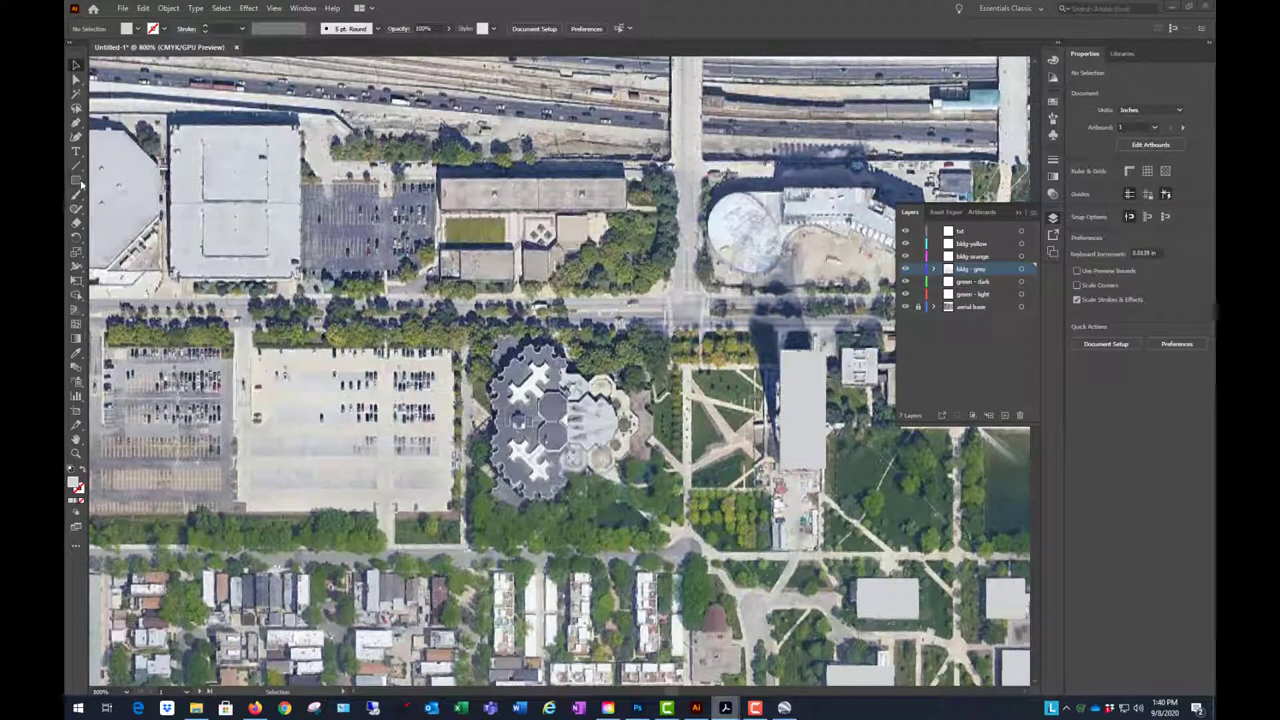
key("m")
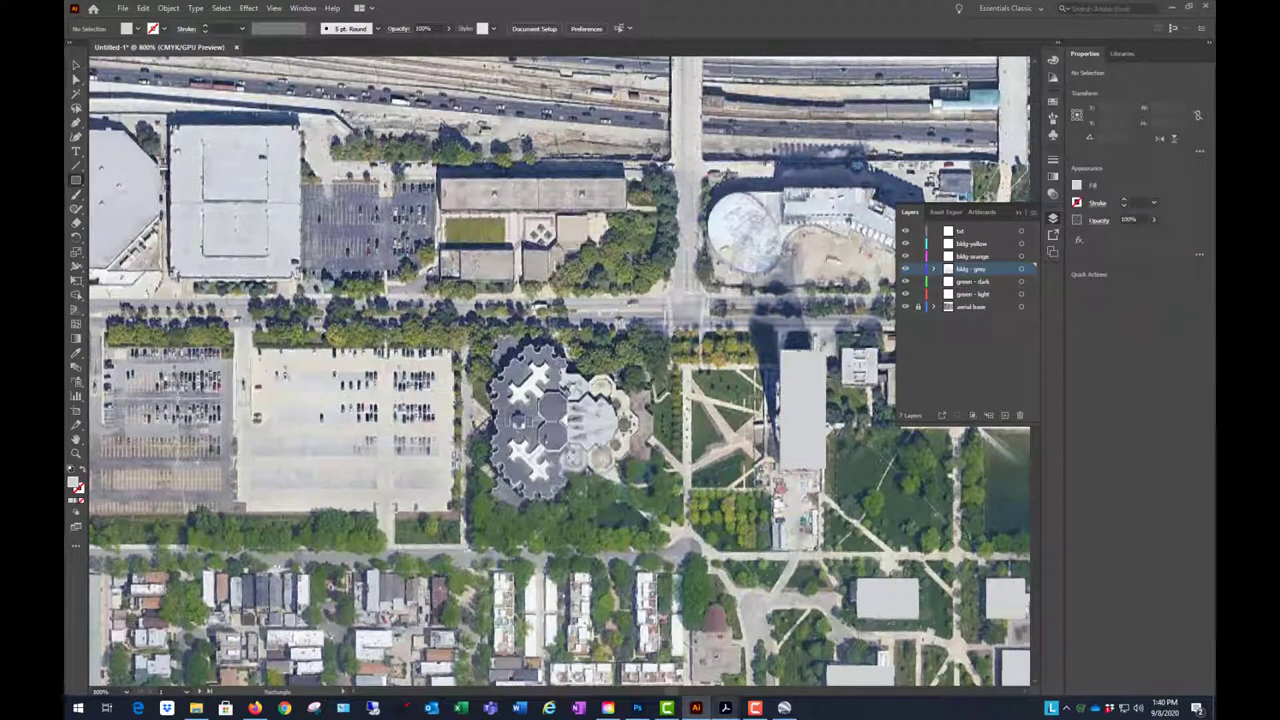
mouse_move(170, 128)
left_mouse_down()
mouse_move(303, 264)
mouse_move(300, 279)
left_mouse_up()
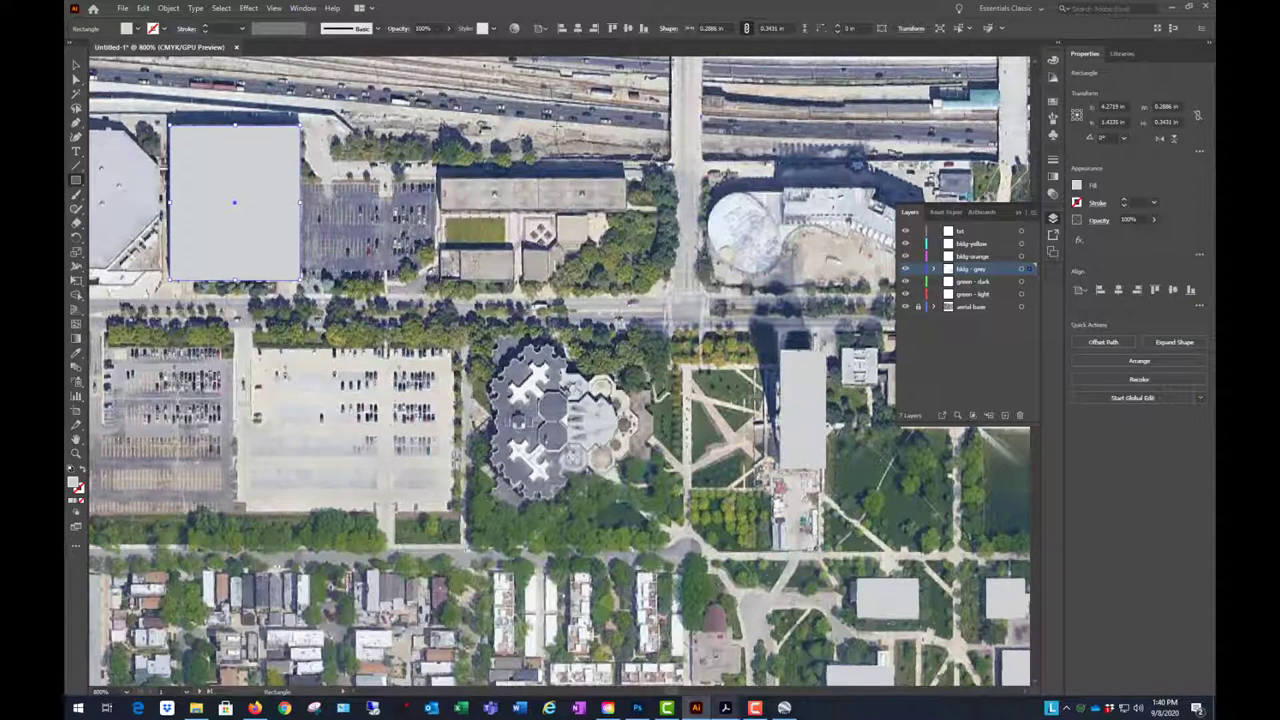
left_click(76, 66)
left_click(662, 272)
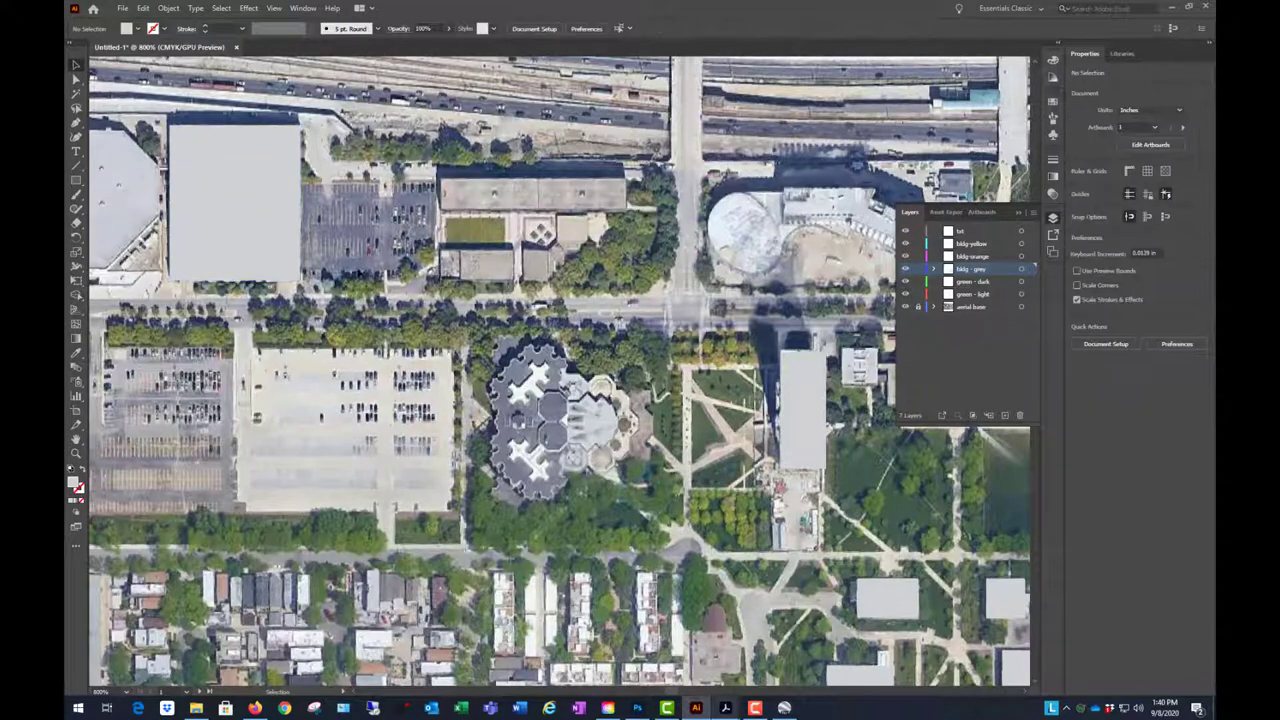
key("alt+Tab")
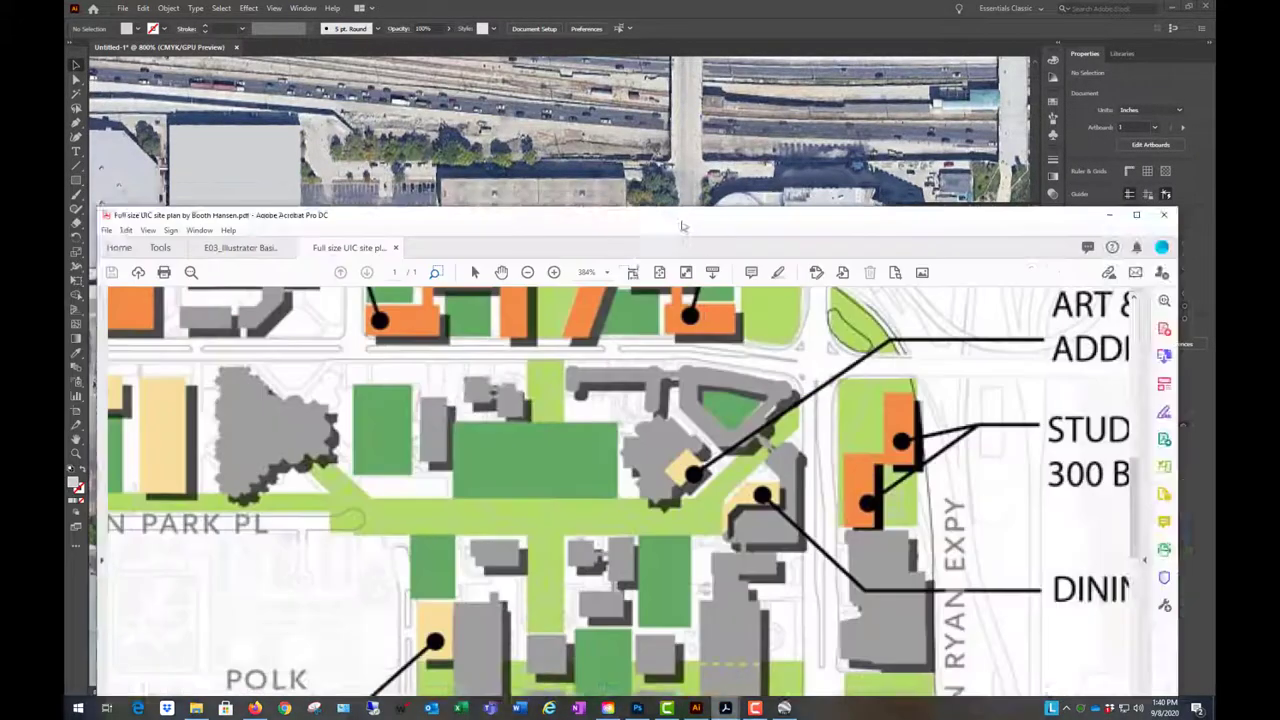
scroll(512, 298, "up", 3)
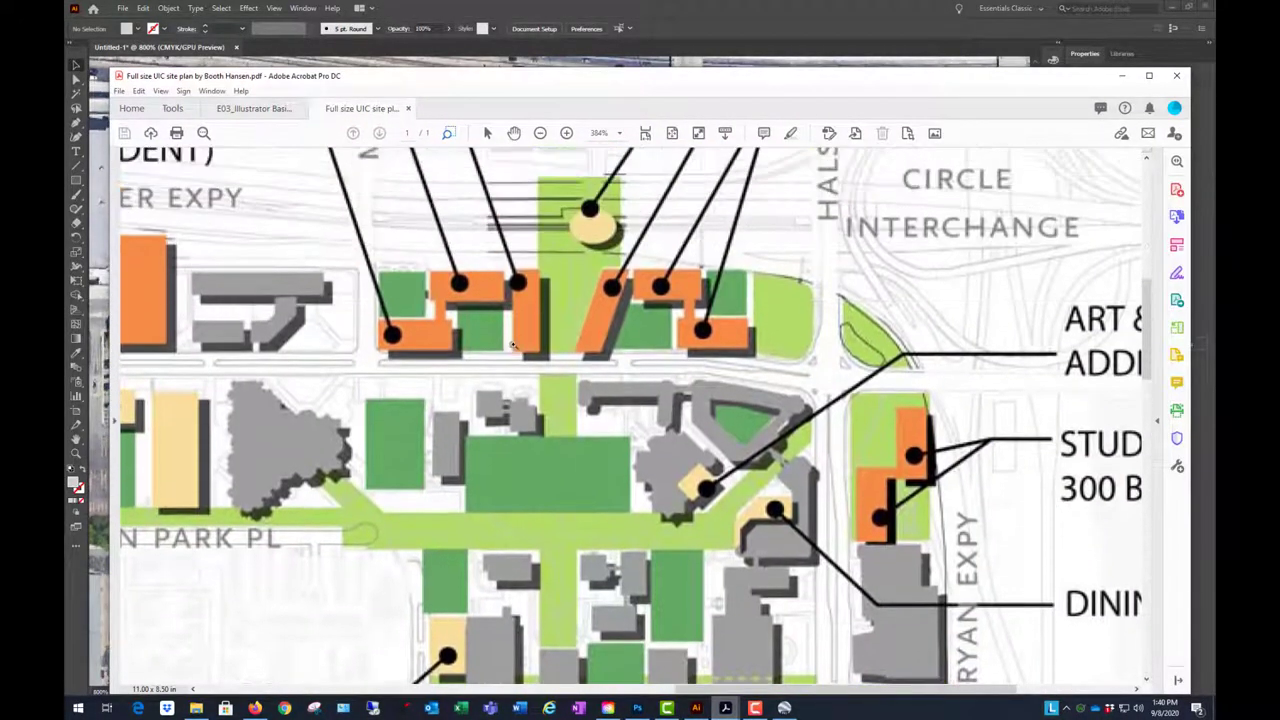
scroll(758, 692, "left", 5)
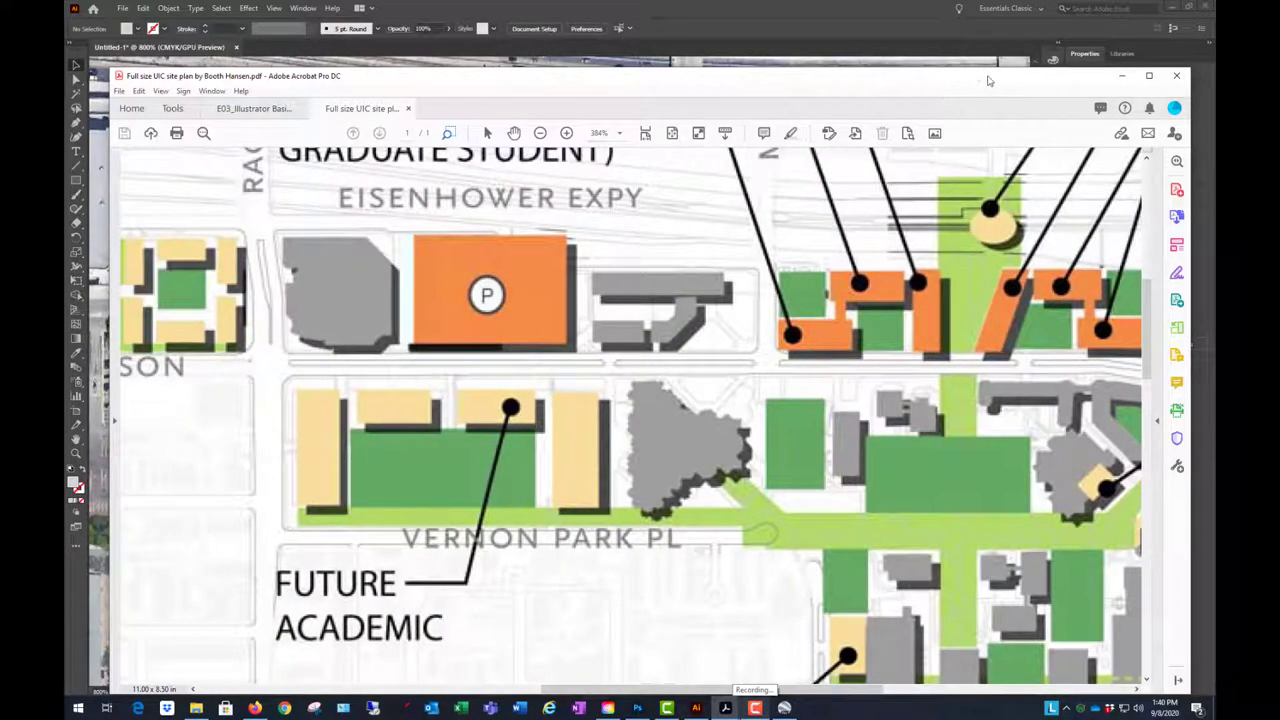
key("alt+Tab")
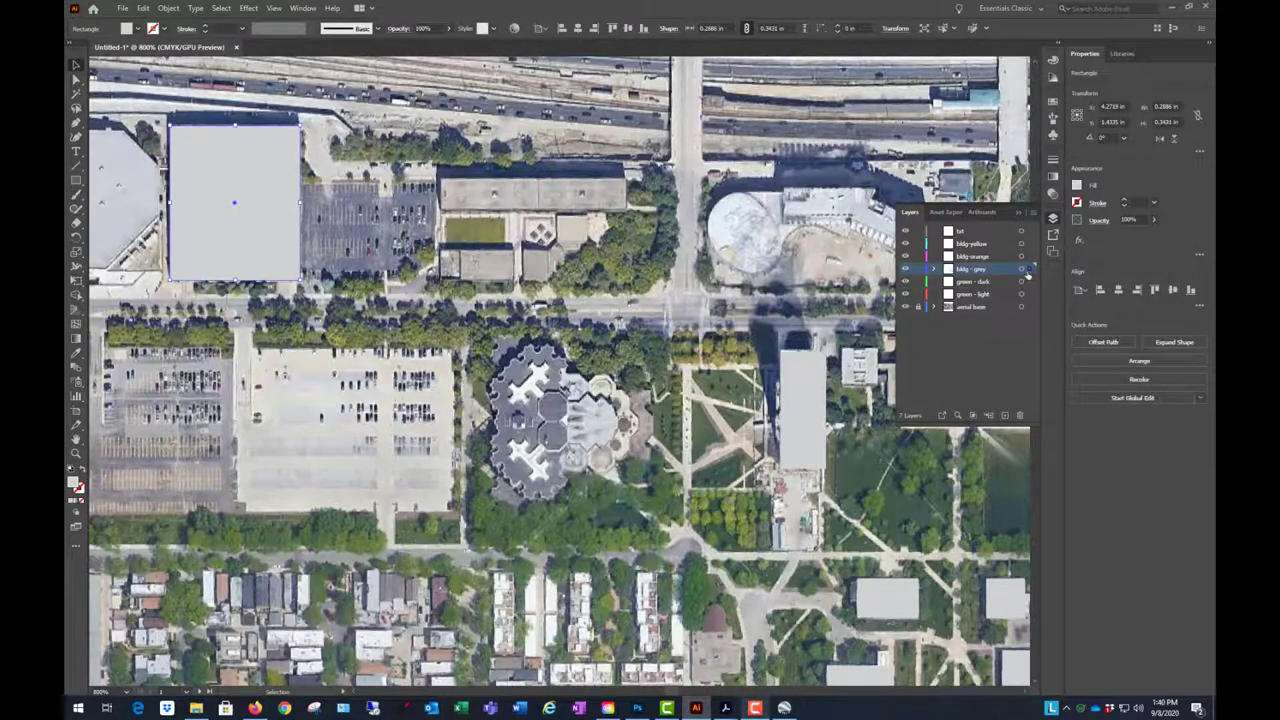
- Move the top-left building rectangle onto the bldg-orange layer
left_click_drag(1031, 265, 1031, 256)
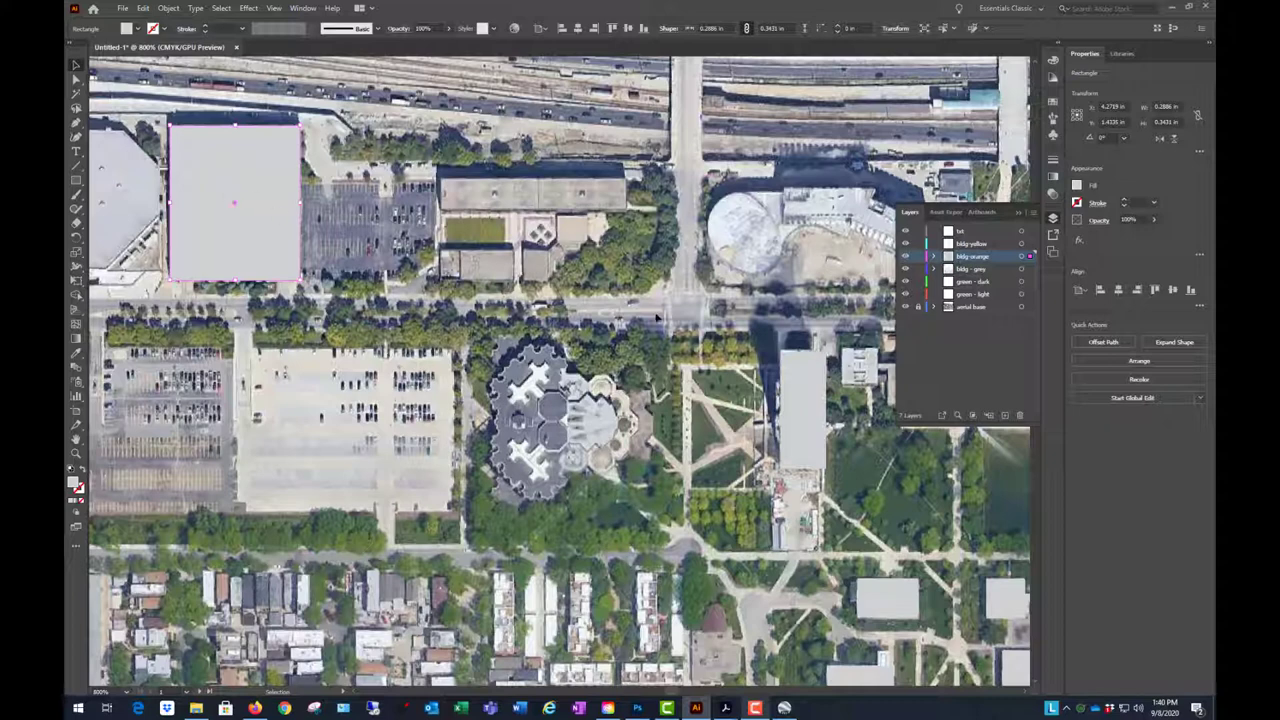
left_click(803, 410)
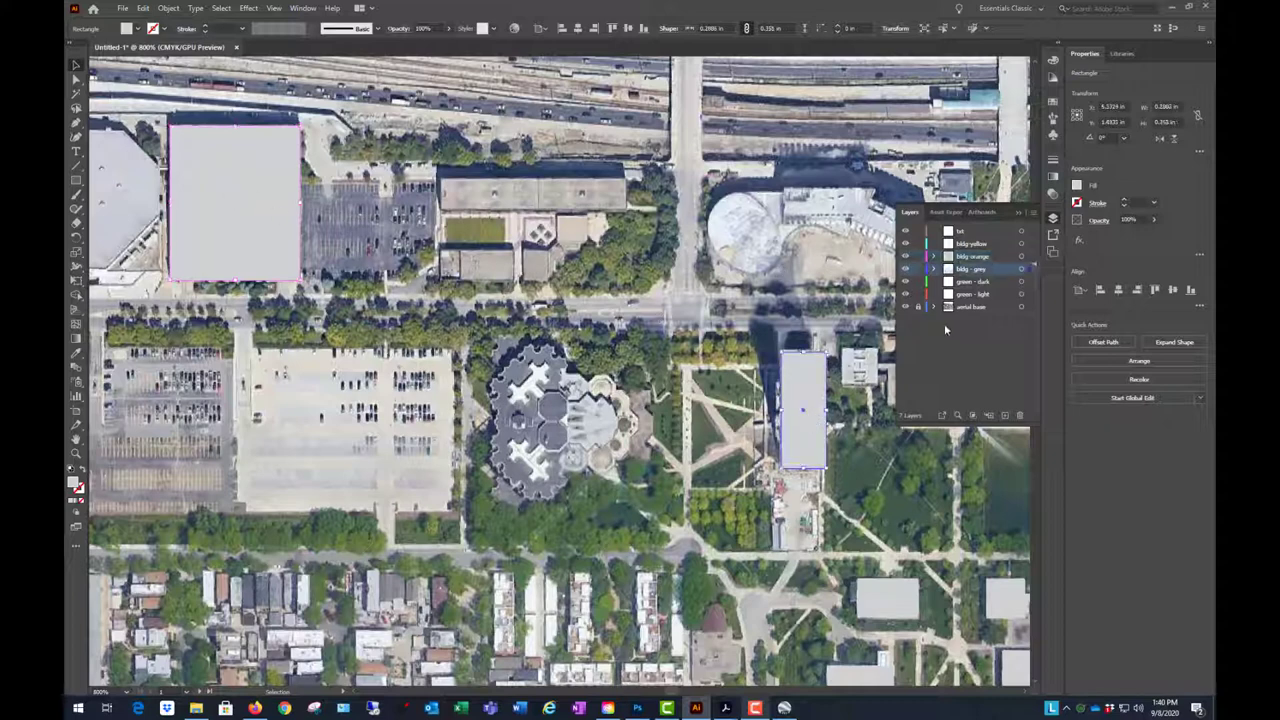
left_click(230, 172)
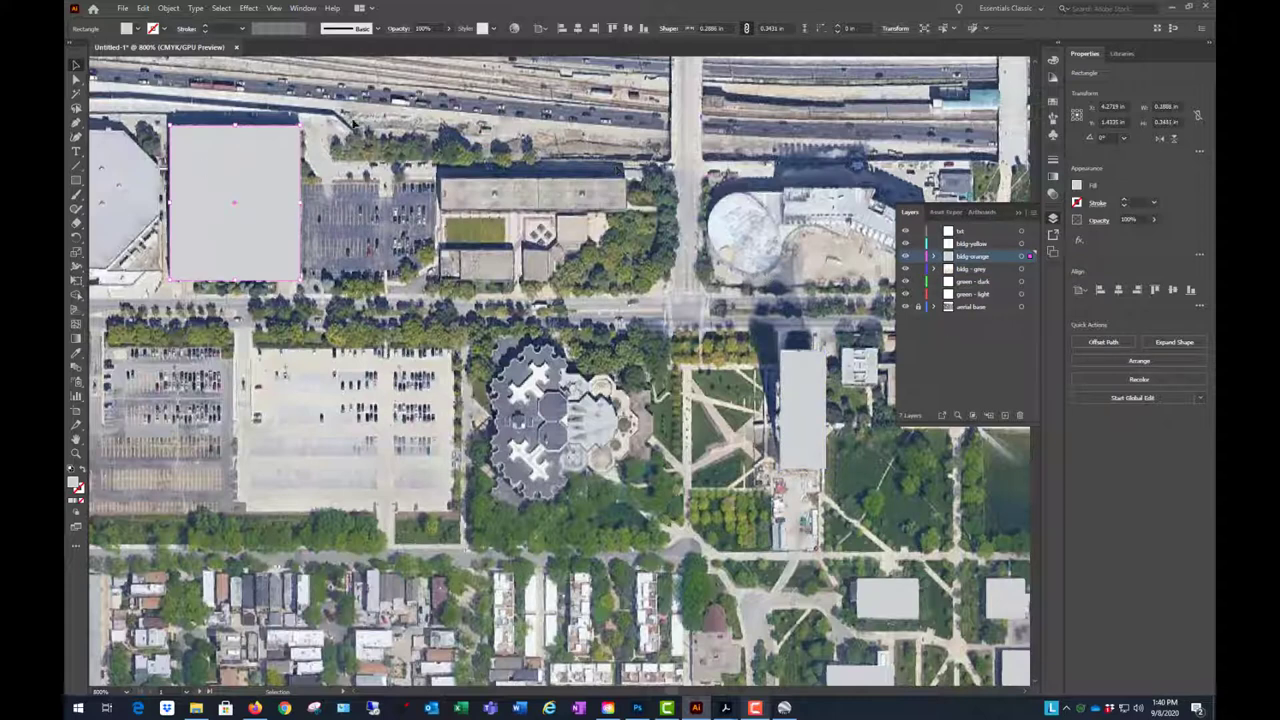
- Fill the top-left building rectangle orange and deselect it
left_click(140, 30)
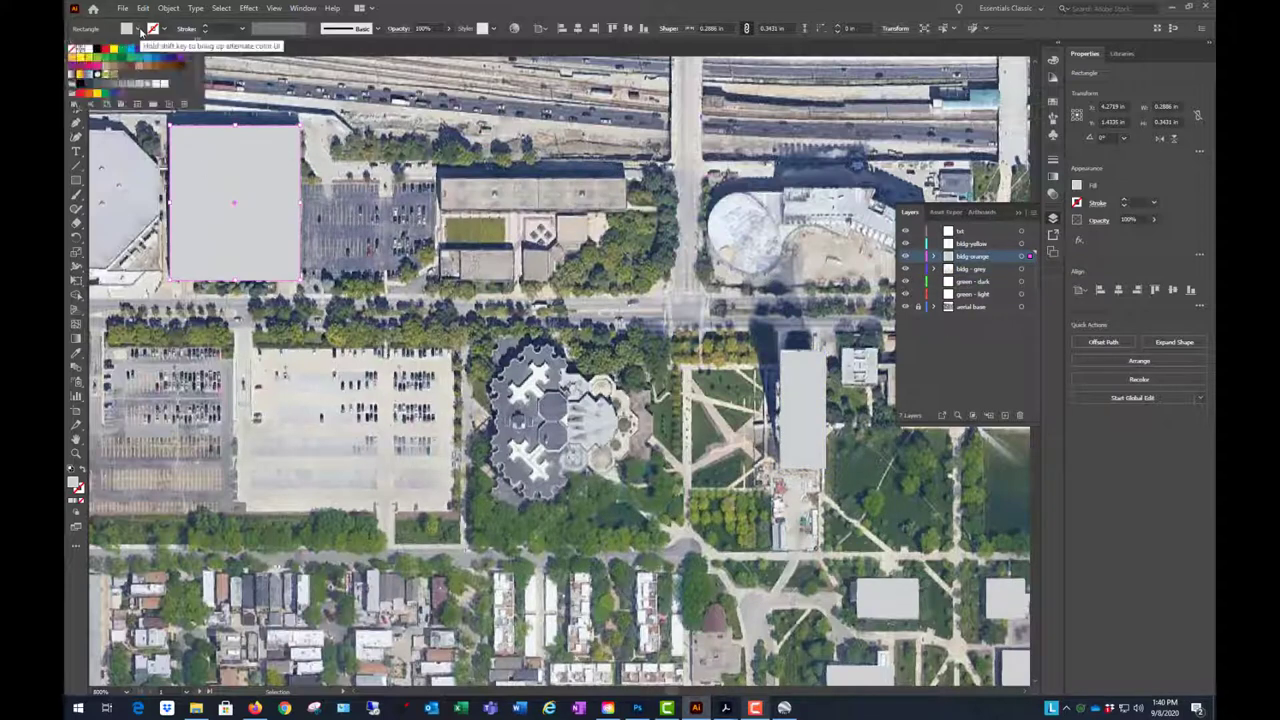
left_click(180, 48)
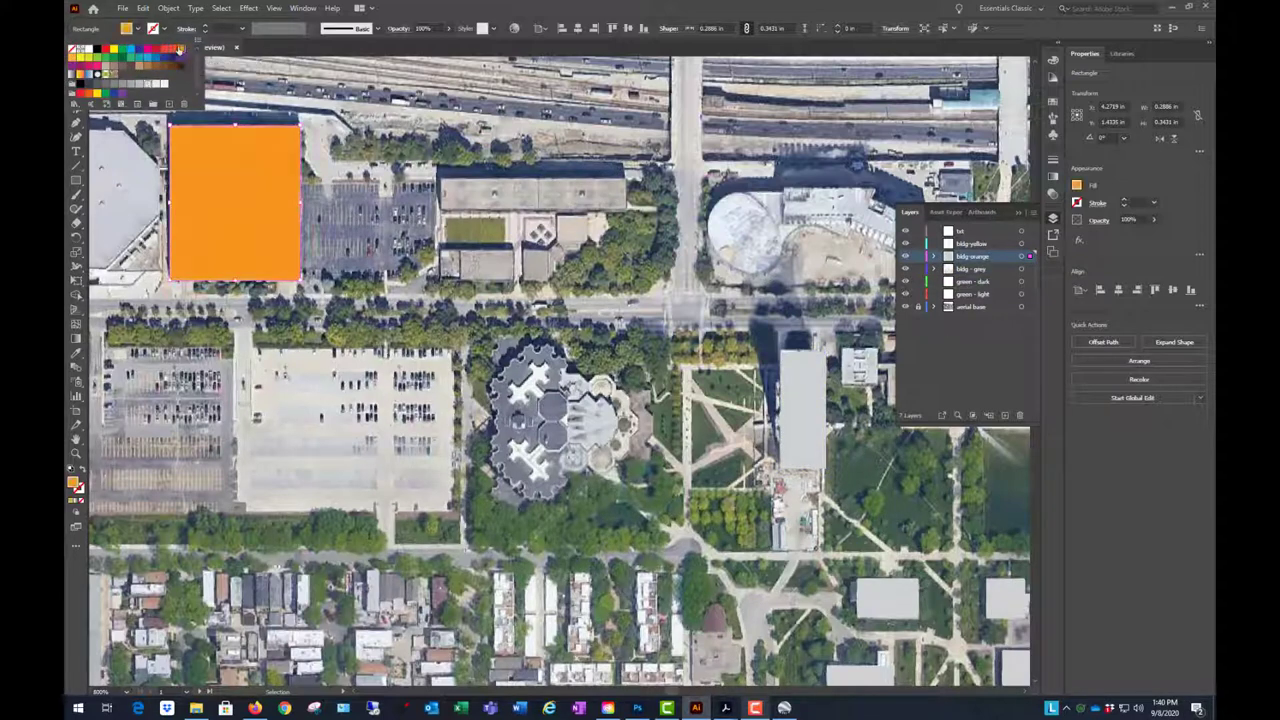
left_click(498, 212)
left_click(498, 212)
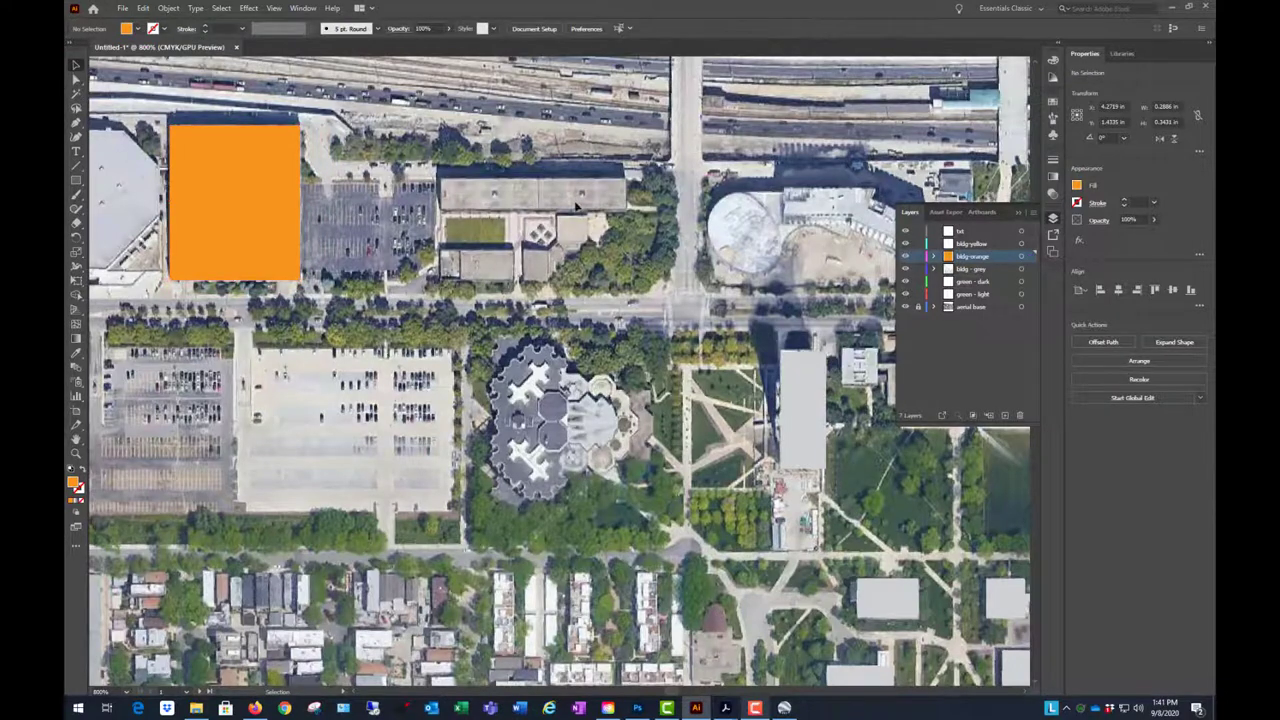
scroll(692, 282, "down", 1)
scroll(600, 402, "up", 4)
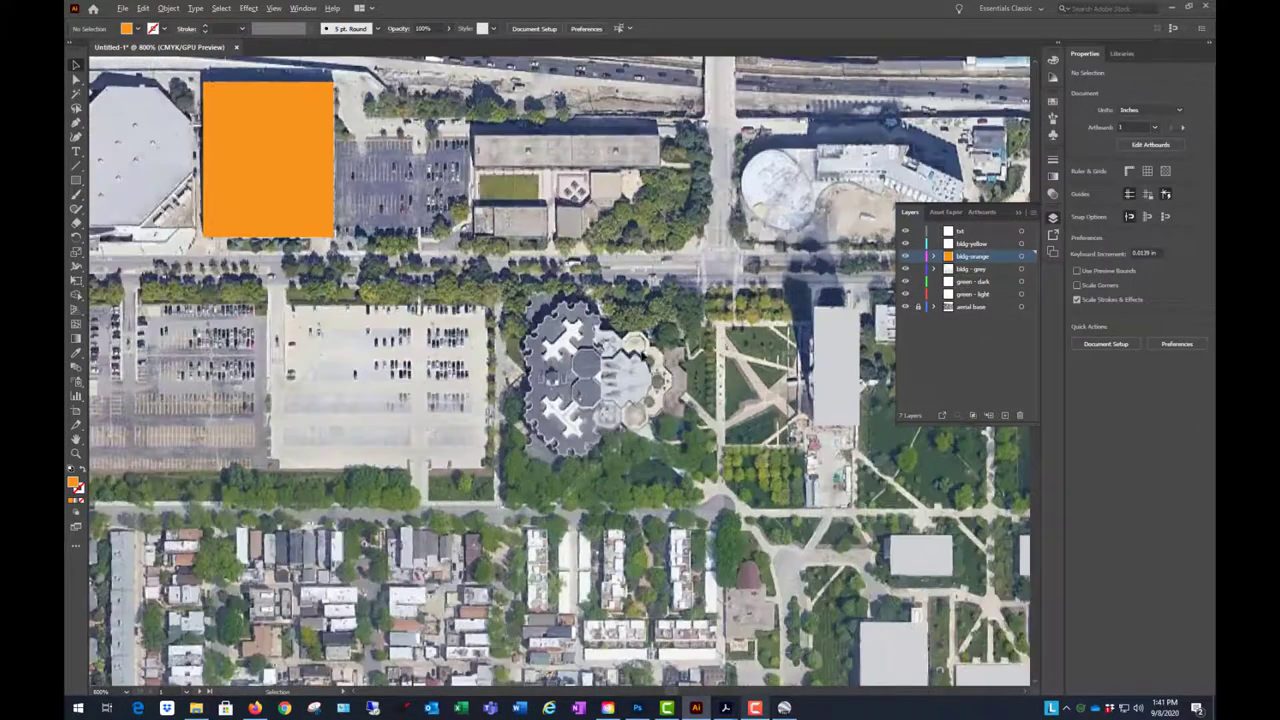
scroll(414, 370, "down", 1)
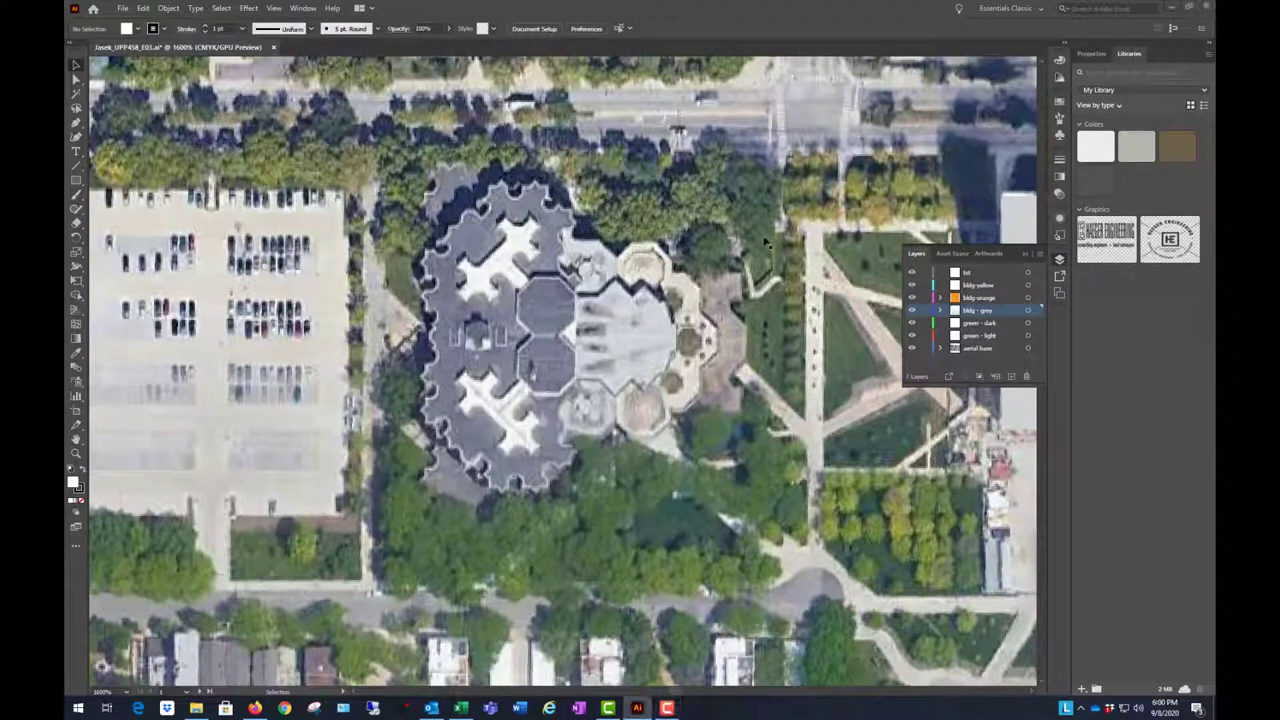
- Select the aerial base photo and lower its opacity to about 45%
left_click(765, 240)
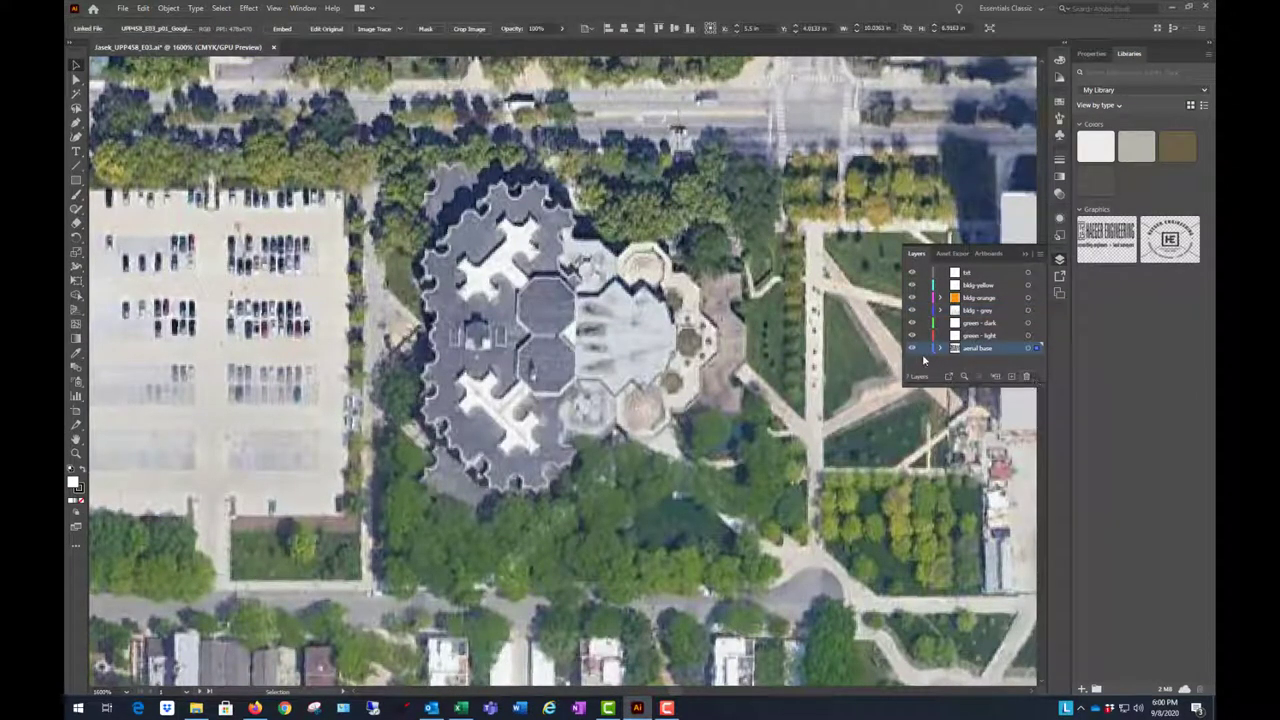
left_click(562, 28)
left_click_drag(566, 47, 540, 45)
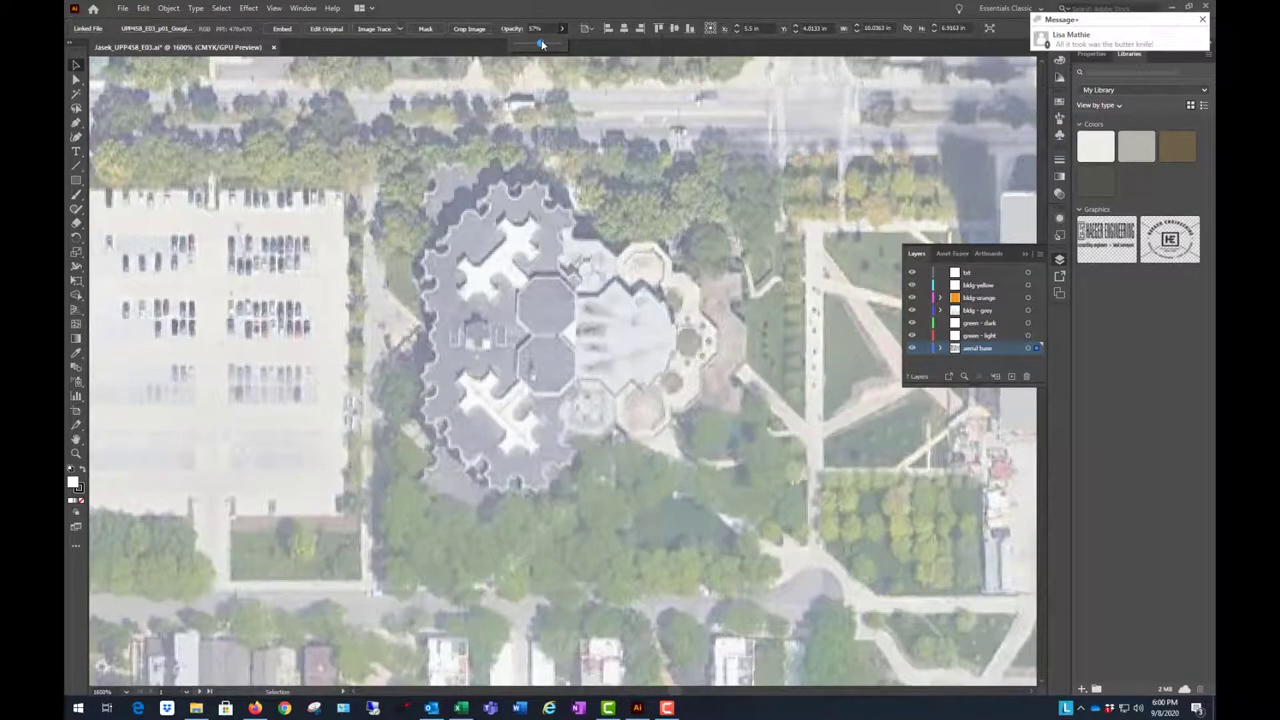
left_click_drag(535, 44, 534, 44)
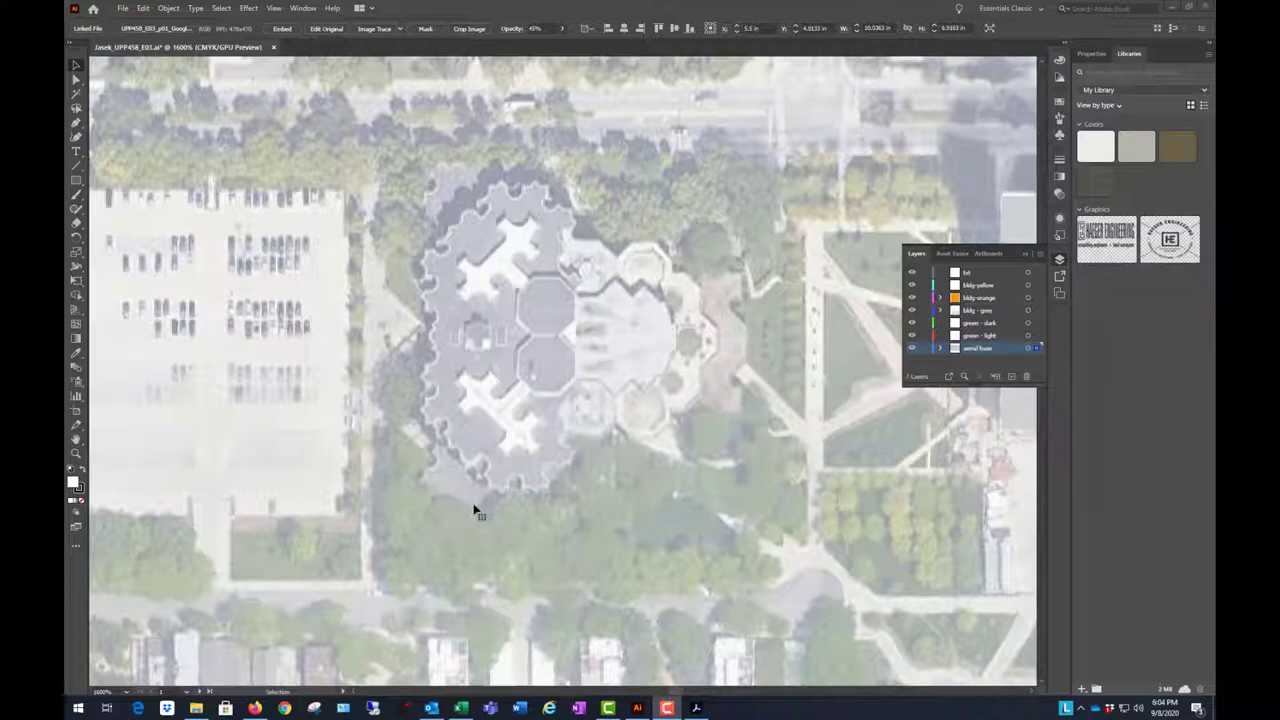
left_click(695, 707)
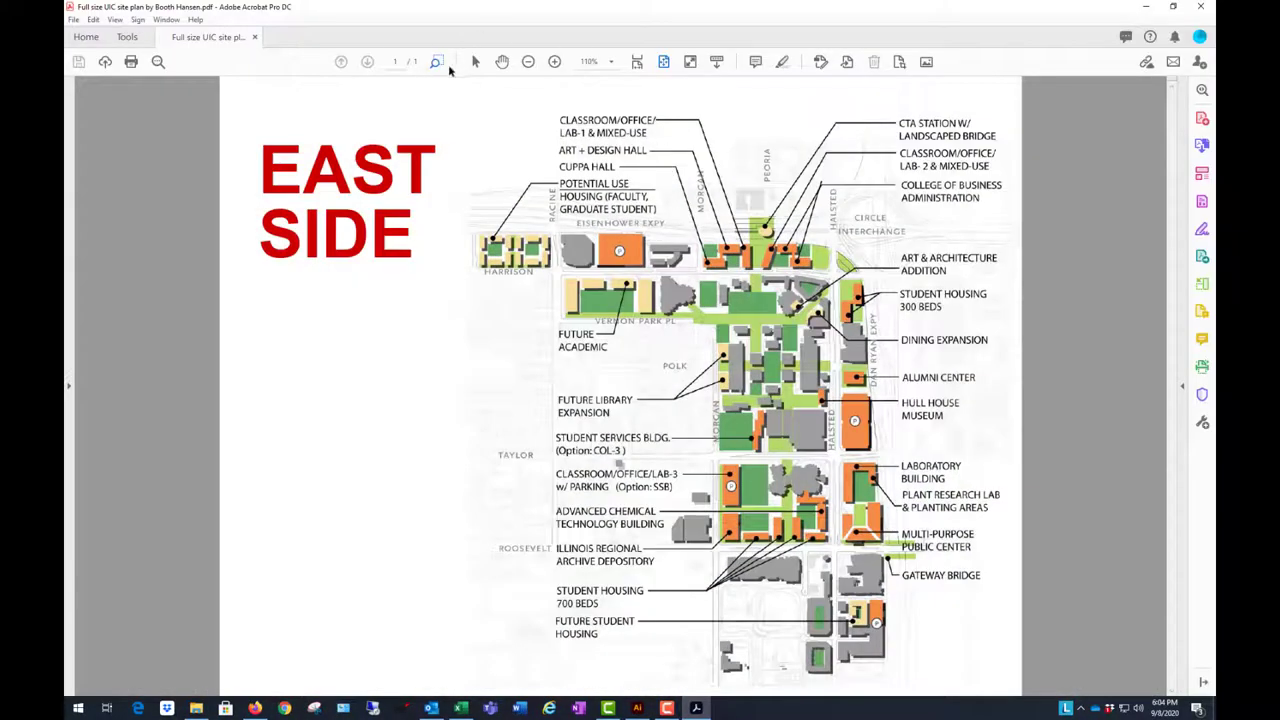
left_click_drag(584, 232, 800, 372)
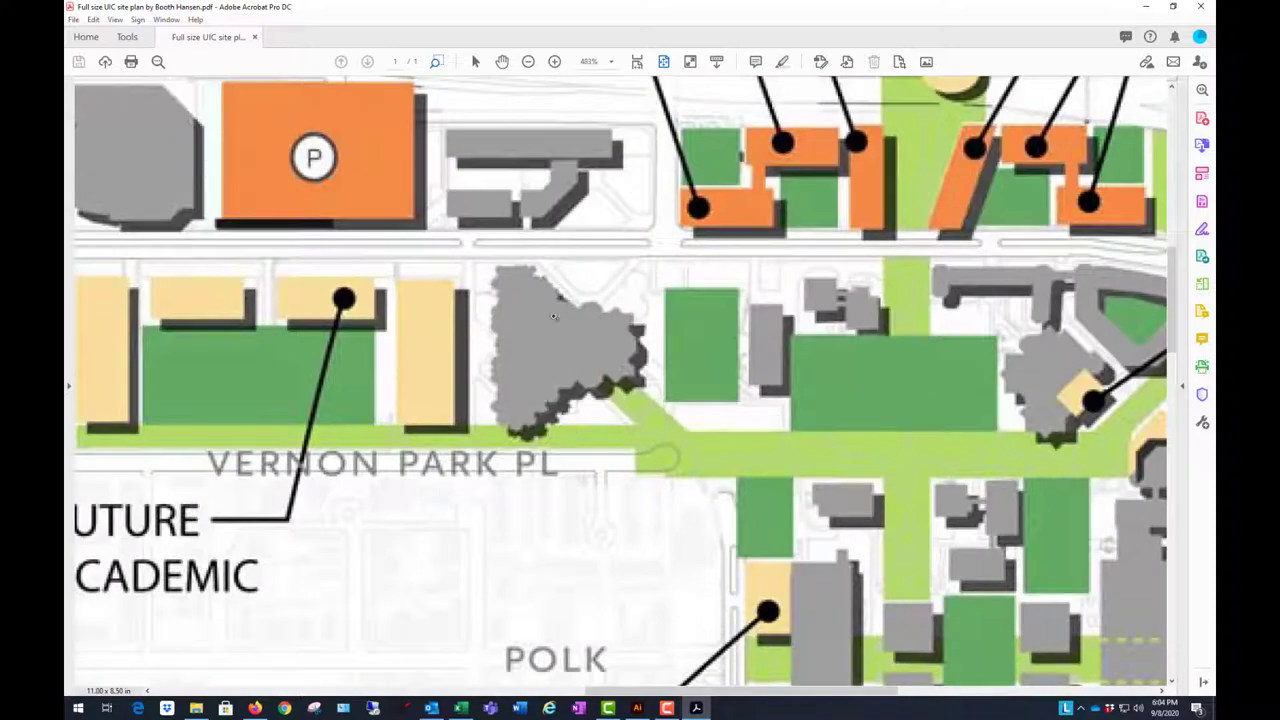
left_click_drag(858, 38, 800, 495)
left_click_drag(811, 444, 860, 180)
key("super+Down")
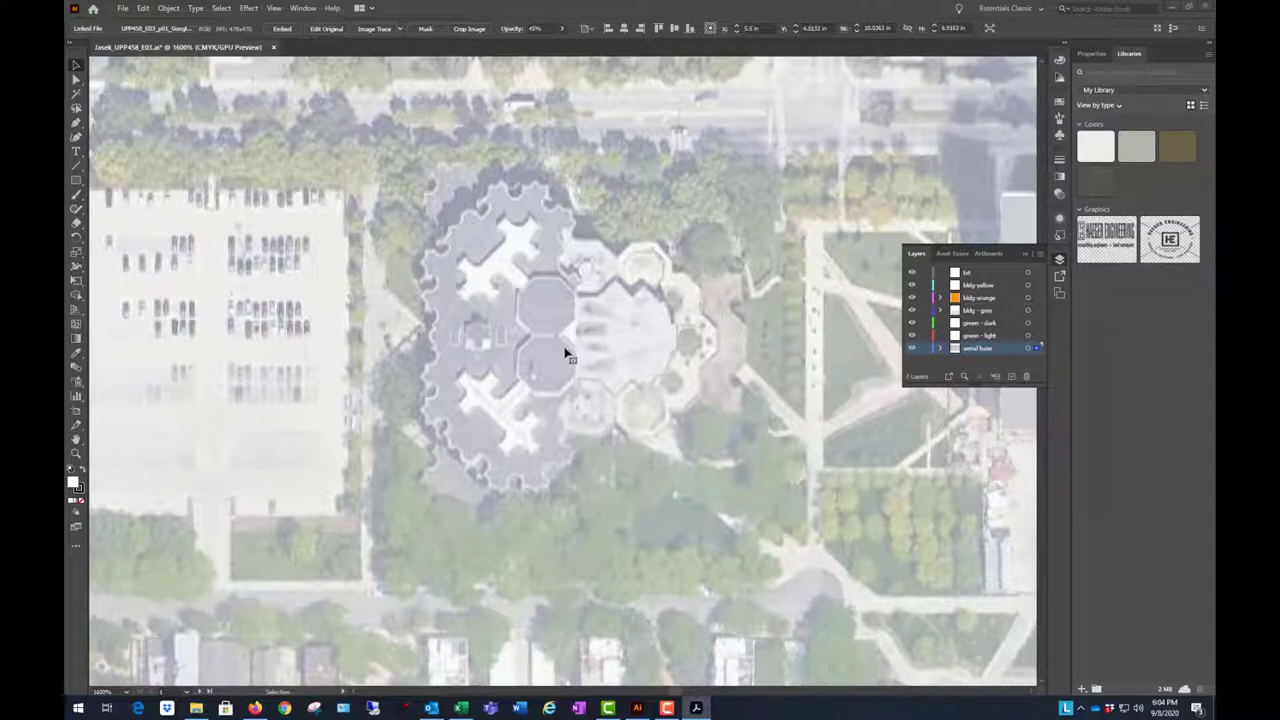
- On the green - dark layer, draw a horizontal Pen line across the building's middle
left_click(1091, 53)
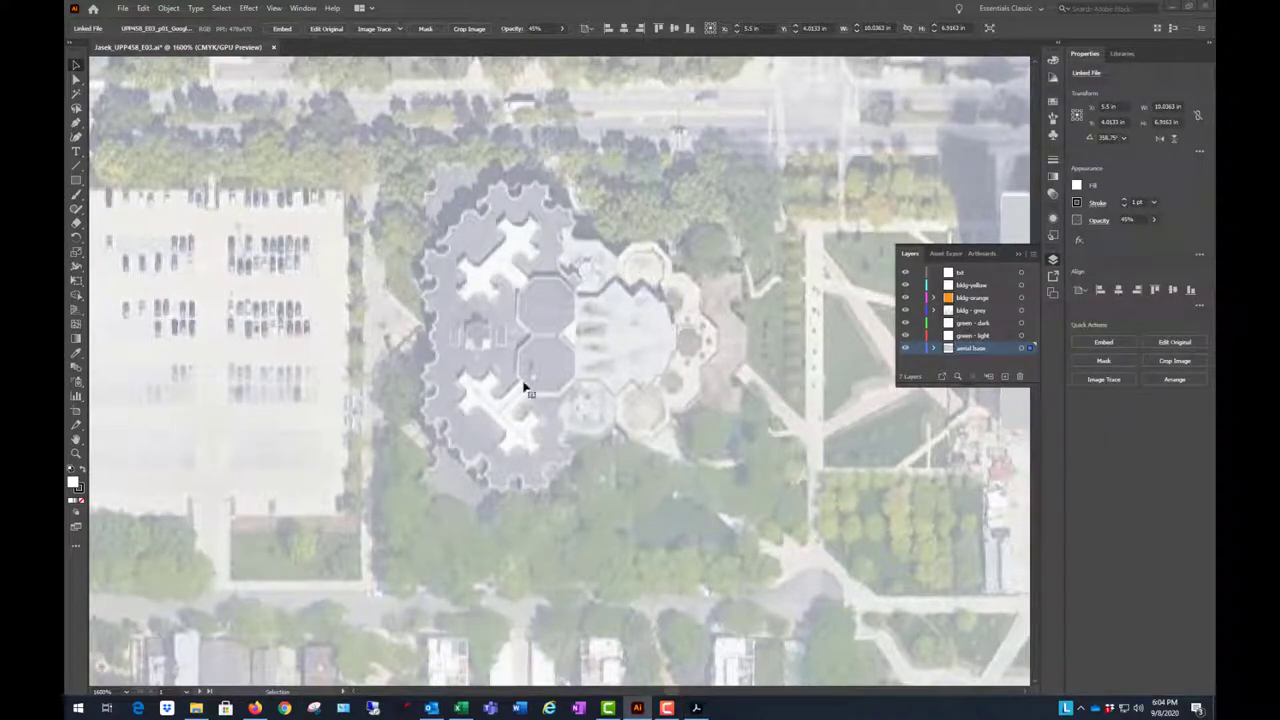
left_click(76, 124)
left_click(988, 325)
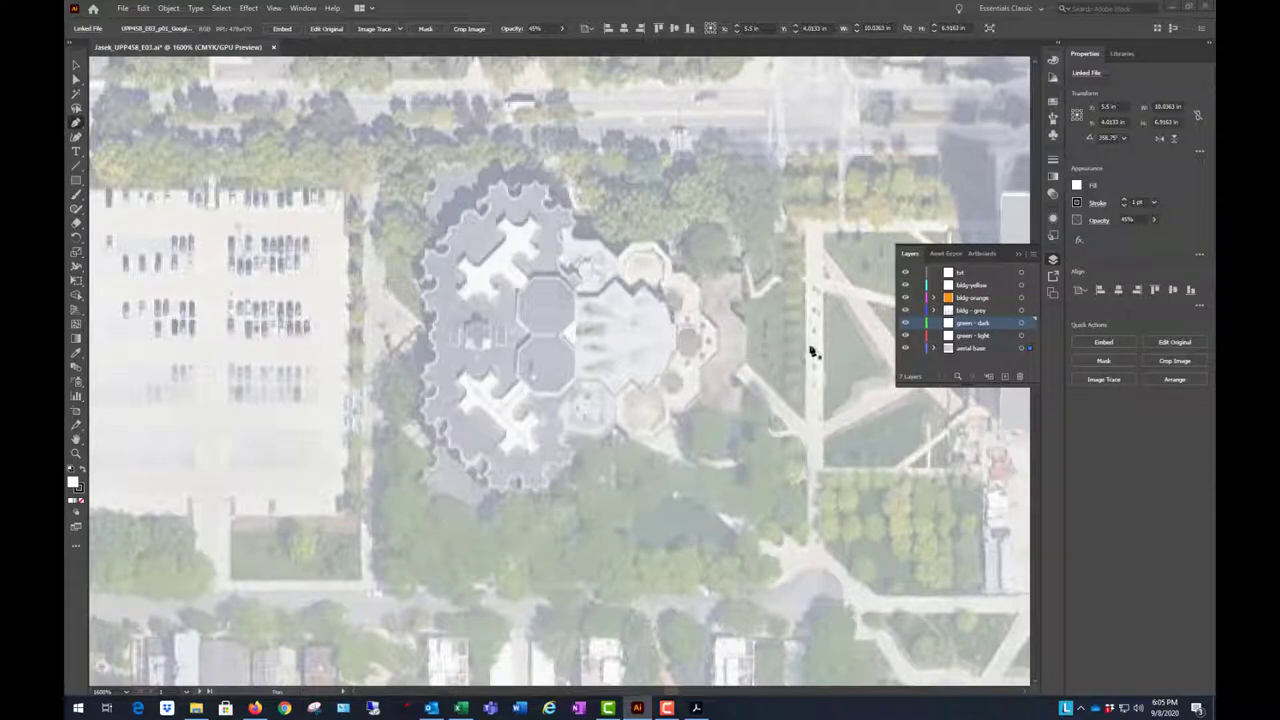
left_click(757, 346)
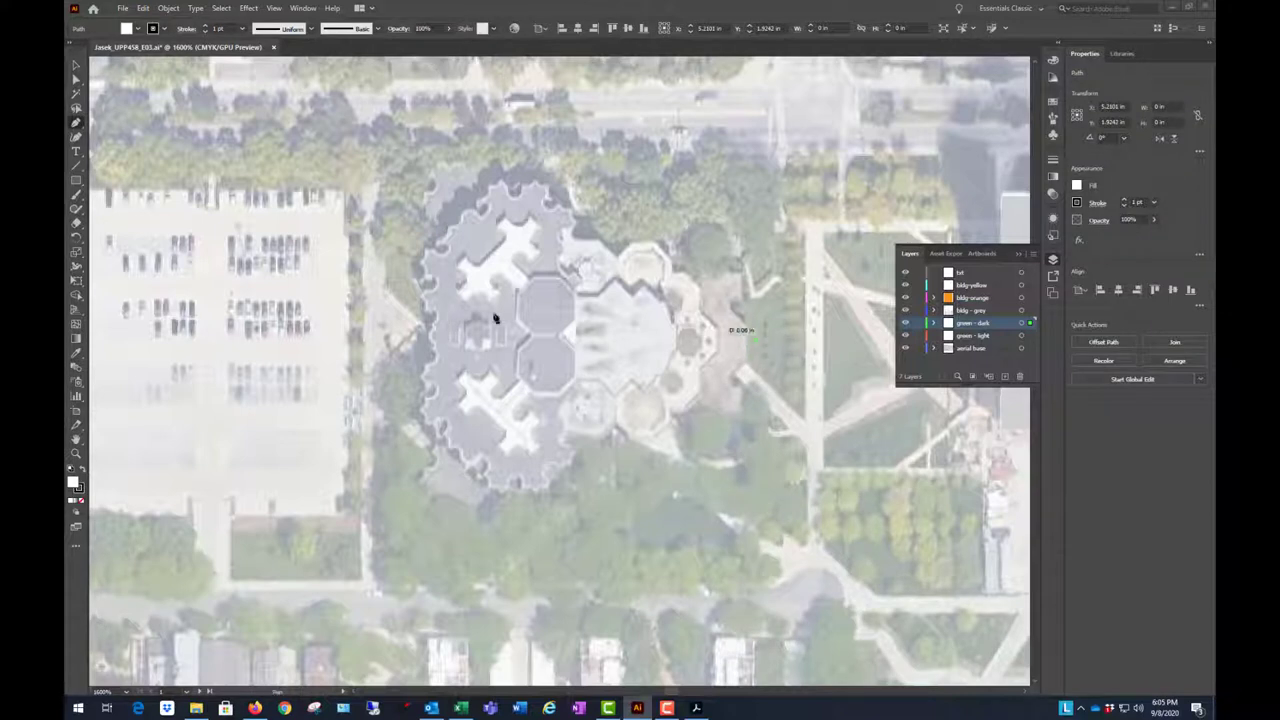
left_click(385, 341)
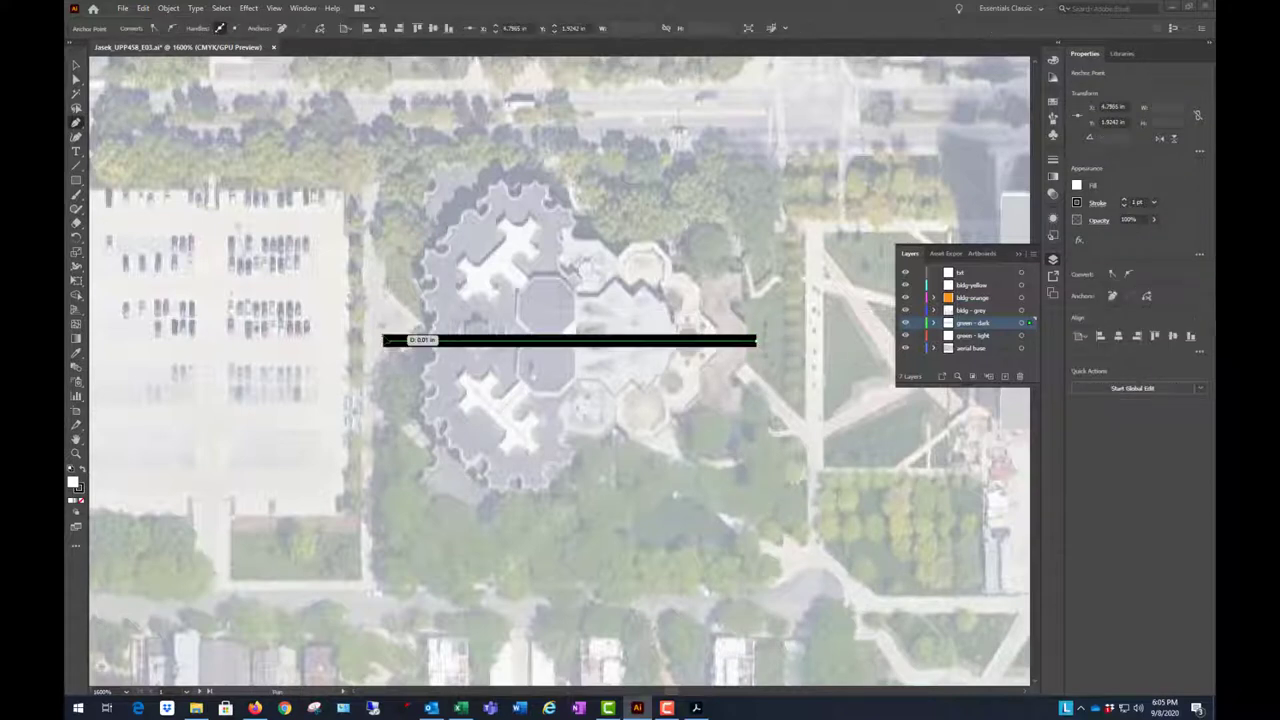
key("v")
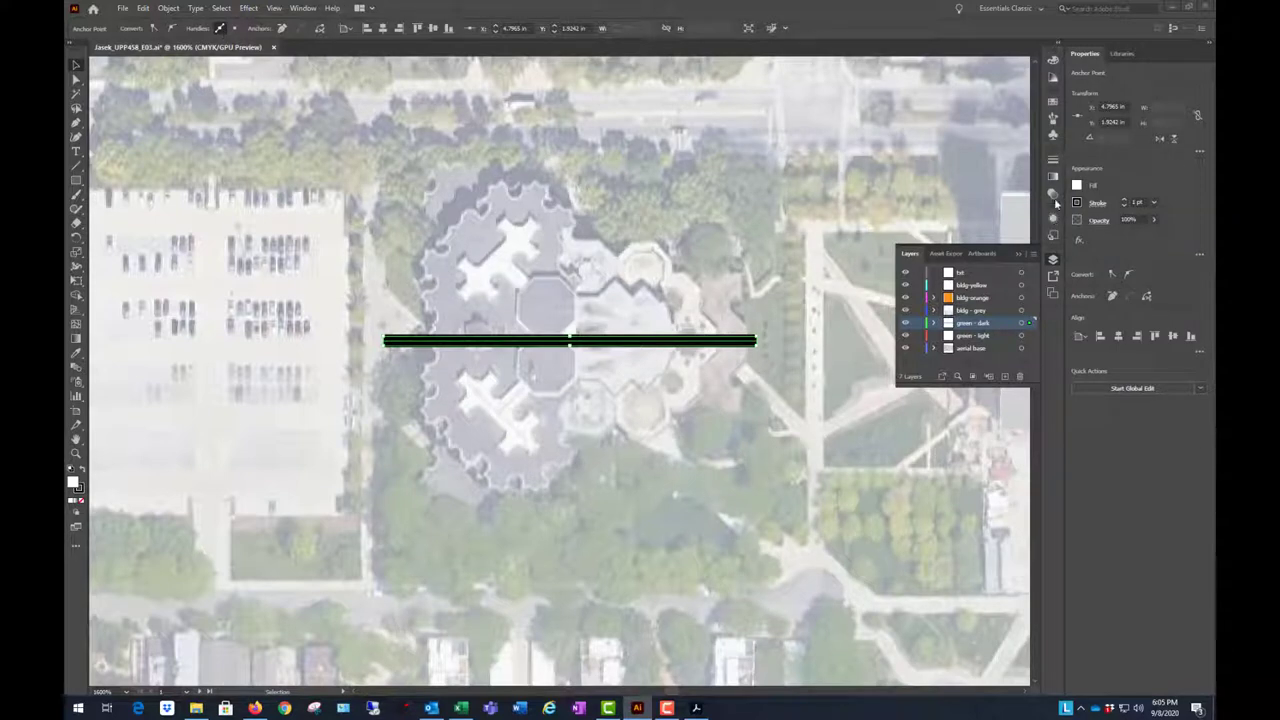
- Give the line a 0.05 pt light blue stroke and deselect it
left_click(1054, 161)
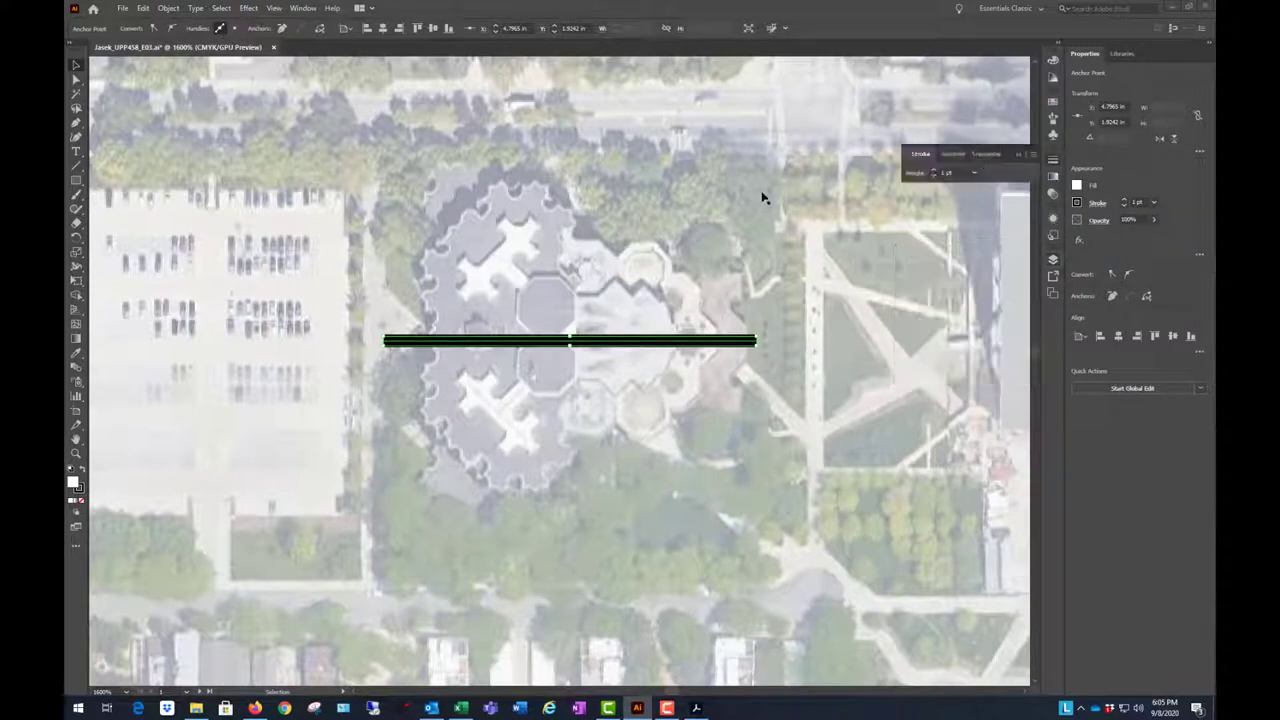
left_click(974, 172)
left_click(990, 187)
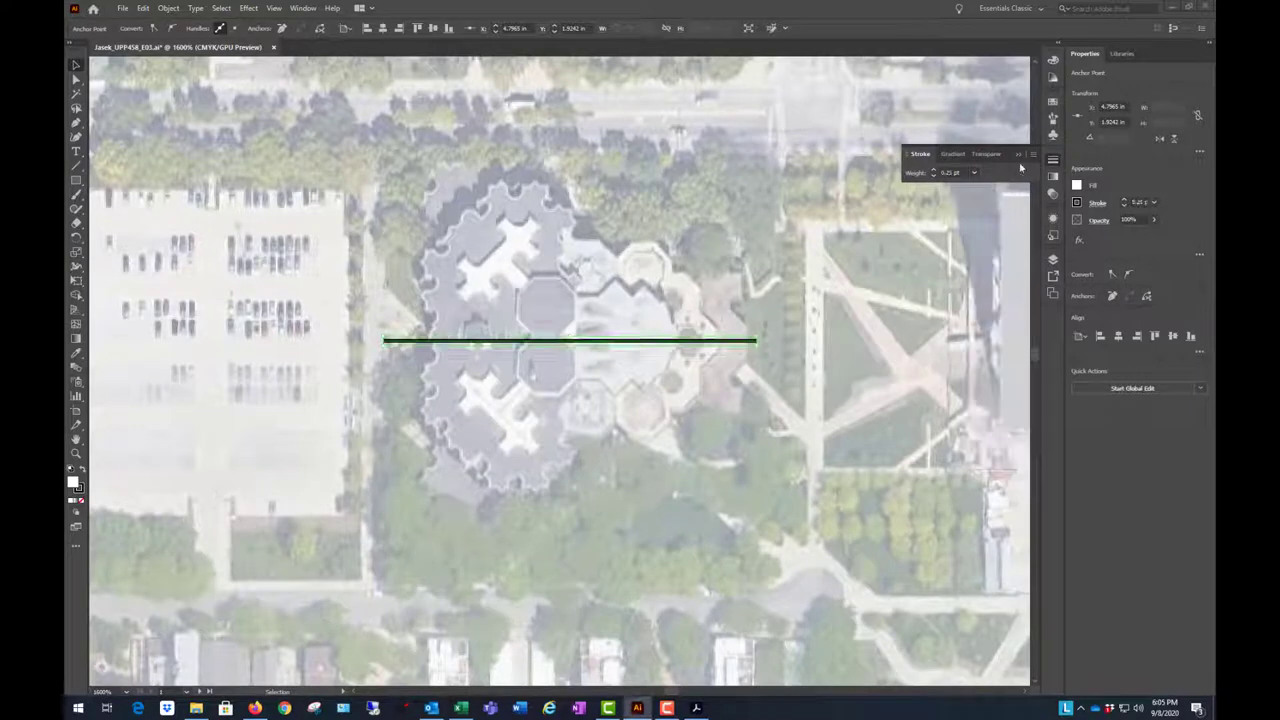
left_click(958, 174)
left_click(953, 172)
type("0.05")
key("Return")
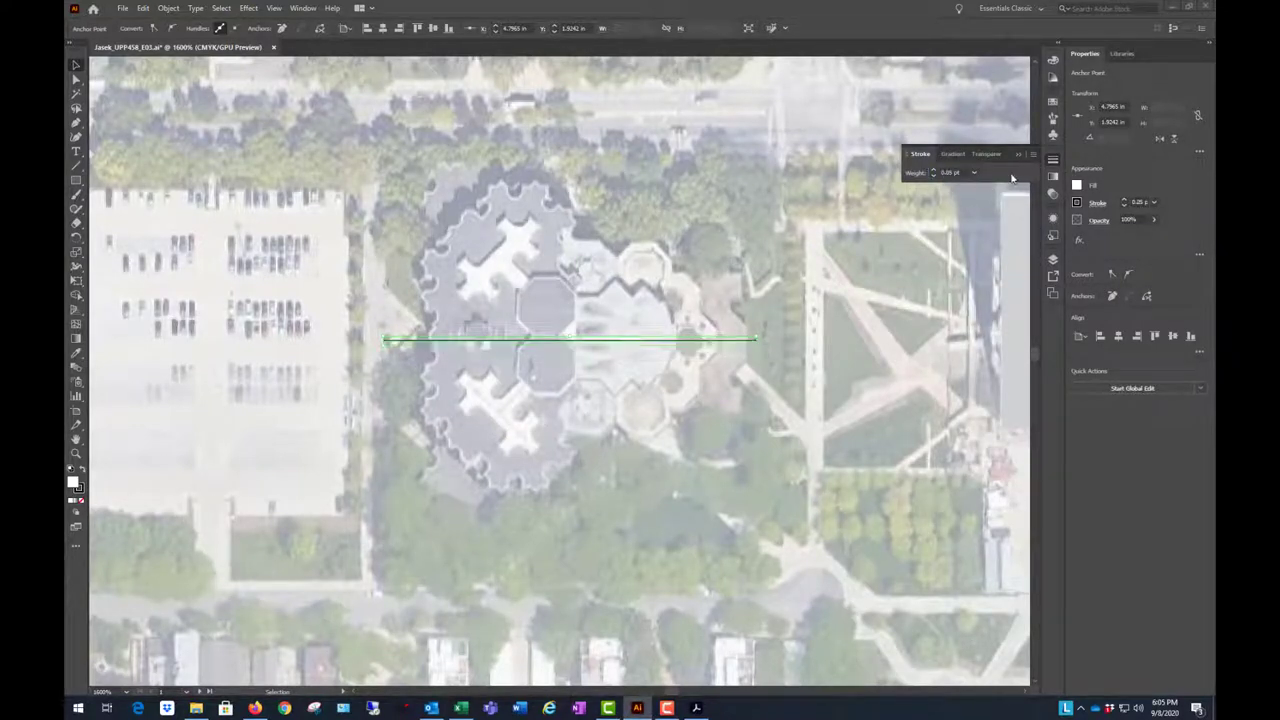
left_click(976, 162)
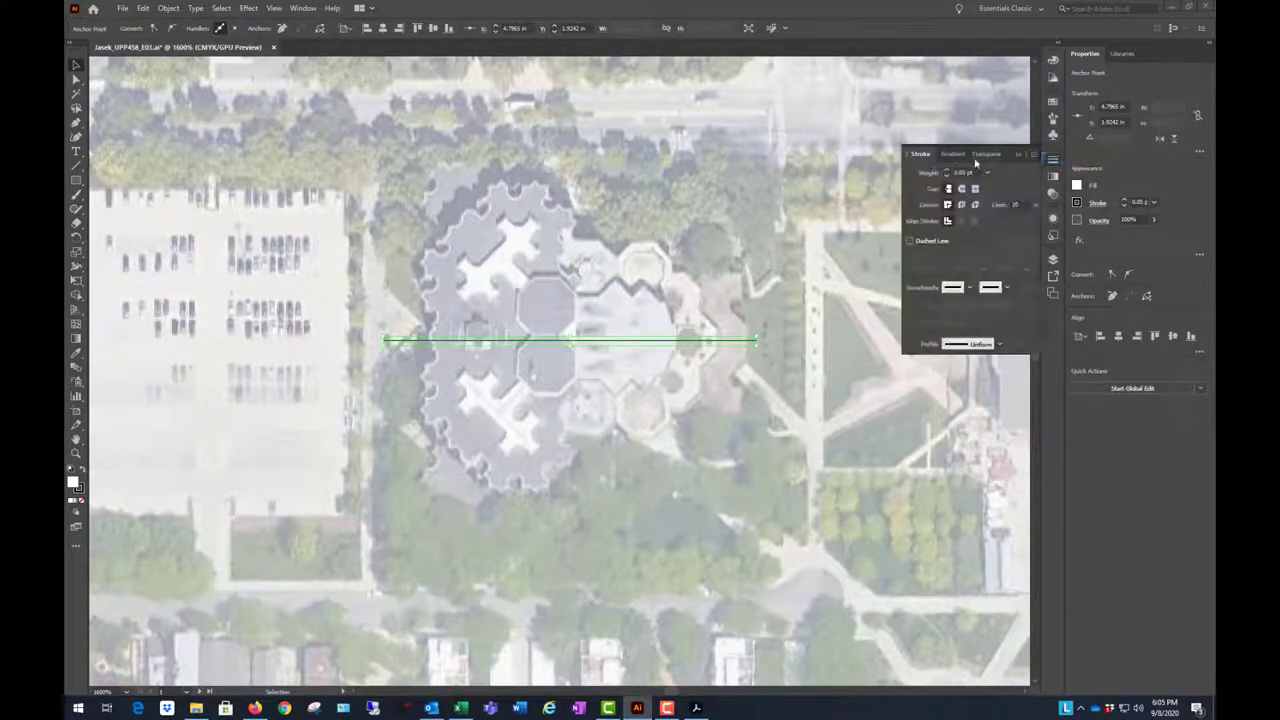
key("F7")
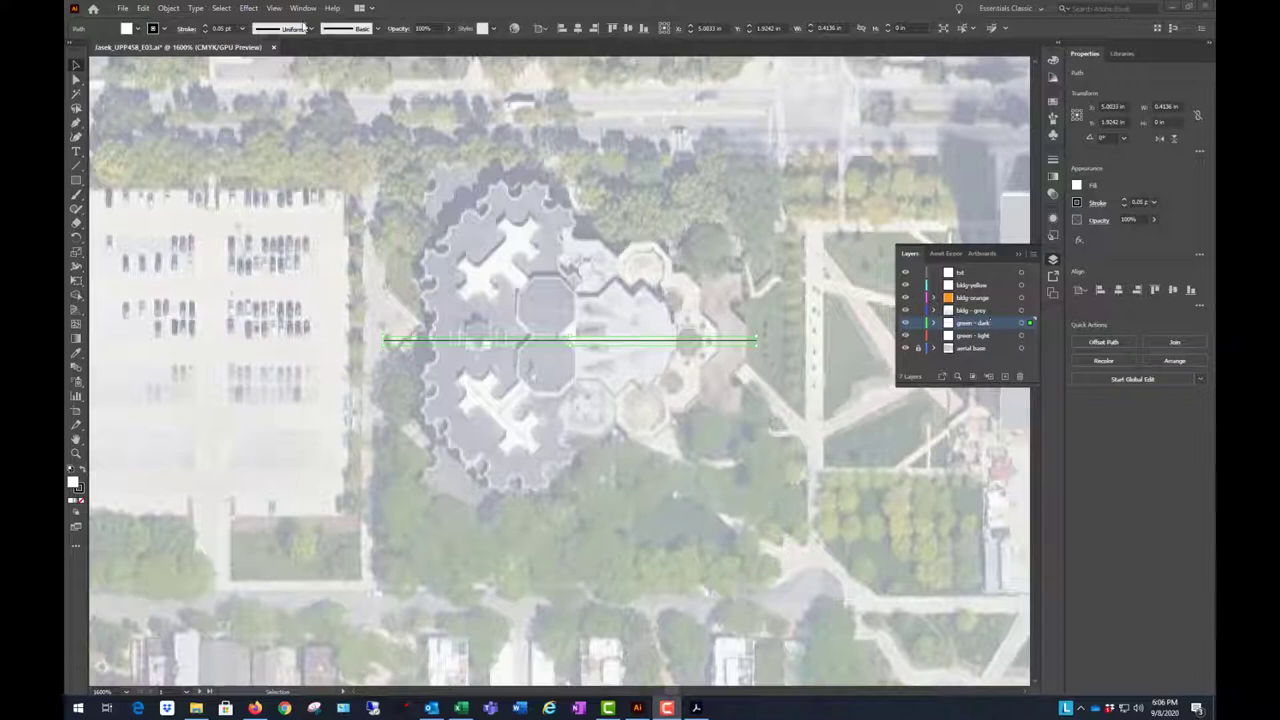
left_click(158, 28)
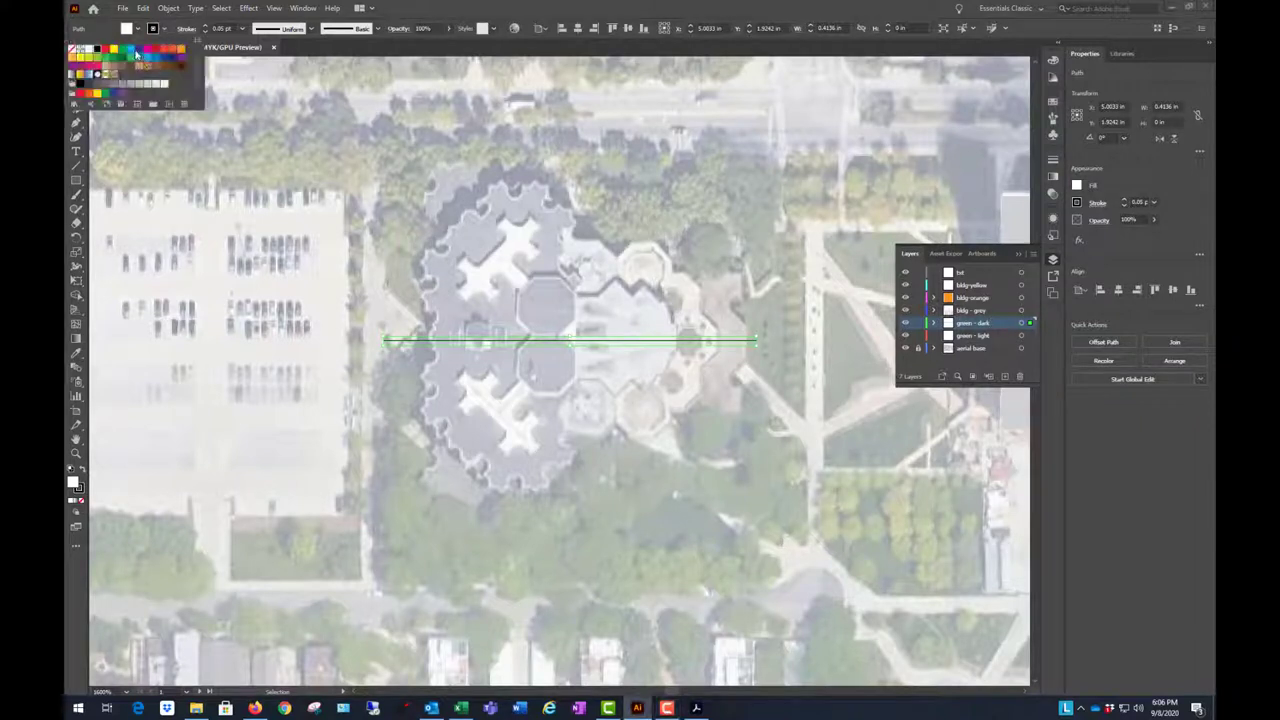
left_click(136, 54)
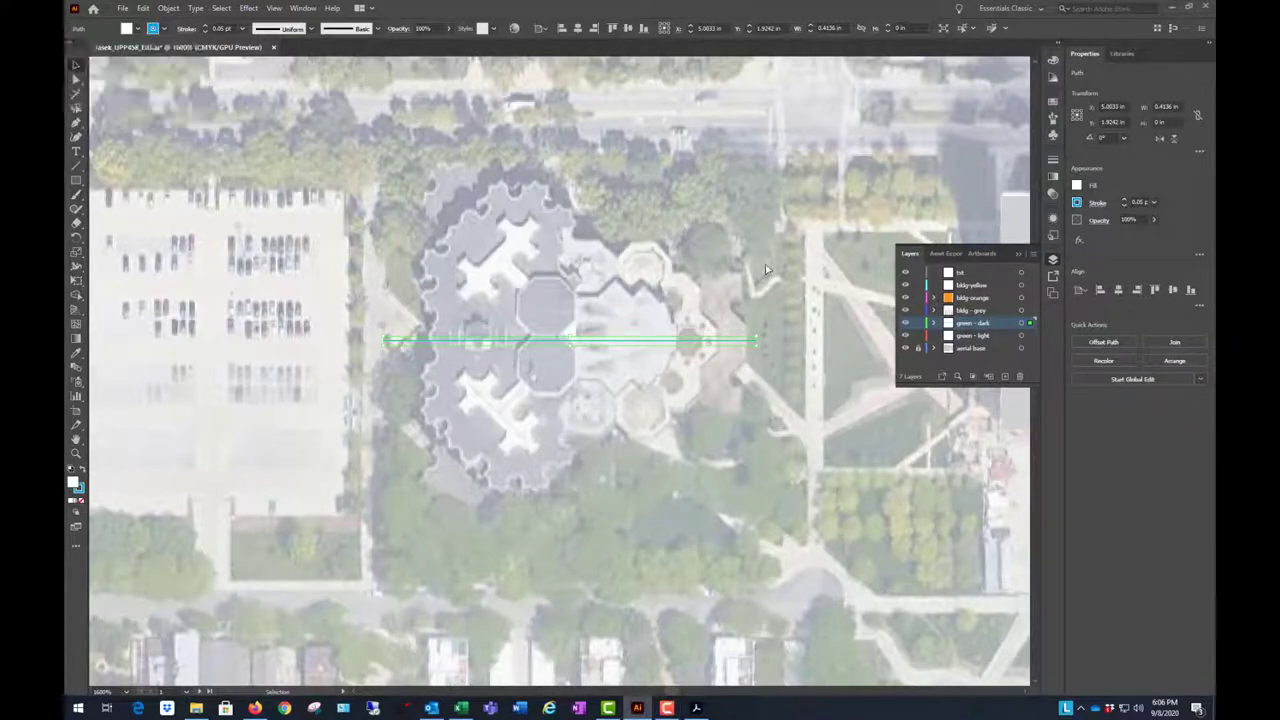
left_click(837, 351)
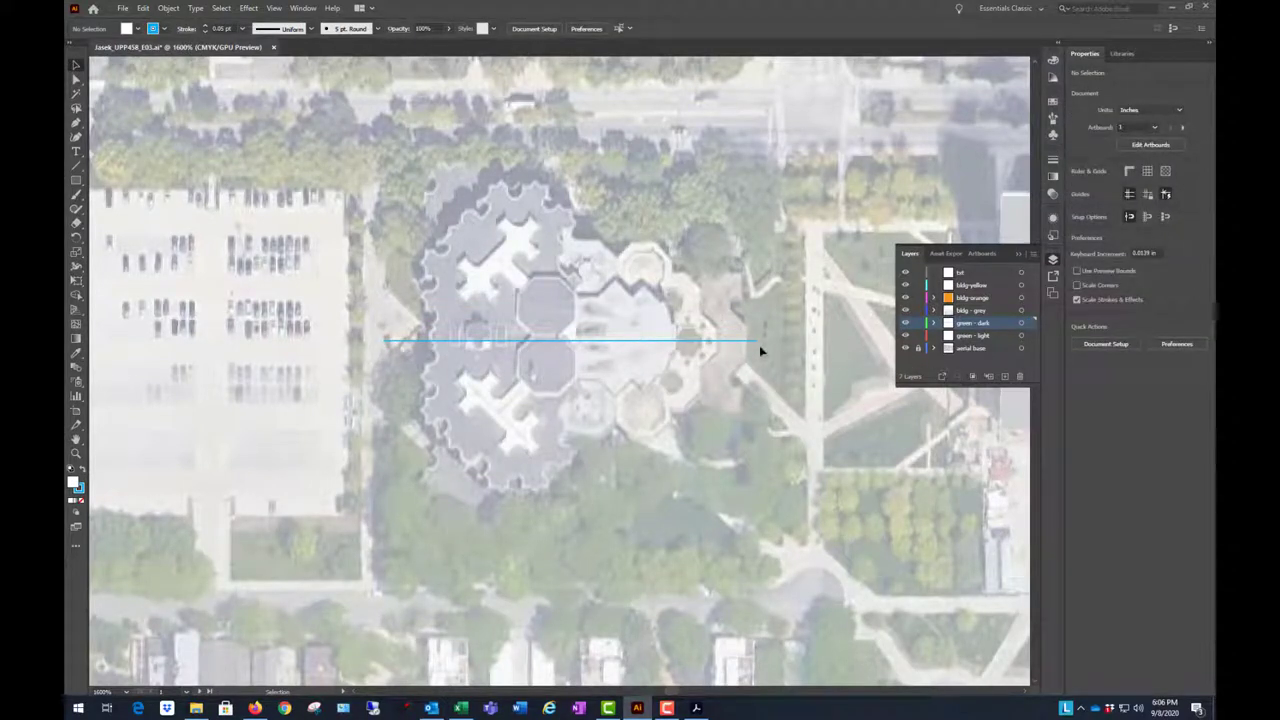
- Lock the green - dark layer, make bldg - grey active, and pick the Pen tool
left_click(918, 323)
left_click(984, 311)
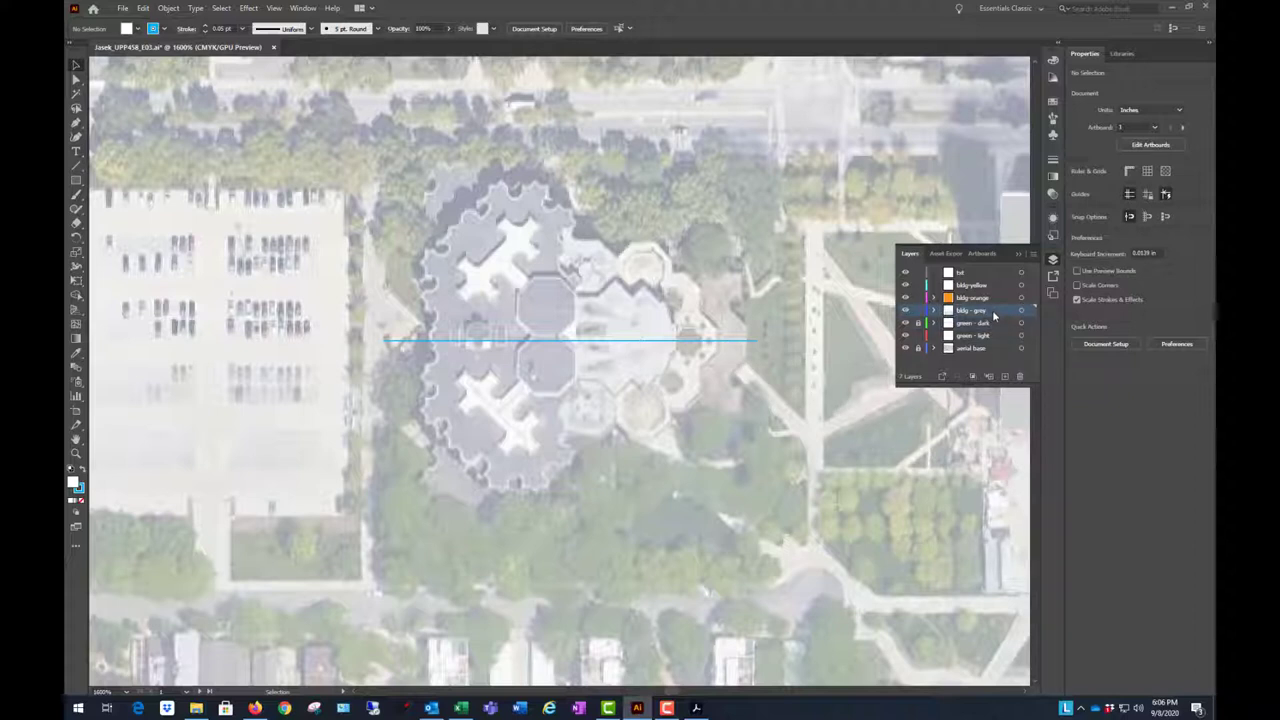
left_click(75, 122)
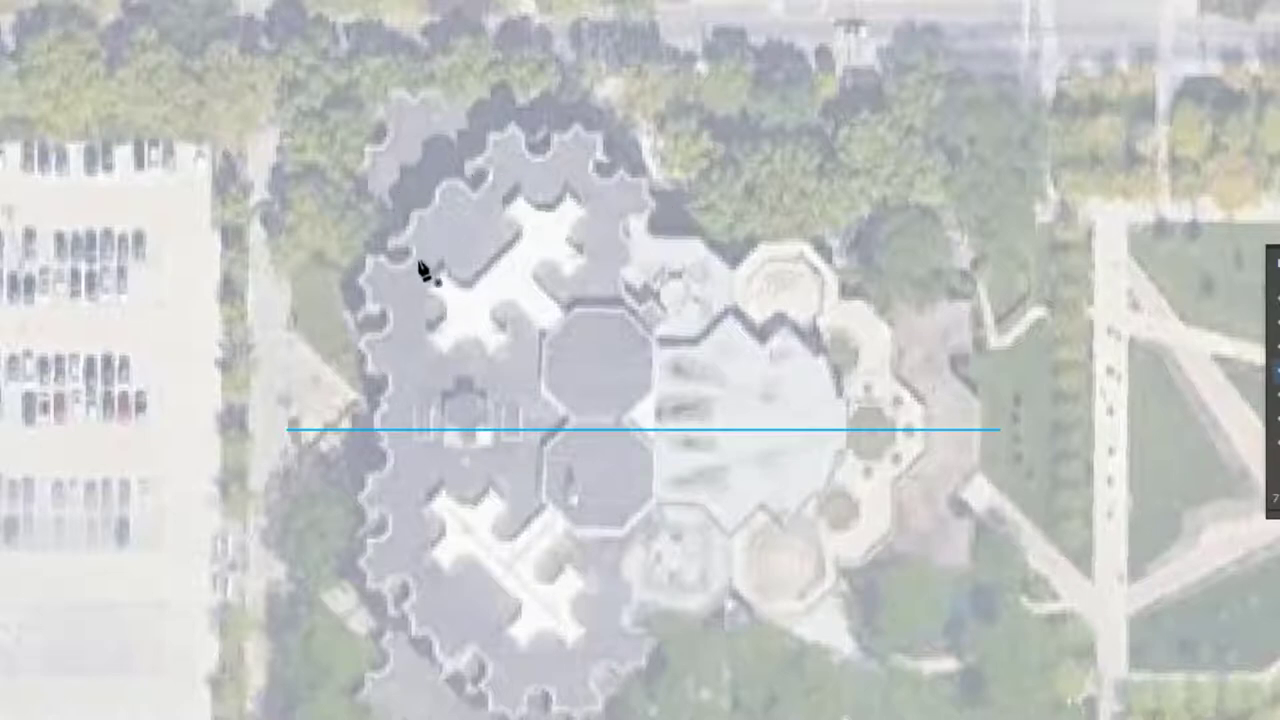
- Trace the building's left edge and notched top with Pen points, starting at the blue line
left_click(373, 430)
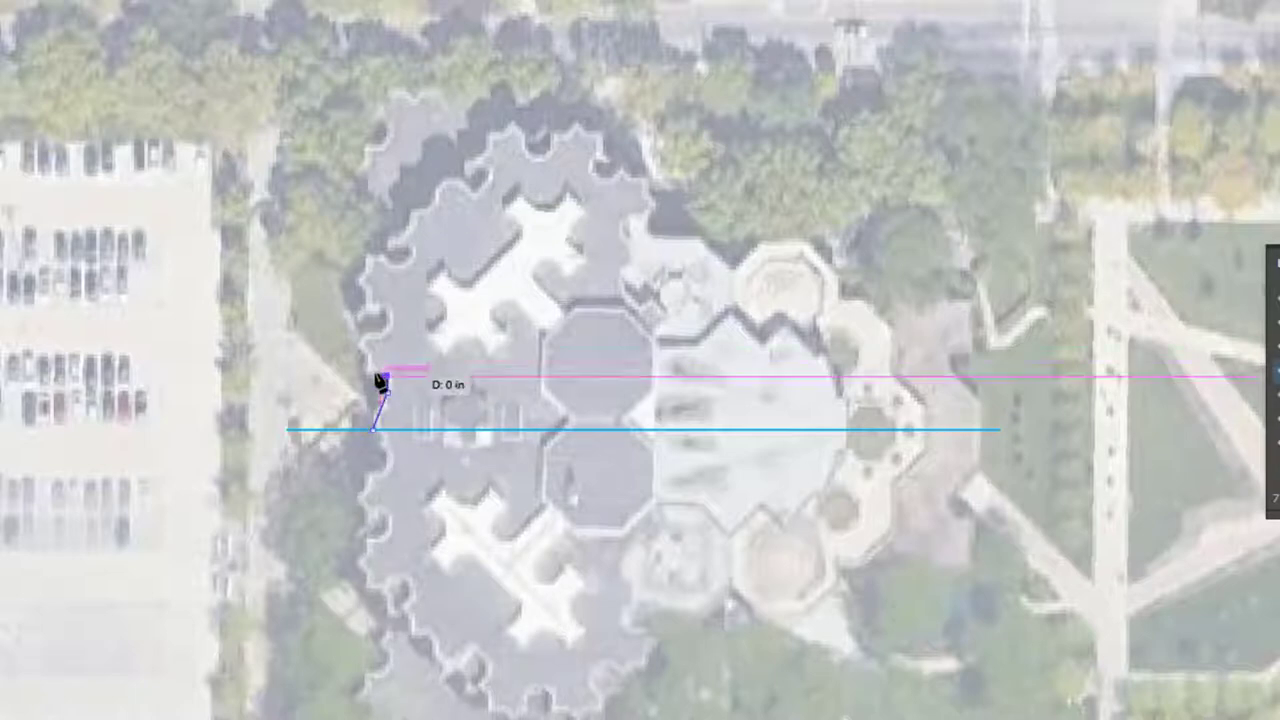
left_click(387, 392)
left_click(387, 377)
left_click(369, 376)
left_click(357, 338)
left_click(370, 326)
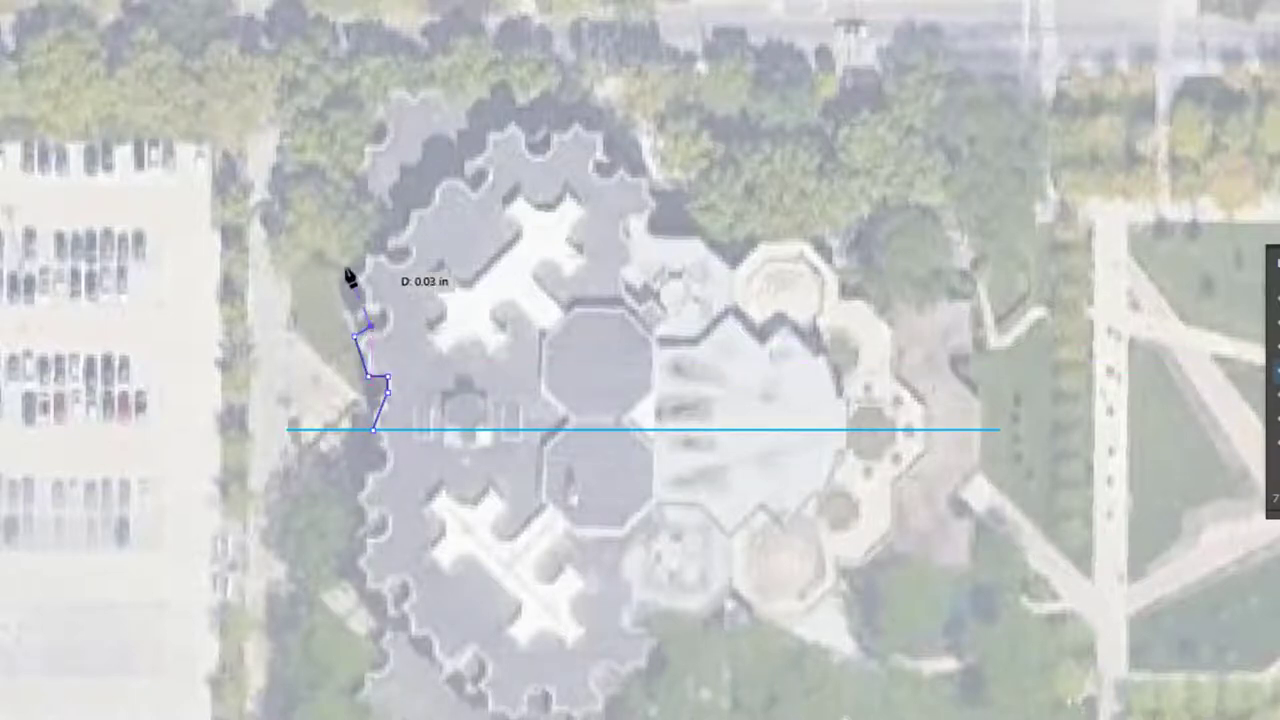
left_click(346, 277)
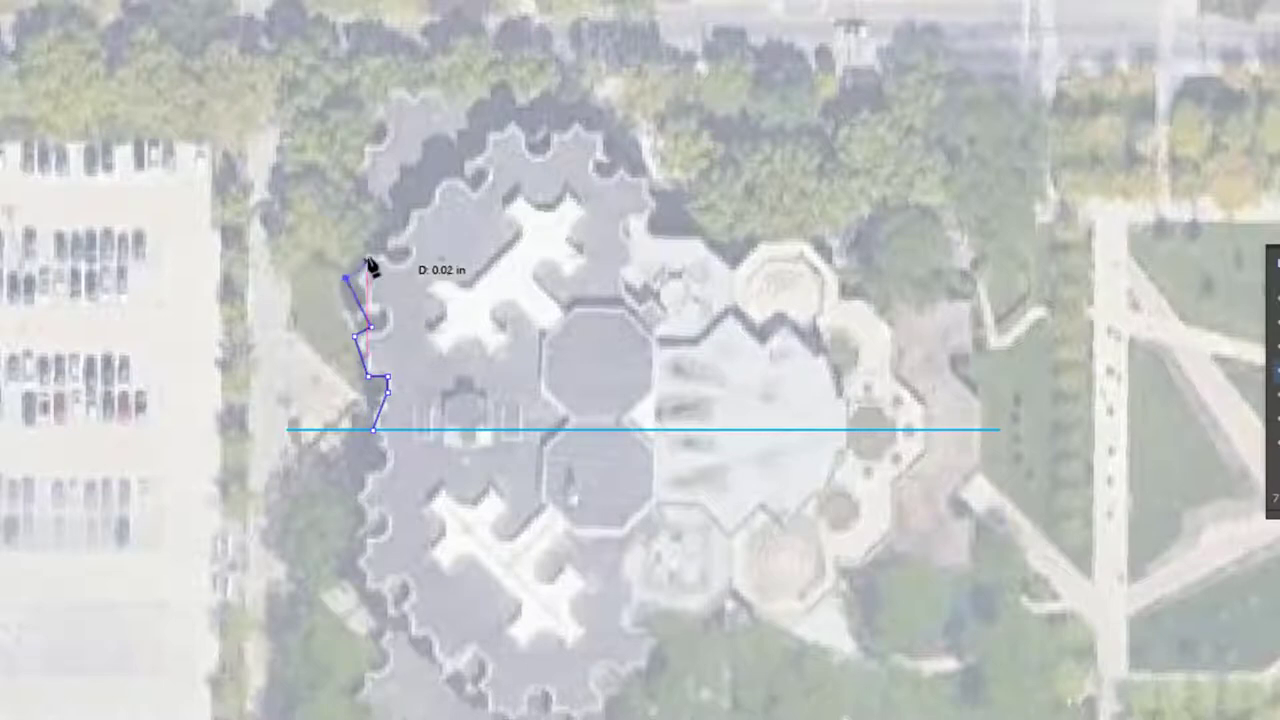
left_click(371, 253)
left_click(386, 262)
double_click(390, 247)
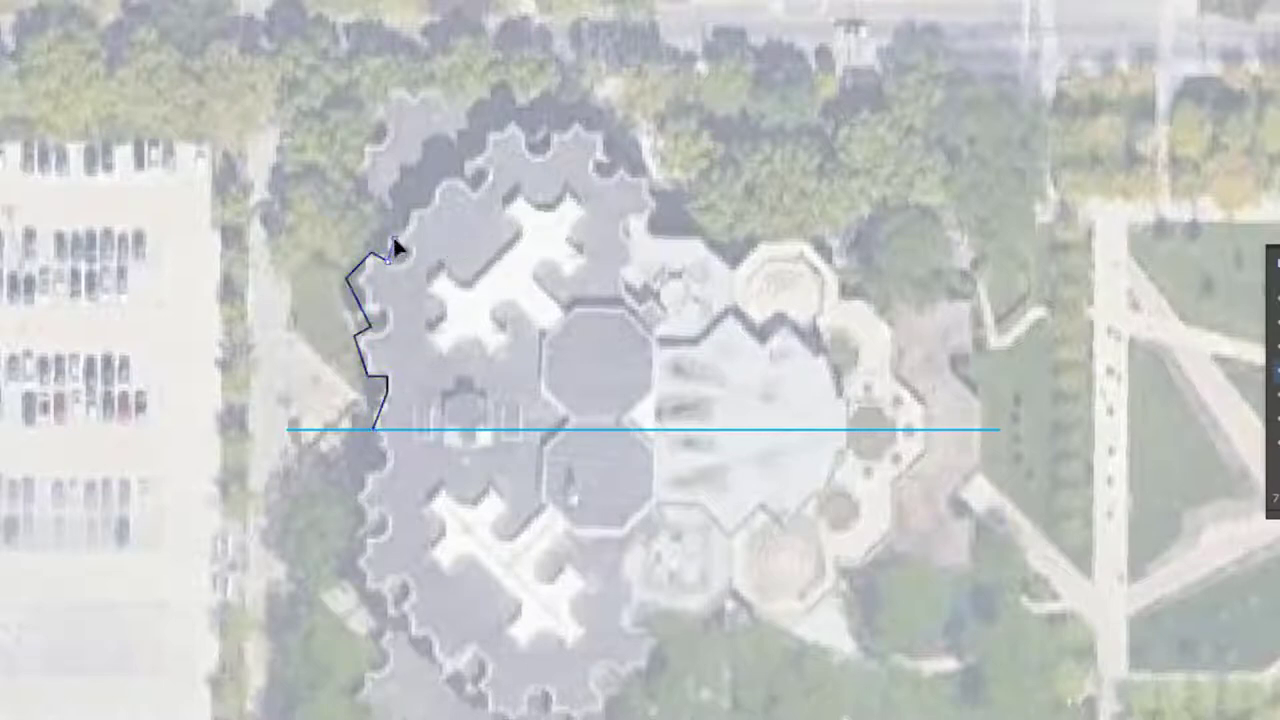
left_click(443, 179)
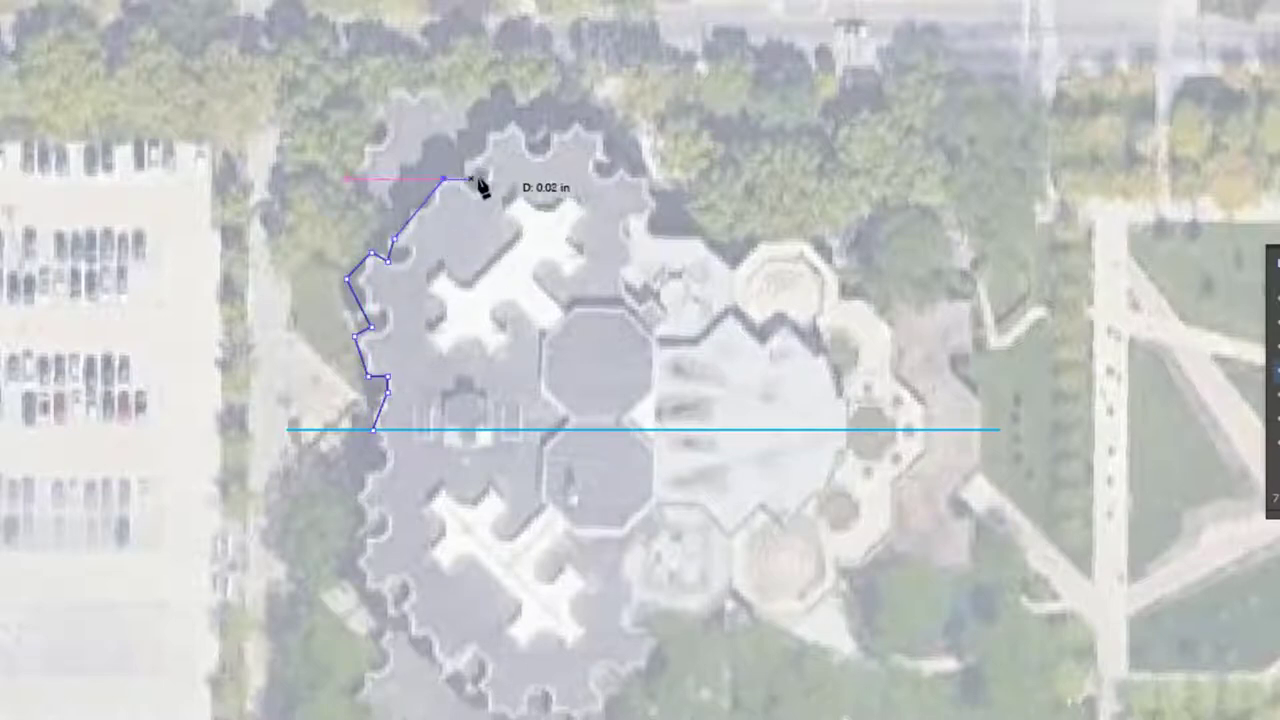
left_click(477, 179)
left_click(470, 153)
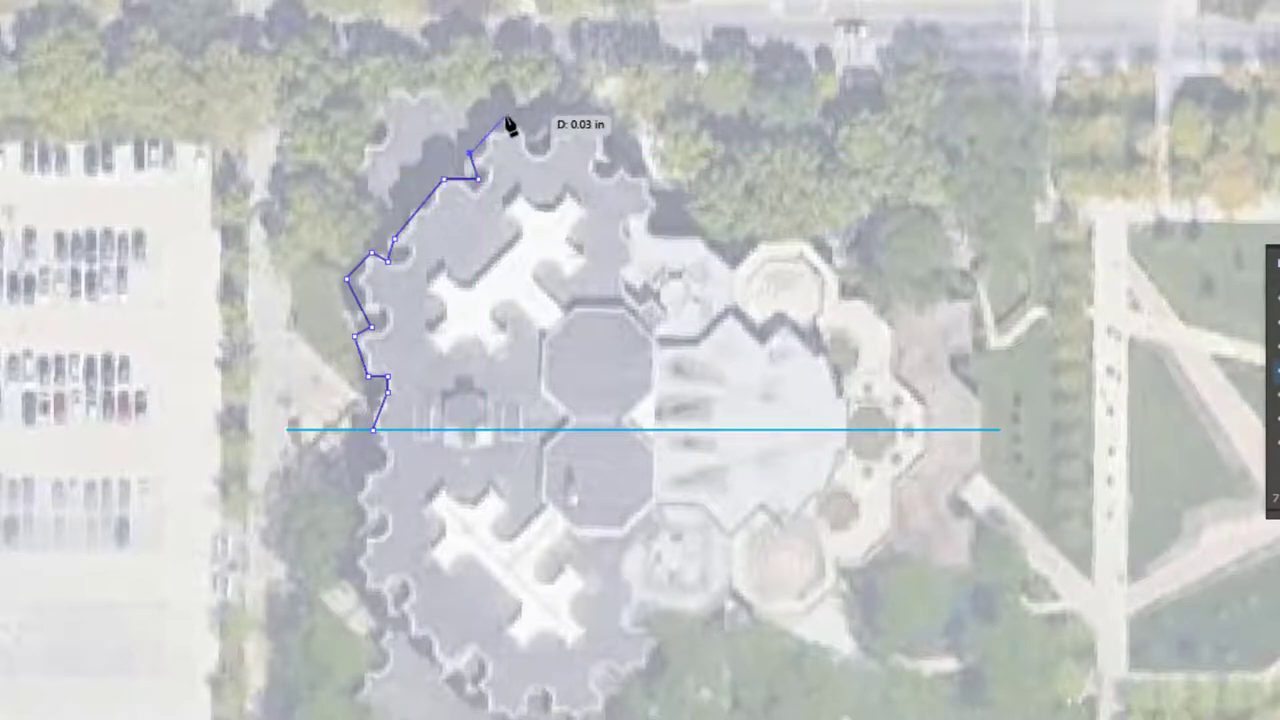
left_click(506, 122)
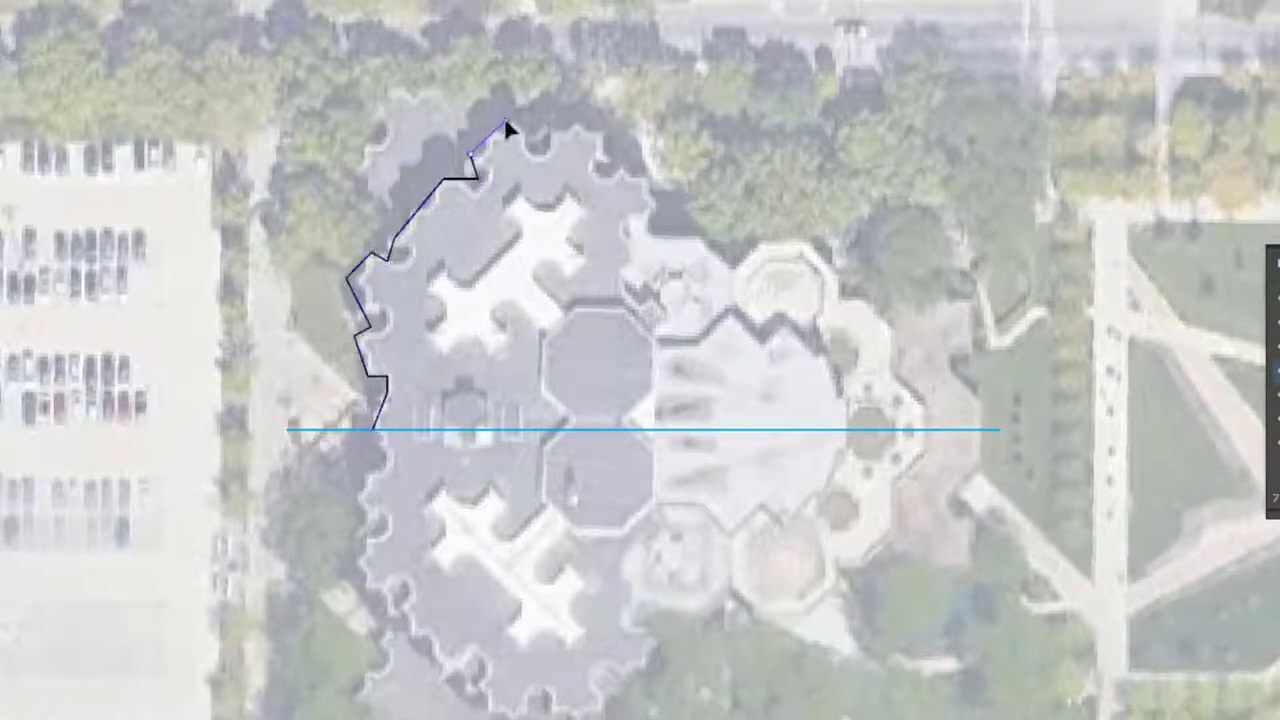
left_click(543, 161)
left_click(557, 130)
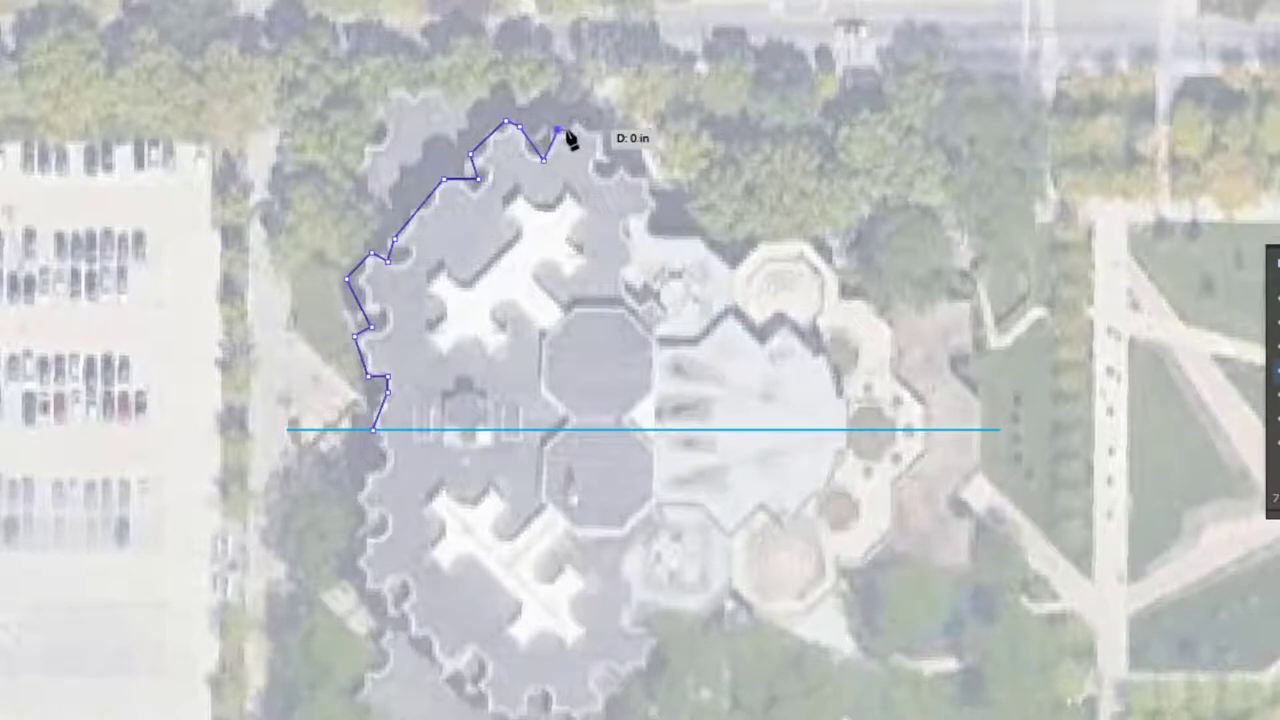
left_click(569, 128)
left_click(578, 121)
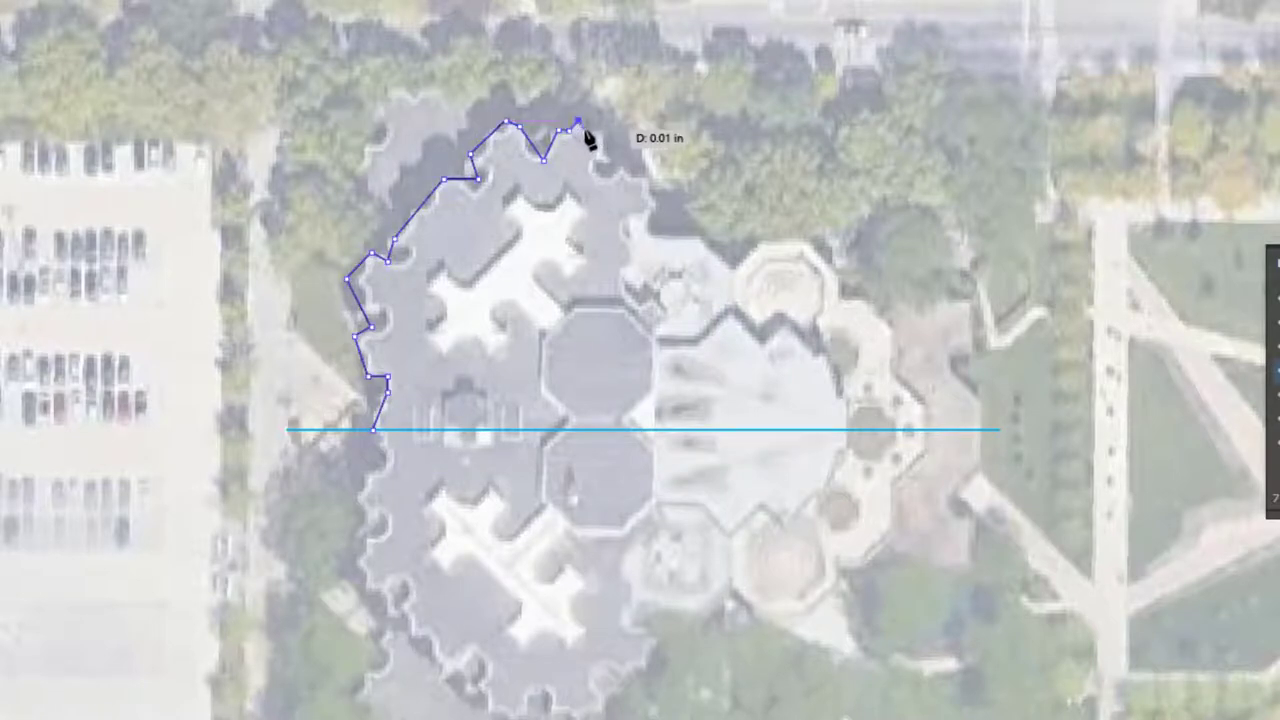
left_click(605, 128)
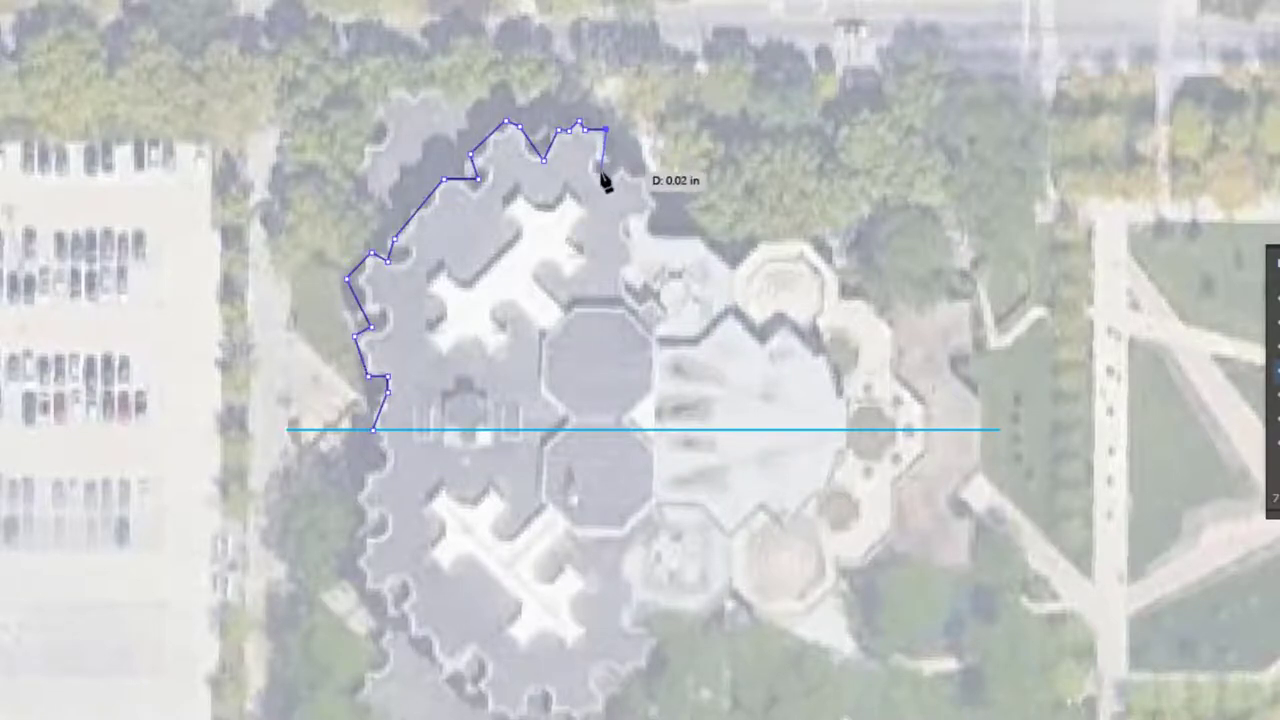
- Continue the outline down the right side and octagonal wing, ending the path on the guide line
left_click(603, 172)
left_click(605, 181)
left_click(622, 170)
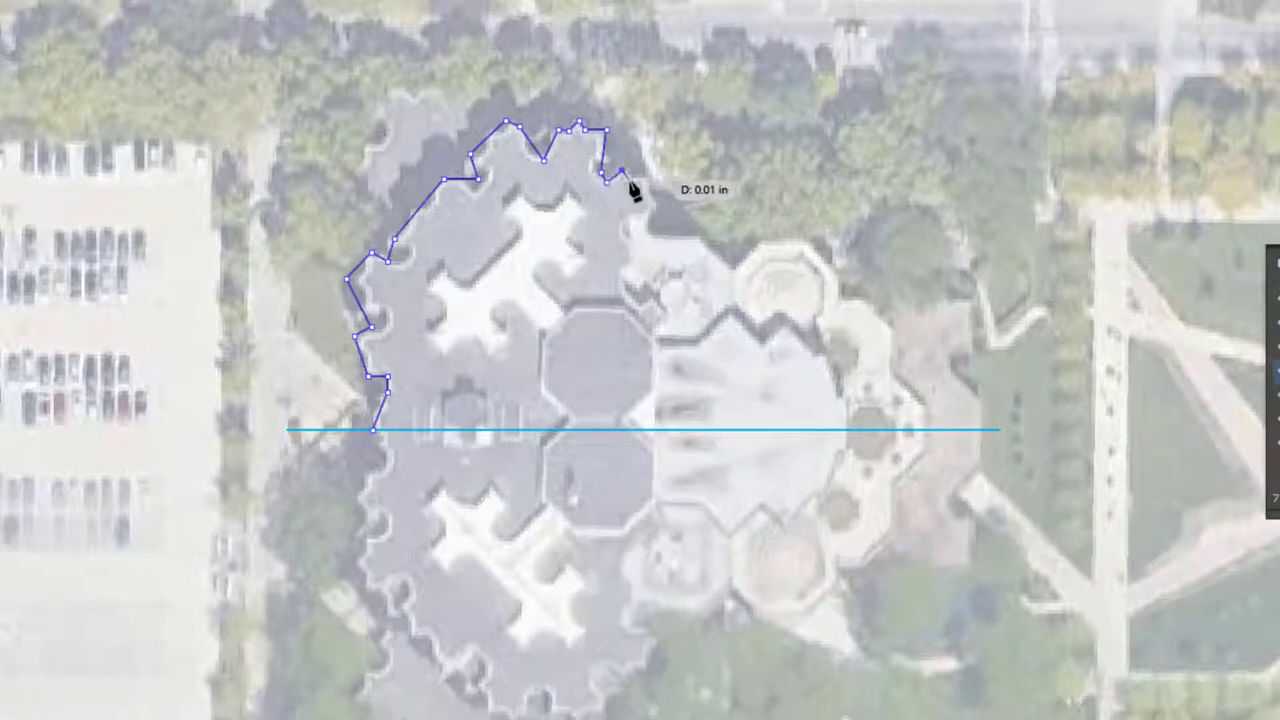
left_click(634, 177)
left_click(648, 177)
left_click(649, 193)
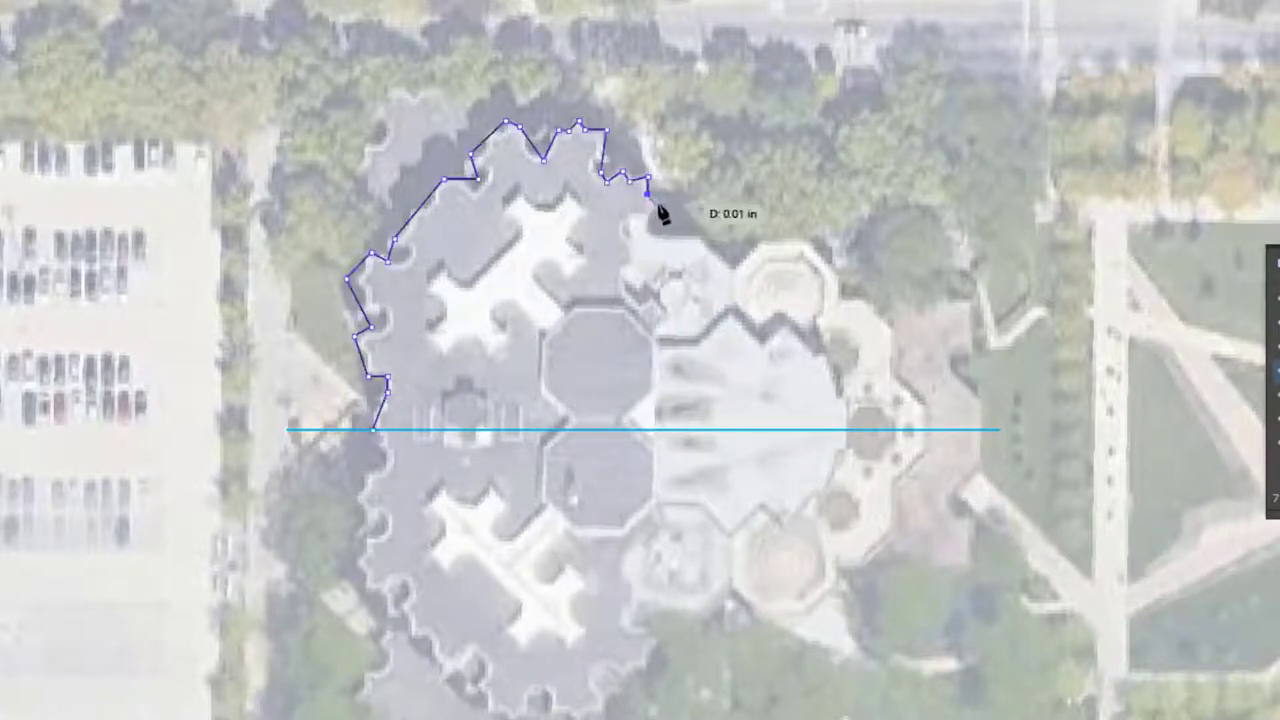
left_click(656, 204)
left_click(642, 230)
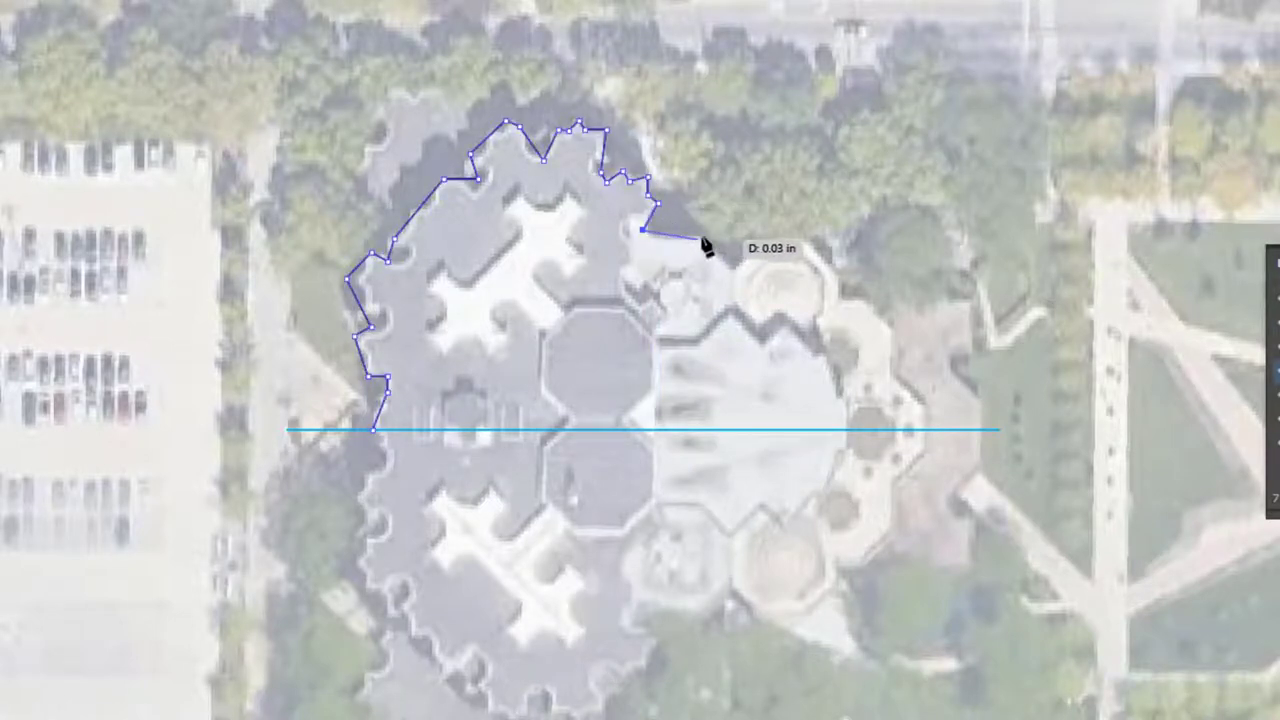
left_click(701, 232)
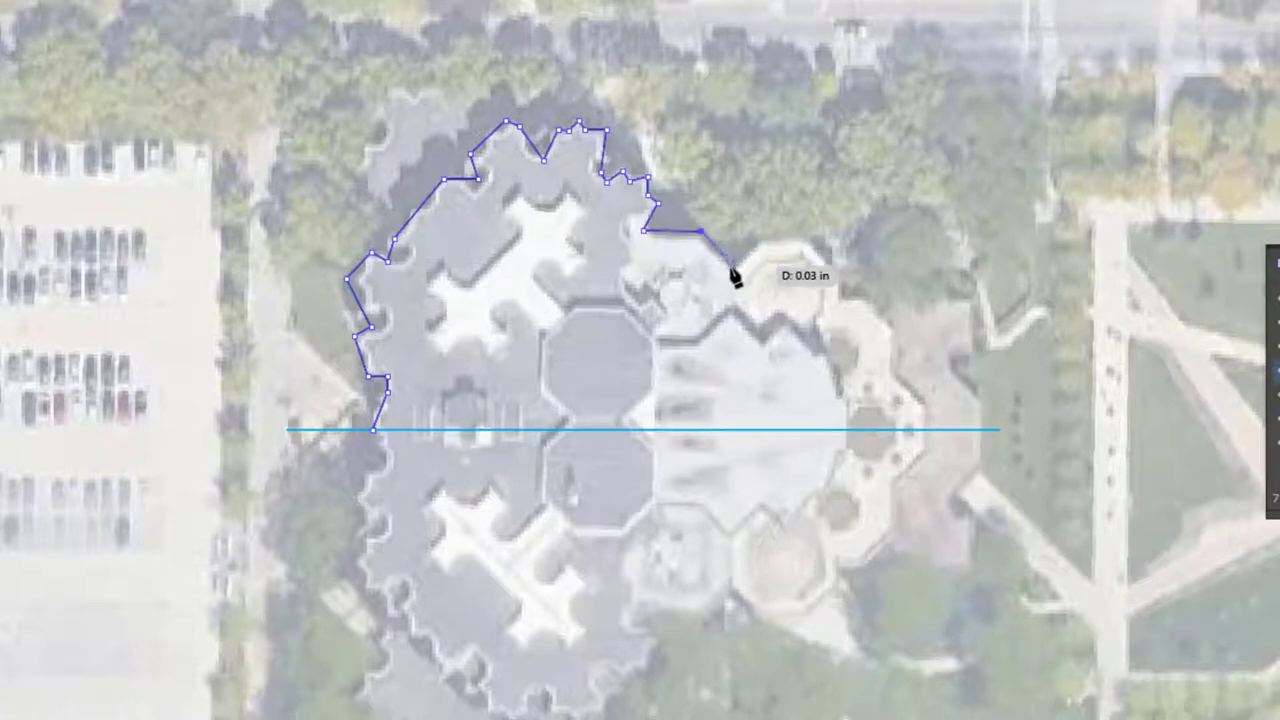
left_click(729, 266)
left_click(760, 240)
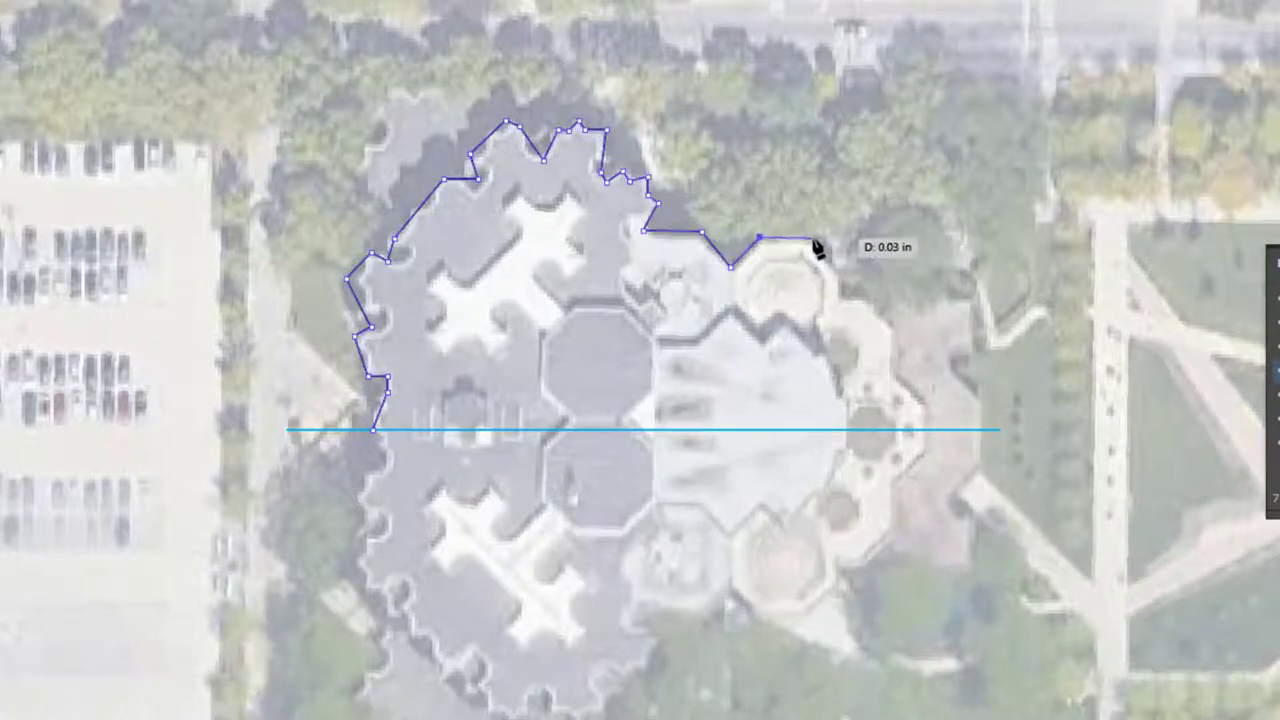
left_click(812, 240)
left_click(843, 274)
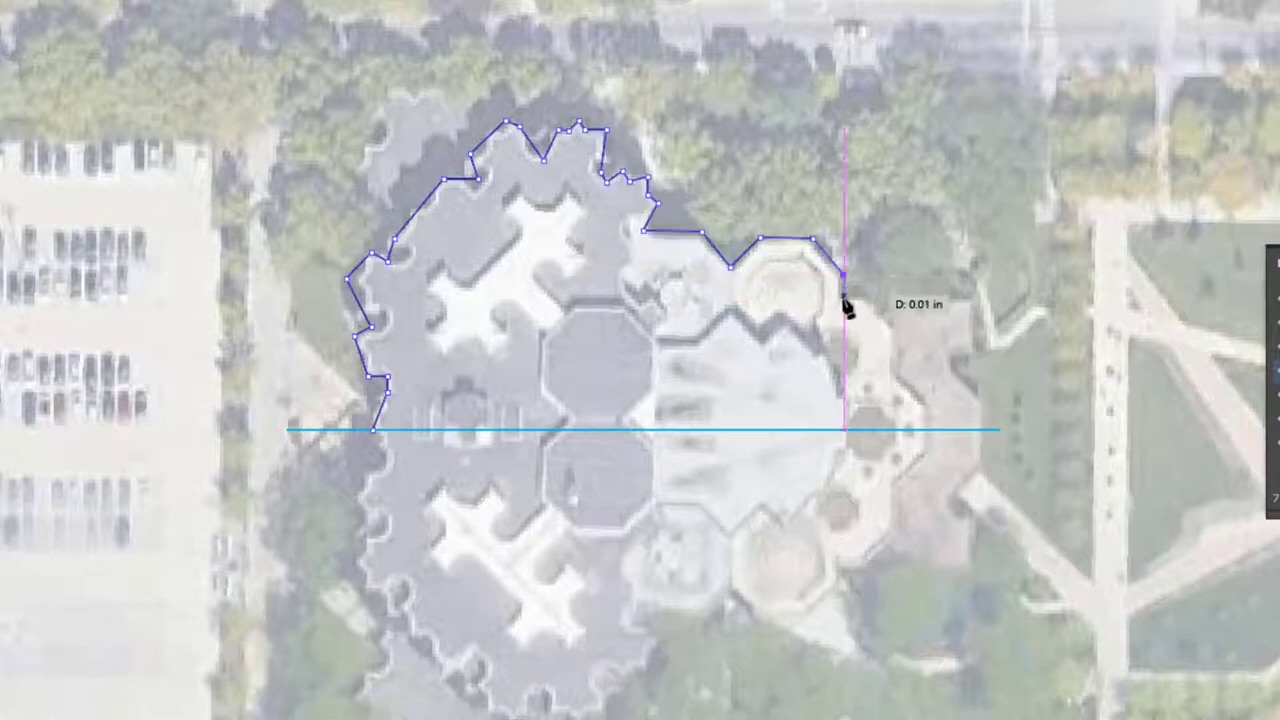
left_click(843, 297)
left_click(865, 298)
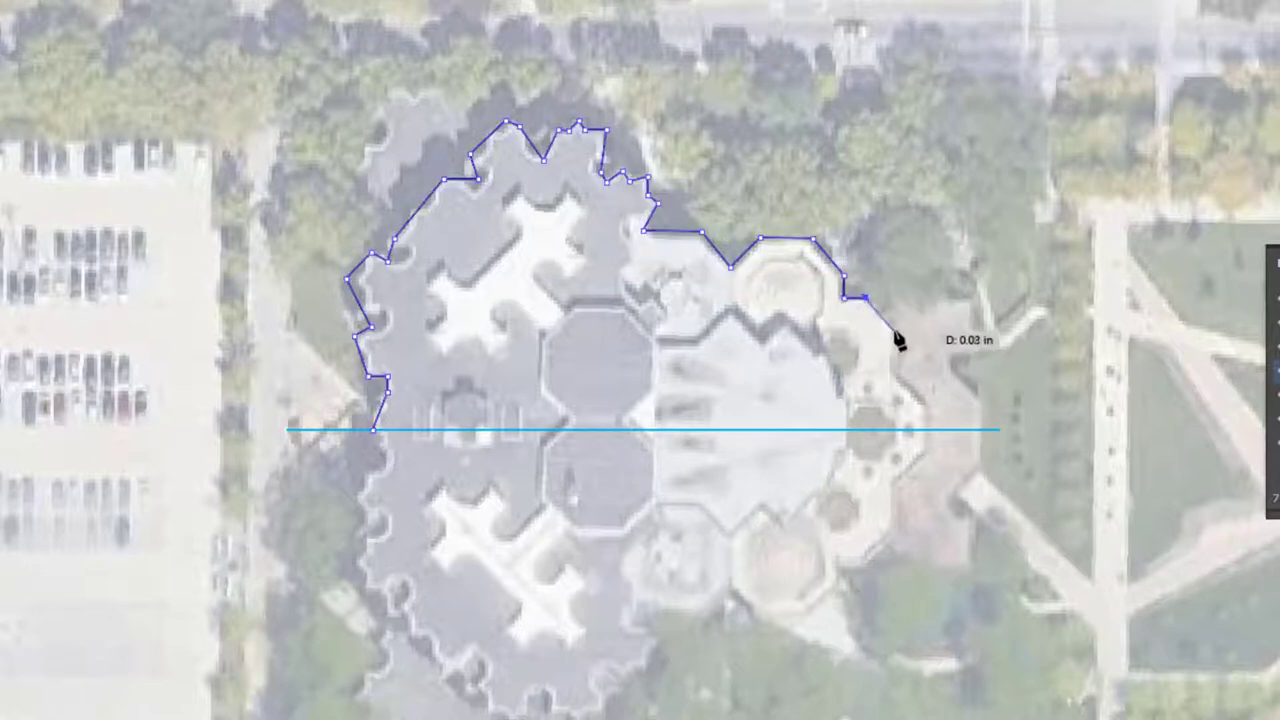
left_click(893, 327)
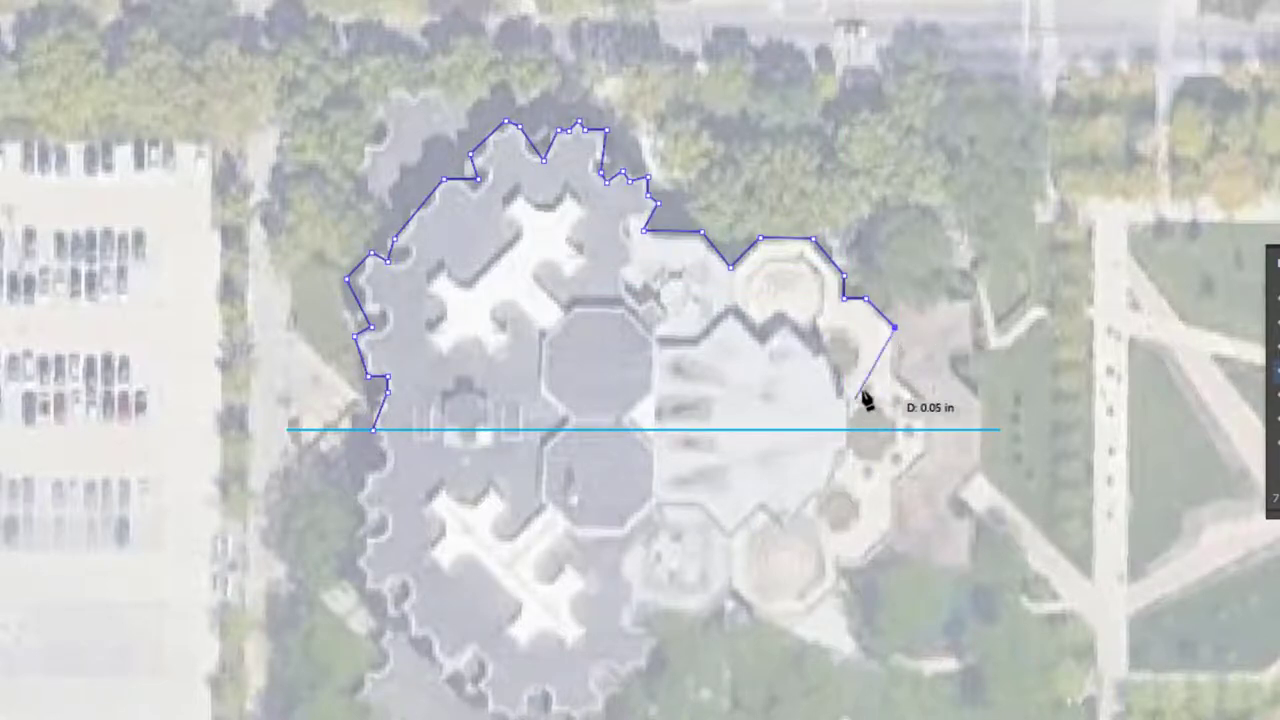
left_click(895, 376)
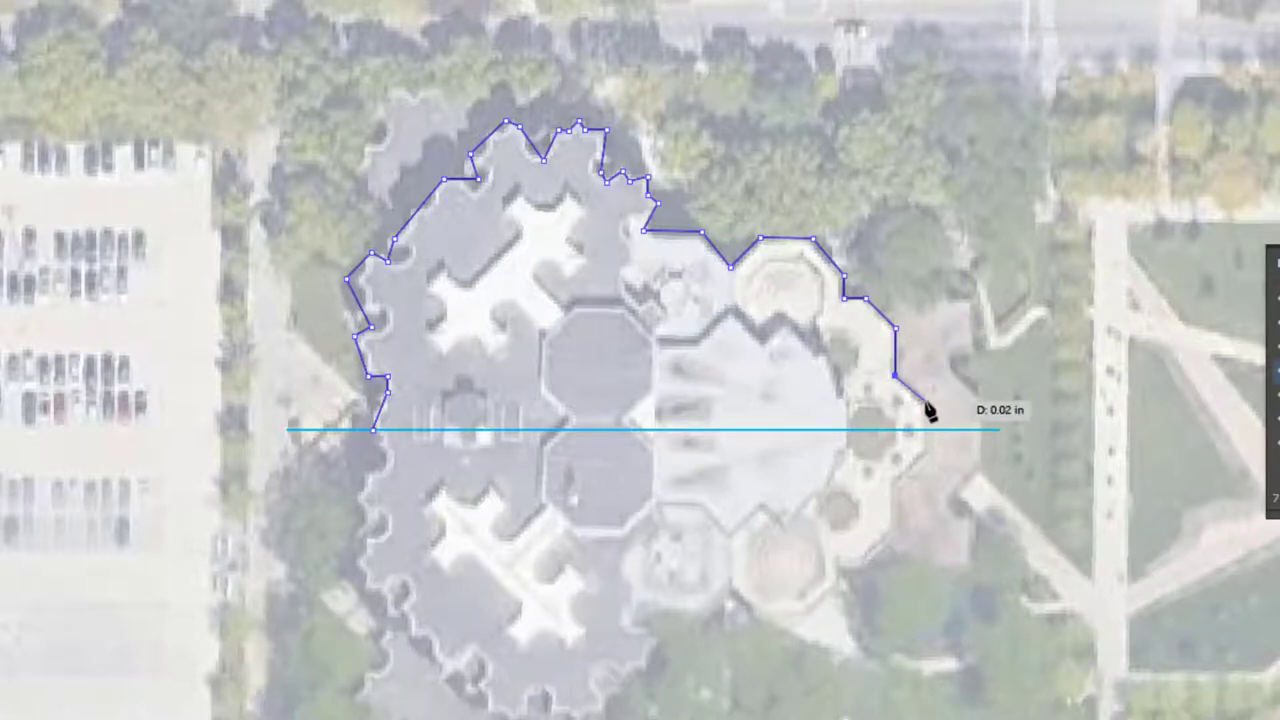
left_click(925, 401)
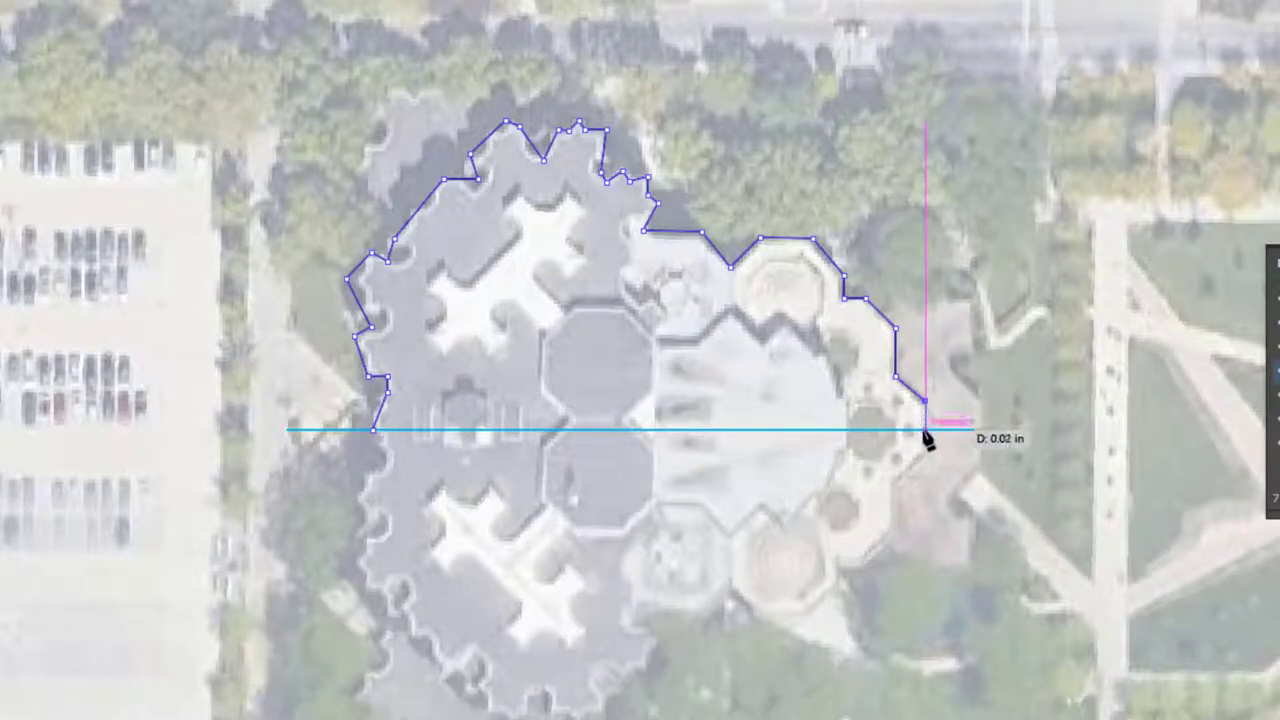
left_click(924, 430)
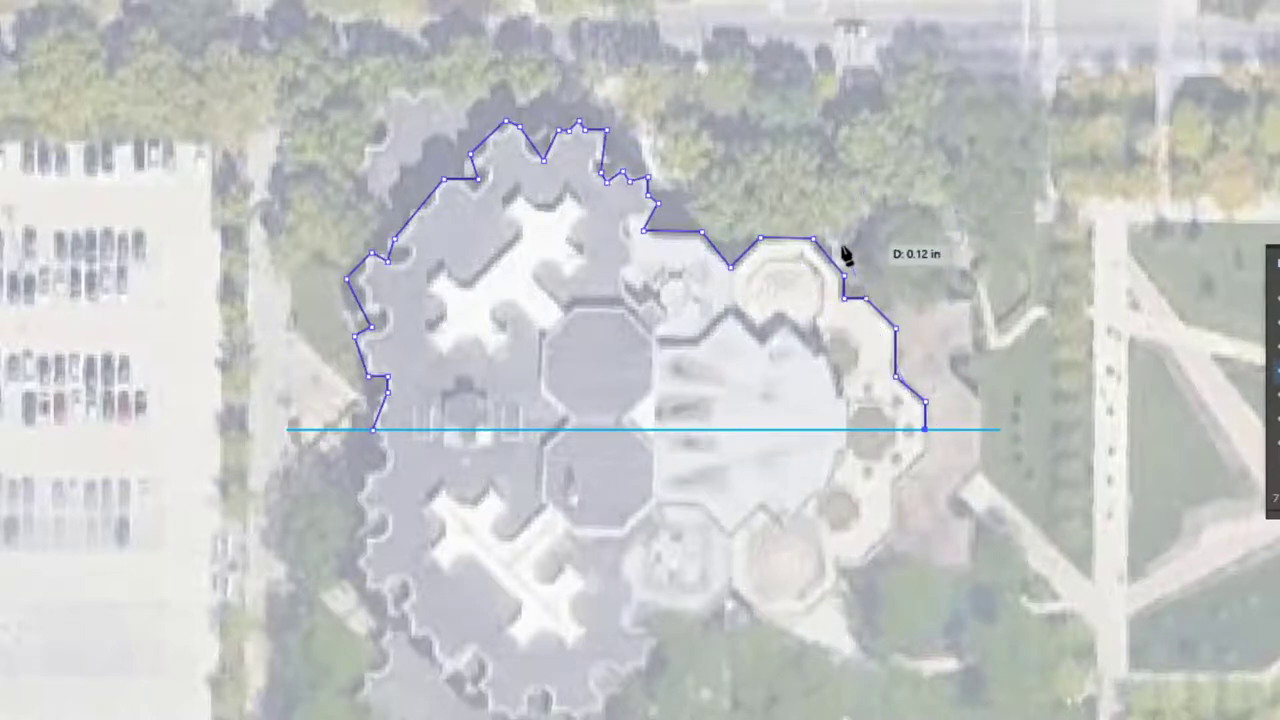
key("v")
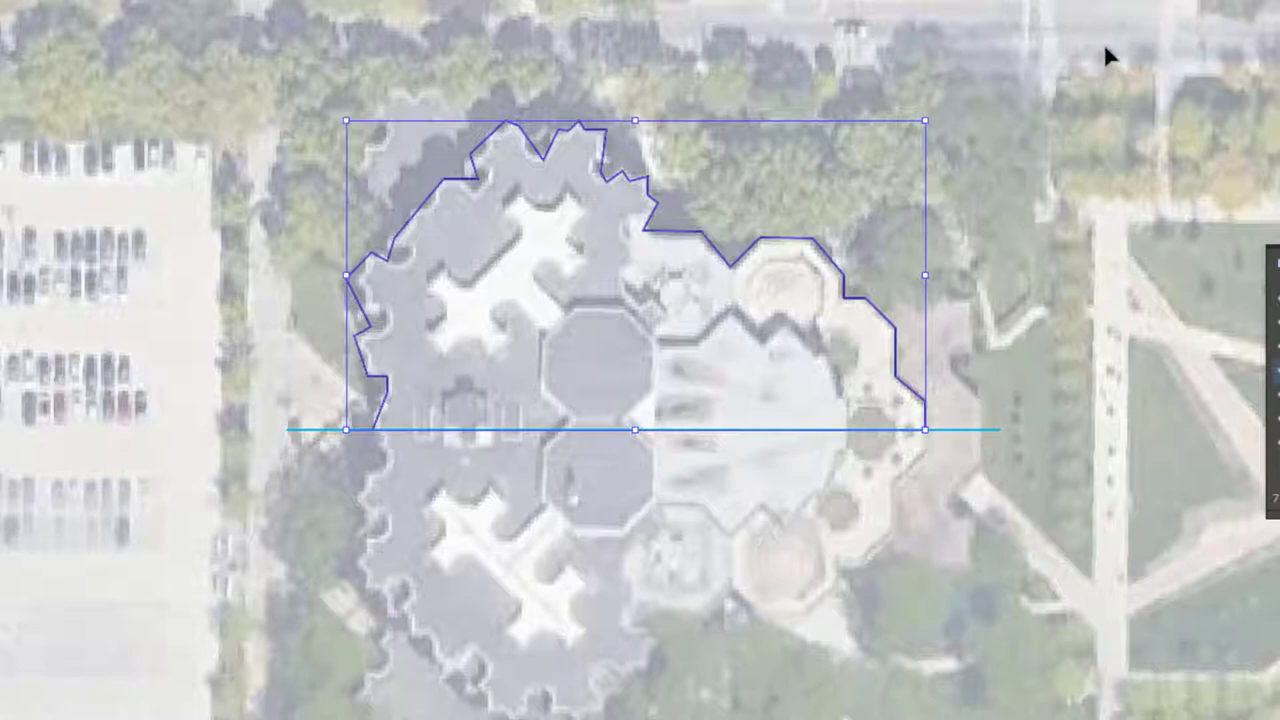
- Reflect a horizontal copy of the top-half outline and drag it below the guide line
left_click(1032, 42)
left_click(755, 262)
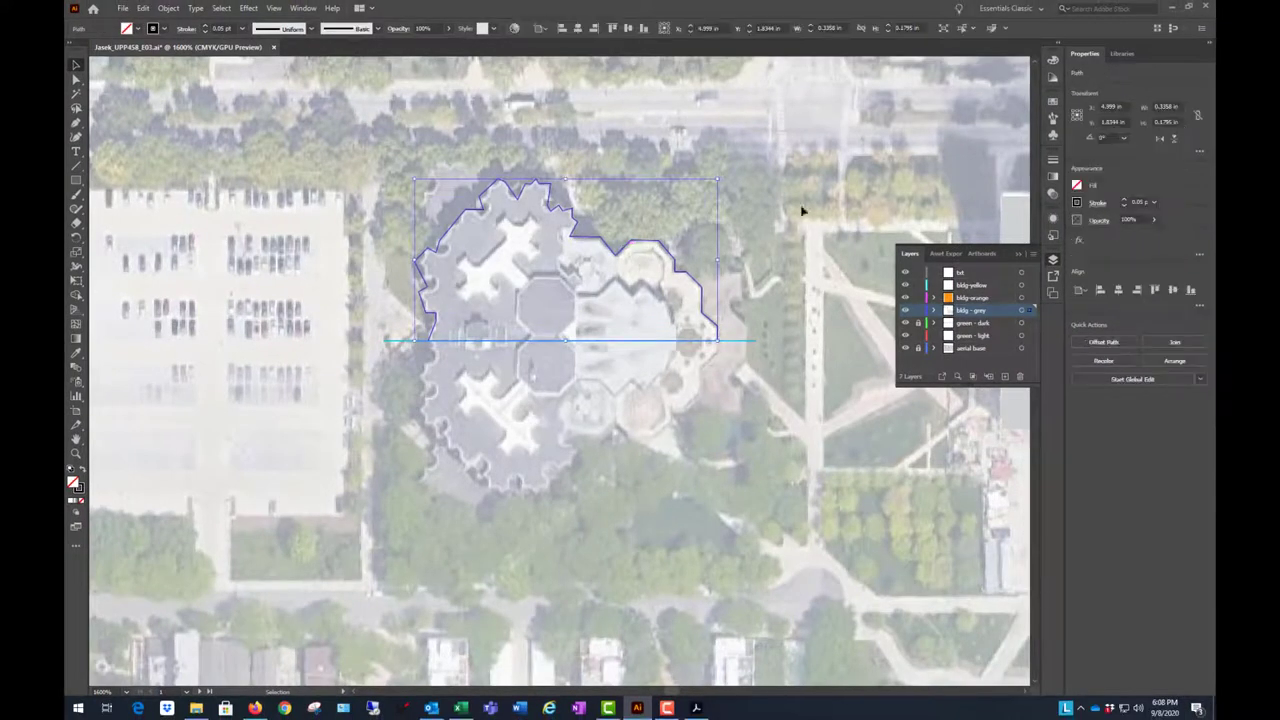
left_click(168, 9)
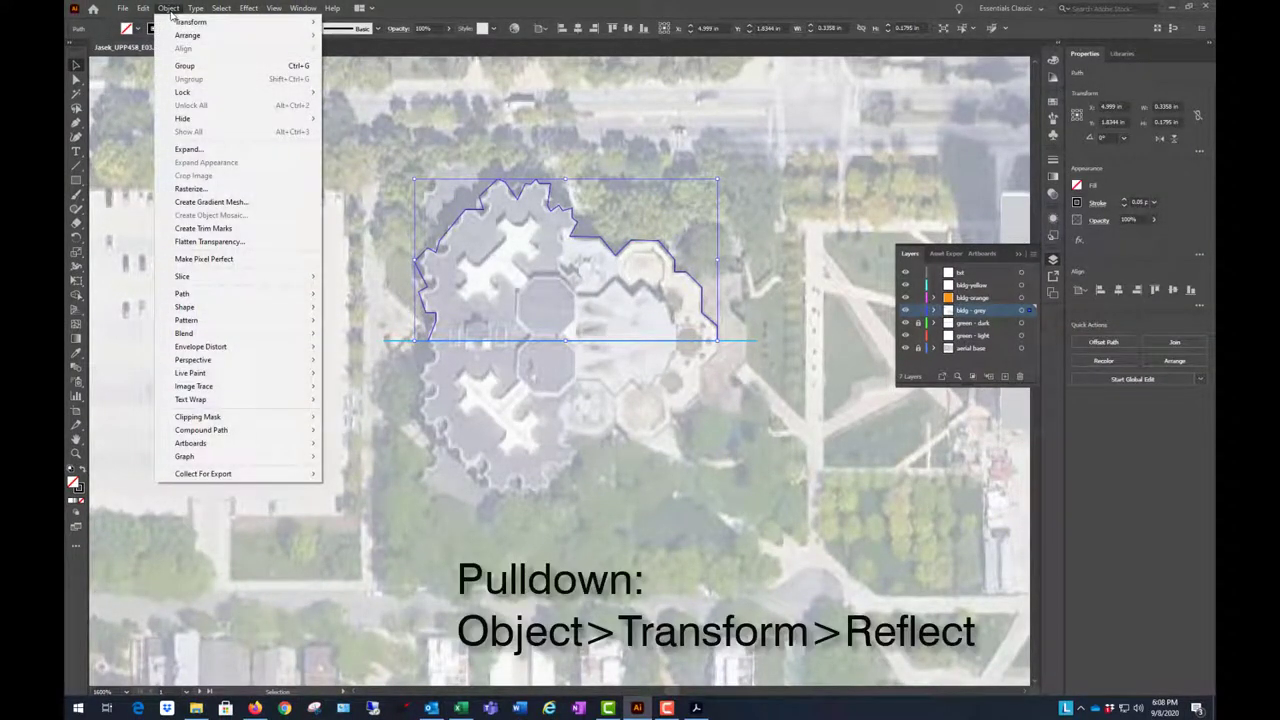
left_click(447, 10)
left_click(332, 8)
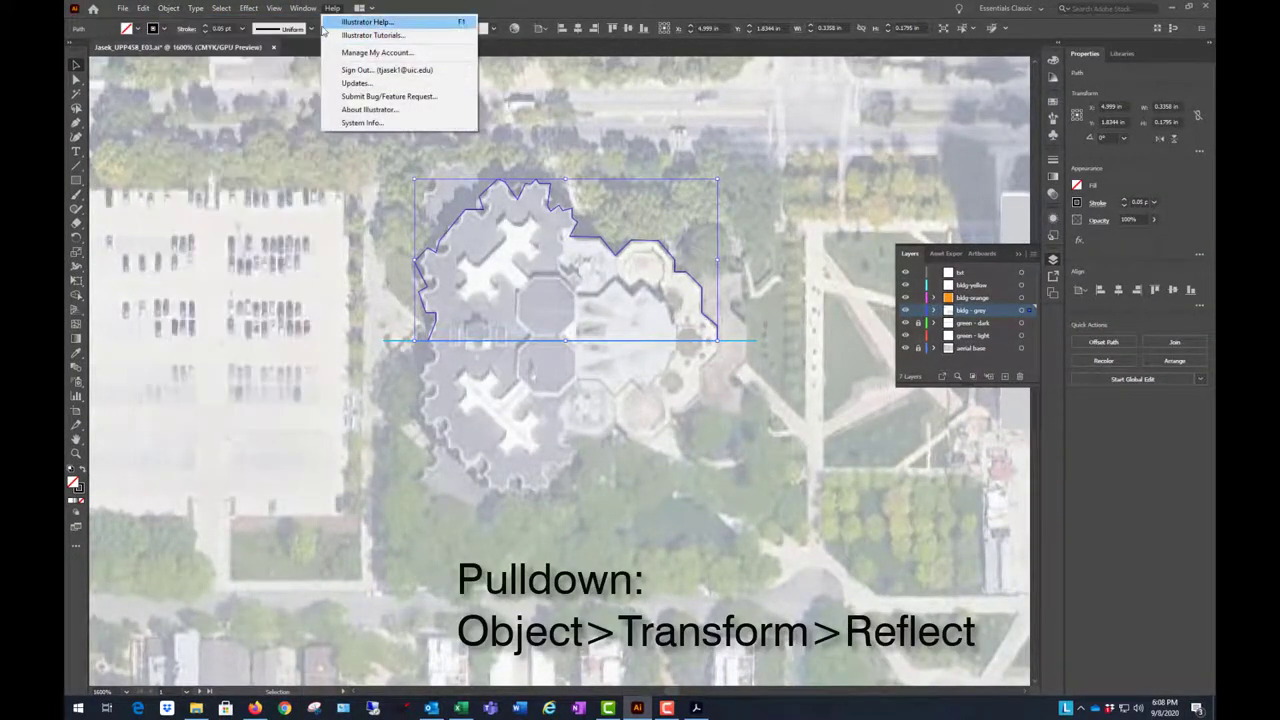
left_click(168, 8)
mouse_move(175, 21)
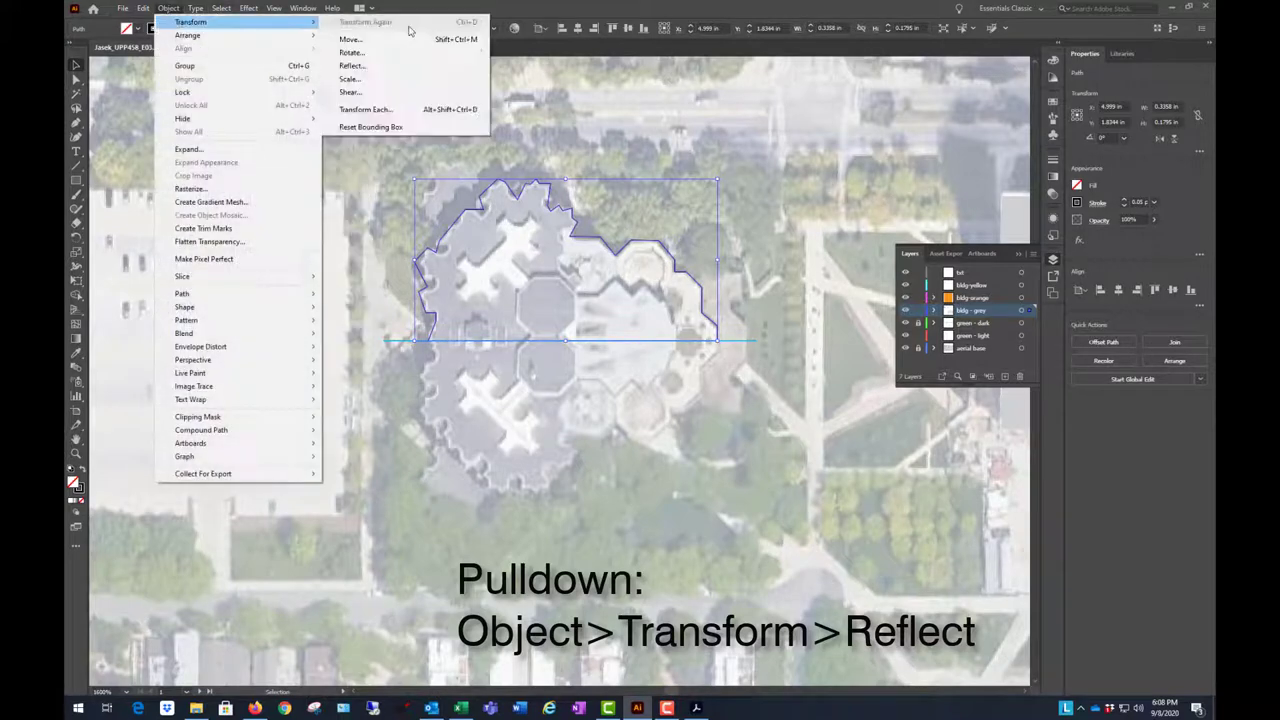
left_click(350, 70)
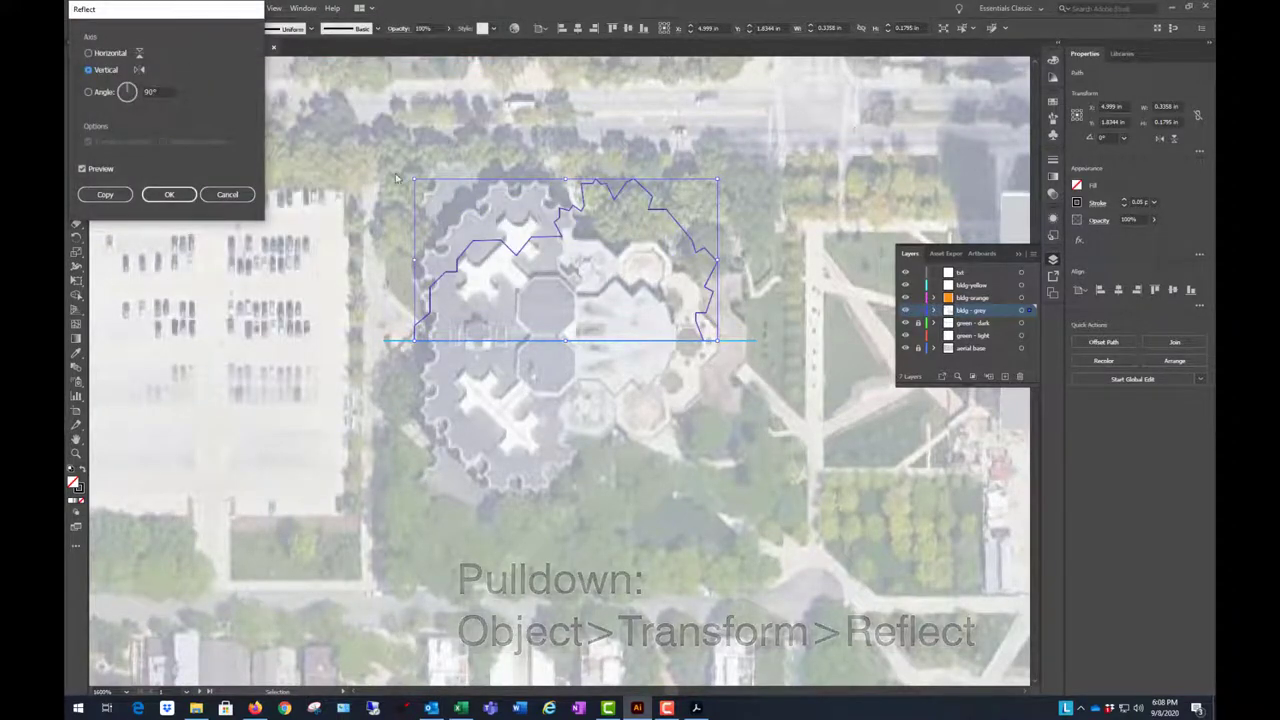
left_click_drag(183, 13, 262, 331)
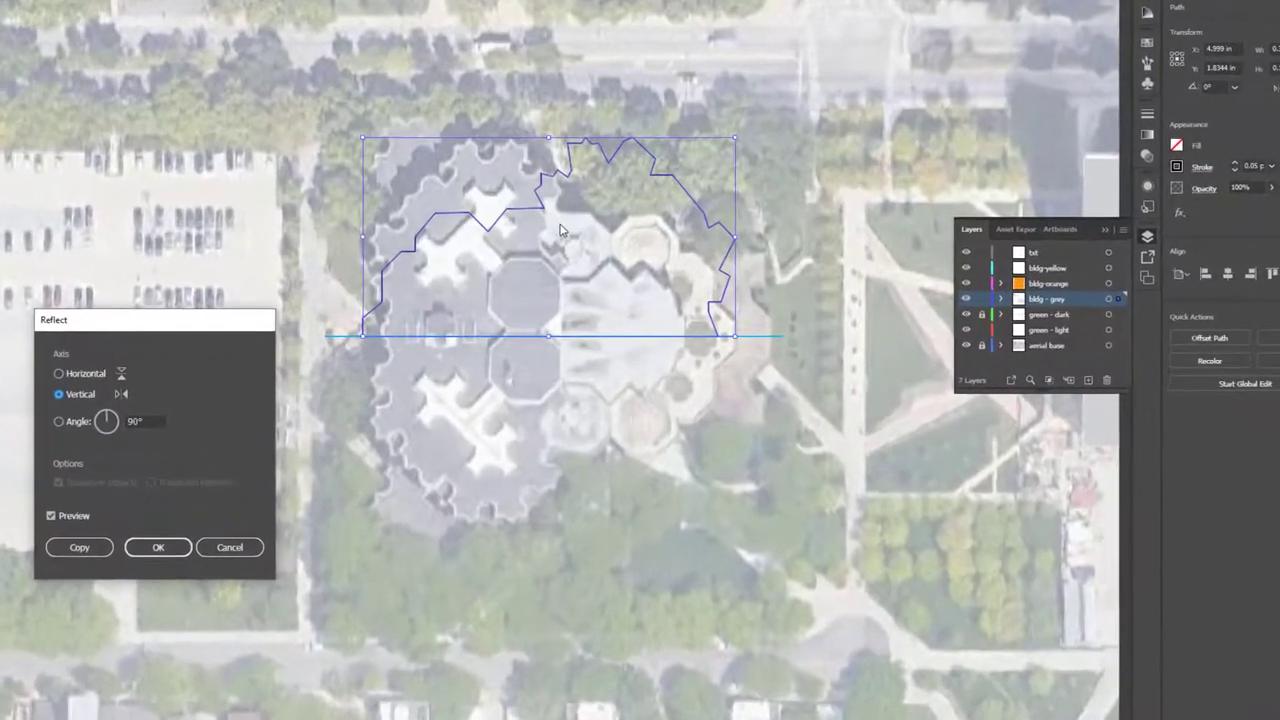
left_click(57, 374)
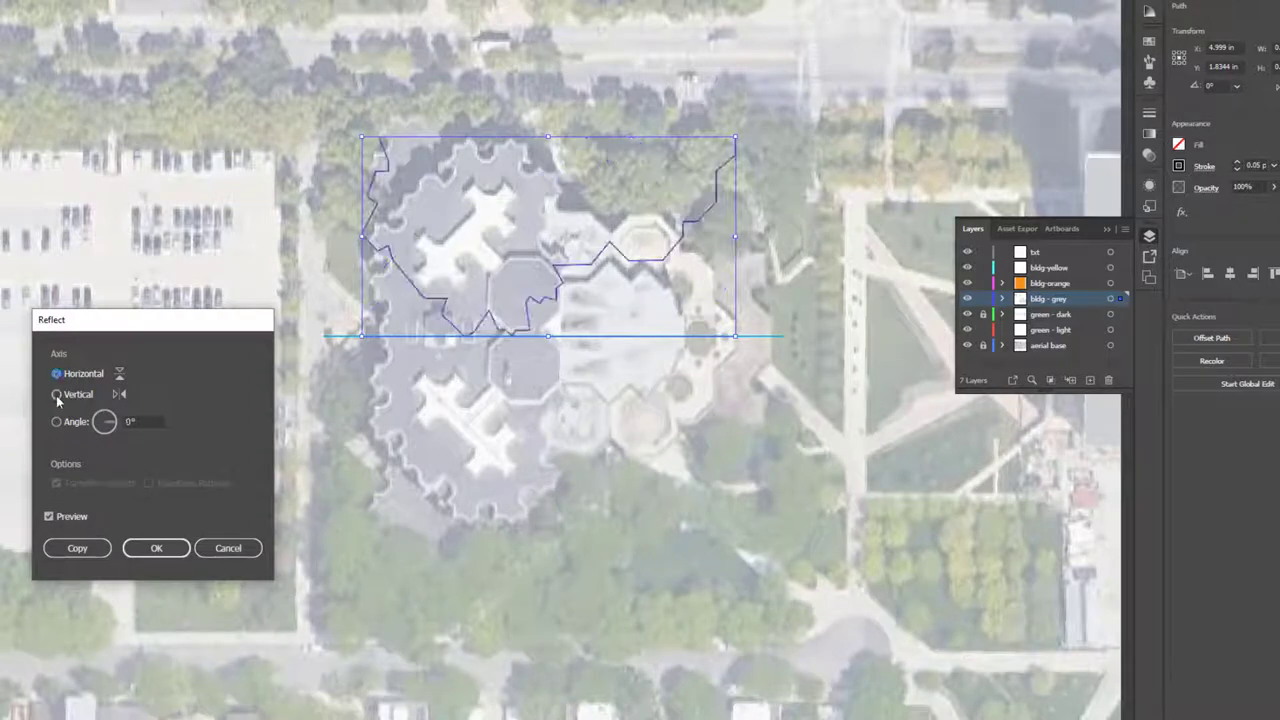
left_click(57, 395)
left_click(57, 374)
left_click(80, 548)
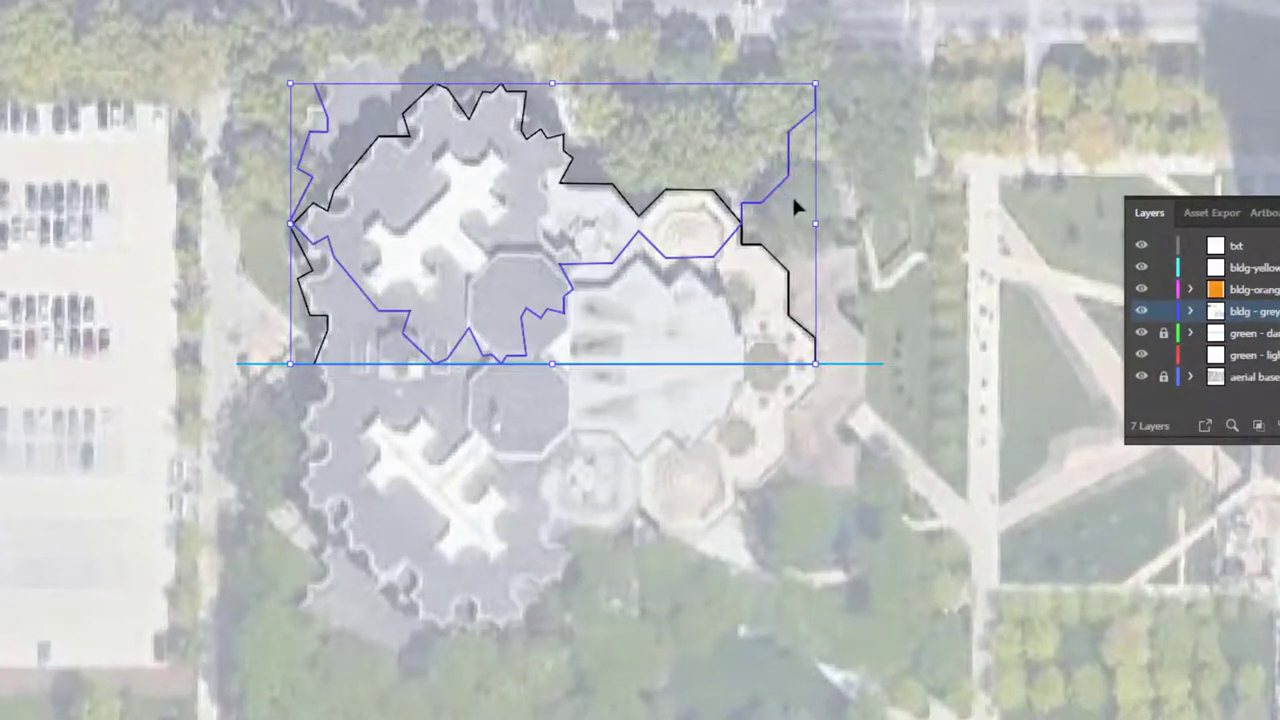
left_click_drag(783, 192, 783, 466)
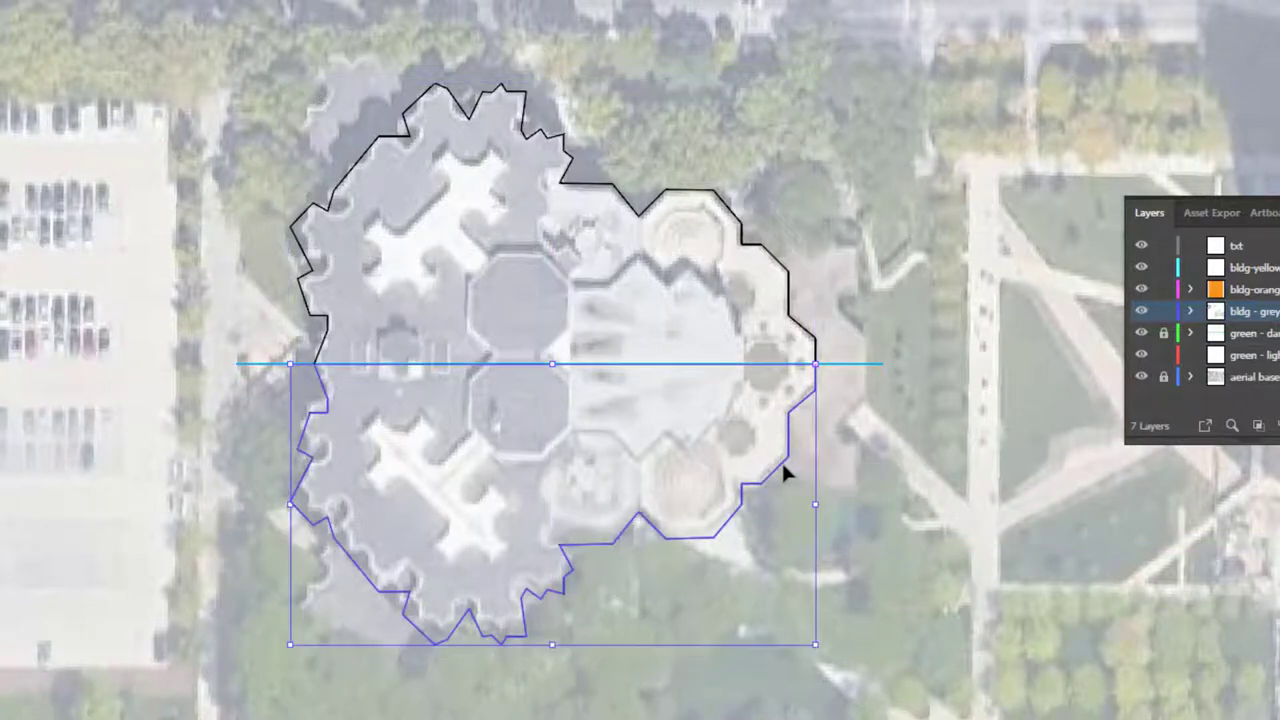
- Deselect everything and hide the aerial base layer, leaving only the black building outline
left_click(960, 445)
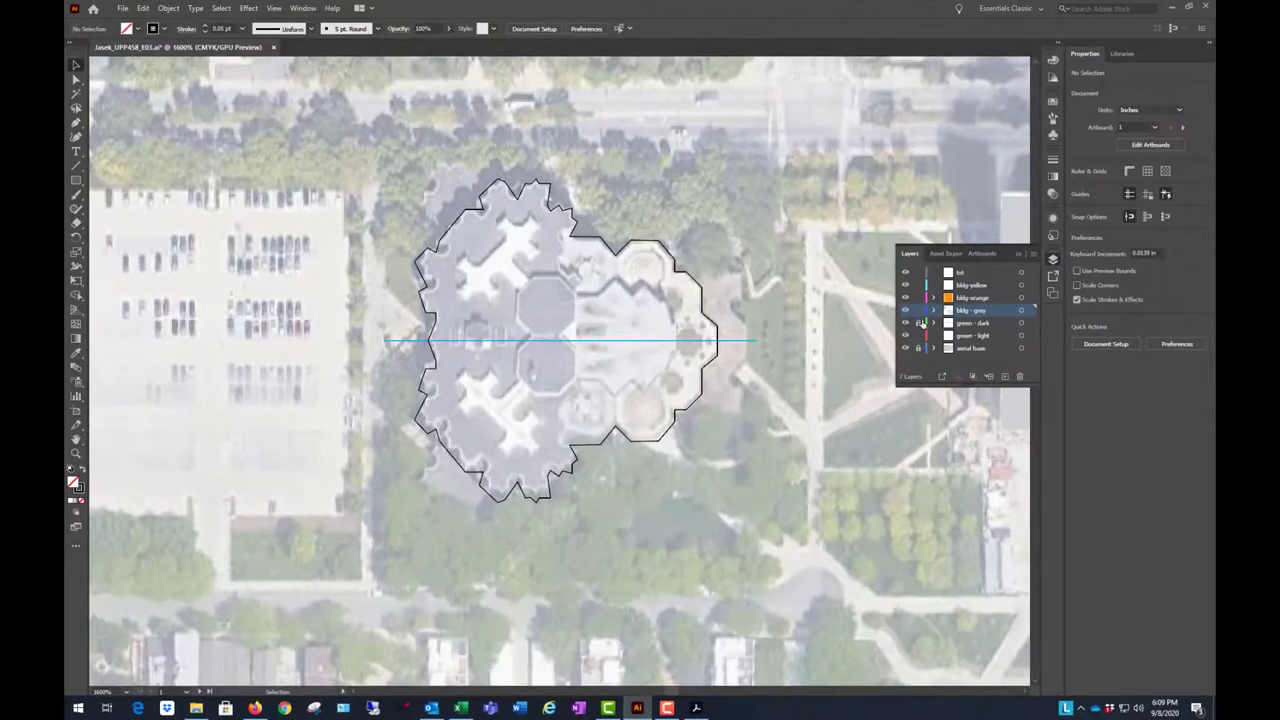
left_click_drag(744, 345, 757, 341)
left_click(810, 224)
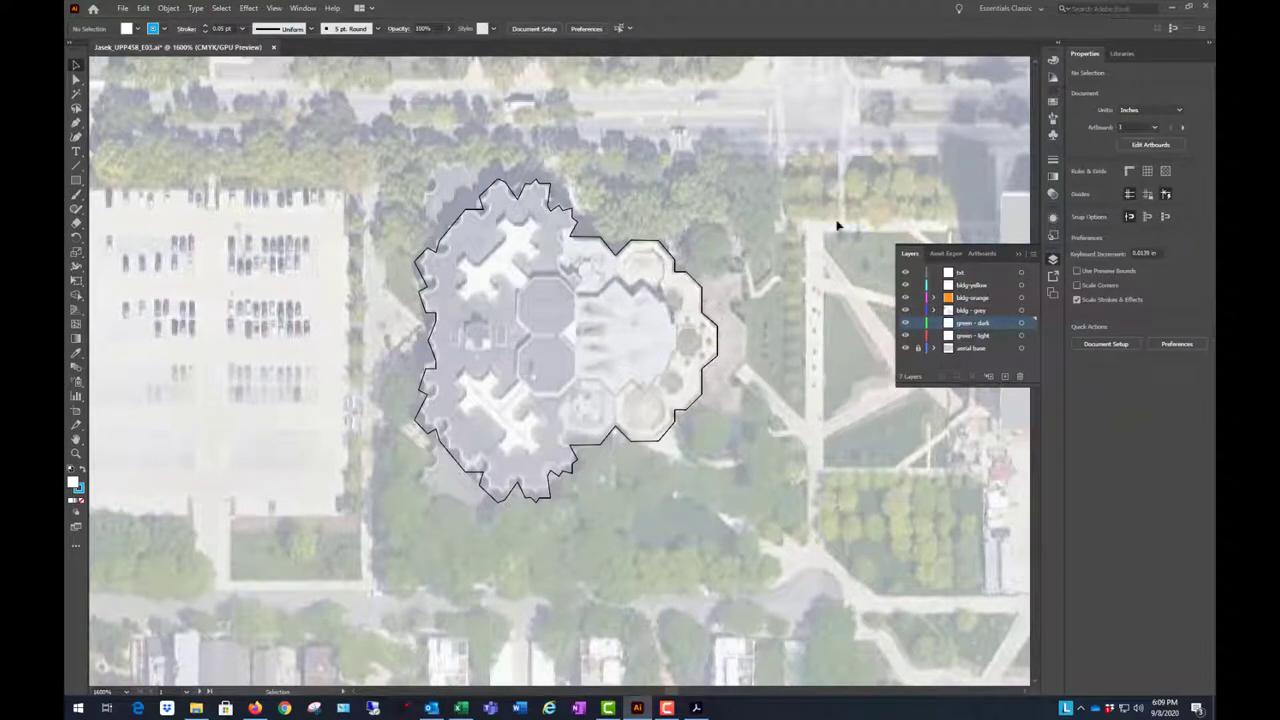
left_click(906, 348)
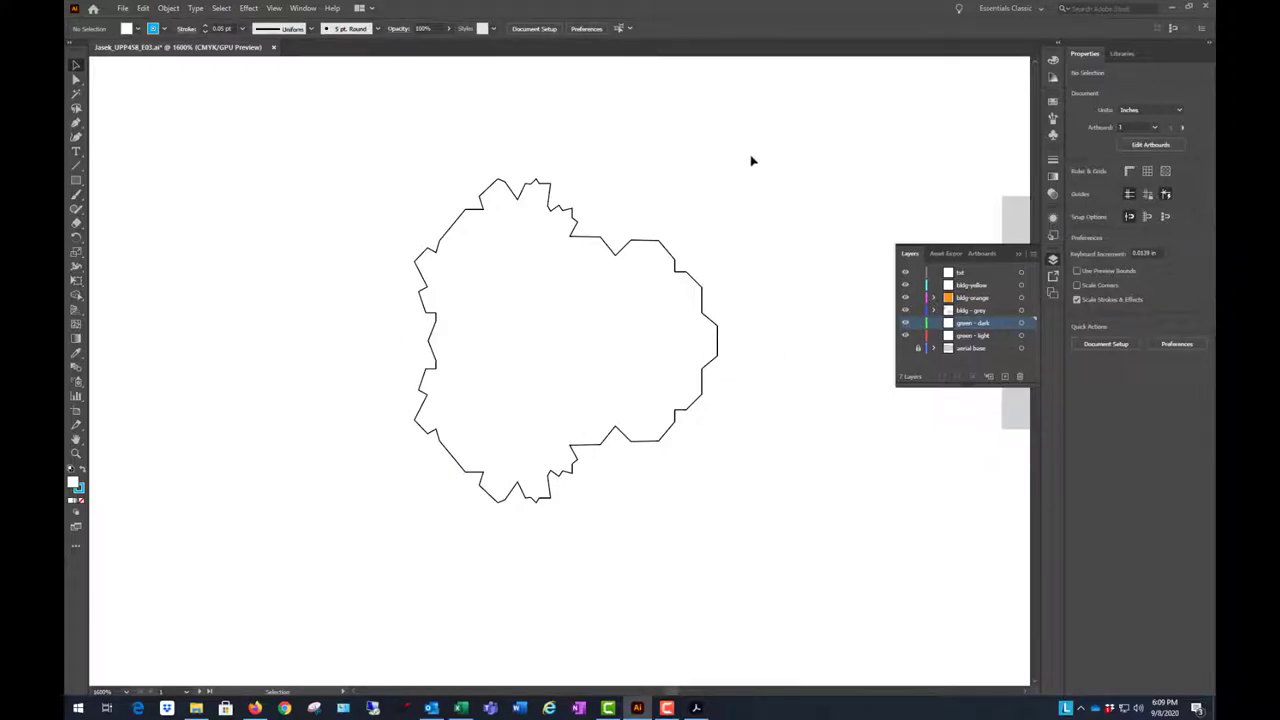
- Marquee-select both outline halves and join them into one closed path with Ctrl+J
left_click(677, 271)
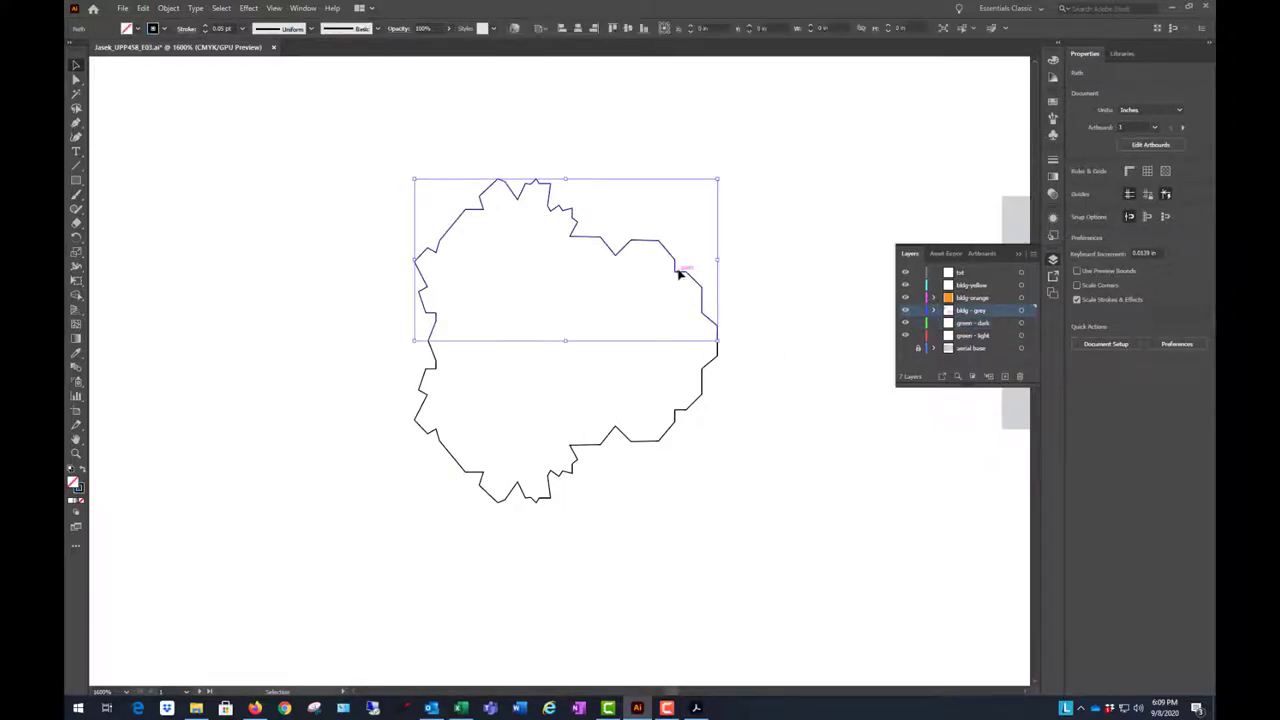
left_click(737, 254)
scroll(385, 316, "down", 3)
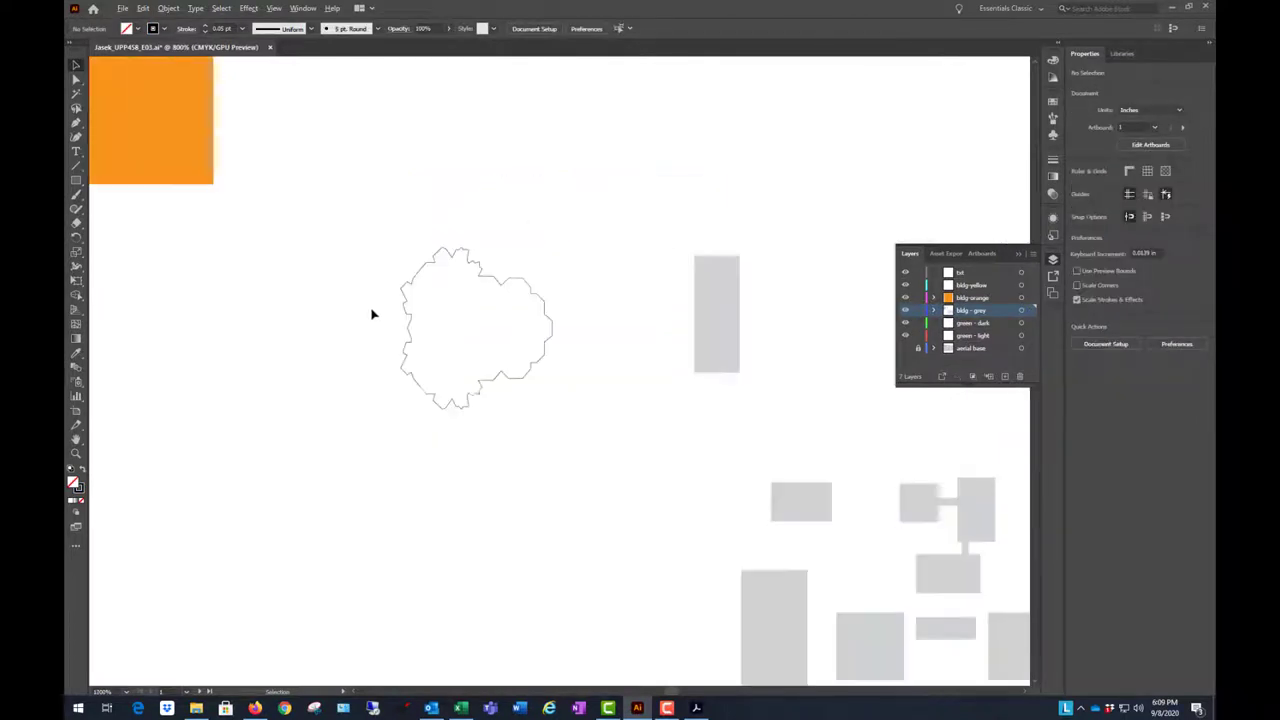
left_click_drag(612, 222, 430, 430)
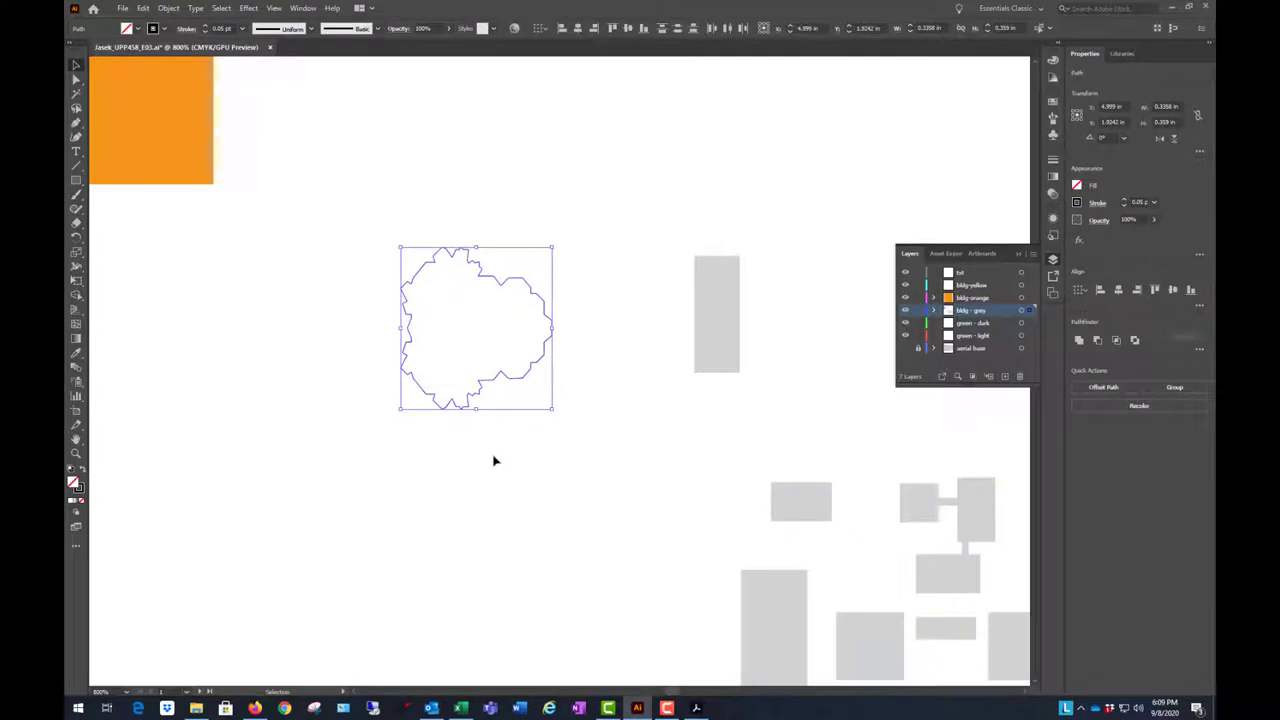
key("ctrl+j")
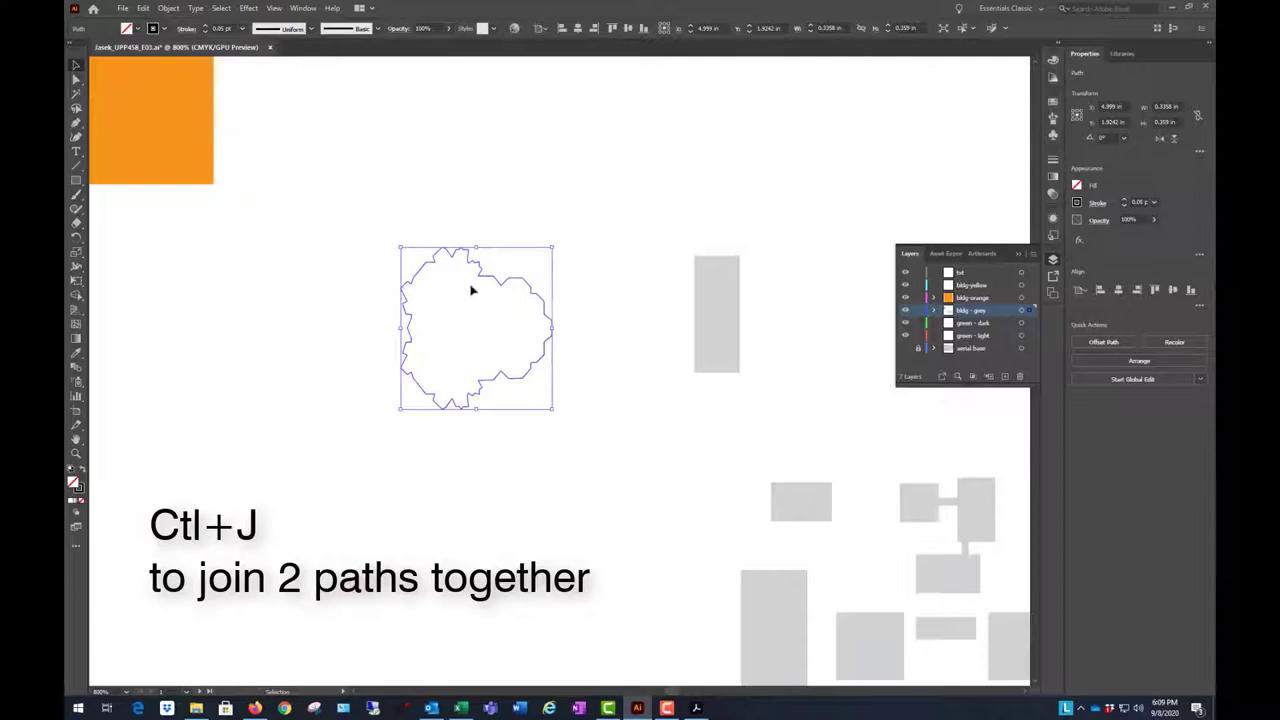
left_click(585, 195)
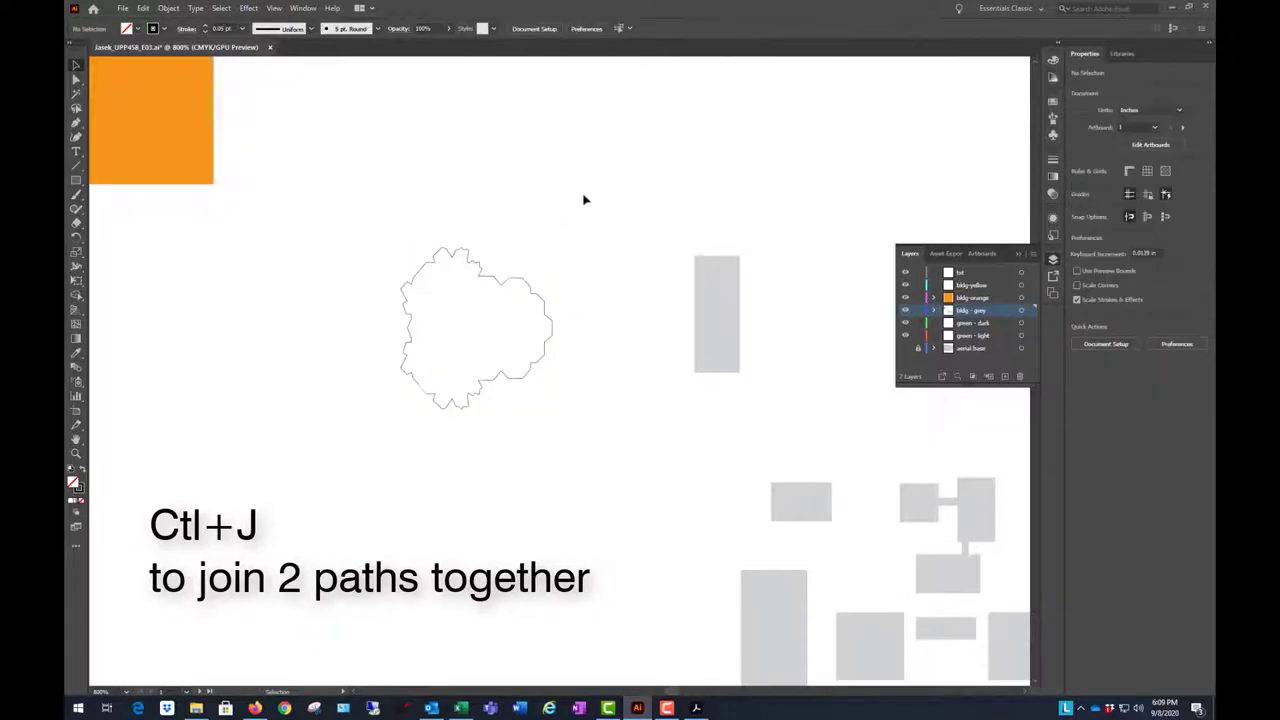
- Eyedrop the light grey fill from another building onto the joined shape
left_click(517, 283)
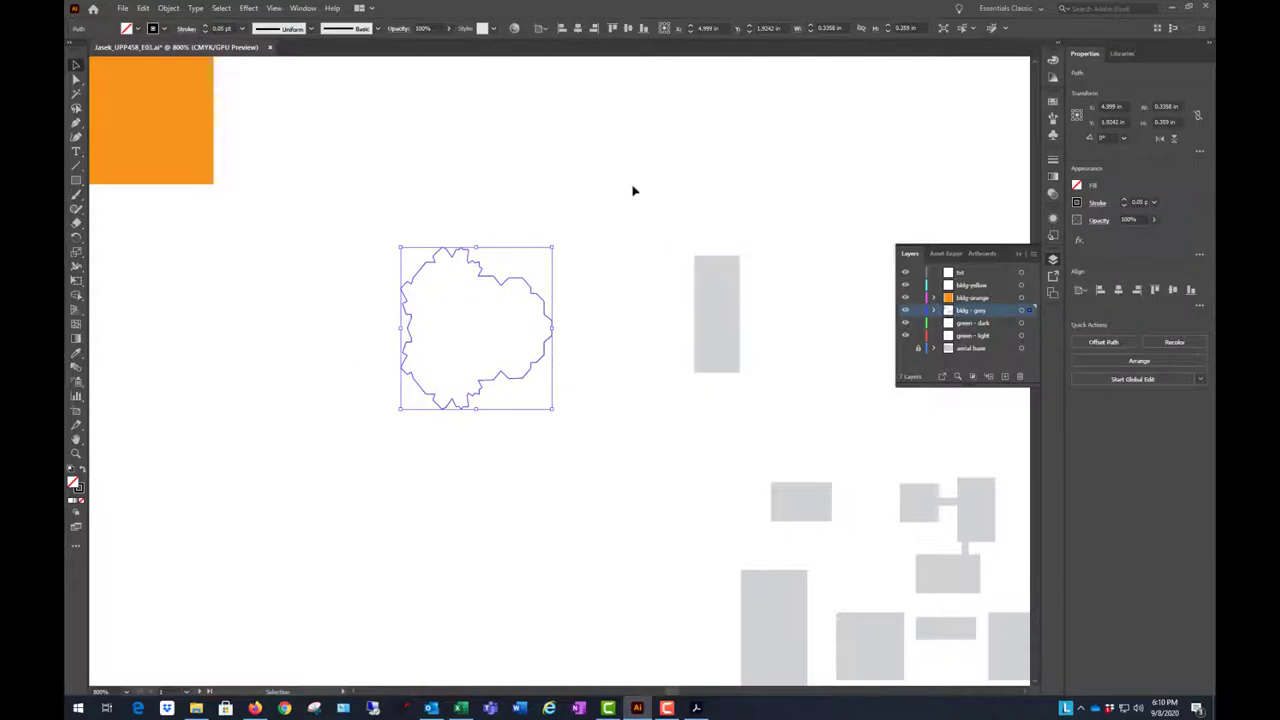
left_click(78, 356)
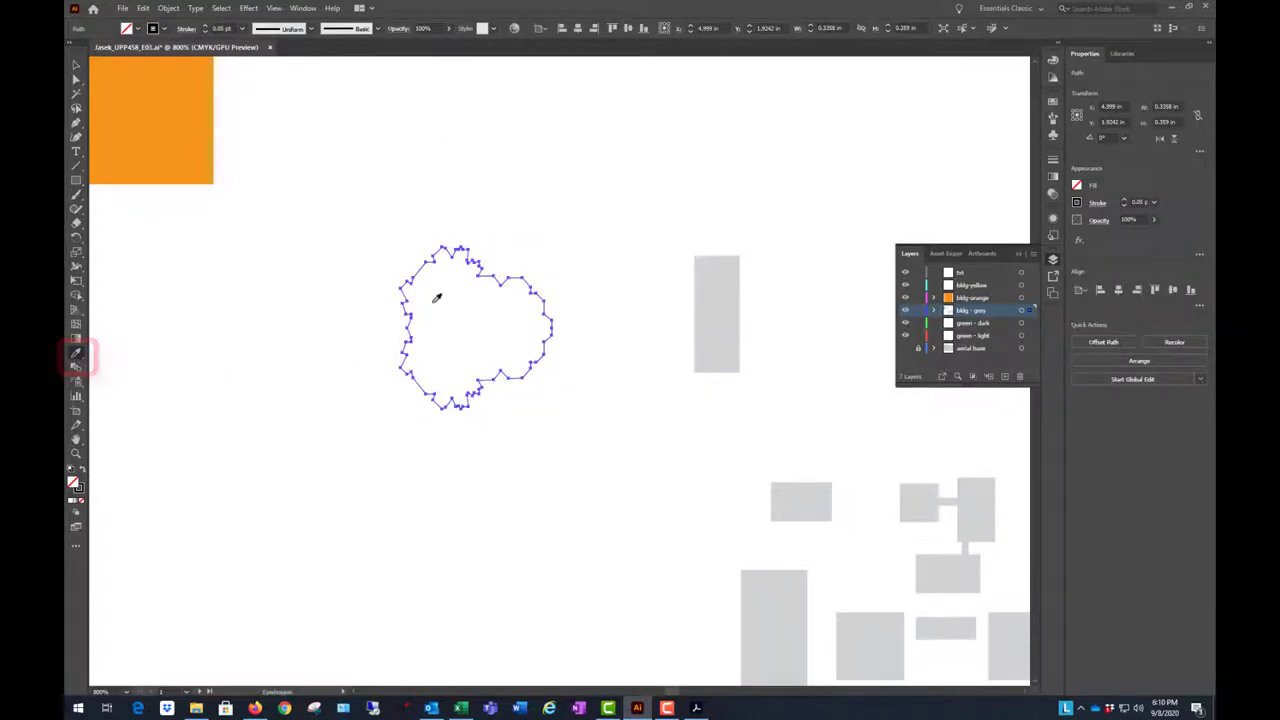
left_click(191, 125)
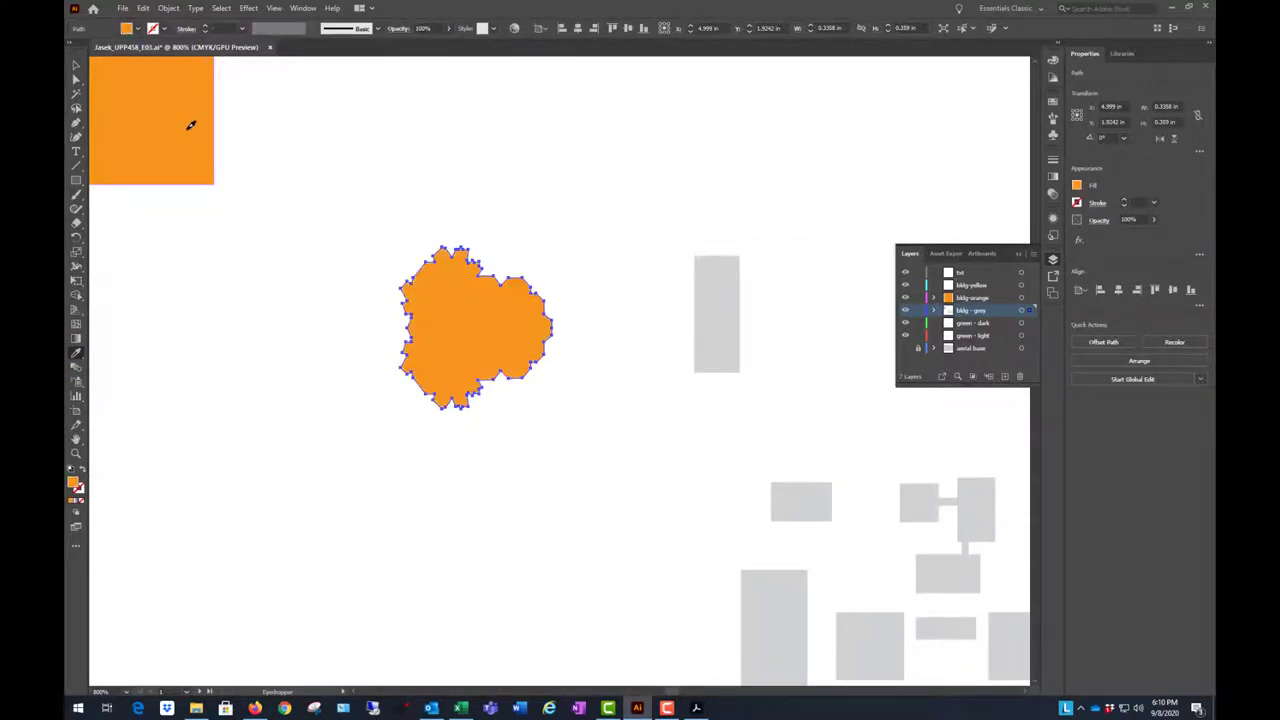
left_click(724, 301)
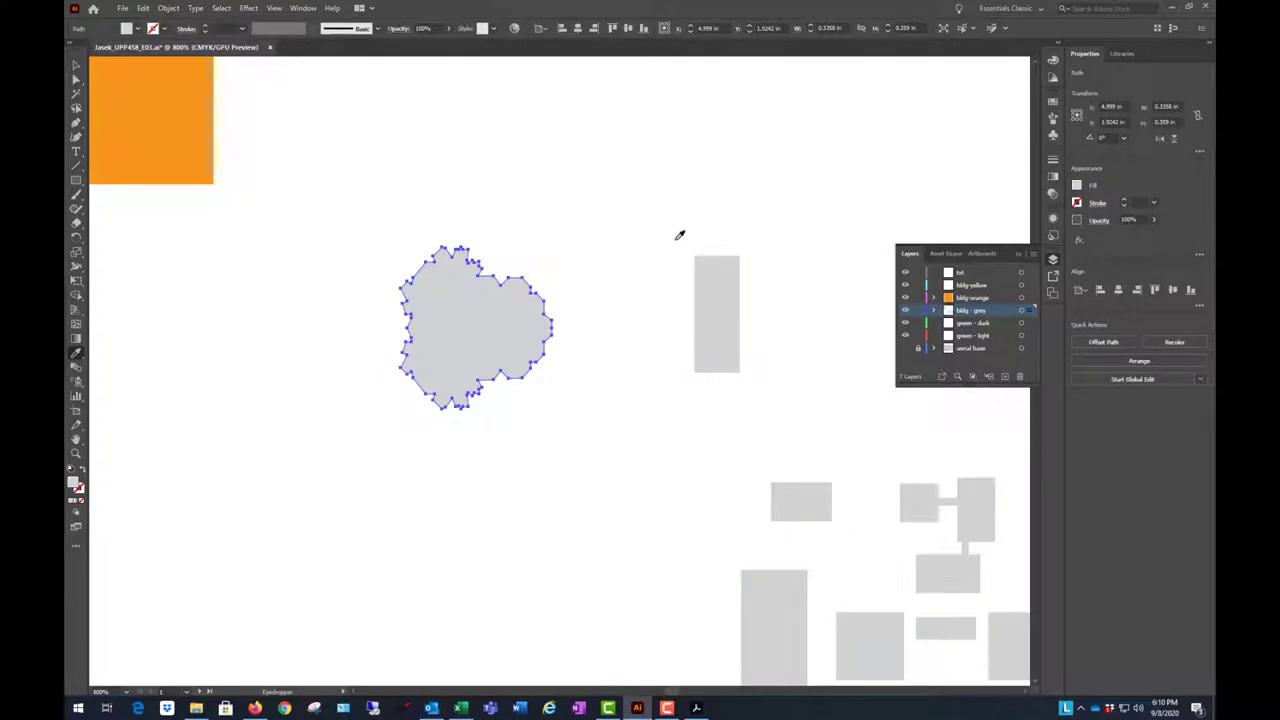
left_click(77, 67)
- Deselect the cloud path and make the aerial base layer visible again
left_click(634, 169)
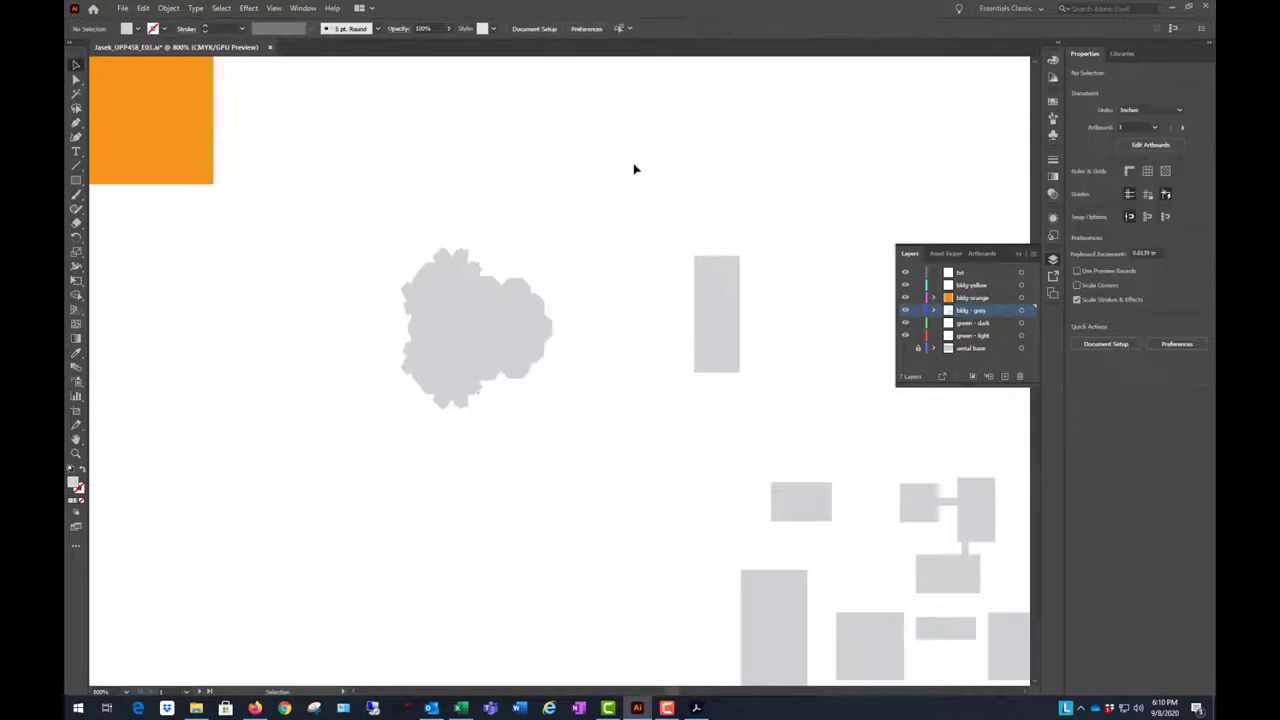
scroll(579, 229, "down", 1)
scroll(535, 381, "down", 1)
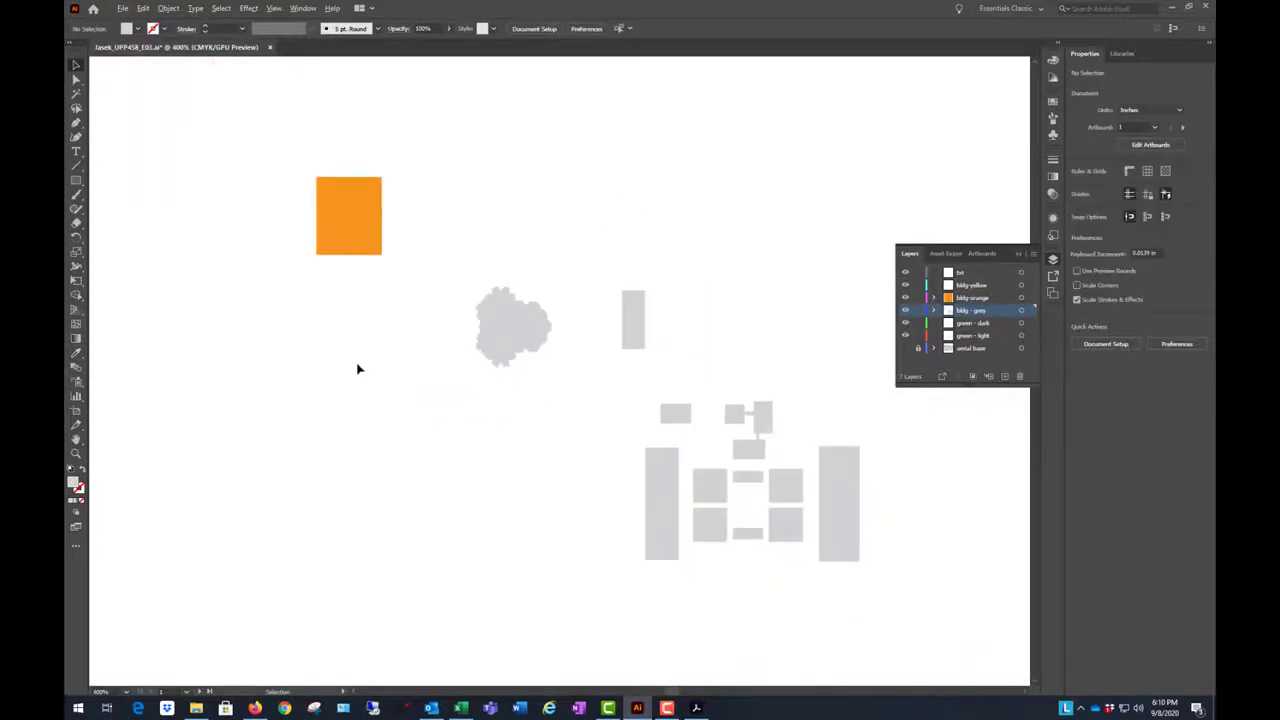
scroll(360, 368, "down", 1)
scroll(550, 408, "down", 2)
scroll(535, 393, "up", 2)
scroll(535, 393, "up", 1)
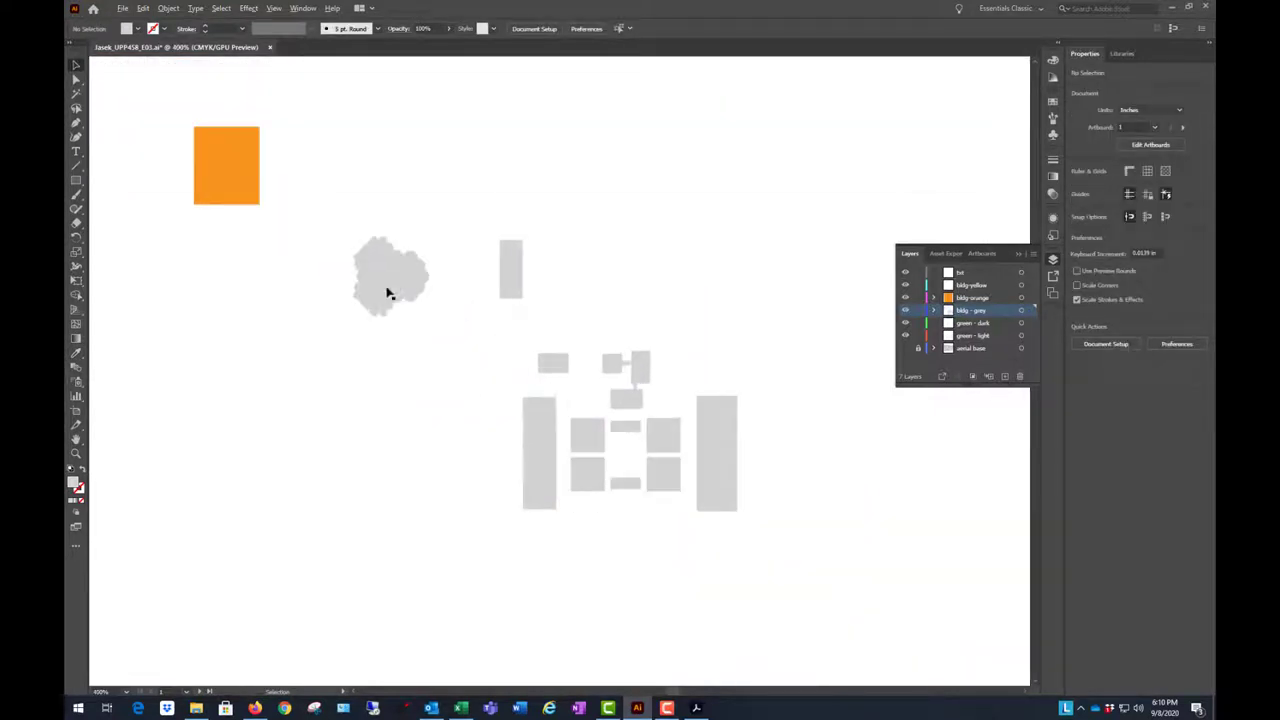
left_click(905, 348)
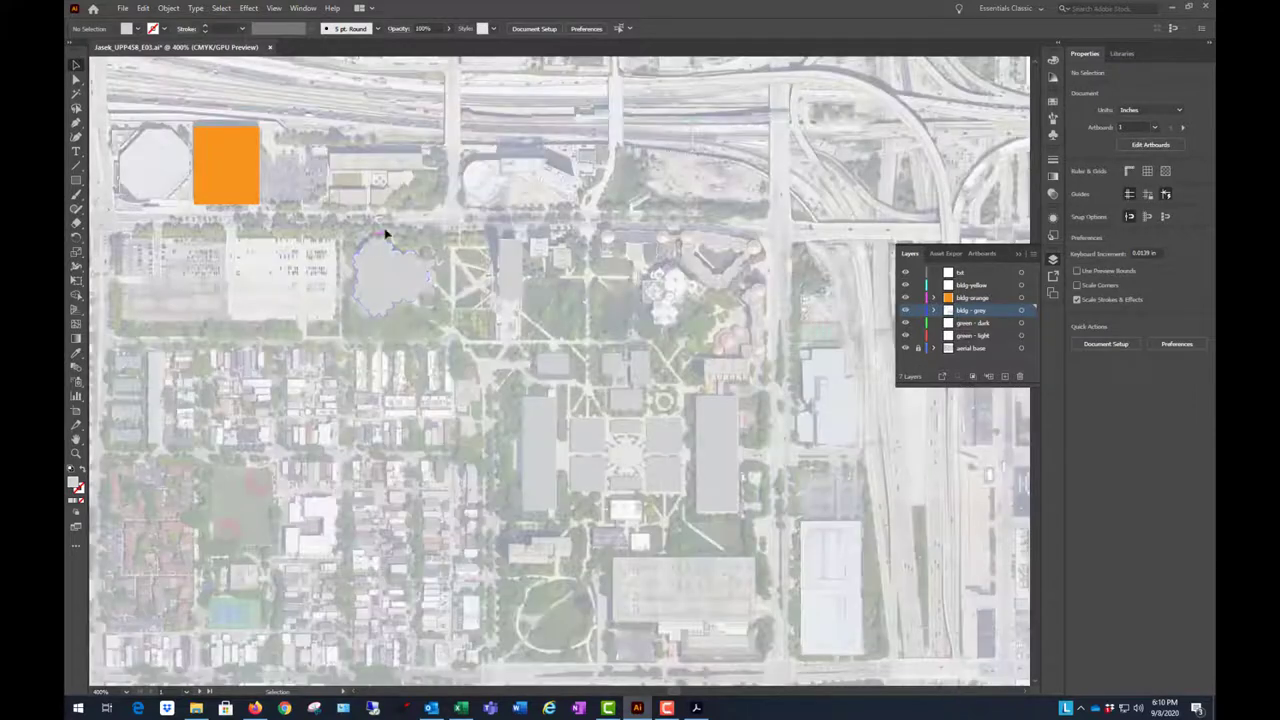
- Zoom in on the square courtyard building beside the baseball field
scroll(383, 240, "up", 4)
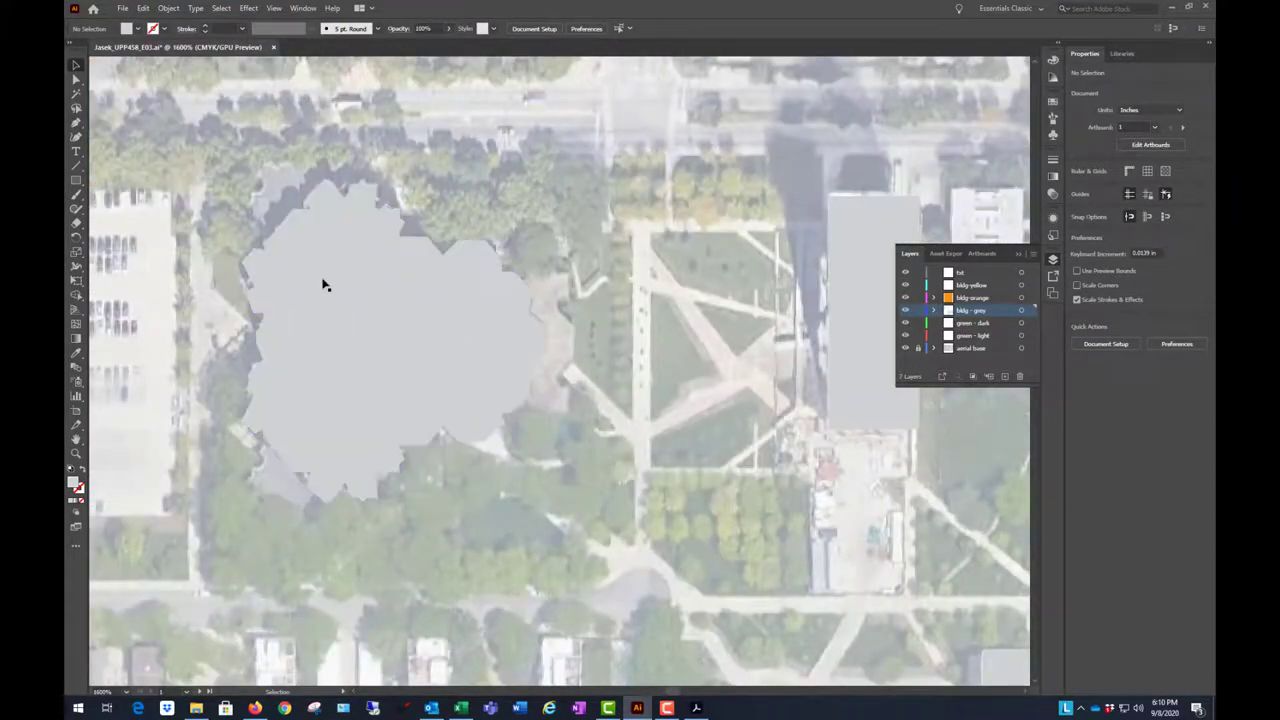
scroll(420, 303, "down", 1)
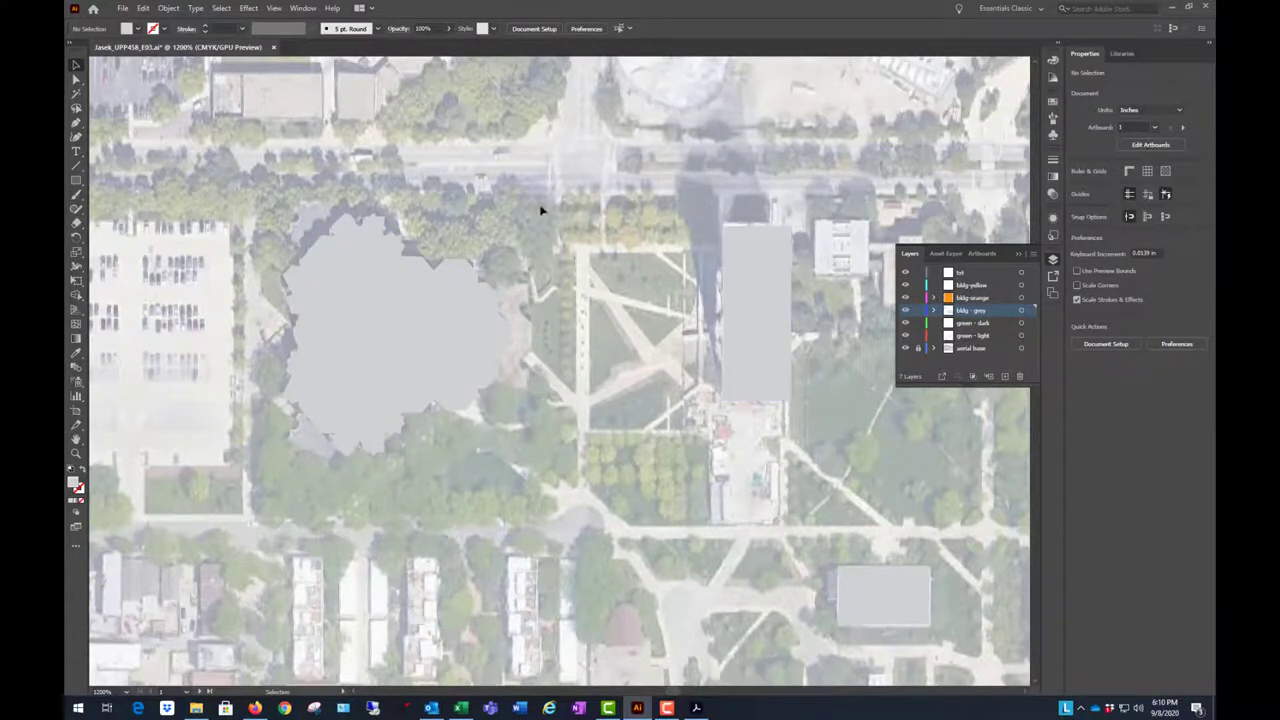
scroll(540, 210, "down", 4)
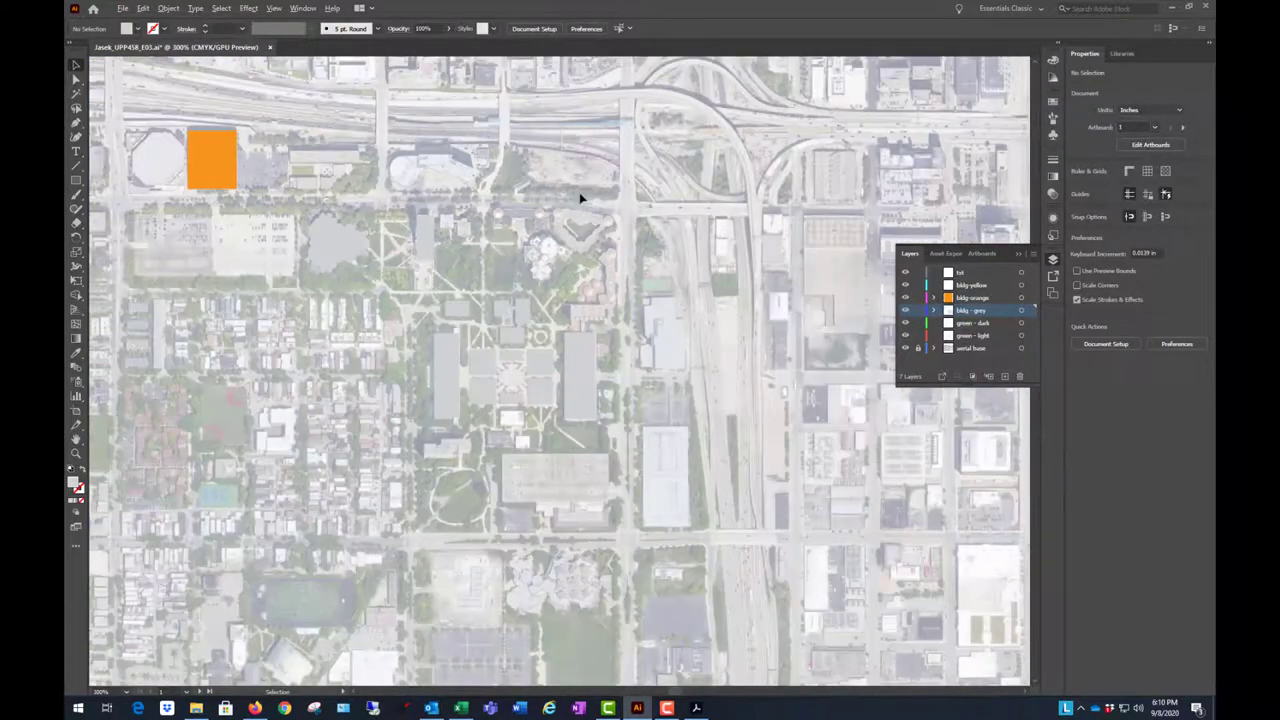
scroll(603, 240, "down", 10)
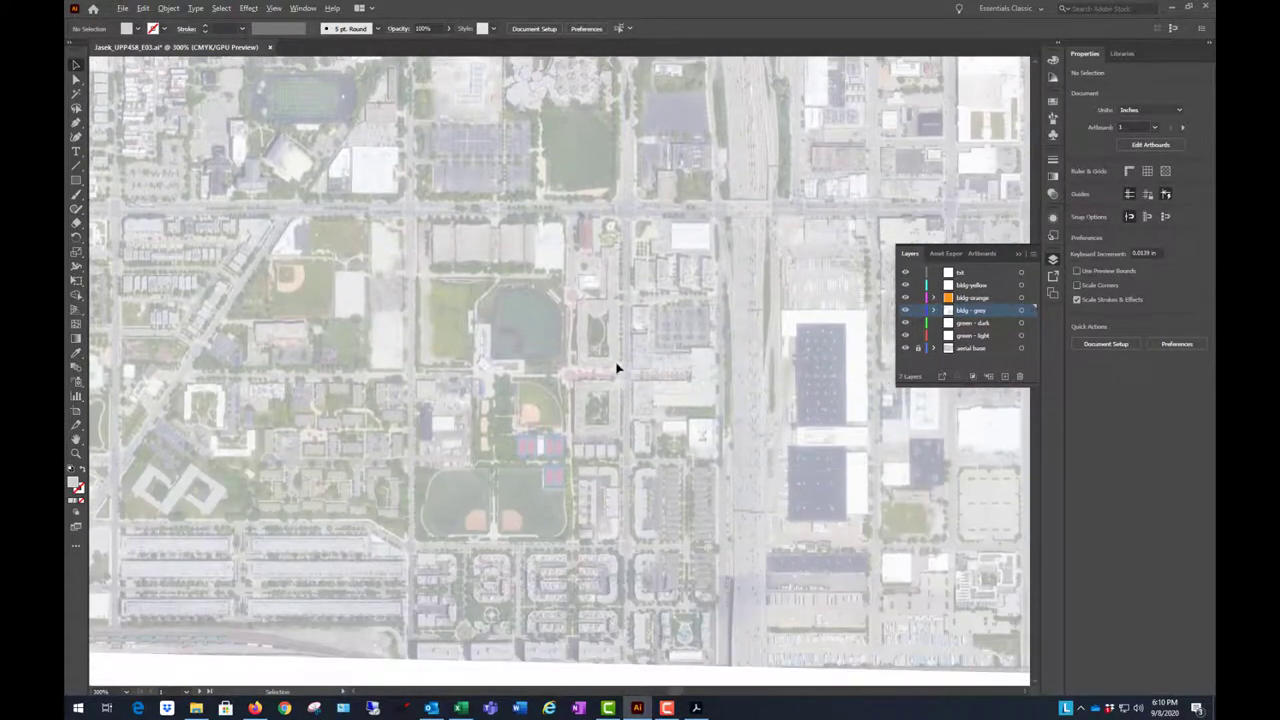
scroll(594, 512, "up", 5)
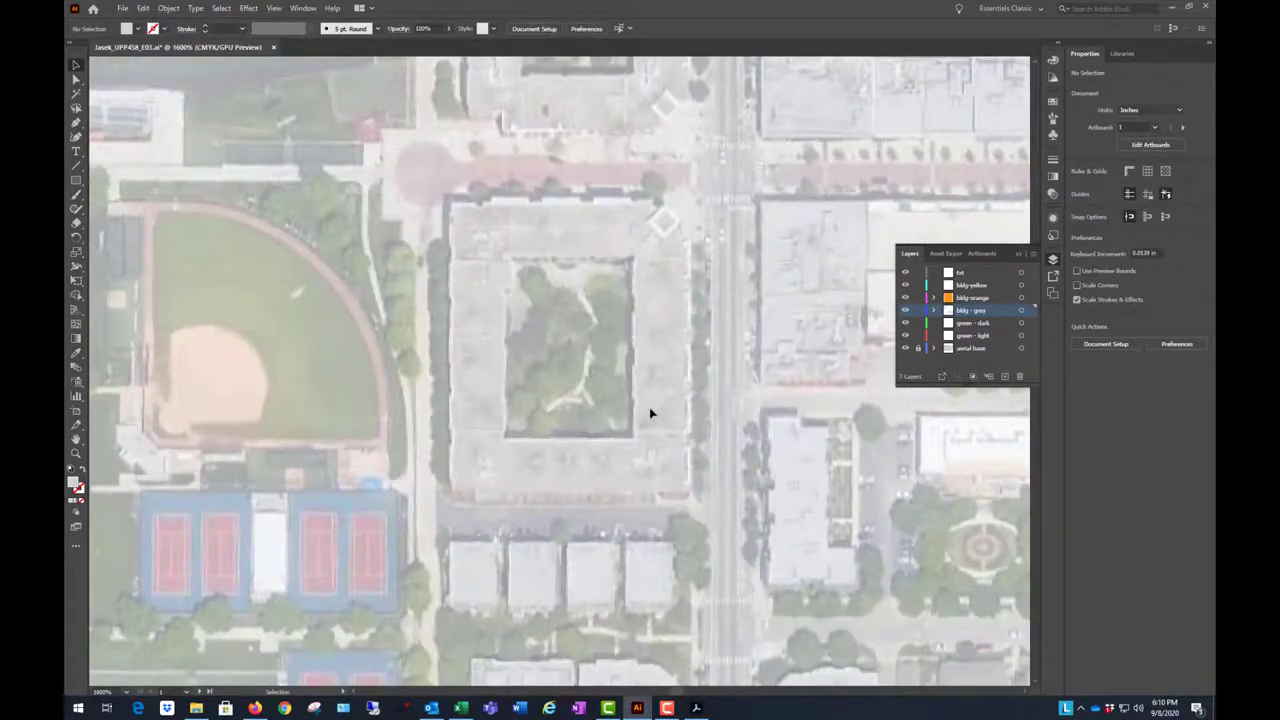
scroll(650, 413, "down", 1)
scroll(586, 311, "up", 1)
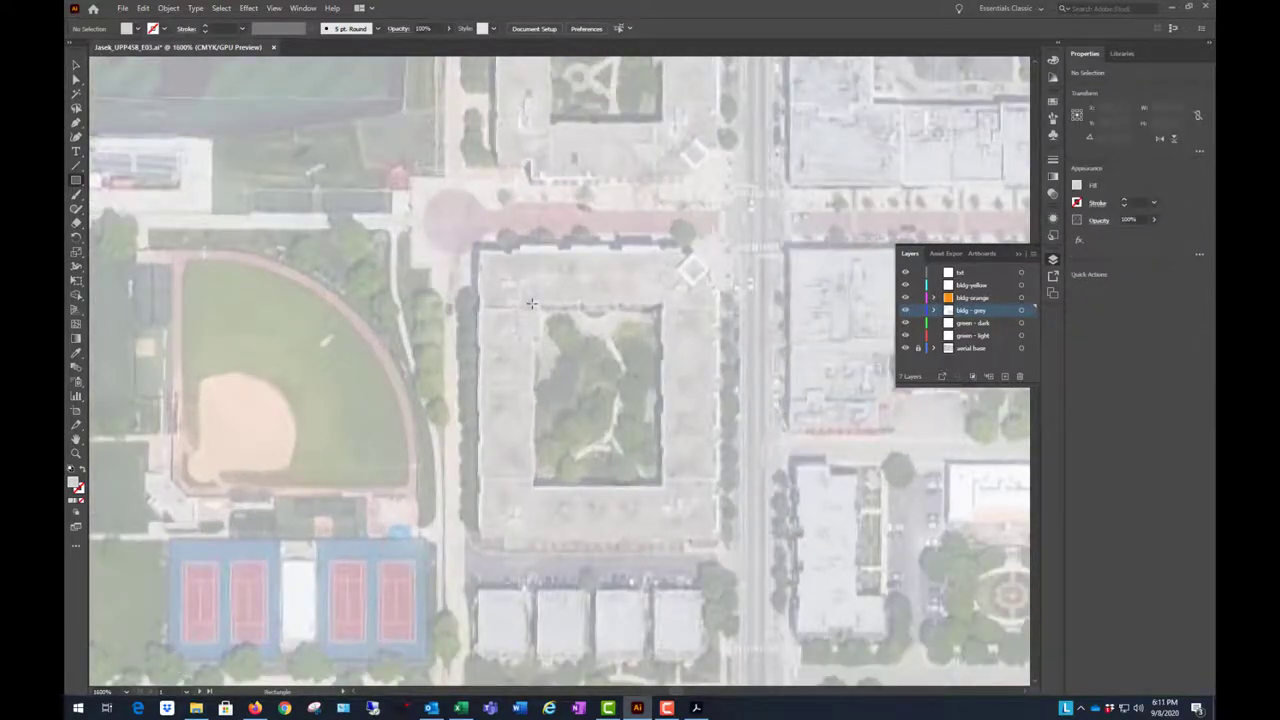
- Draw inner and outer rectangles over the courtyard building and combine them into a compound path
mouse_move(531, 303)
left_mouse_down()
mouse_move(604, 358)
mouse_move(638, 458)
mouse_move(665, 487)
left_mouse_up()
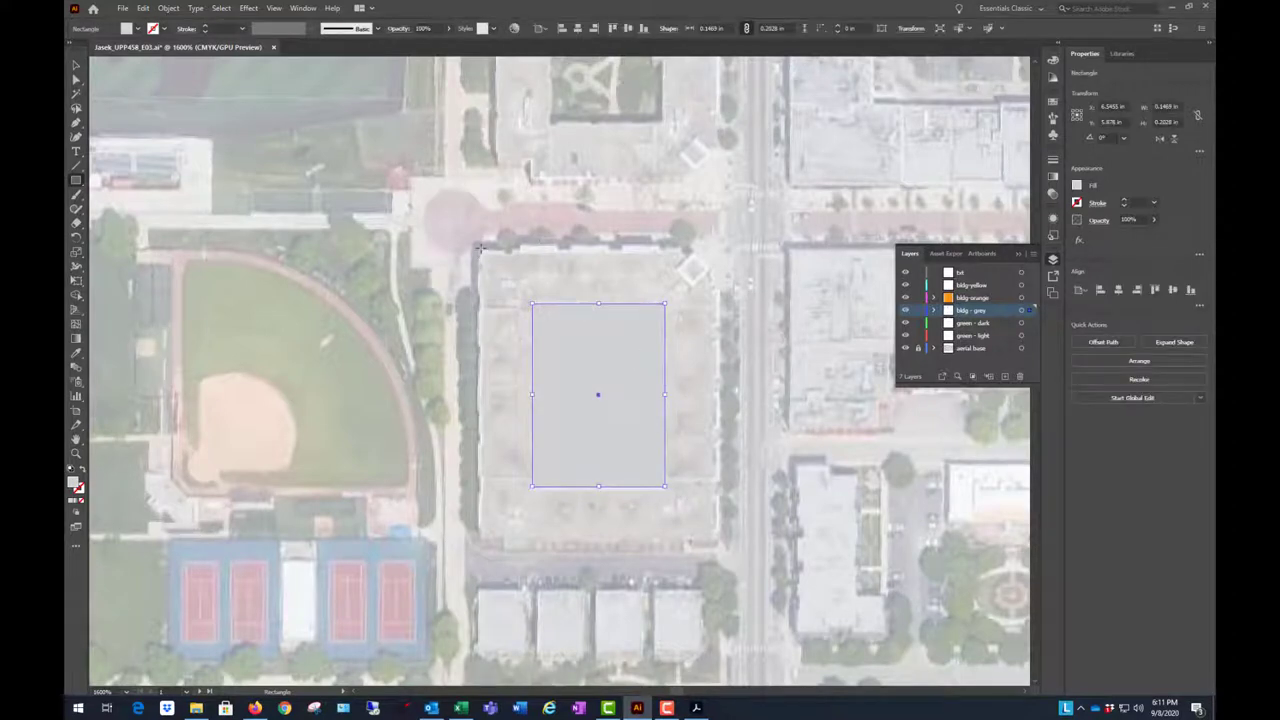
left_click_drag(480, 247, 714, 543)
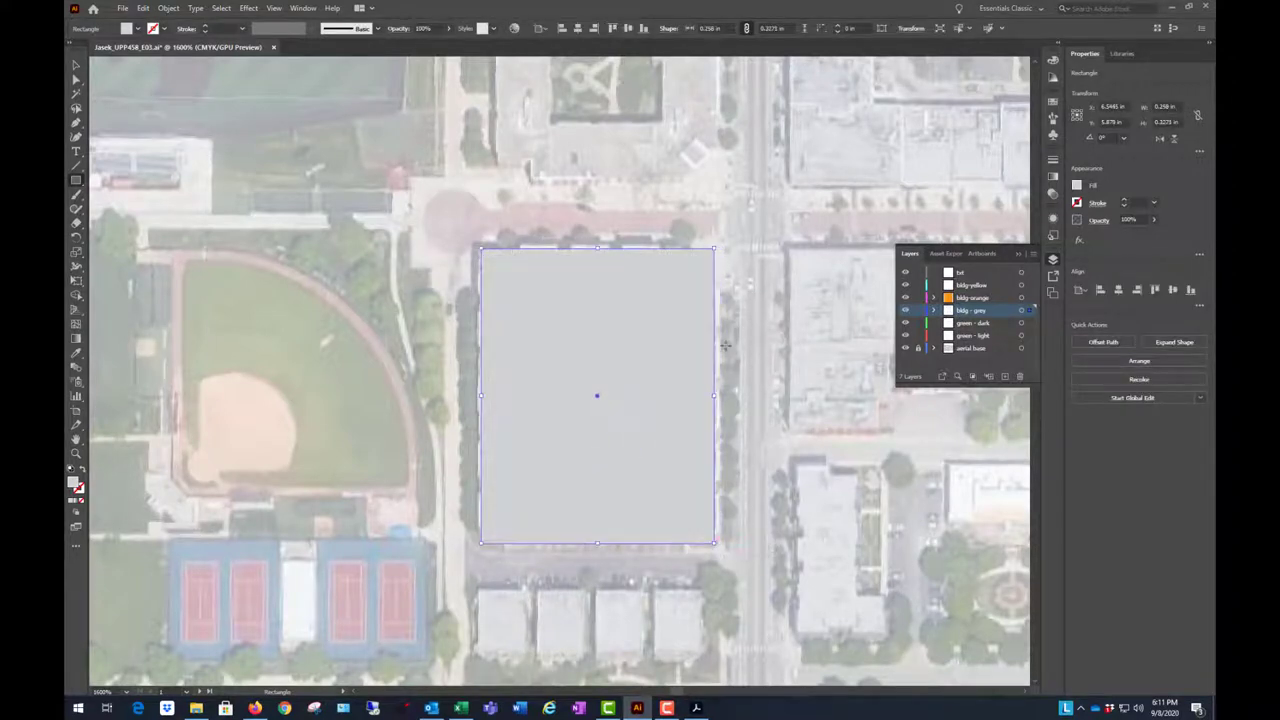
left_click(75, 66)
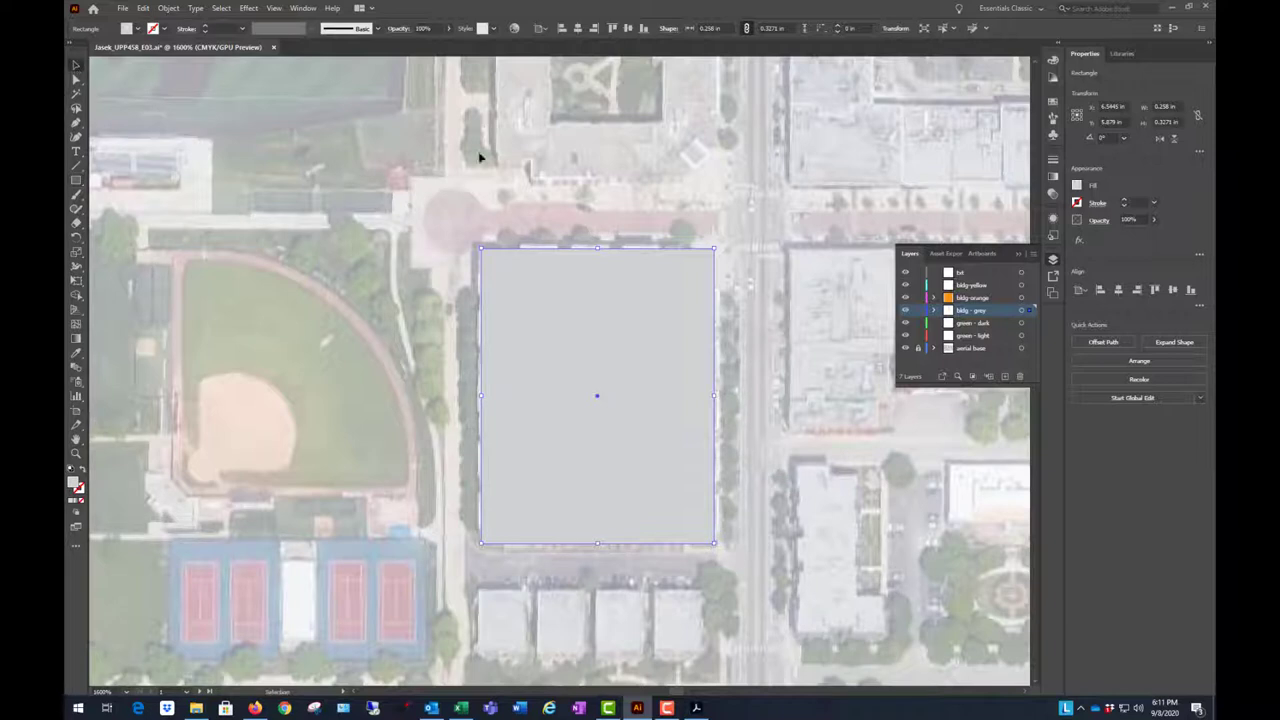
left_click(676, 210)
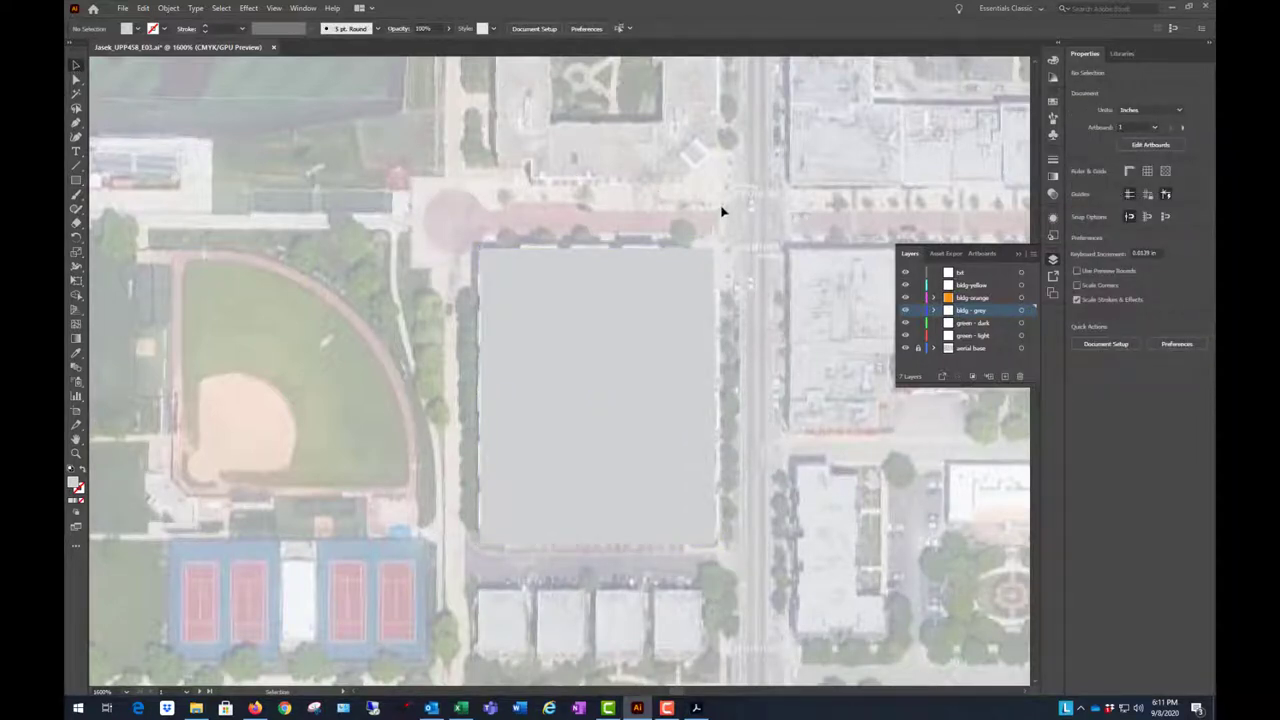
left_click(554, 476)
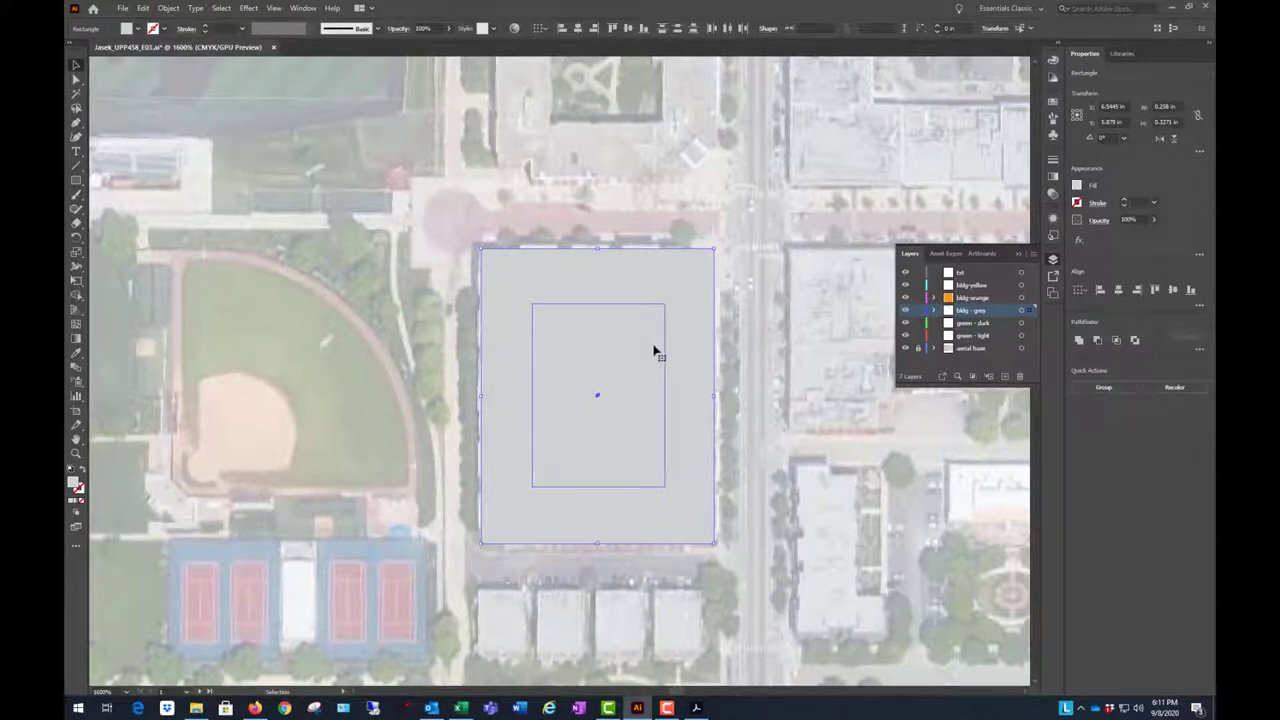
right_click(650, 271)
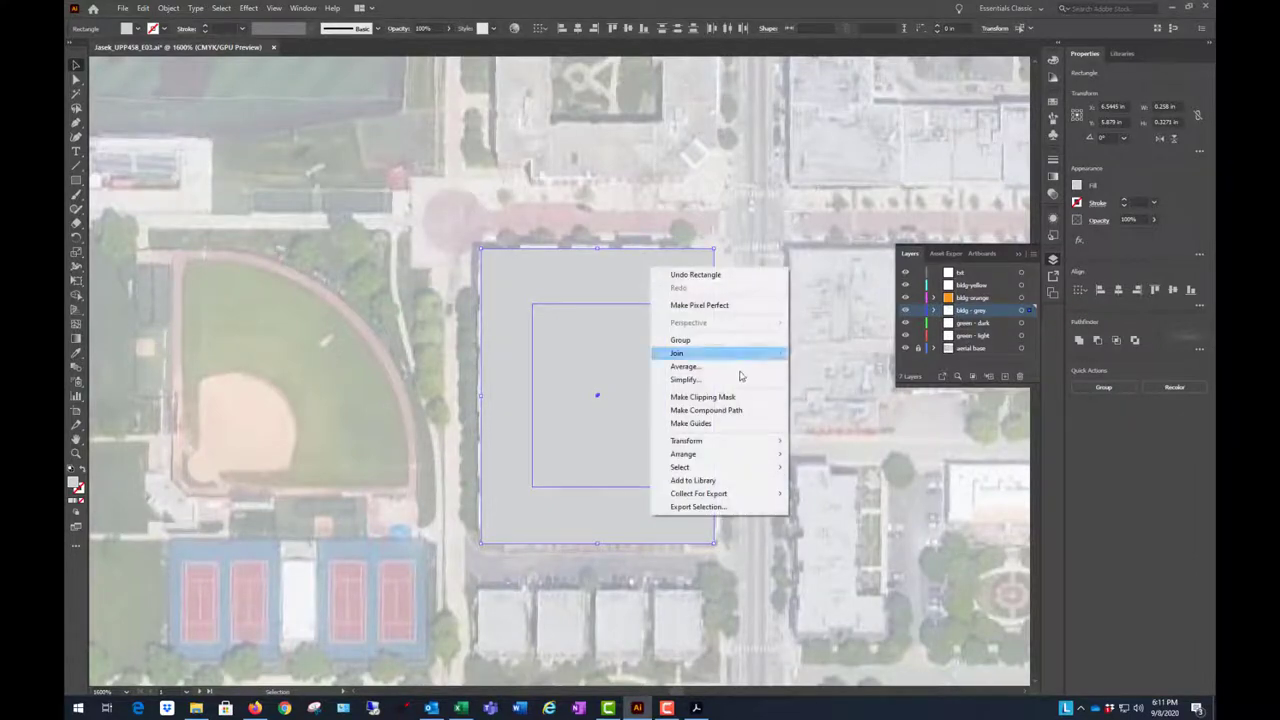
left_click(738, 410)
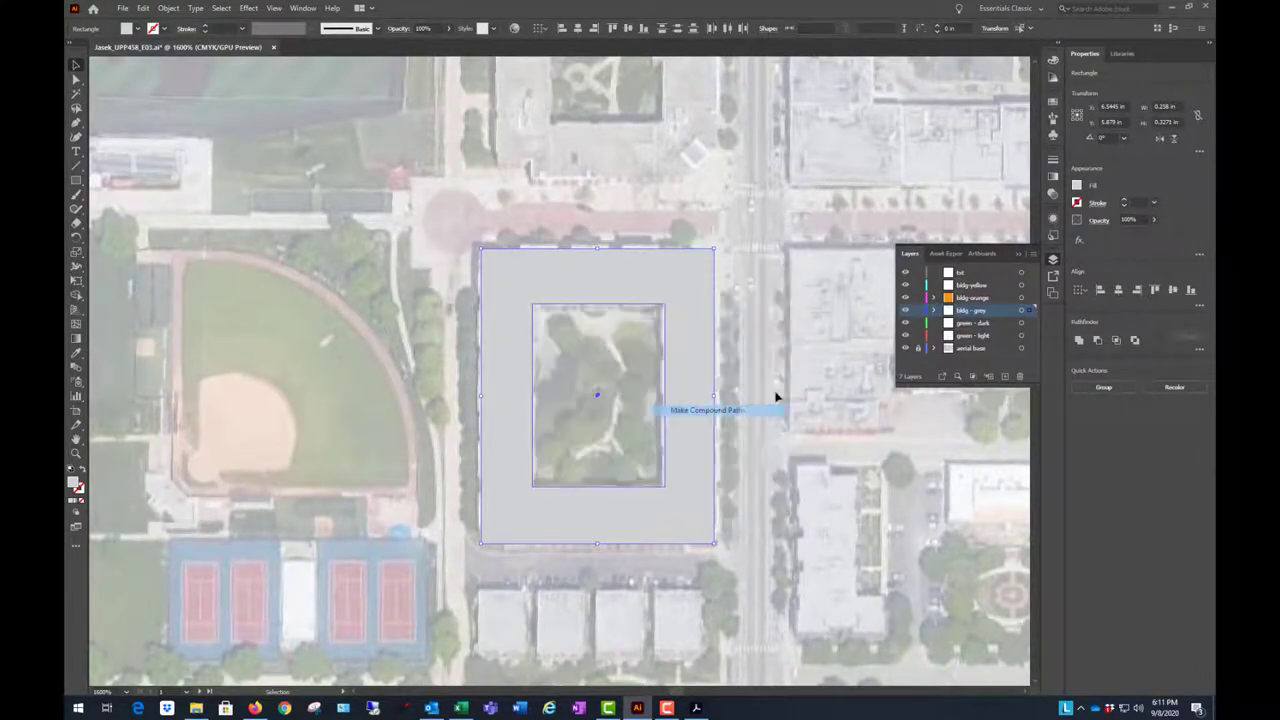
left_click(773, 333)
- Zoom out to 100% to see the whole aerial image and lock the aerial base layer
scroll(417, 406, "down", 1)
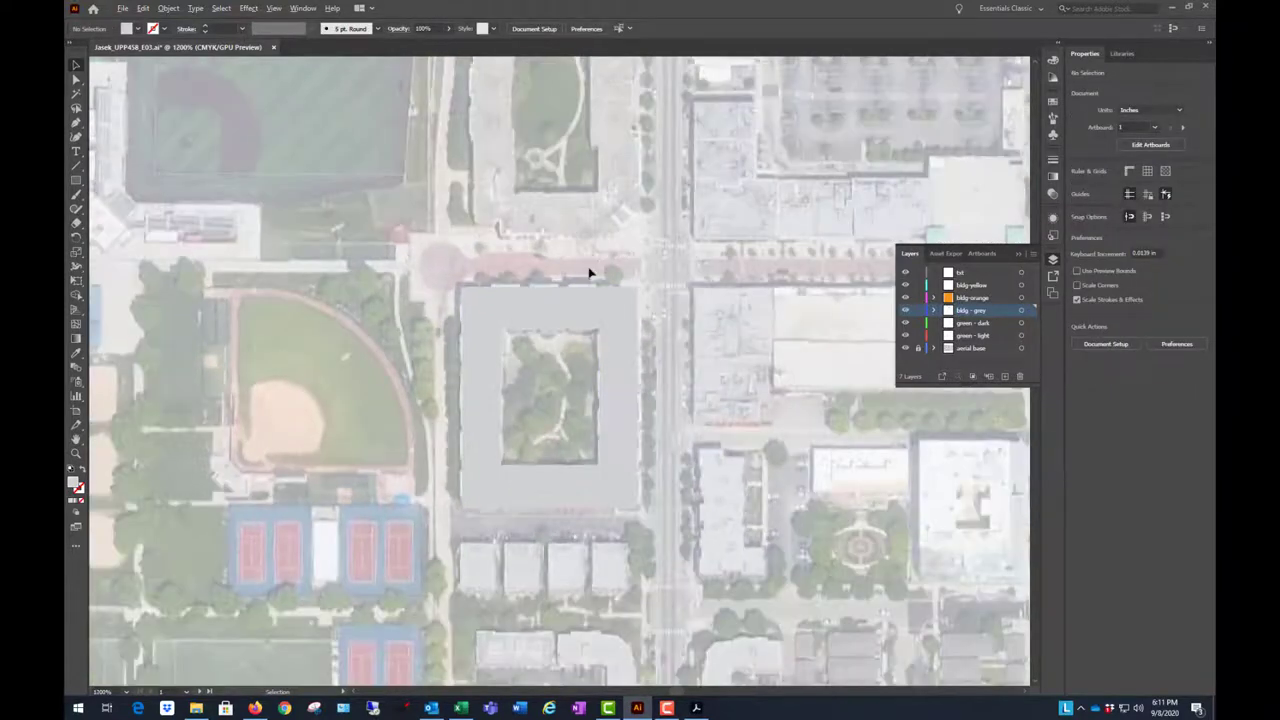
scroll(589, 272, "down", 1)
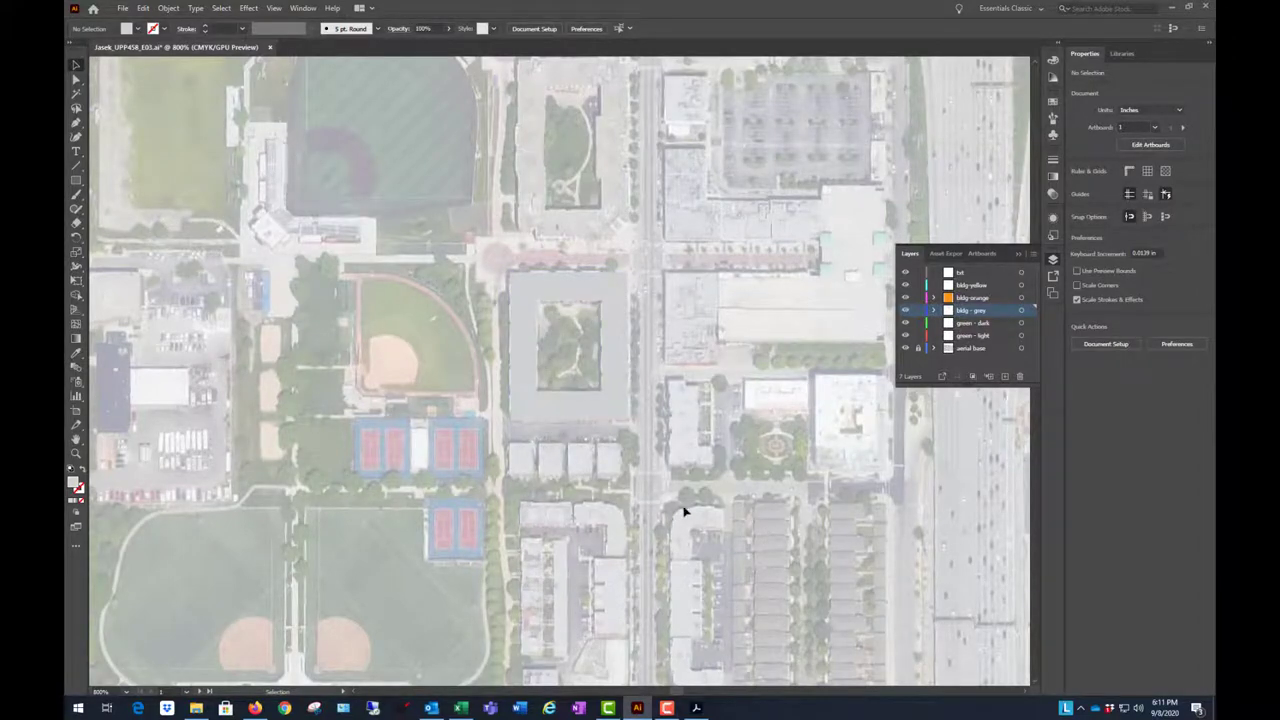
scroll(677, 570, "down", 3)
left_click(918, 347)
left_click(970, 310)
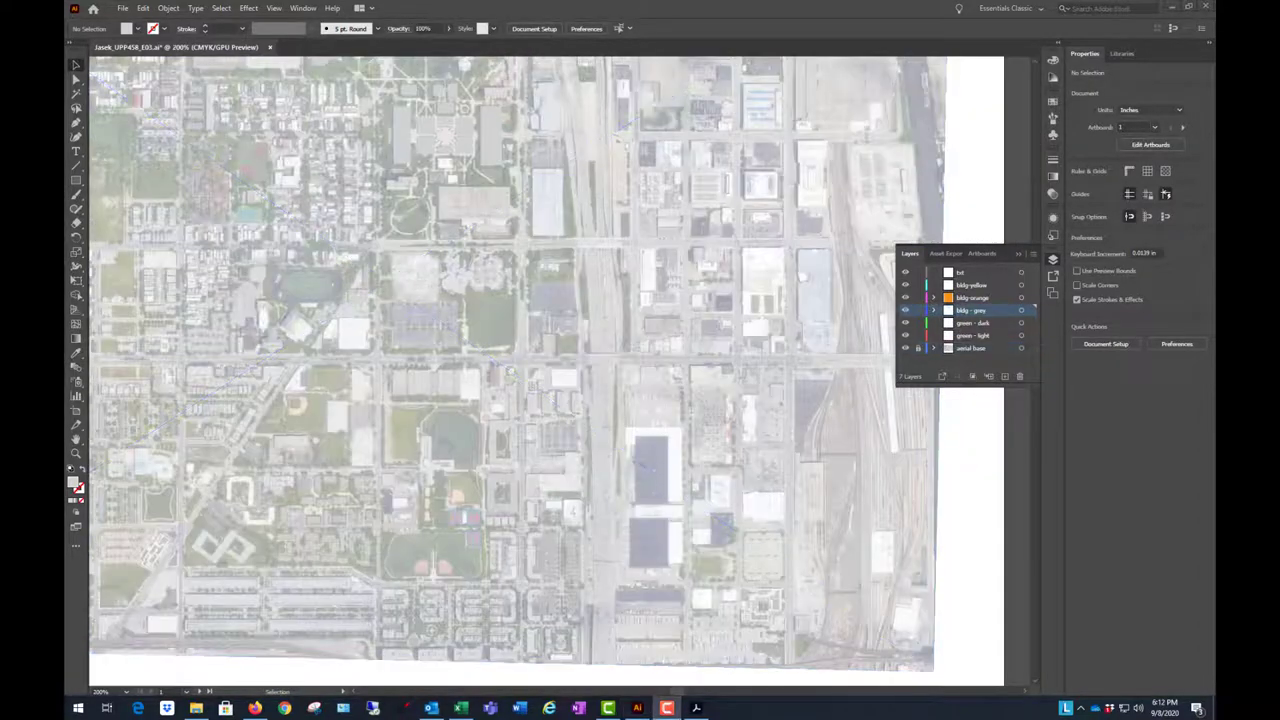
scroll(680, 460, "down", 3)
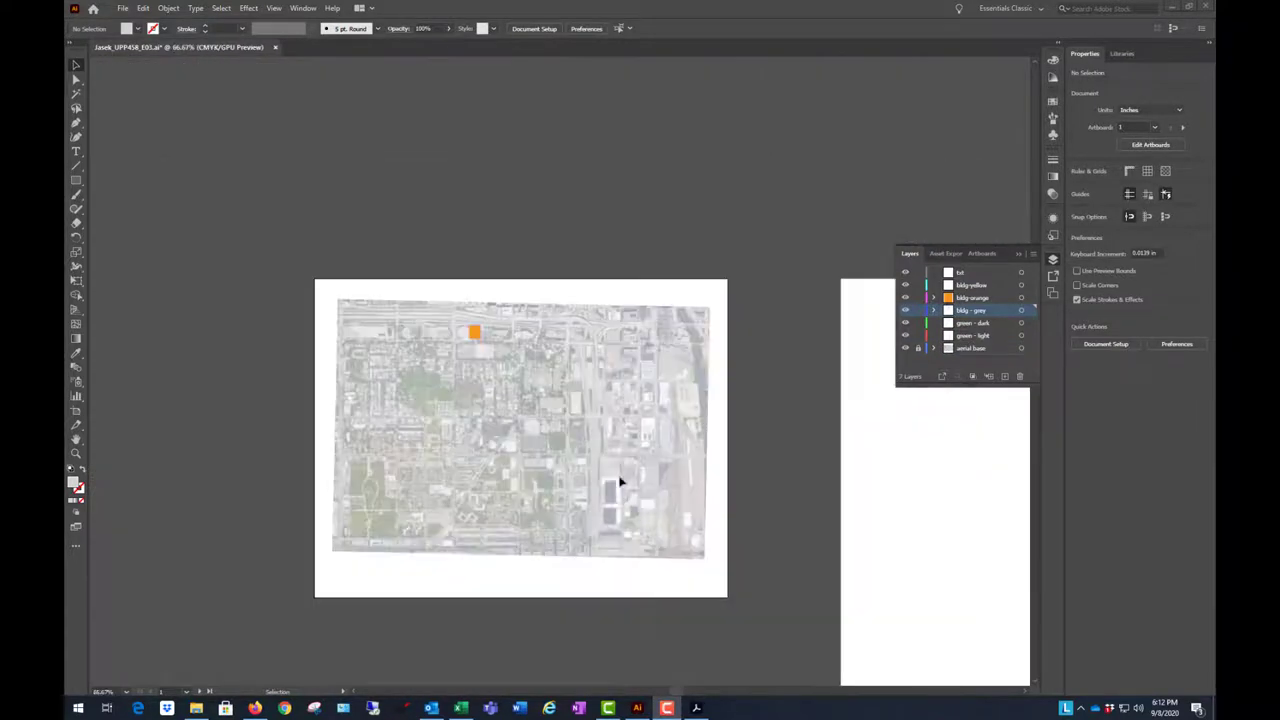
scroll(583, 429, "up", 2)
scroll(653, 350, "down", 1)
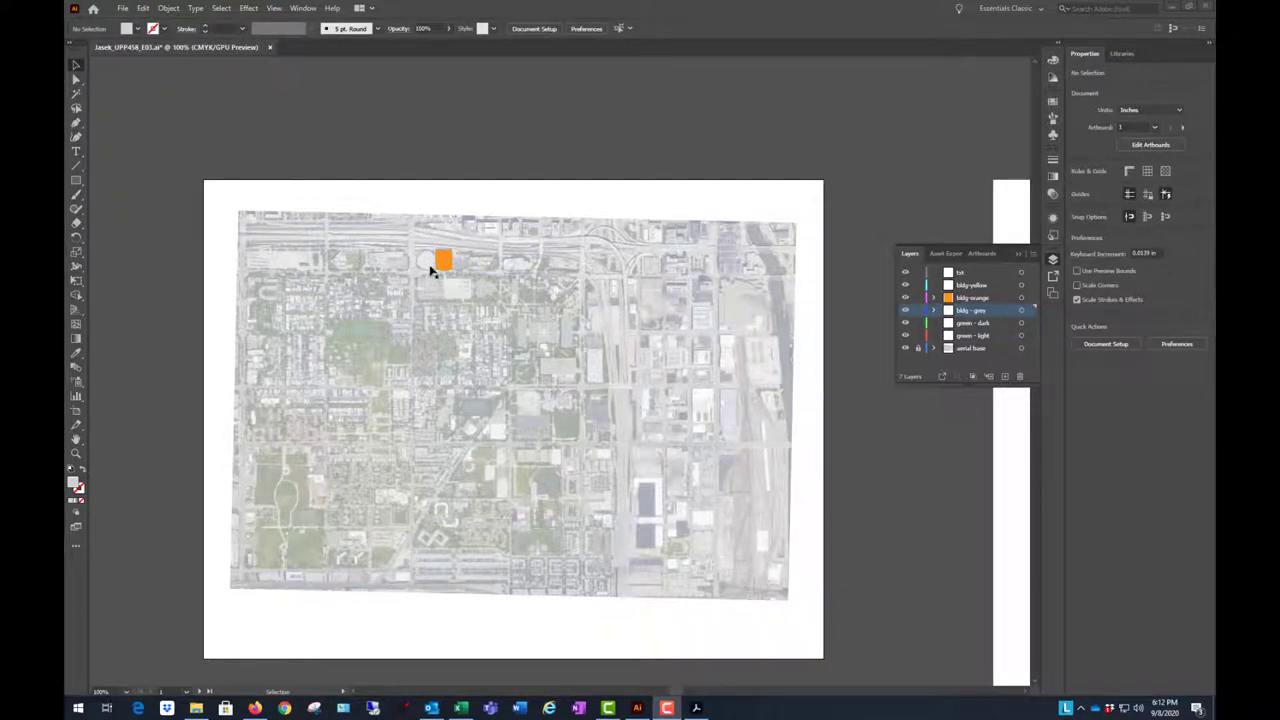
- Switch to Acrobat, maximize its window, and fit the East Side site plan page
key("alt+Tab")
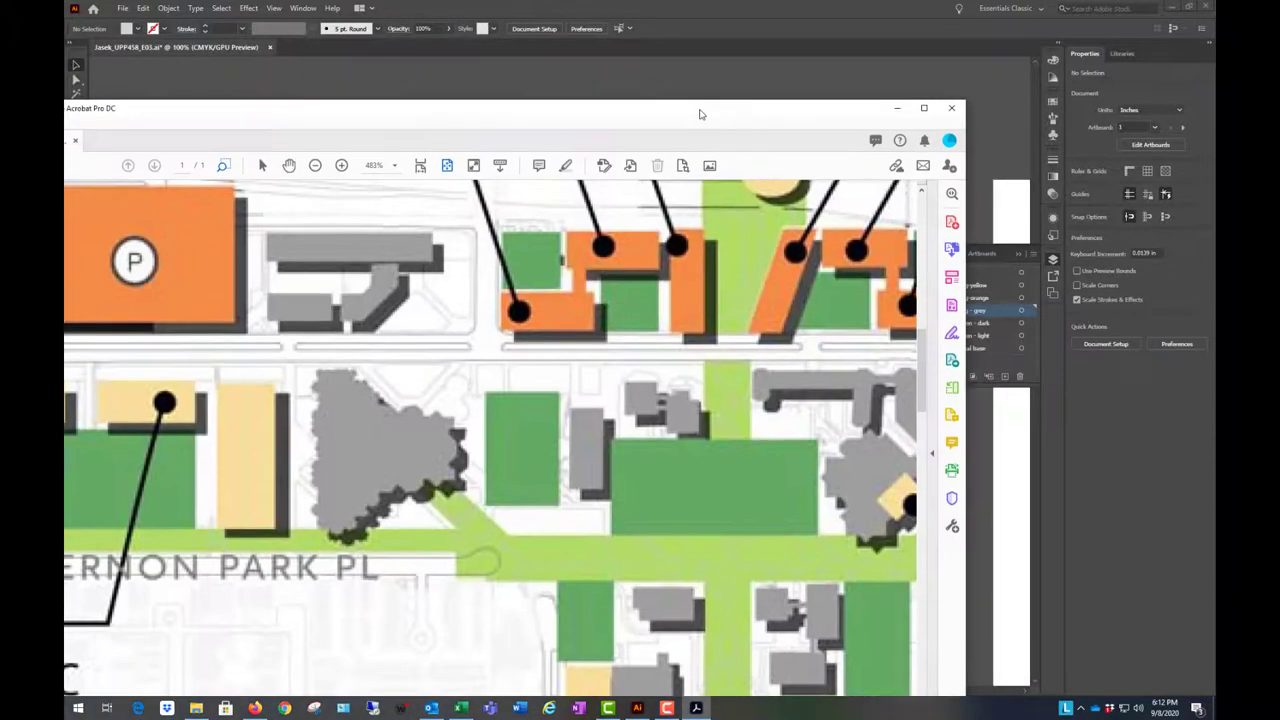
left_click(926, 110)
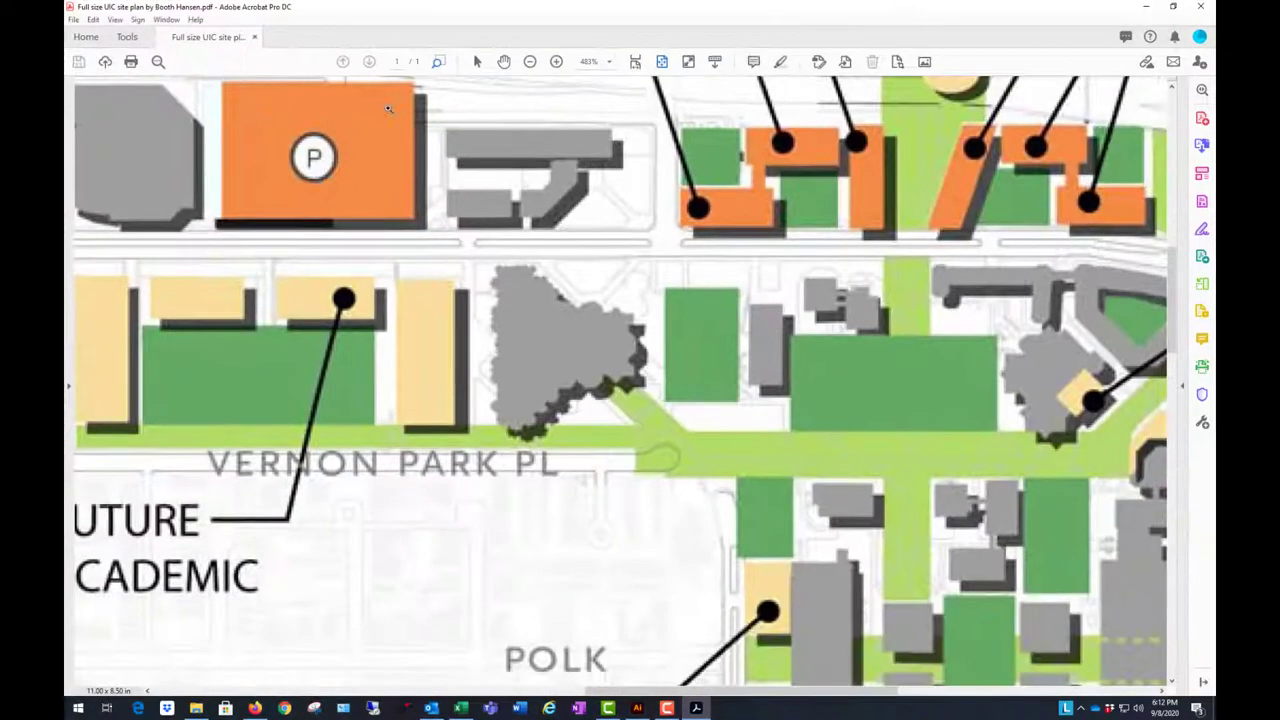
left_click(662, 62)
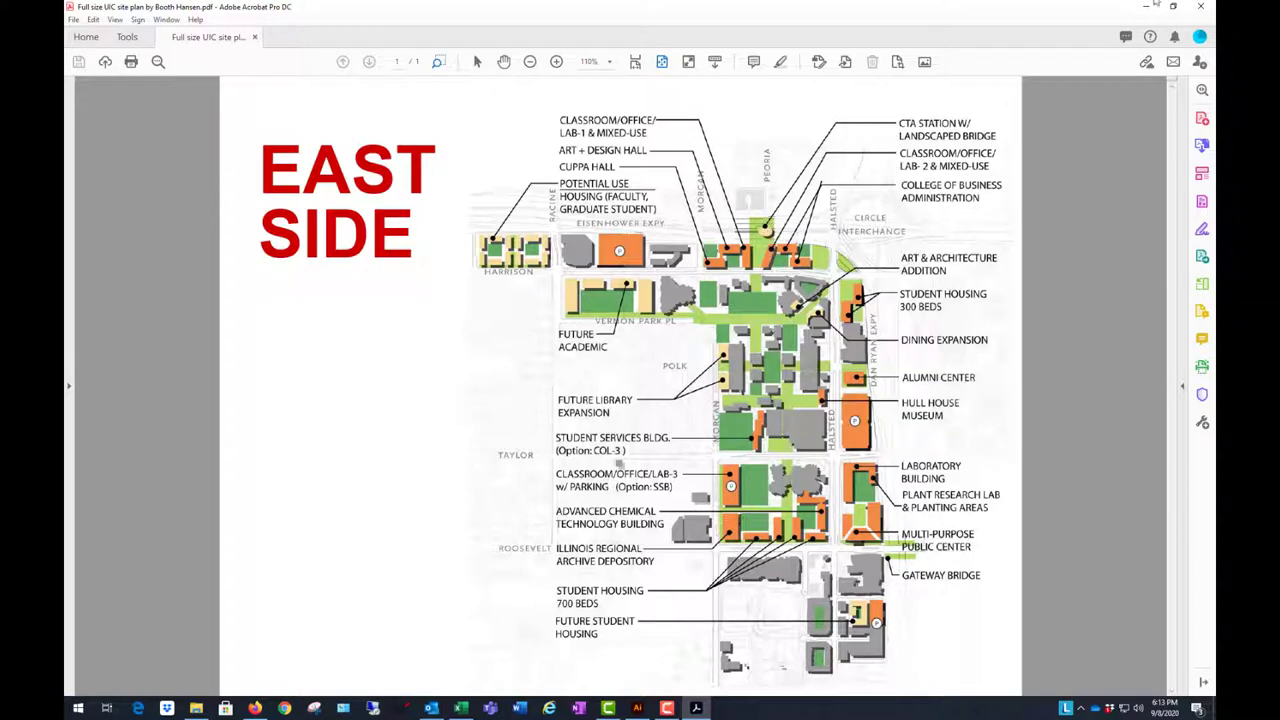
- Back in the map document, activate the txt layer and zoom around the aerial
key("alt+Tab")
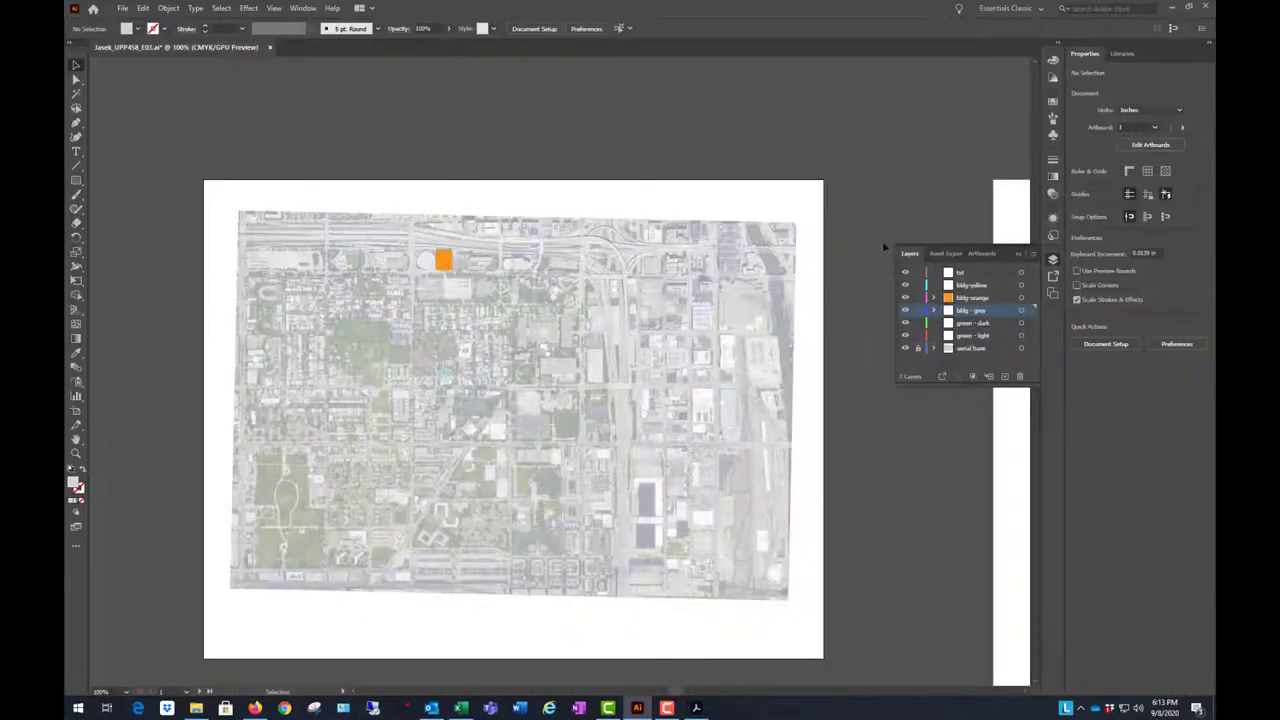
scroll(546, 380, "up", 1)
scroll(543, 277, "down", 1)
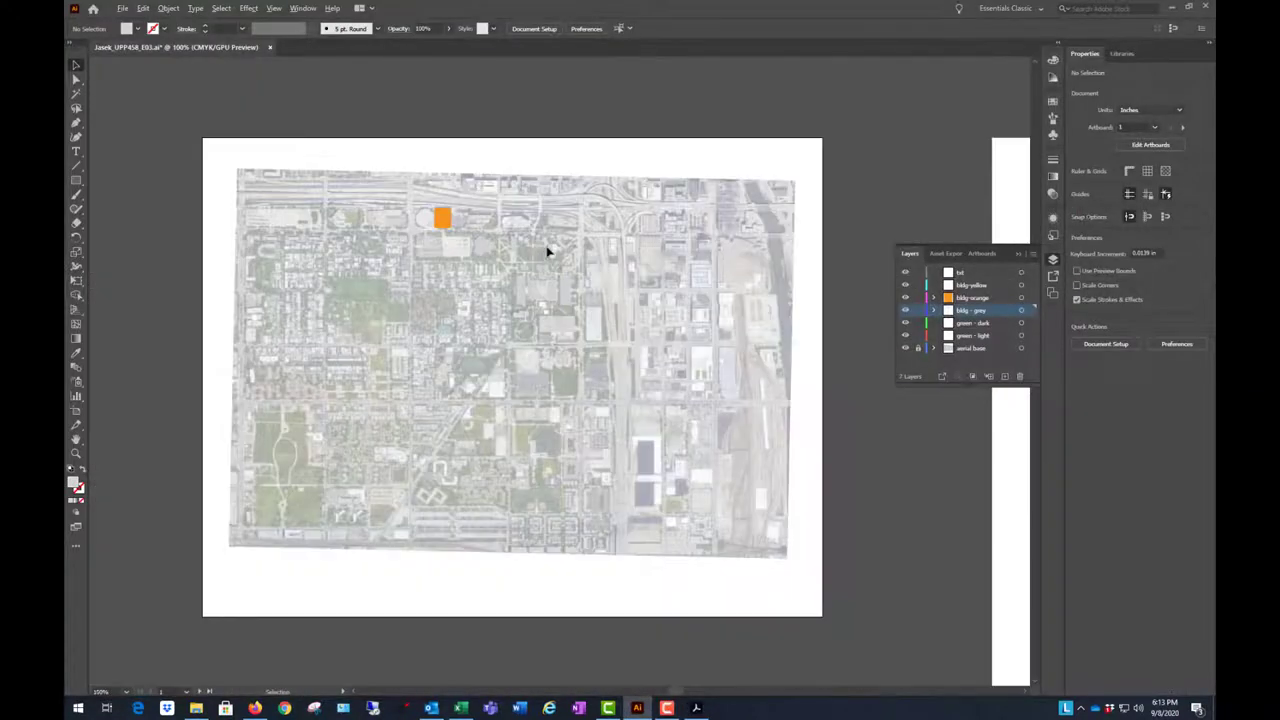
left_click(964, 273)
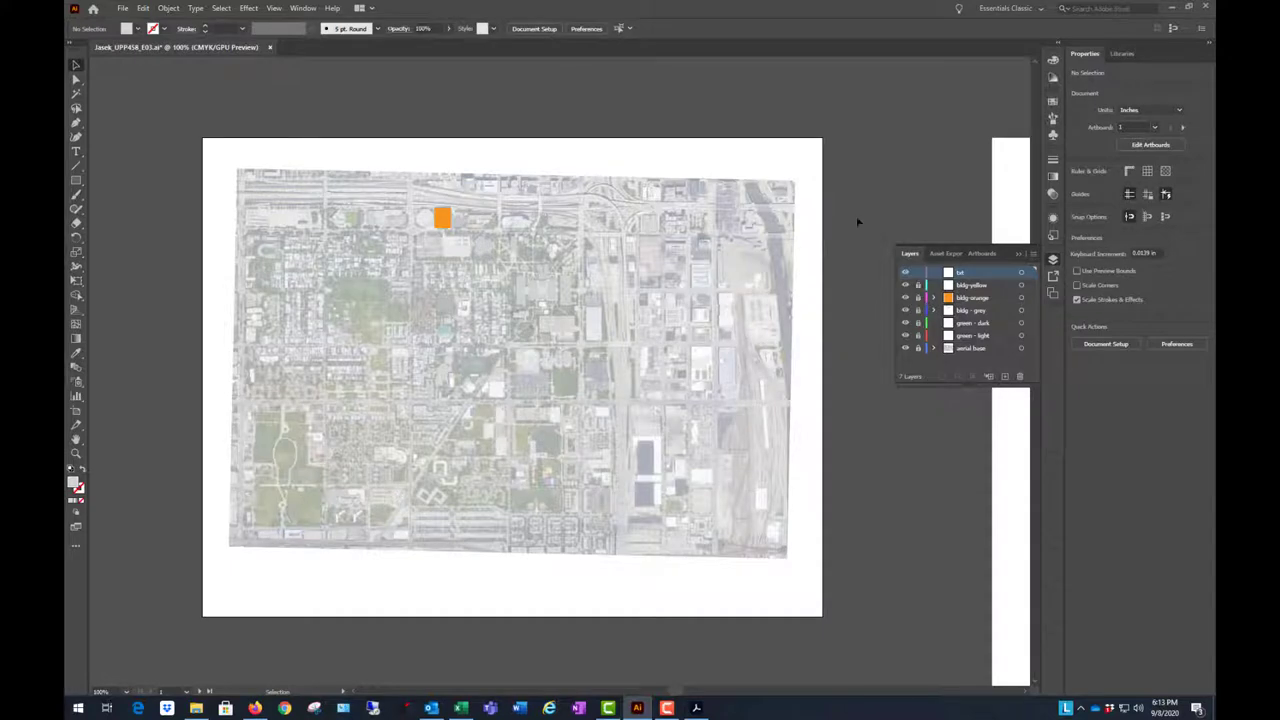
scroll(509, 211, "up", 5)
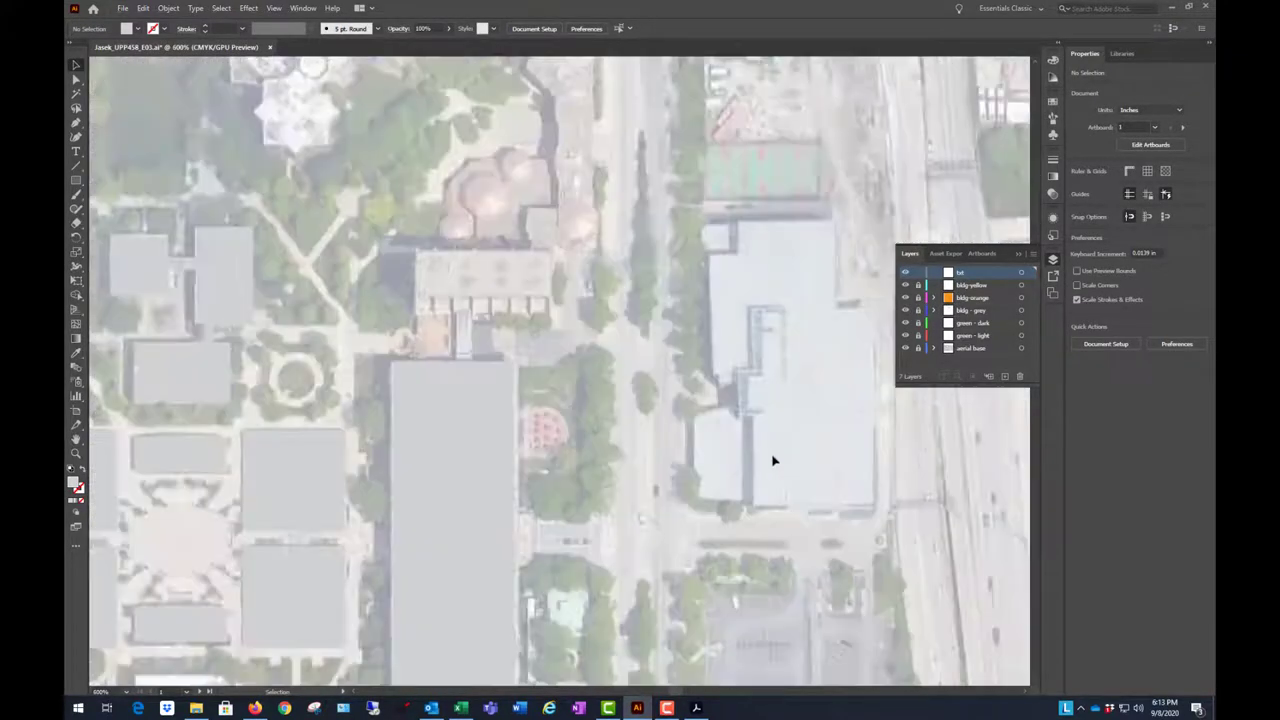
scroll(772, 461, "down", 2)
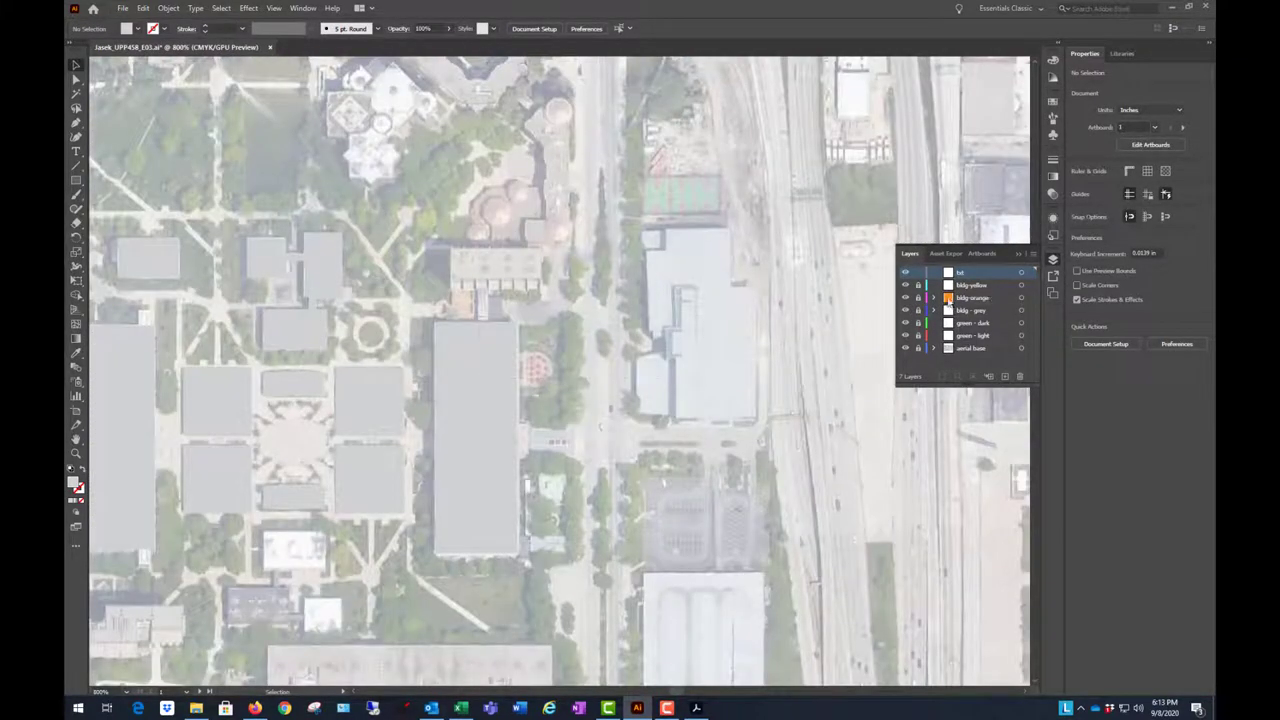
scroll(454, 381, "down", 4)
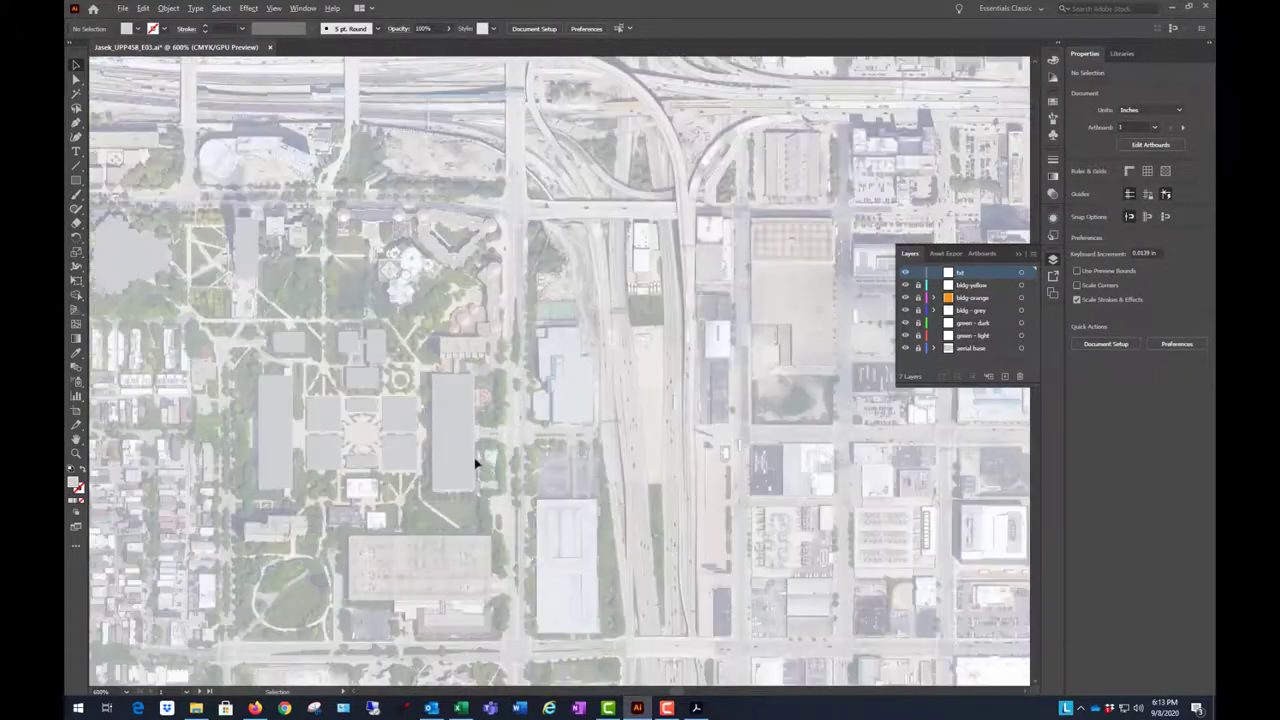
scroll(410, 343, "down", 2)
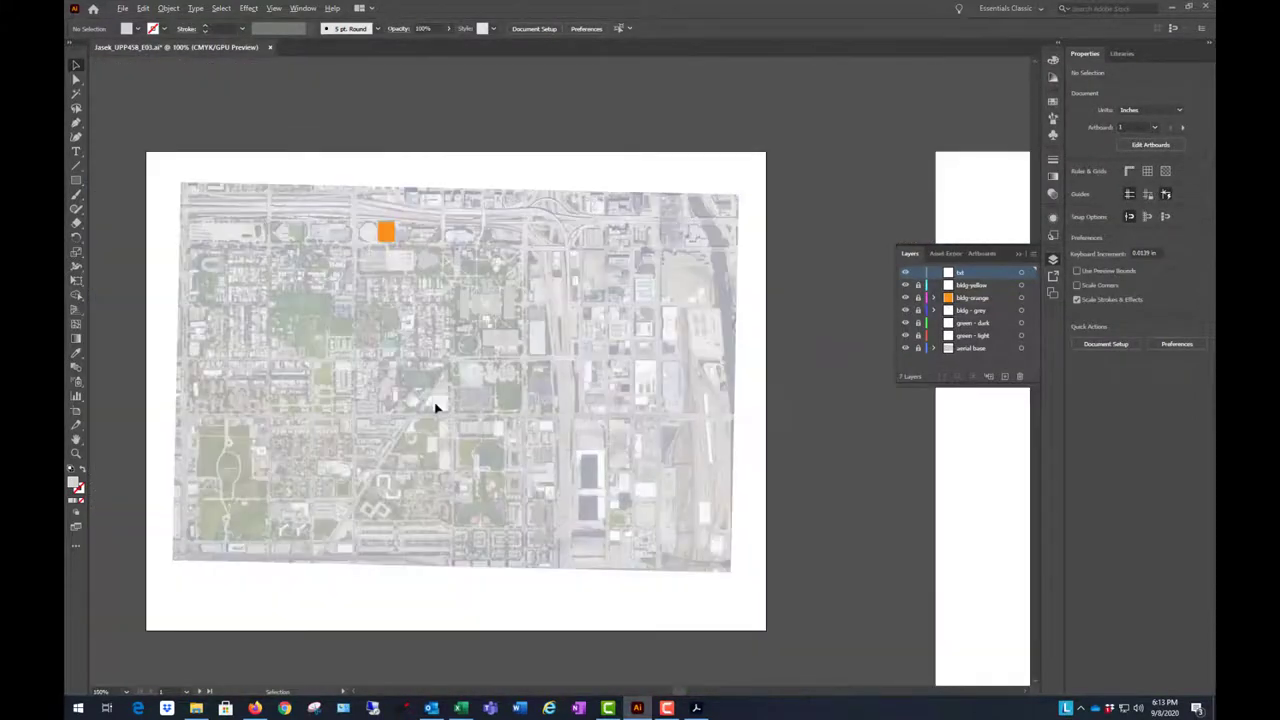
scroll(623, 323, "up", 1)
scroll(626, 349, "down", 1)
scroll(648, 331, "up", 1)
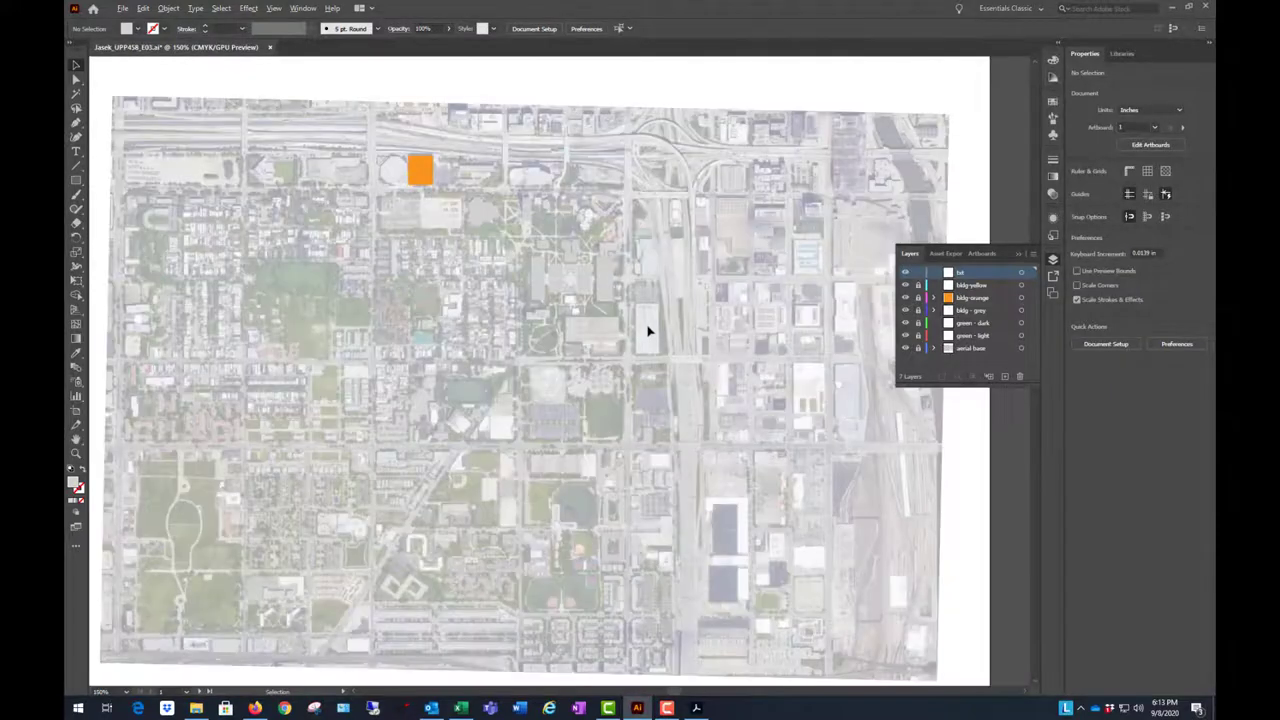
scroll(490, 340, "down", 1)
scroll(766, 314, "up", 1)
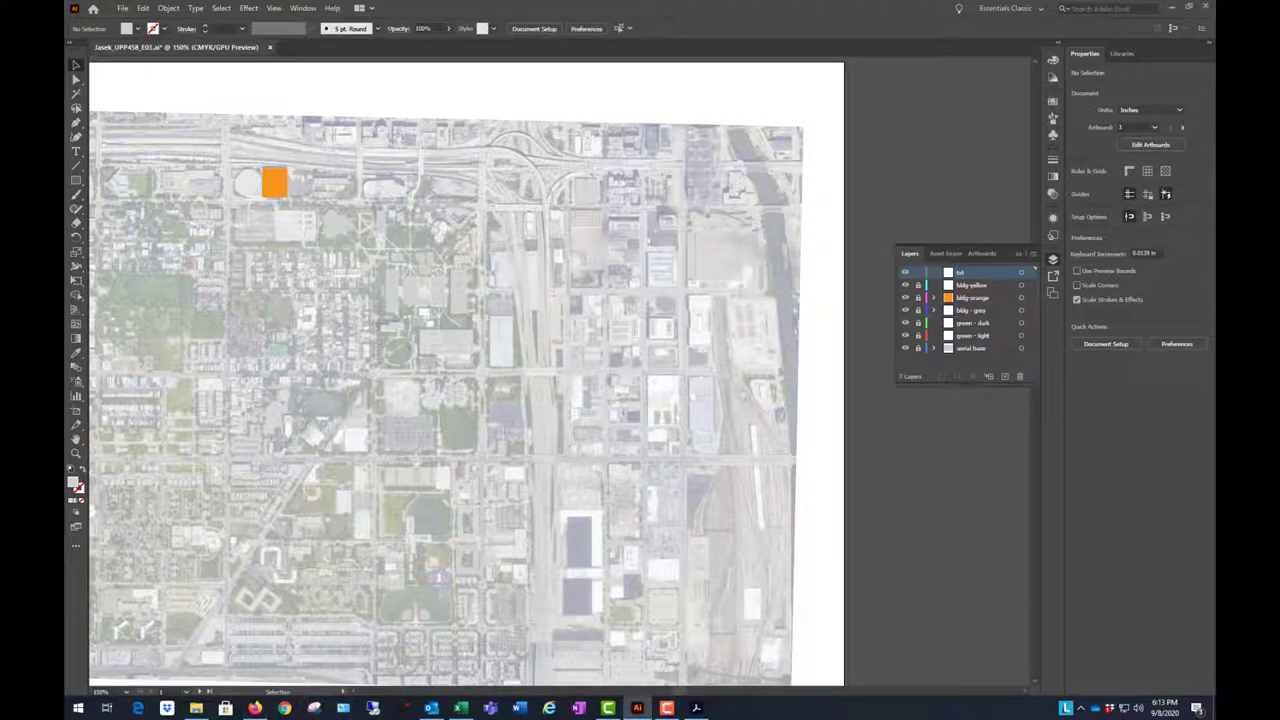
- Zoom in on the upper building labels of the UIC site plan PDF, then minimize Acrobat
left_click(637, 708)
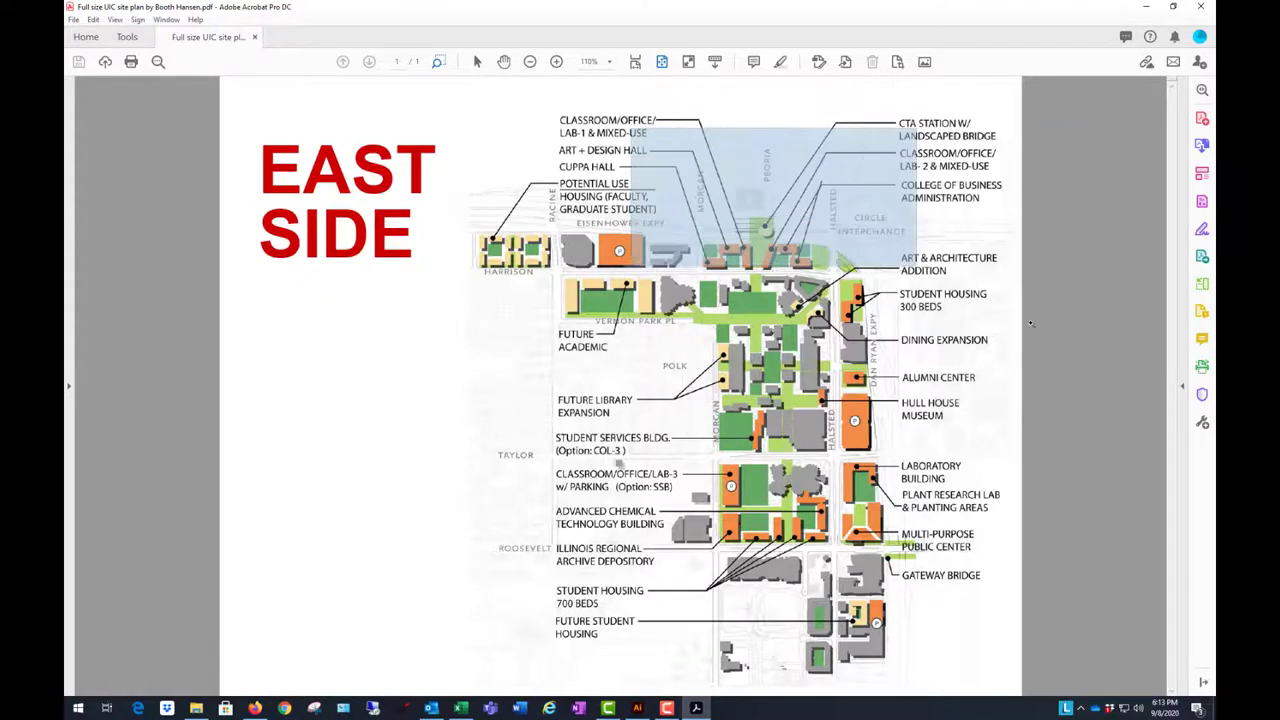
left_click_drag(624, 118, 1110, 362)
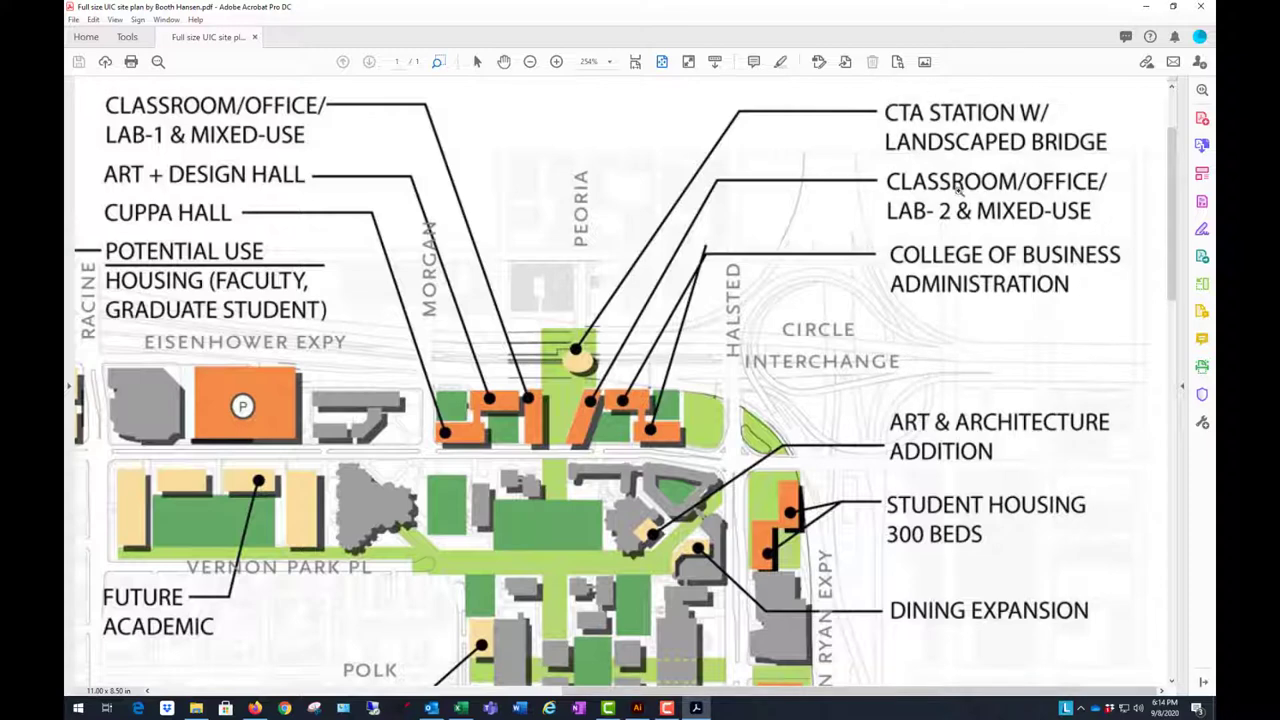
left_click(1145, 7)
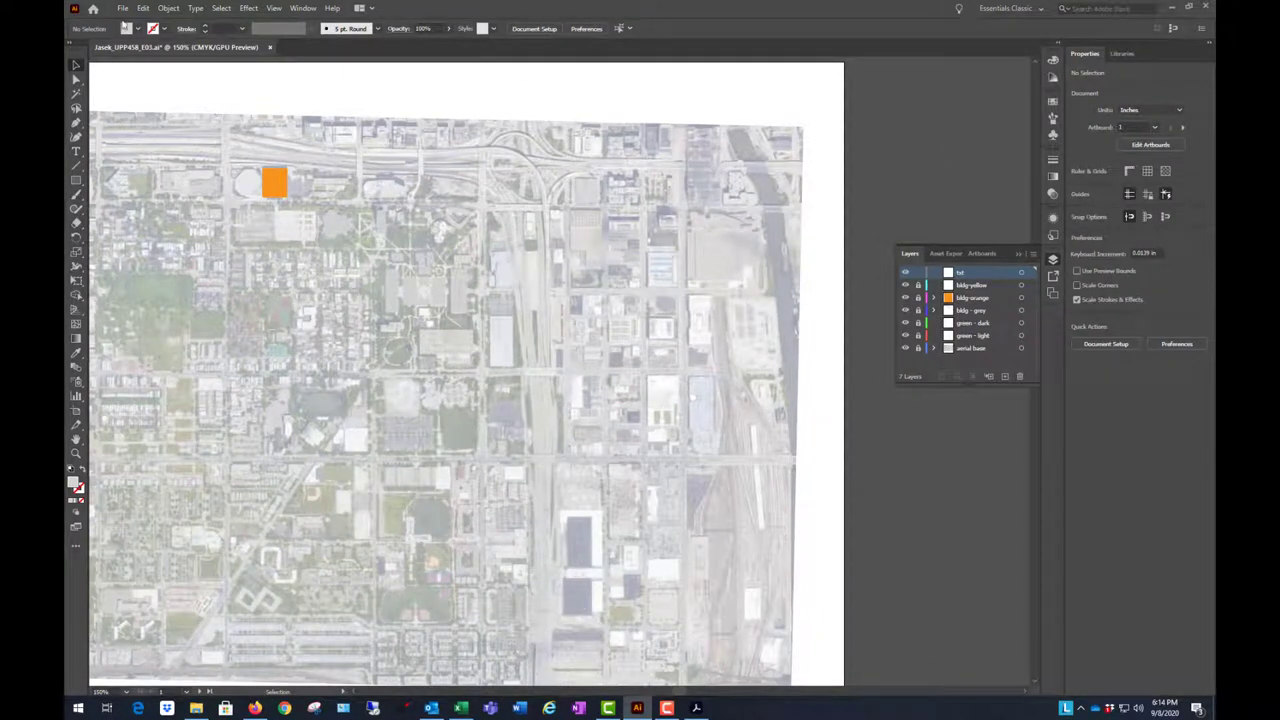
- Create a text area above the map reading 'CTA STSTION W/' over 'LANDSCAPED BRIDGE'
left_click(78, 152)
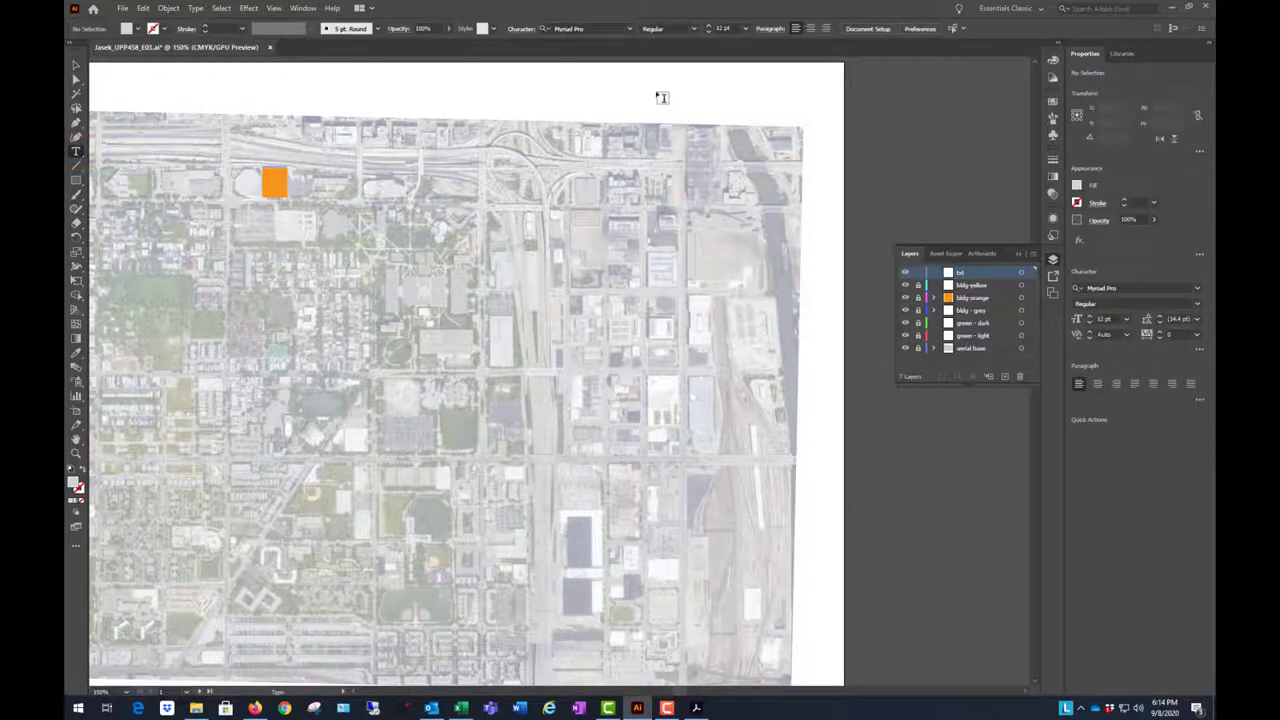
left_click_drag(617, 83, 822, 122)
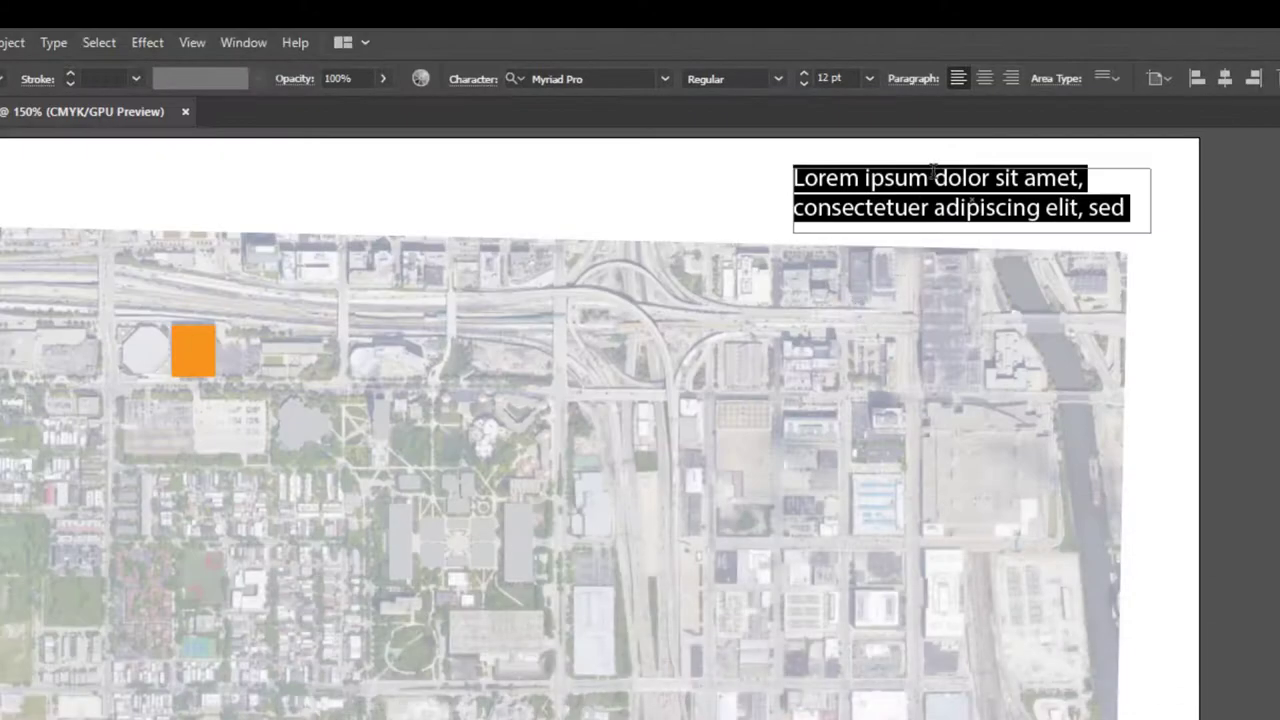
type("CTA Stat")
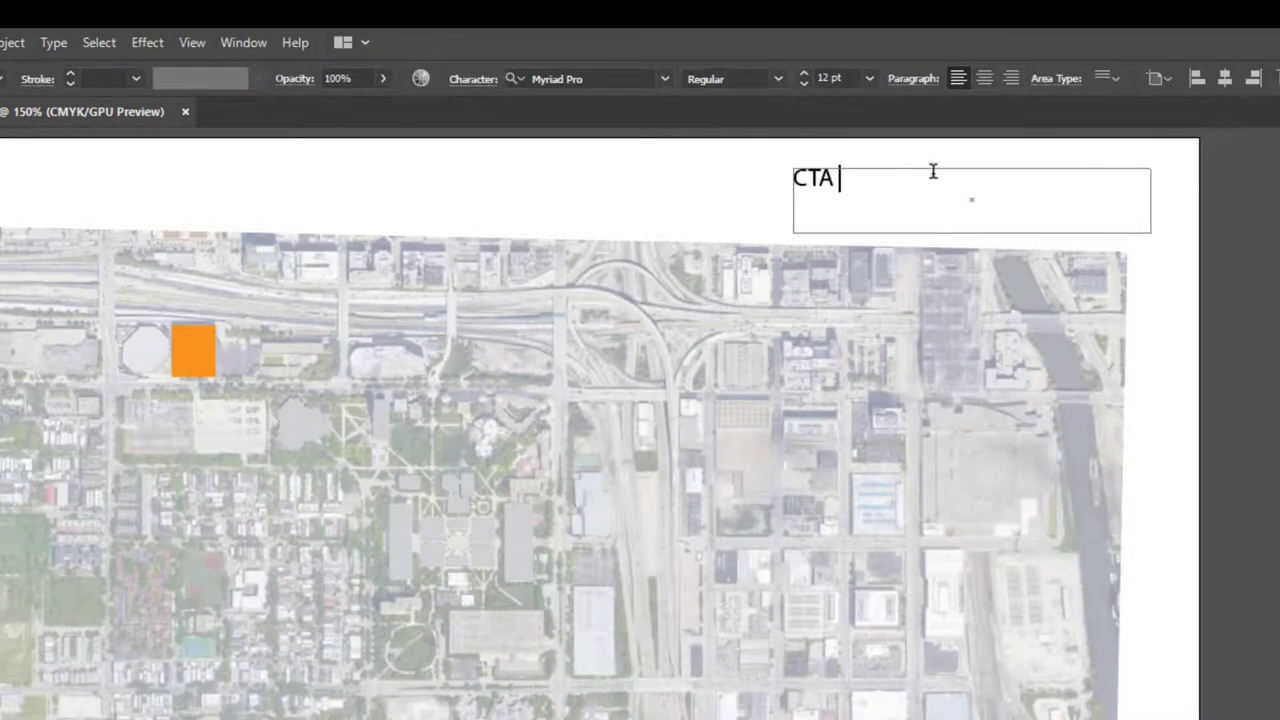
type("ion")
double_click(890, 177)
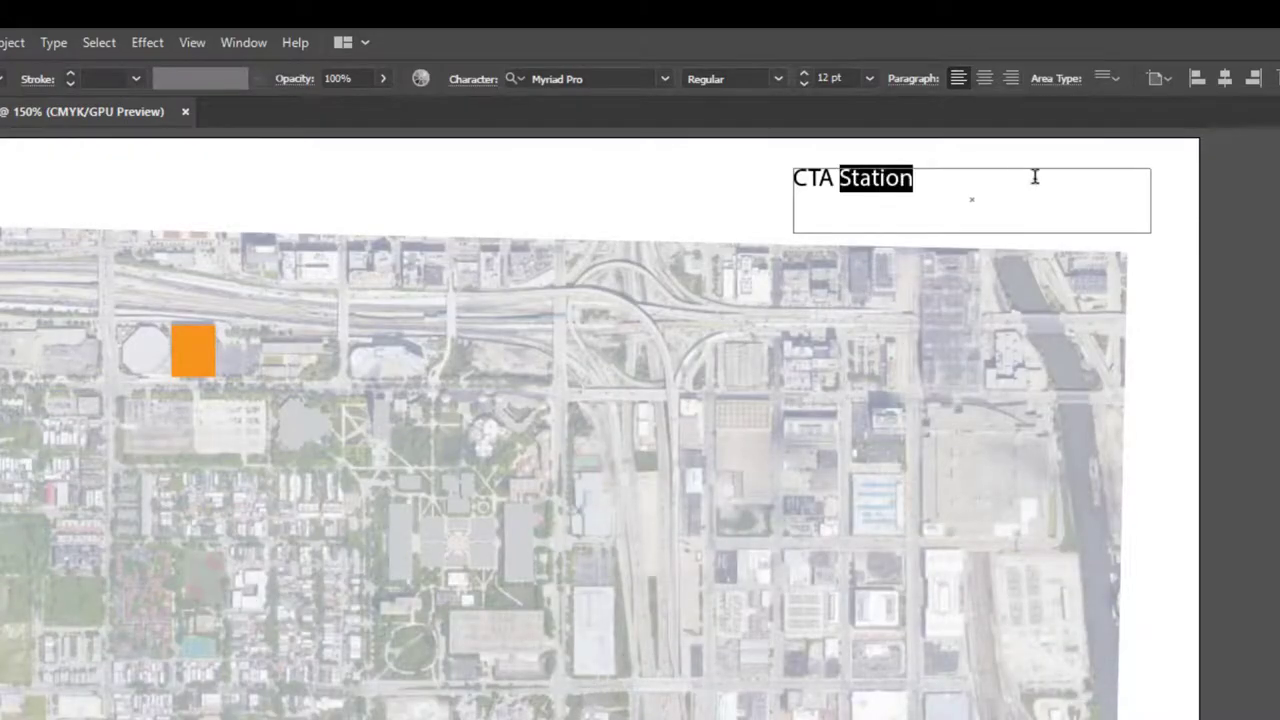
type("STSTION ")
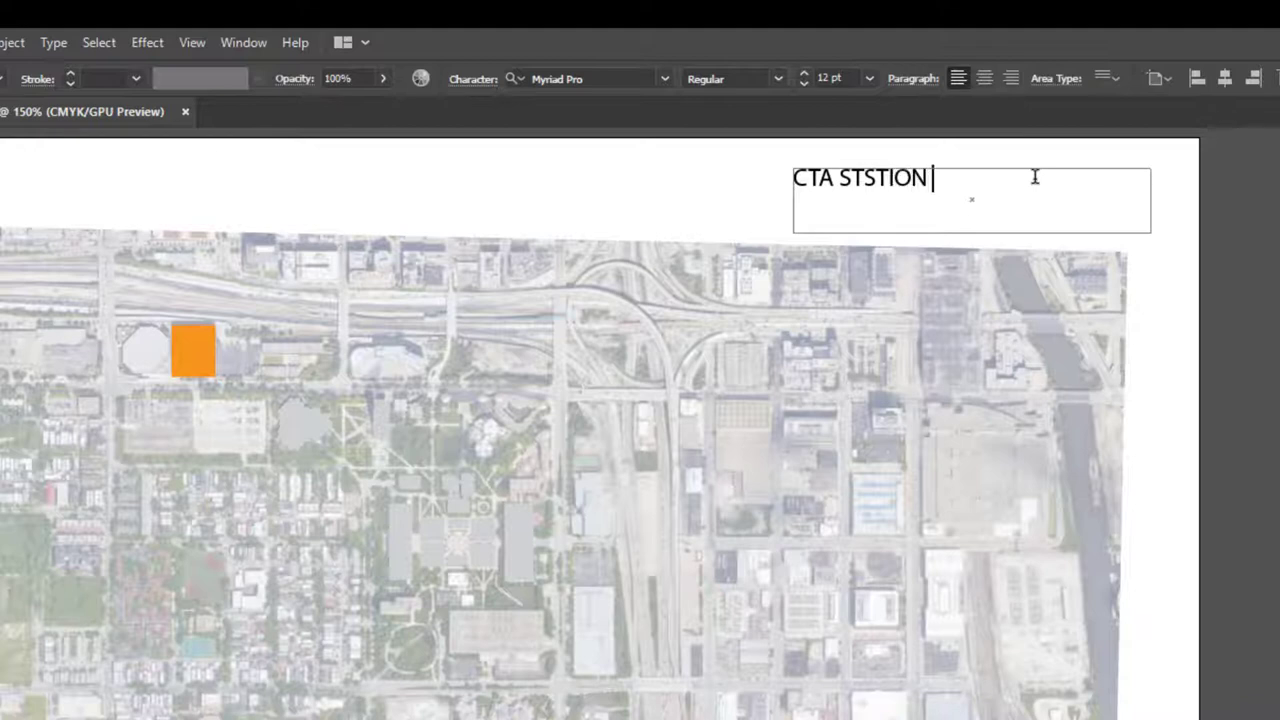
type("W/")
key("Return")
type("LAND")
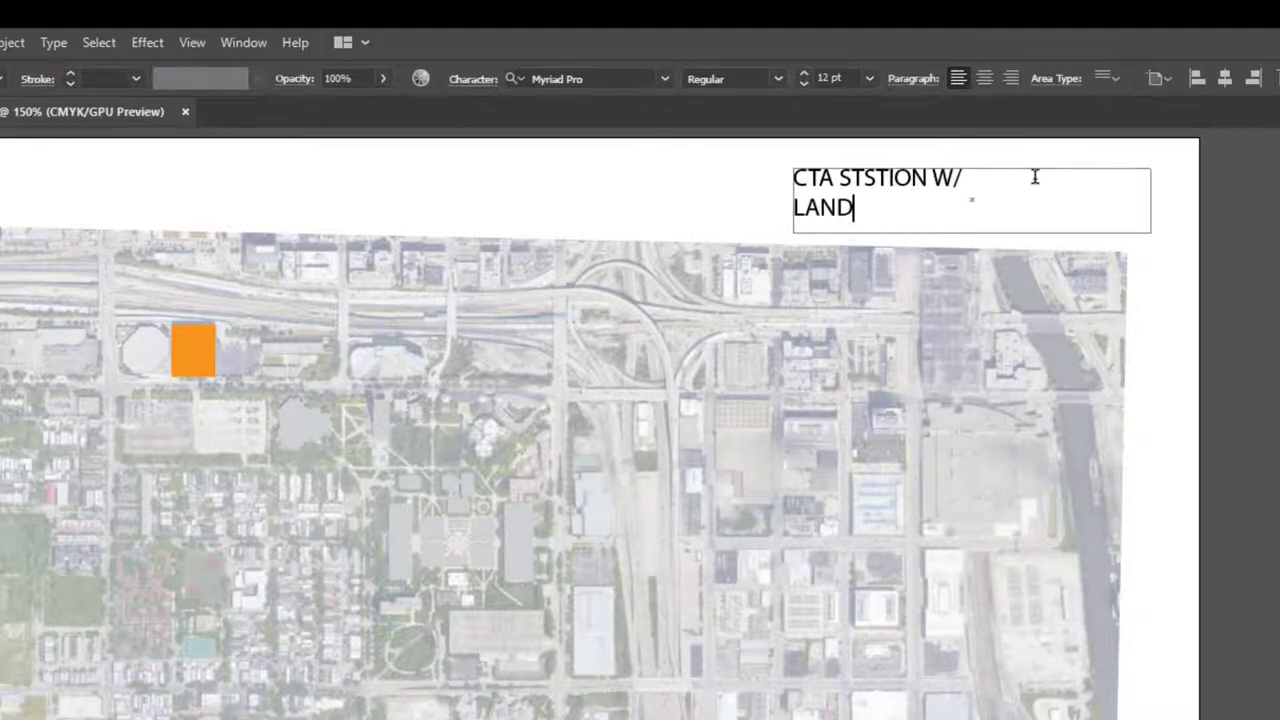
type("SCAPED BR")
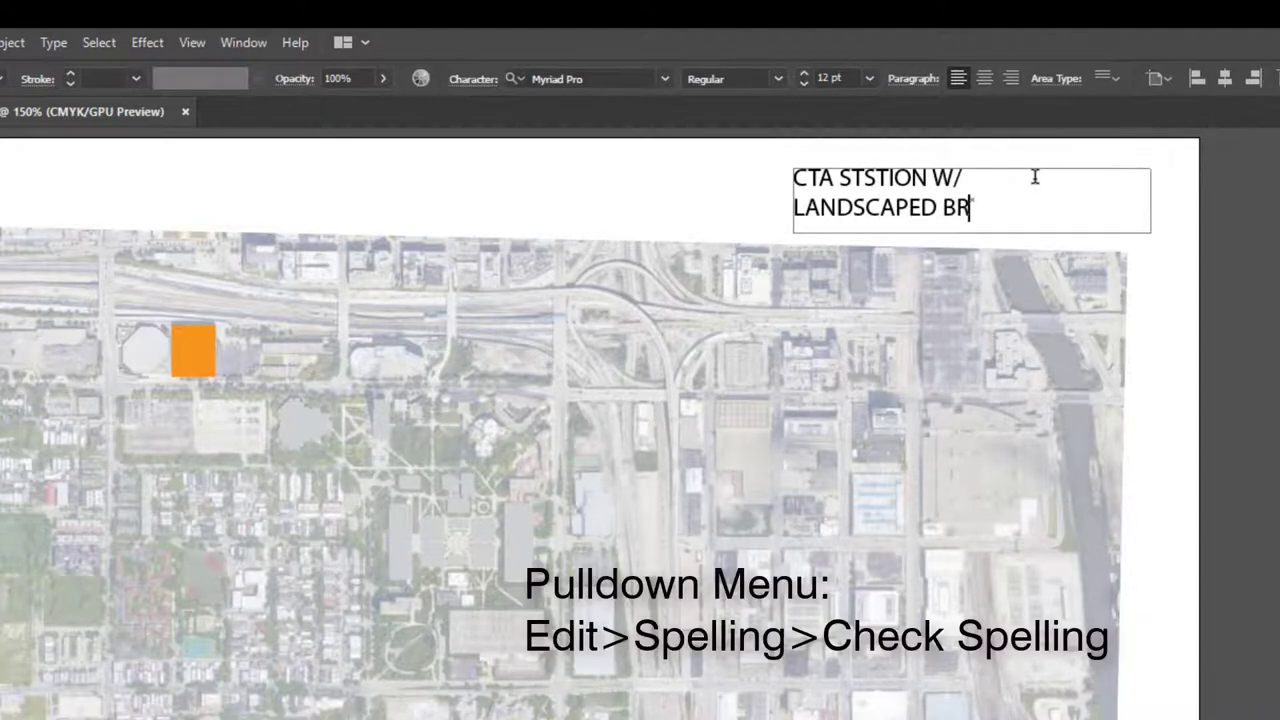
type("IDGE")
key("Escape")
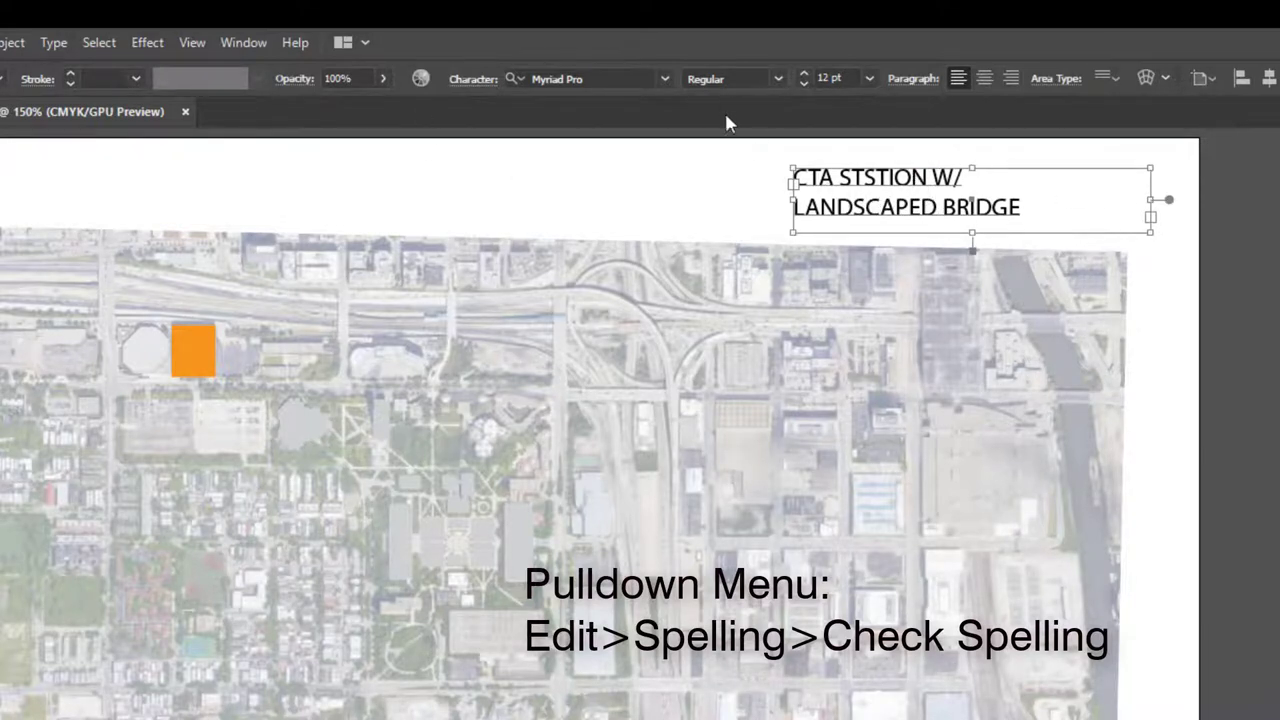
left_click(666, 80)
left_click(665, 79)
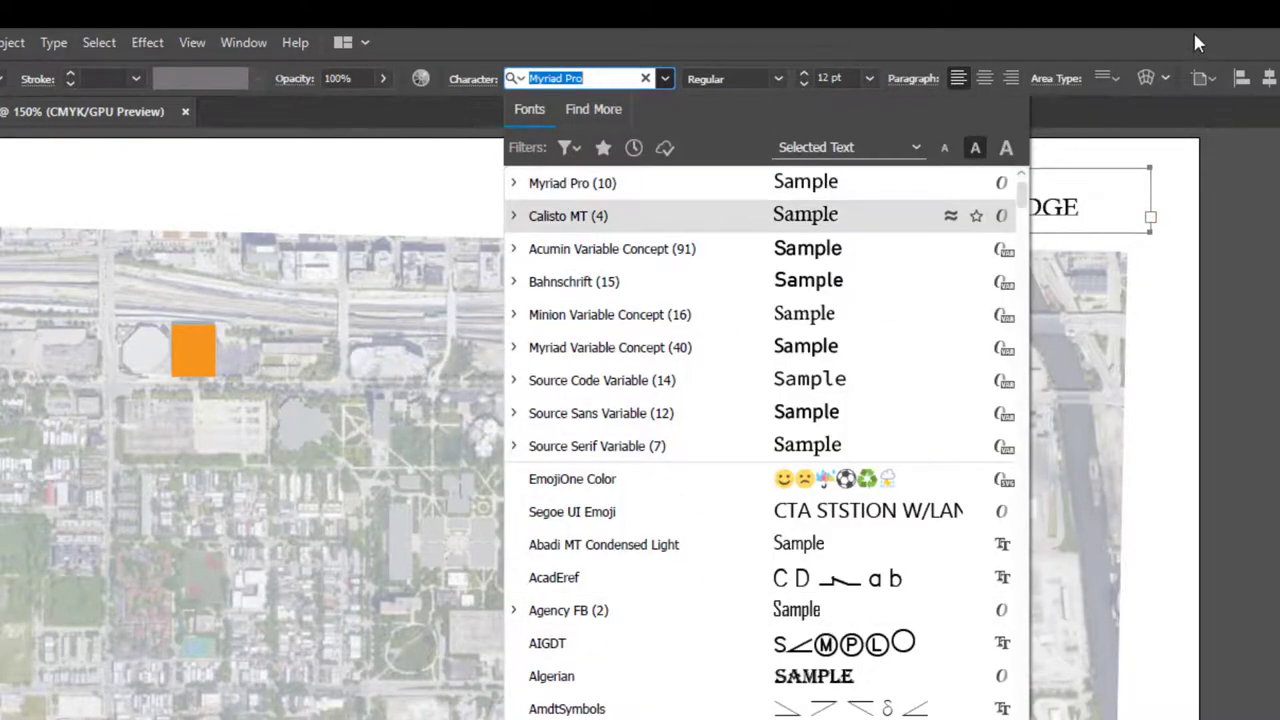
- Open the Character panel from Window > Type and dock it beside the Layers panel
left_click(1257, 134)
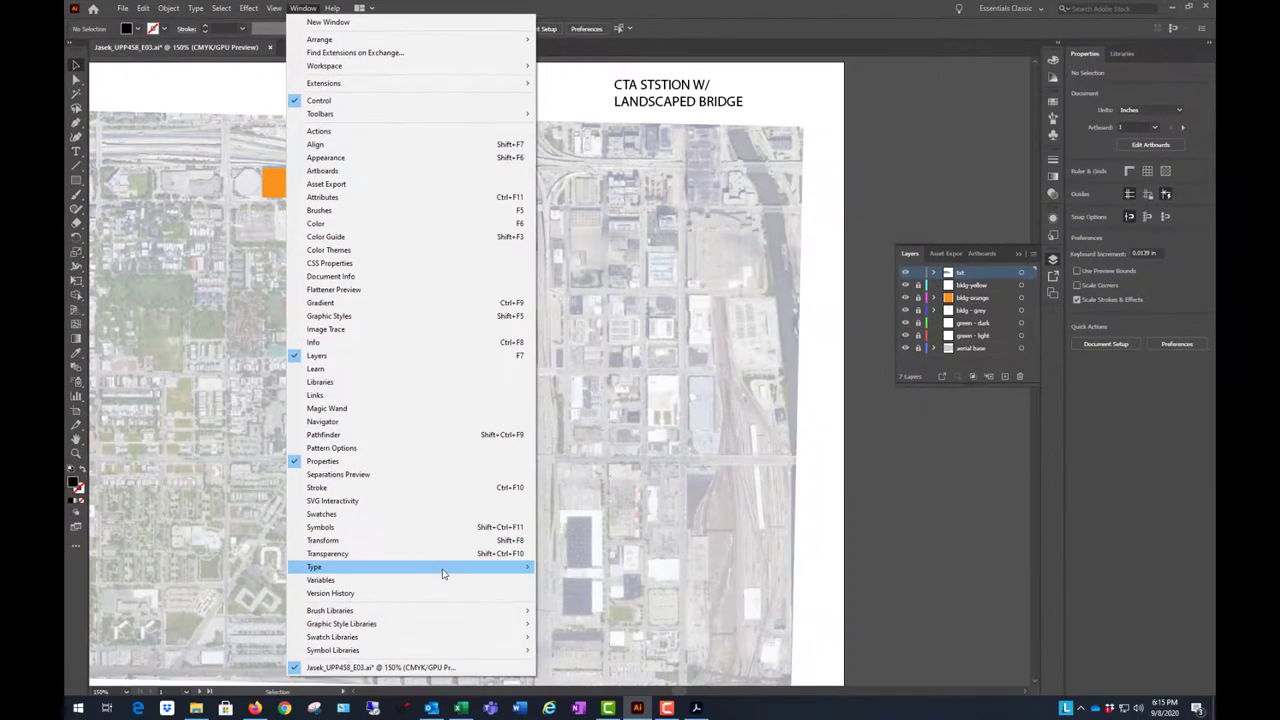
mouse_move(443, 573)
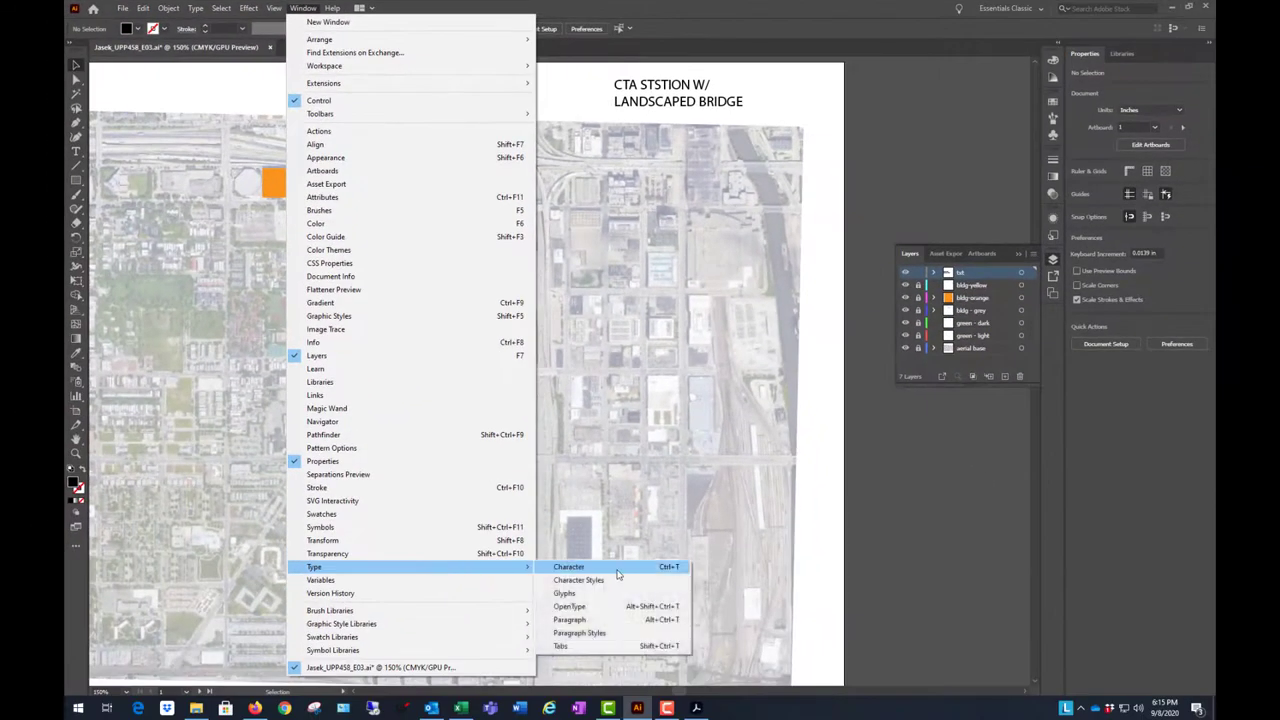
left_click(610, 568)
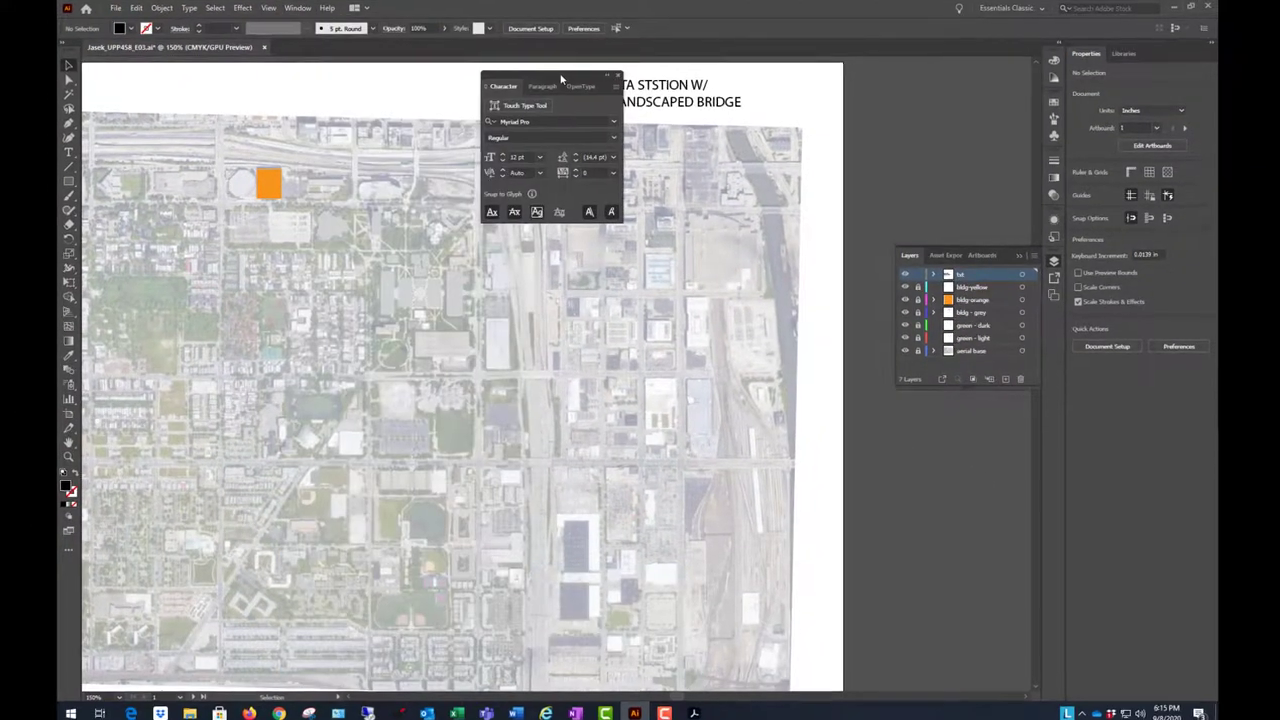
left_click_drag(564, 88, 968, 86)
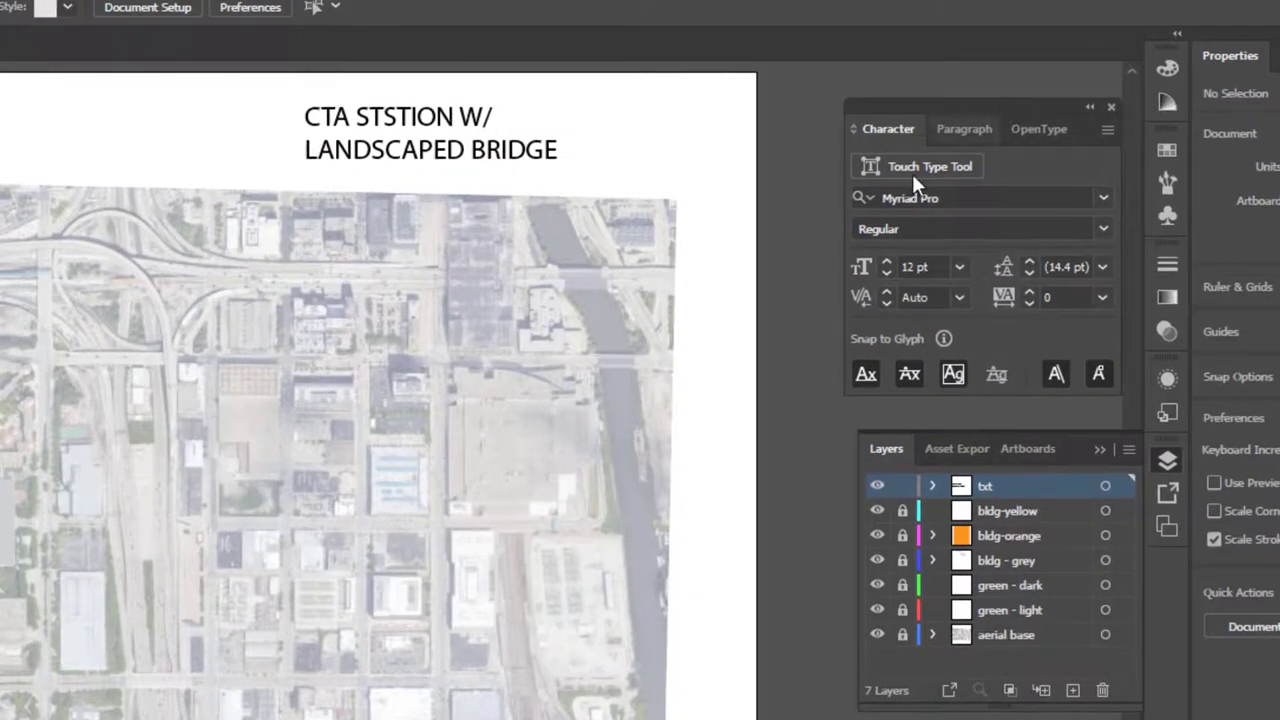
- Compare the Paragraph and Character tabs, ending on Character, then select the CTA label
left_click(966, 134)
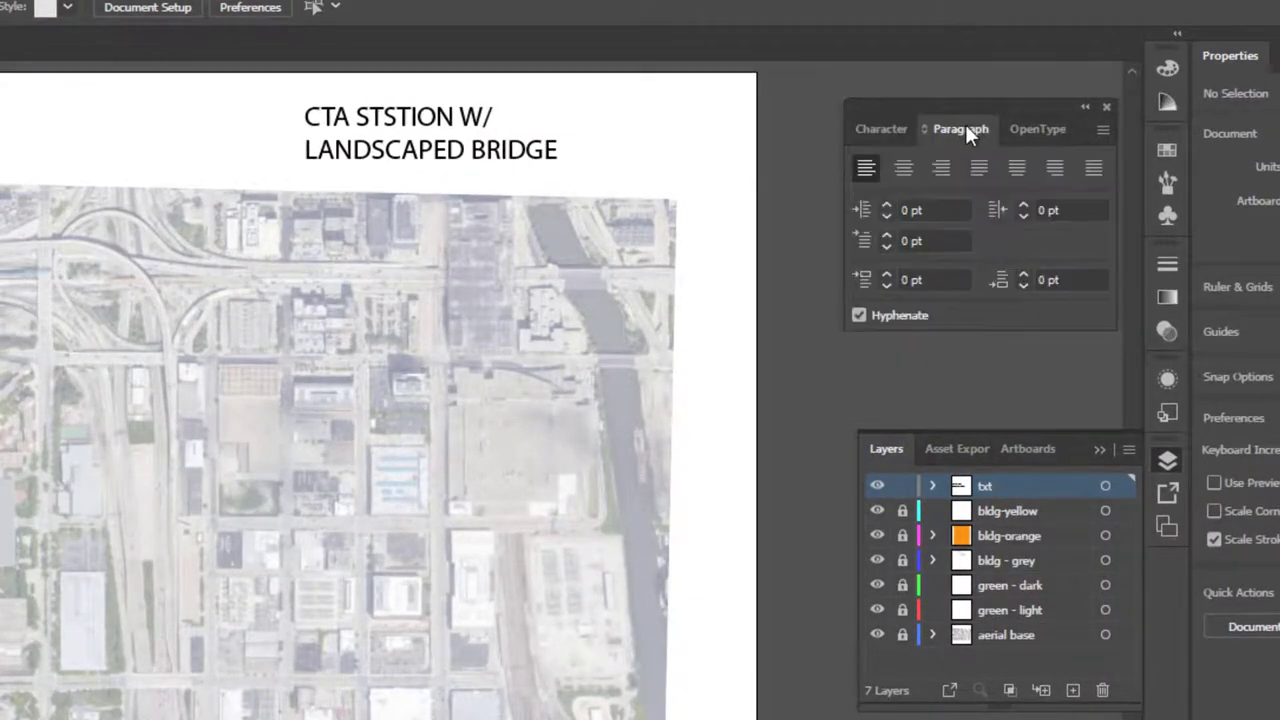
left_click(886, 128)
left_click(966, 124)
left_click(891, 127)
left_click(957, 125)
left_click(899, 125)
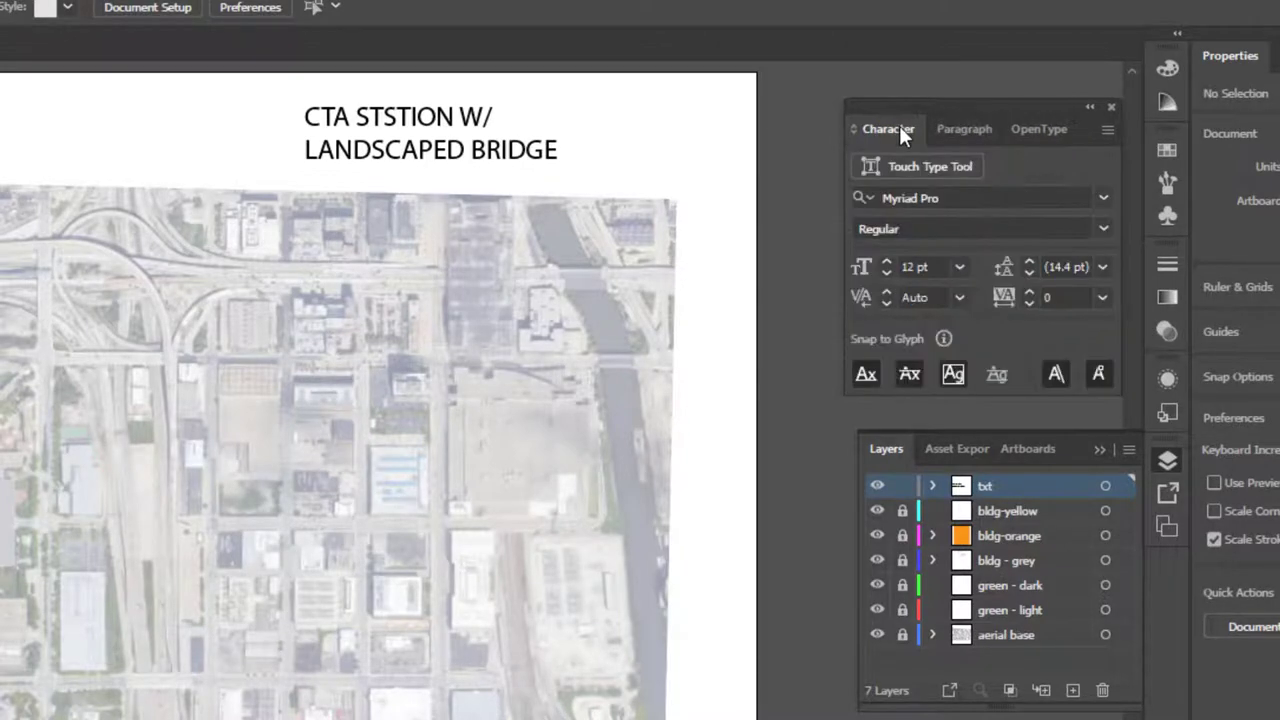
left_click(453, 149)
left_click(453, 149)
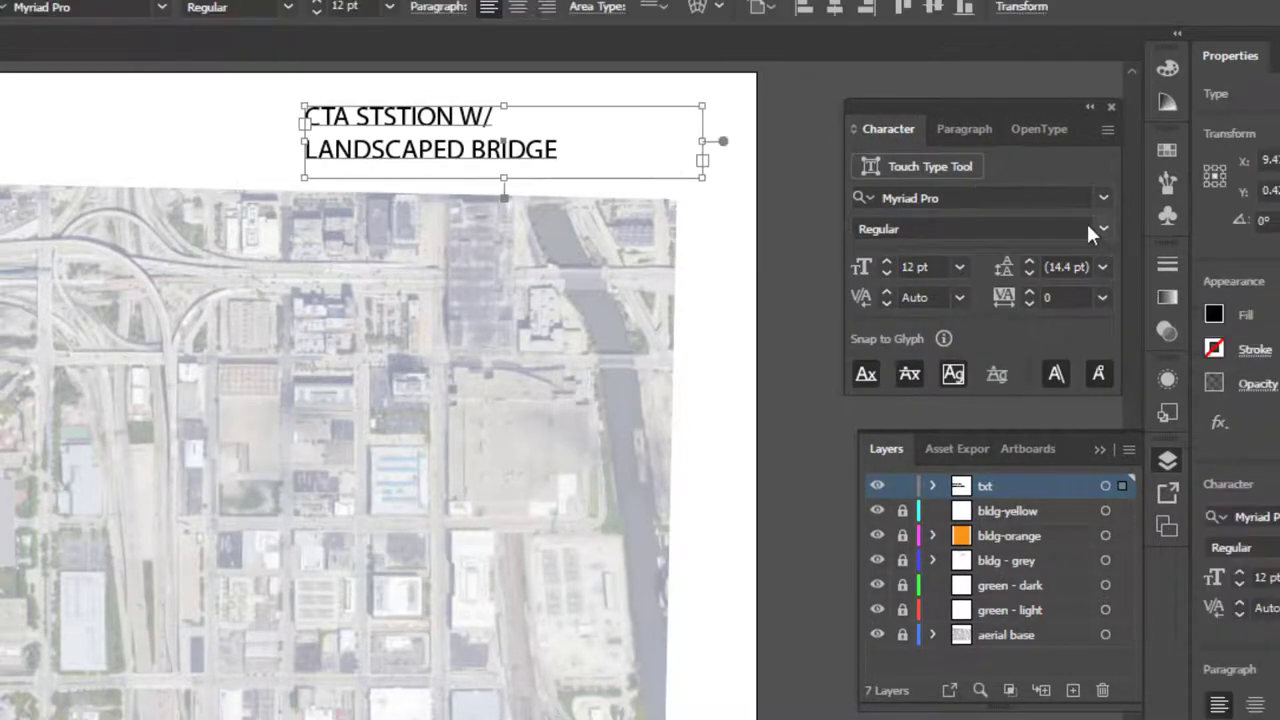
- Change the CTA label's font from Myriad Pro to Helvetica Neue LT Std
left_click(1104, 197)
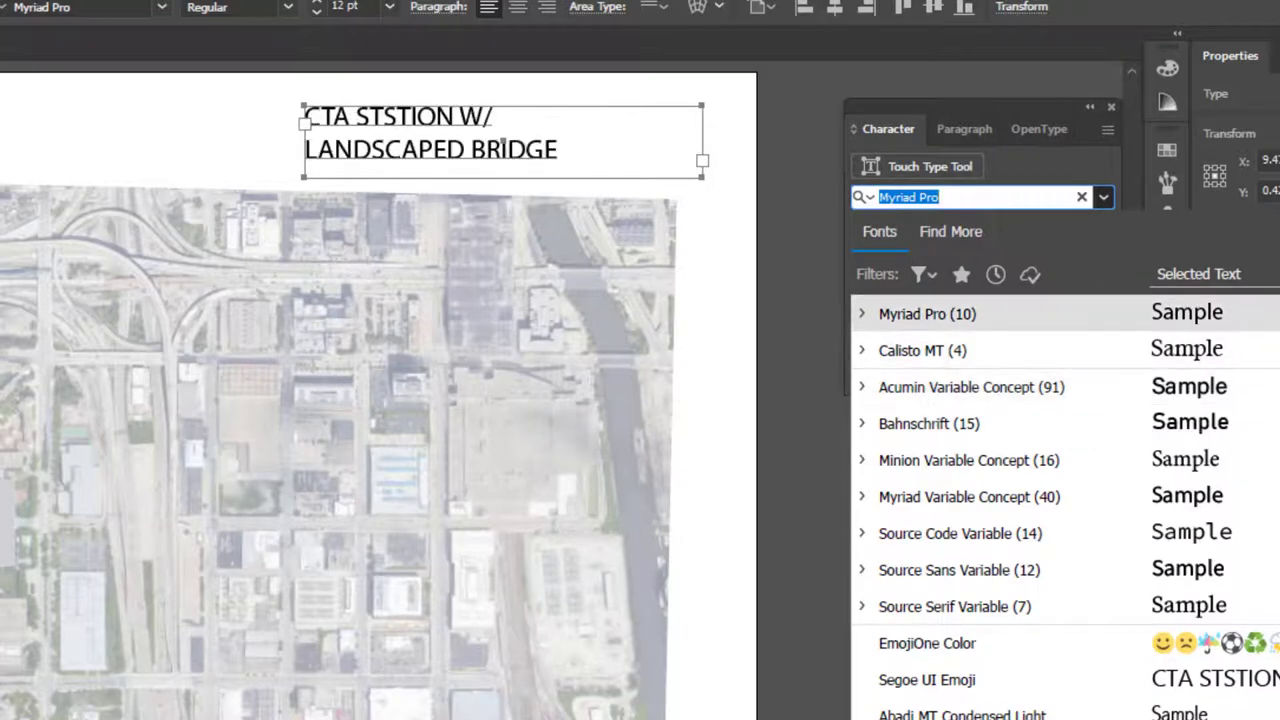
scroll(1050, 450, "down", 3)
scroll(1050, 450, "down", 20)
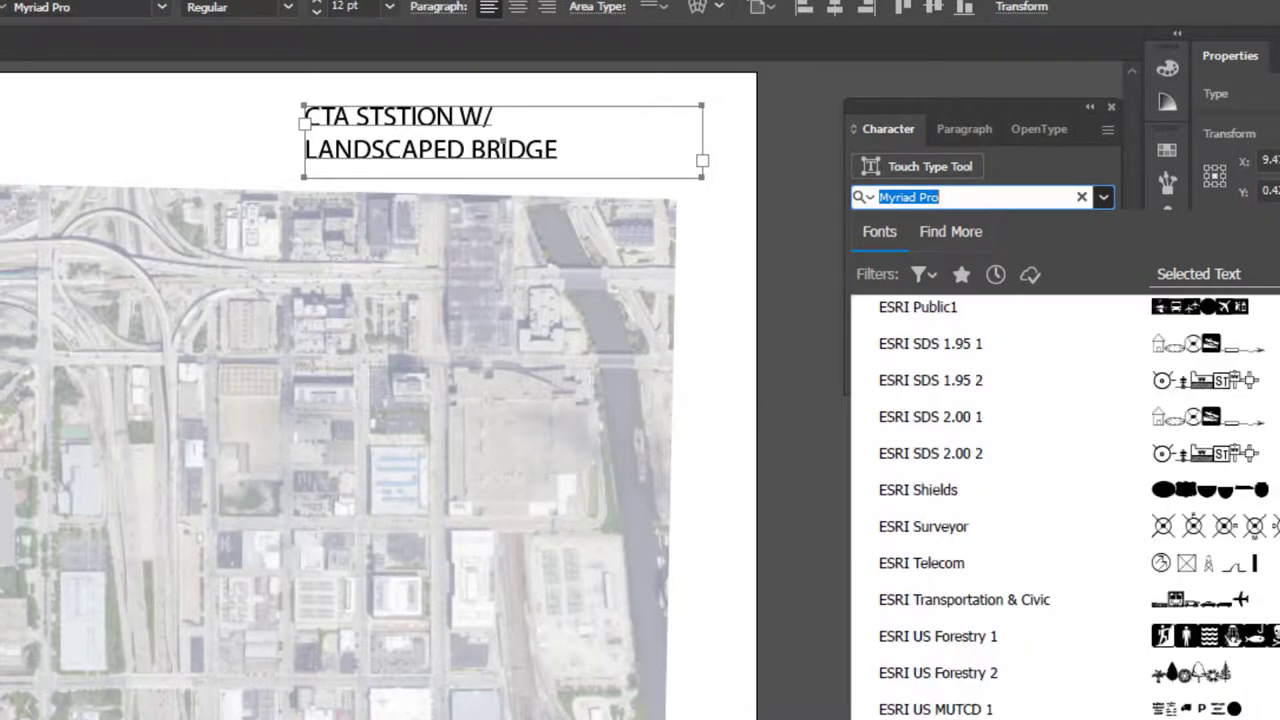
scroll(1050, 500, "down", 5)
scroll(930, 670, "down", 6)
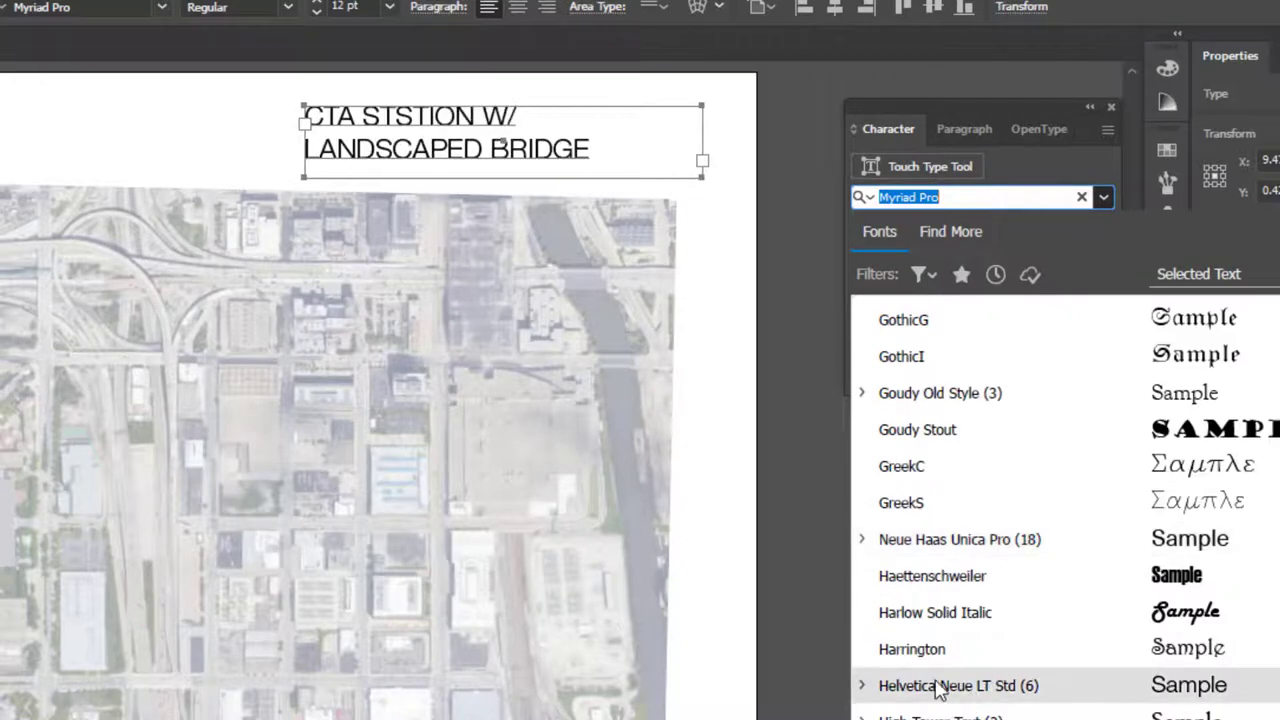
left_click(938, 686)
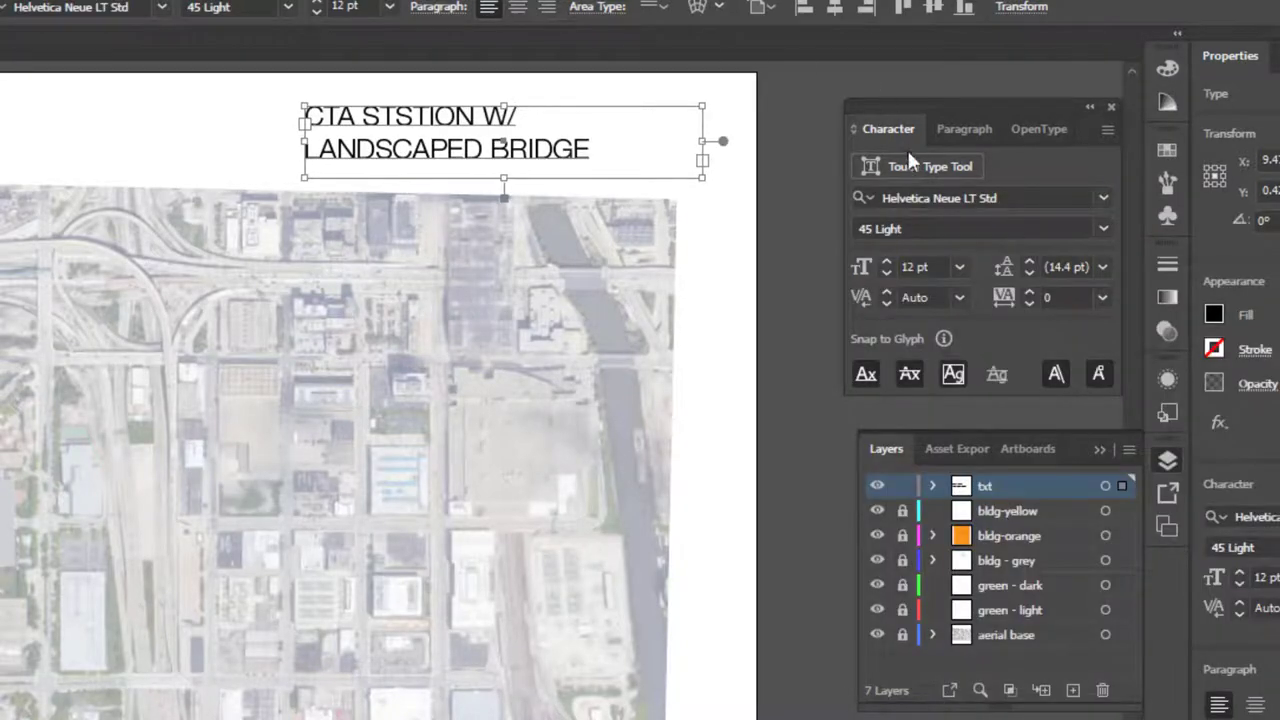
- Preview the 65 Medium weight, then keep 45 Light and review the label deselected
left_click(1100, 229)
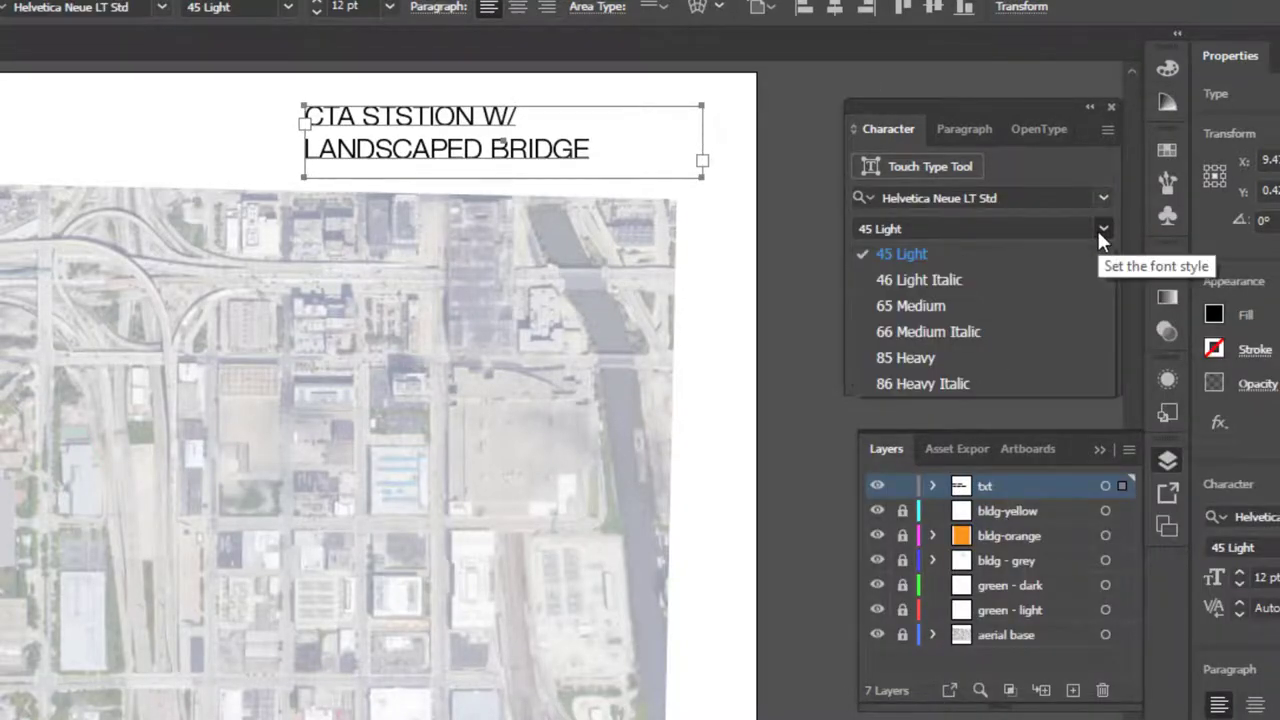
left_click(943, 306)
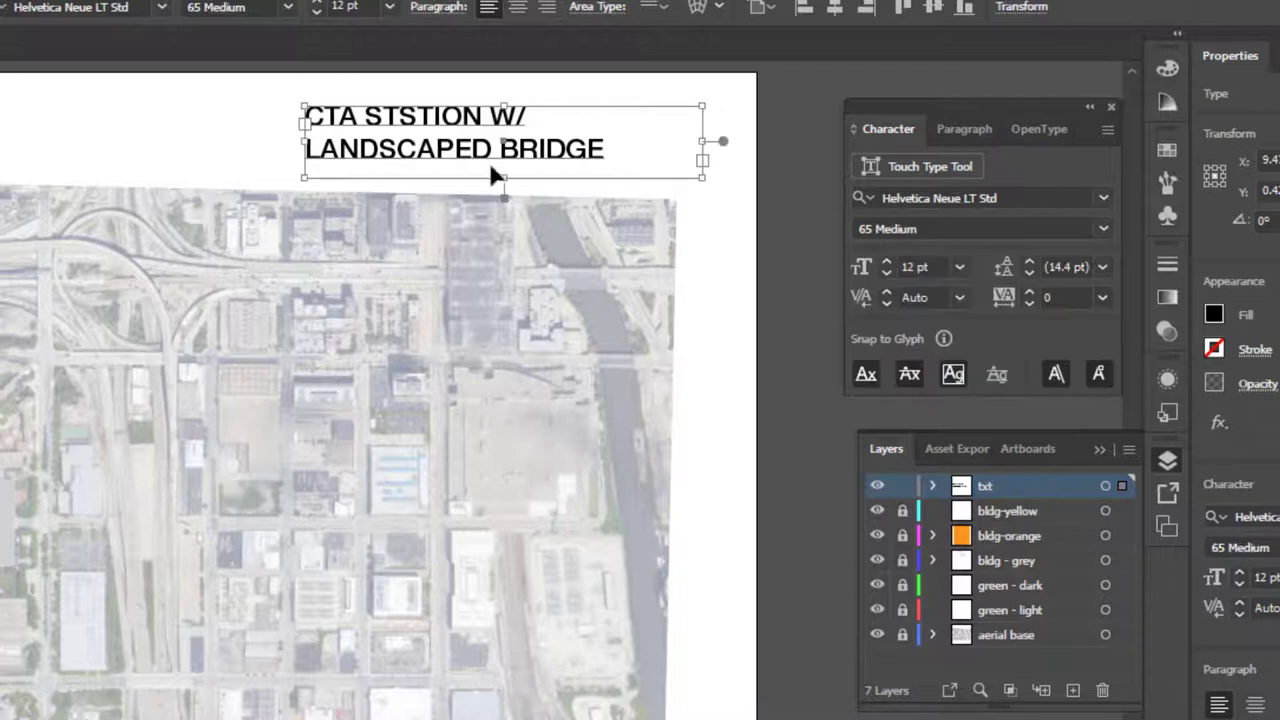
left_click(1100, 229)
left_click(988, 250)
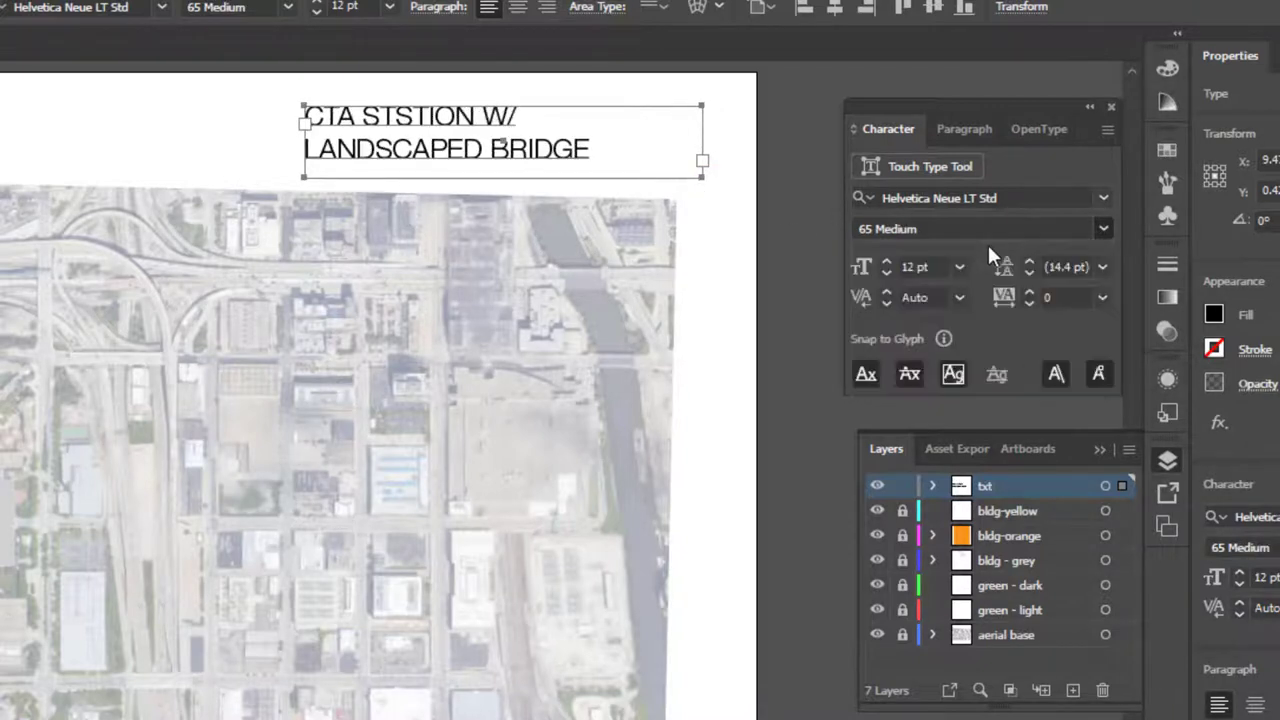
left_click(805, 200)
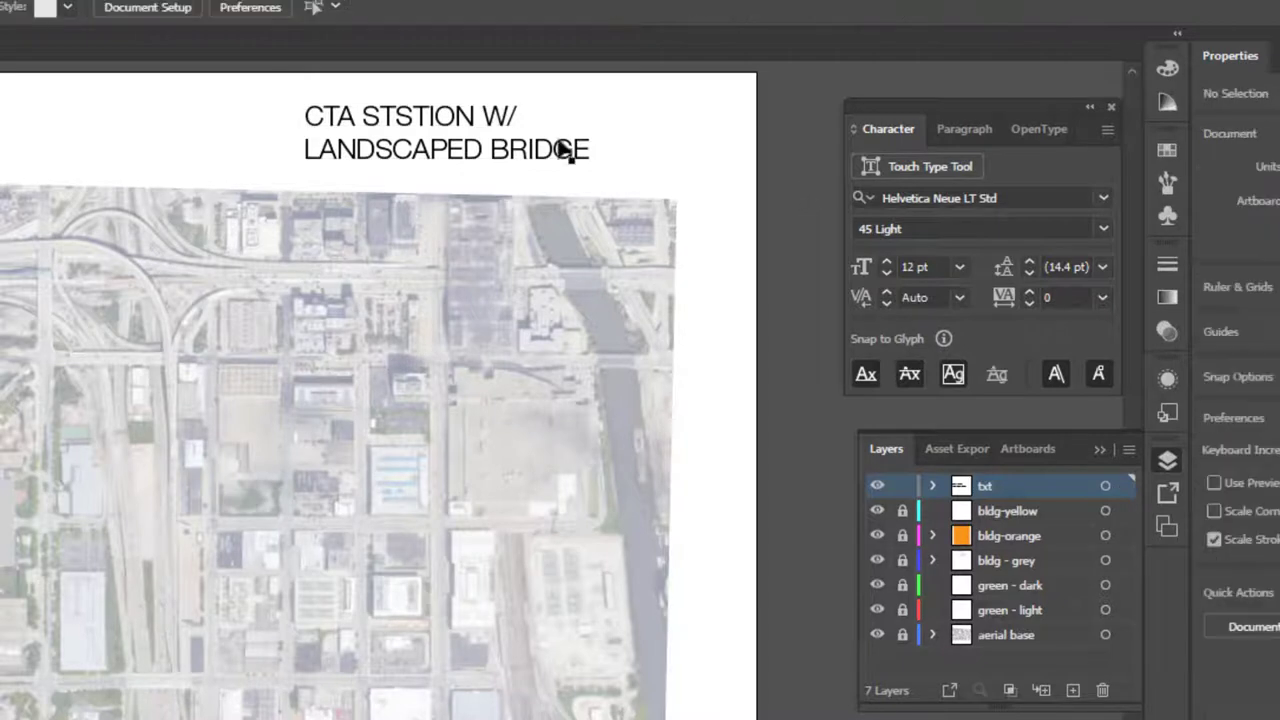
left_click(400, 148)
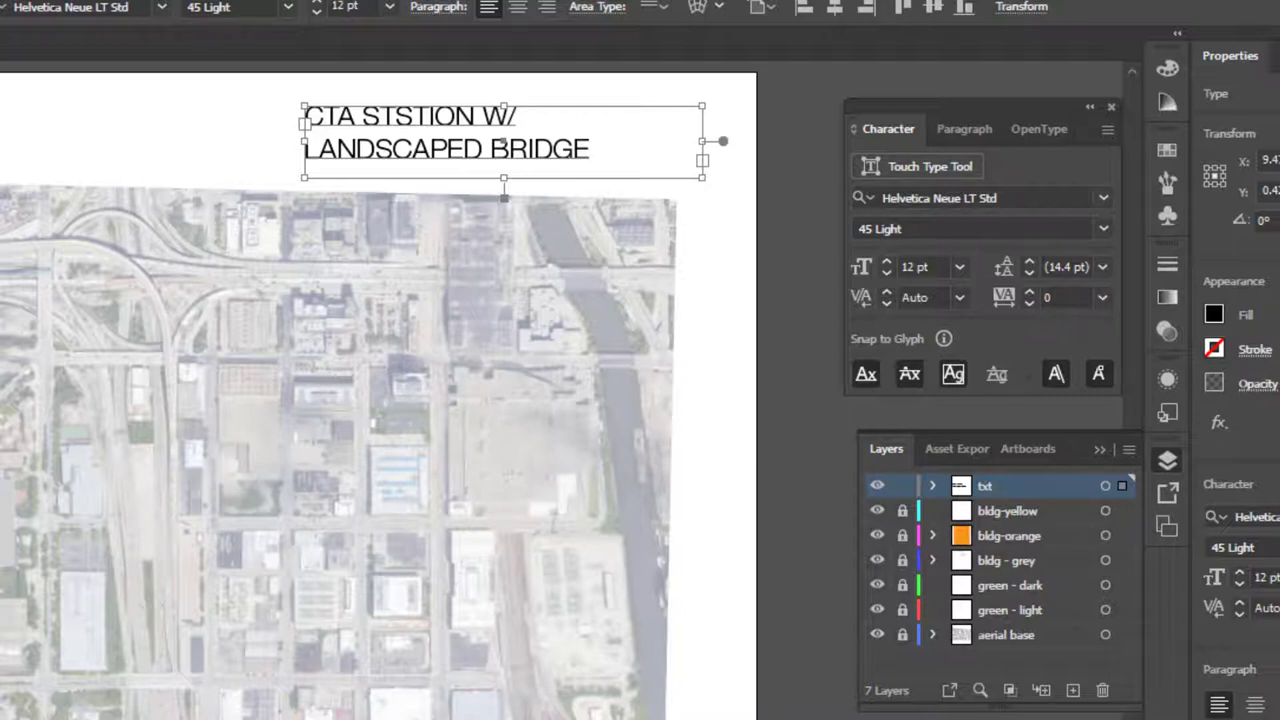
left_click(778, 141)
- Draw a pen-tool leader line from a short tick left of the CTA label down to the highway
scroll(257, 363, "down", 2)
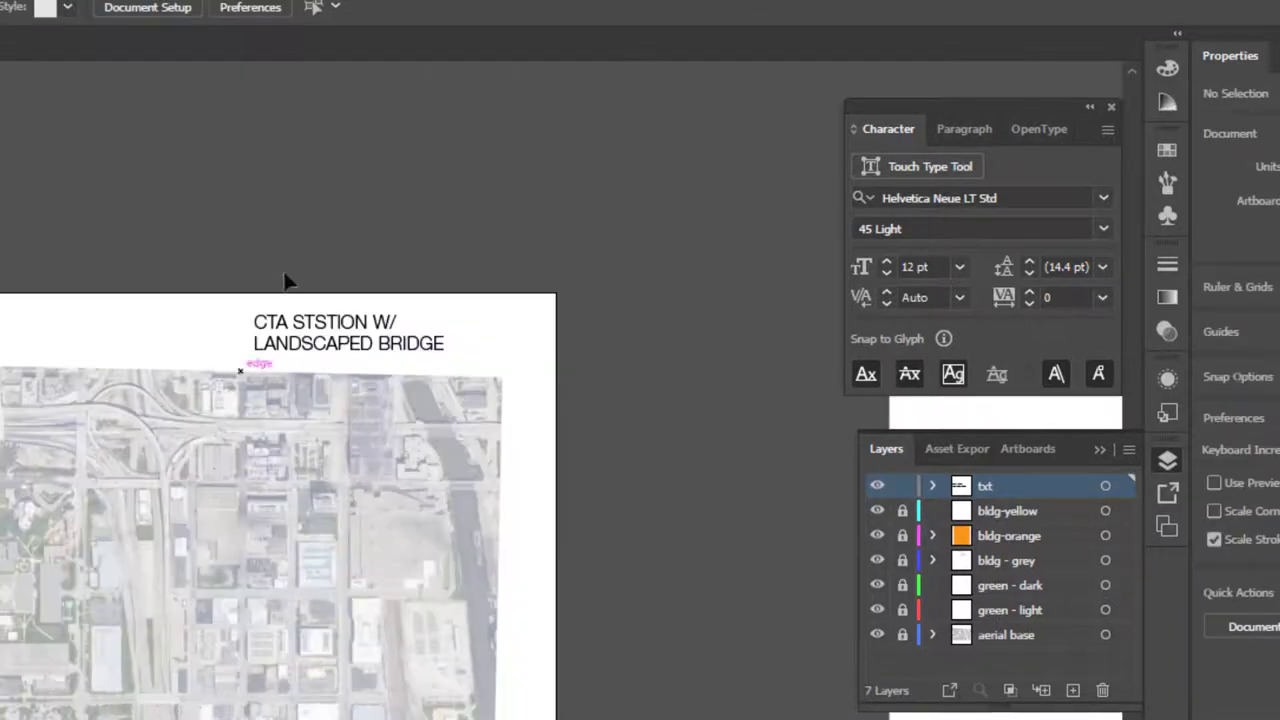
scroll(265, 365, "up", 5)
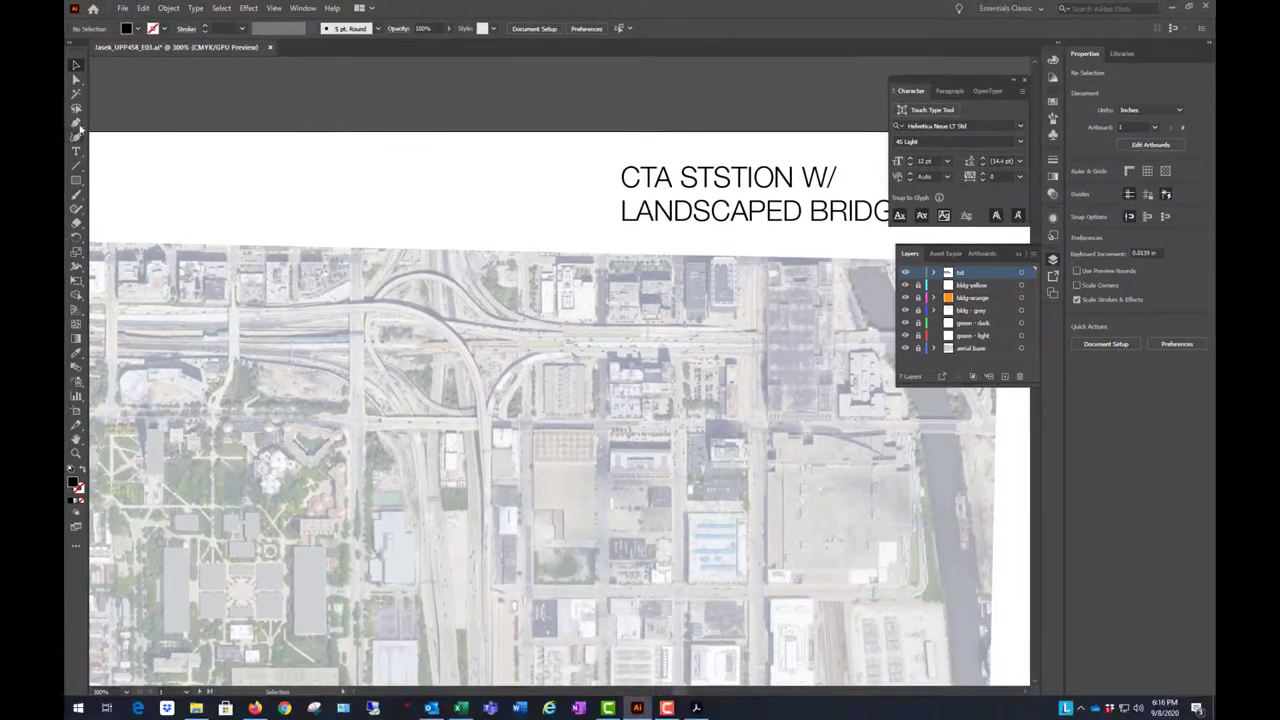
left_click(78, 124)
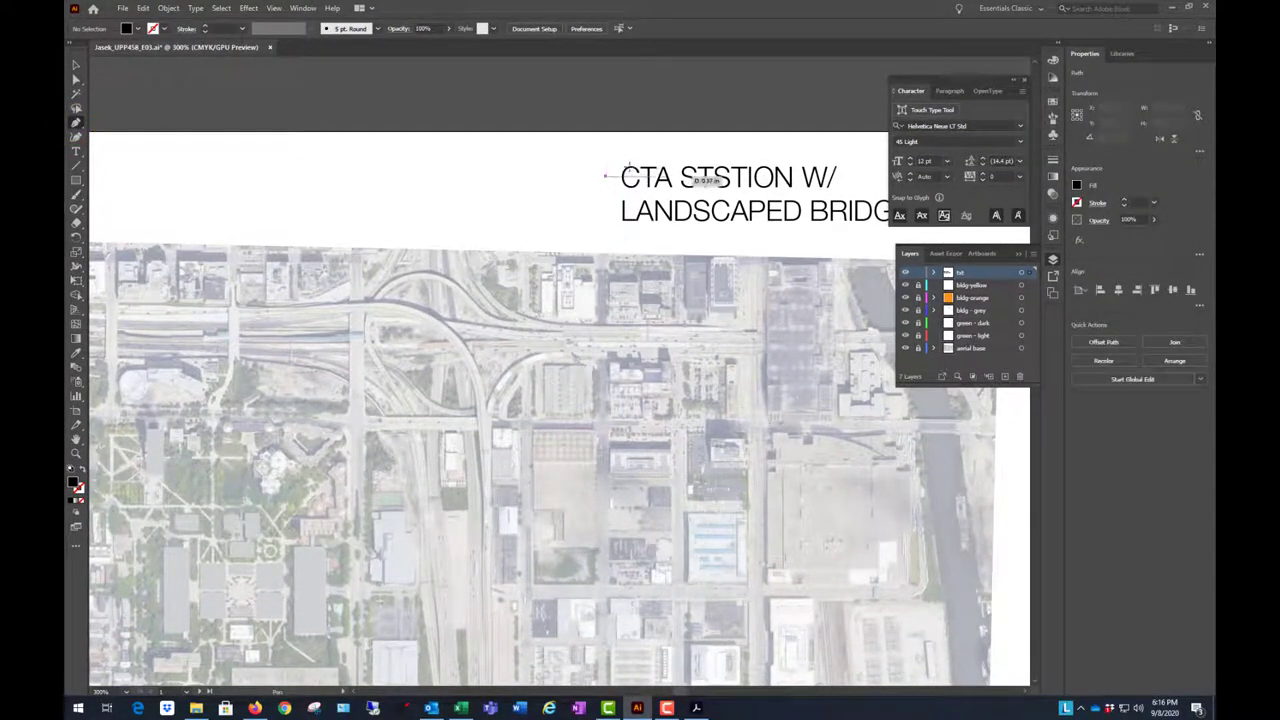
left_click(604, 176)
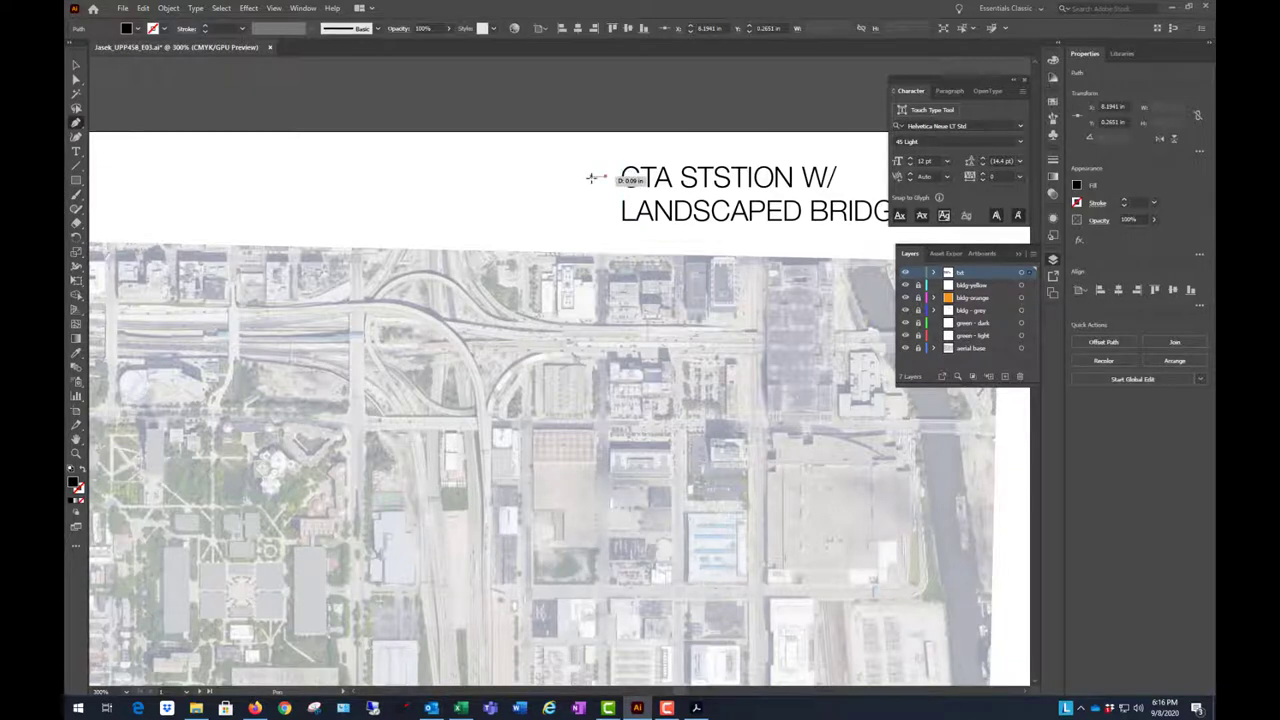
left_click(591, 177)
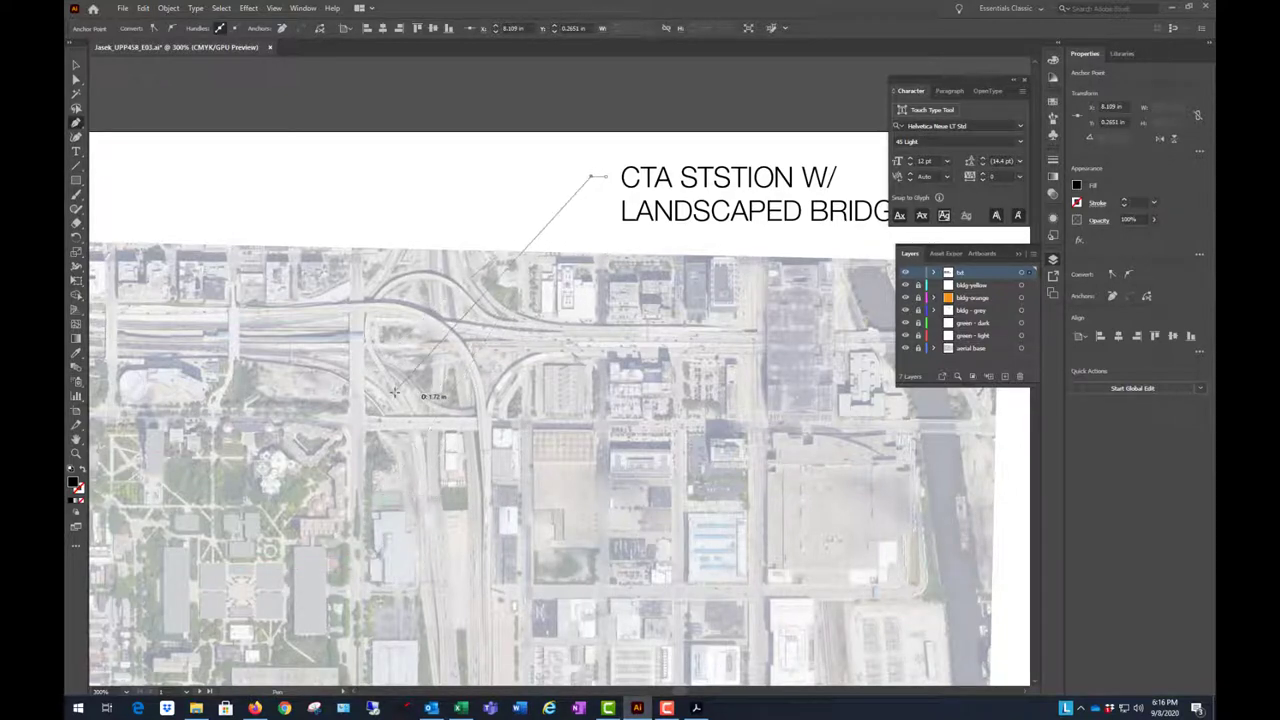
left_click(357, 341)
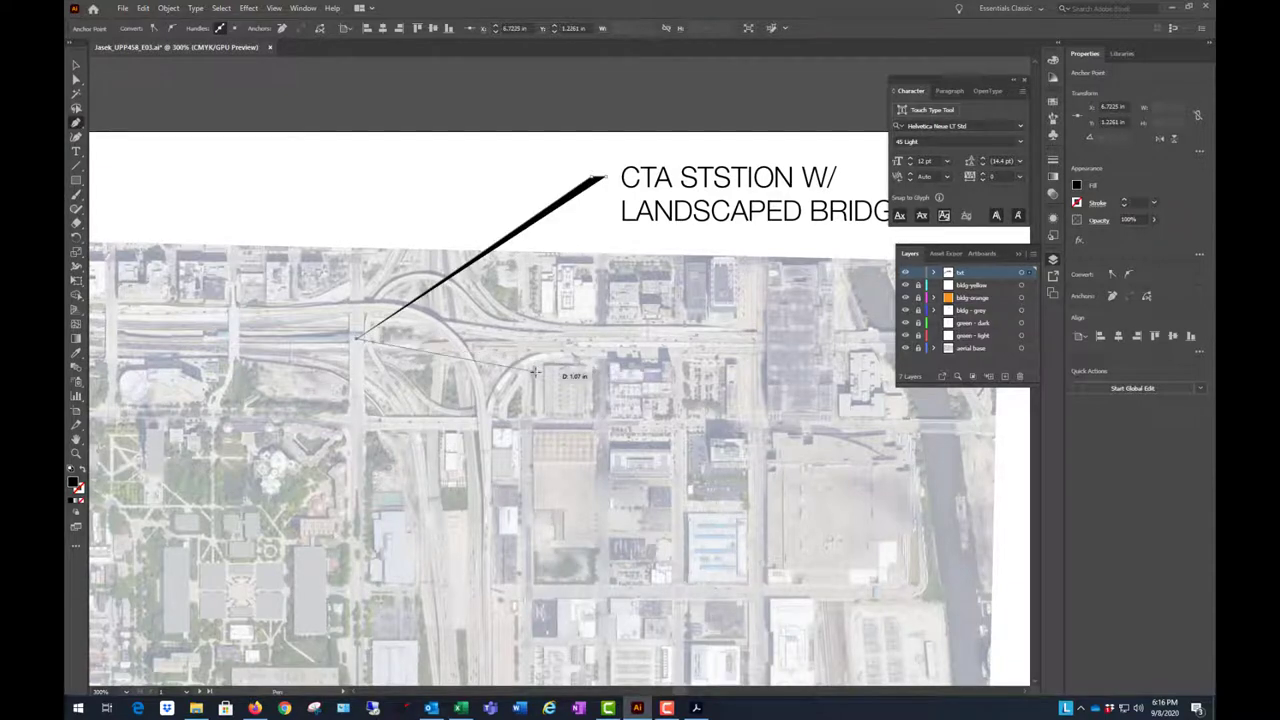
key("v")
left_click(402, 106)
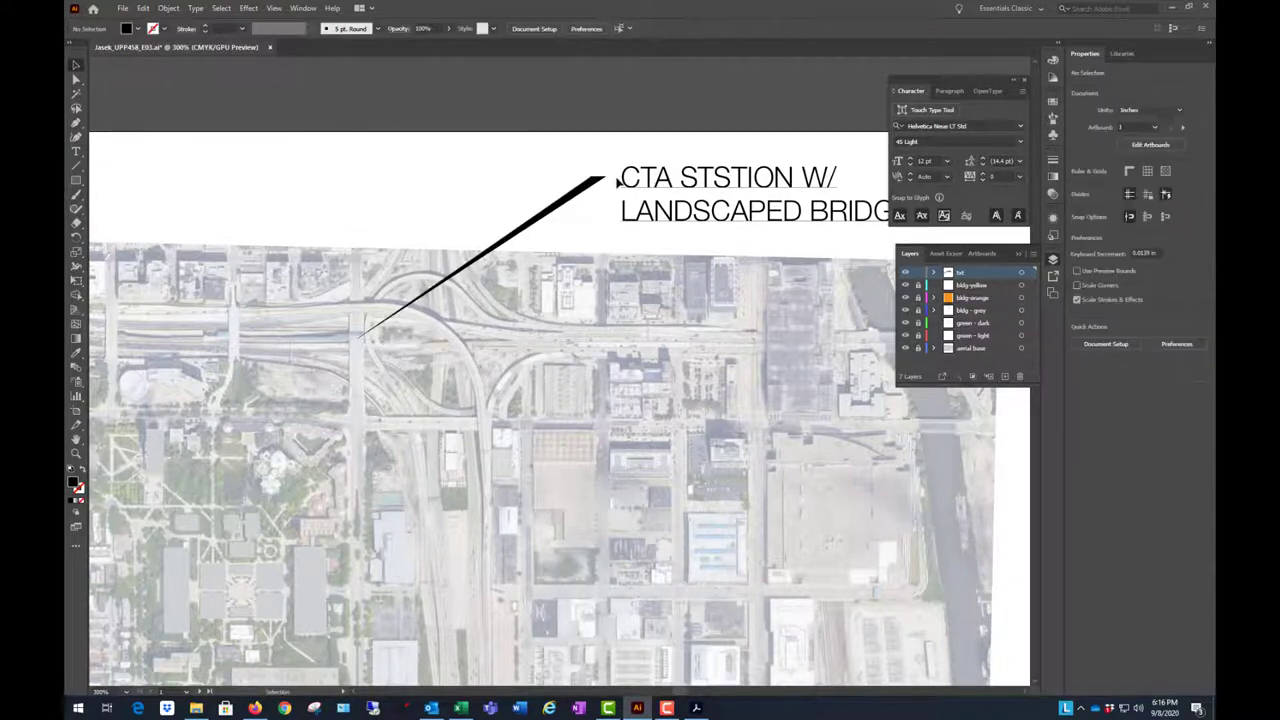
left_click(596, 185)
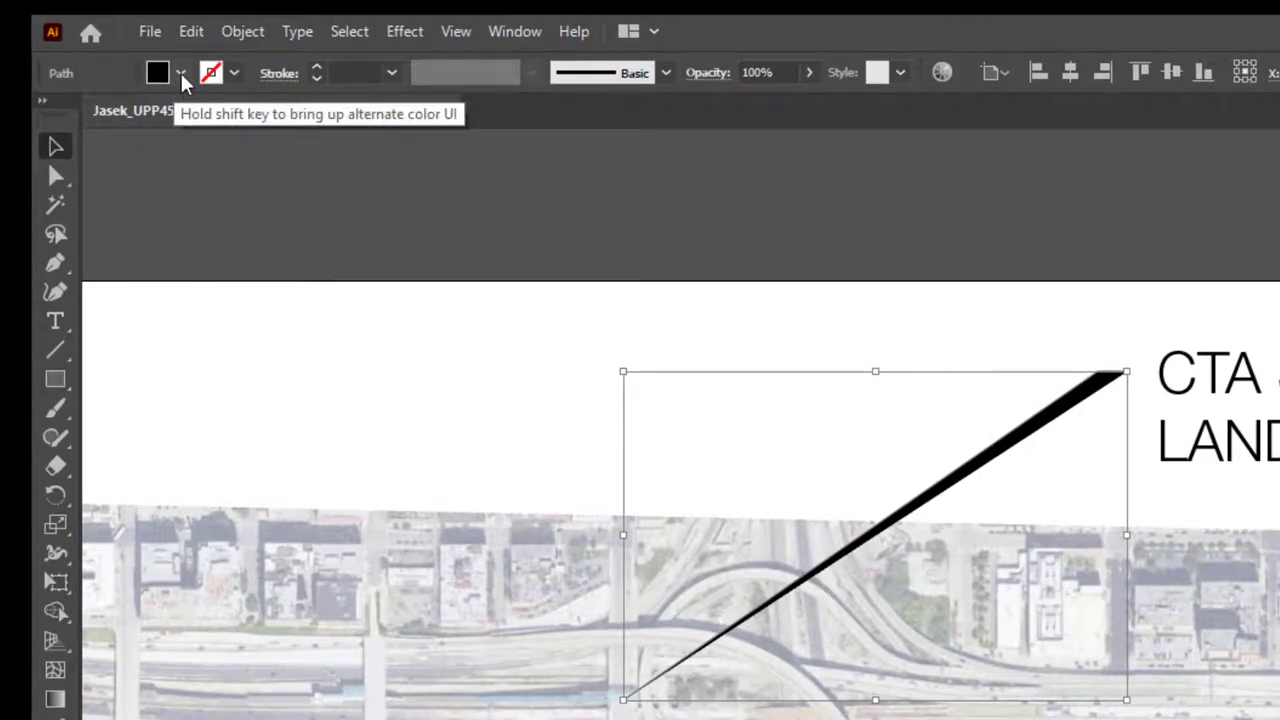
- Set the leader line's fill to None and its stroke to Black
left_click(182, 77)
left_click(47, 113)
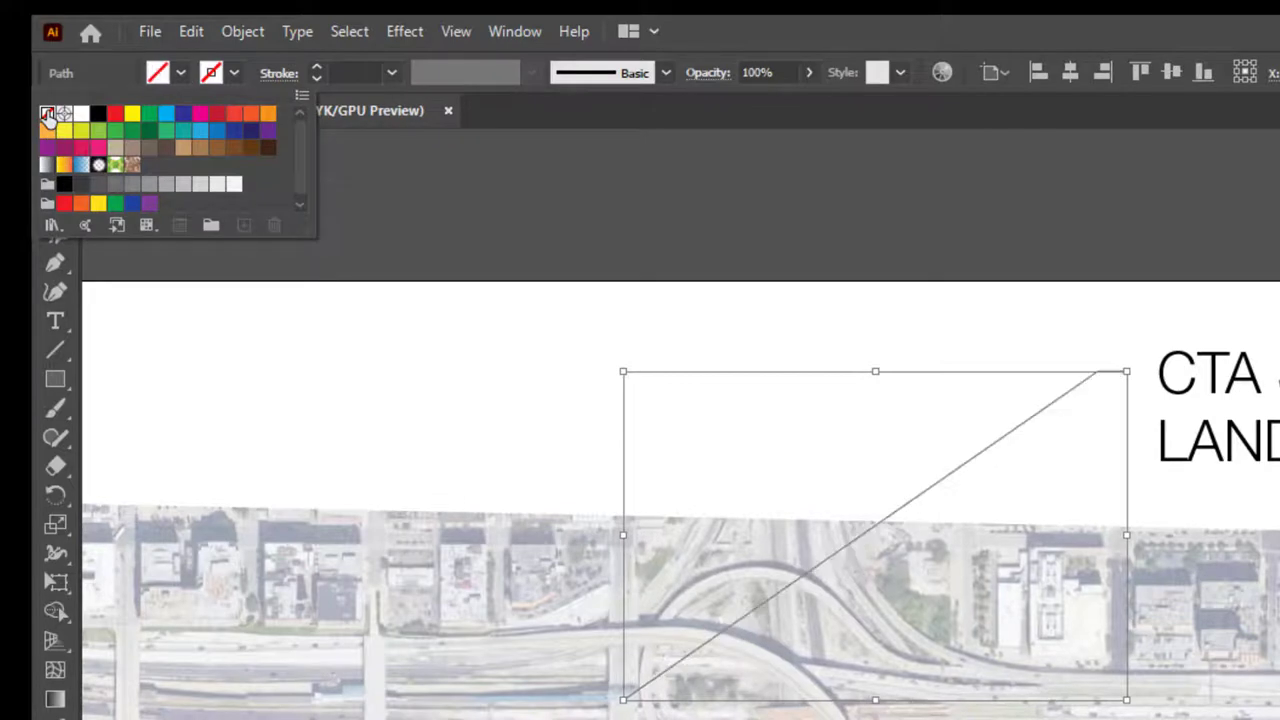
left_click(233, 76)
left_click(96, 116)
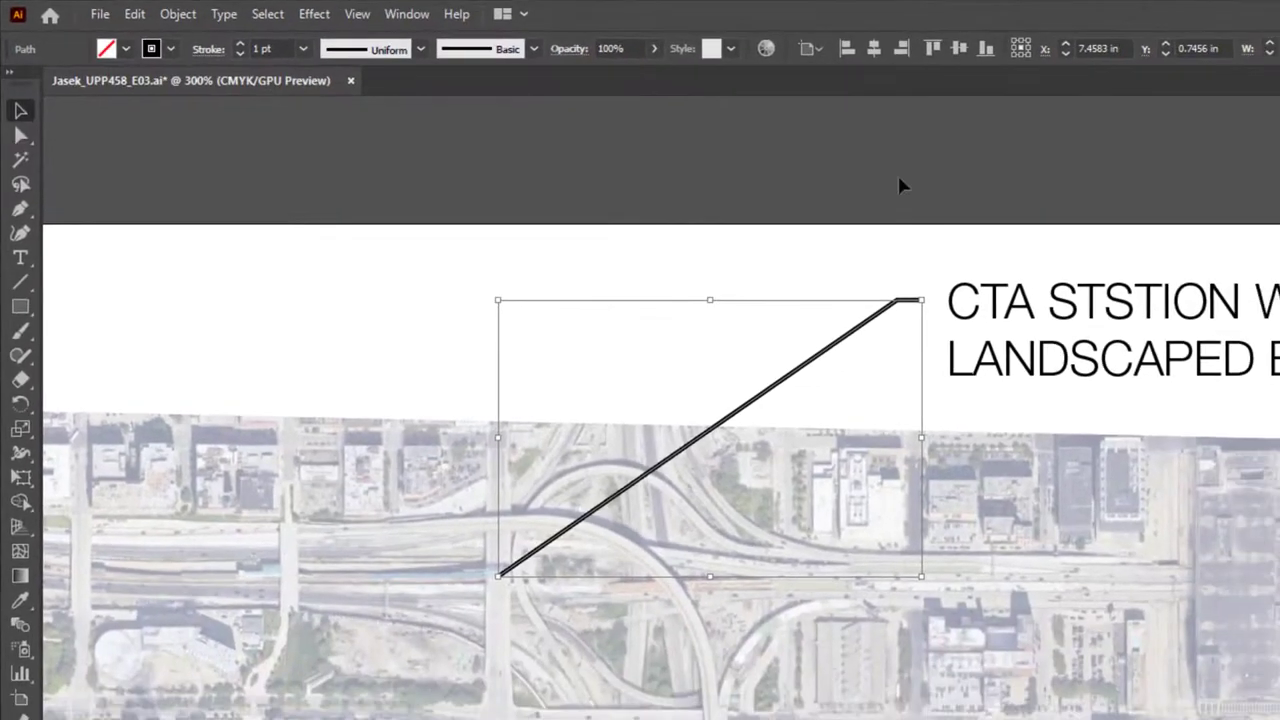
left_click(1060, 248)
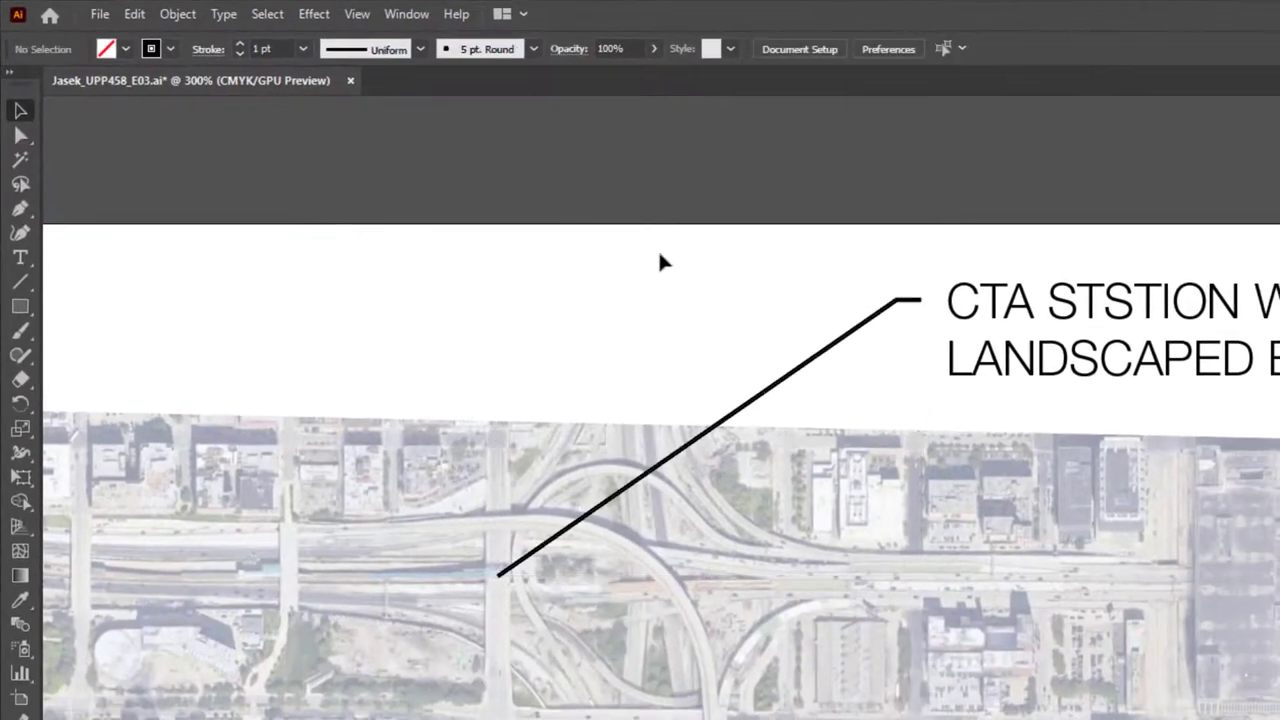
scroll(460, 597, "down", 1, "alt")
scroll(778, 420, "up", 1, "alt")
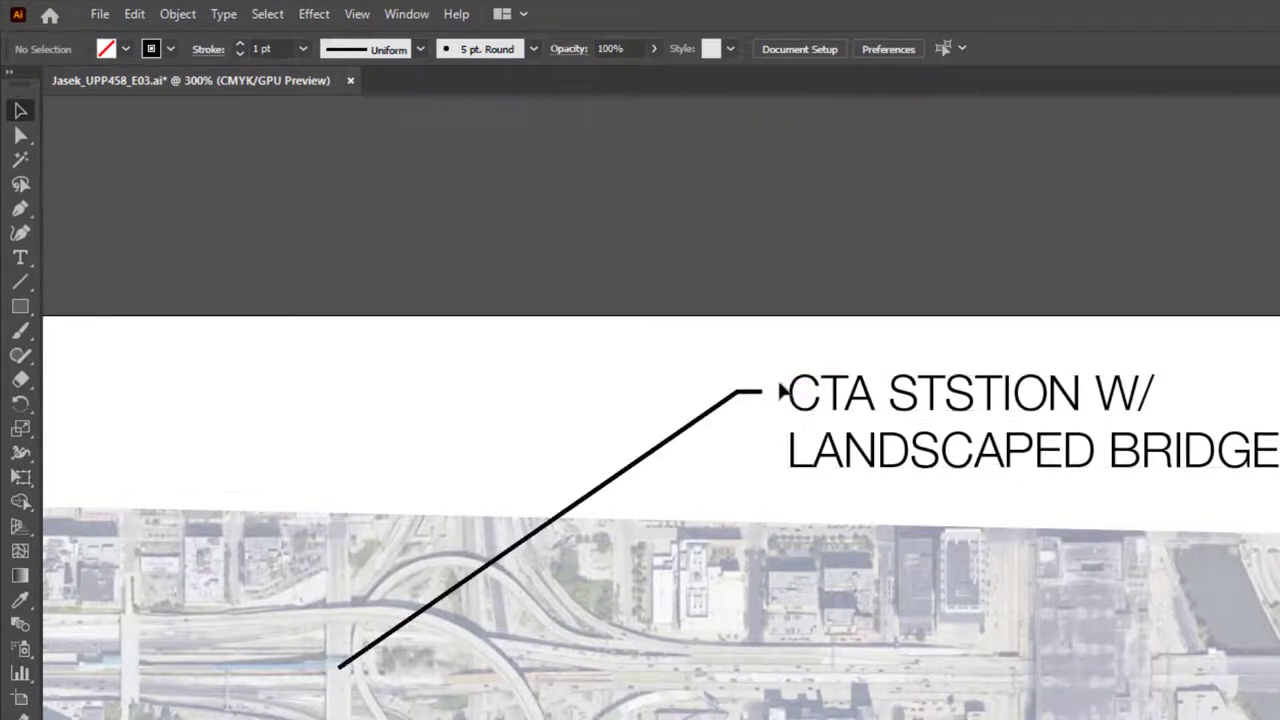
- Correct the label's misspelling from STSTION to STATION
double_click(972, 403)
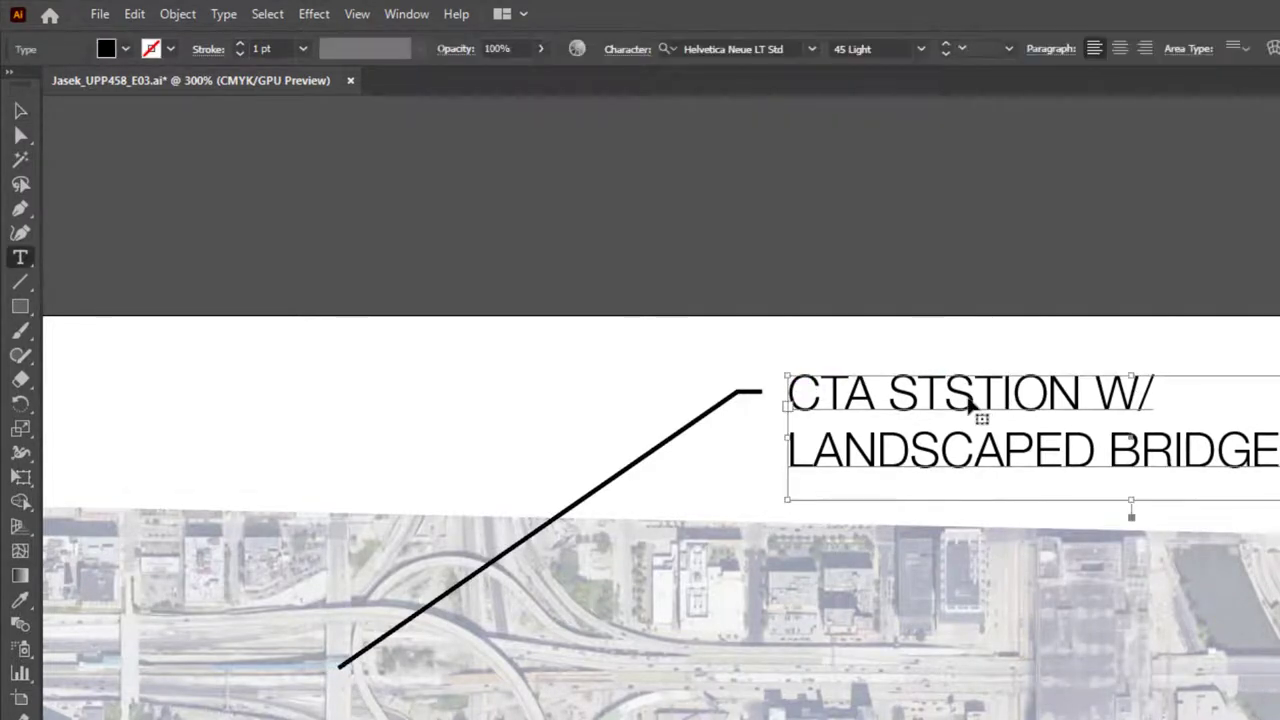
key("shift+Left")
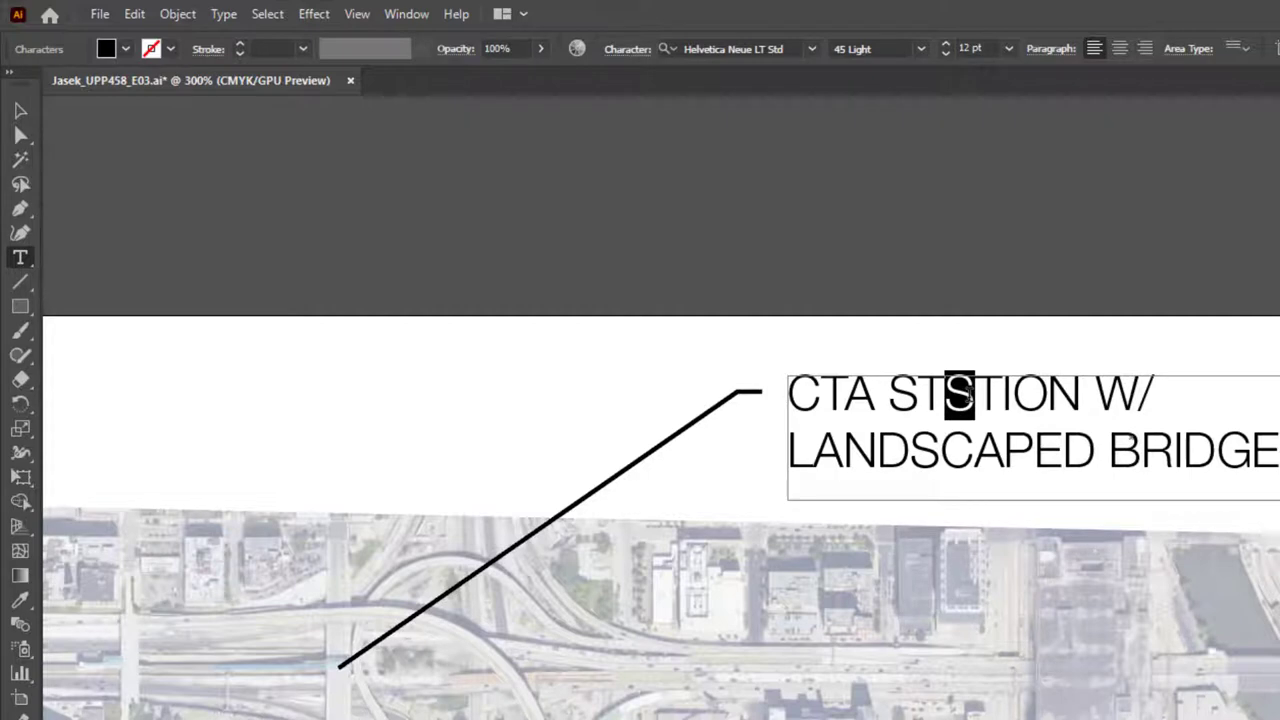
type("A")
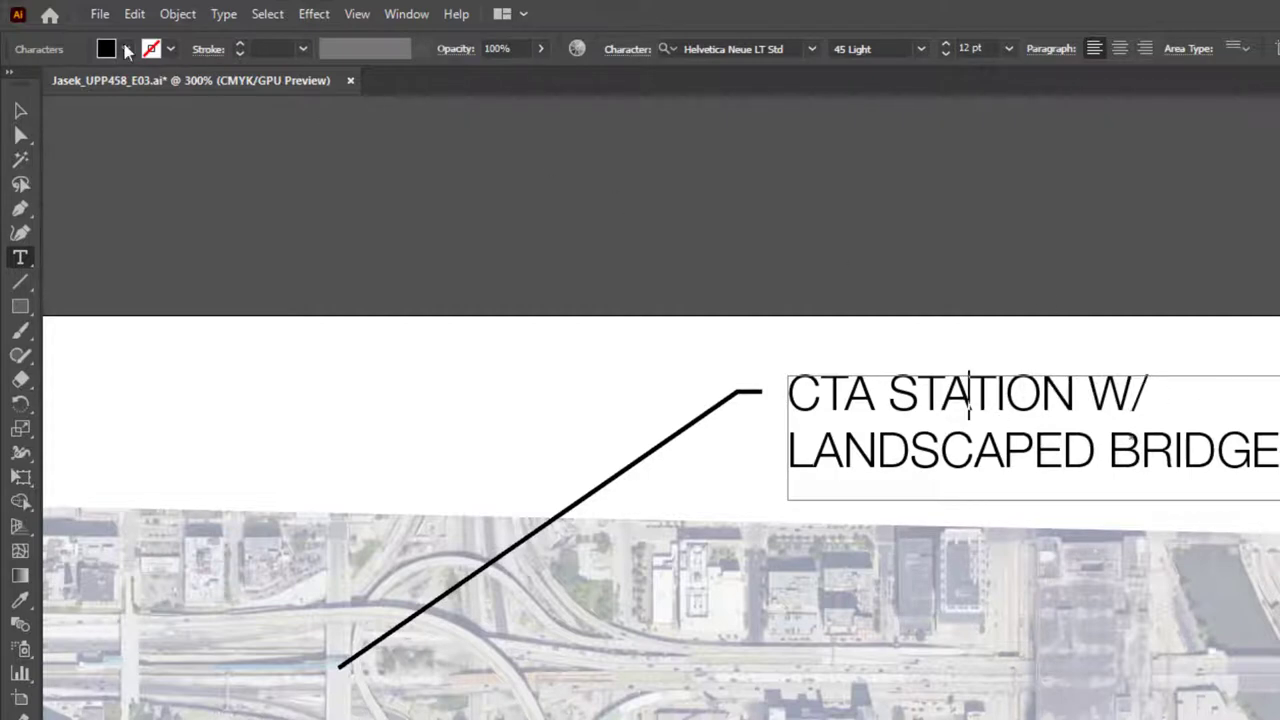
left_click(20, 110)
left_click(694, 212)
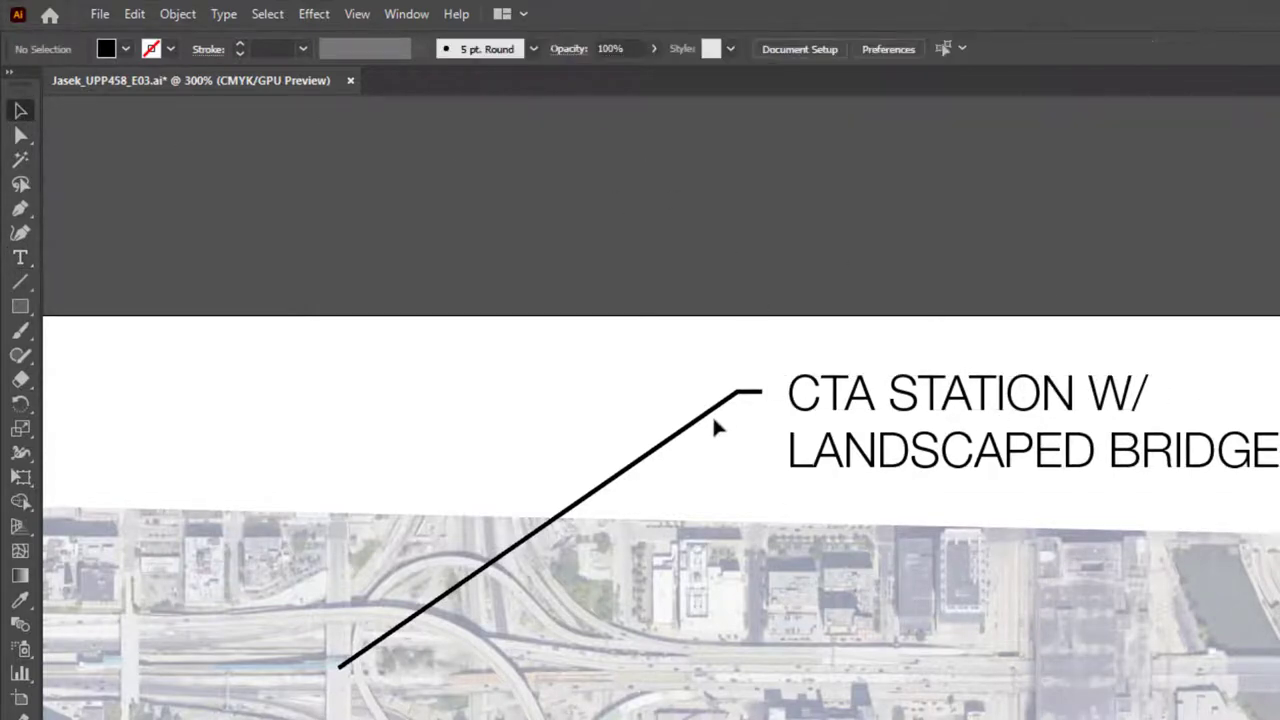
- Set the leader line's stroke weight to 0.5 pt, then zoom out
left_click(719, 410)
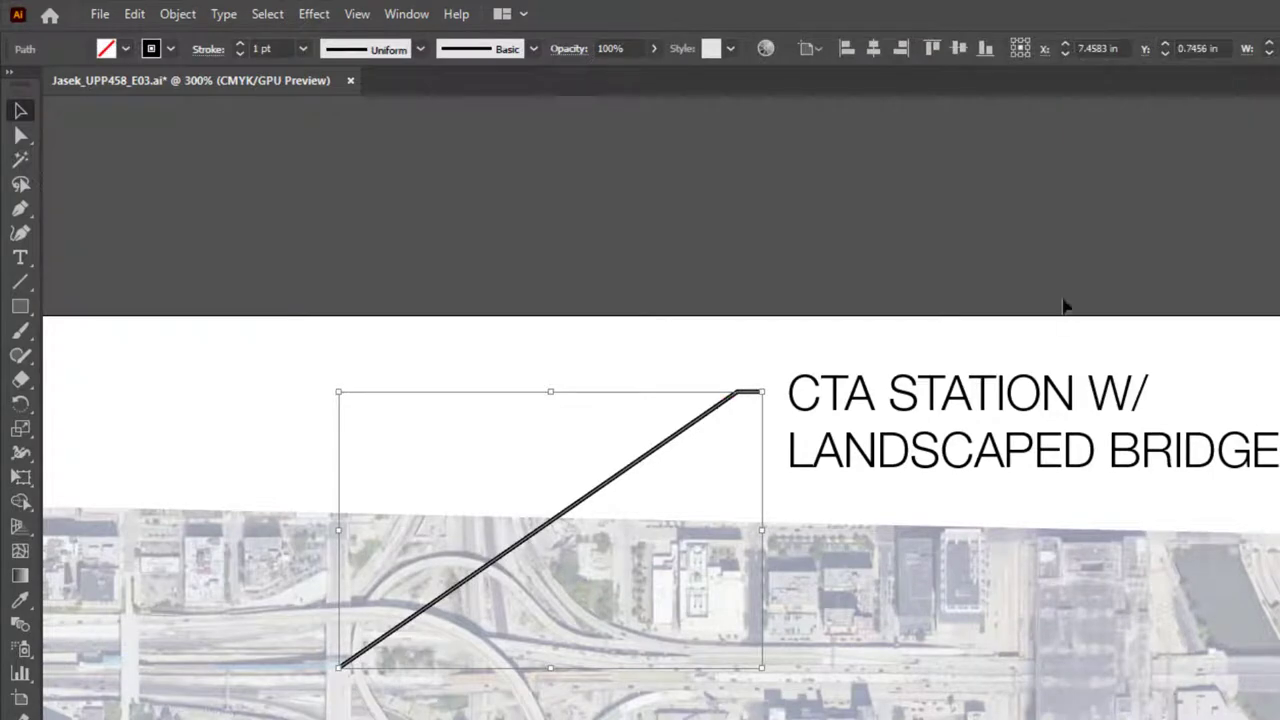
left_click(303, 49)
left_click(322, 90)
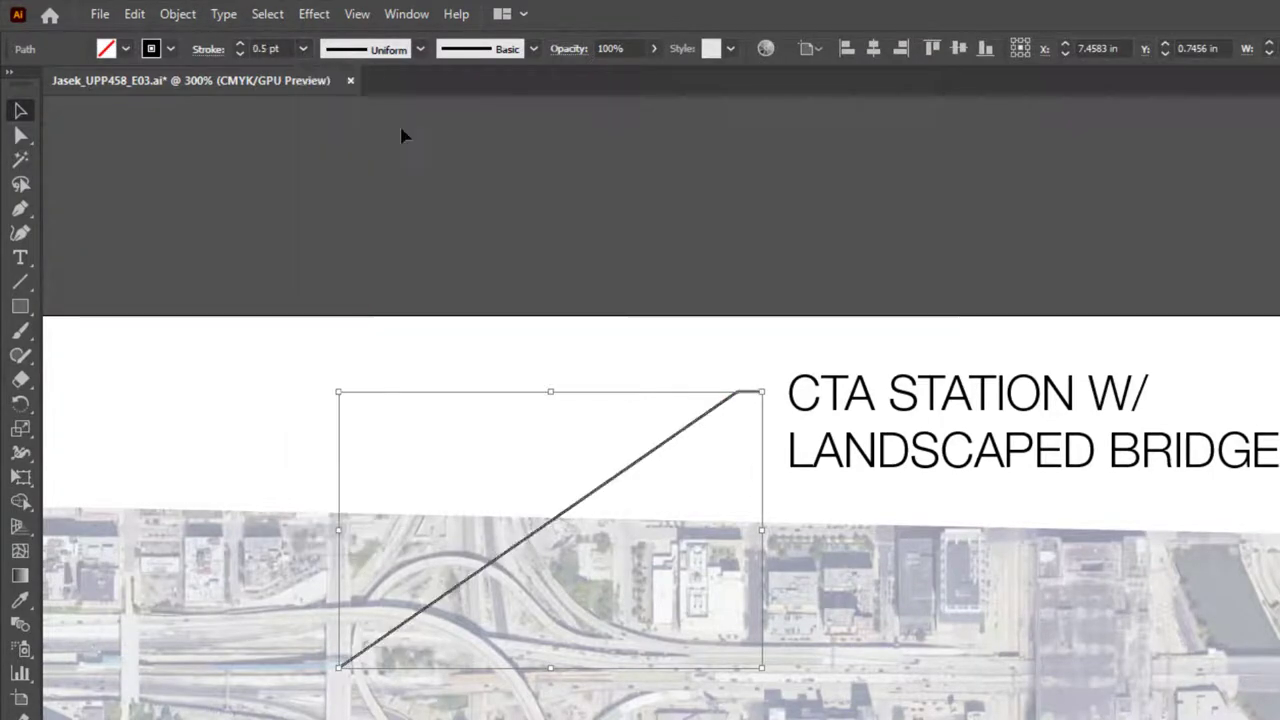
left_click(923, 262)
key("ctrl+minus")
key("ctrl+minus")
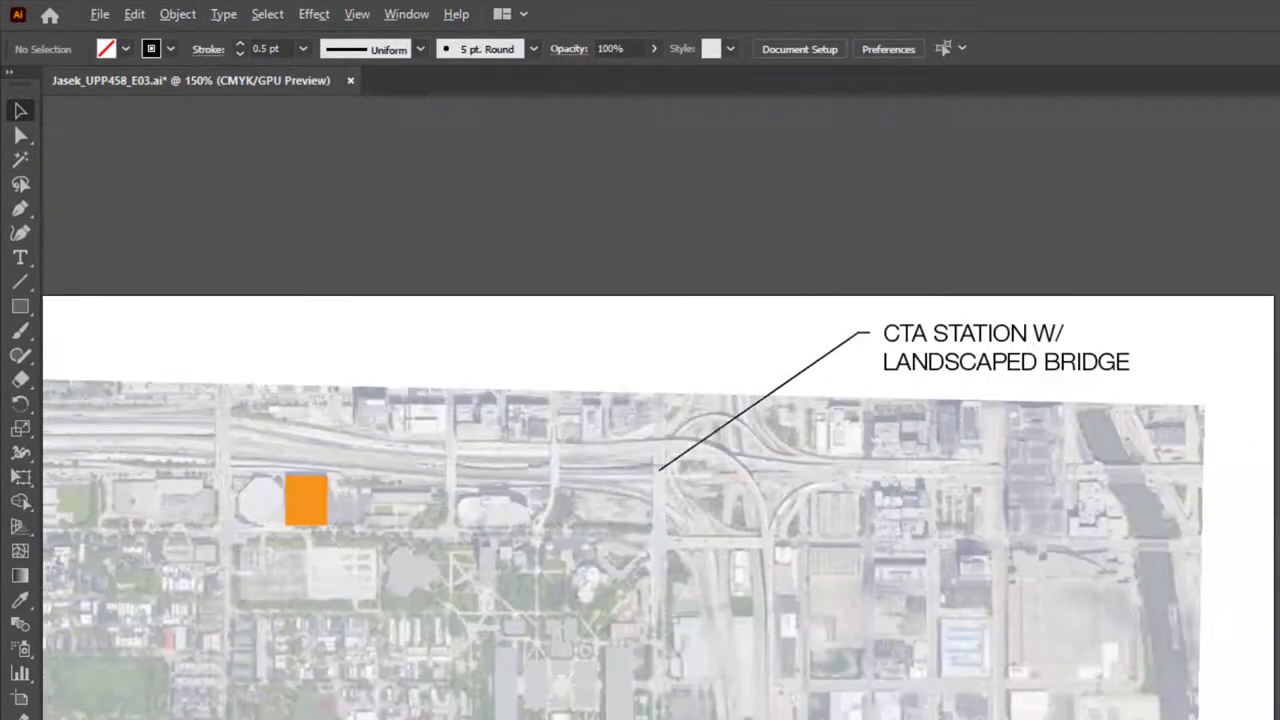
- Zoom in and select, then deselect, the CTA STATION label to check it against its leader
scroll(1023, 294, "up", 5)
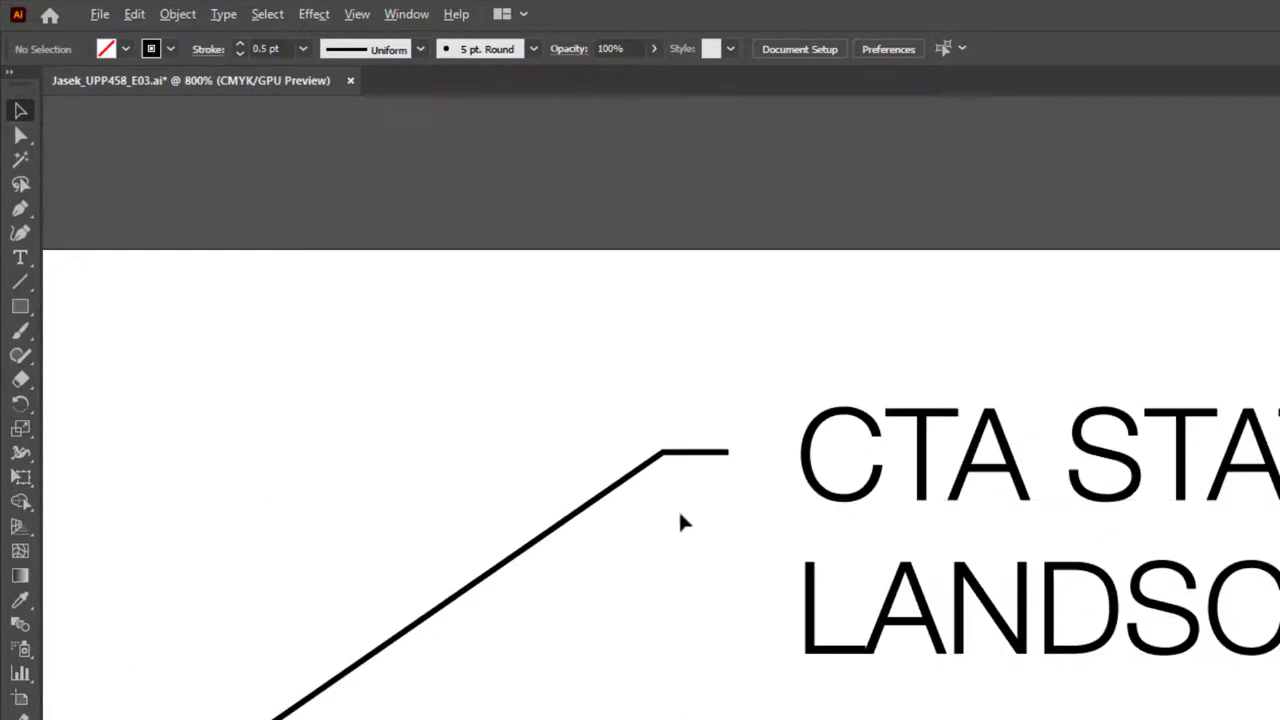
scroll(723, 457, "up", 2)
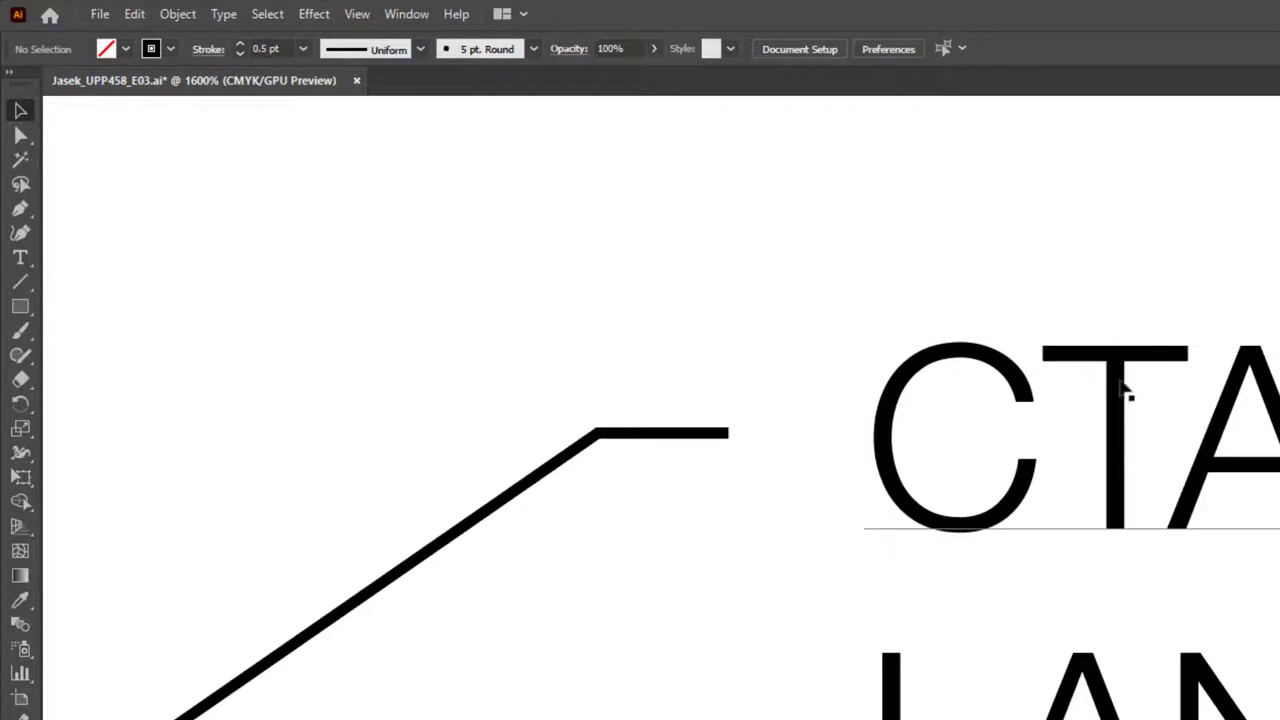
scroll(749, 400, "down", 5)
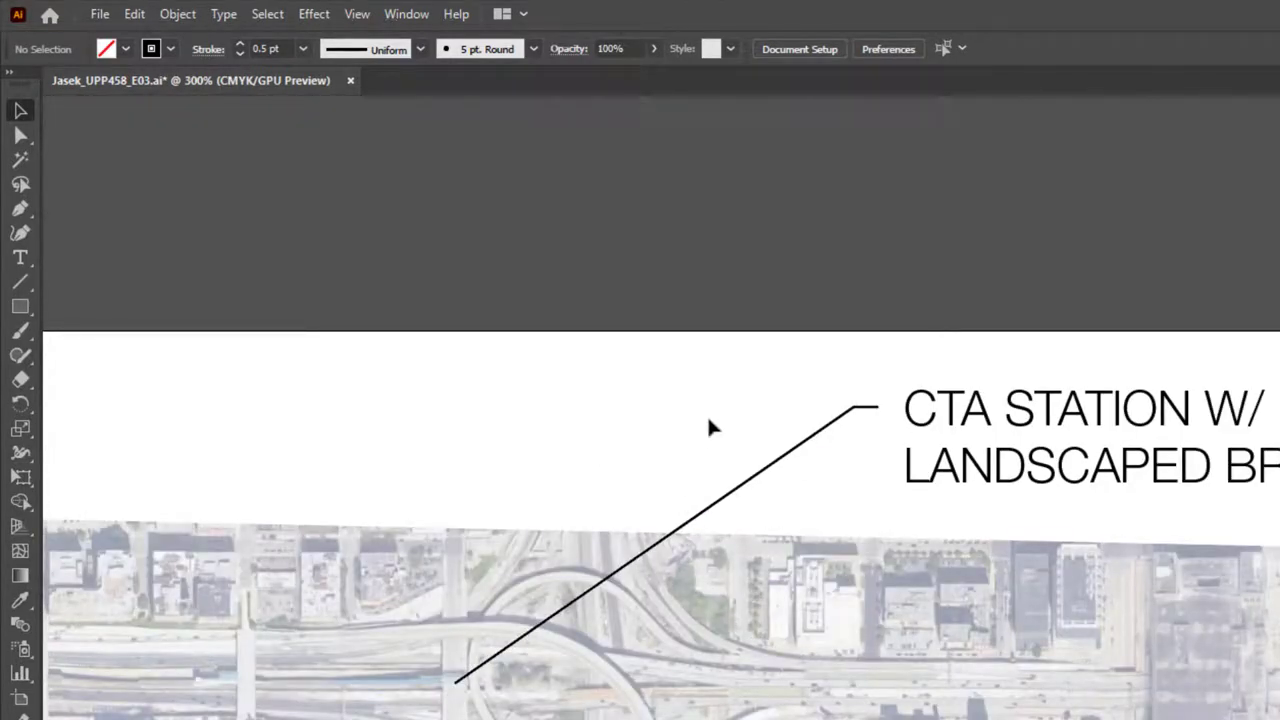
scroll(709, 420, "down", 2)
left_click(1046, 414)
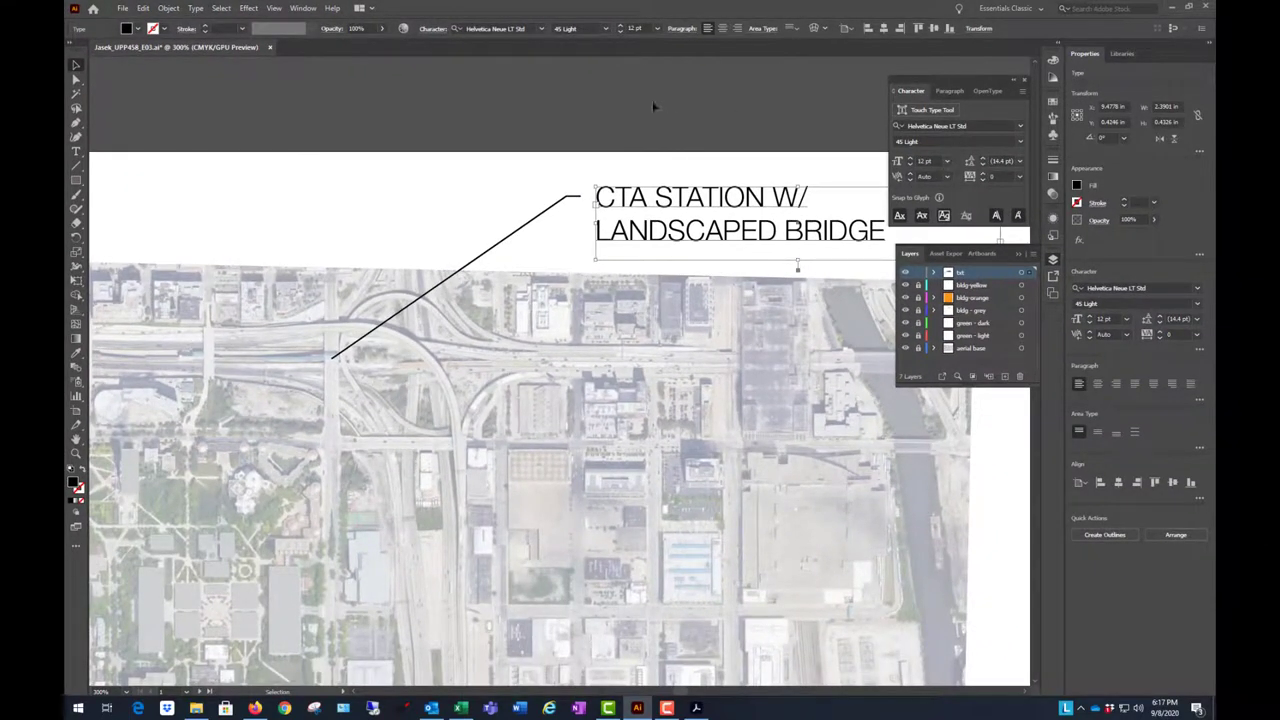
left_click(650, 122)
scroll(211, 309, "down", 3)
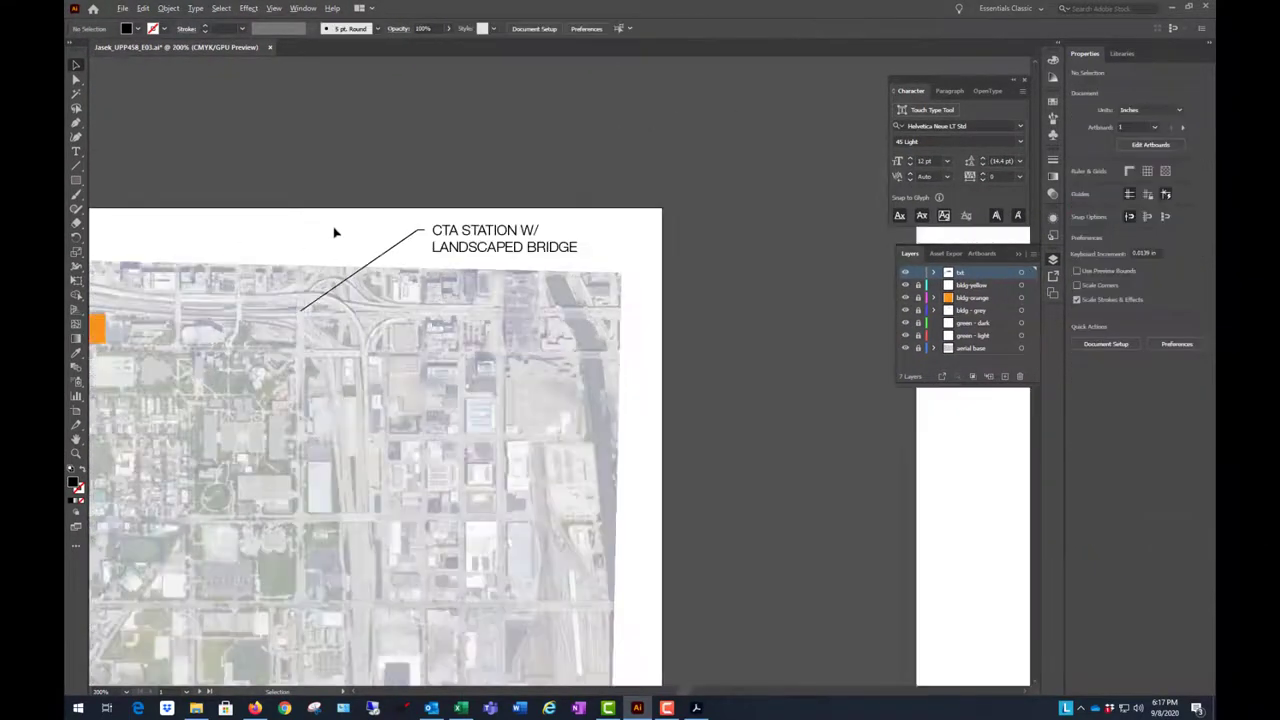
scroll(316, 270, "up", 3)
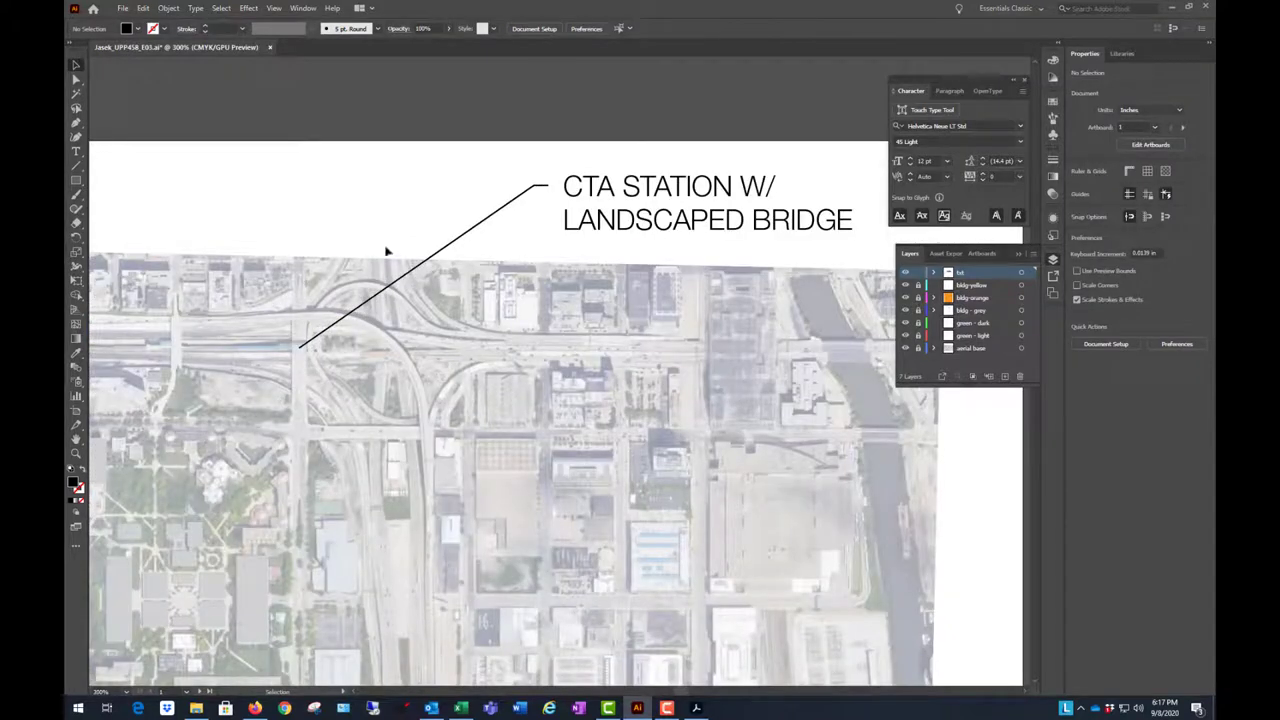
- Float the leader line's Stroke panel and toggle Dashed Line on then off, keeping it solid
left_click(312, 340)
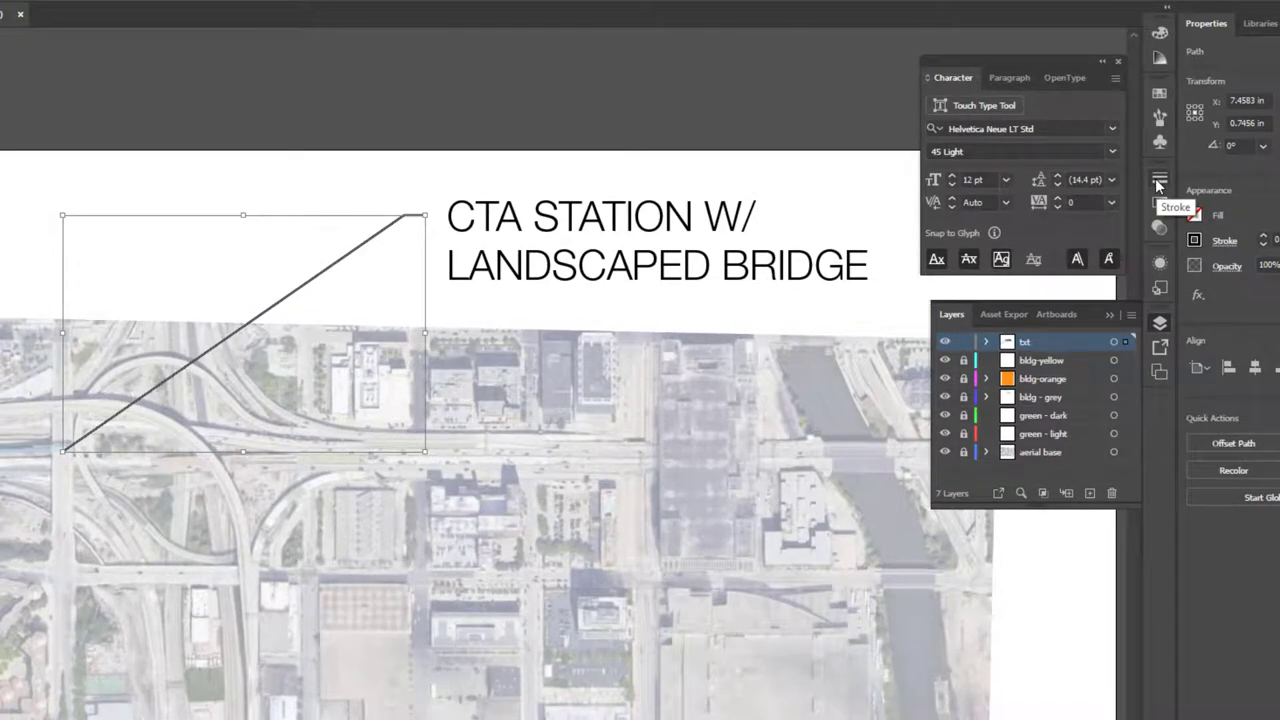
left_click(1159, 184)
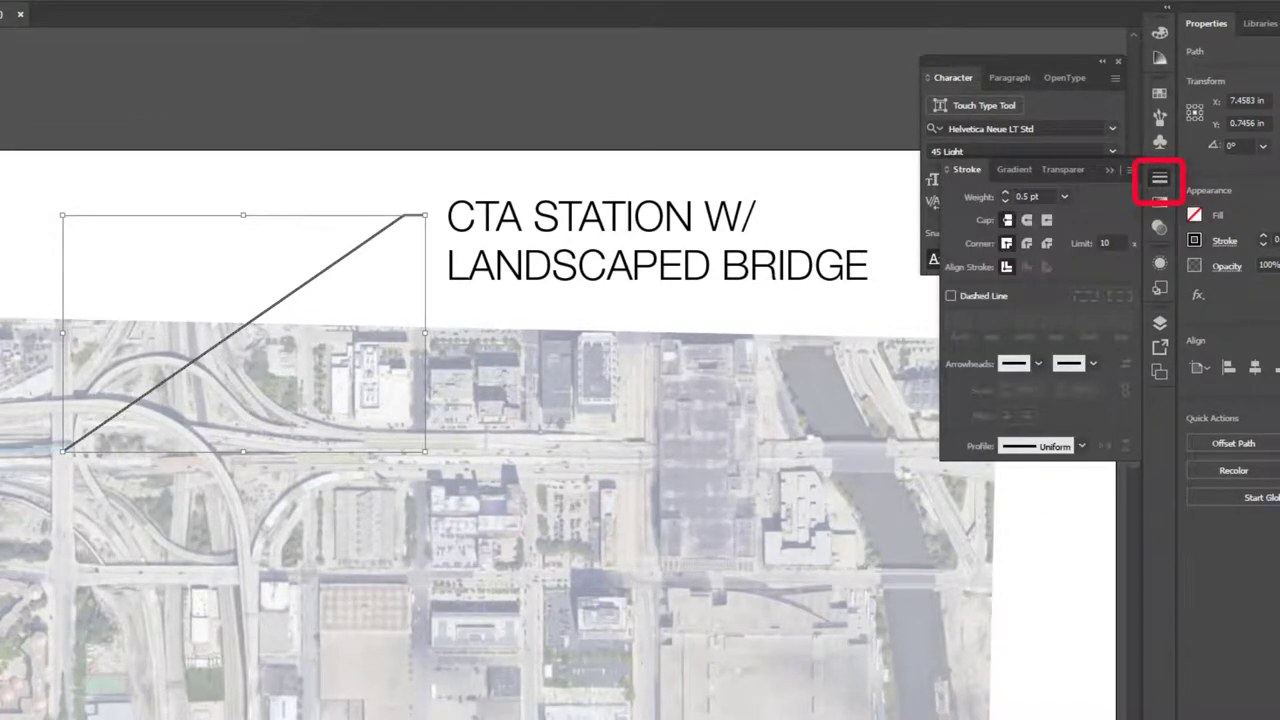
left_click(70, 2)
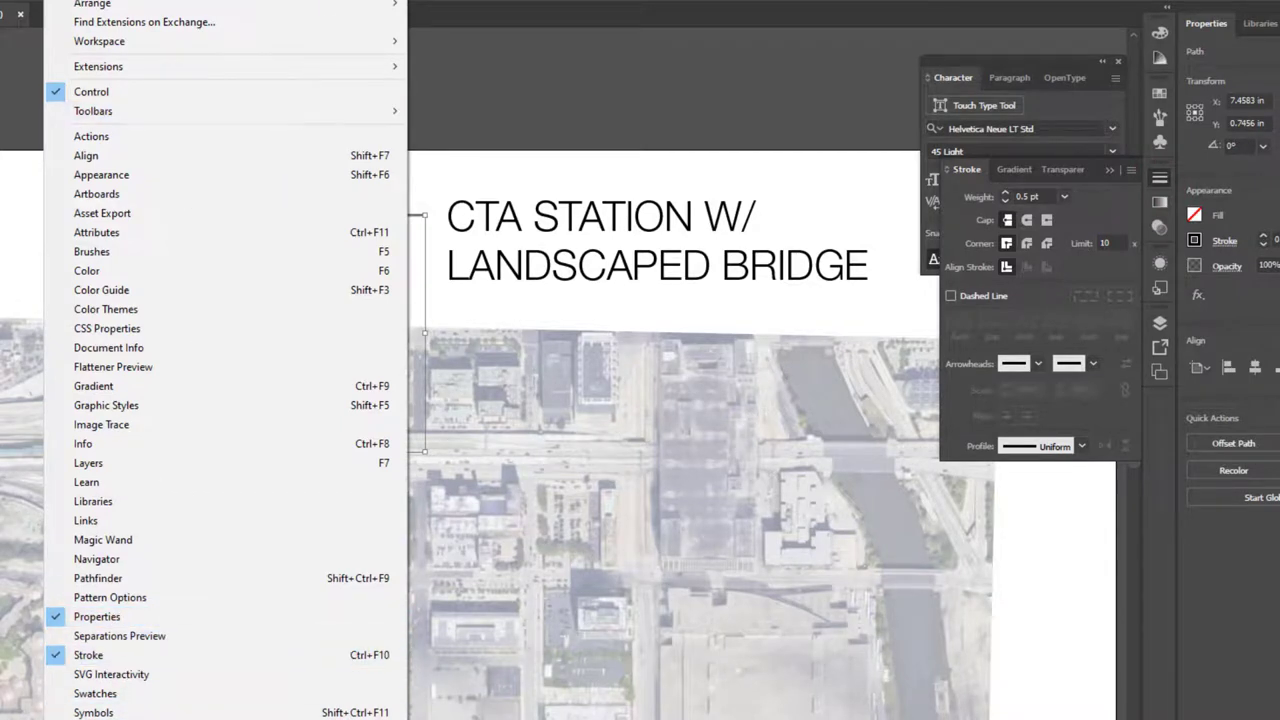
left_click(1064, 100)
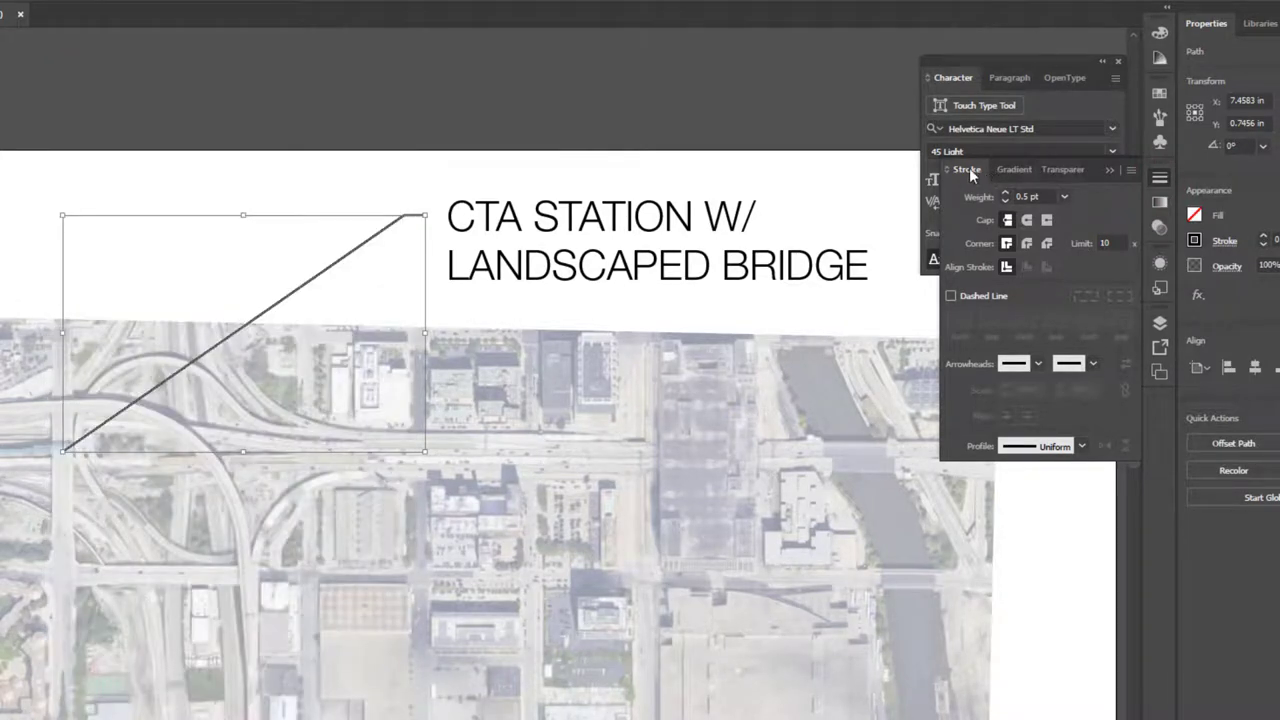
mouse_move(969, 168)
left_mouse_down()
mouse_move(717, 107)
mouse_move(670, 72)
mouse_move(10, 150)
mouse_move(287, 322)
mouse_move(495, 334)
left_mouse_up()
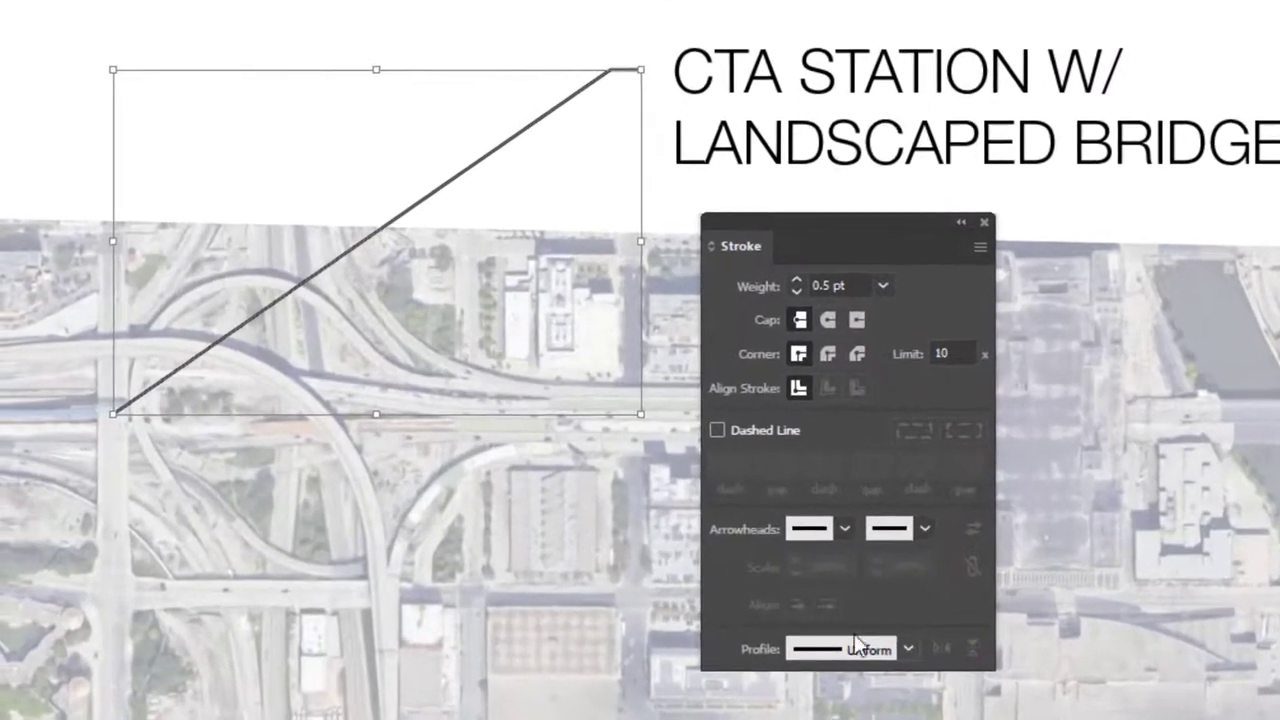
left_click(726, 430)
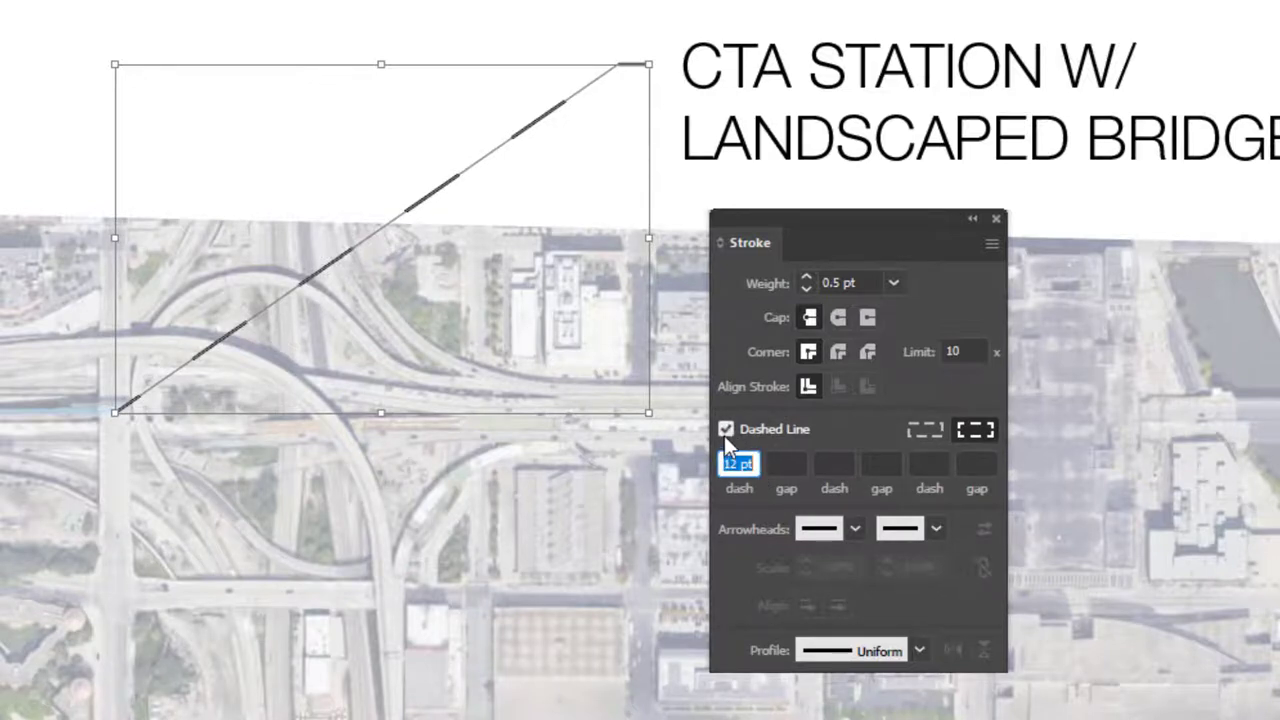
left_click(724, 429)
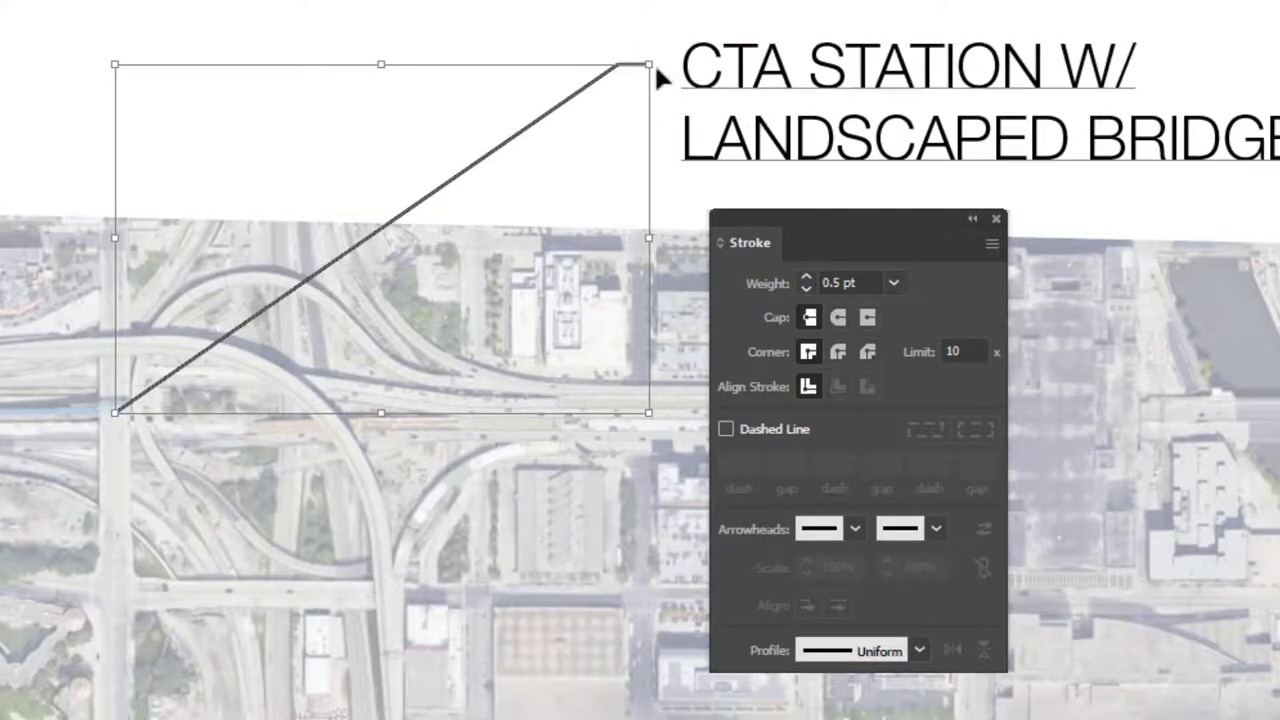
- Cap the leader line's end with the Arrow 21 round-dot arrowhead and dock the Stroke panel under Transparency
left_click(936, 530)
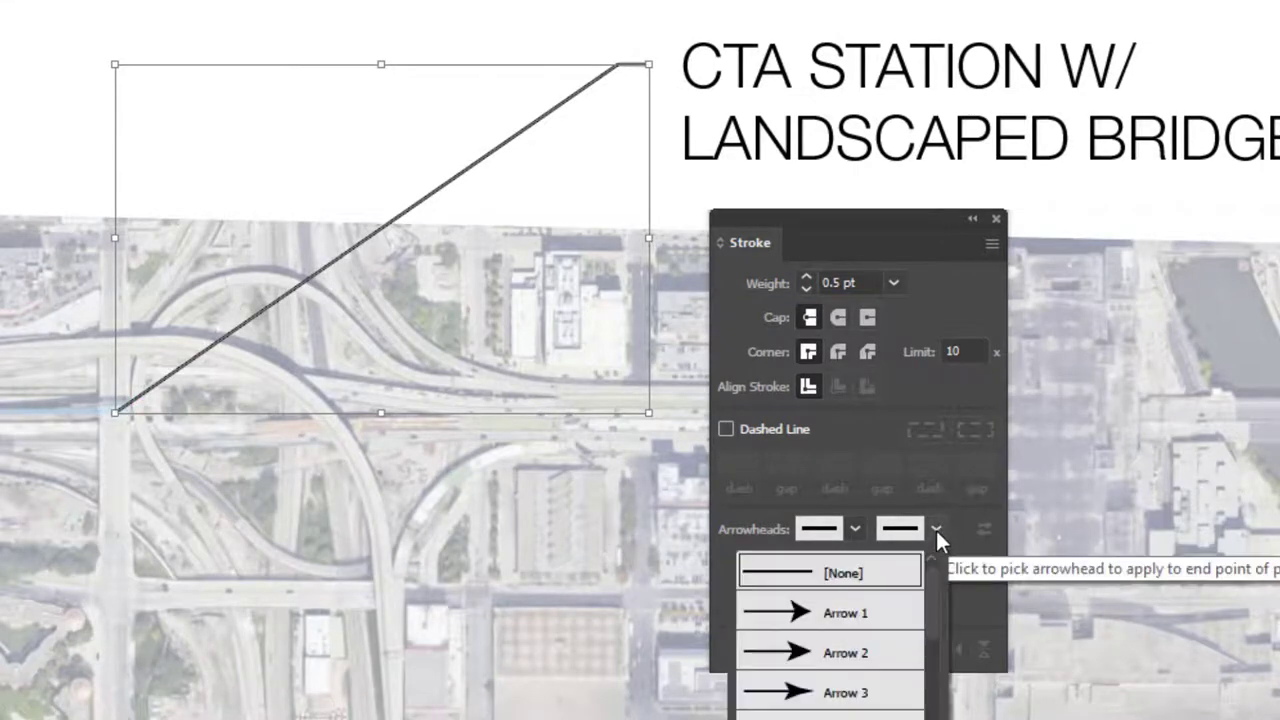
scroll(907, 607, "down", 1)
scroll(830, 650, "down", 3)
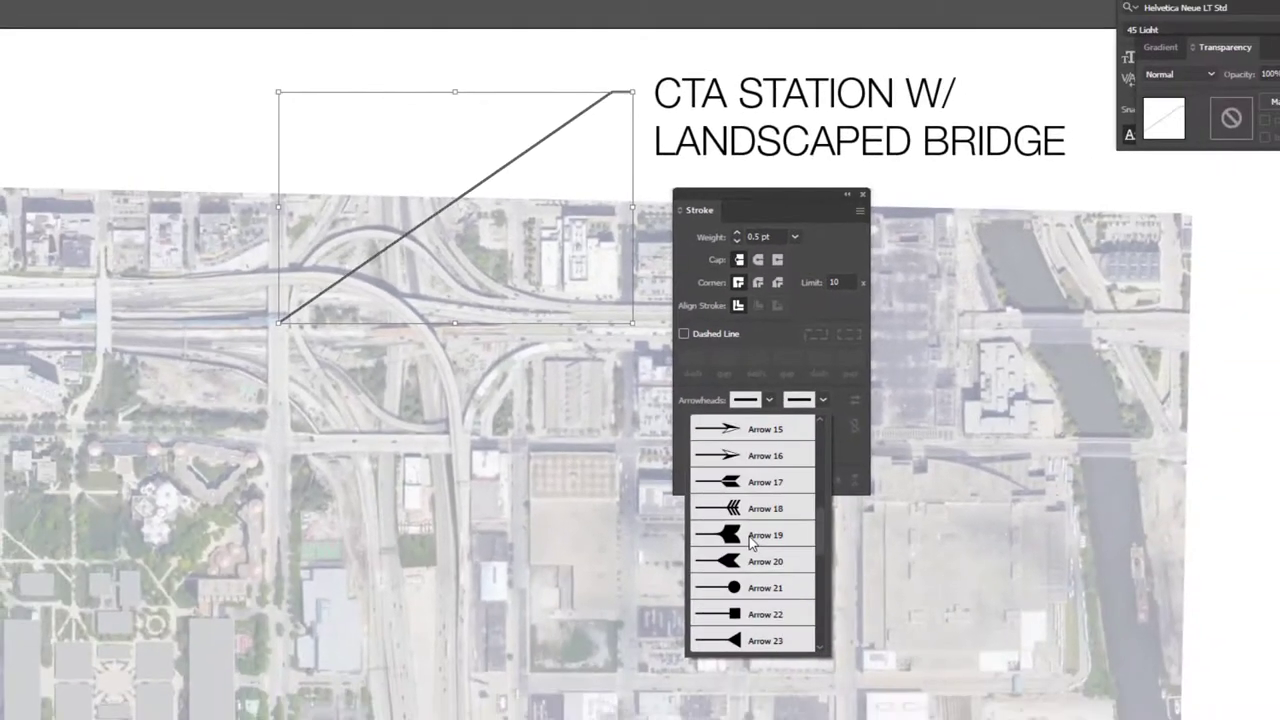
scroll(752, 540, "down", 2)
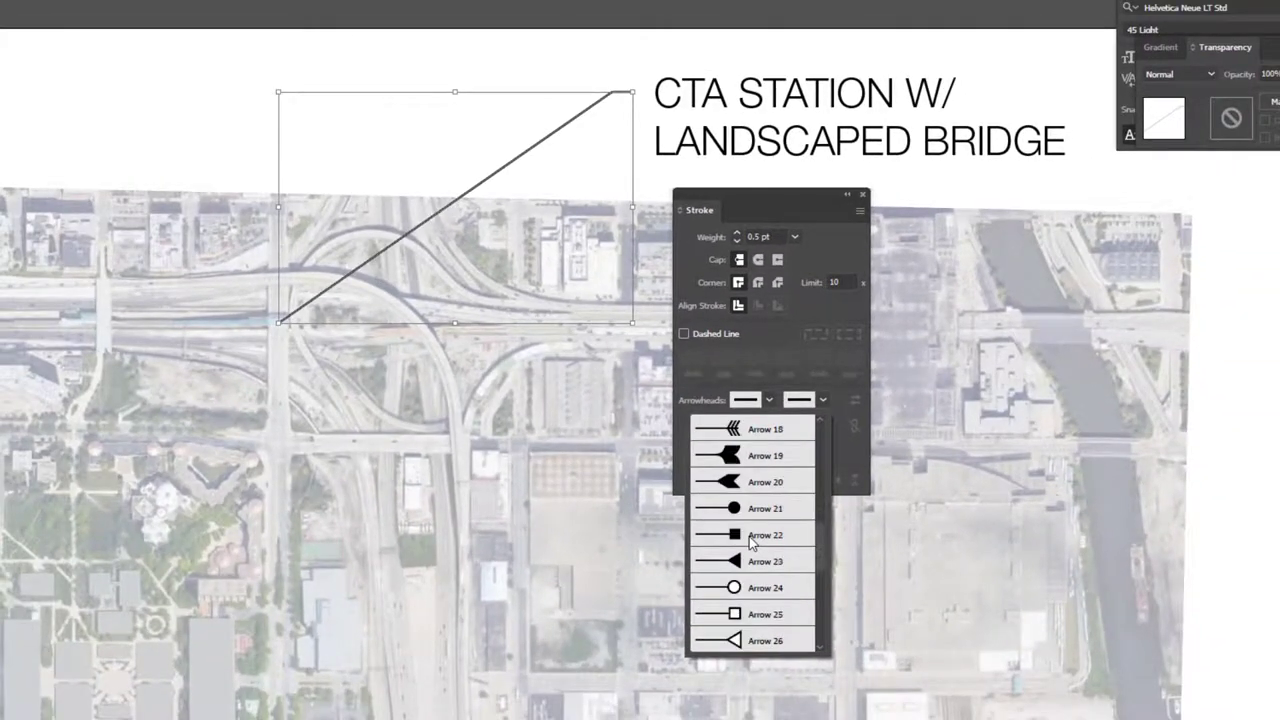
left_click(762, 512)
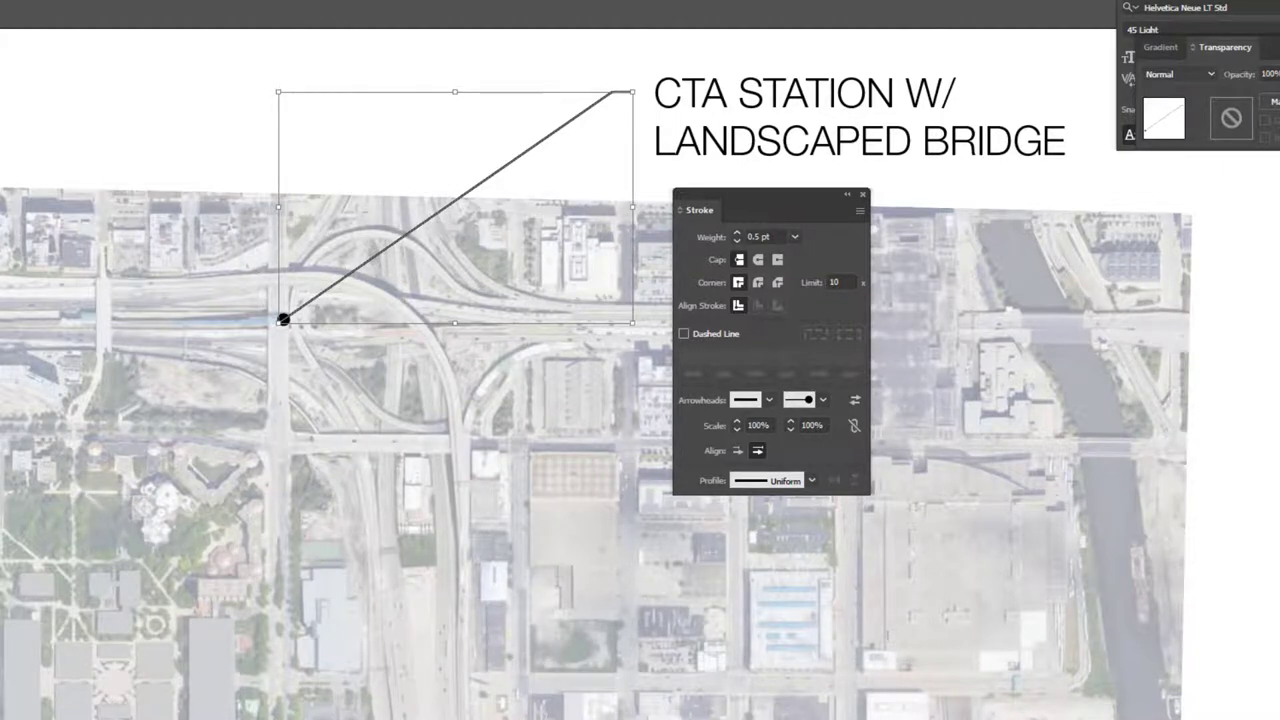
mouse_move(768, 200)
left_mouse_down()
mouse_move(1200, 200)
mouse_move(1226, 158)
left_mouse_up()
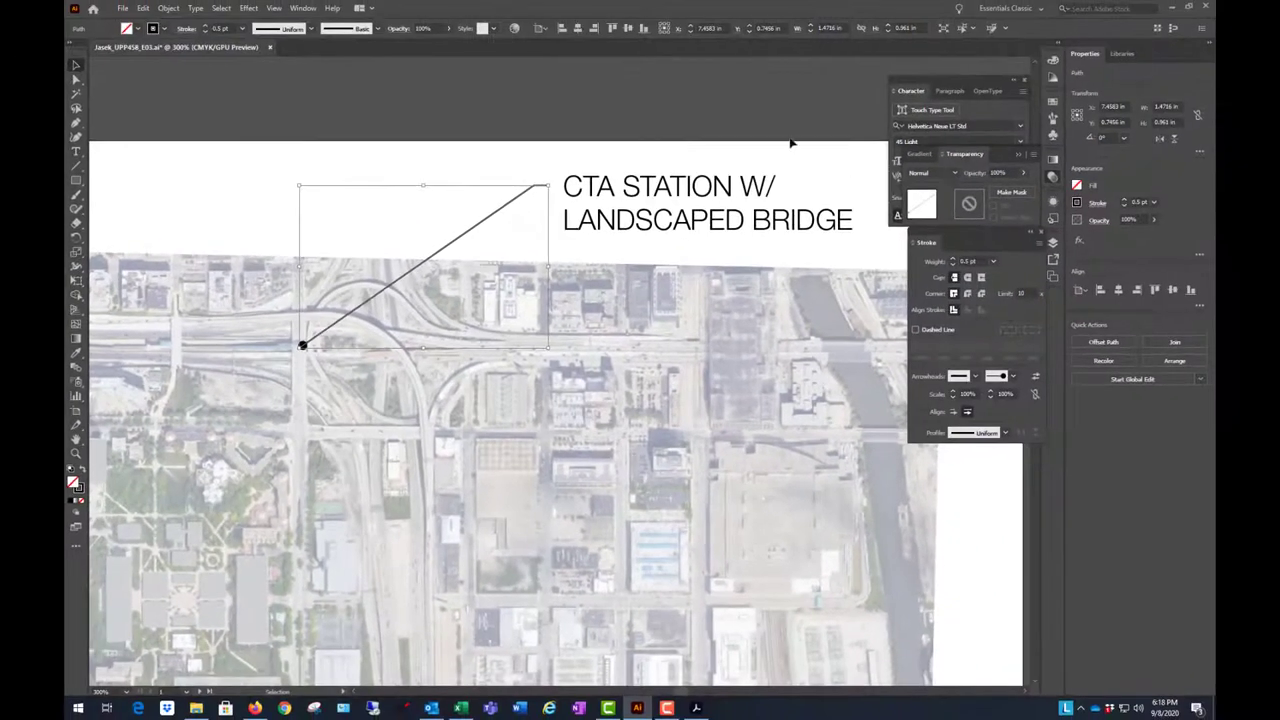
left_click(666, 121)
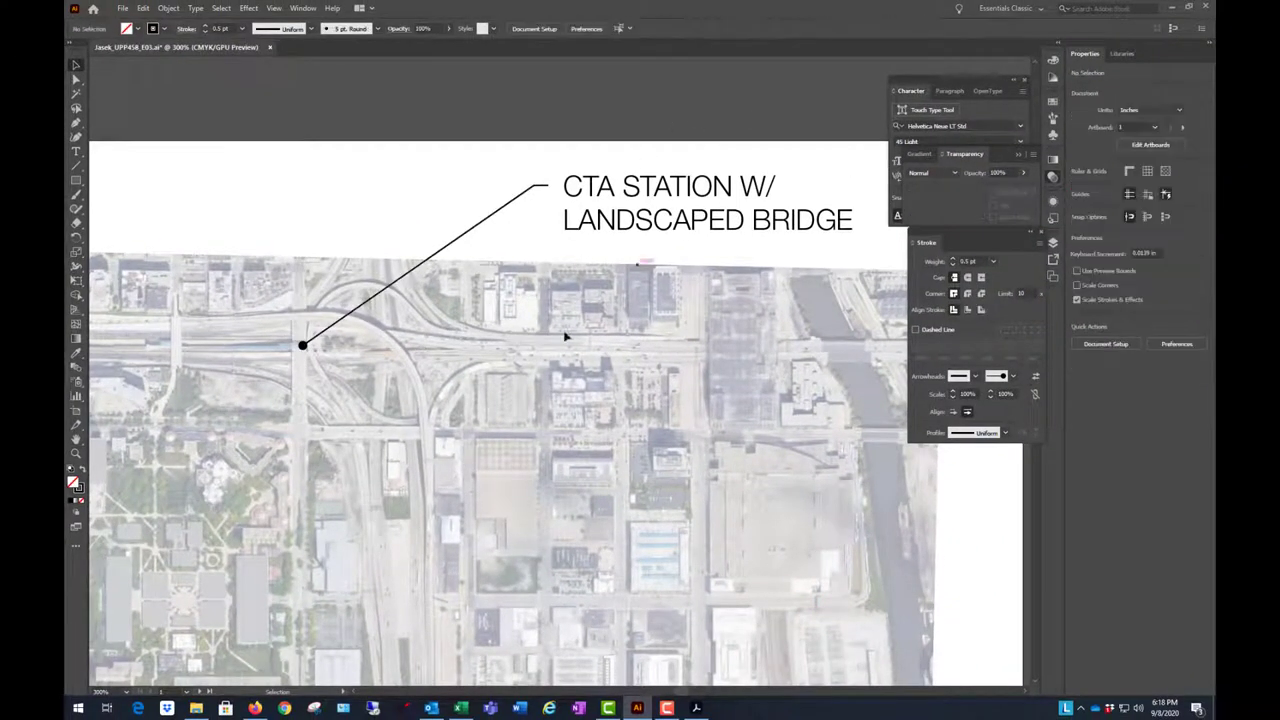
- Set the CTA STATION label to 11 pt, shorten its text frame to fit, then switch to the site plan PDF
scroll(565, 337, "down", 3)
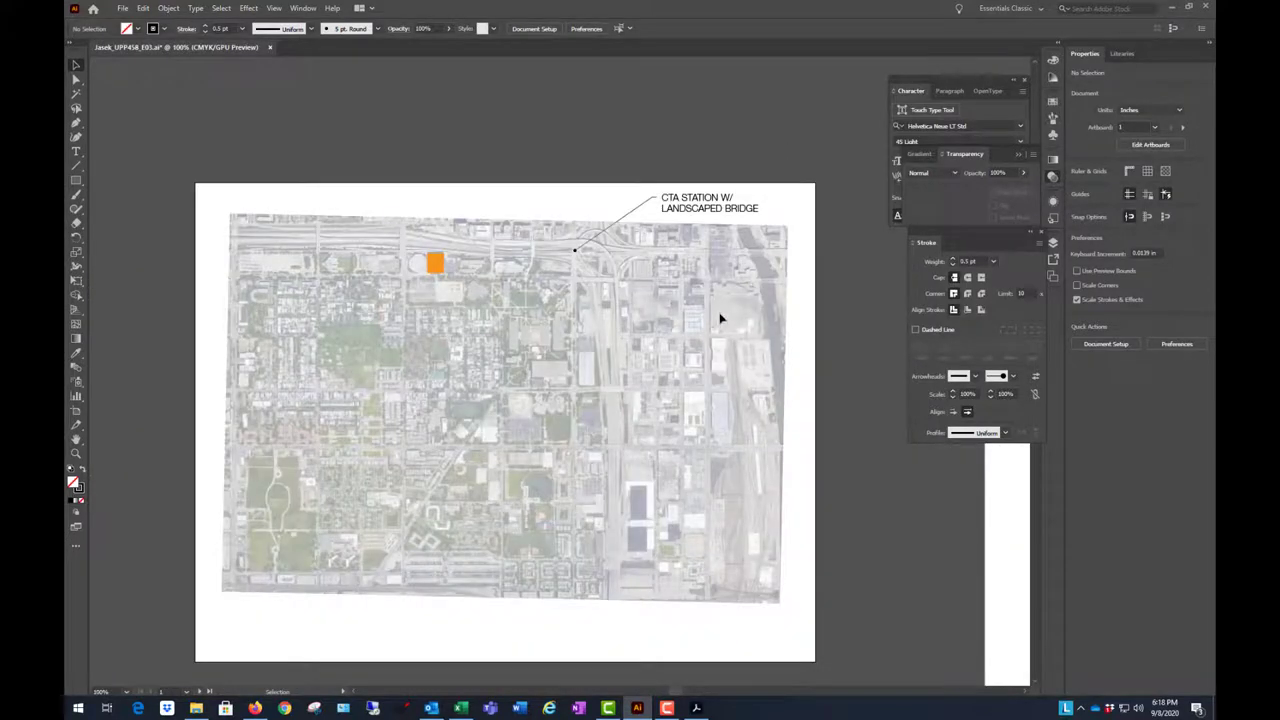
scroll(690, 318, "up", 1)
left_click(730, 155)
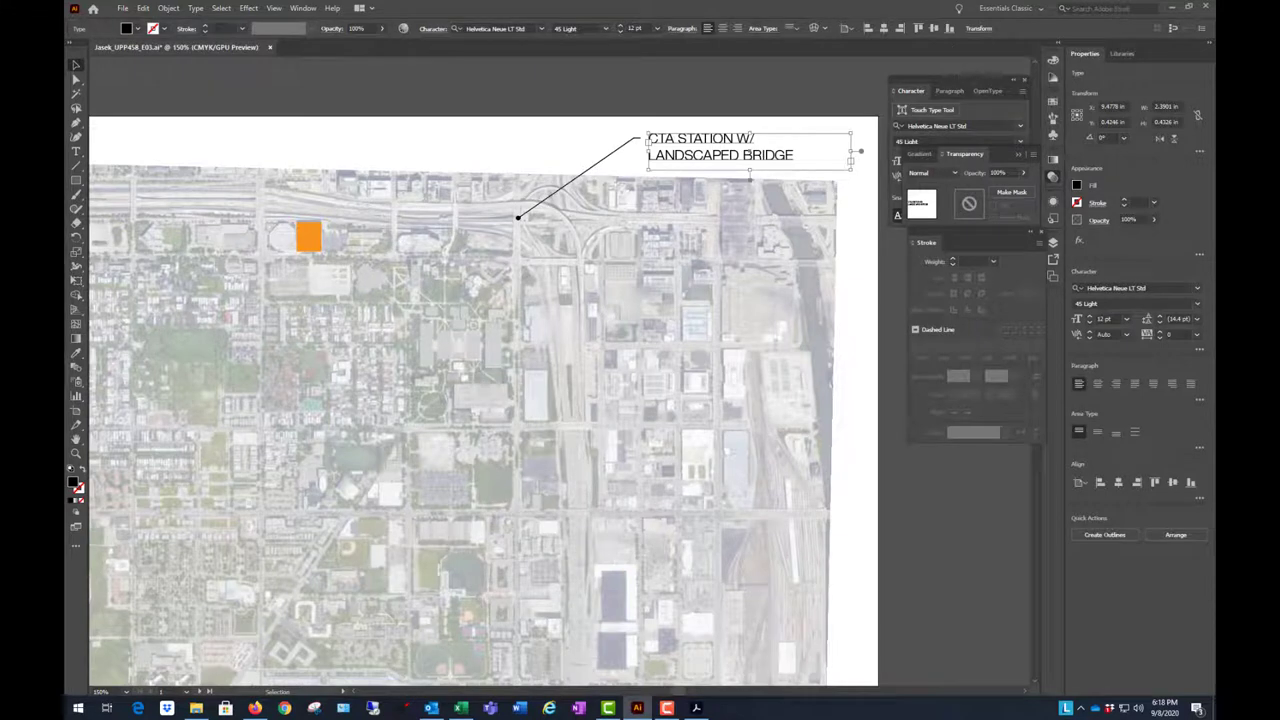
left_click(620, 32)
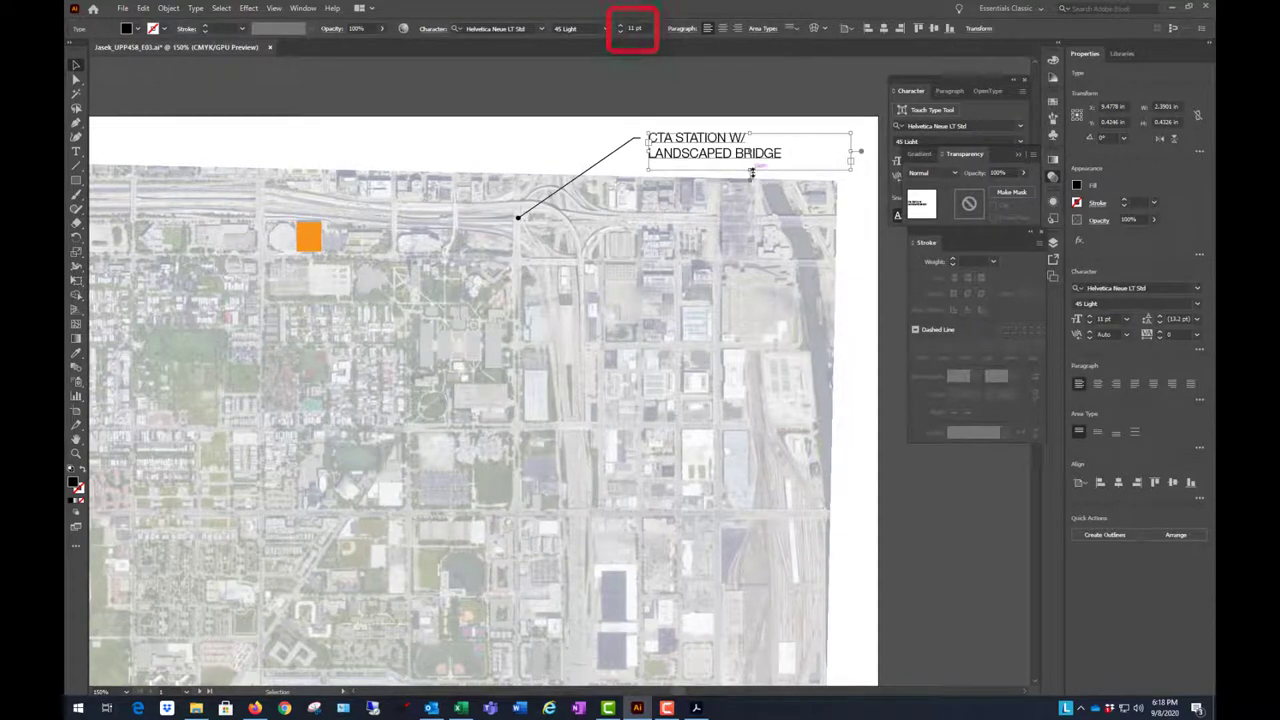
left_click_drag(751, 173, 751, 162)
left_click(631, 101)
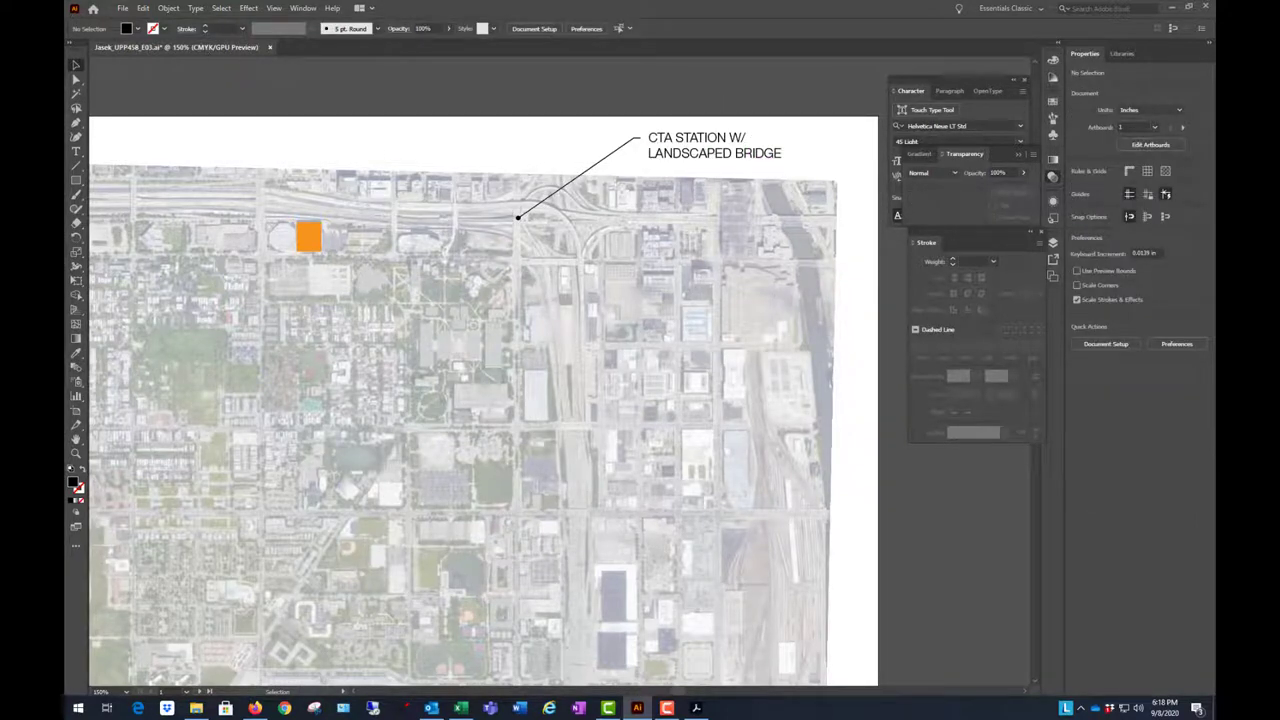
key("alt+Tab")
- Nudge the CTA STATION label and its leader line three arrow-key steps left together
left_click(610, 157)
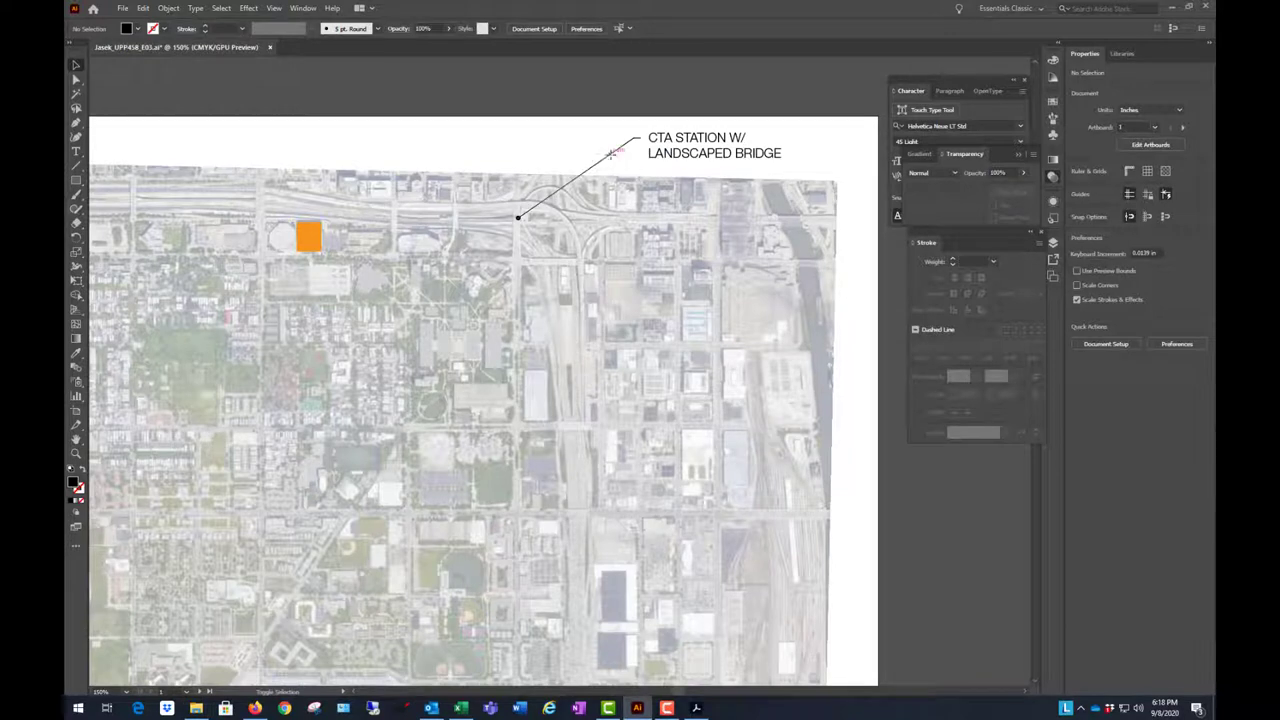
left_click(714, 148, "shift")
key("Left")
key("Left")
key("Left")
key("Left")
key("Left")
key("Left")
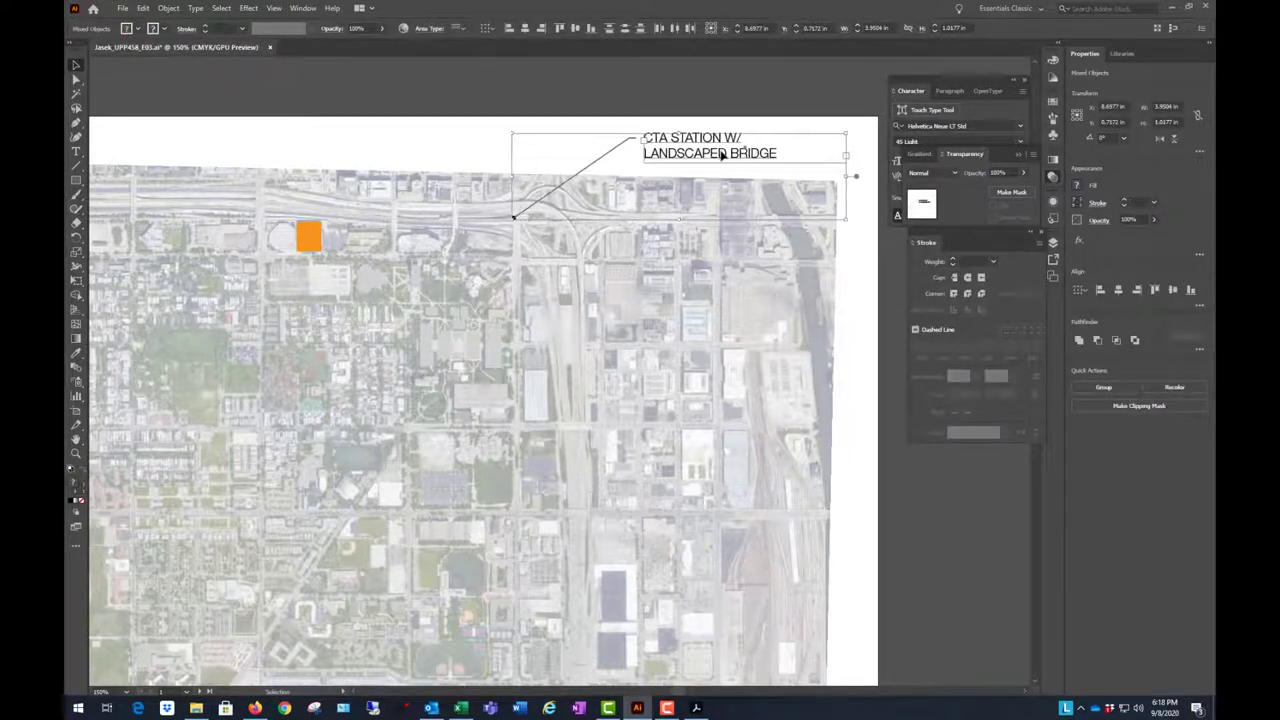
key("Left")
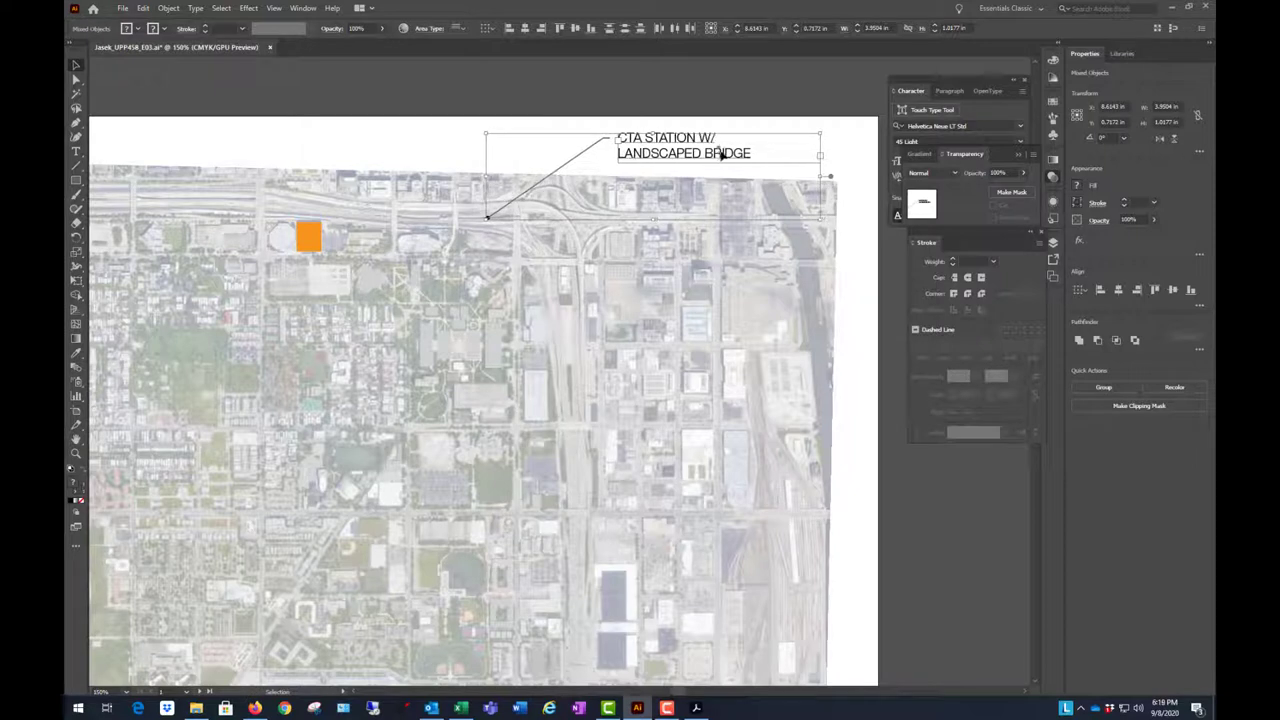
key("Left")
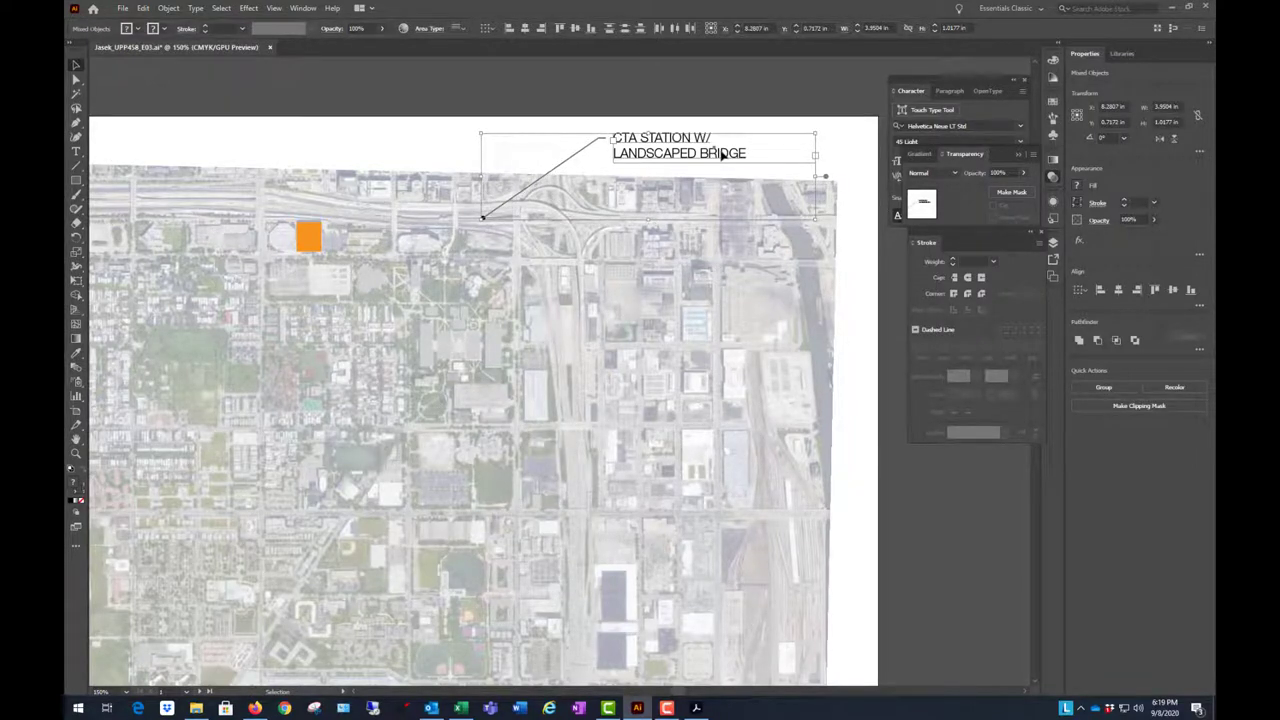
left_click(543, 131)
scroll(565, 118, "up", 2)
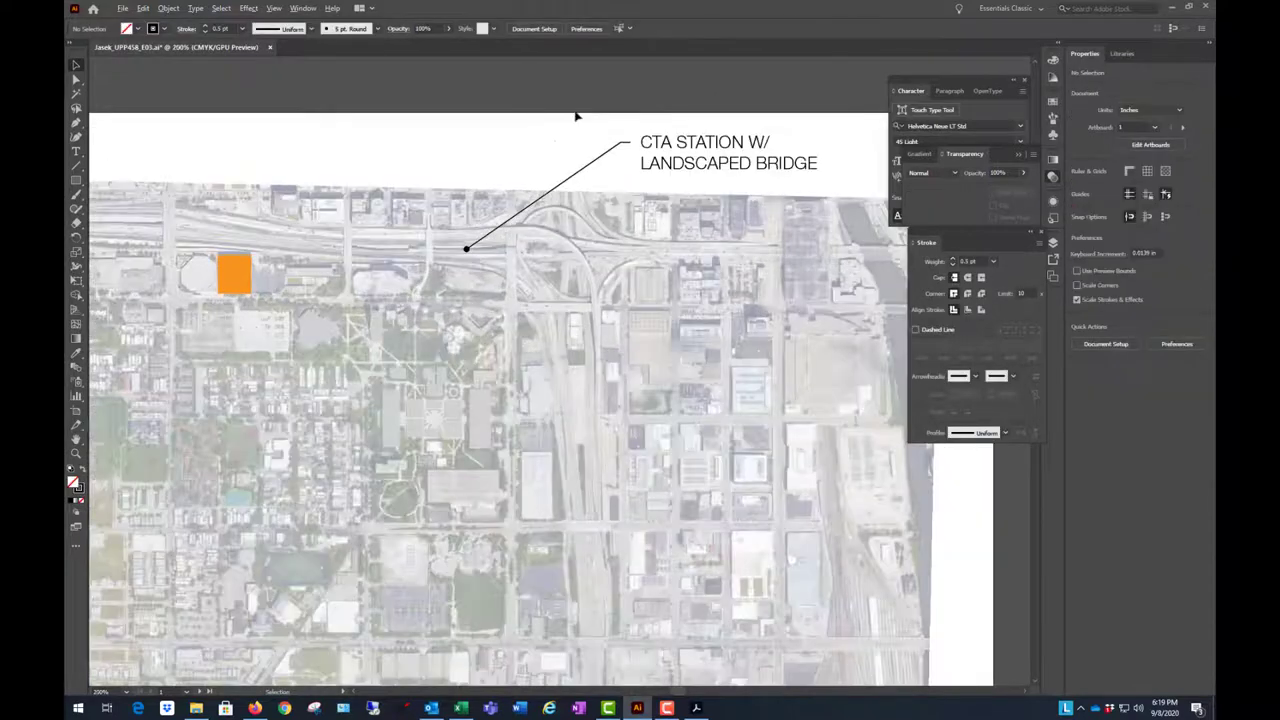
left_click(626, 172)
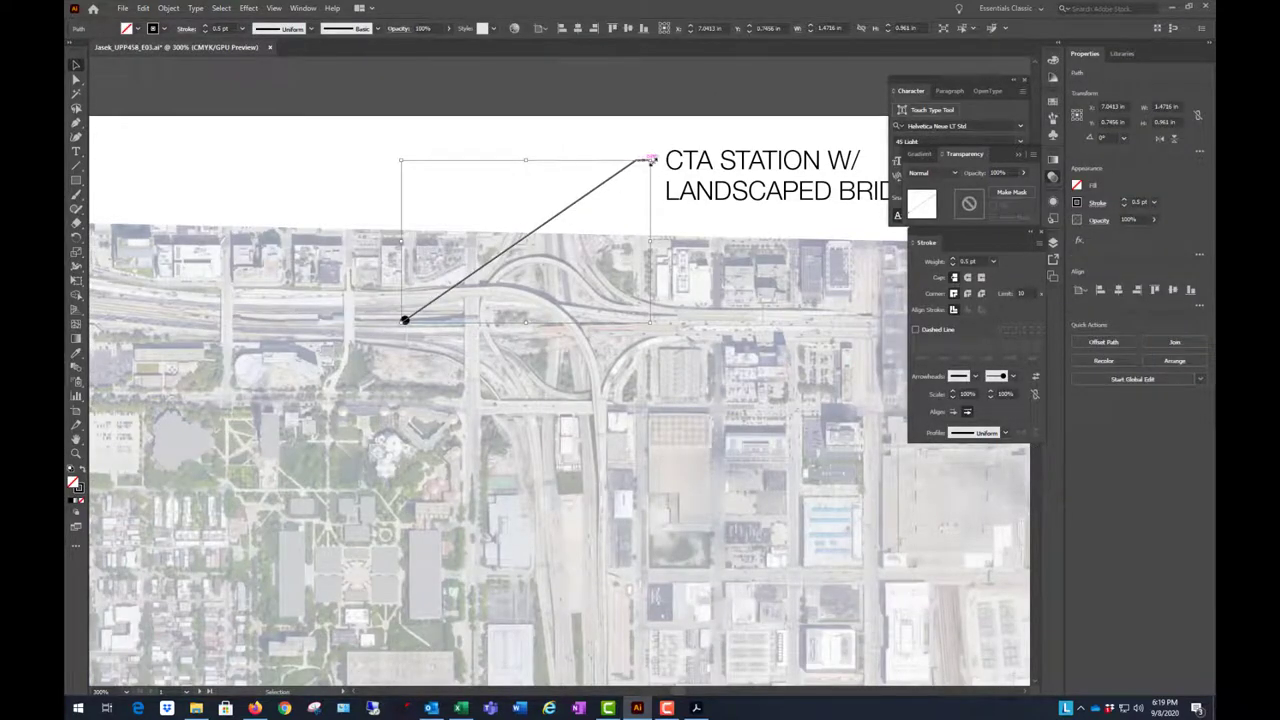
scroll(617, 132, "up", 2)
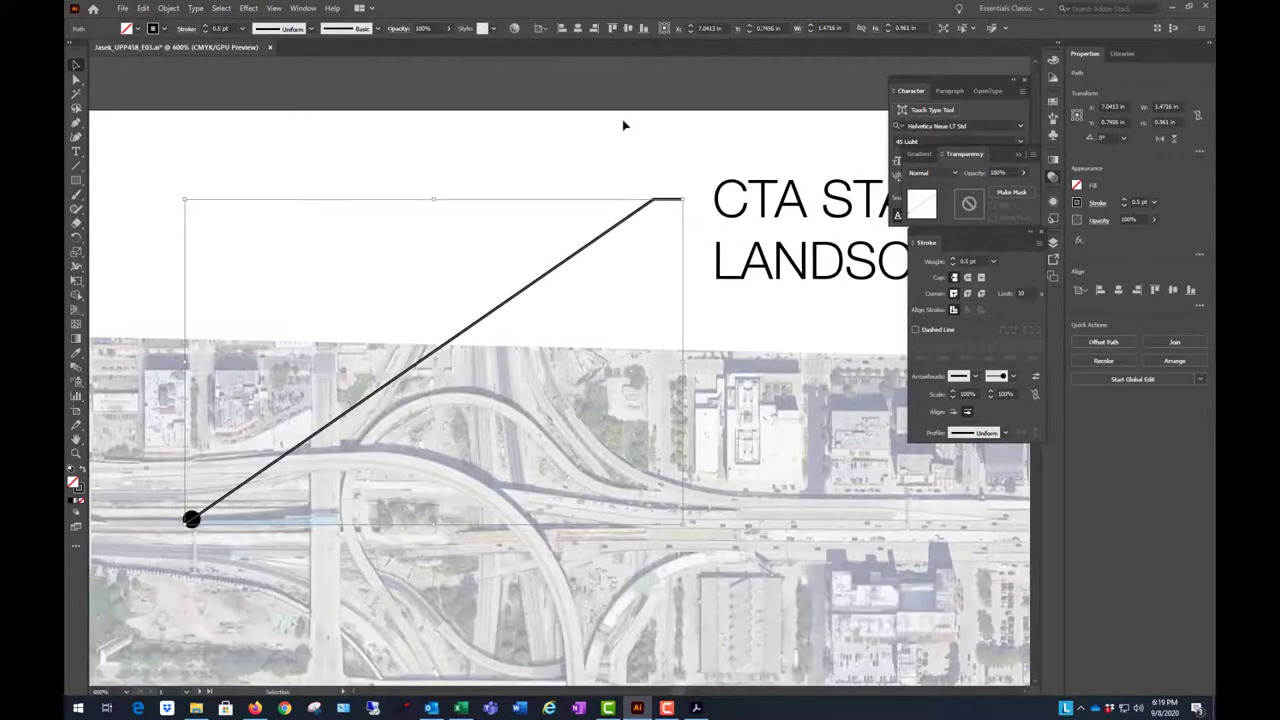
- With Direct Selection, drag the leader line's bend anchor to the left
left_click(78, 85)
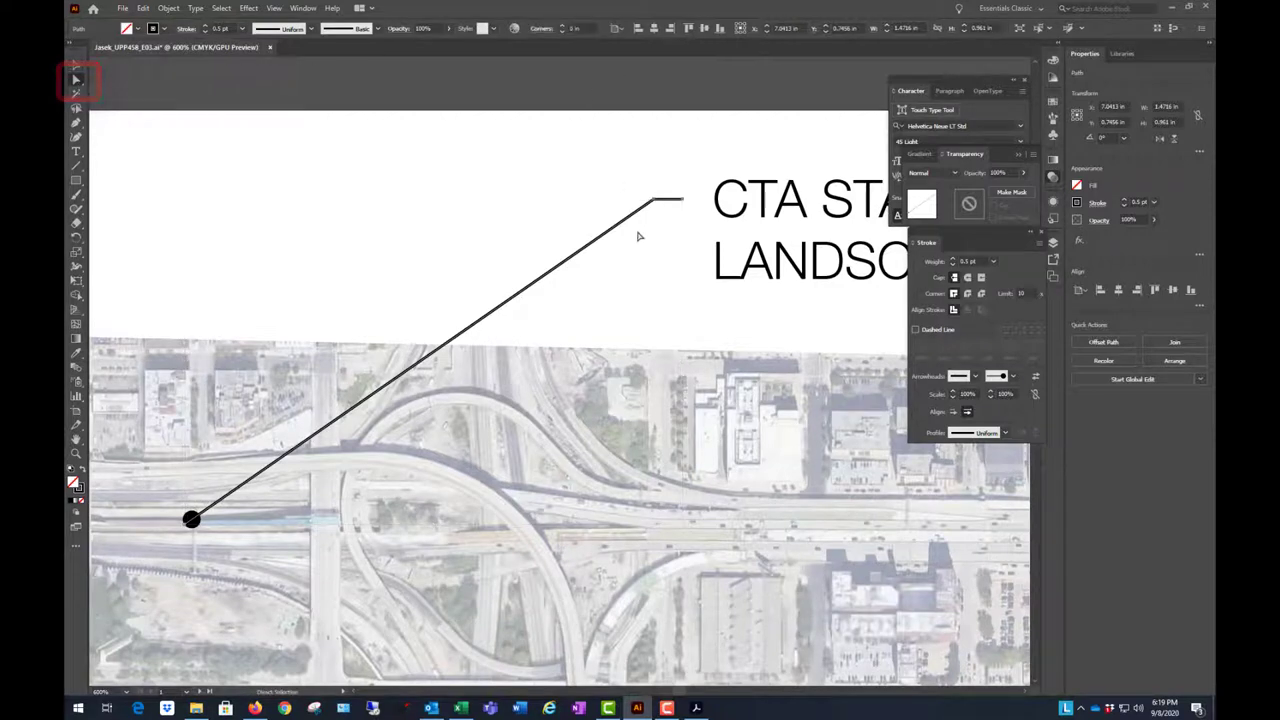
left_click_drag(655, 203, 657, 205)
left_click(653, 201)
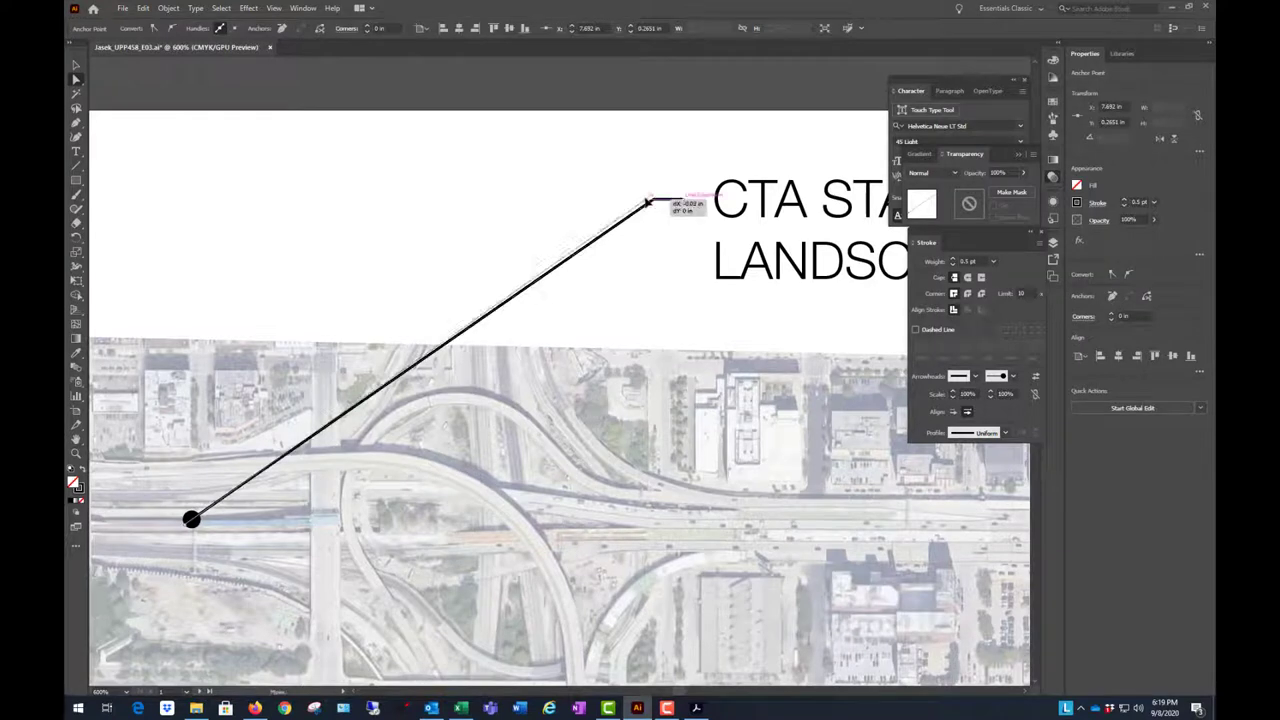
left_click_drag(653, 203, 542, 200)
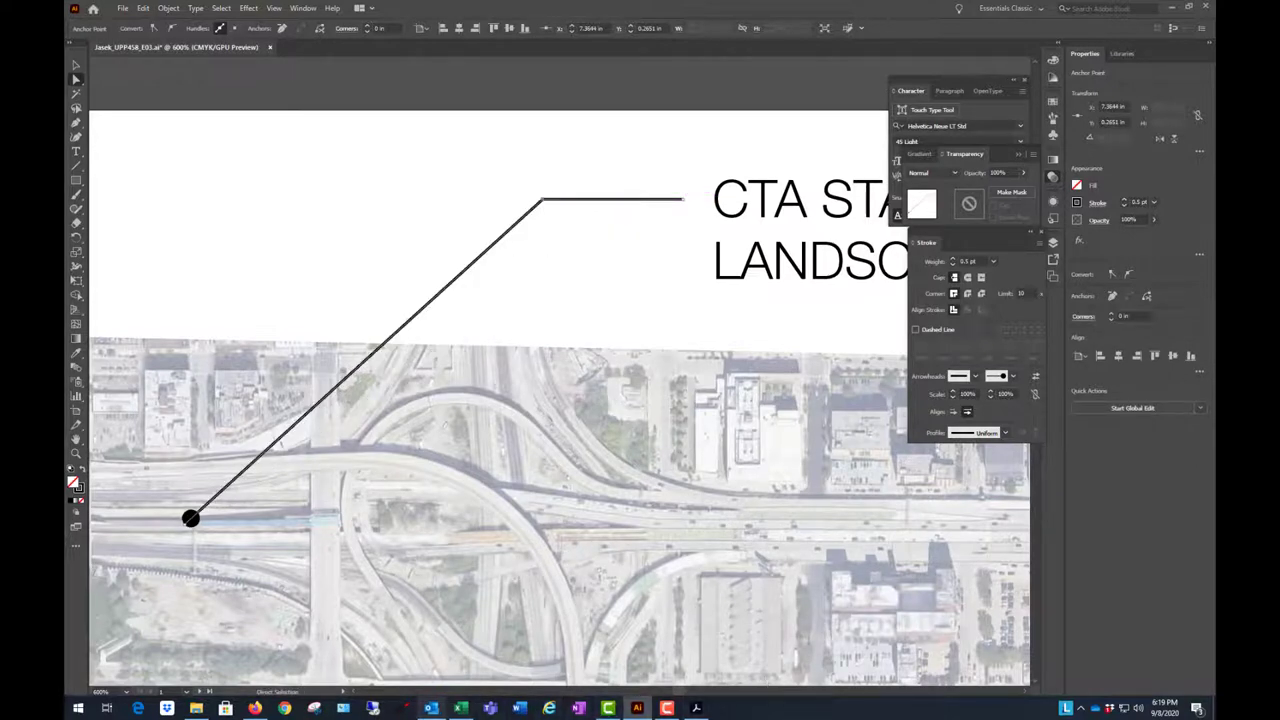
- After checking the site plan PDF, move the leader's end dot onto the station site over the expressway
left_click(696, 708)
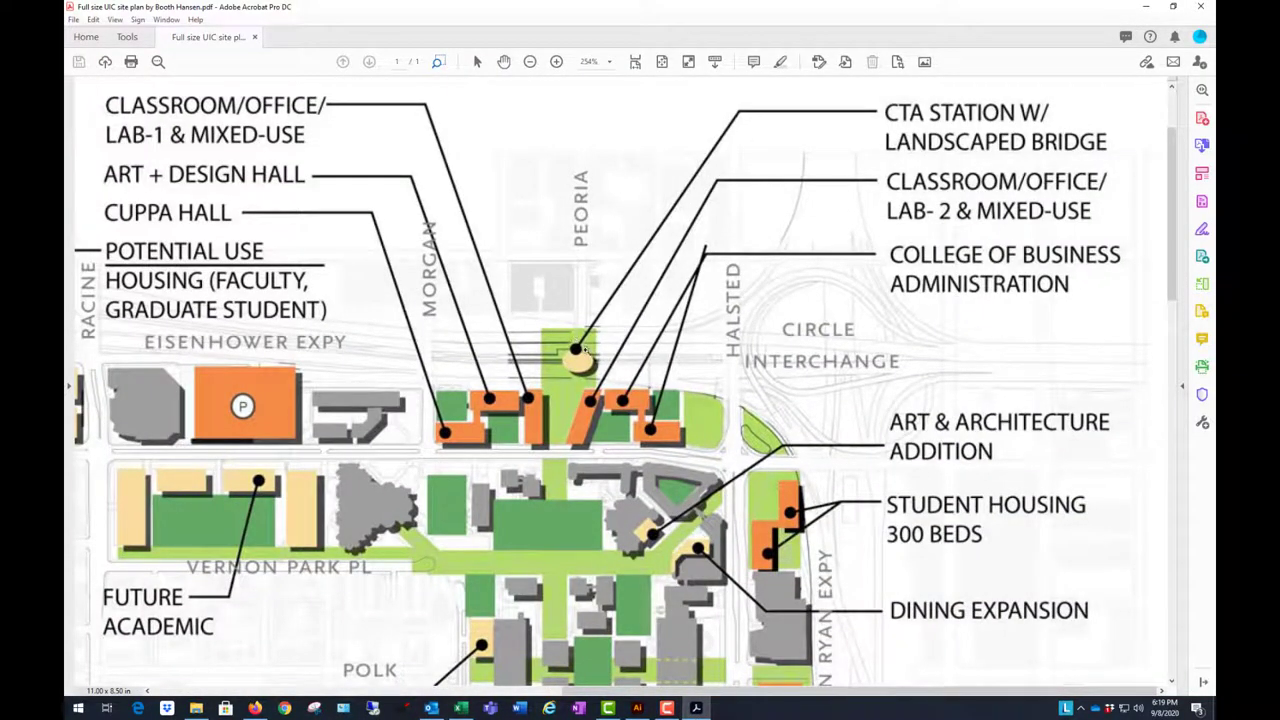
left_click(1148, 8)
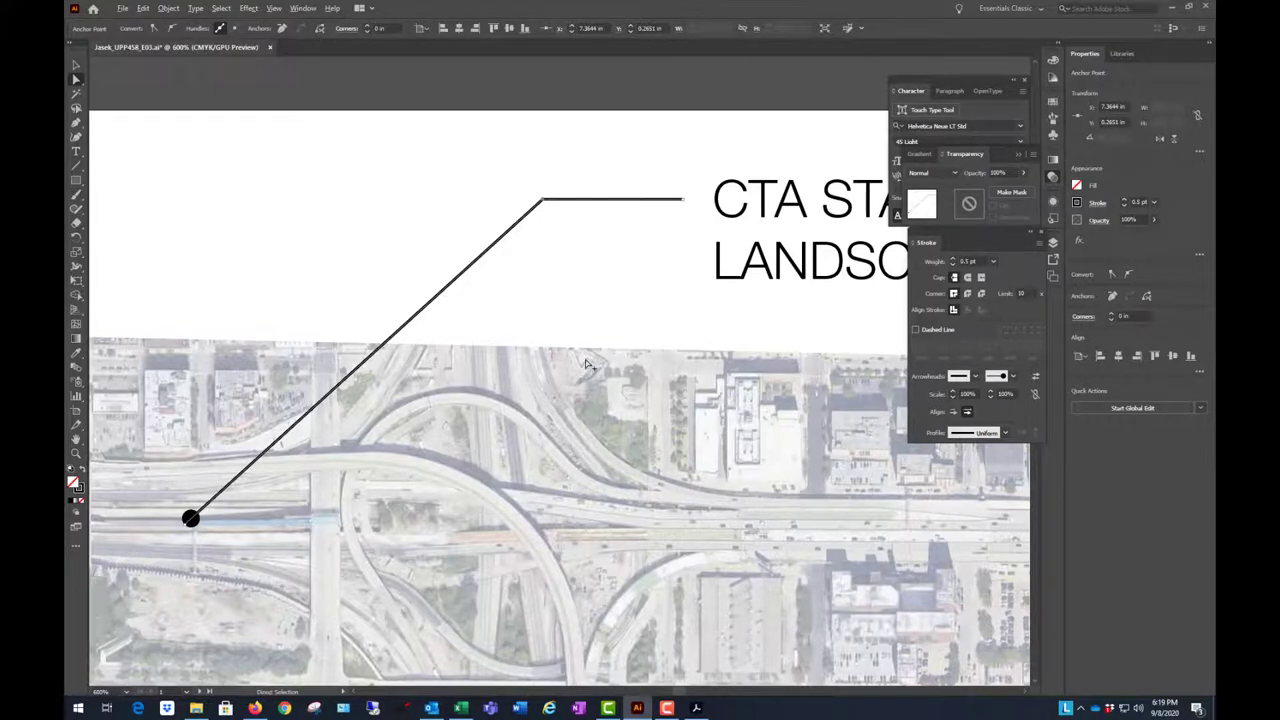
scroll(590, 365, "down", 1)
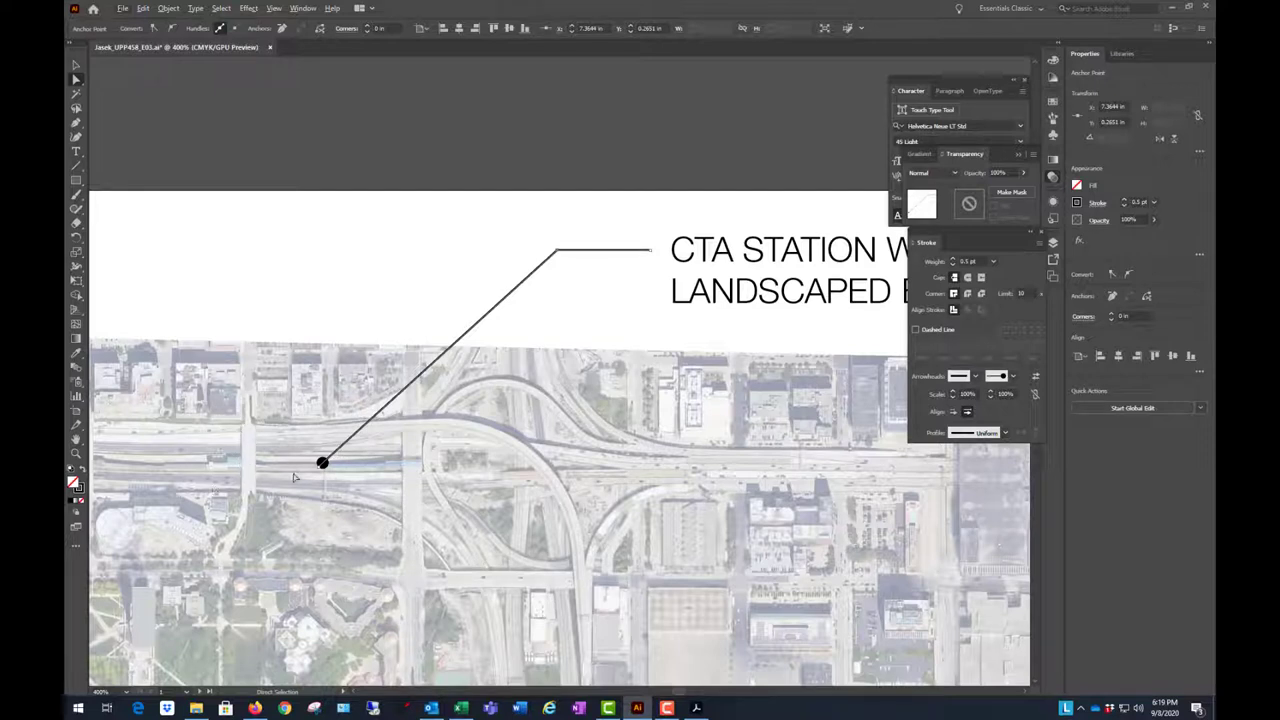
left_click_drag(318, 474, 251, 457)
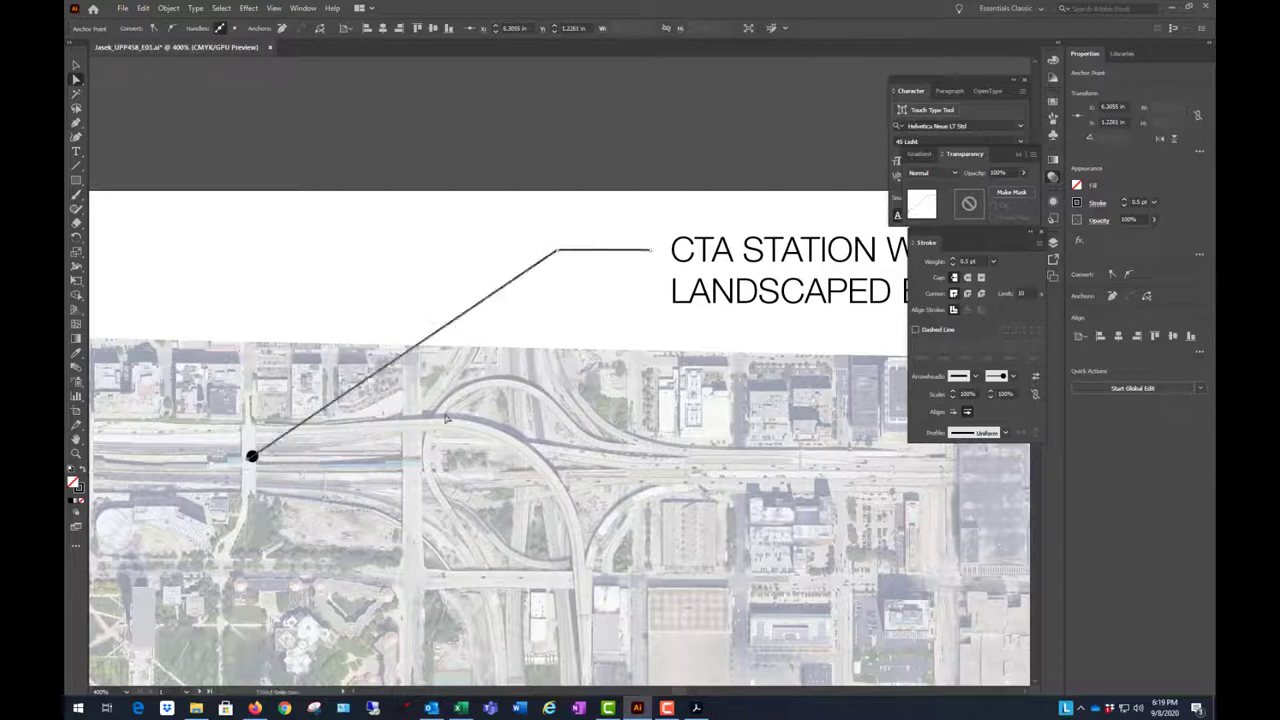
key("v")
left_click(491, 180)
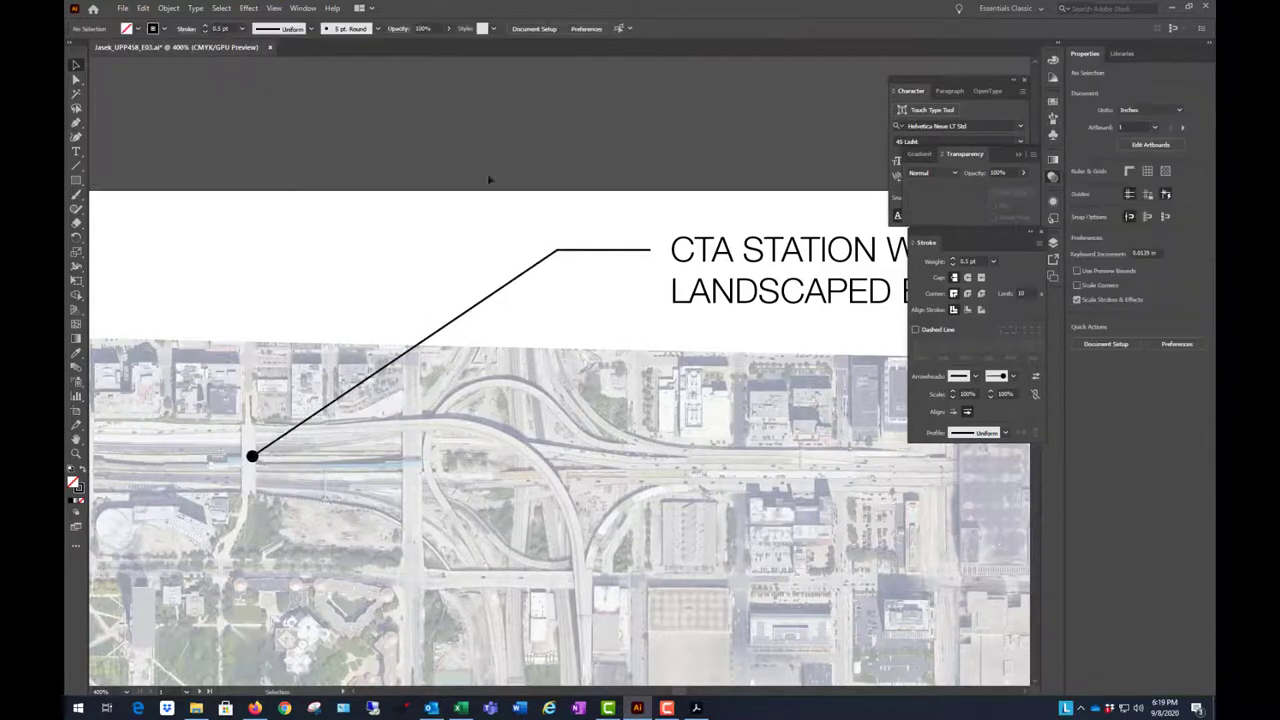
scroll(486, 223, "down", 3)
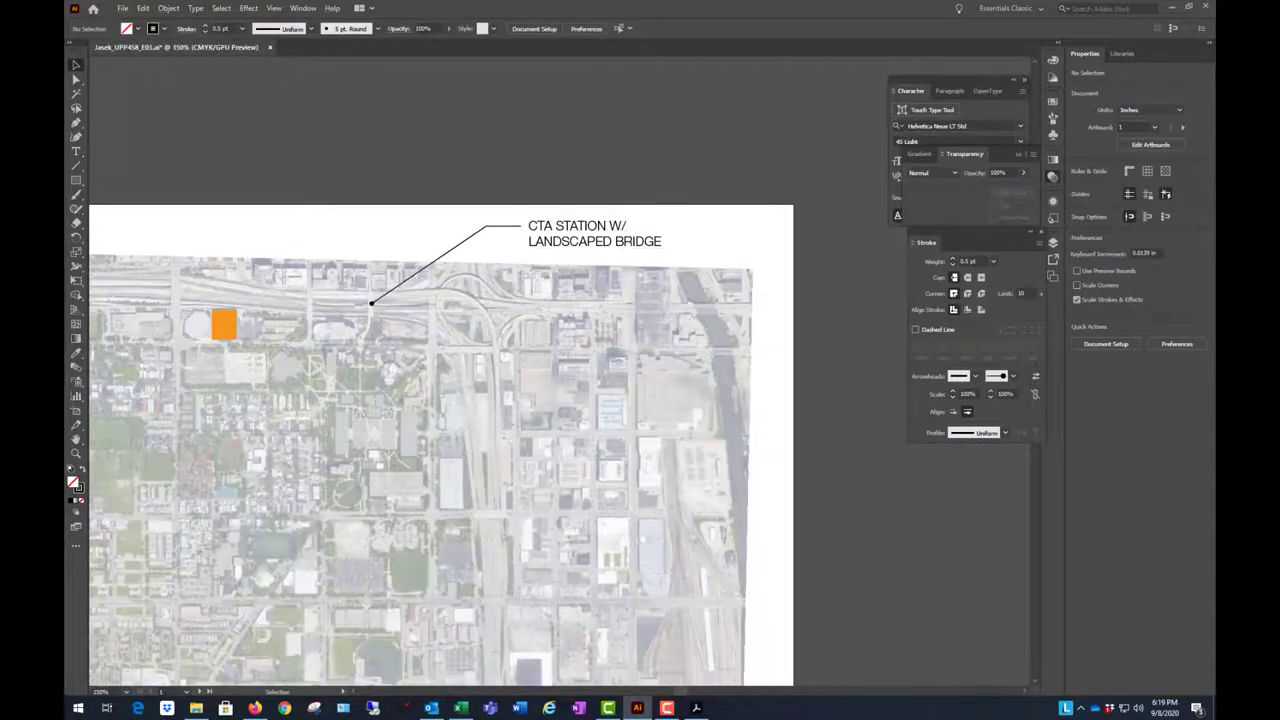
left_click(696, 708)
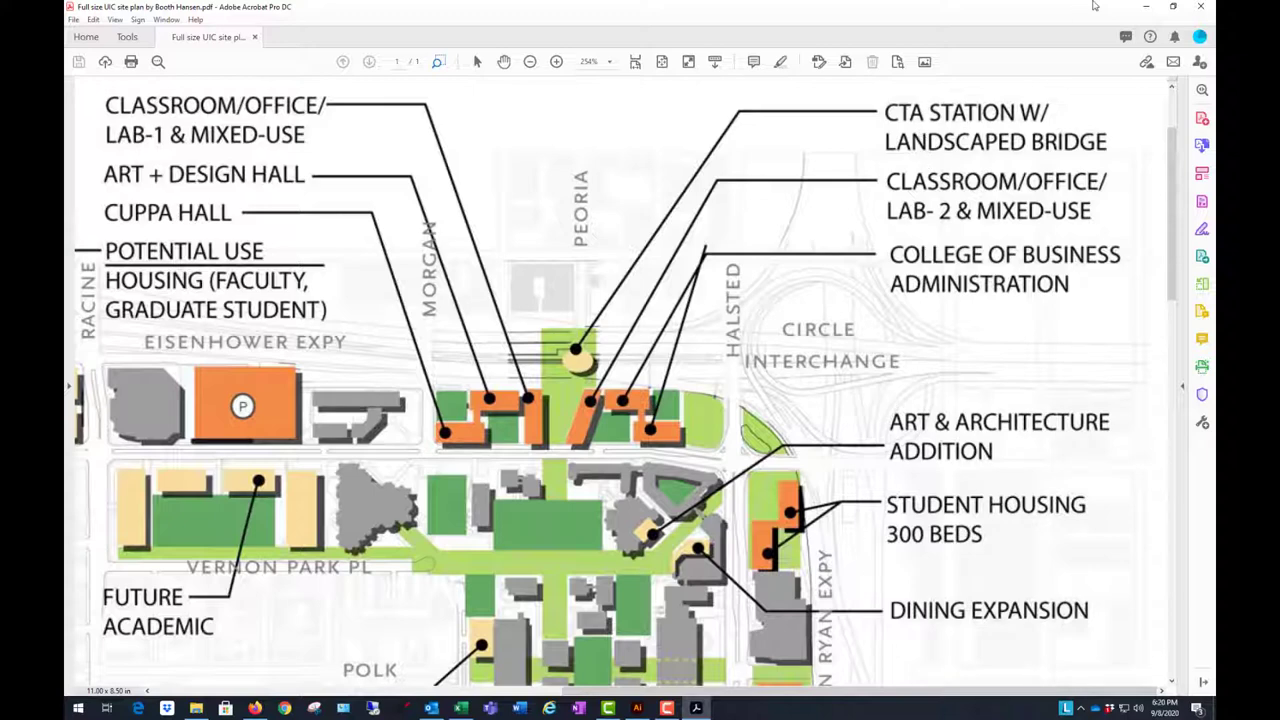
- Alt-drag a copy of the CTA STATION label and leader below the original, then repeat it with Ctrl+D
left_click(1146, 7)
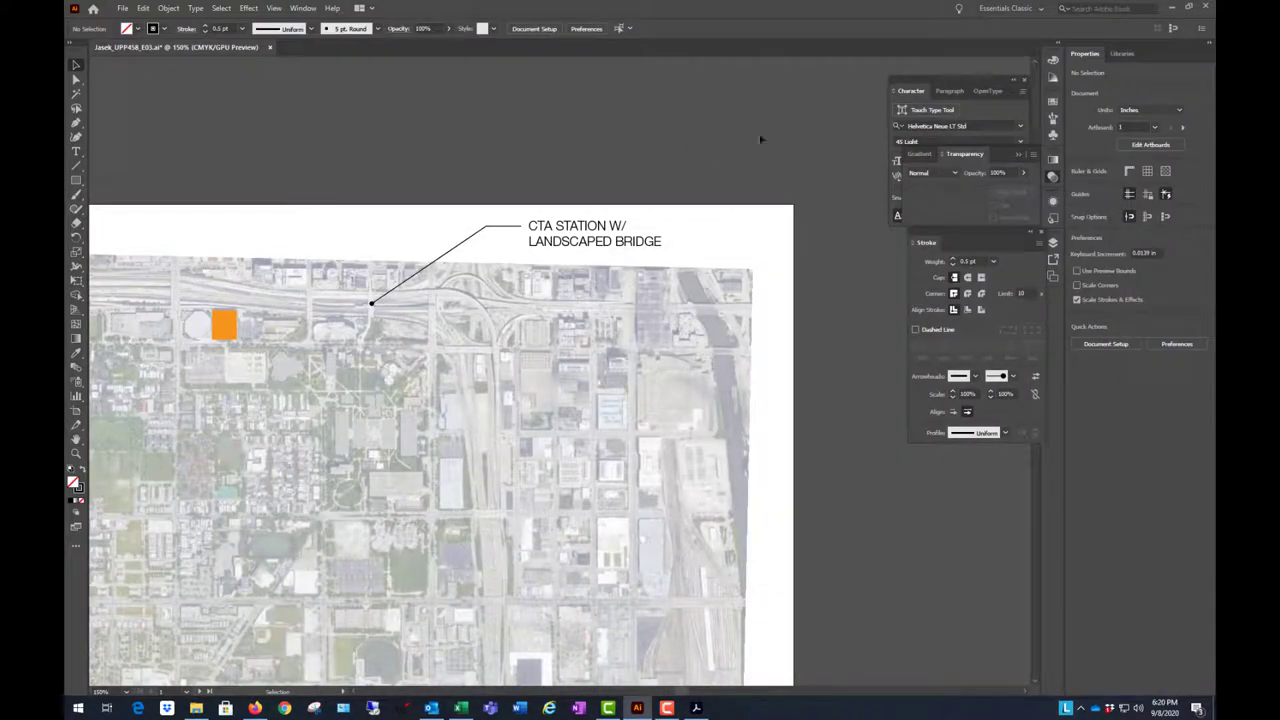
scroll(770, 135, "down", 2)
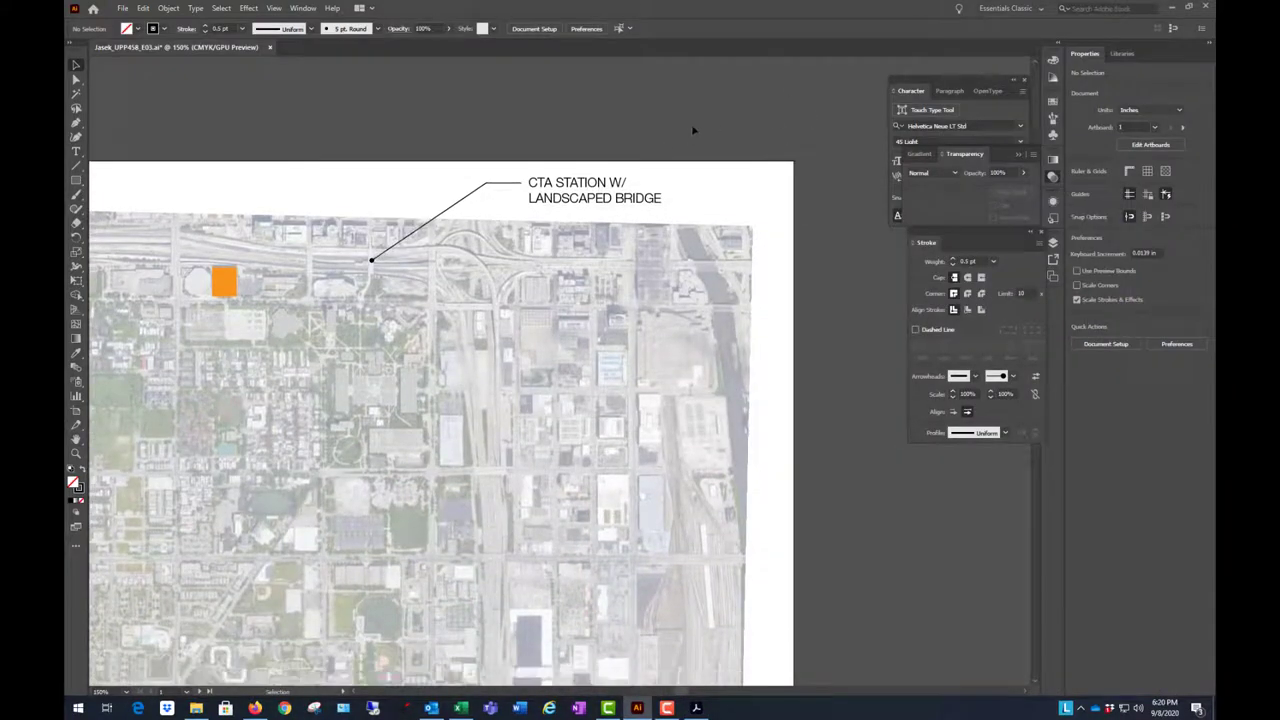
scroll(829, 186, "down", 1)
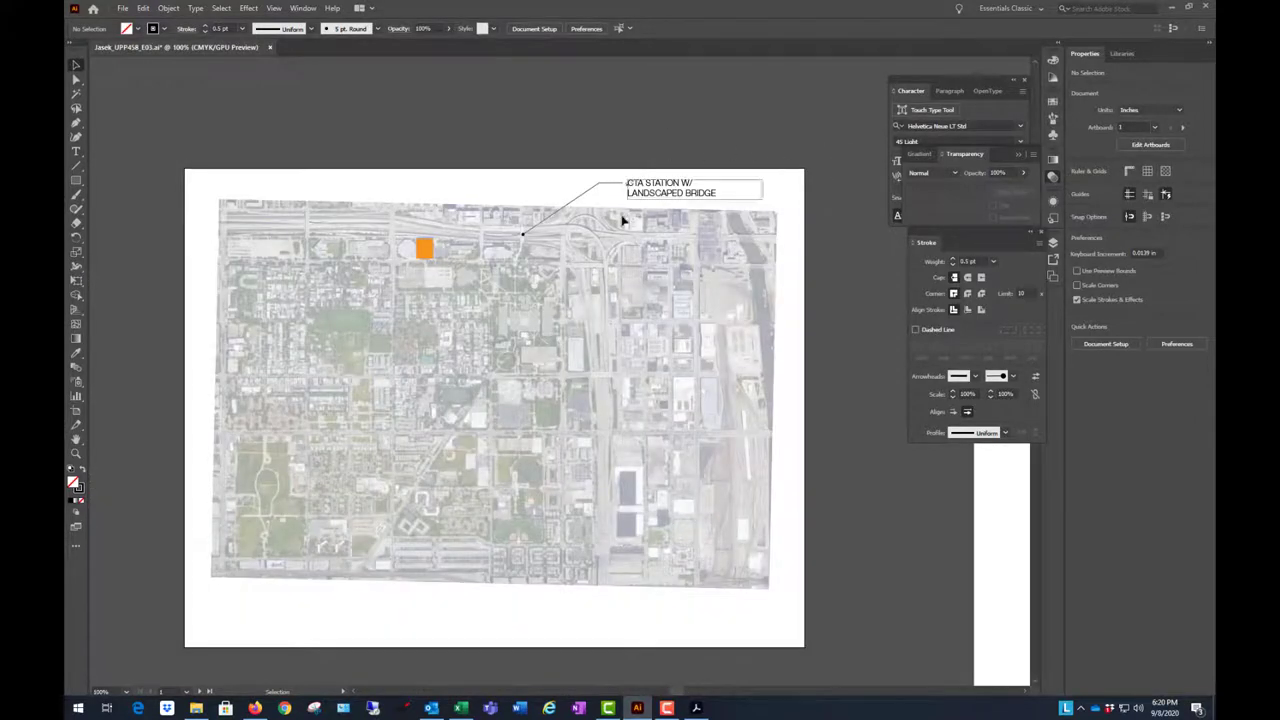
scroll(618, 248, "up", 1)
scroll(800, 125, "down", 1)
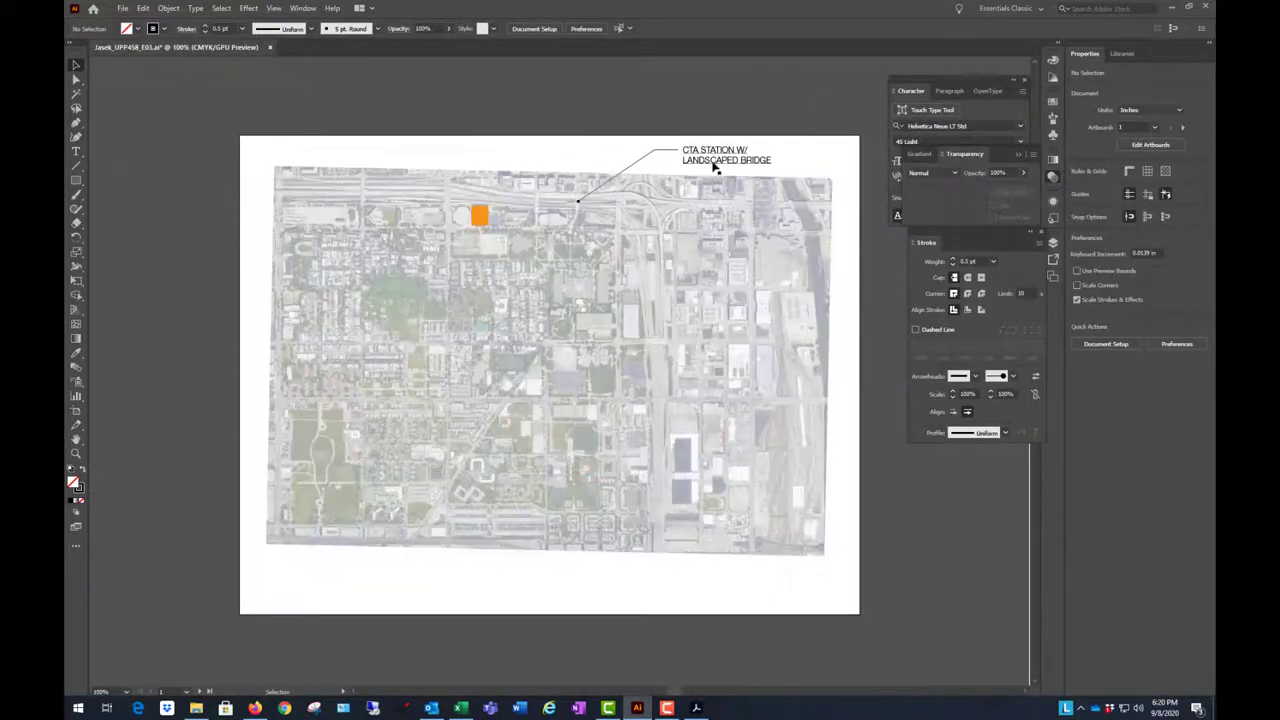
left_click(755, 160)
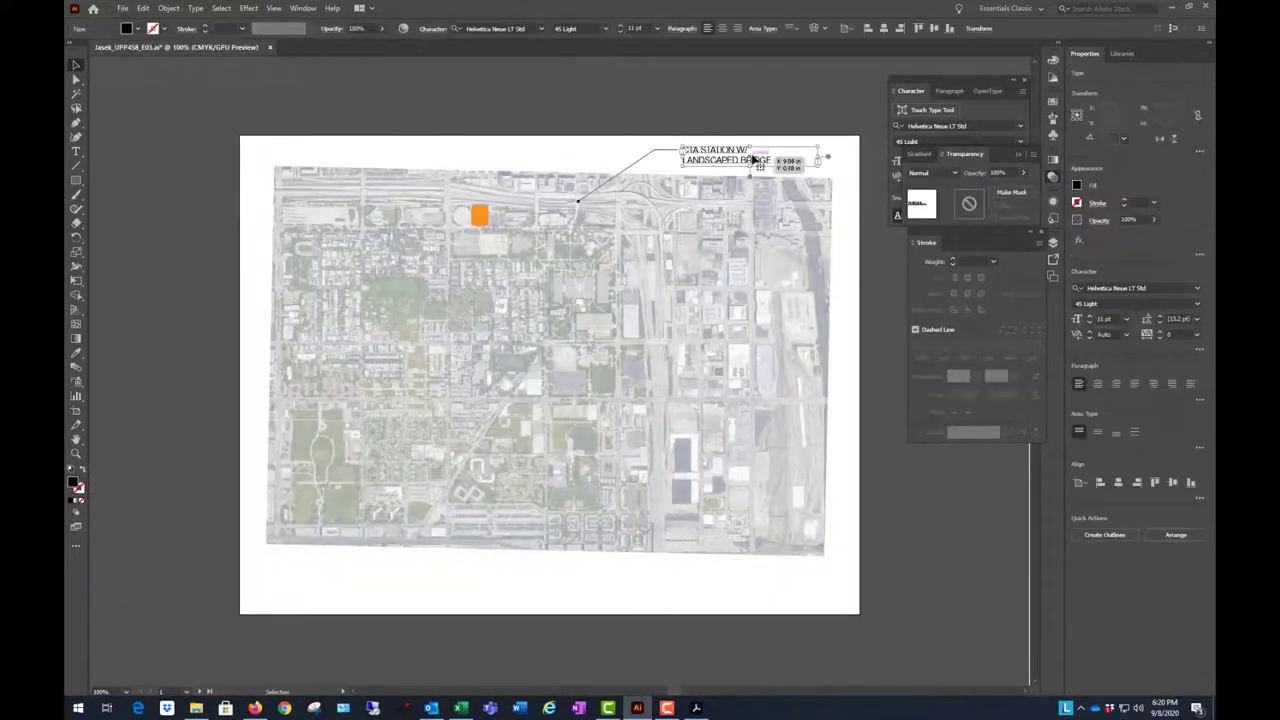
left_click(646, 155, "shift")
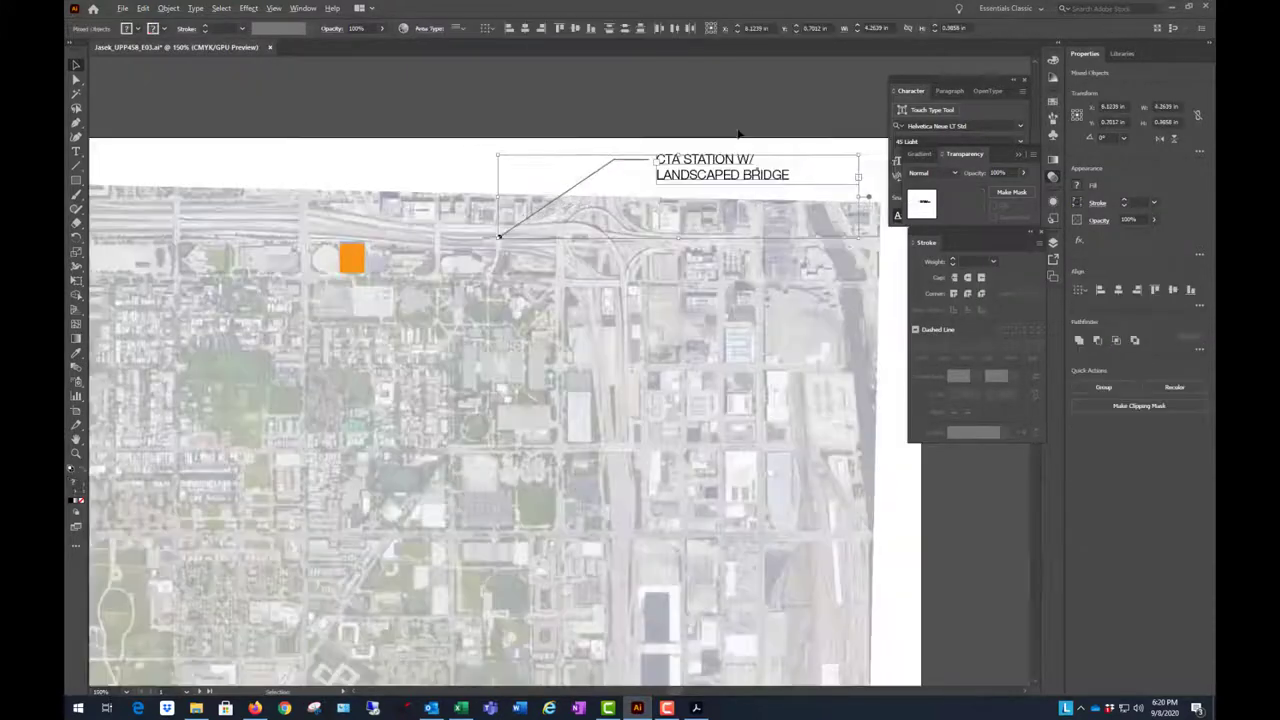
scroll(728, 154, "up", 1)
left_click_drag(695, 184, 694, 228)
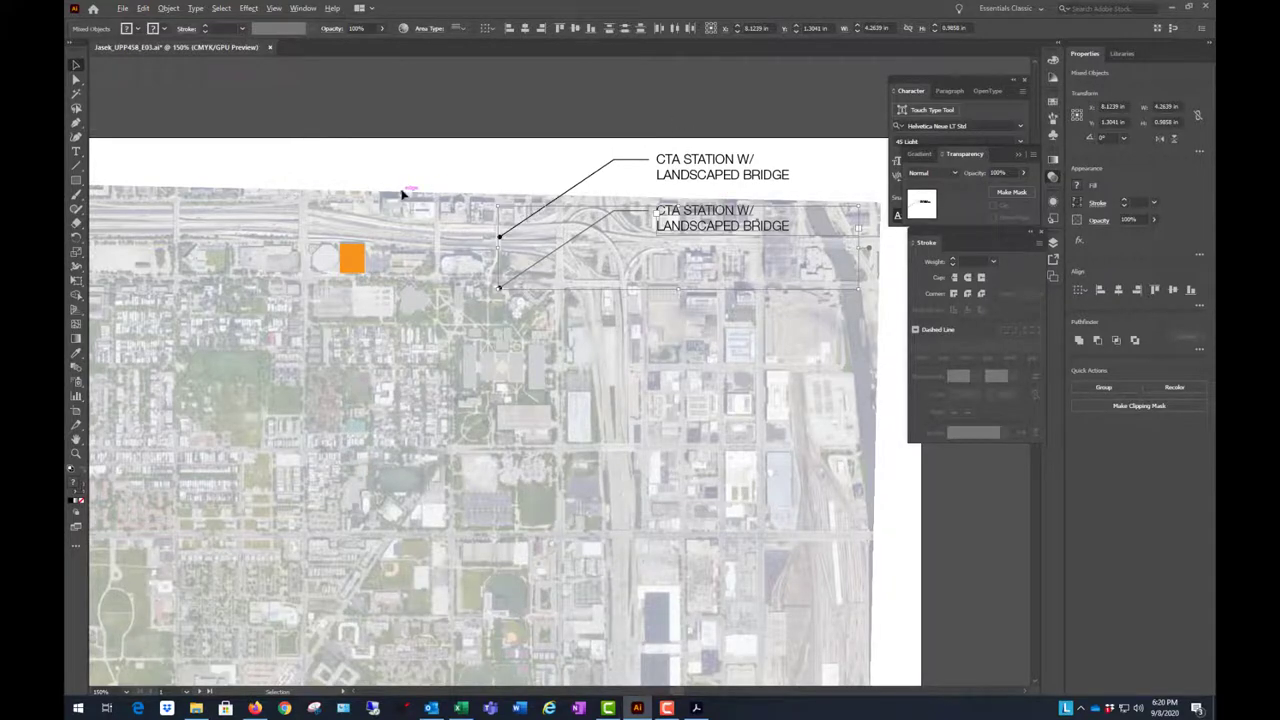
key("ctrl+minus")
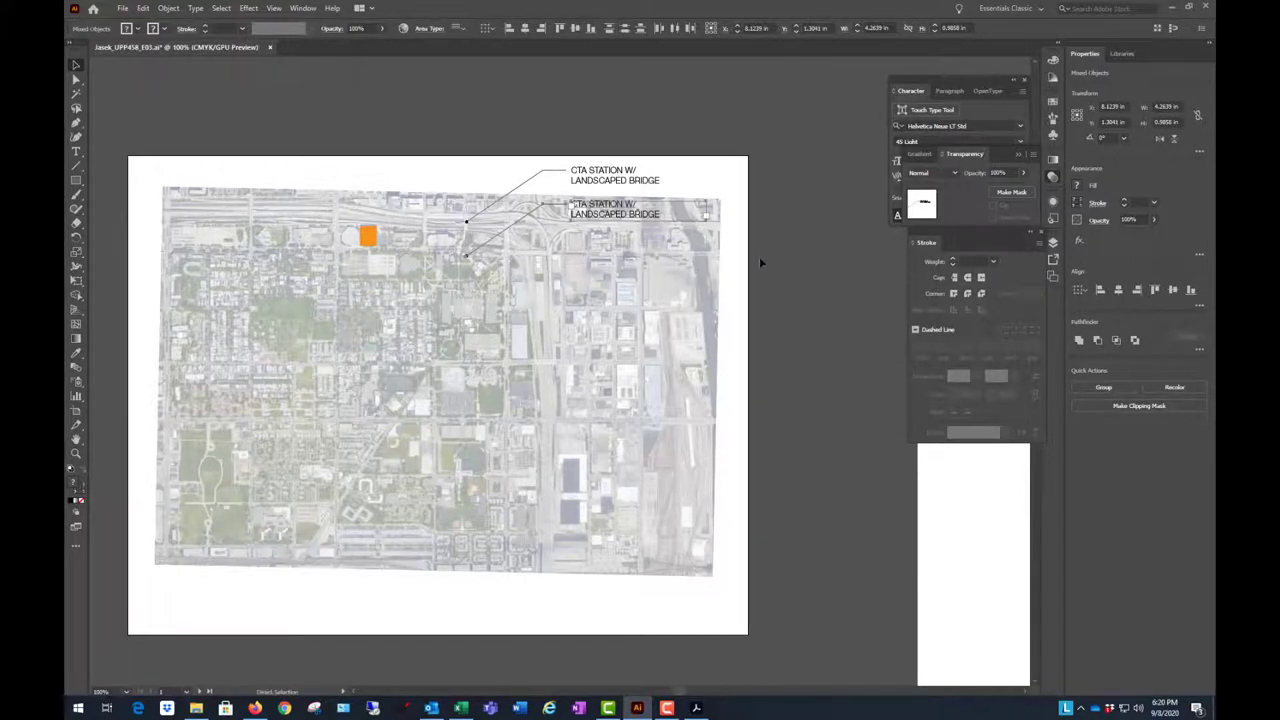
key("ctrl+d")
key("ctrl+d")
key("ctrl+d")
key("ctrl+d")
key("ctrl+d")
key("ctrl+d")
key("ctrl+d")
key("ctrl+d")
key("ctrl+d")
key("ctrl+d")
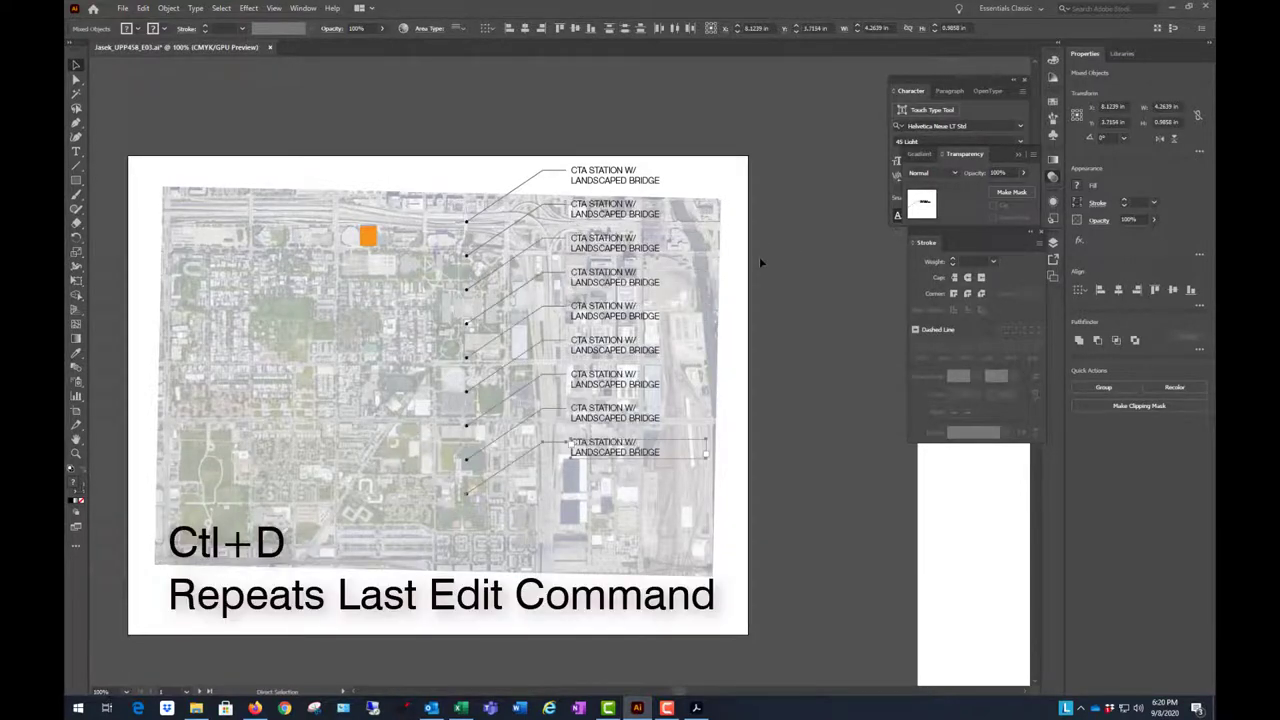
left_click(810, 178)
scroll(604, 195, "up", 1)
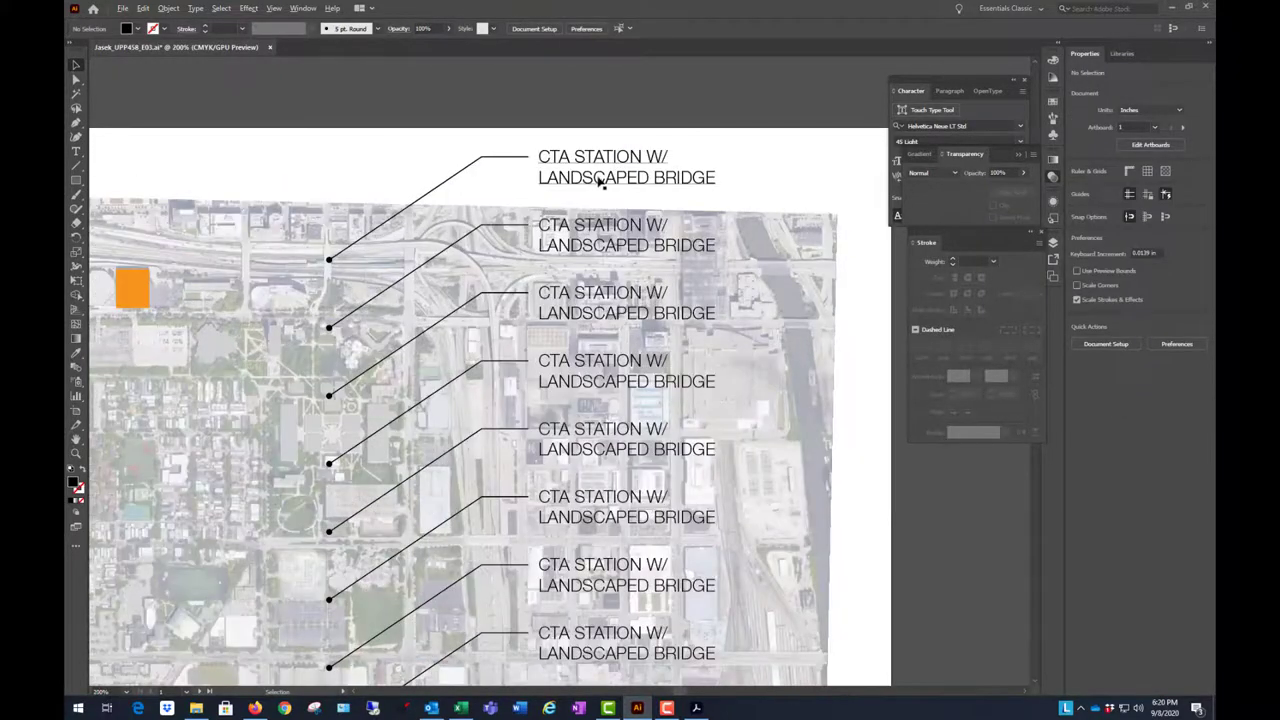
- Bring up the reference site plan PDF and move its window aside to reveal the map
scroll(606, 188, "up", 1)
scroll(676, 200, "down", 2)
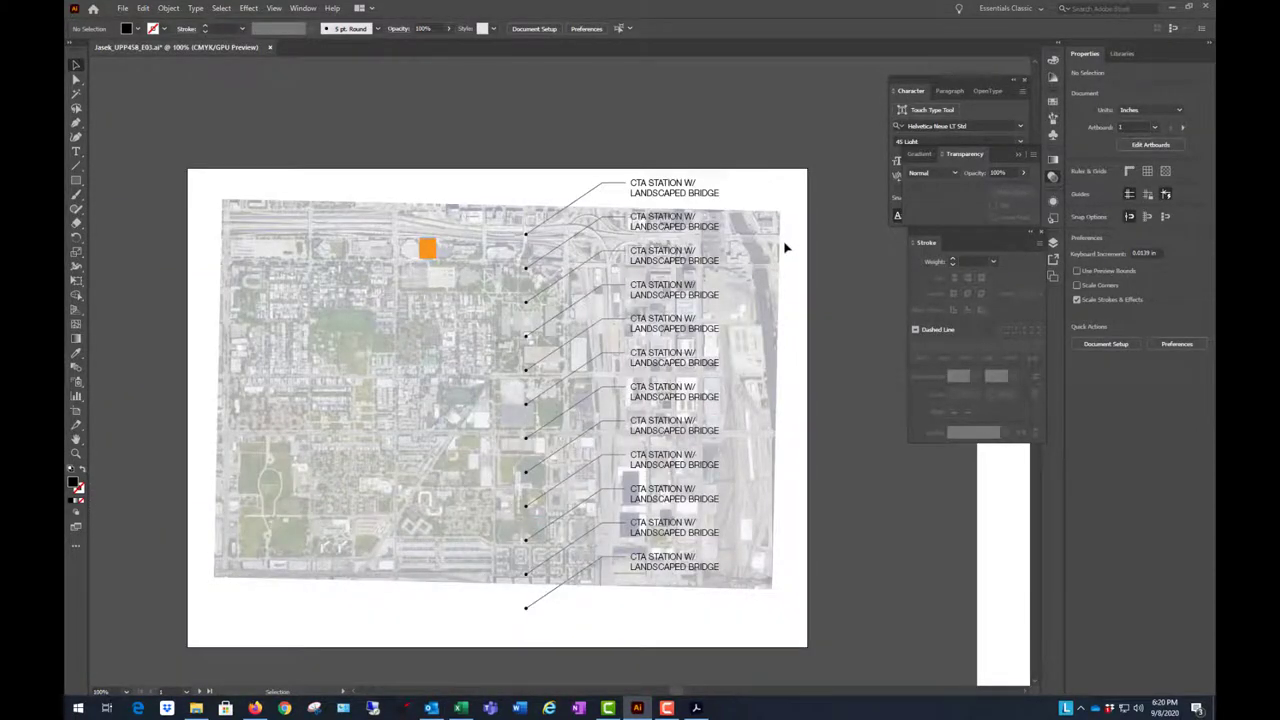
scroll(857, 529, "up", 1)
scroll(771, 517, "down", 1)
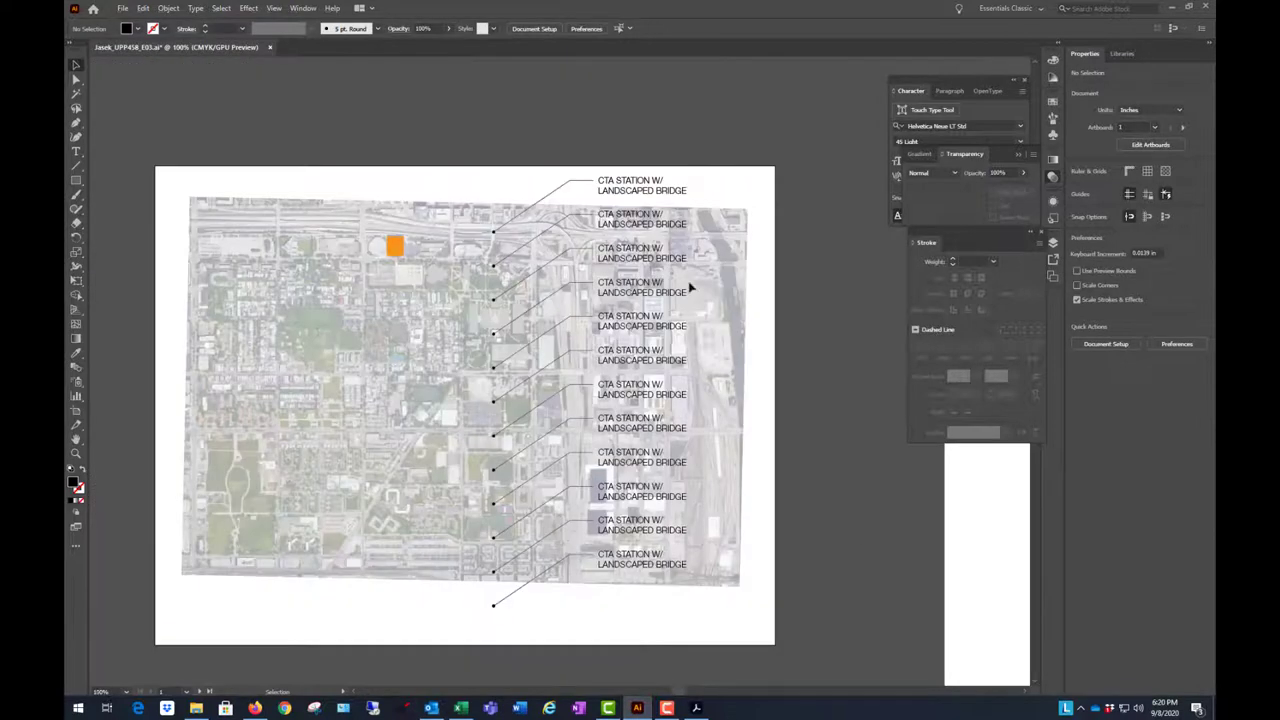
scroll(717, 200, "up", 1)
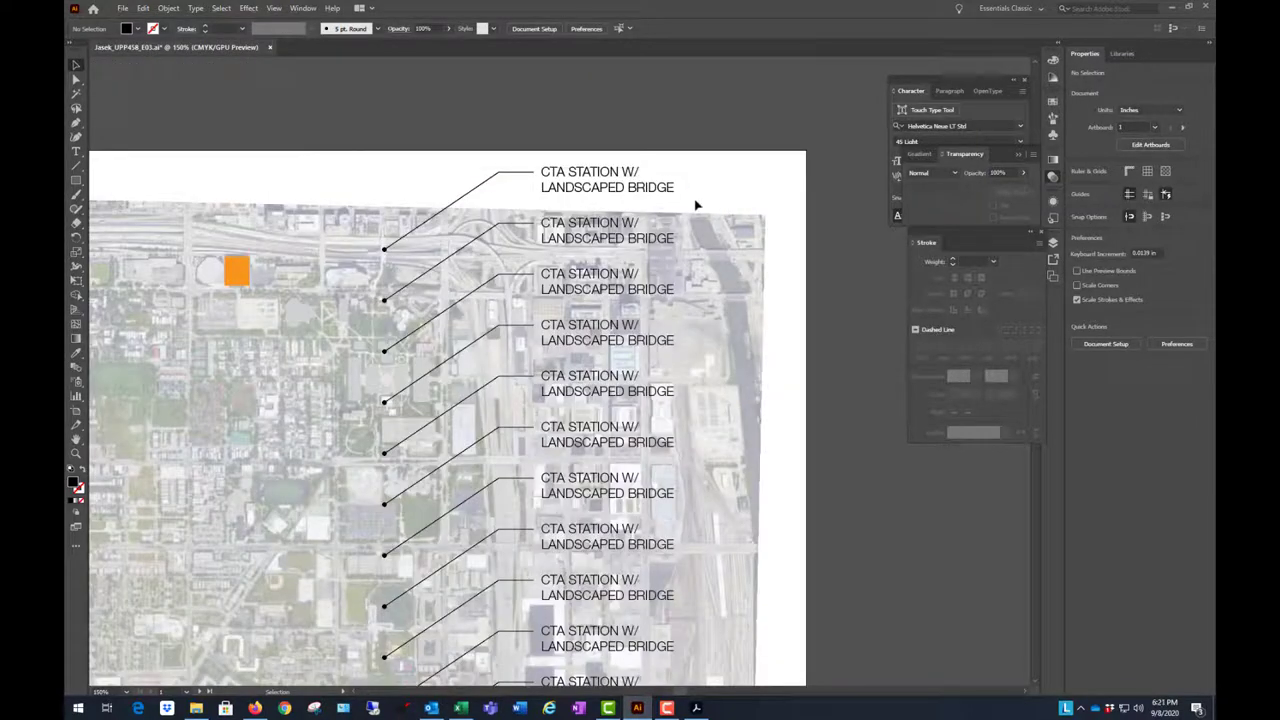
left_click(697, 710)
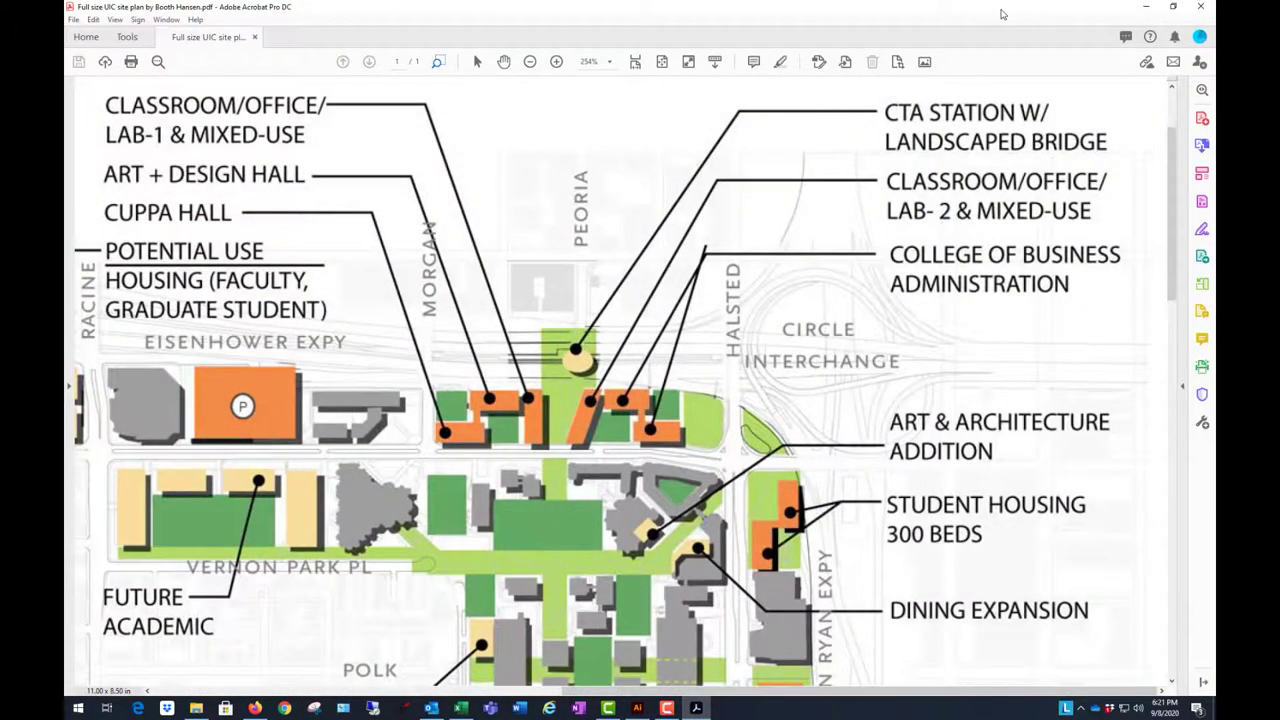
left_click_drag(1003, 14, 0, 12)
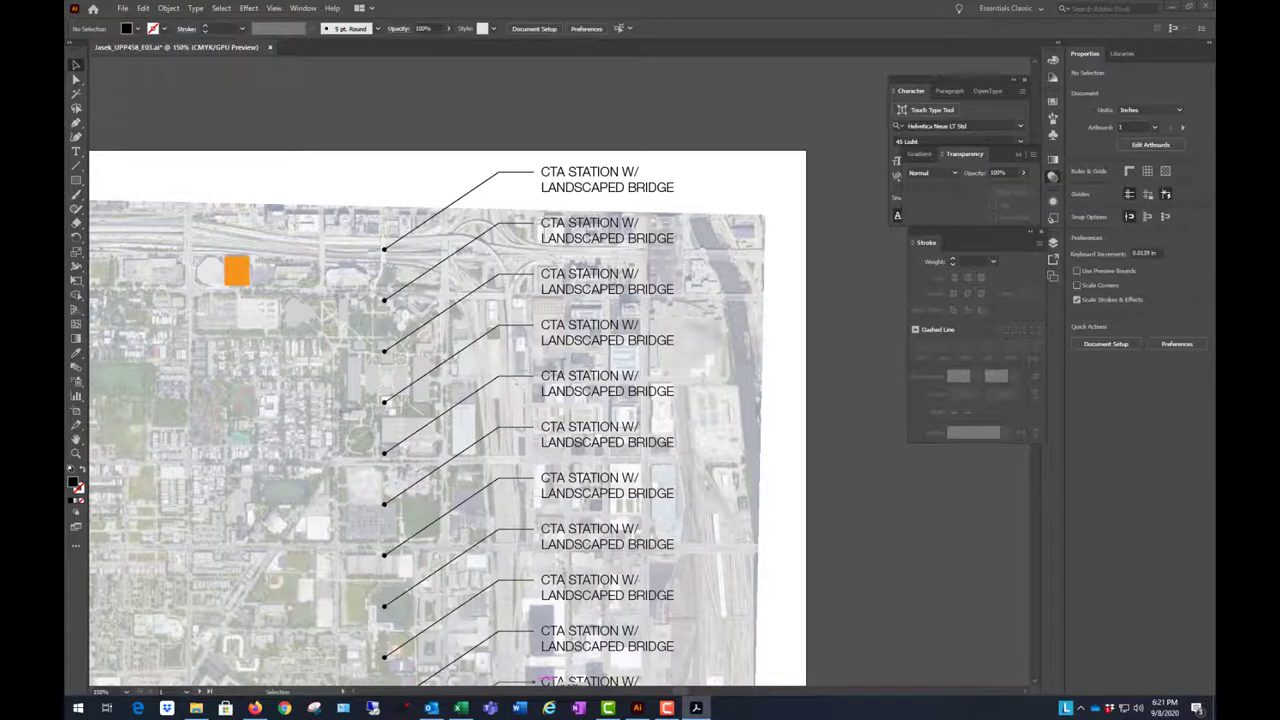
- Replace the second callout's text with 'CLASSROOM/ OFFICE/ LAB-2 & MIXED-USE' by pasting it in
double_click(578, 237)
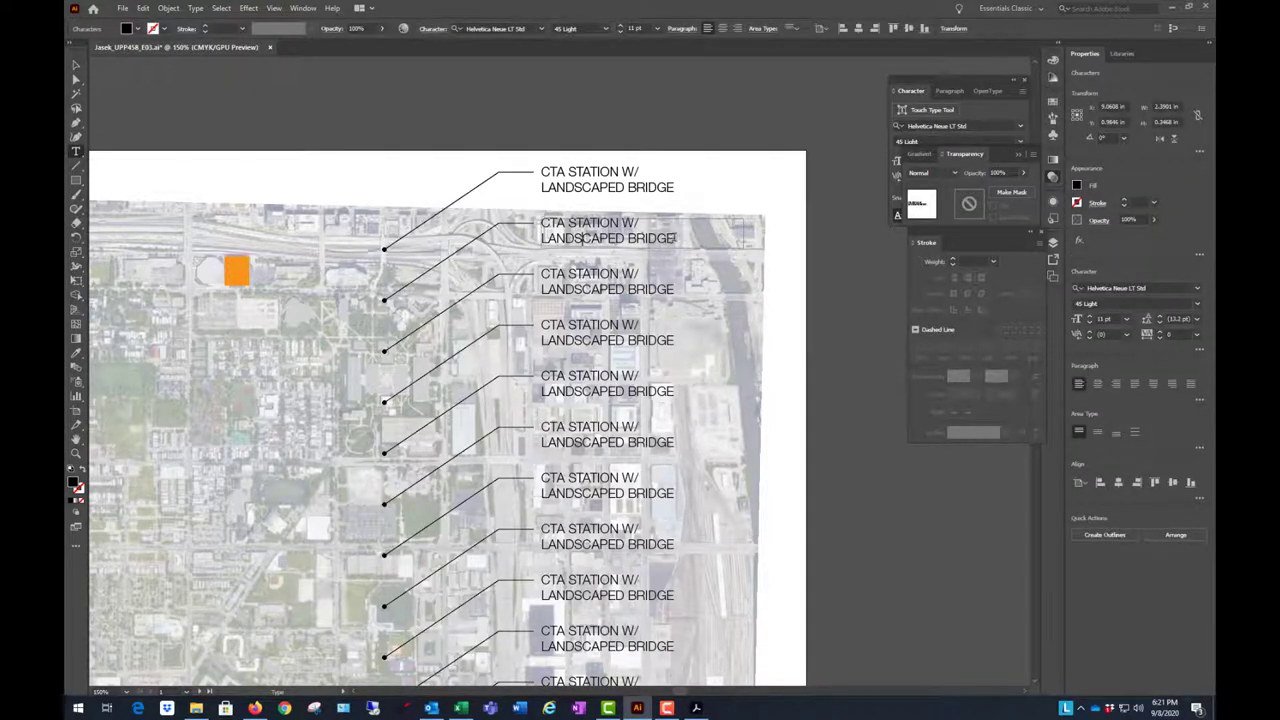
left_click_drag(675, 238, 499, 215)
type("CLASSROOM/ OFFICE/ LAB-2 & MIXED-USE")
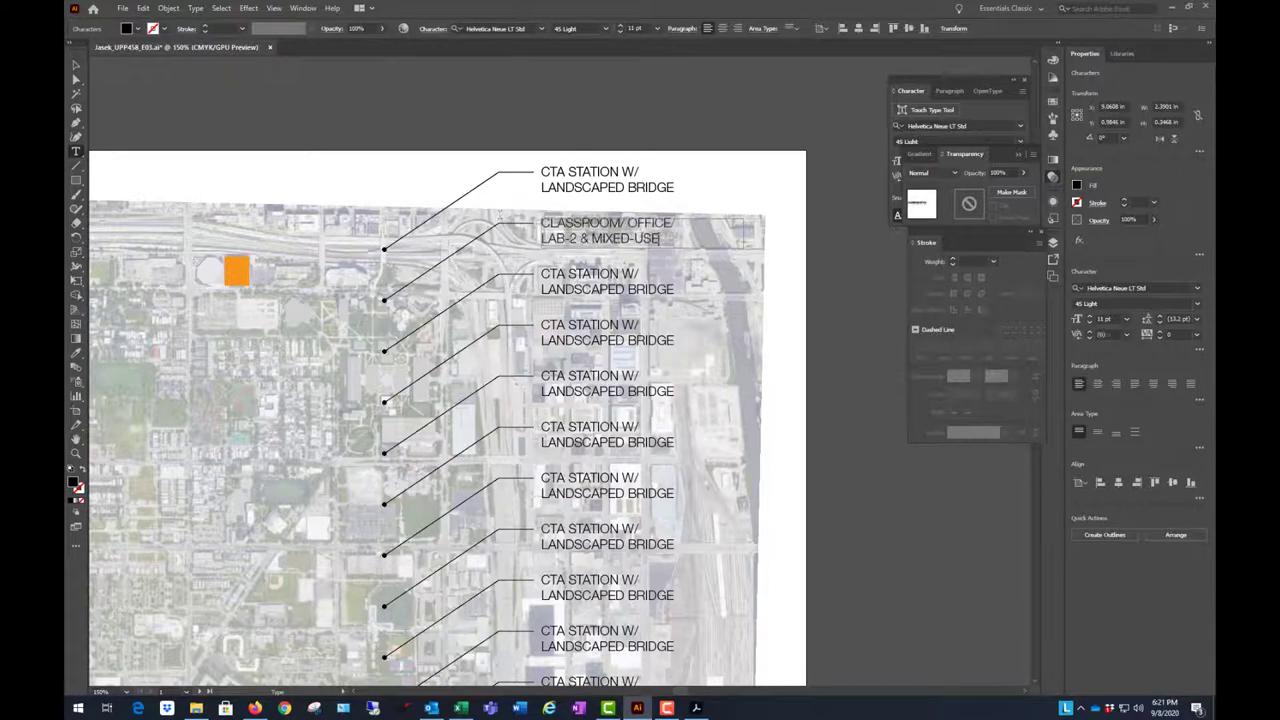
key("Escape")
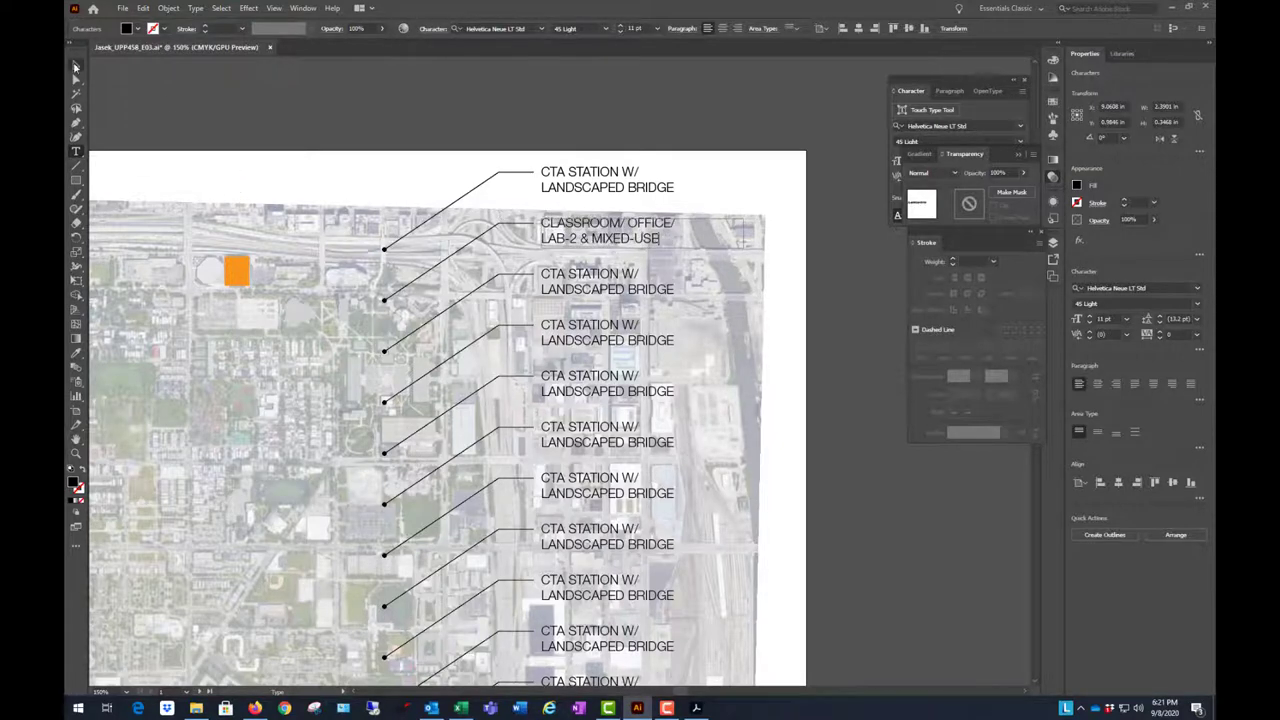
left_click(450, 121)
scroll(735, 222, "down", 1)
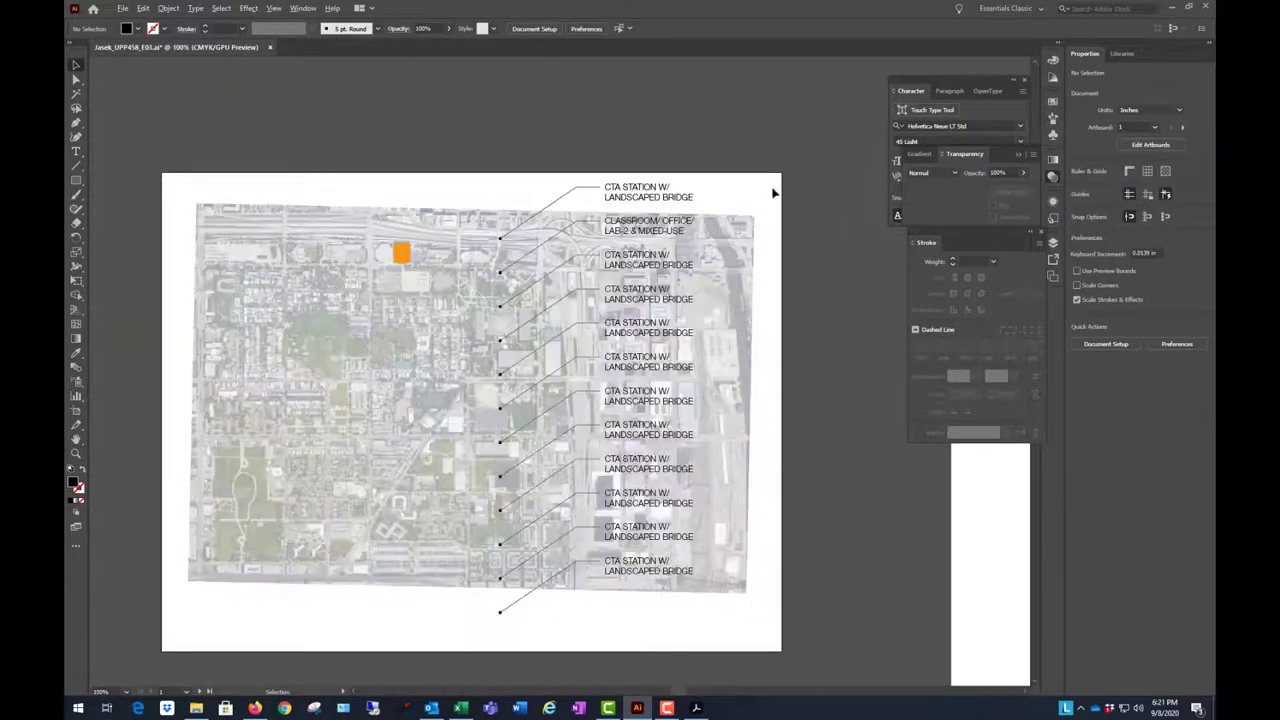
scroll(774, 191, "down", 1)
scroll(606, 214, "up", 1)
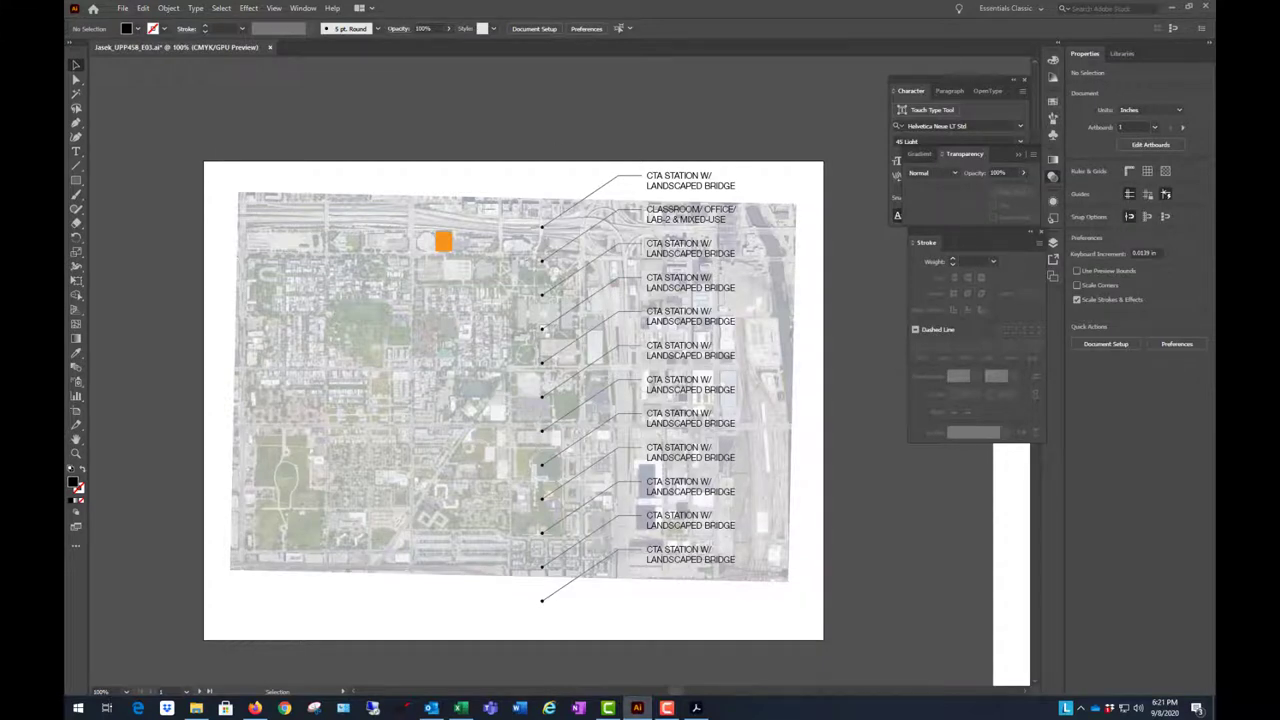
left_click(697, 708)
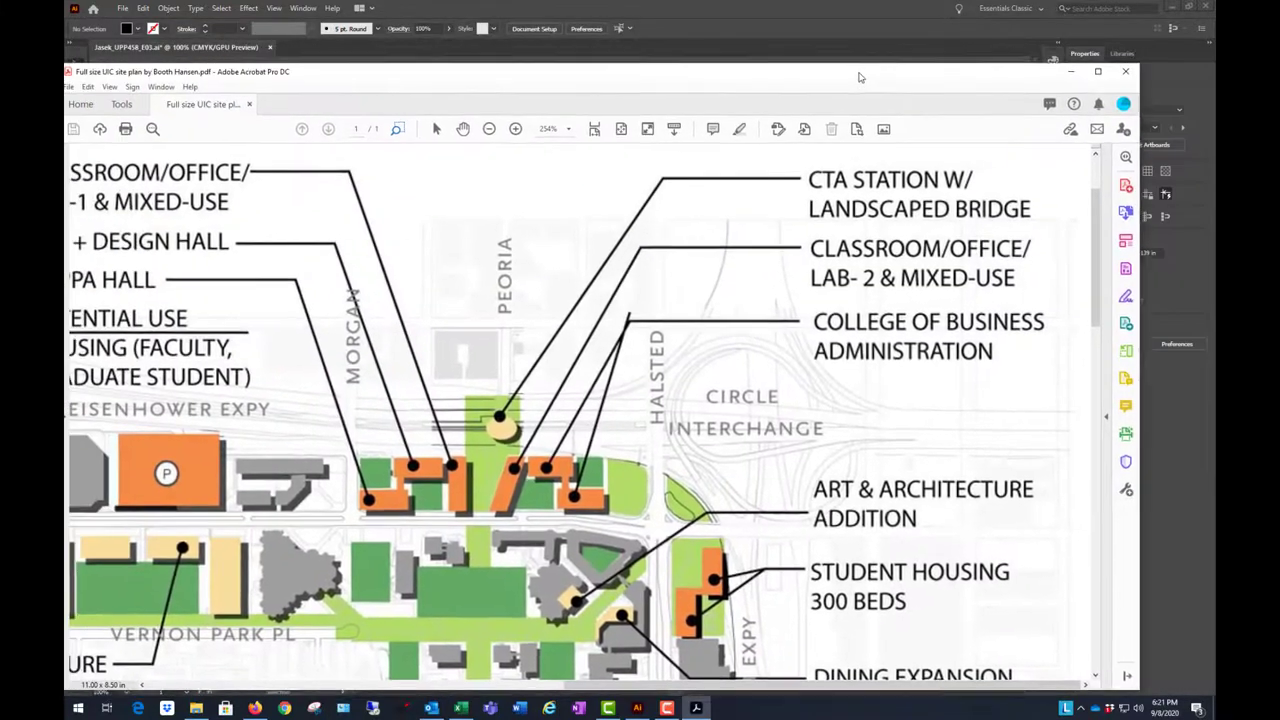
- Maximize the Acrobat window and fit the whole site plan page in view
left_click(1137, 68)
left_click(1138, 68)
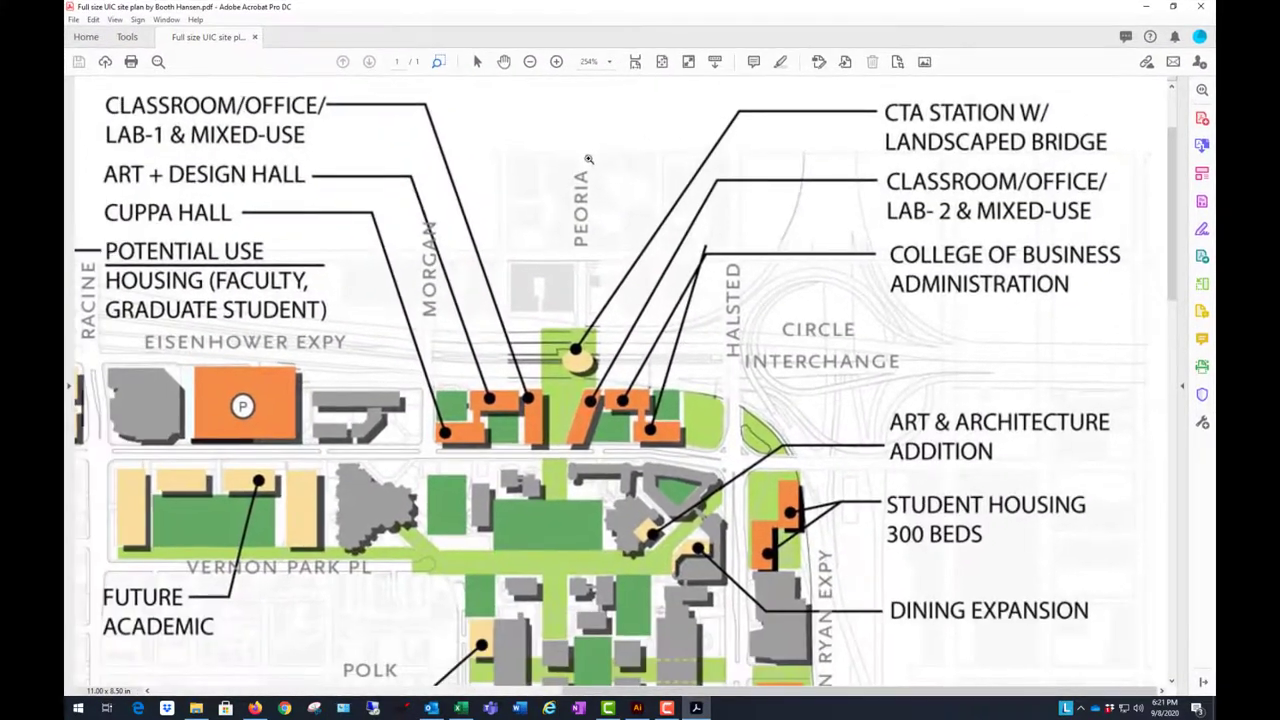
left_click(661, 62)
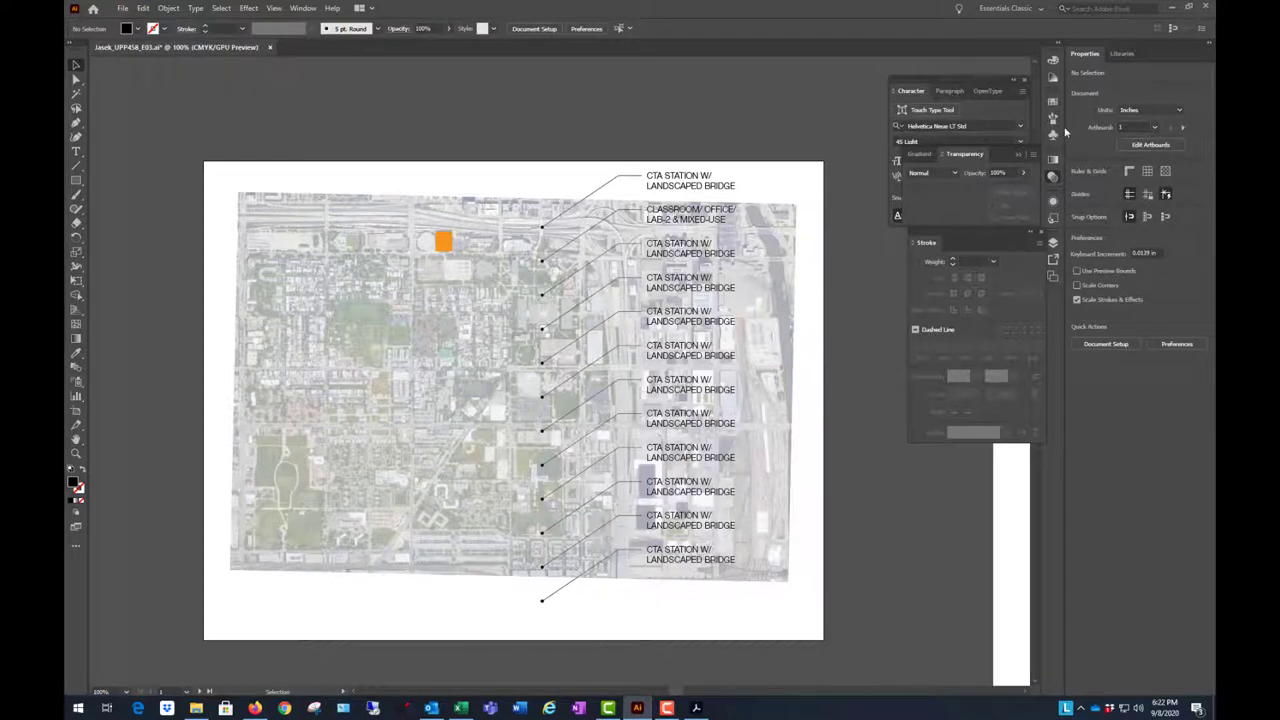
- Lock the txt layer, move all map artwork about 0.42 in lower, then lock lower layers and select the labels
left_click(1053, 243)
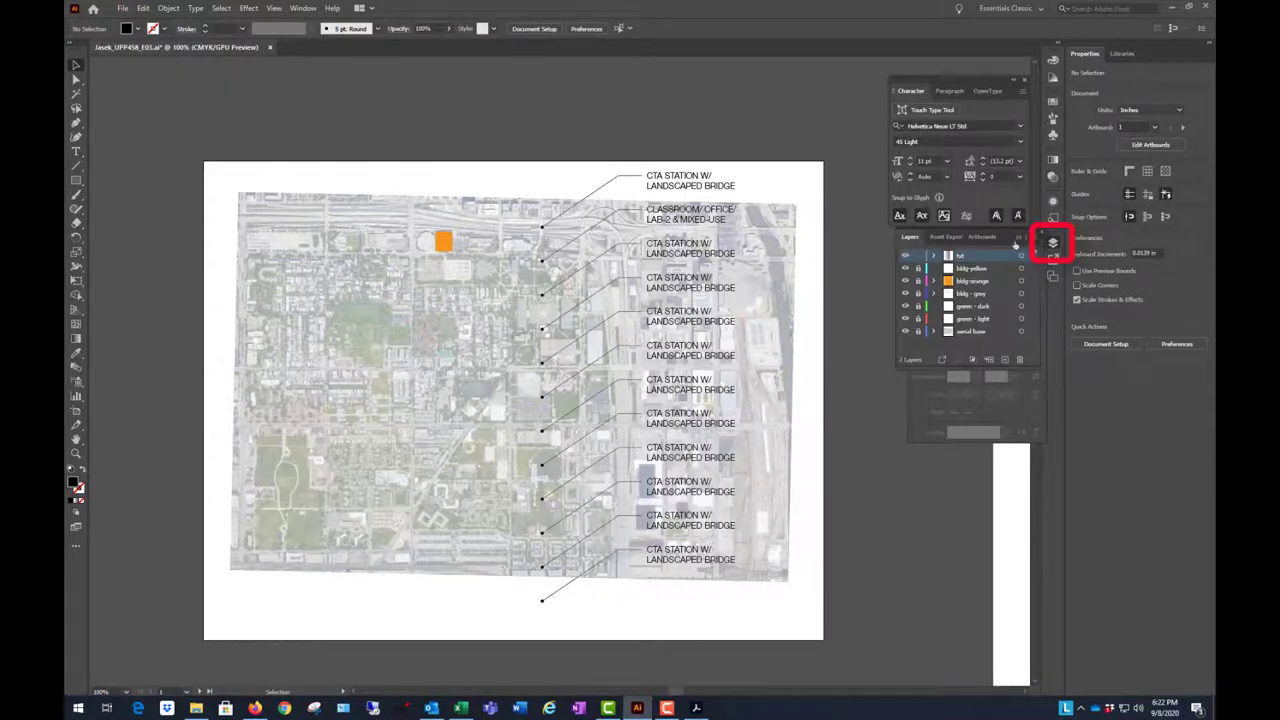
left_click(919, 256)
key("ctrl+a")
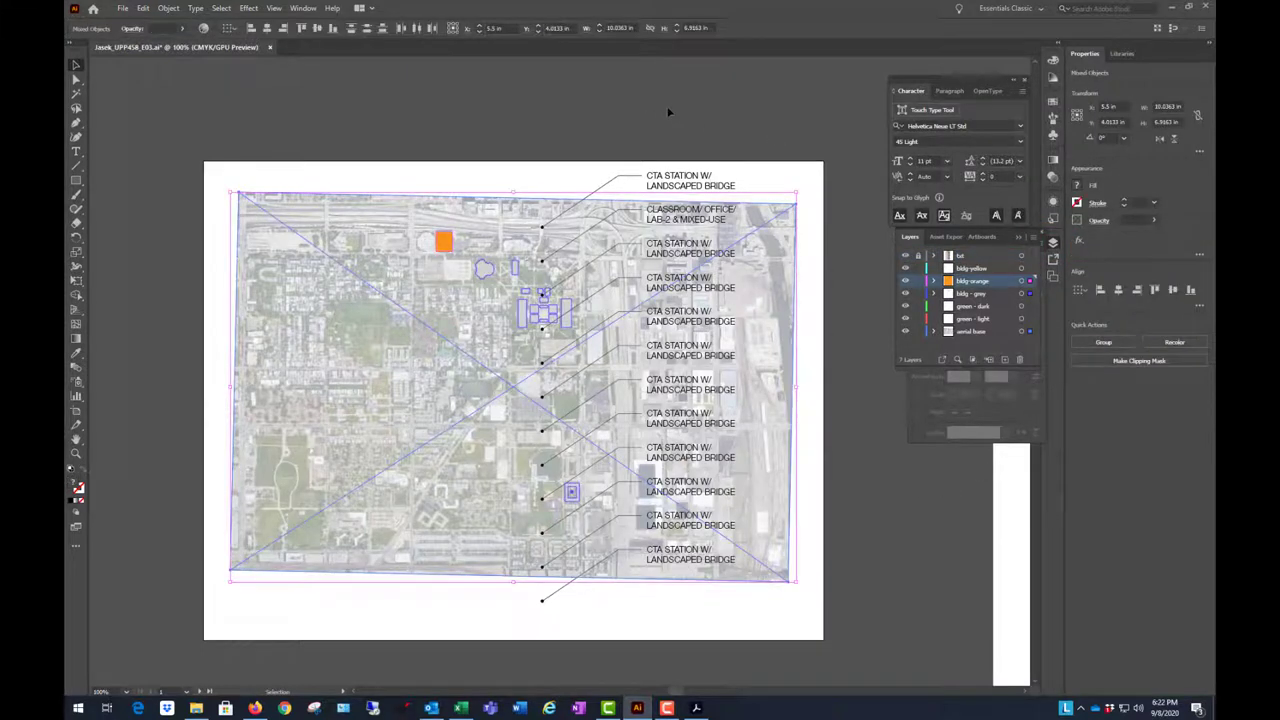
left_click_drag(366, 218, 366, 226)
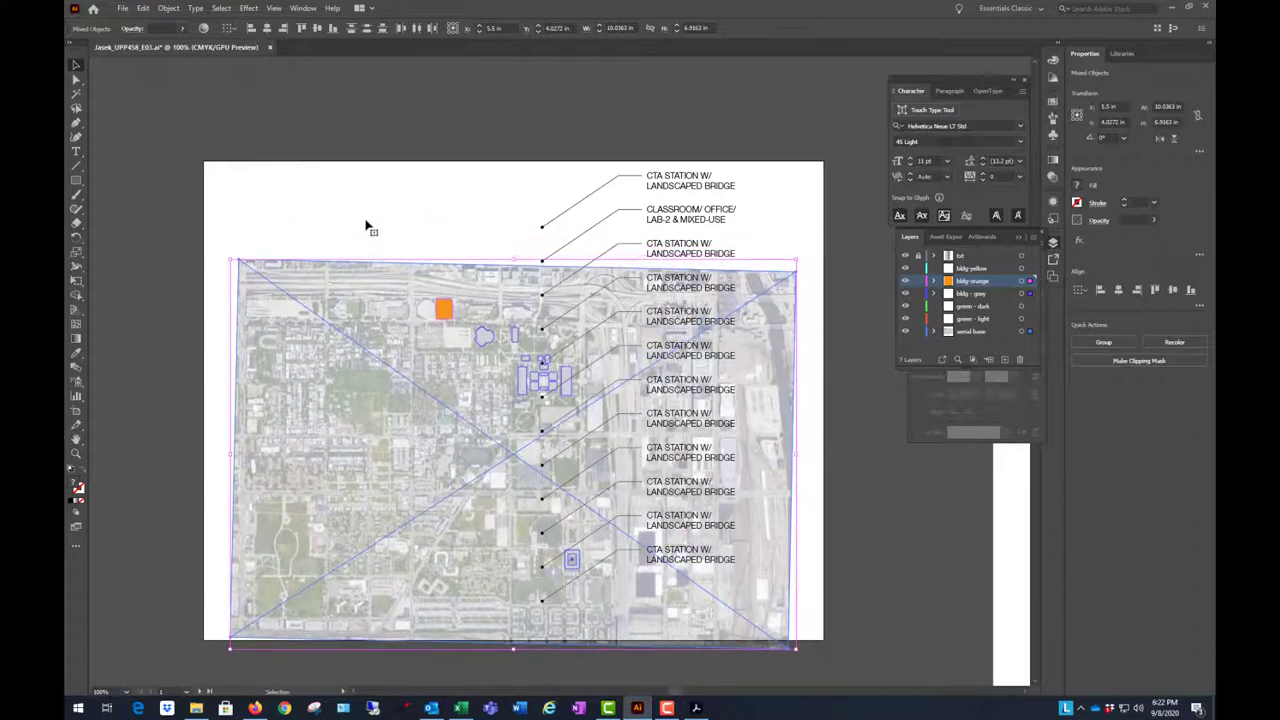
left_click(540, 111)
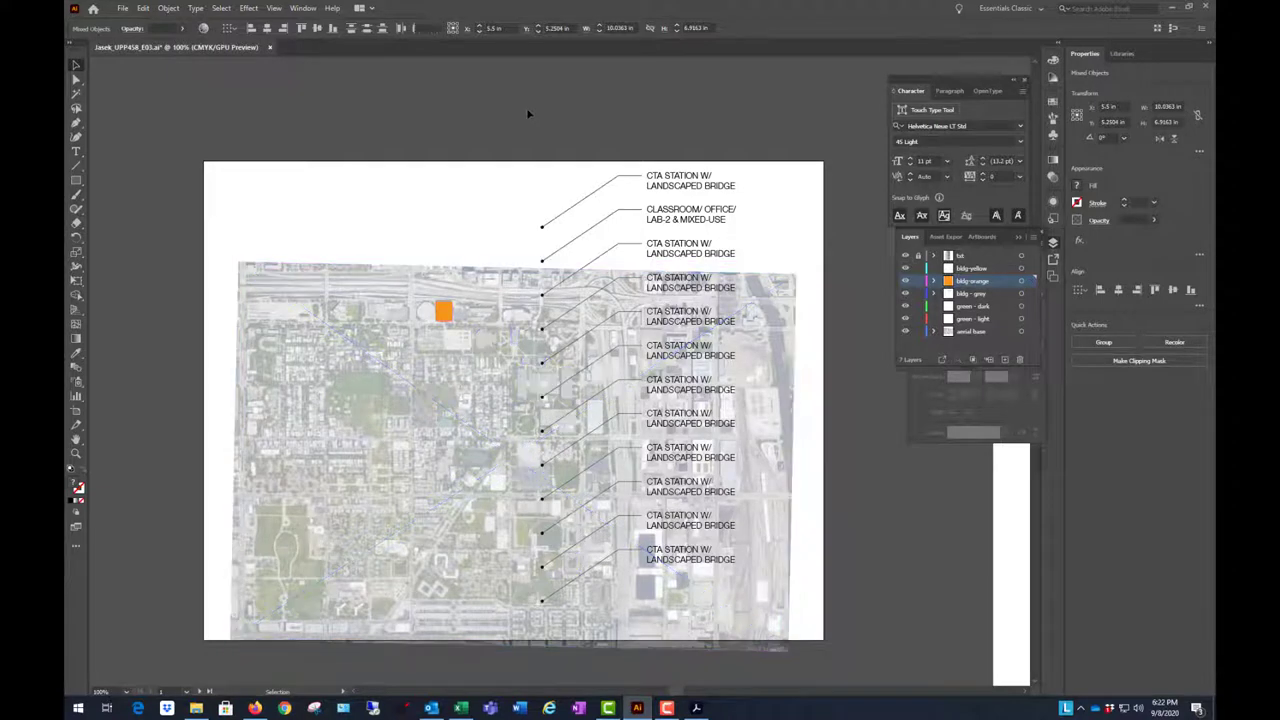
left_click_drag(919, 269, 921, 366)
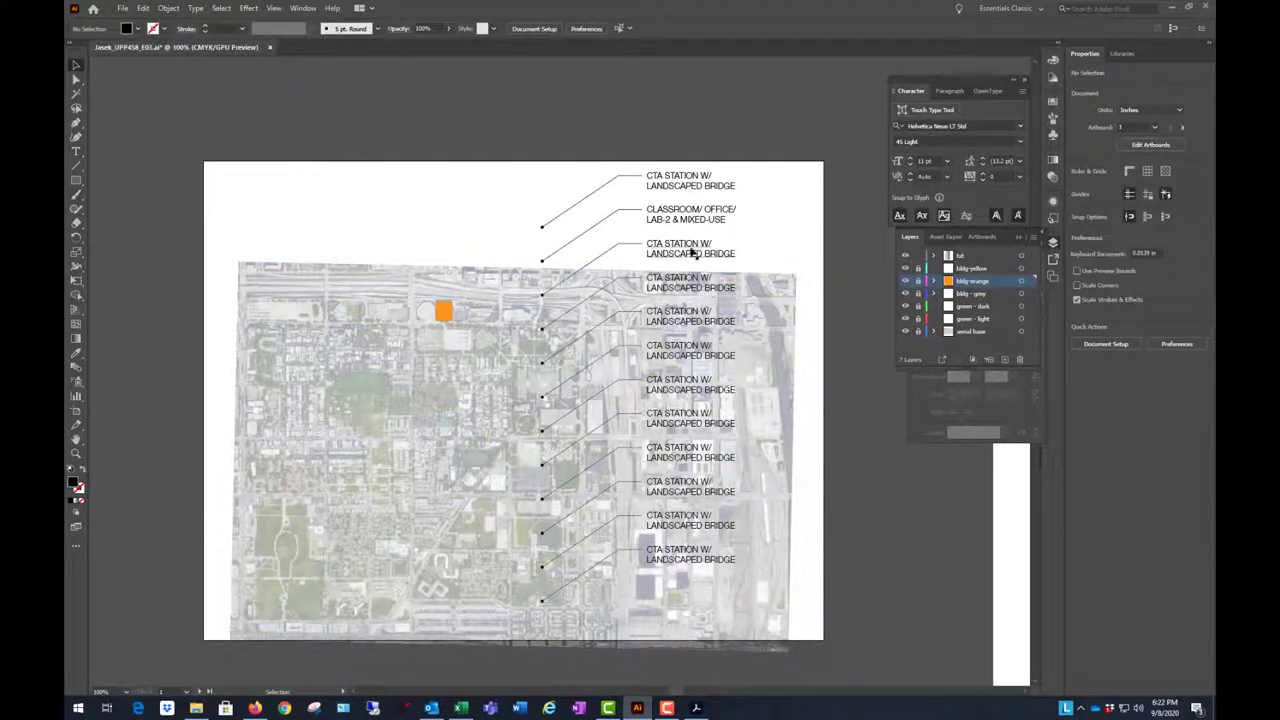
key("ctrl+a")
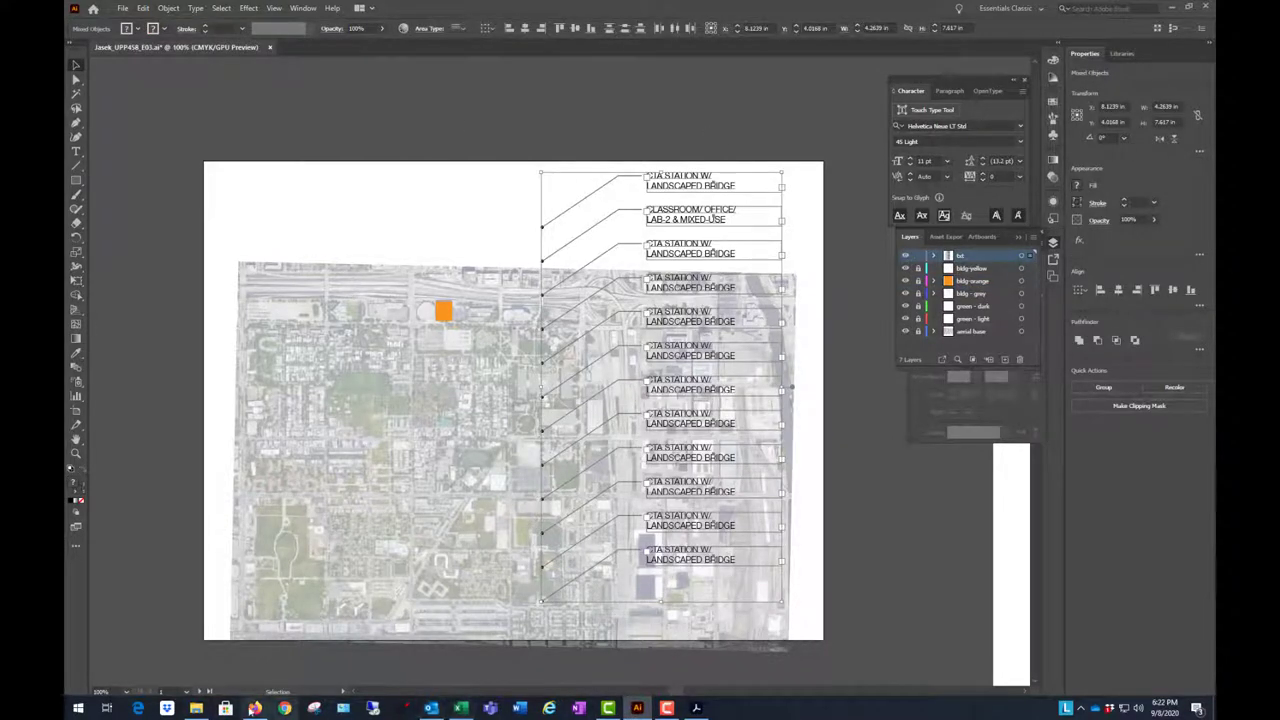
- Nudge all callout labels and leader lines about 0.42 in down, then bring up the site plan PDF
left_click(698, 708)
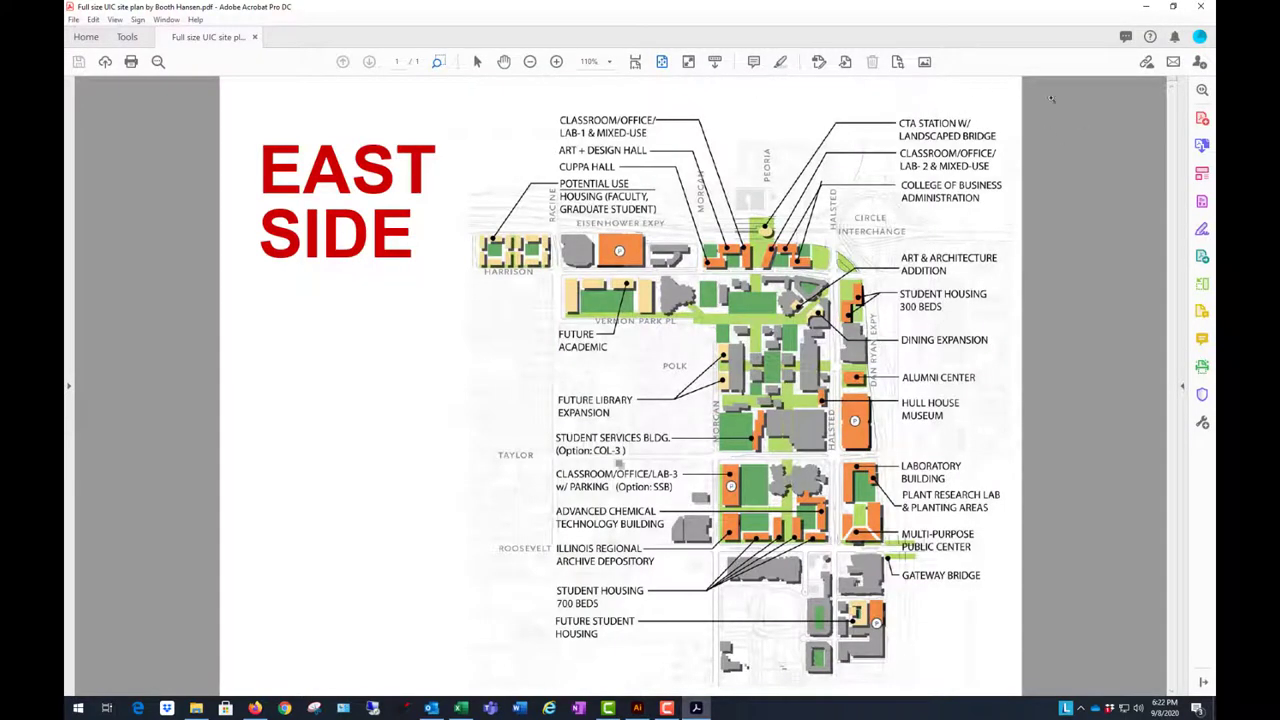
left_click(1145, 7)
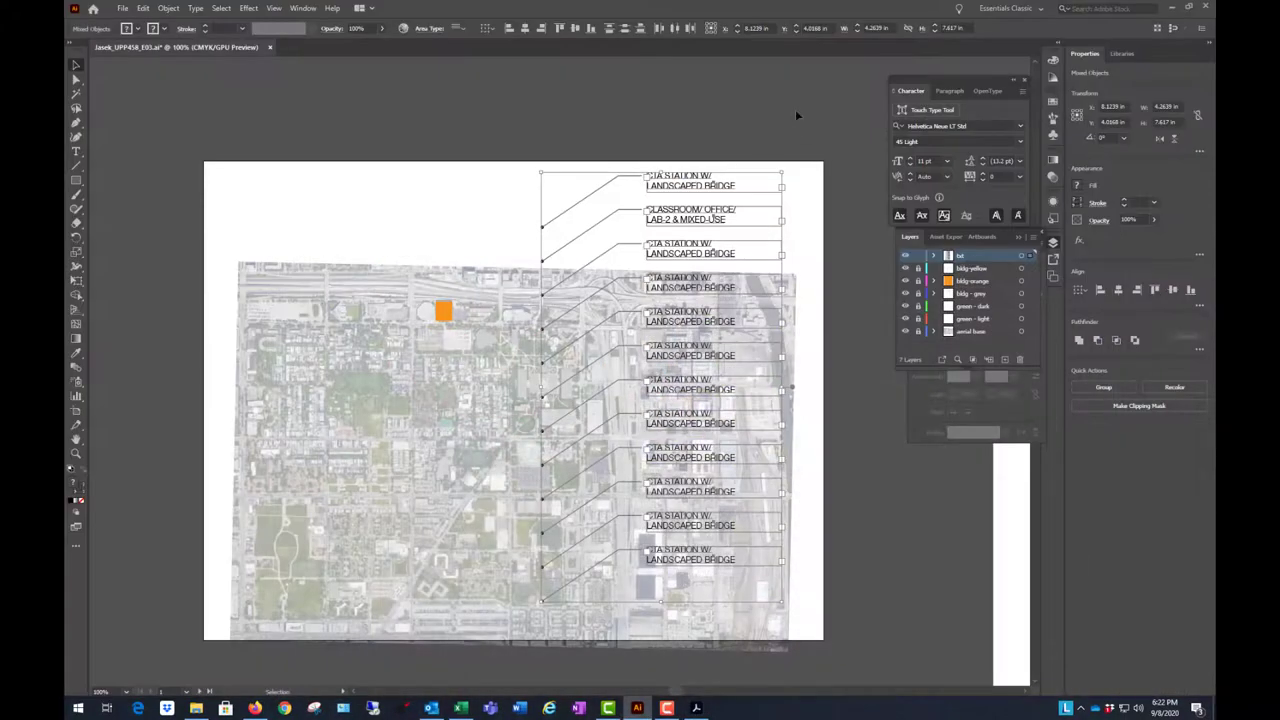
key("Down")
key("Down")
key("Down")
key("Down")
key("Down")
key("Down")
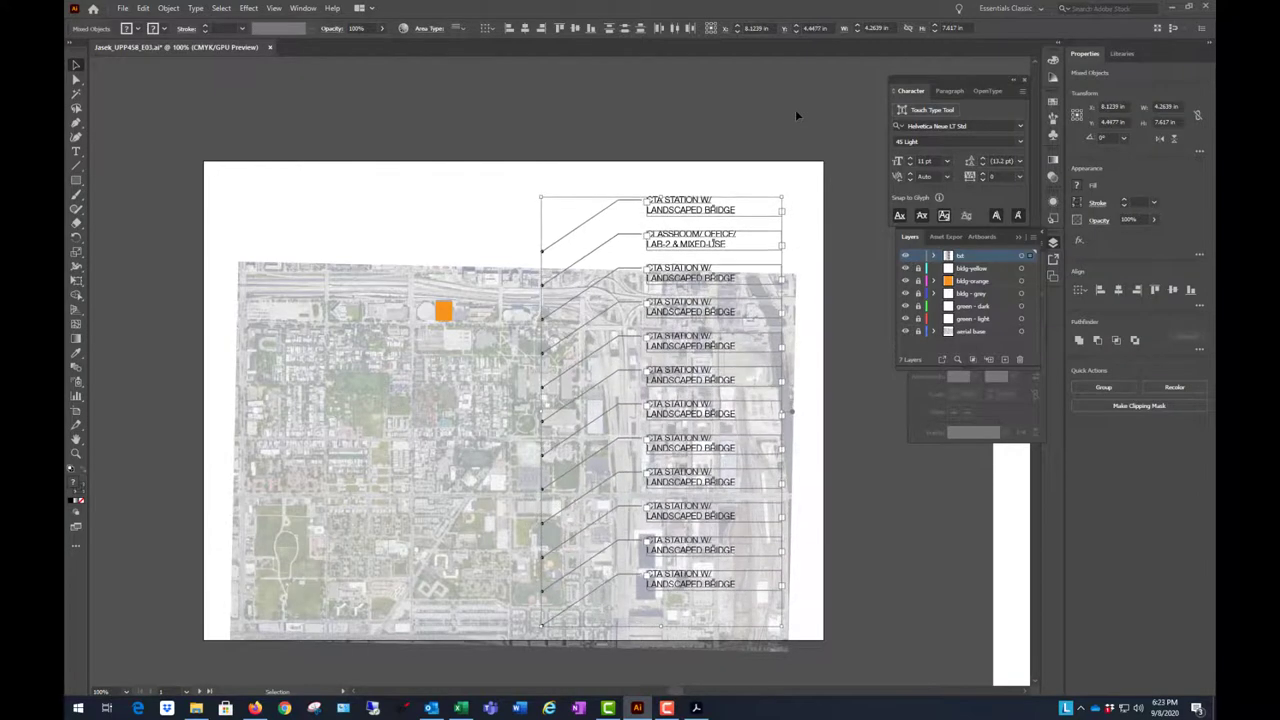
left_click(779, 114)
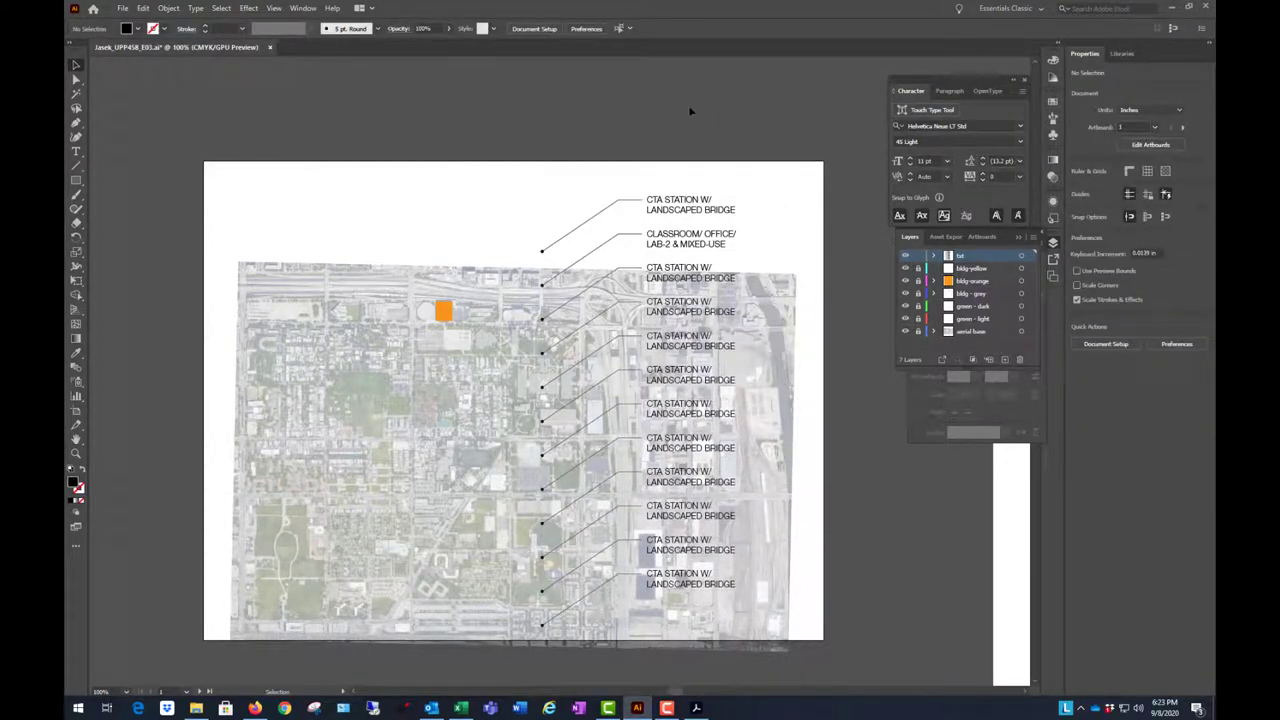
scroll(474, 234, "down", 2)
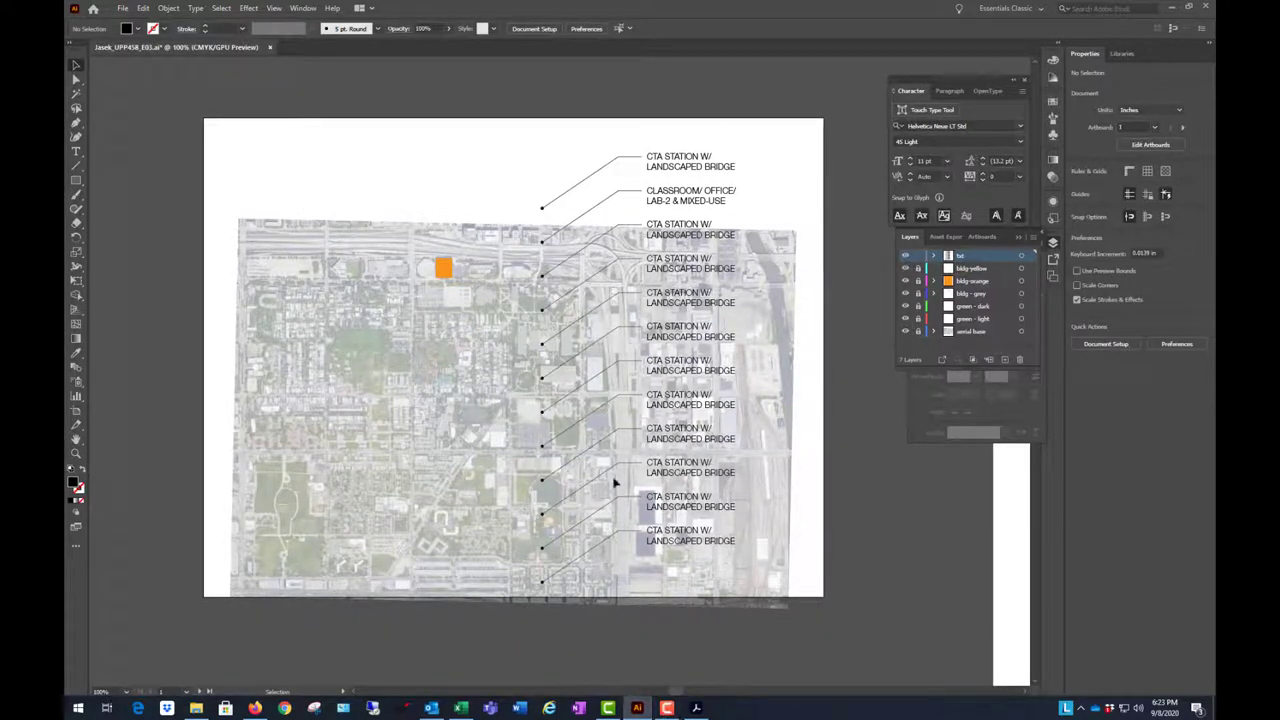
left_click(666, 708)
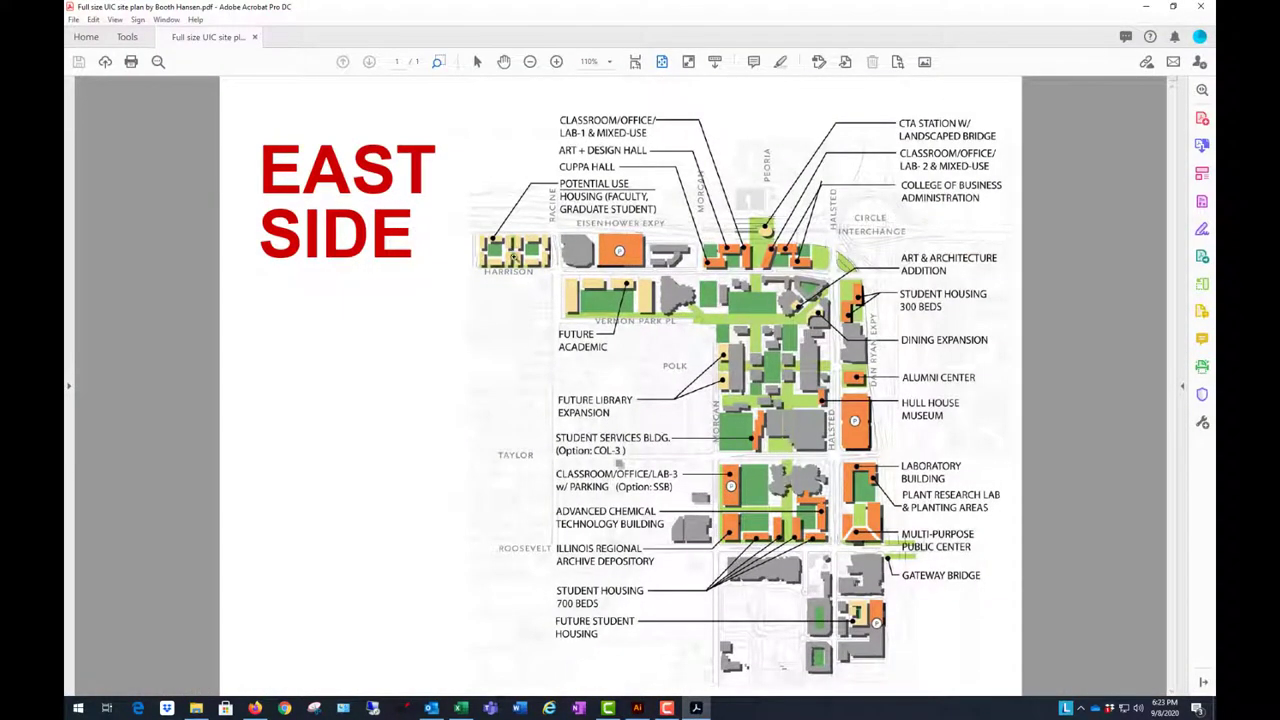
- Zoom into the central campus buildings on the reference plan, pan around them, then minimize Acrobat
left_click_drag(513, 257, 1004, 512)
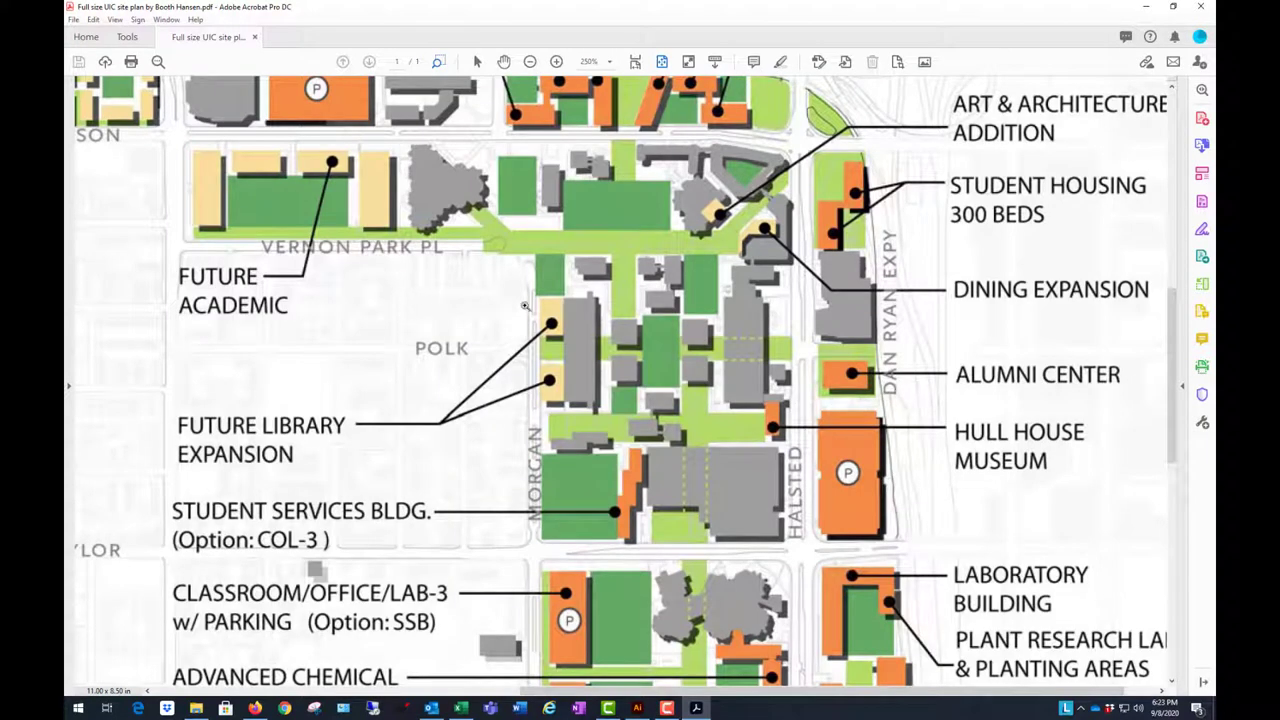
scroll(975, 228, "up", 3)
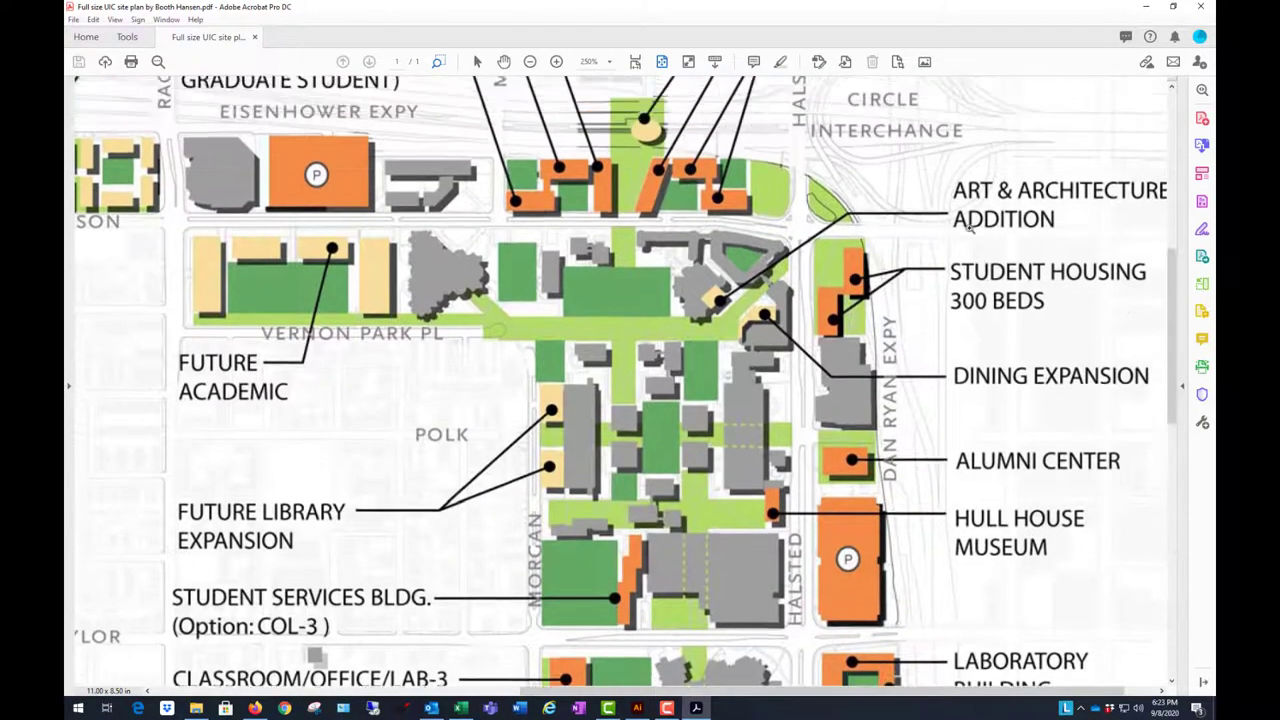
scroll(970, 230, "up", 4)
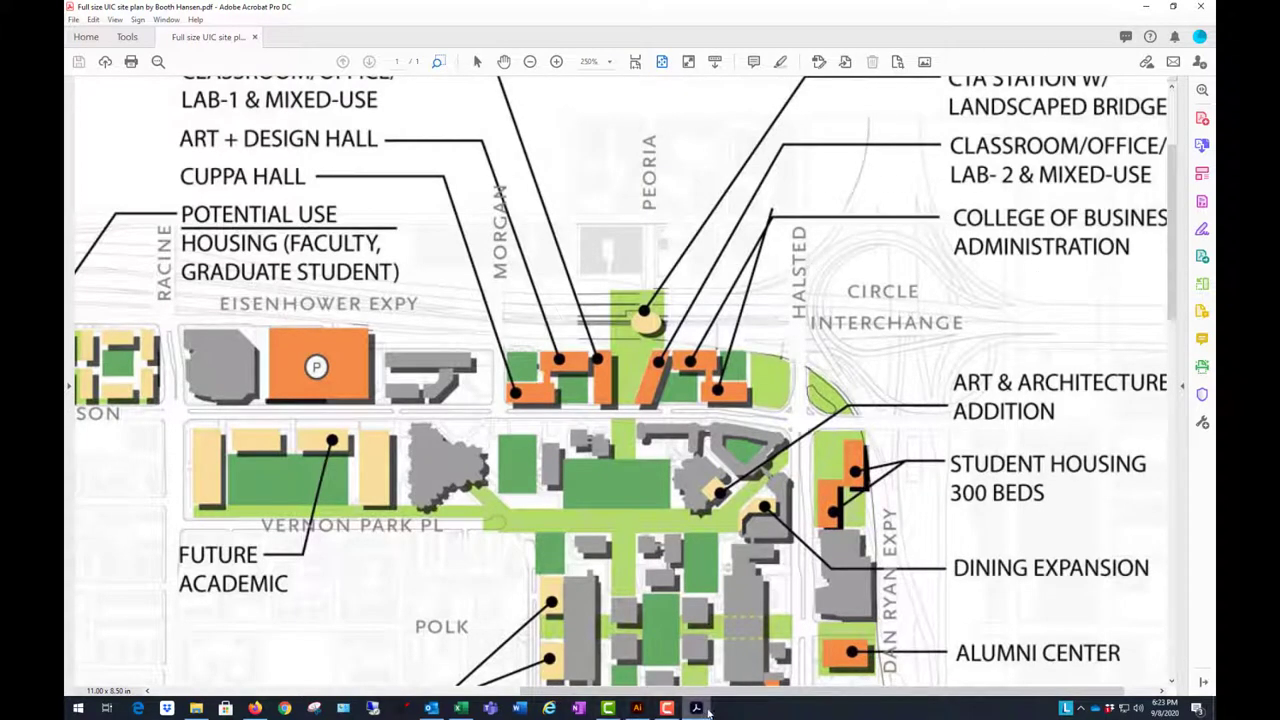
left_click_drag(717, 697, 581, 659)
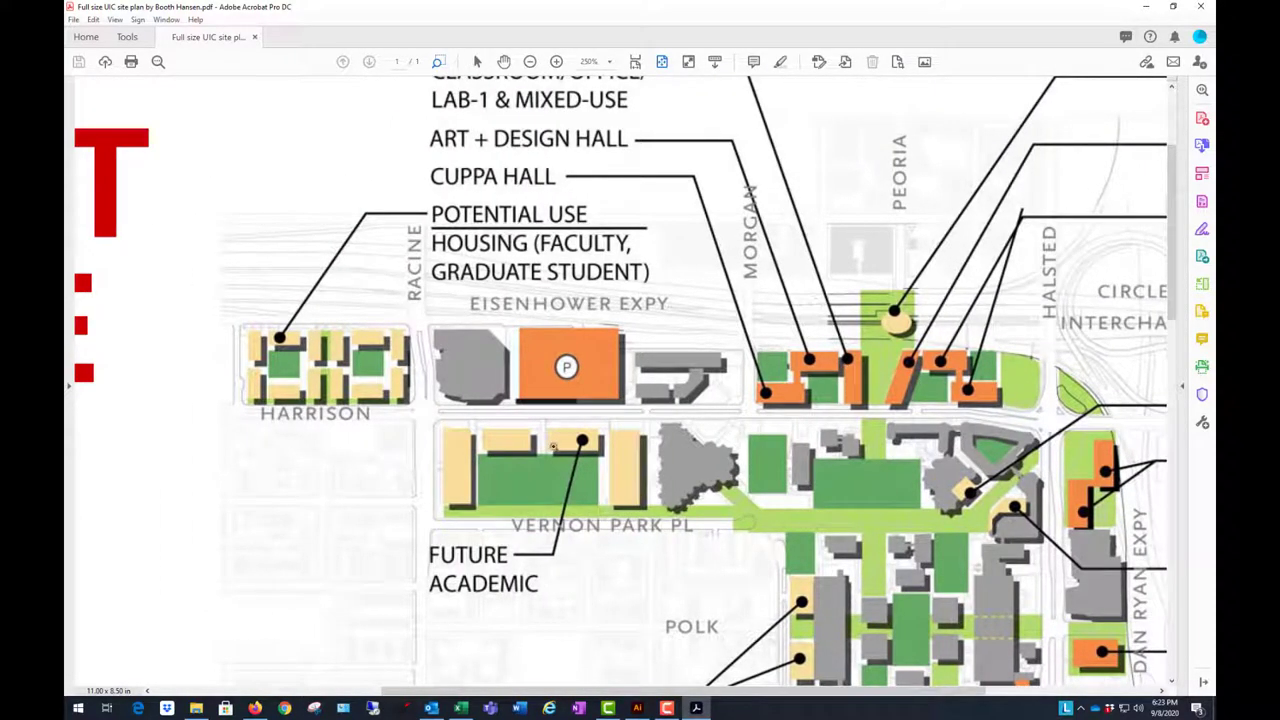
scroll(580, 440, "down", 1)
scroll(601, 432, "down", 3)
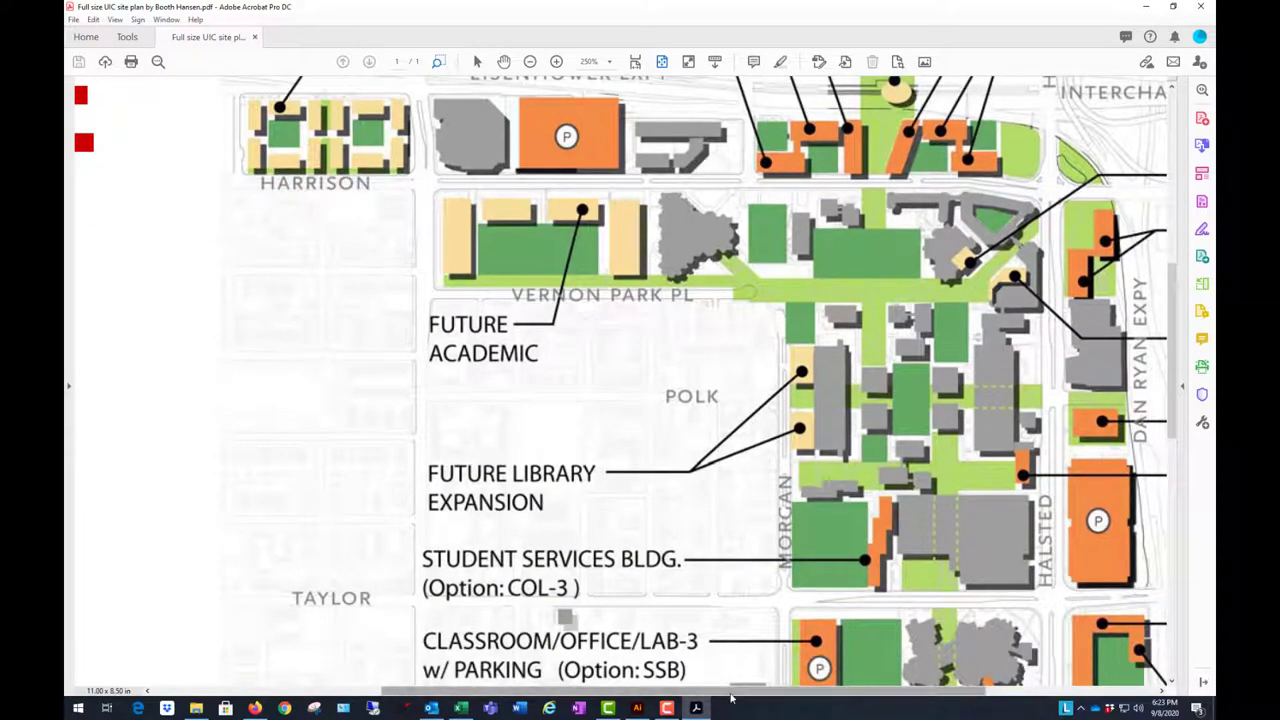
left_click_drag(739, 694, 837, 694)
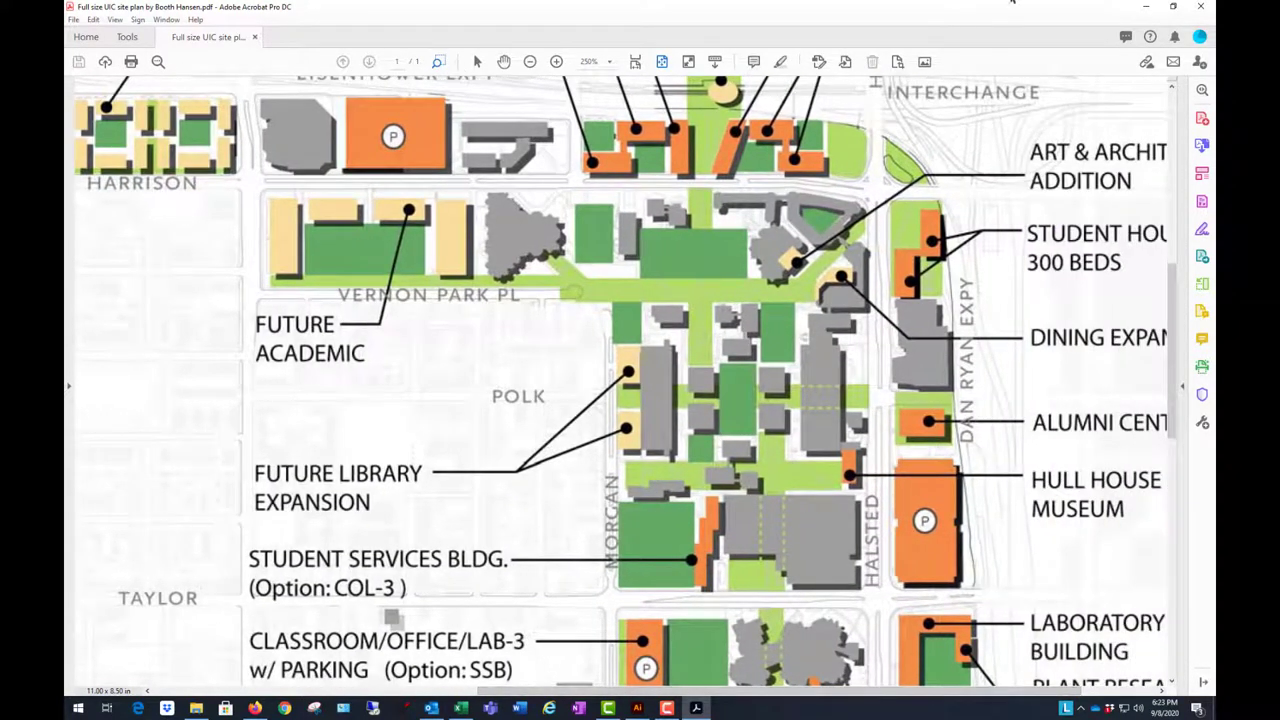
left_click(1146, 7)
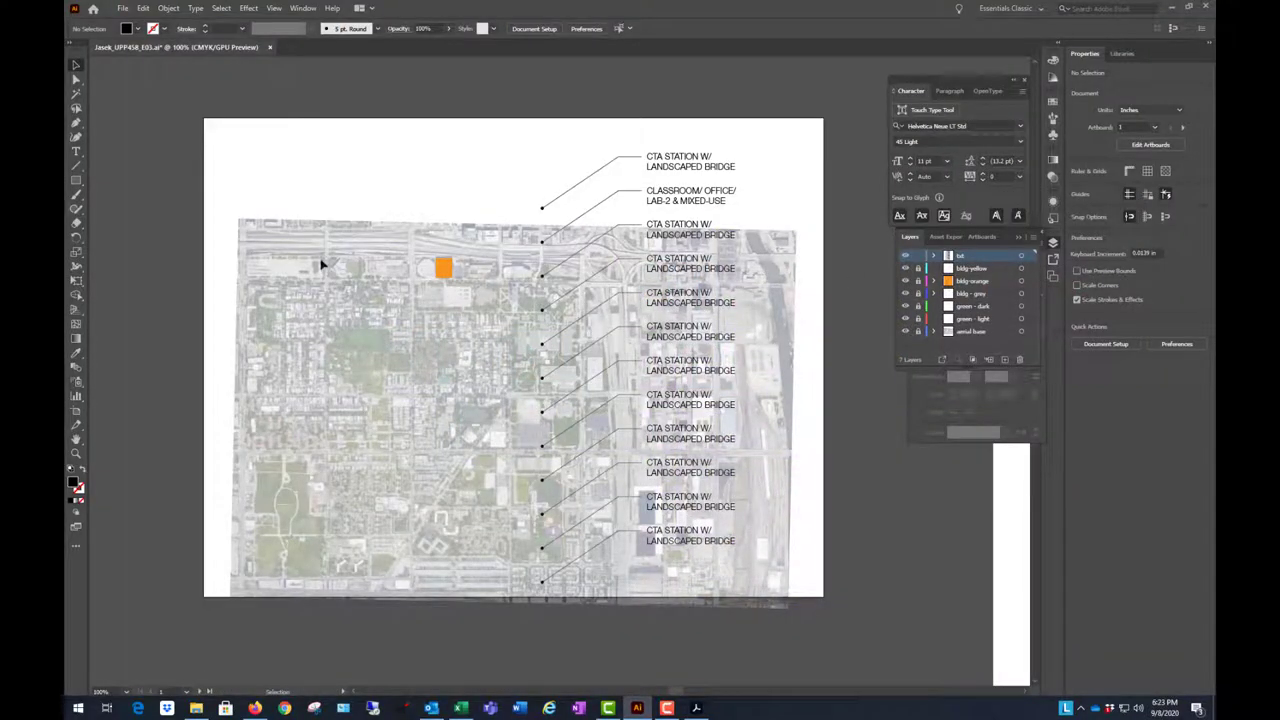
- Unlock the building and green-space layers, then select and deselect the aerial image
left_click_drag(919, 320, 930, 233)
left_click(345, 297)
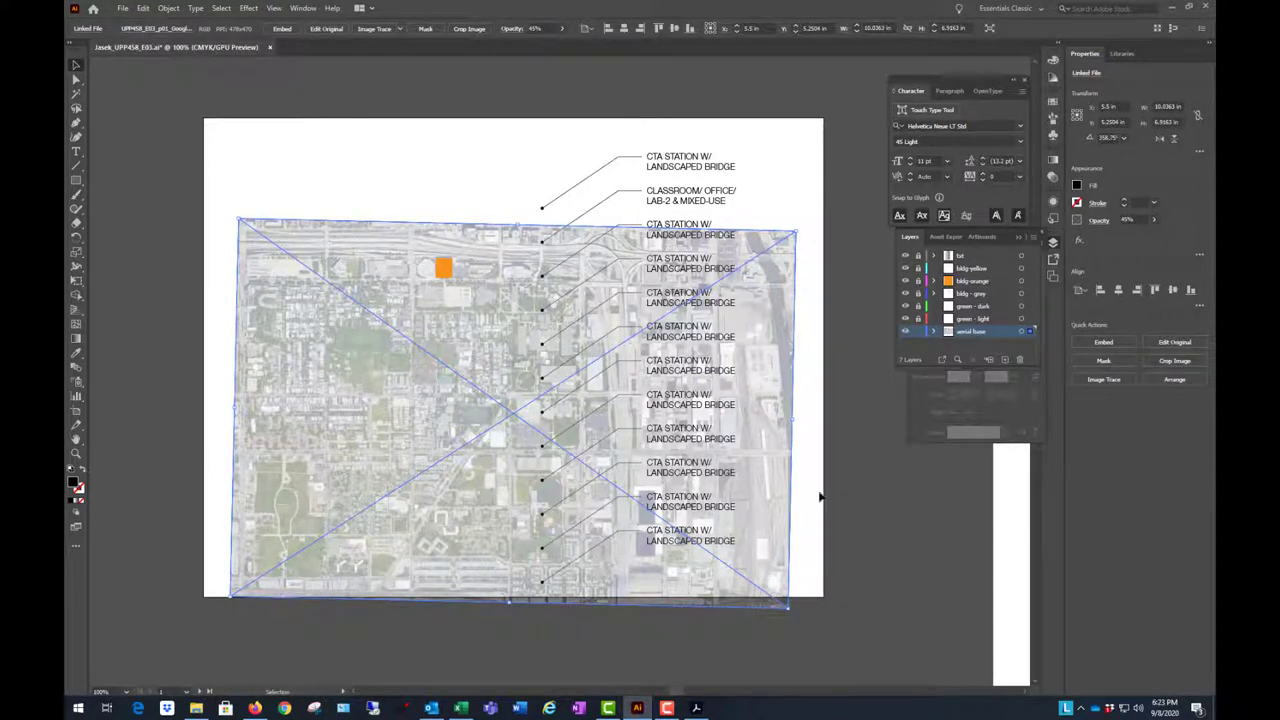
left_click(862, 488)
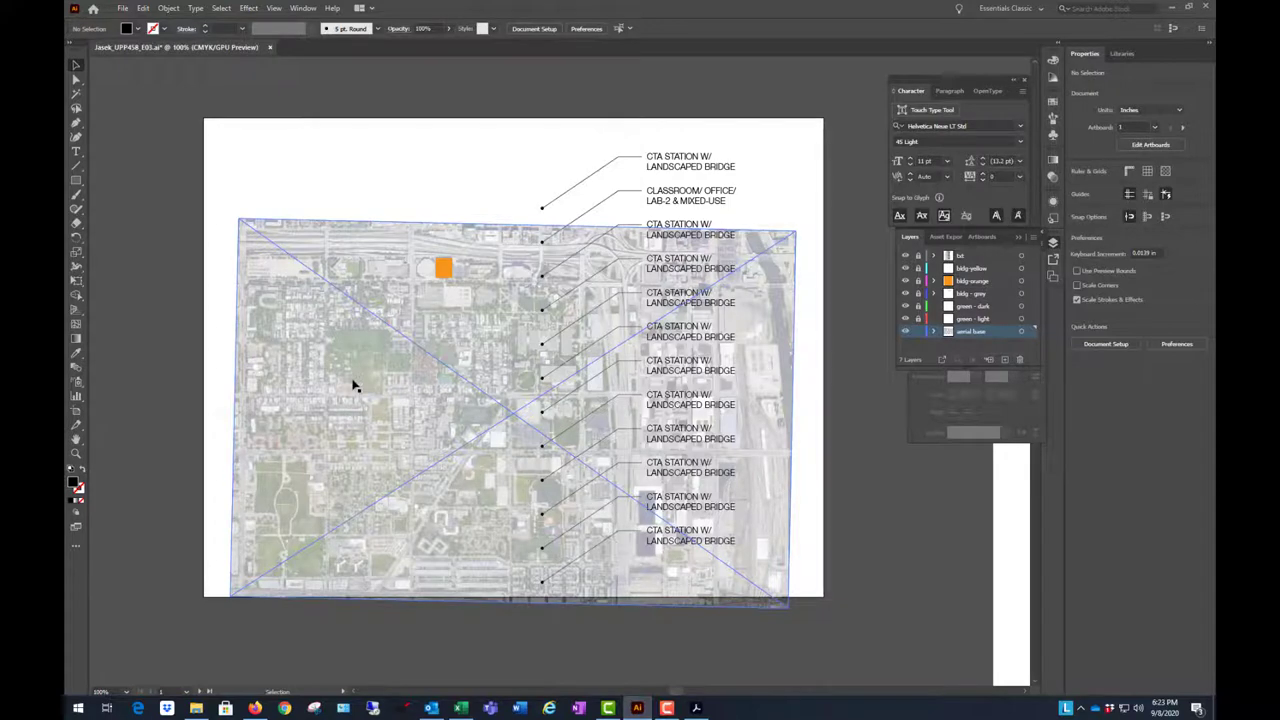
- Fit the whole EAST SIDE site plan page in Acrobat, then minimize Acrobat
left_click(697, 708)
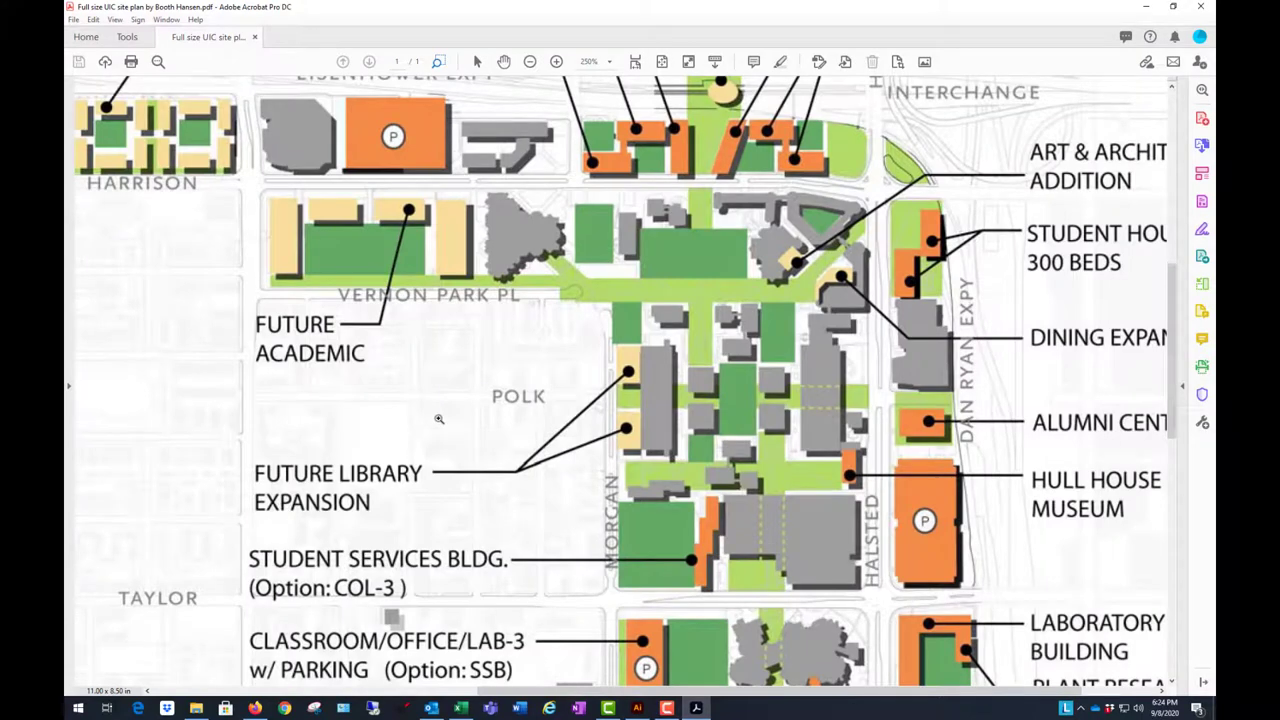
key("ctrl+0")
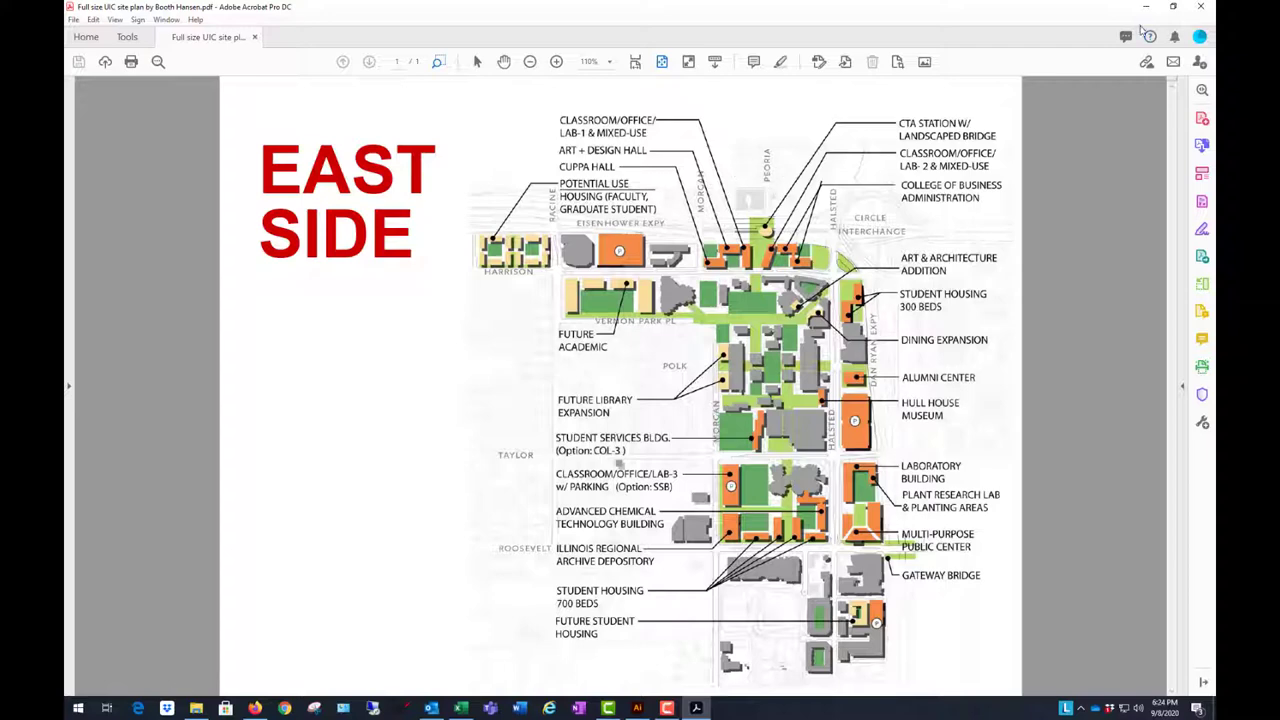
left_click(1140, 10)
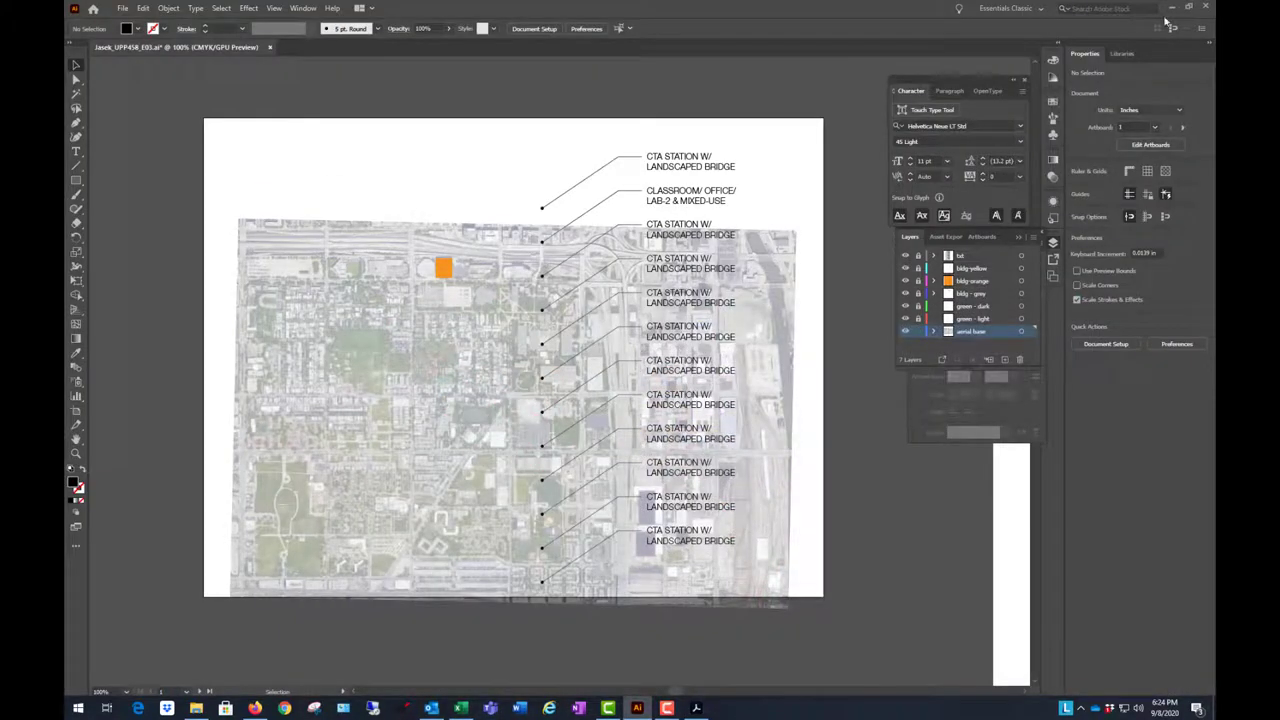
left_click(396, 378)
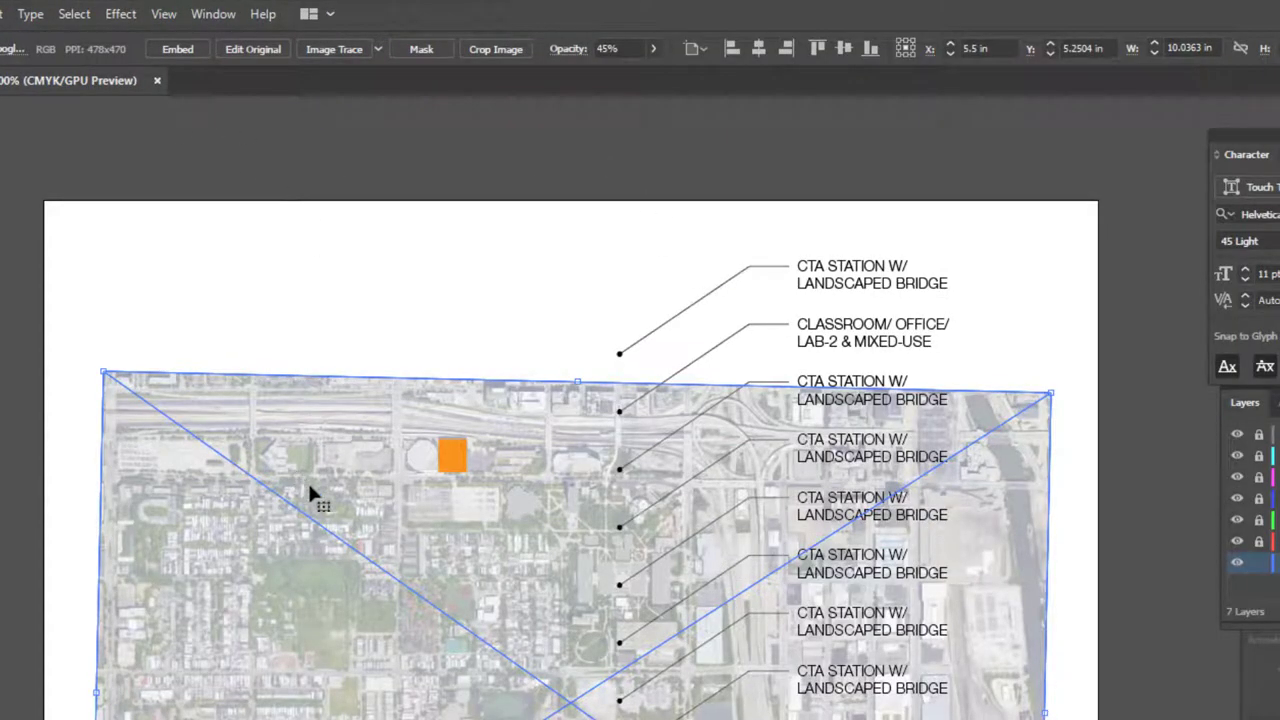
left_click(180, 55)
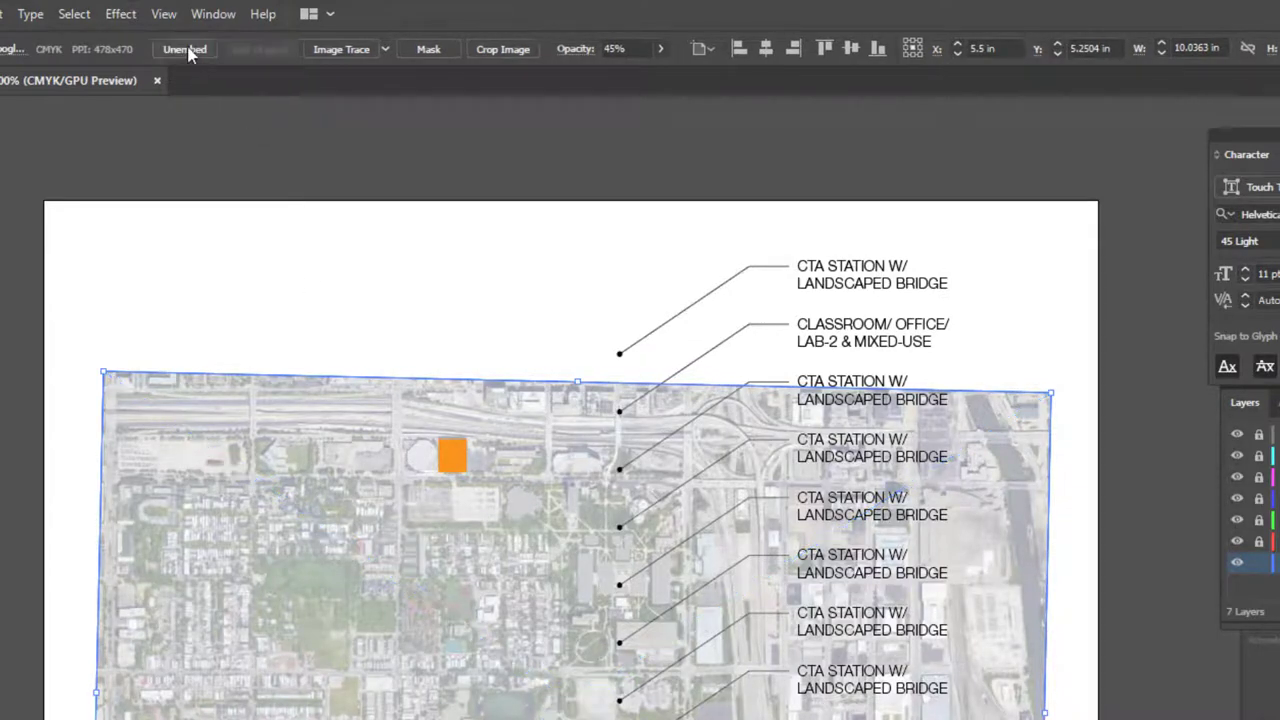
left_click(188, 55)
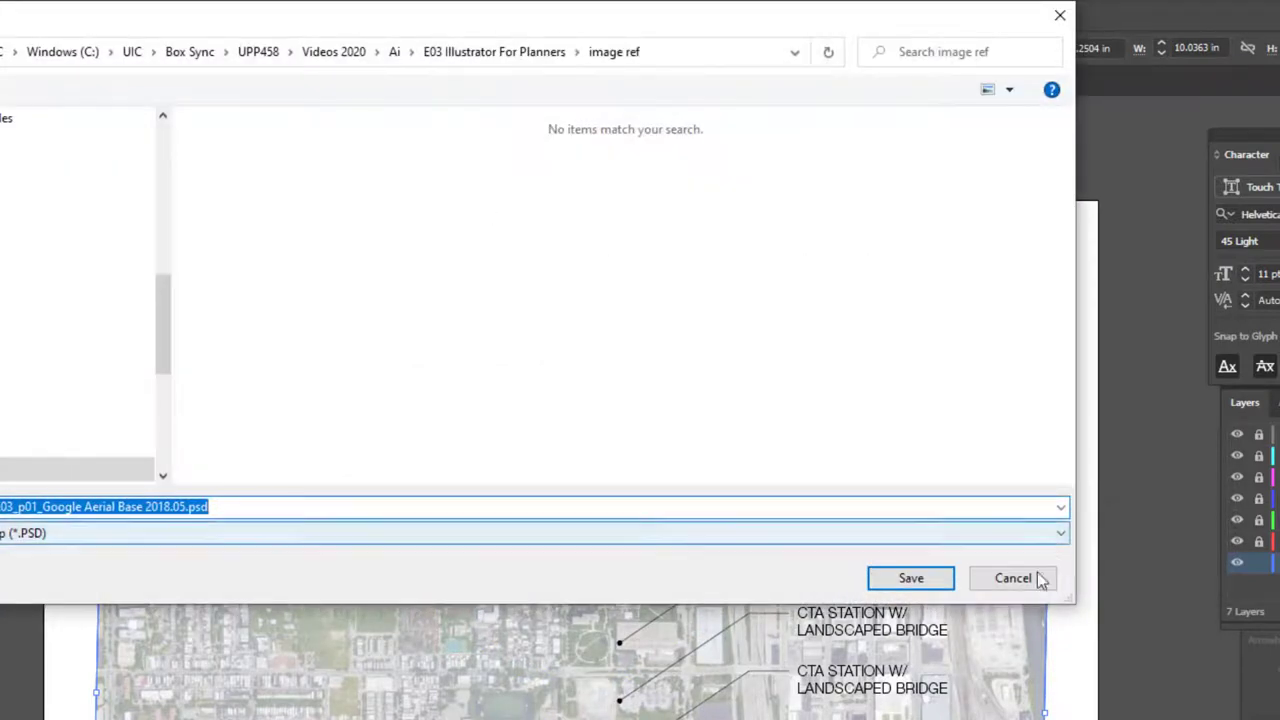
left_click(1040, 580)
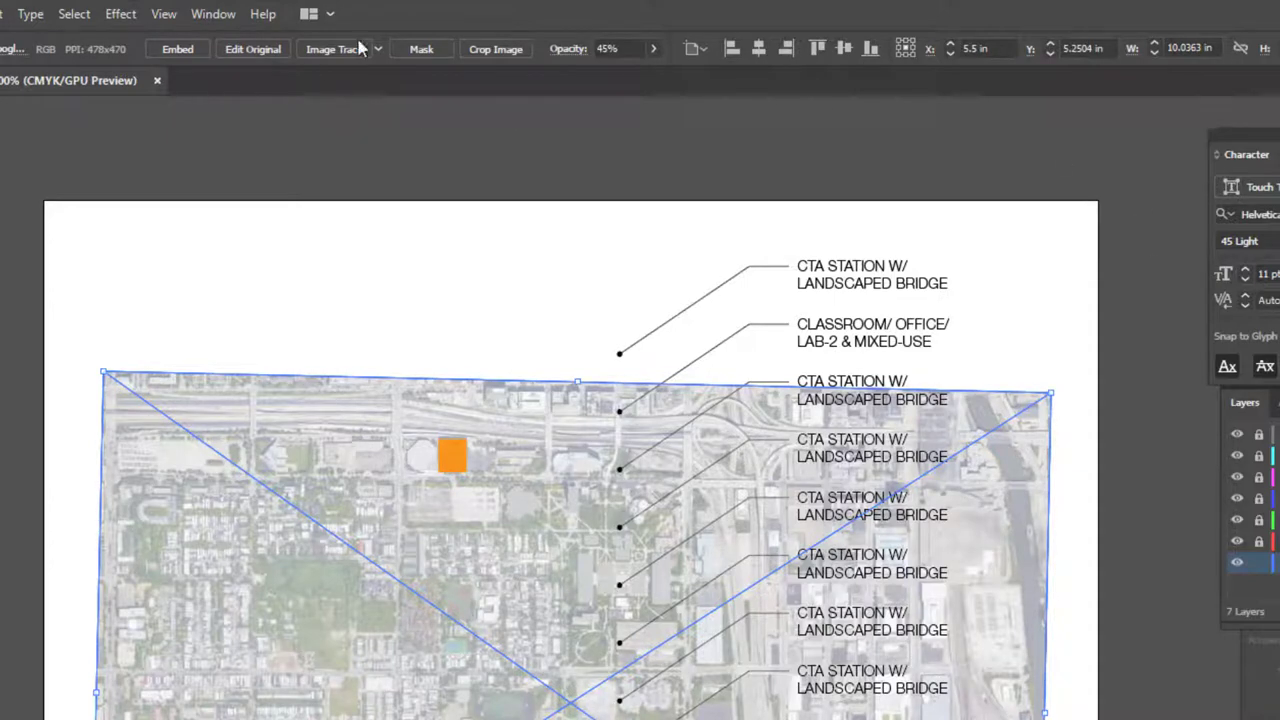
left_click(219, 20)
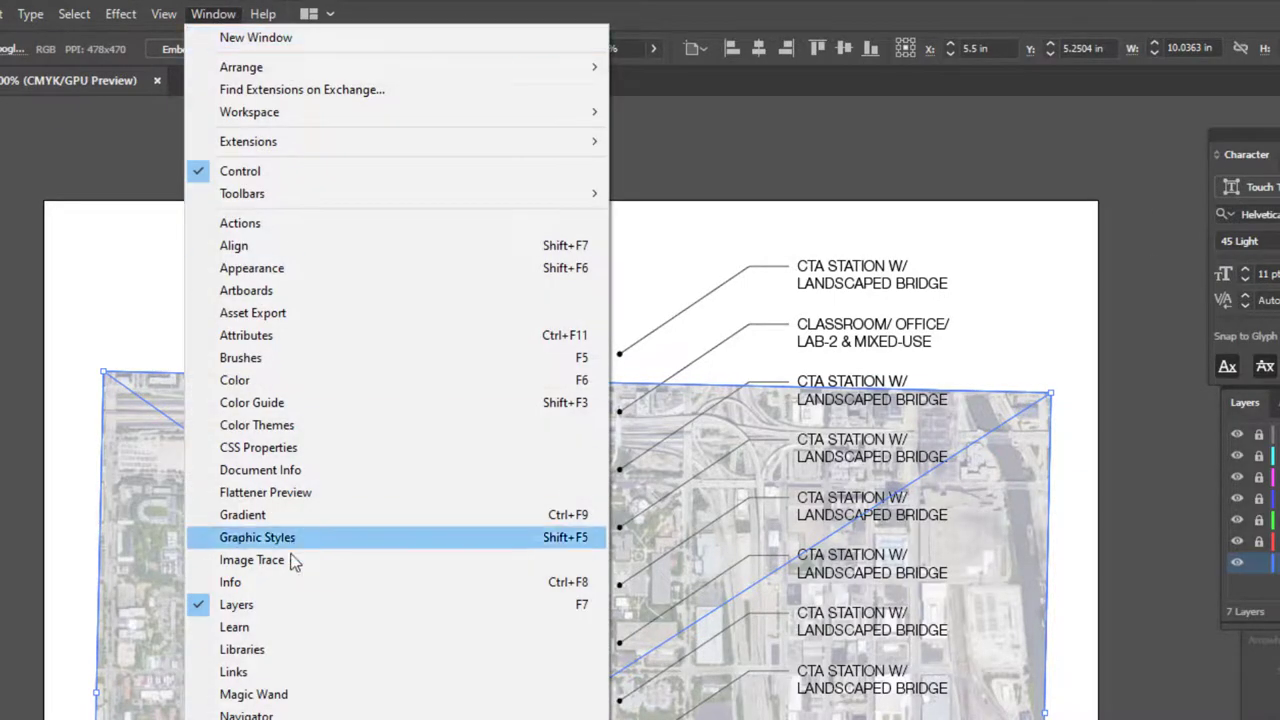
left_click(306, 677)
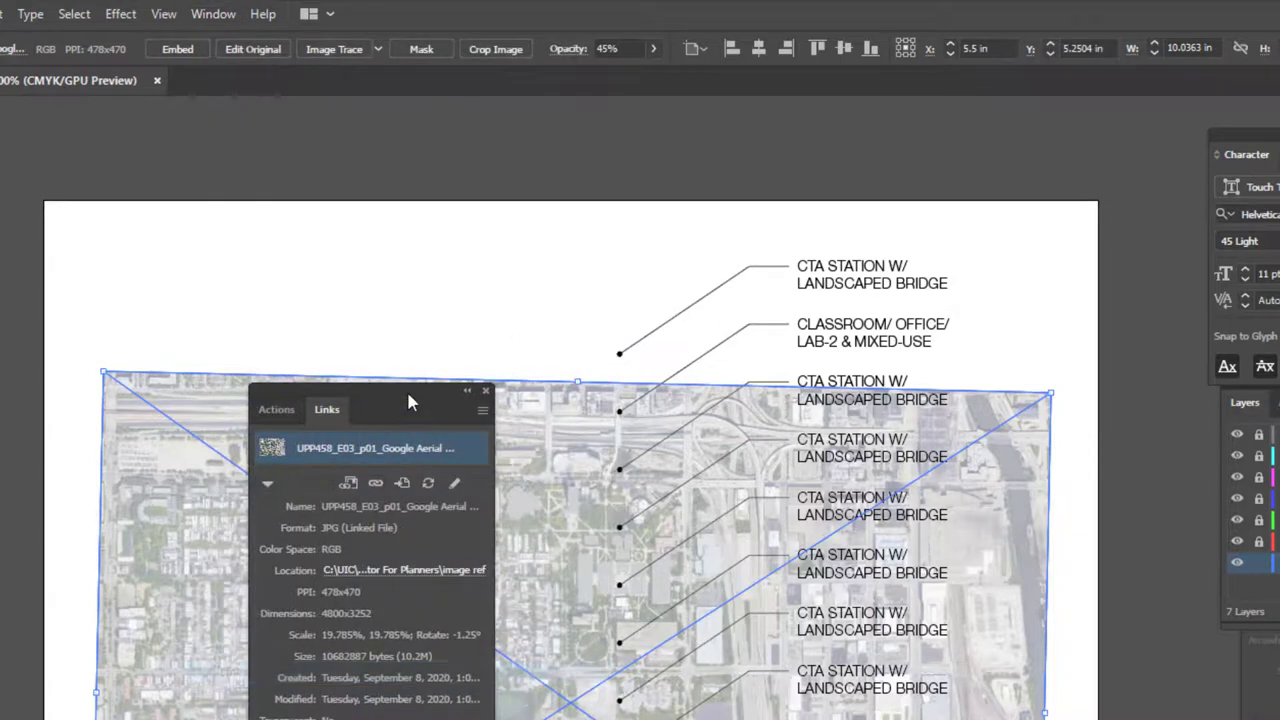
left_click_drag(408, 402, 1117, 162)
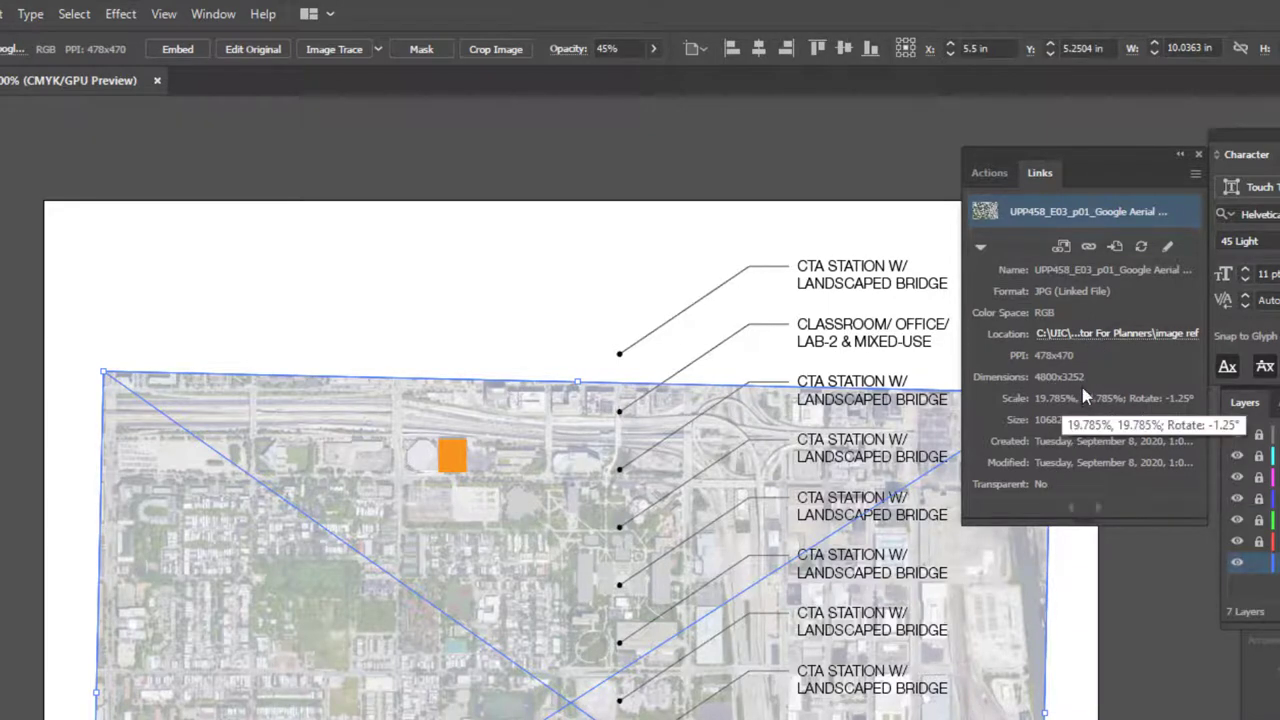
left_click(1198, 155)
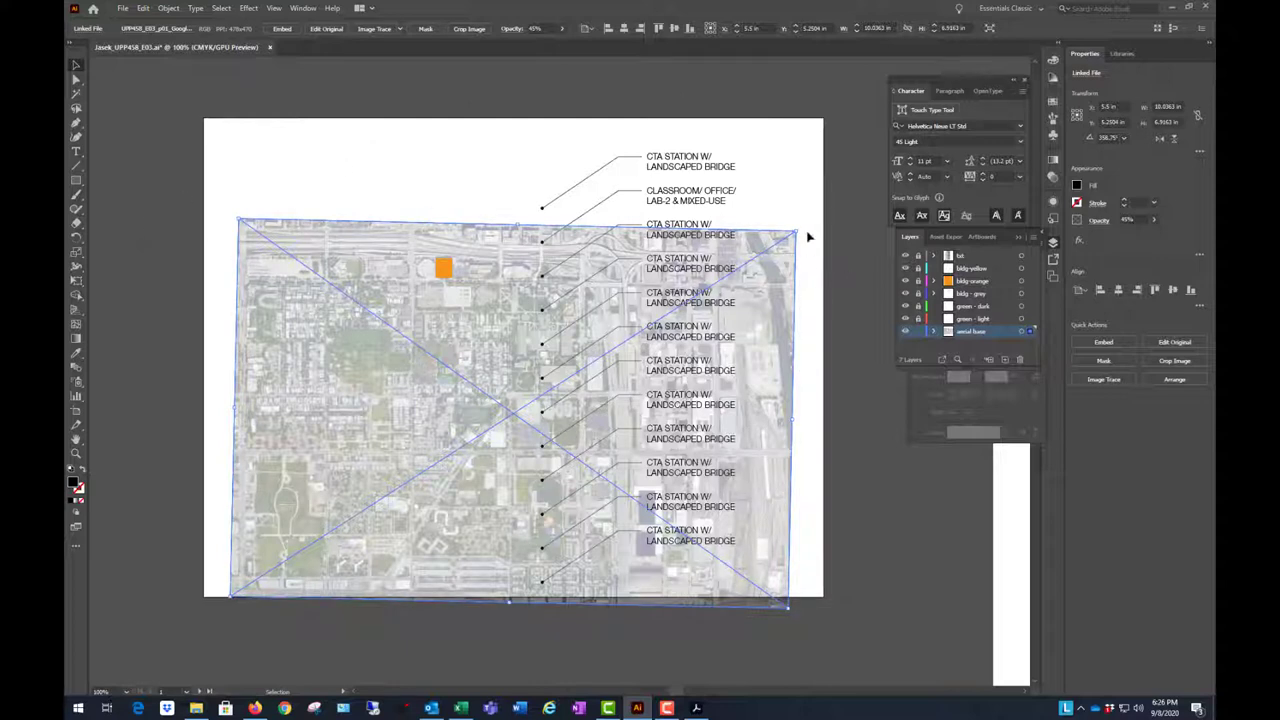
- Embed the linked aerial photo into the document and reselect it for colour conversion
left_click(284, 31)
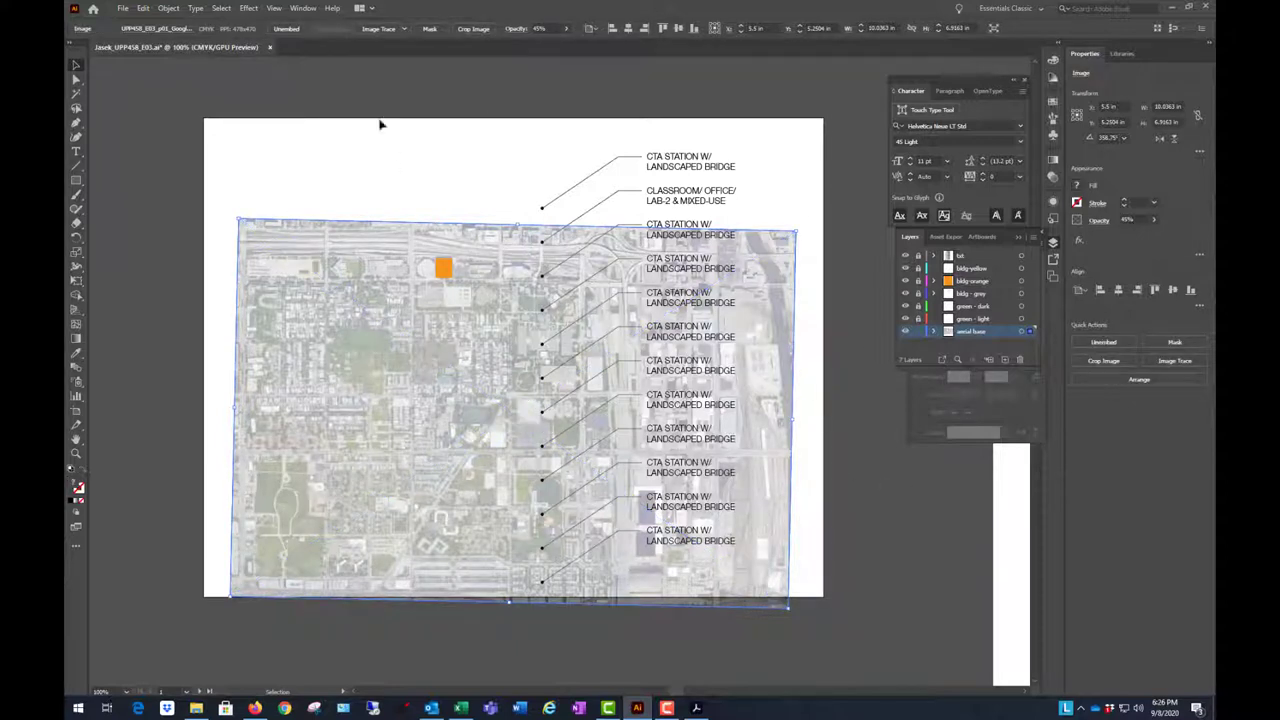
left_click(182, 145)
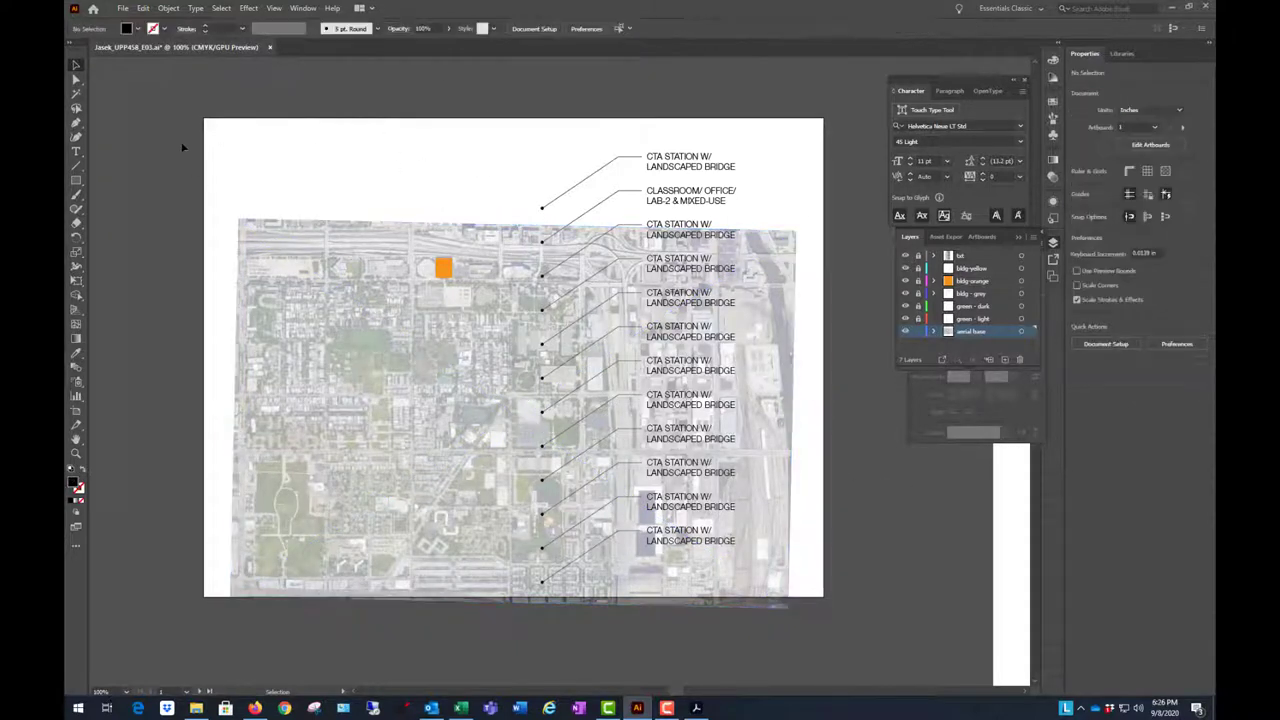
left_click(342, 344)
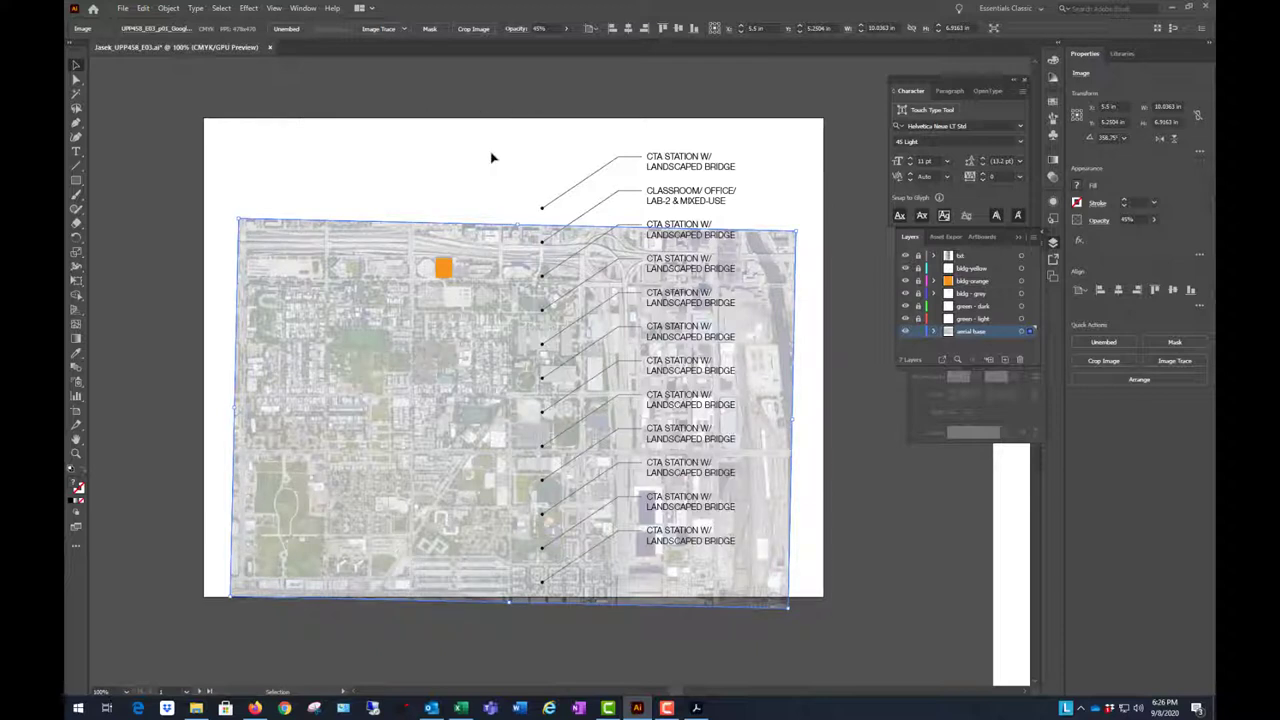
scroll(491, 157, "up", 2)
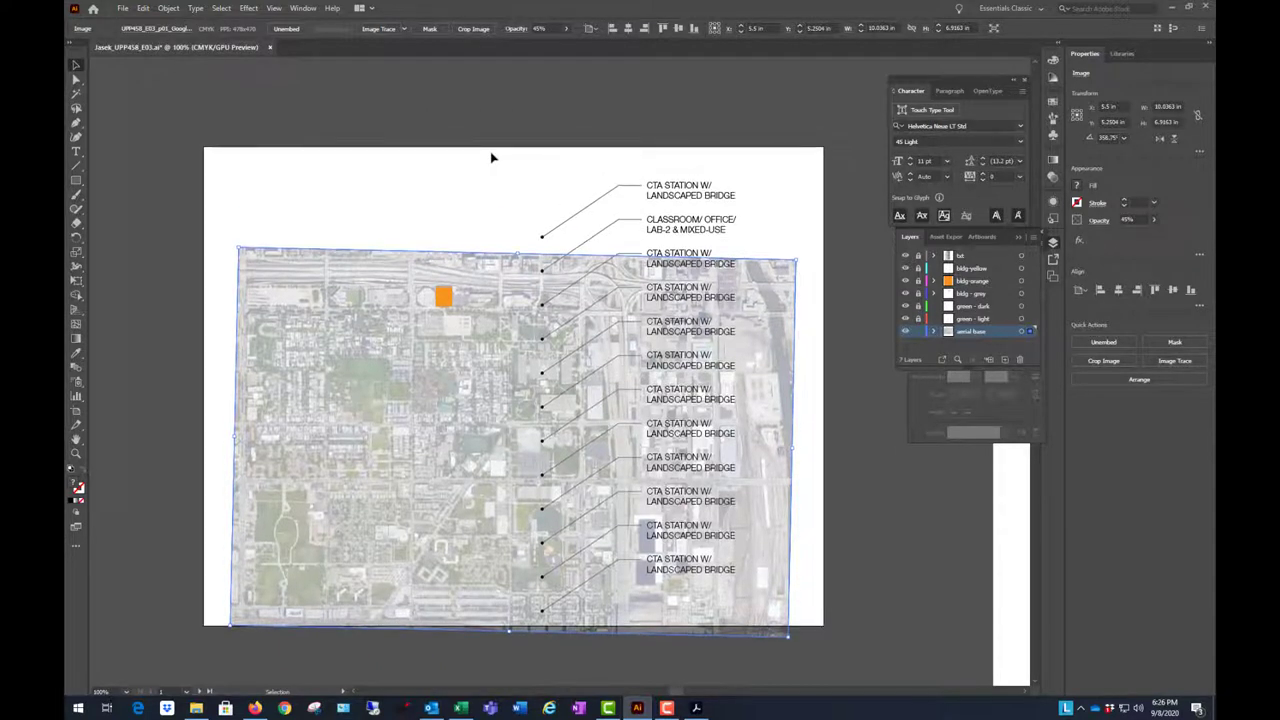
scroll(491, 157, "down", 1)
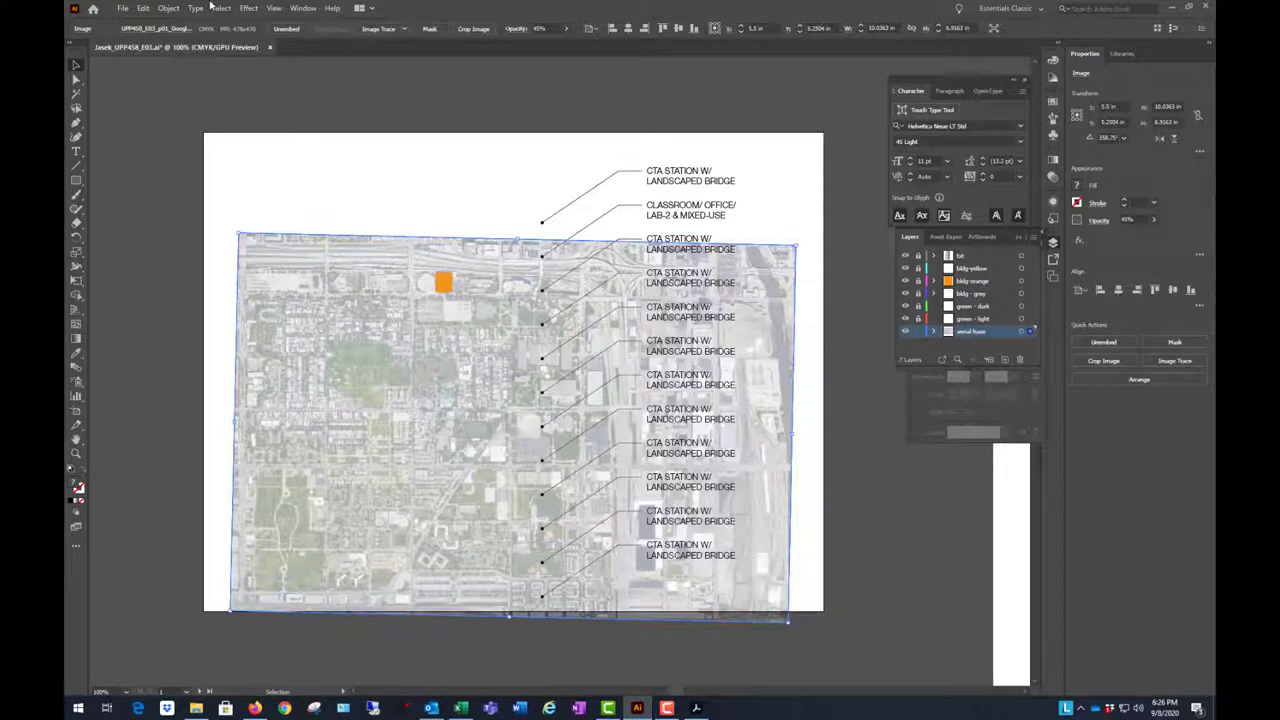
left_click(168, 8)
left_click(168, 8)
left_click(144, 9)
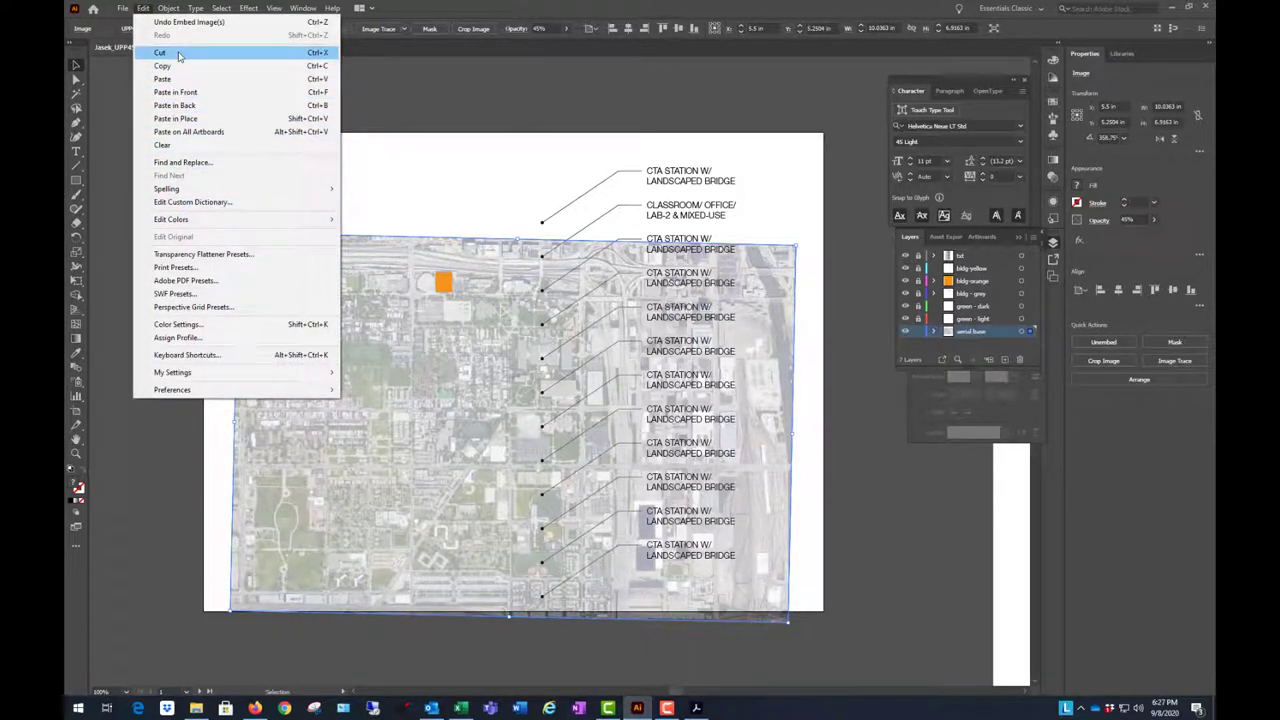
- Apply Edit > Edit Colors > Convert to Grayscale to the aerial photo, then deselect
left_click(166, 9)
mouse_move(141, 10)
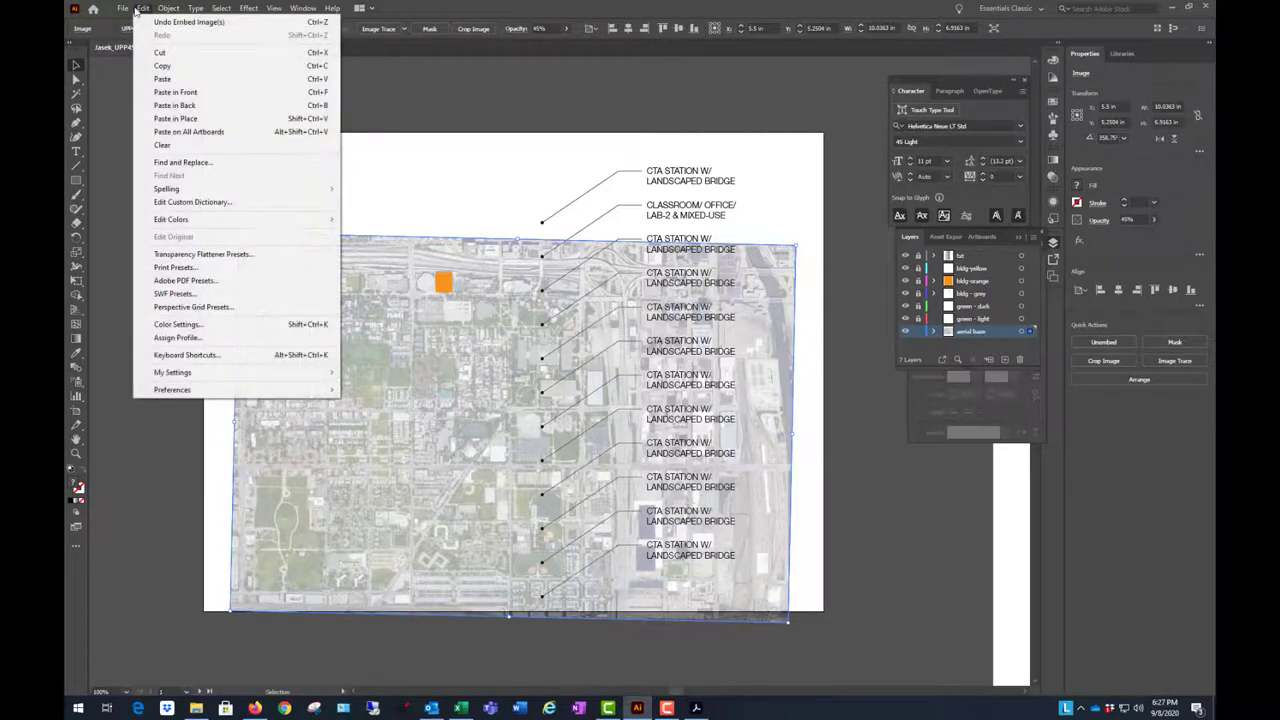
mouse_move(224, 221)
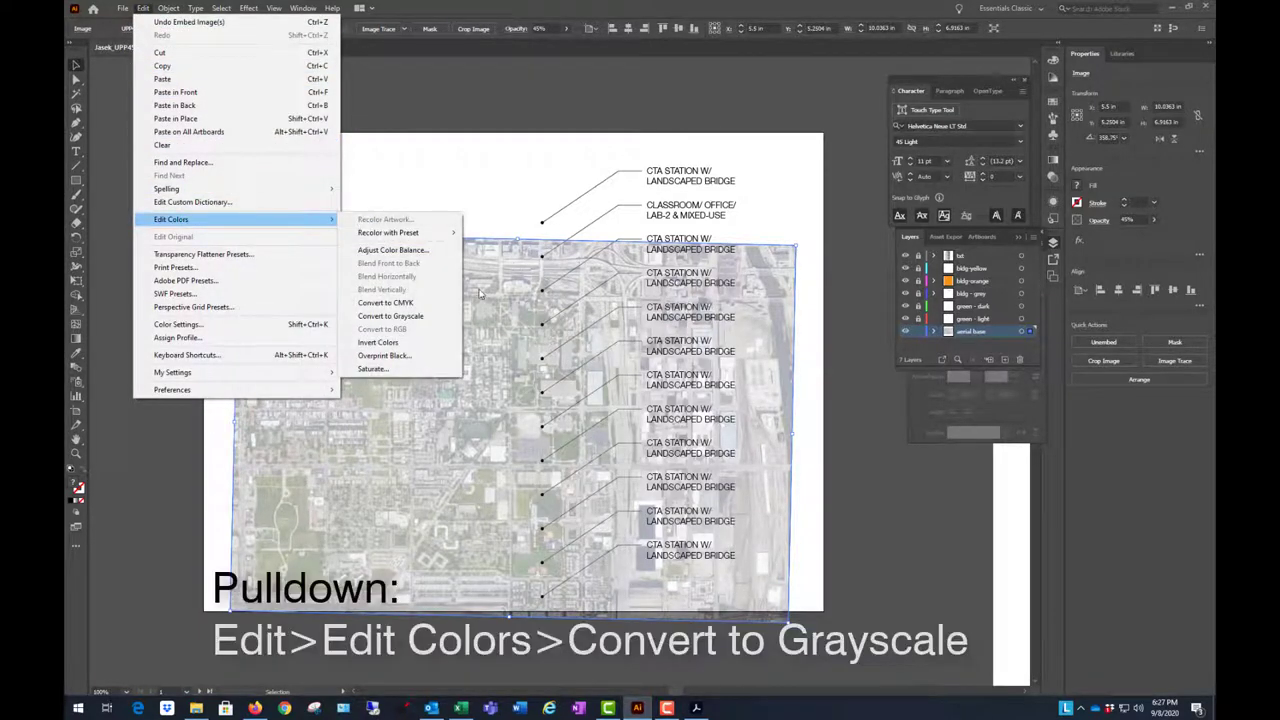
left_click(418, 320)
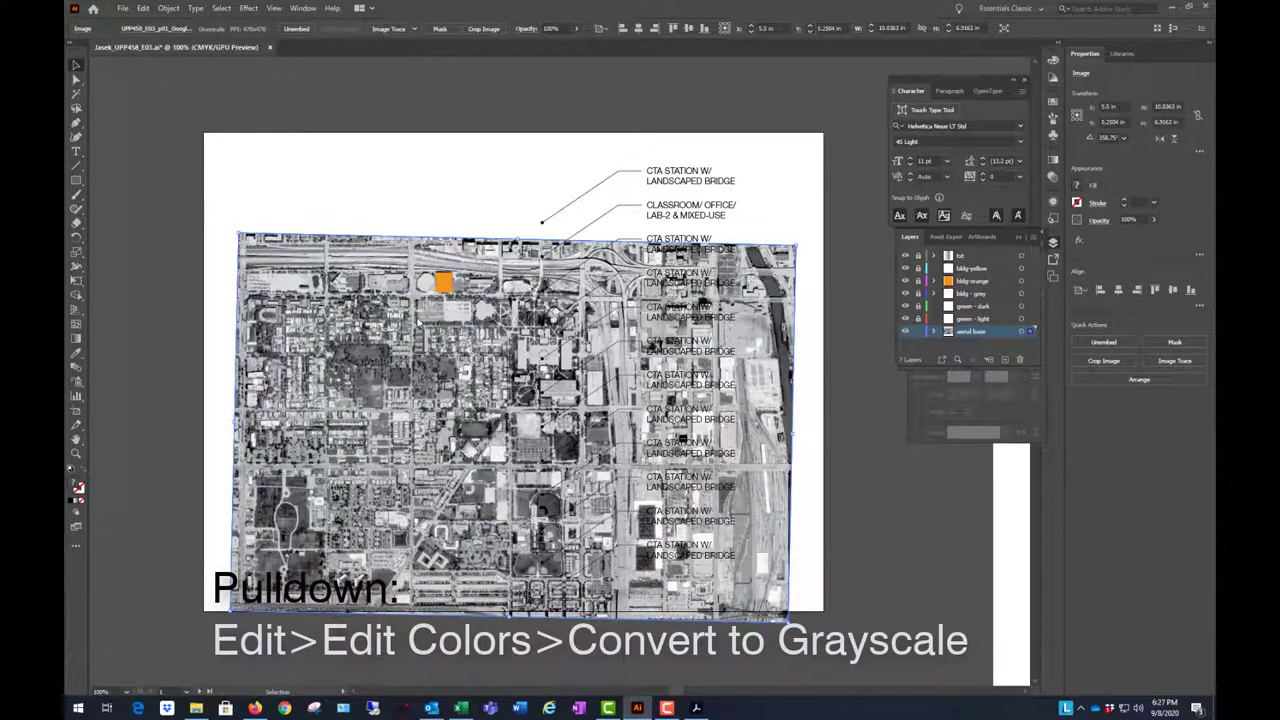
left_click(355, 108)
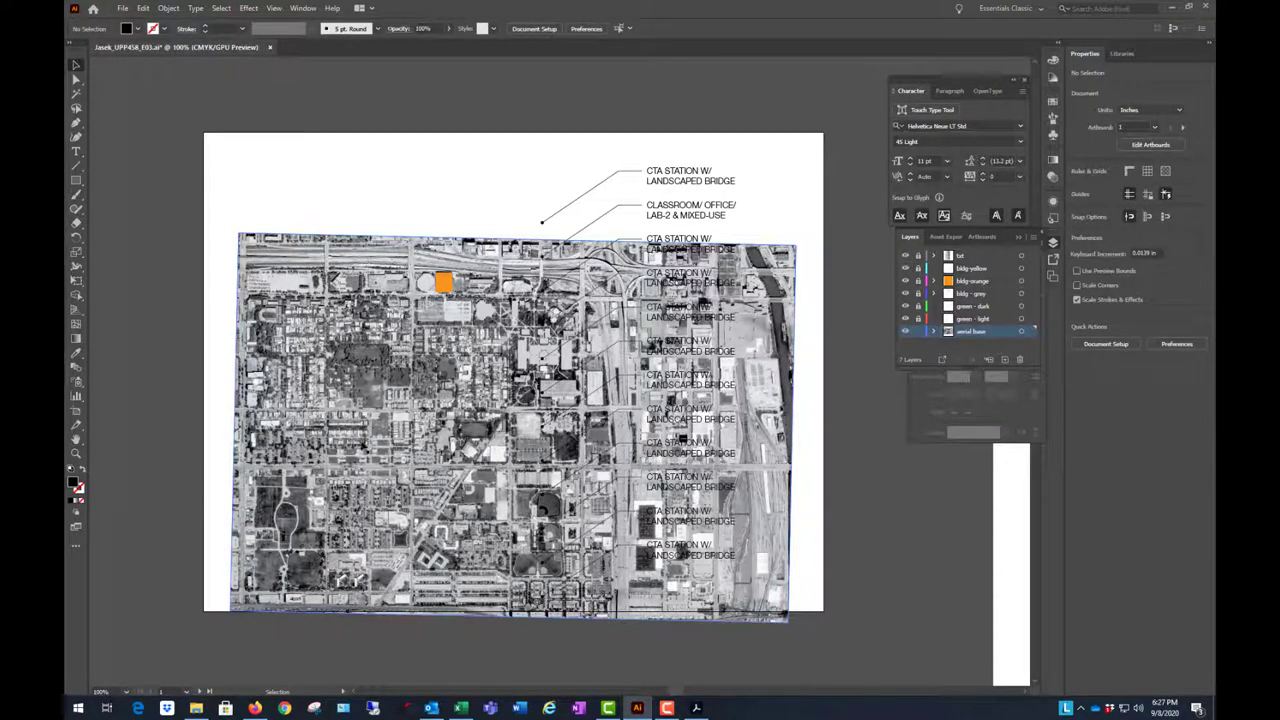
- Lower the grayscale aerial photo's opacity with the Control bar slider and review it
left_click(450, 290)
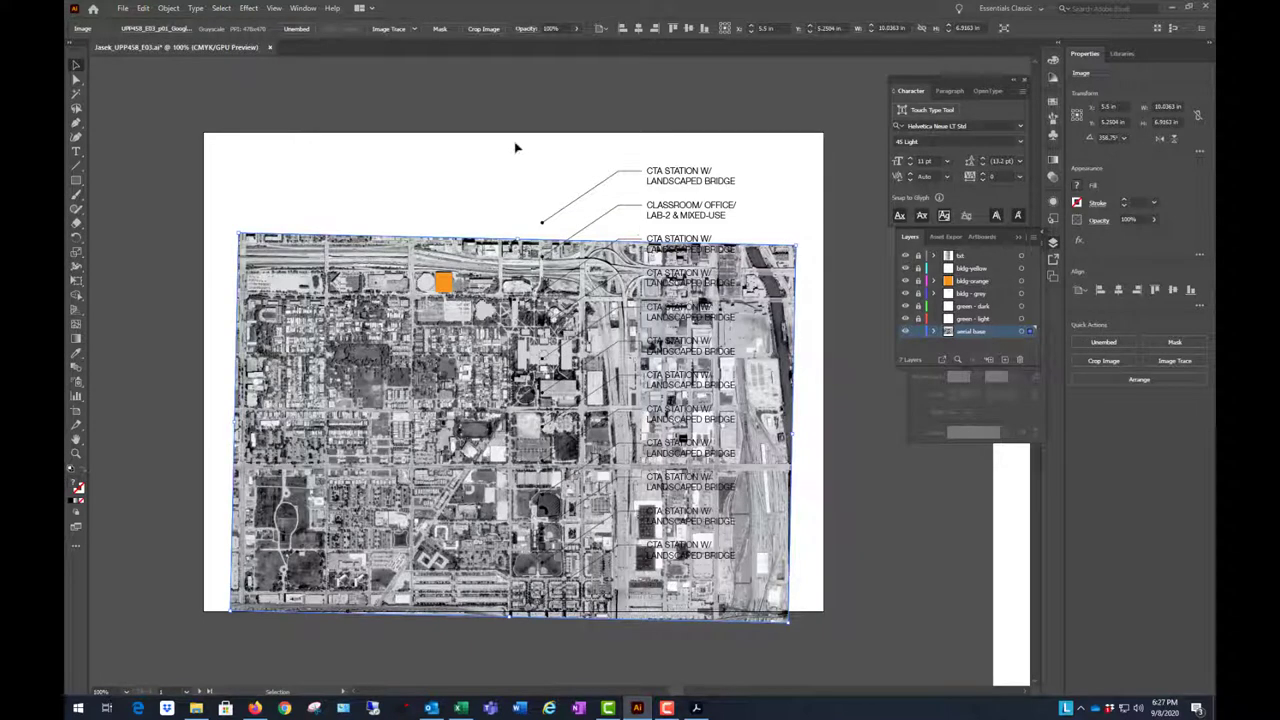
left_click(578, 32)
left_click_drag(575, 47, 540, 48)
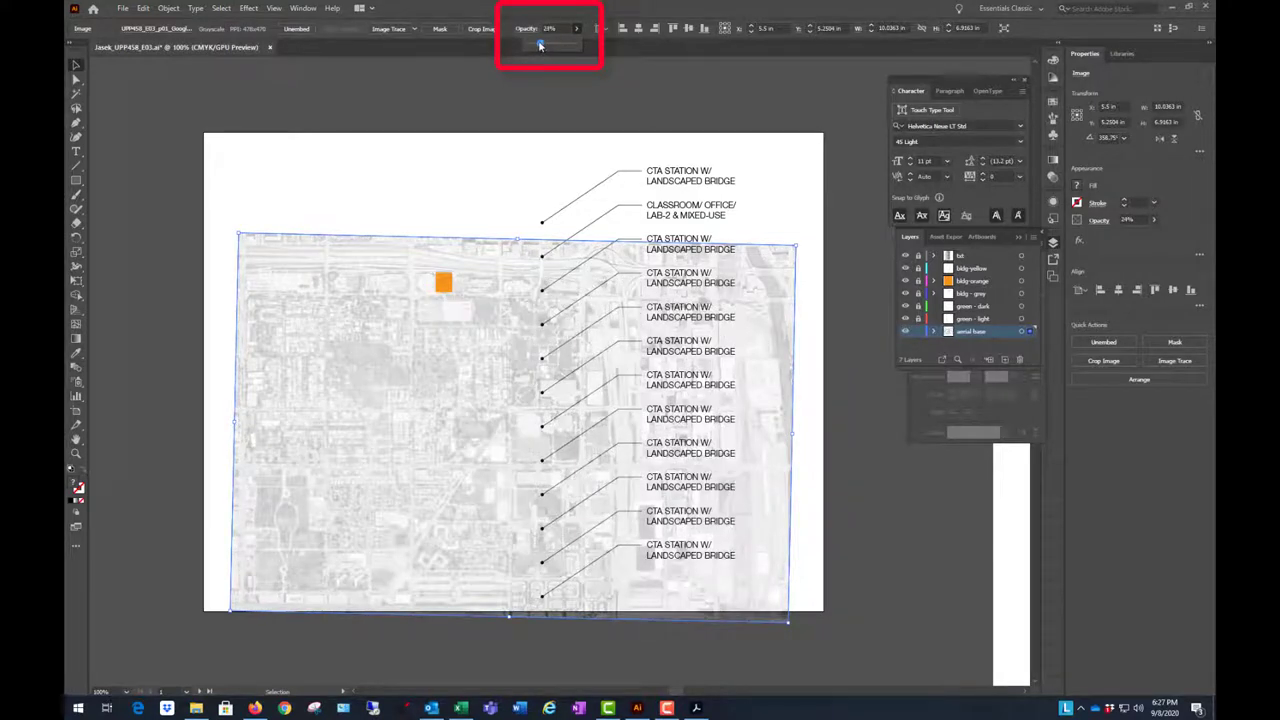
left_click(480, 117)
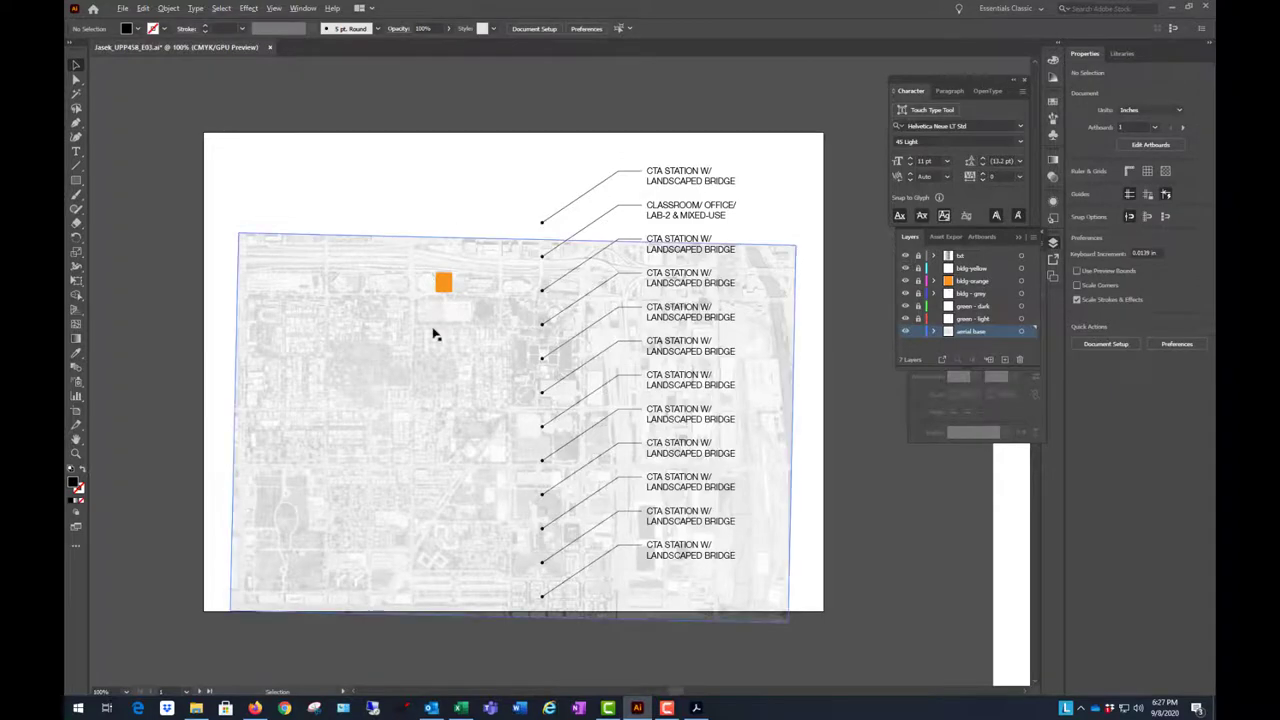
scroll(503, 394, "up", 4)
scroll(505, 270, "down", 4)
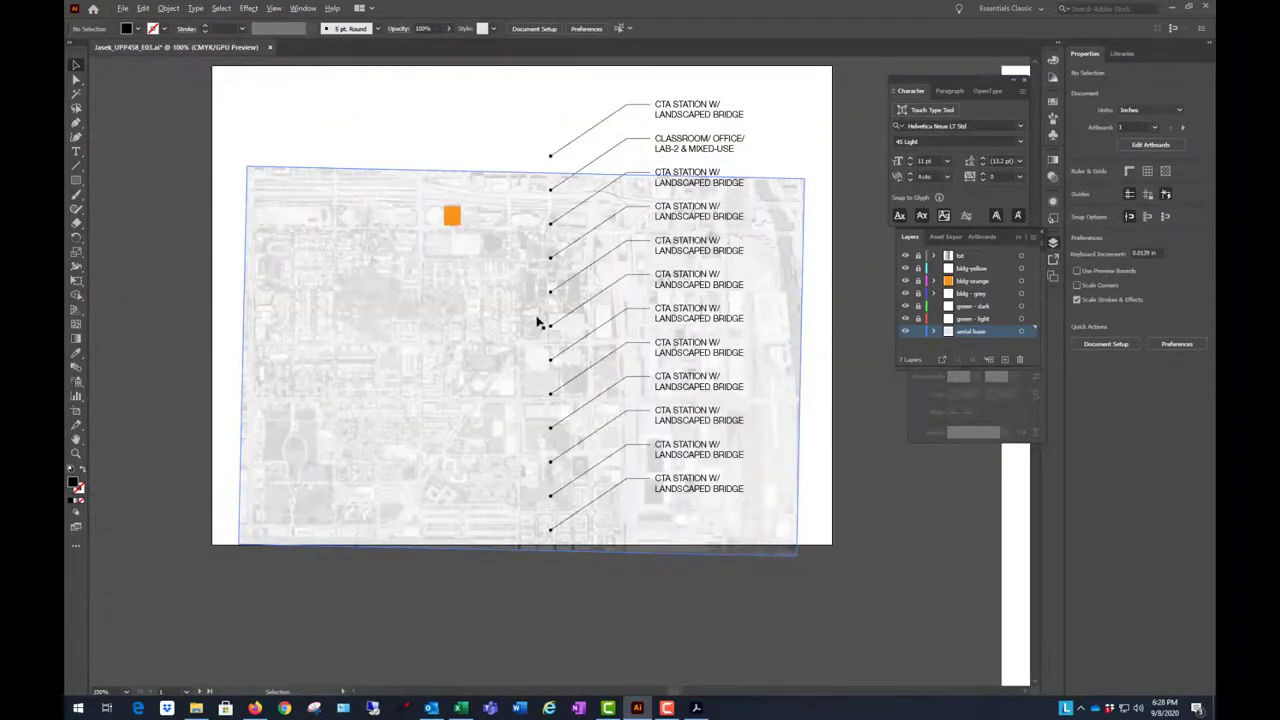
scroll(537, 322, "up", 1)
scroll(531, 327, "down", 1)
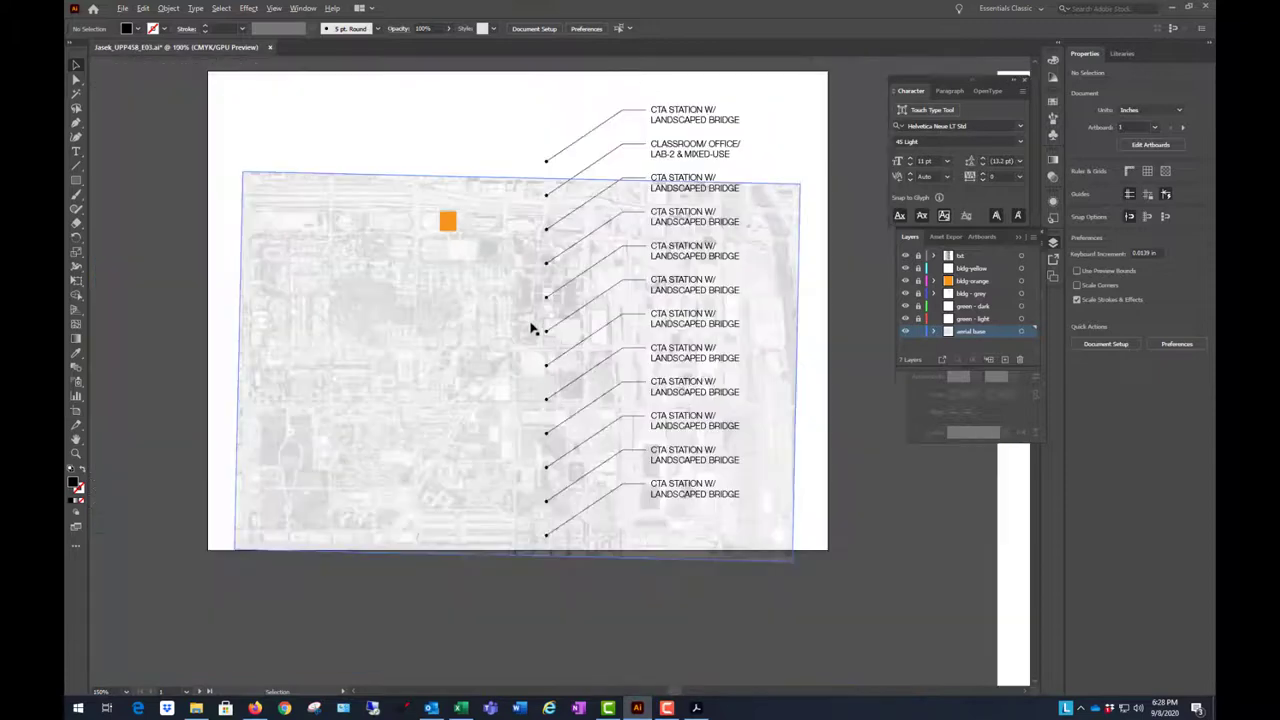
scroll(514, 312, "up", 1)
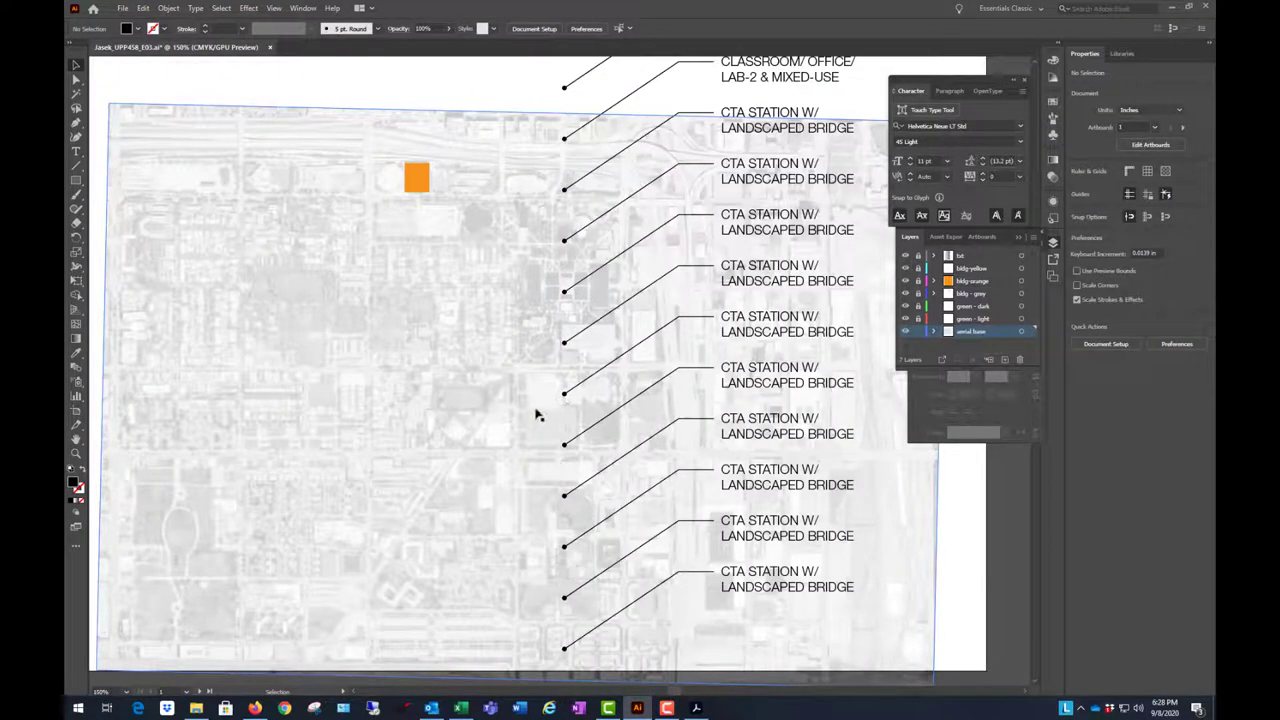
scroll(532, 408, "down", 1)
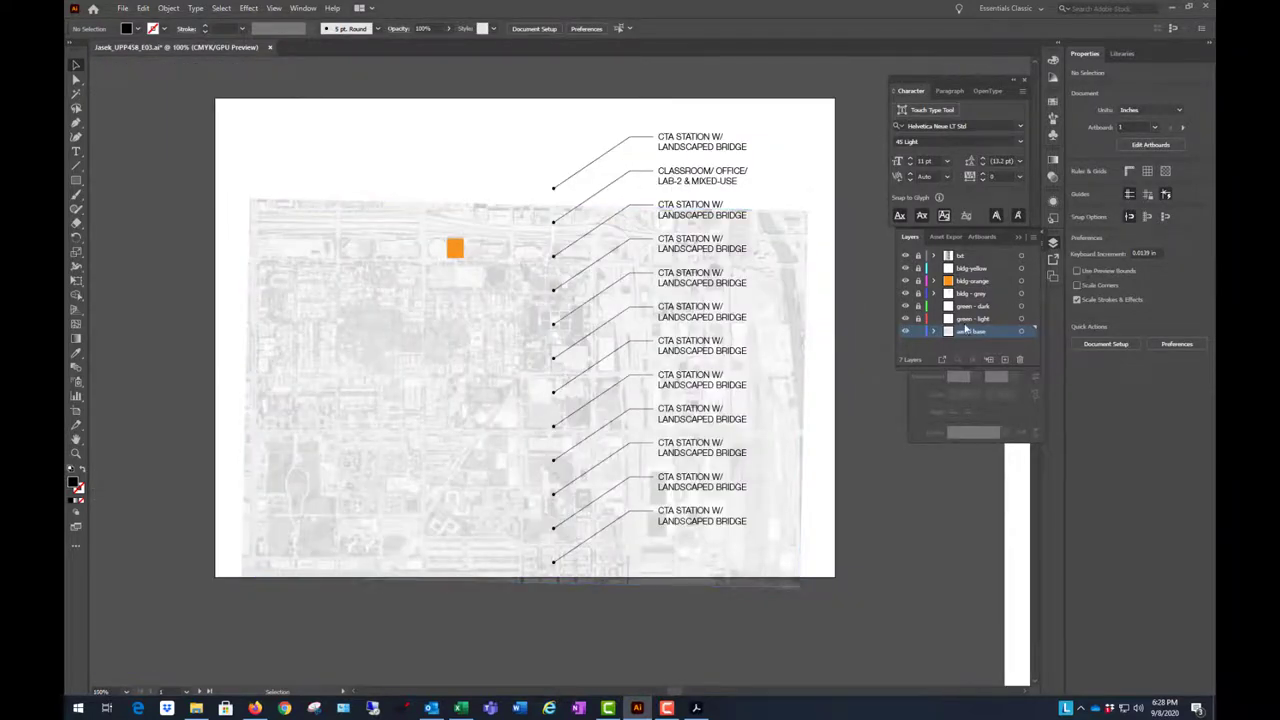
- Toggle the aerial base layer off and on to compare the faded photo
left_click(906, 332)
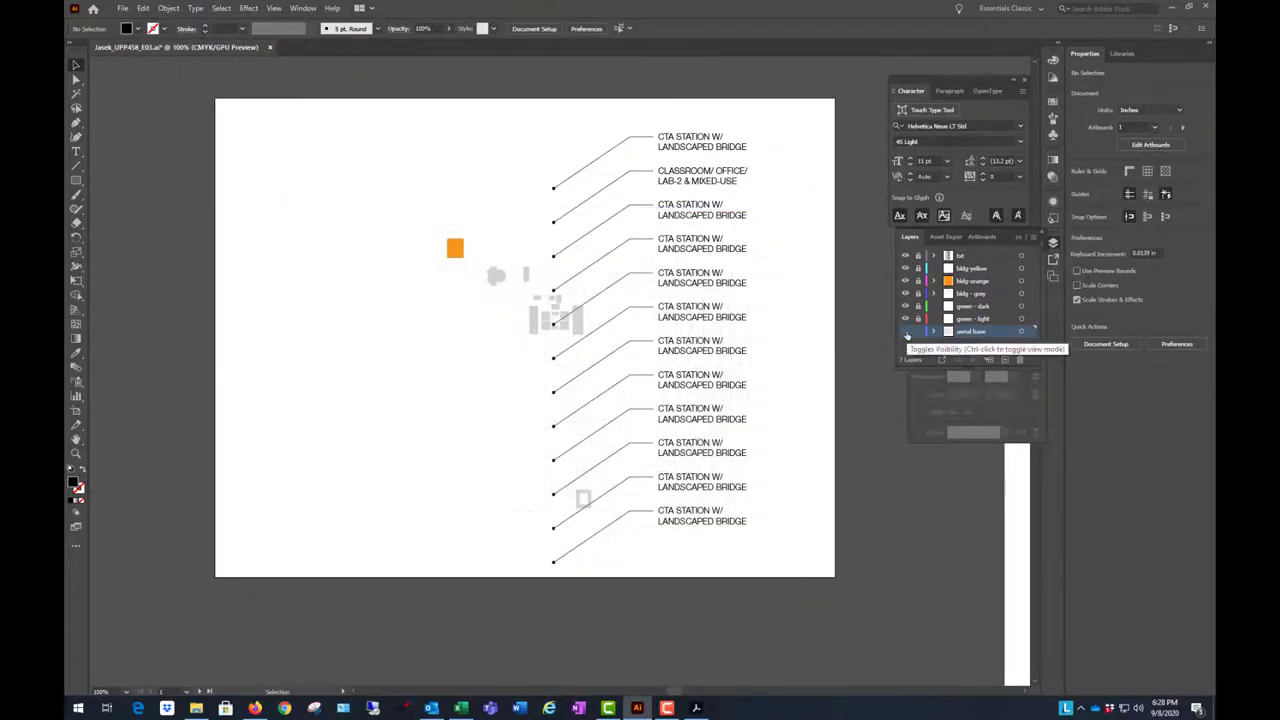
left_click(906, 332)
scroll(553, 300, "up", 3)
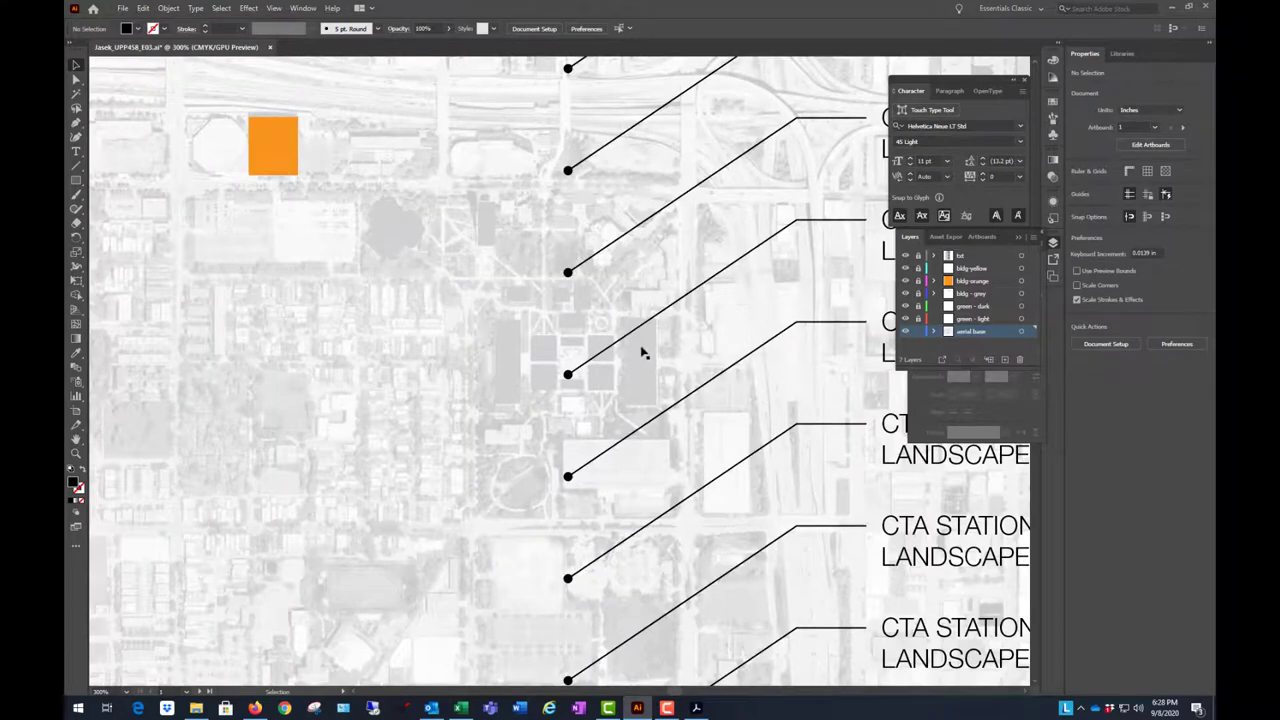
scroll(614, 316, "down", 3)
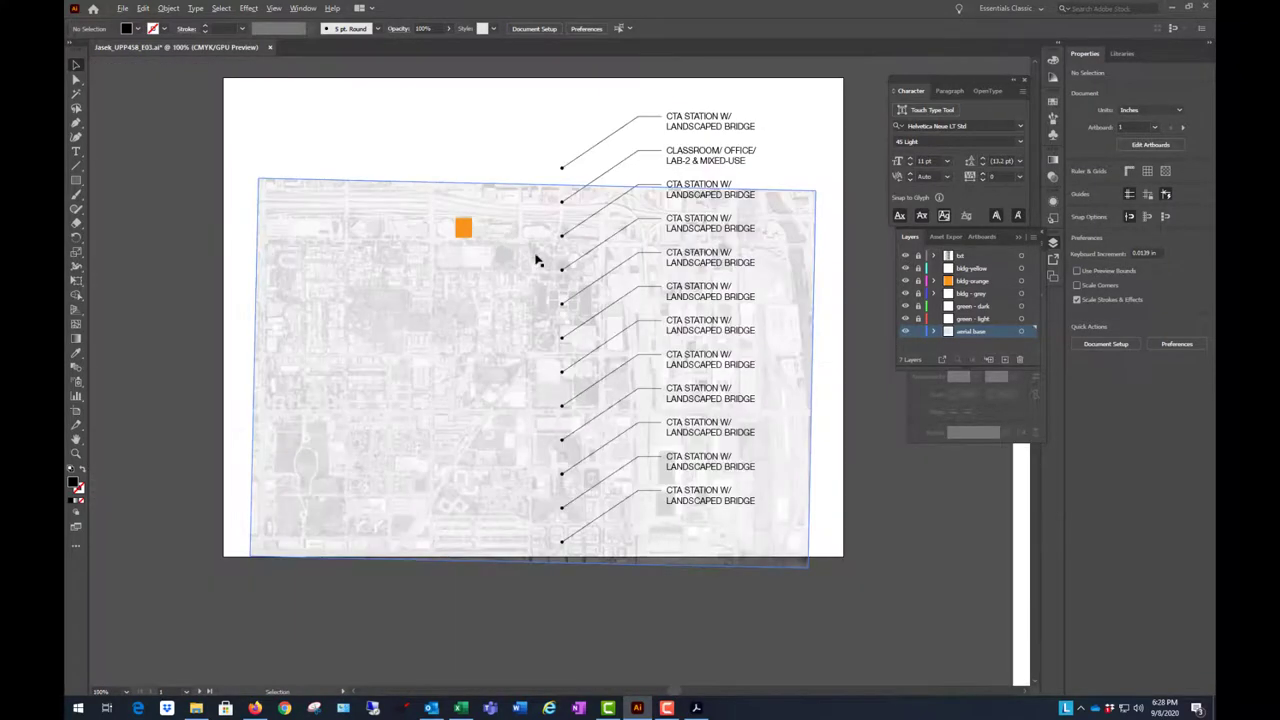
scroll(536, 257, "up", 1)
- Lighten the aerial photo further to about 12% opacity
left_click(419, 418)
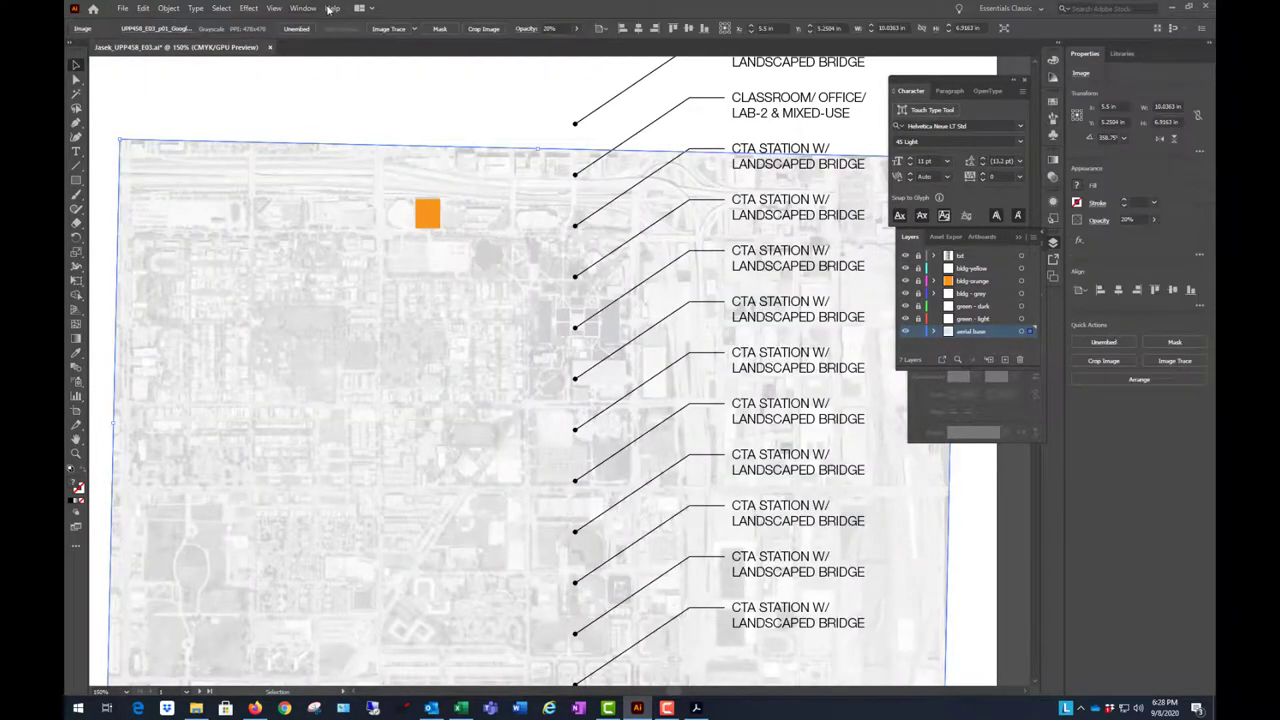
left_click(578, 29)
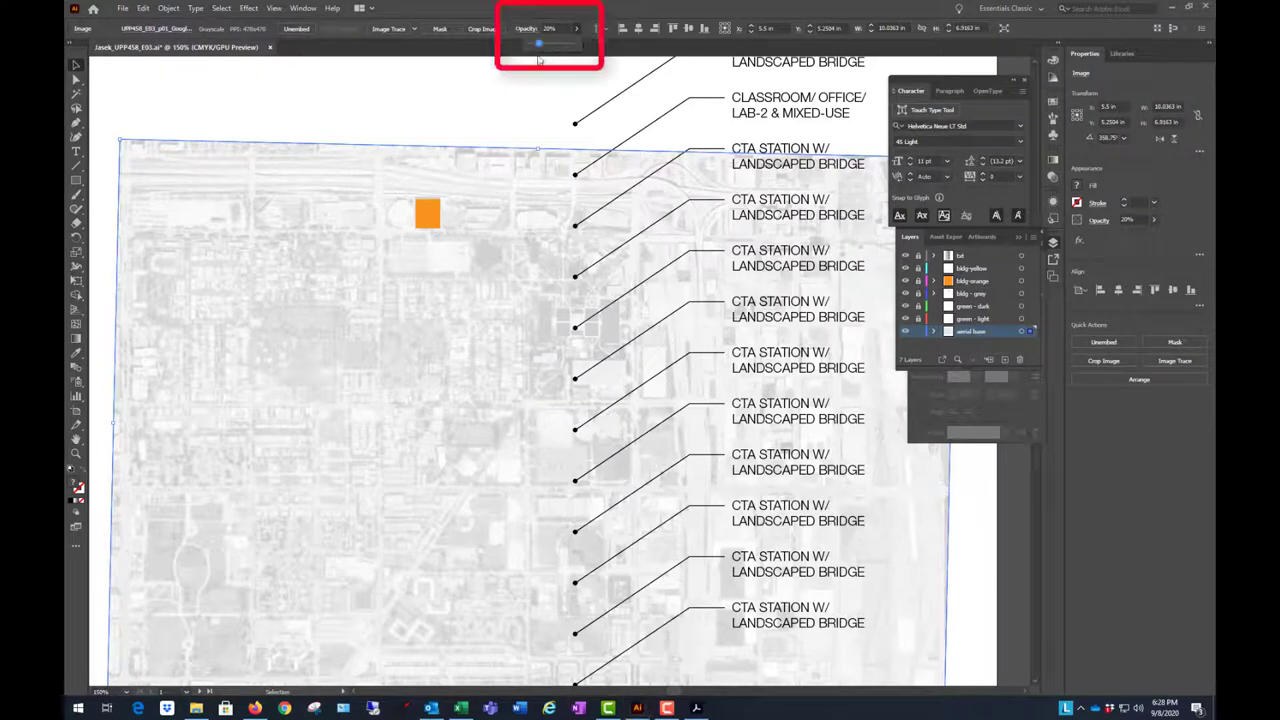
left_click_drag(538, 47, 537, 47)
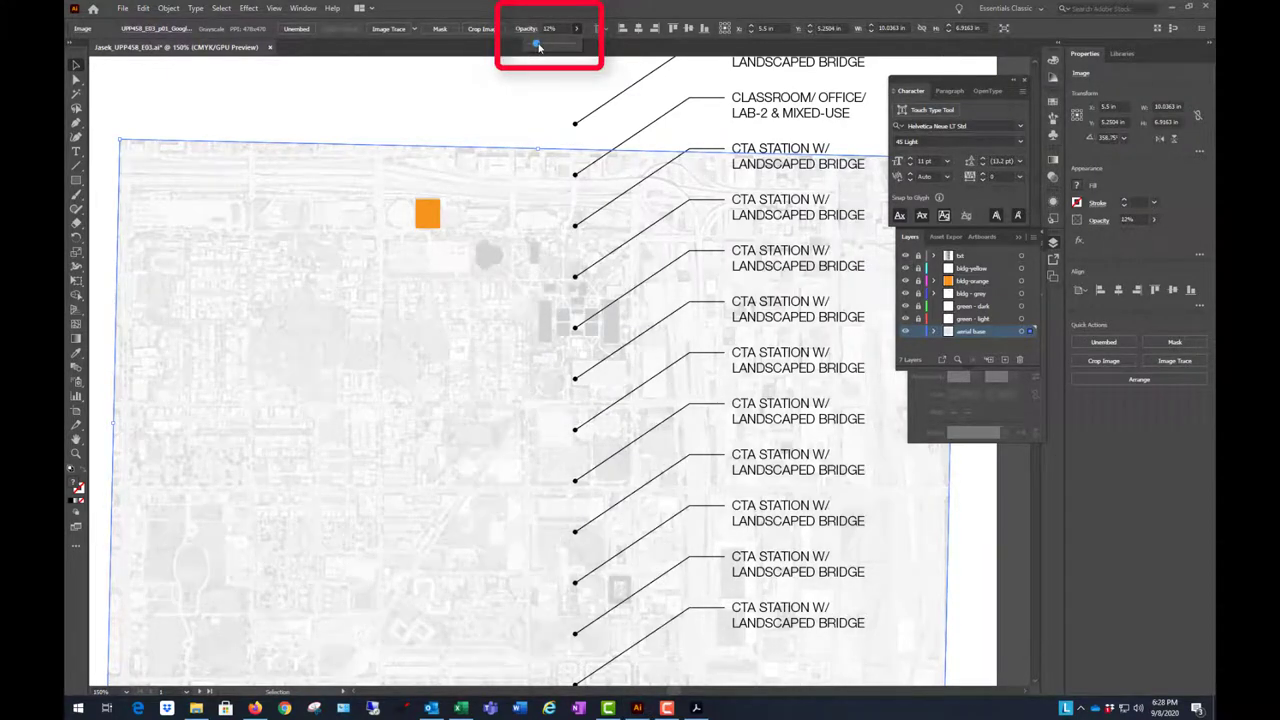
left_click(545, 28)
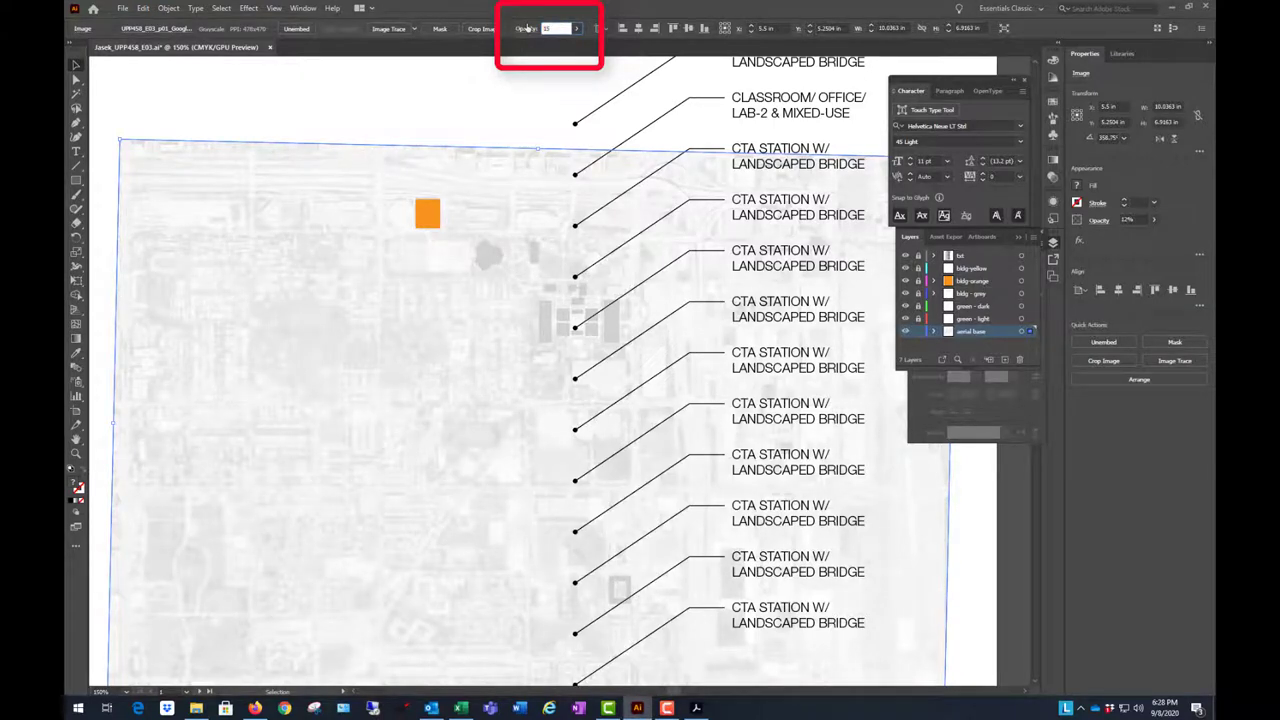
left_click(452, 132)
scroll(450, 150, "down", 1)
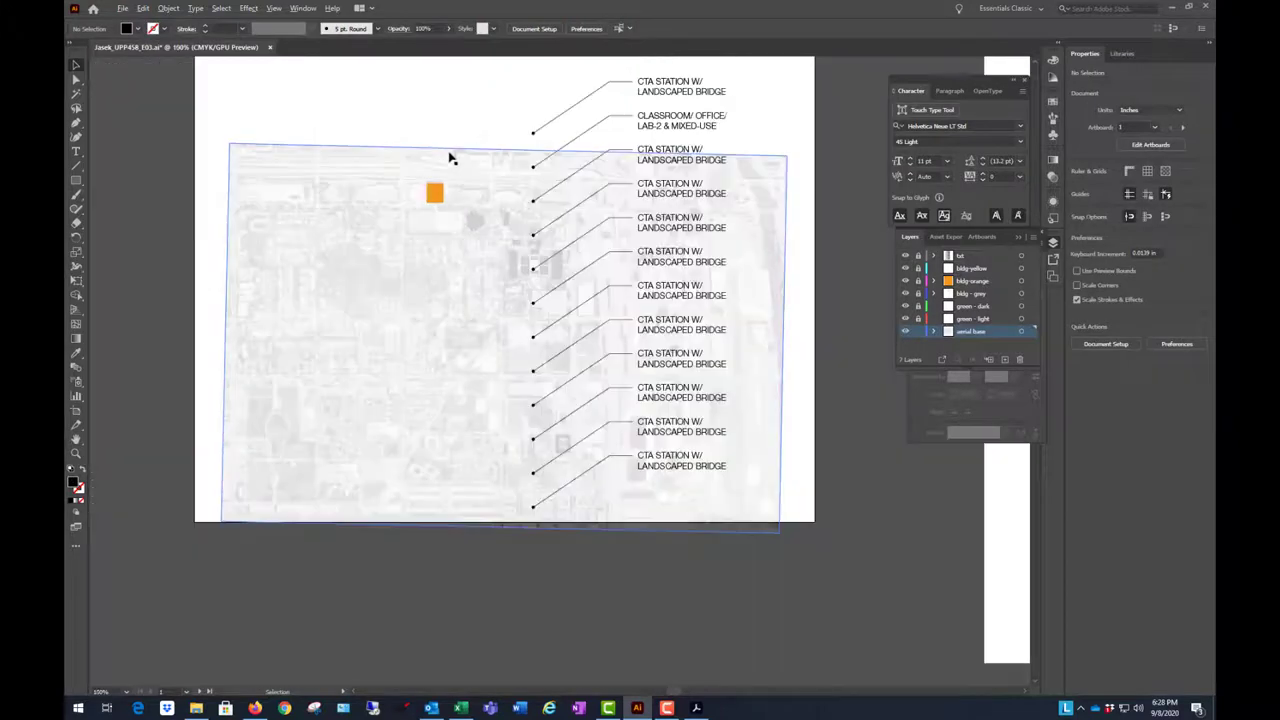
scroll(462, 160, "down", 1)
scroll(482, 158, "up", 1)
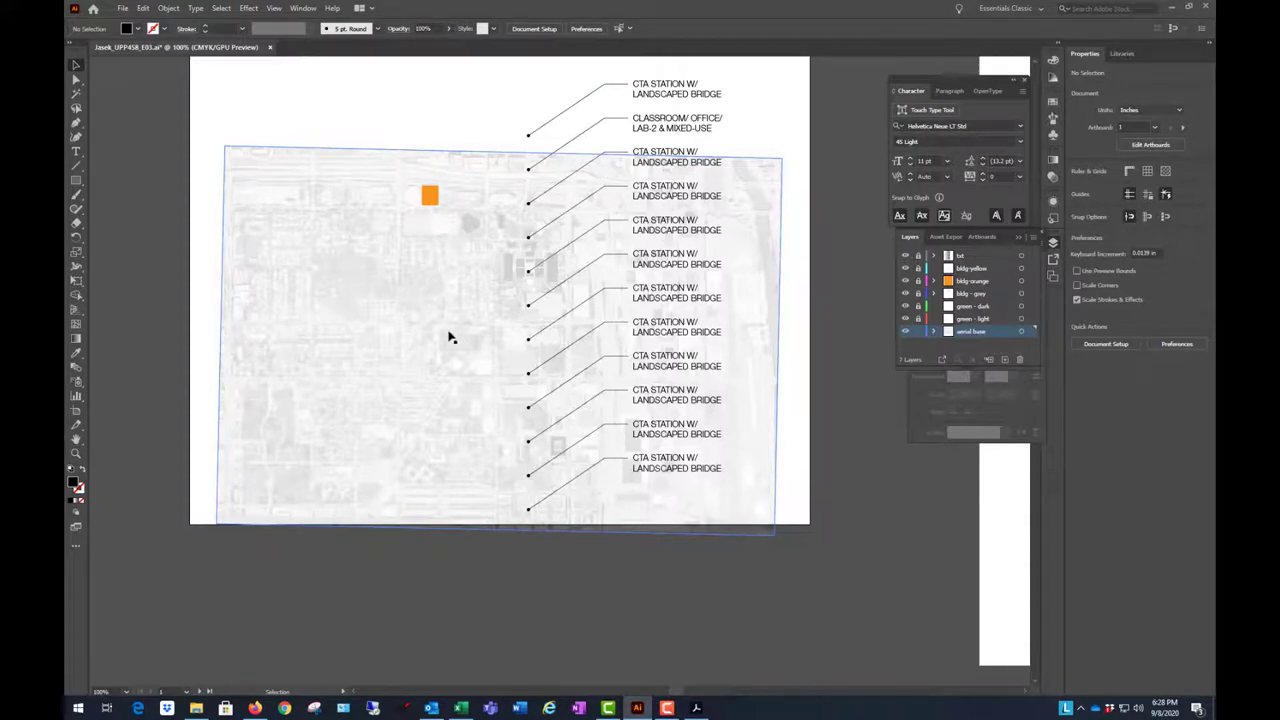
left_click(212, 136)
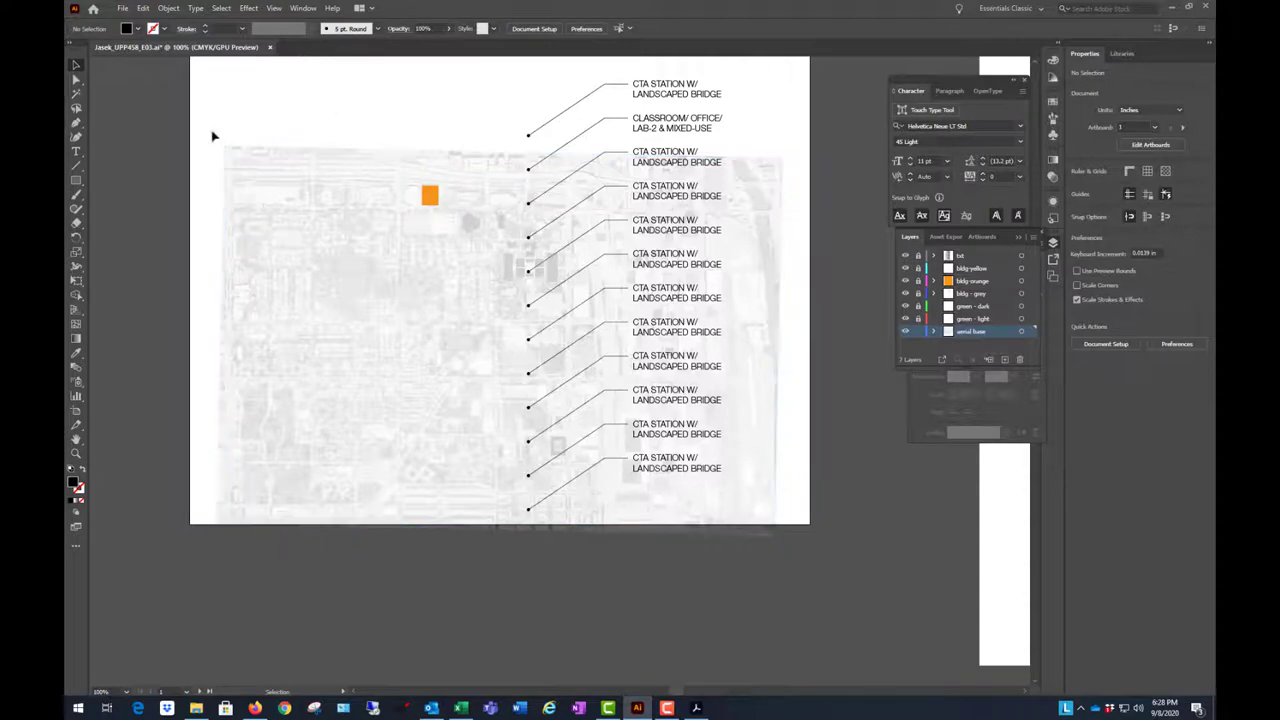
left_click(696, 708)
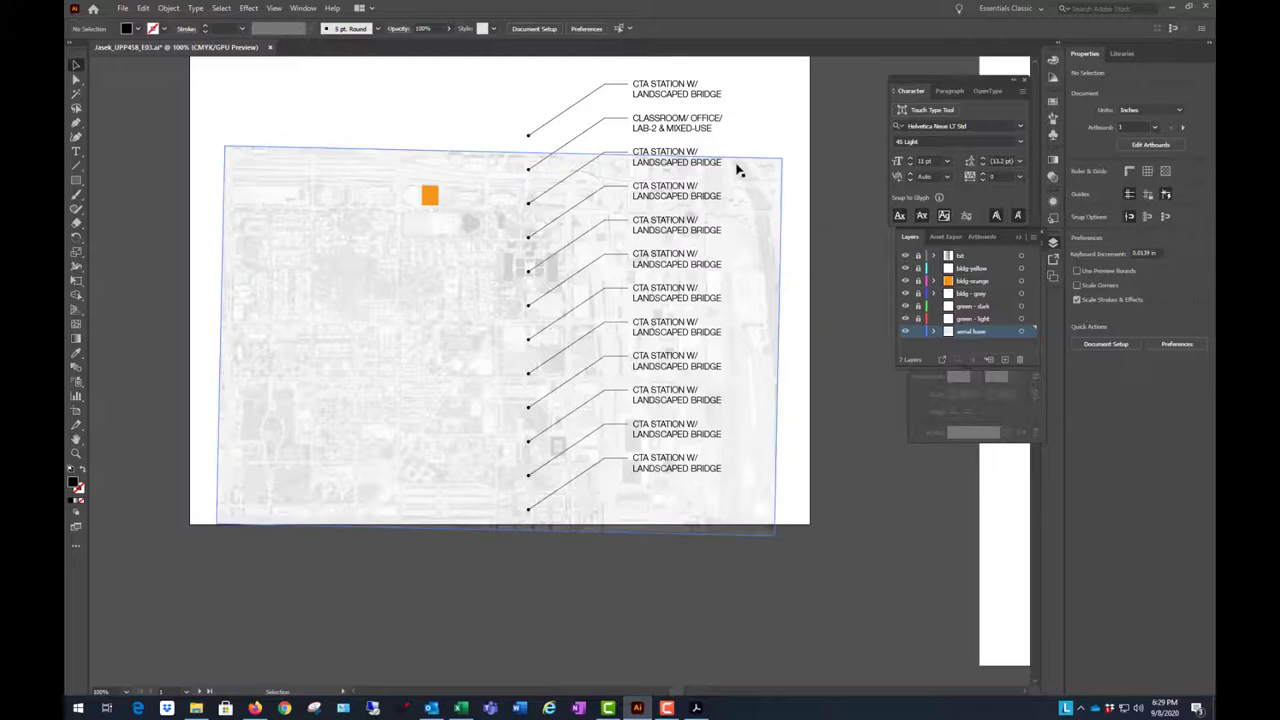
scroll(360, 232, "up", 2)
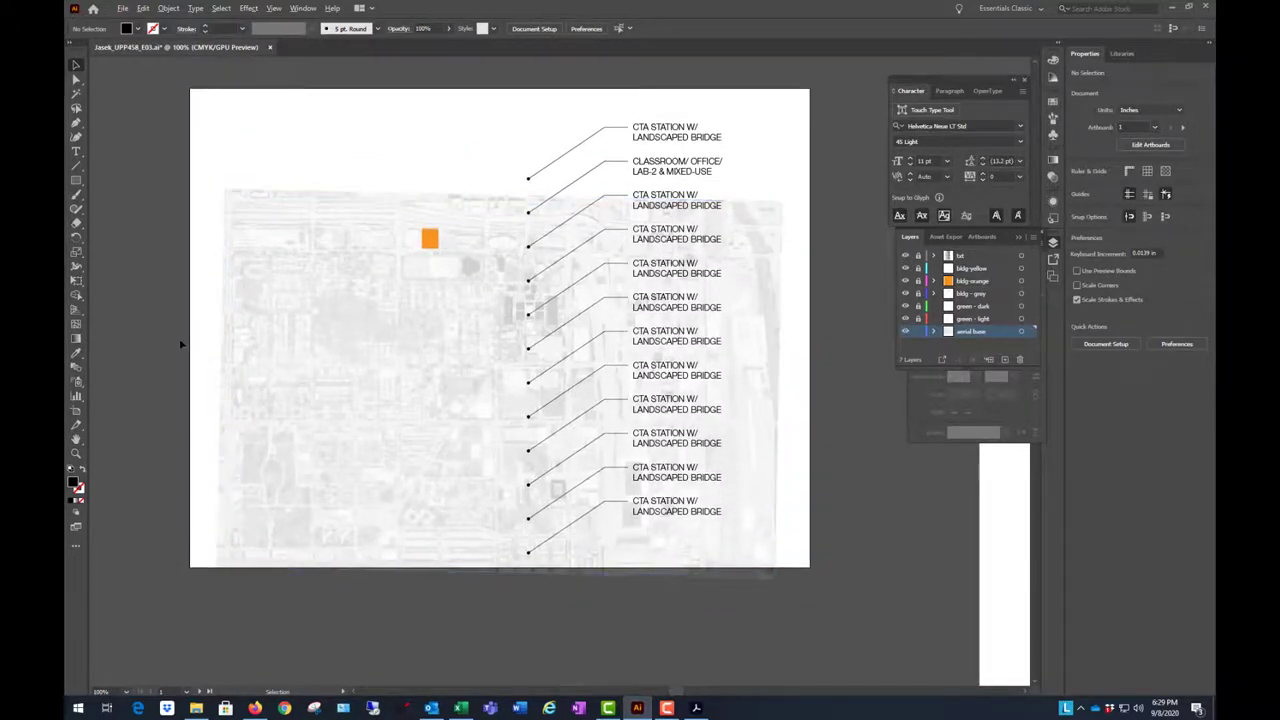
scroll(195, 335, "up", 1)
scroll(229, 310, "down", 1)
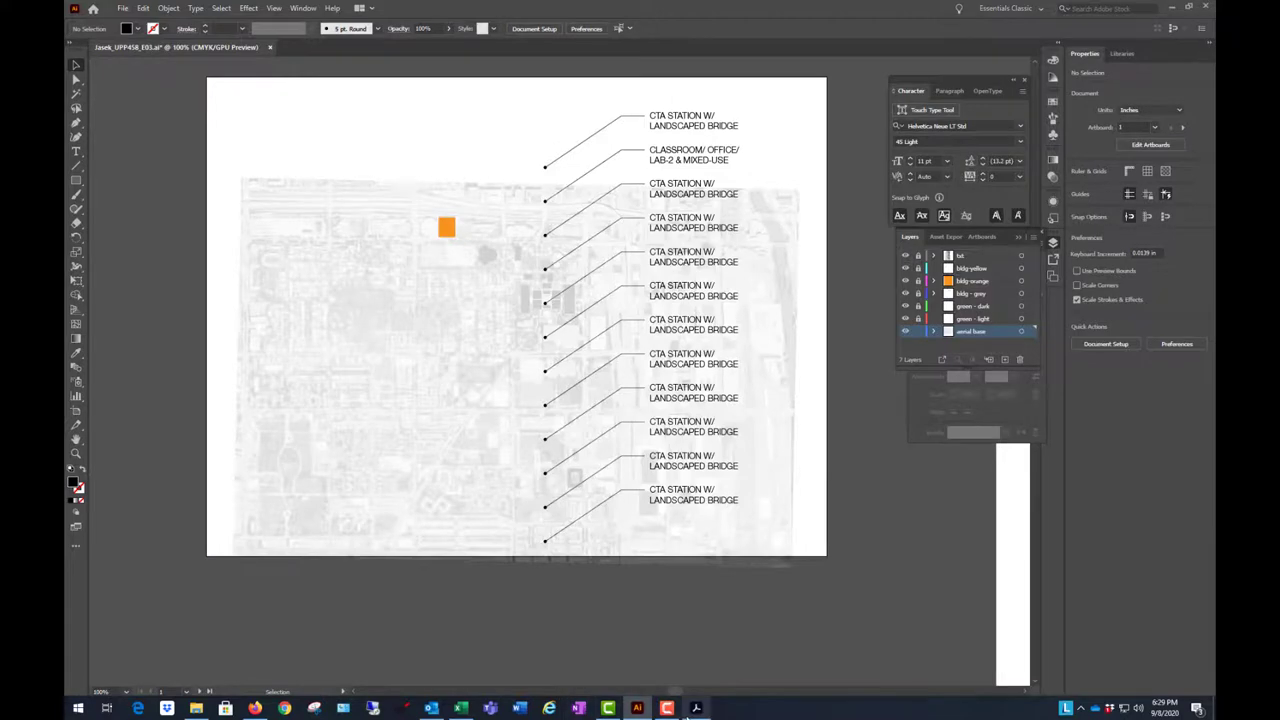
left_click(696, 708)
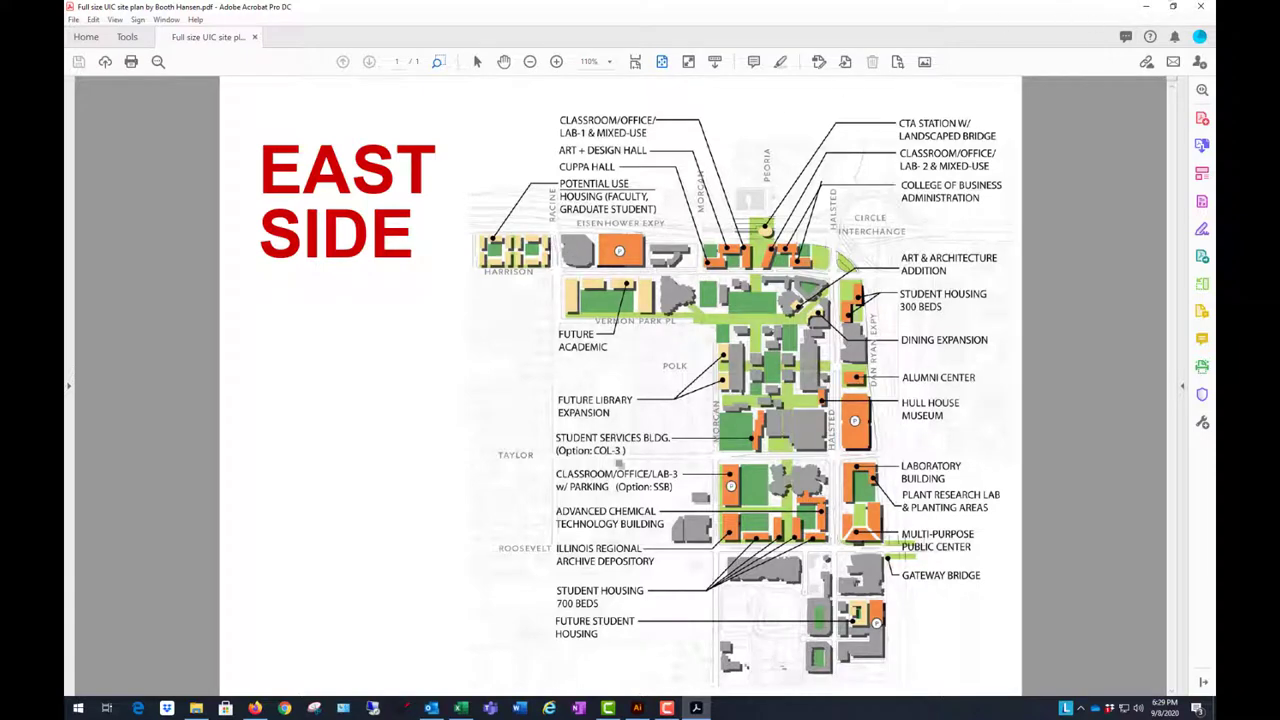
left_click(1145, 6)
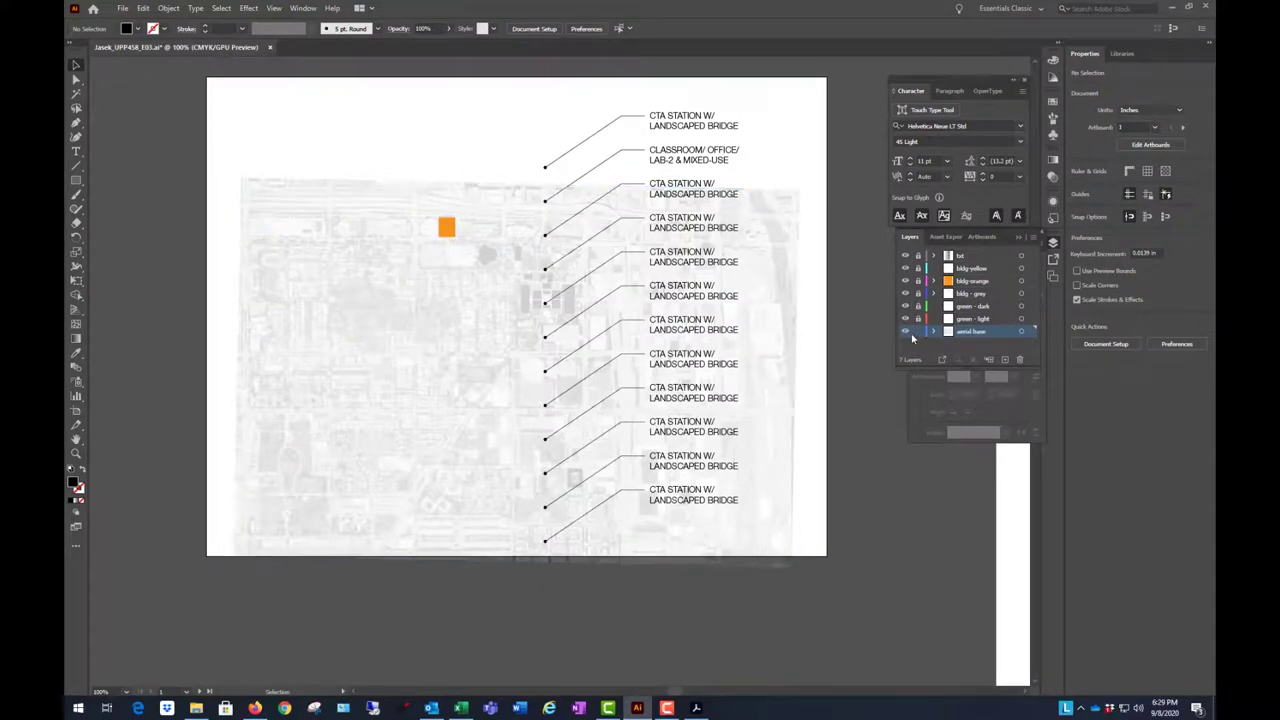
- Draw a rectangle over the central area of the aerial map
left_click(77, 183)
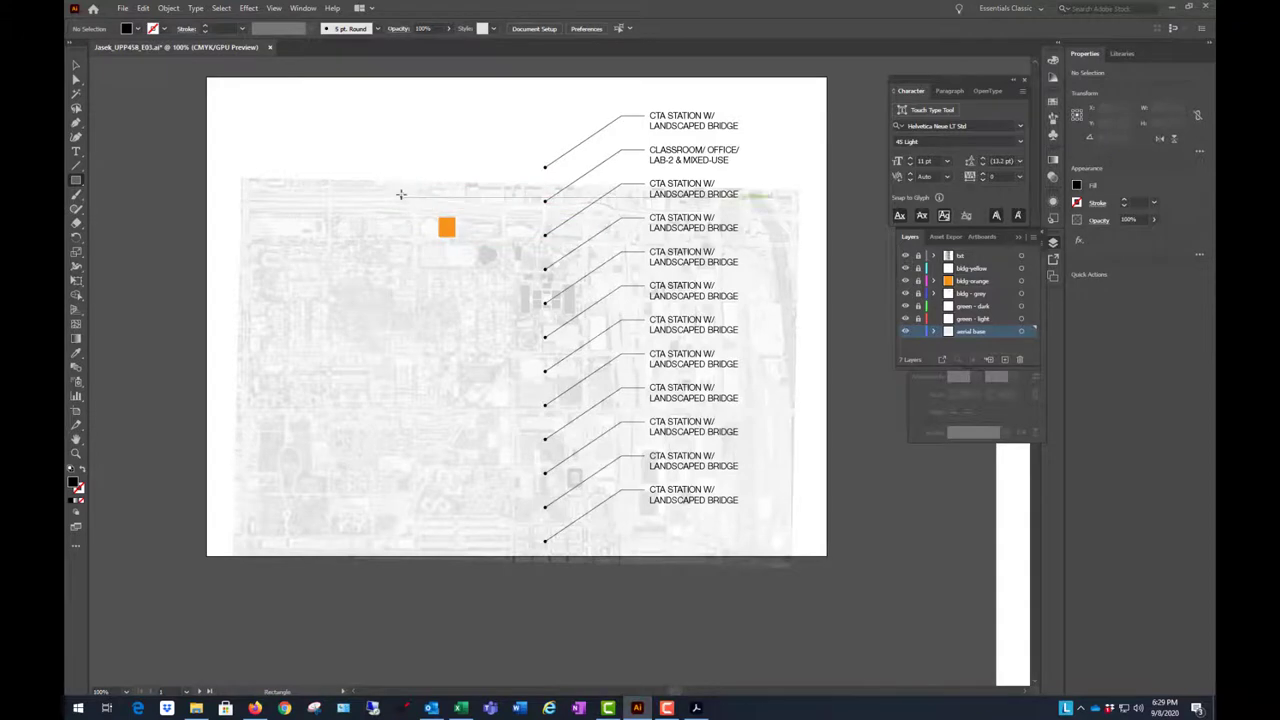
left_click_drag(398, 188, 690, 520)
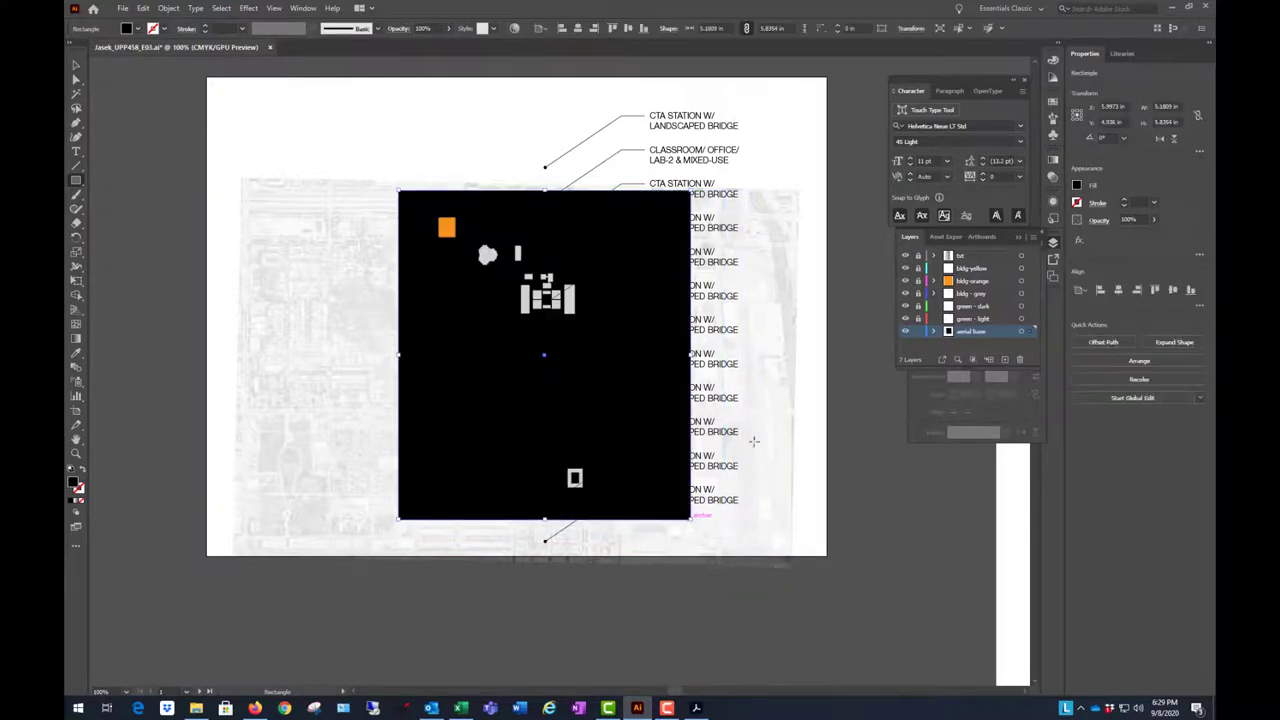
left_click(76, 66)
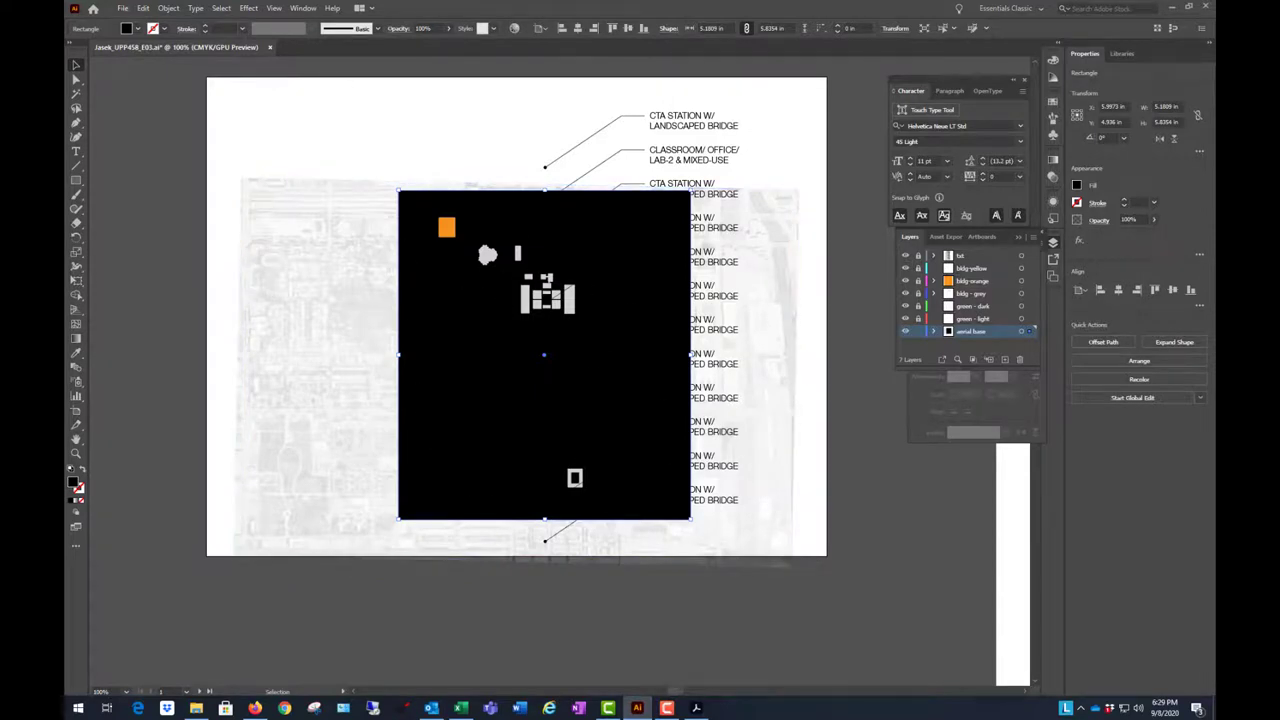
- Give the rectangle no fill and a red 3 pt stroke
left_click(140, 30)
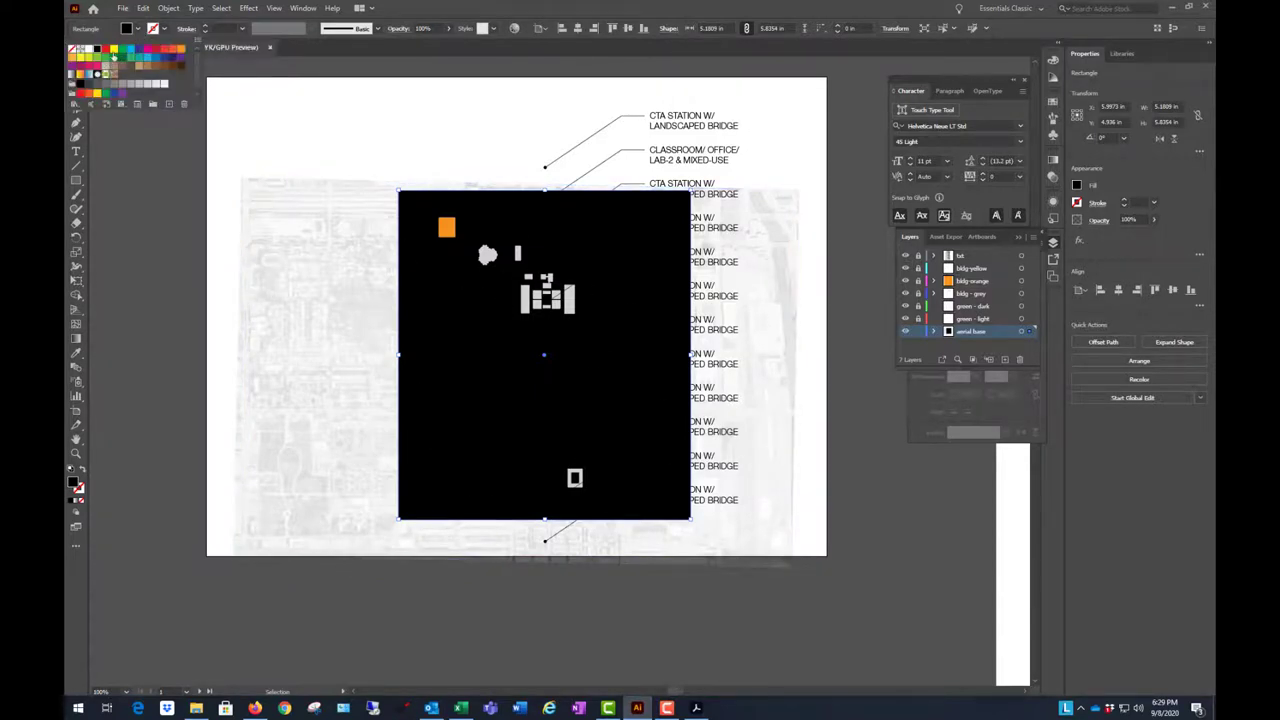
left_click(73, 49)
left_click(166, 29)
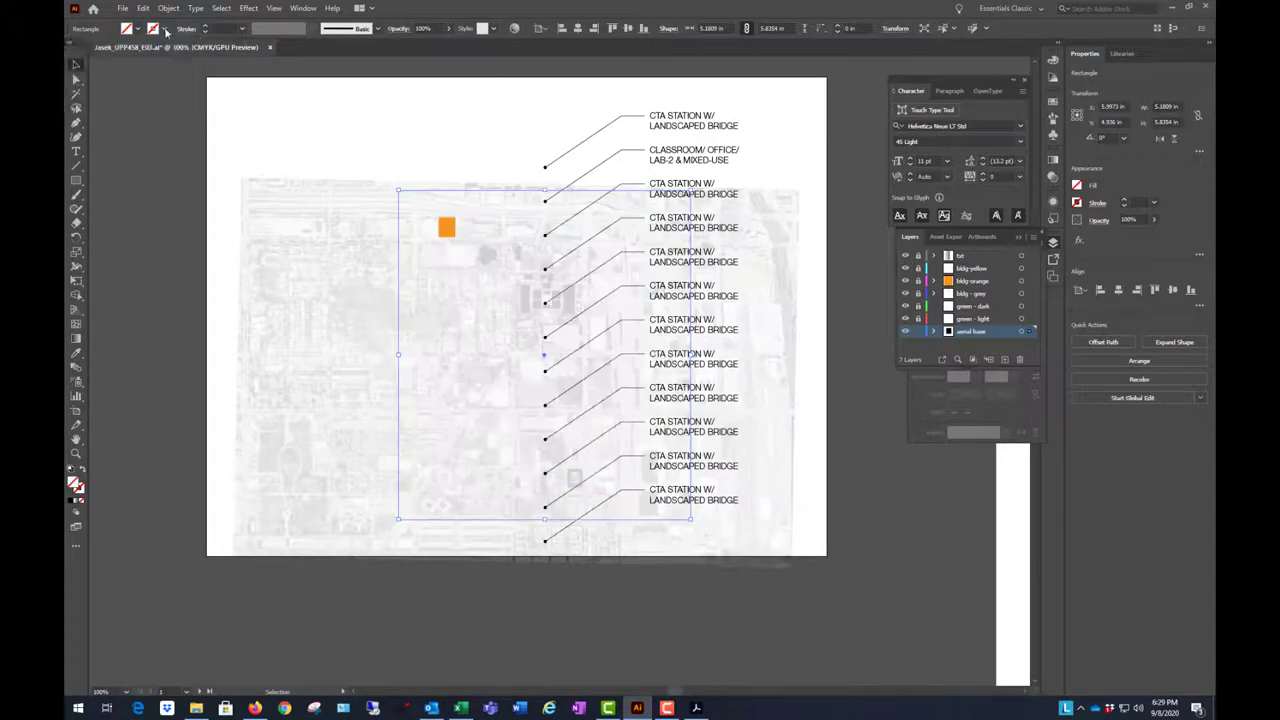
left_click(166, 29)
left_click(156, 50)
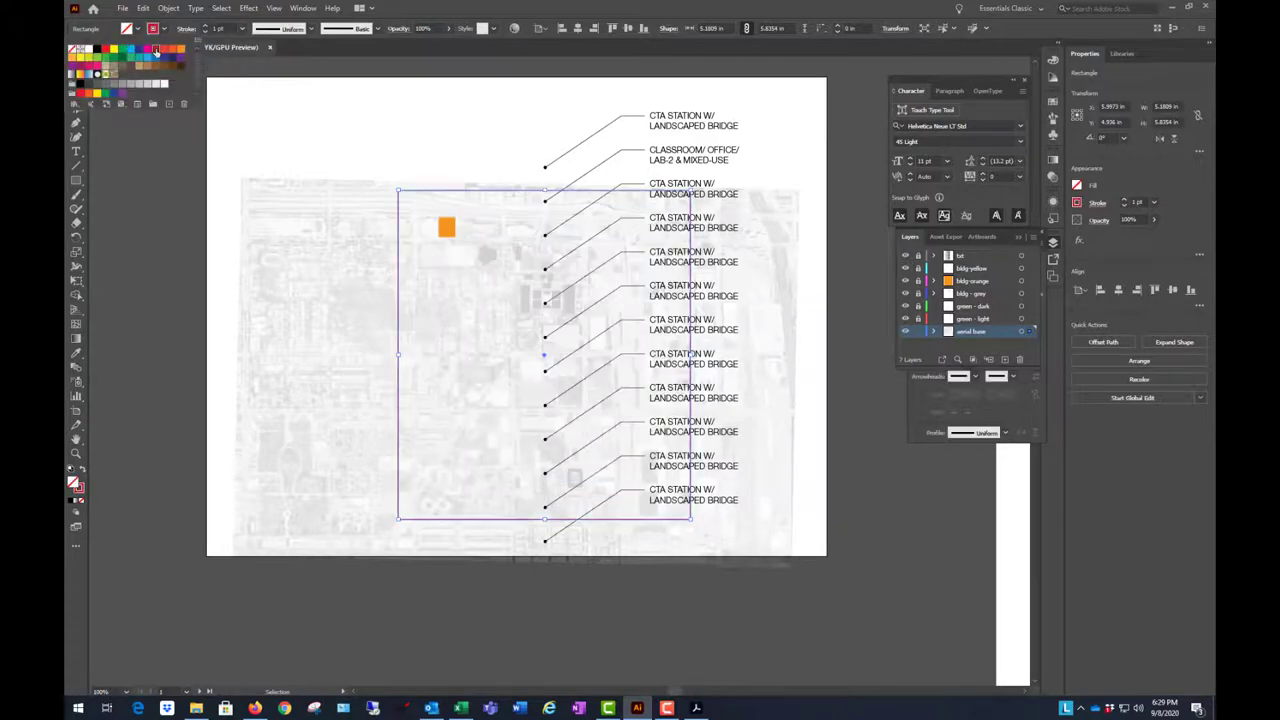
key("Escape")
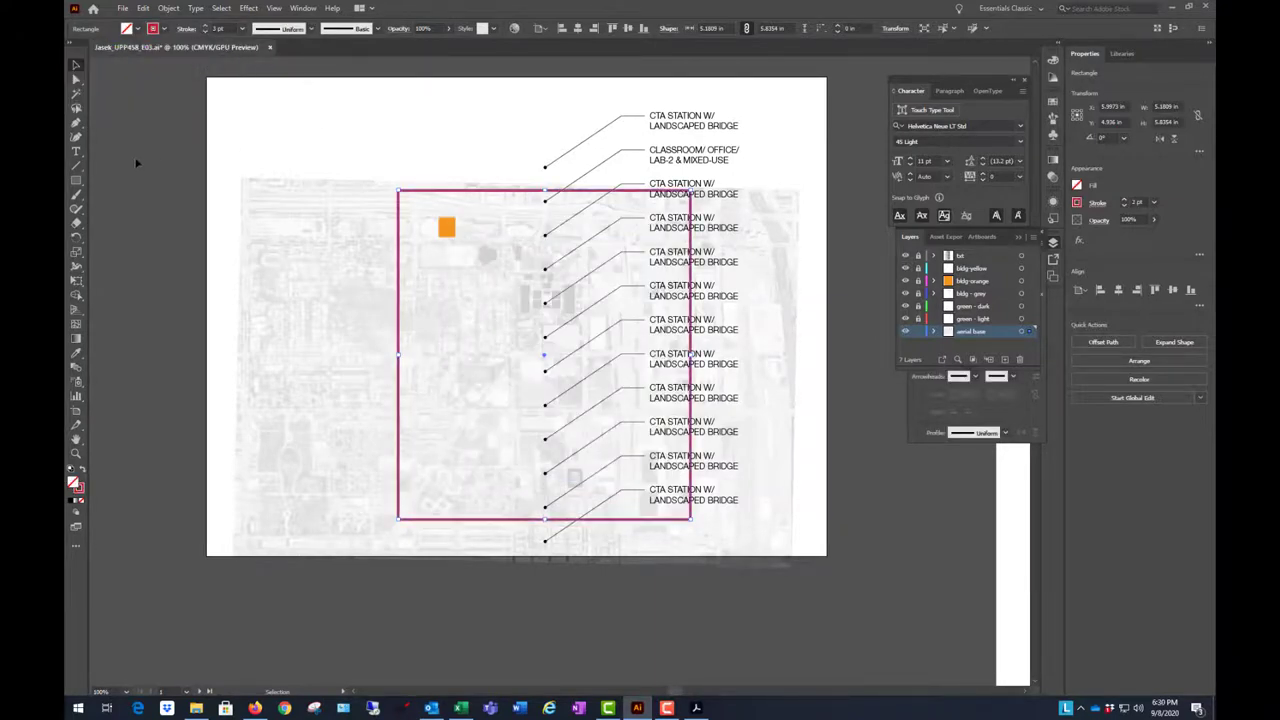
left_click(169, 127)
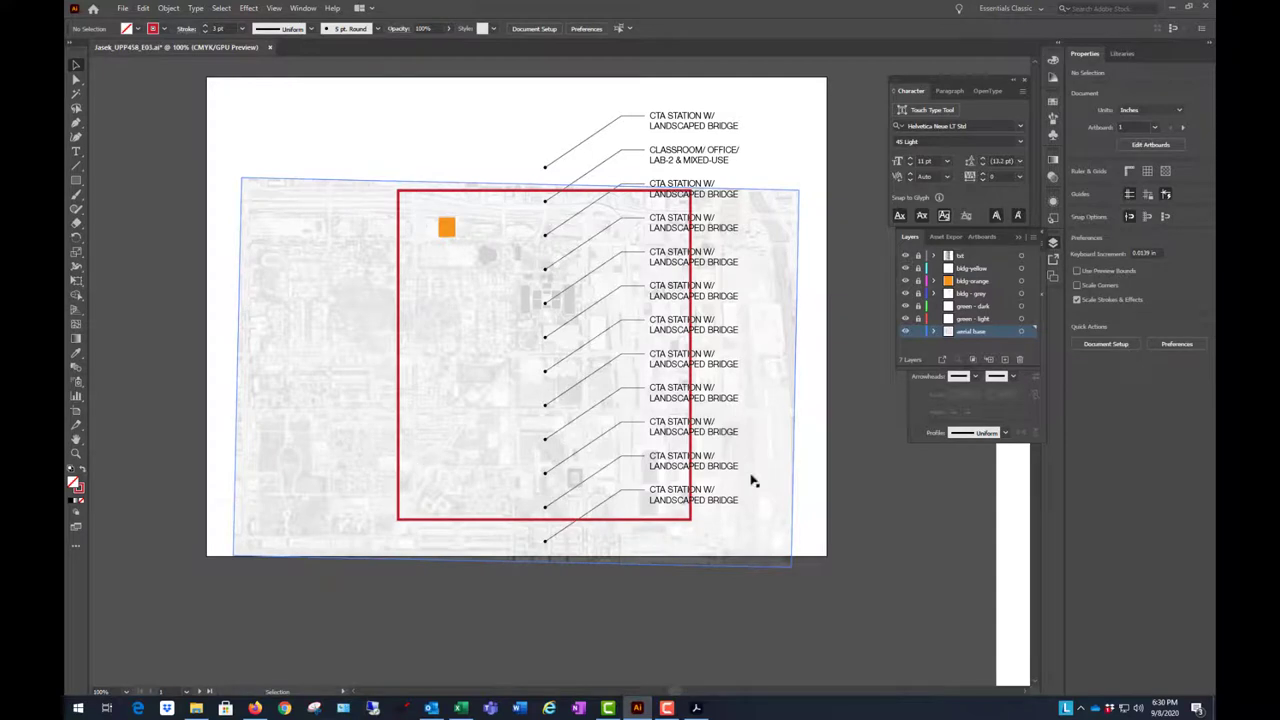
left_click(472, 190)
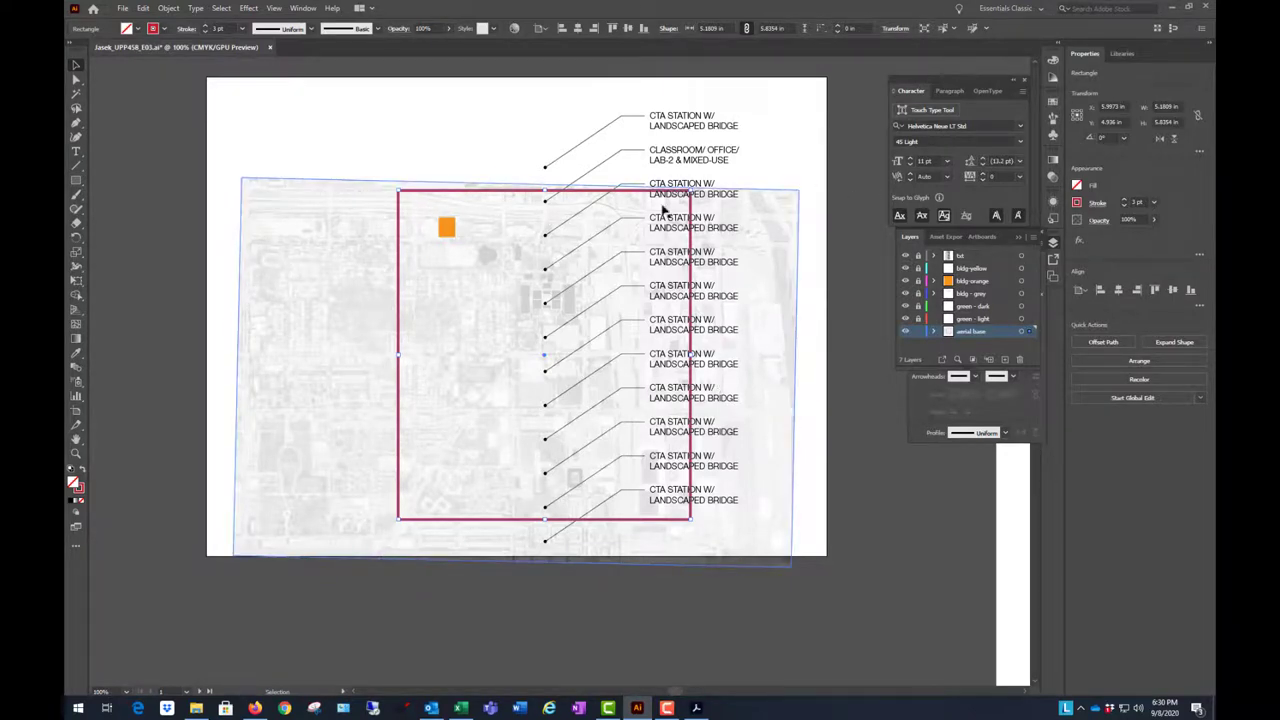
- Raise the red rectangle's top edge slightly
scroll(594, 177, "up", 3)
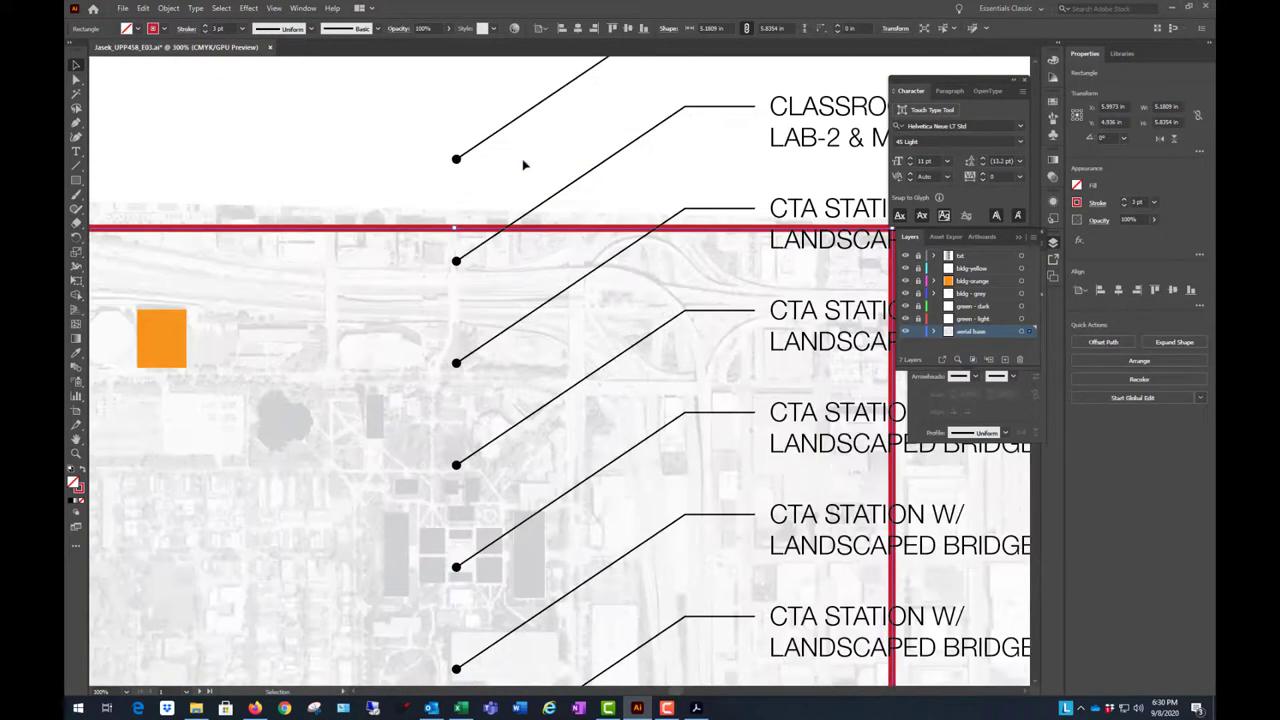
left_click_drag(453, 227, 451, 215)
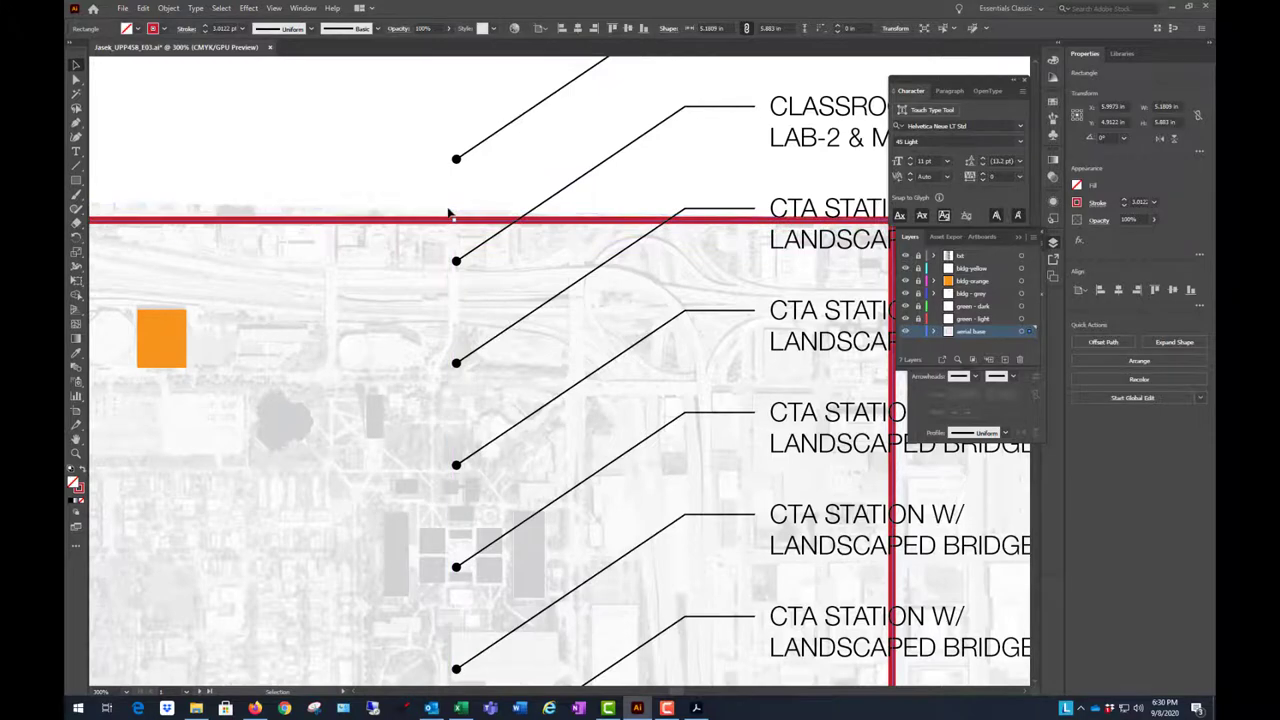
scroll(451, 216, "down", 3)
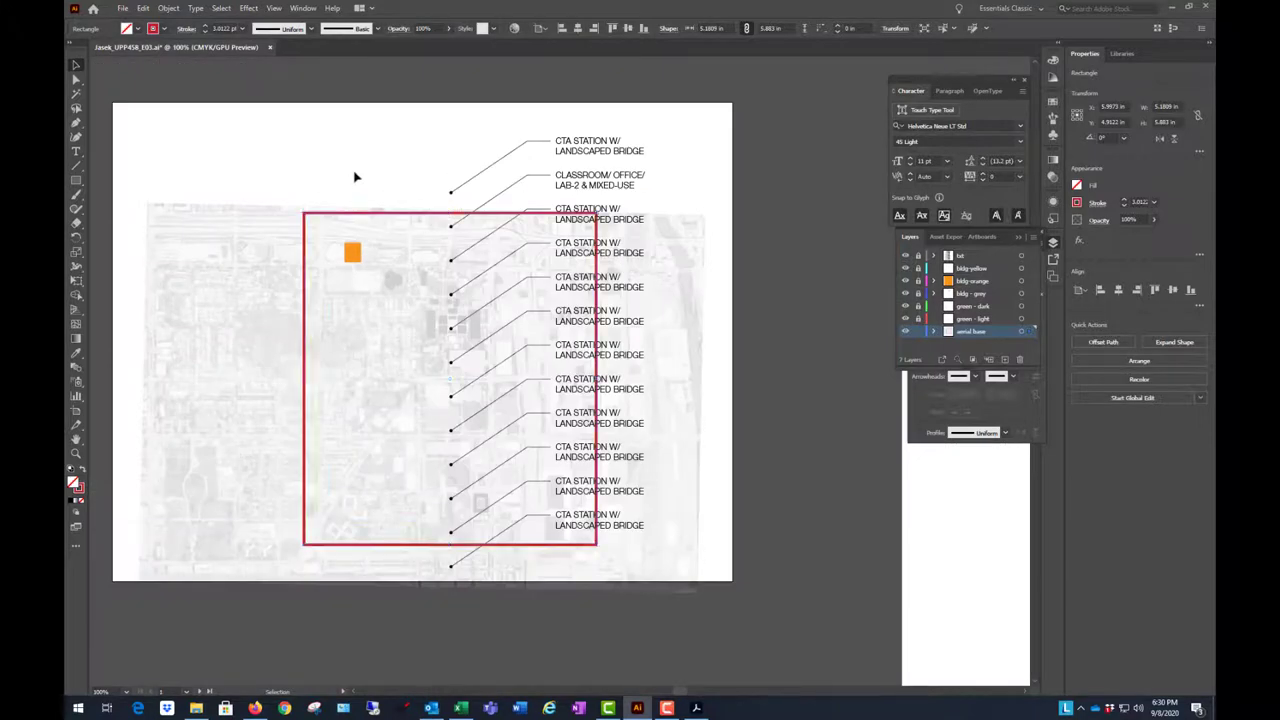
left_click(354, 178)
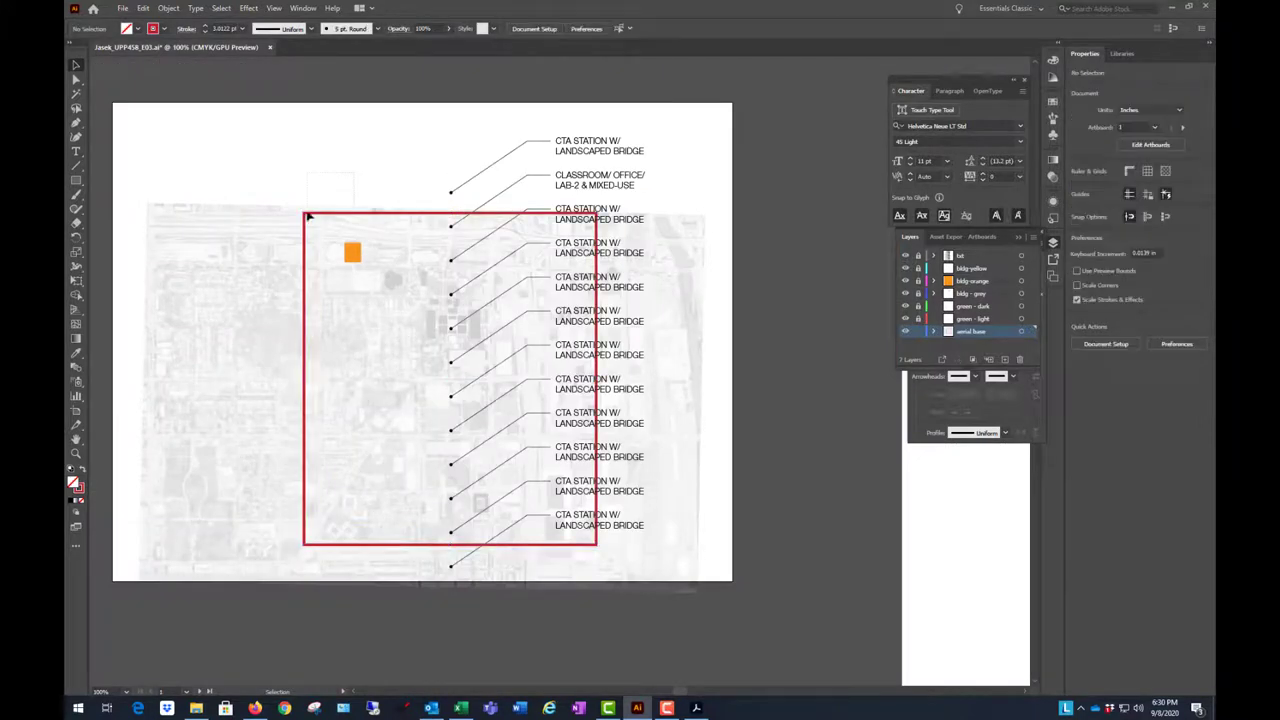
- Clip the aerial image to the rectangle with Make Clipping Mask
left_click(239, 233)
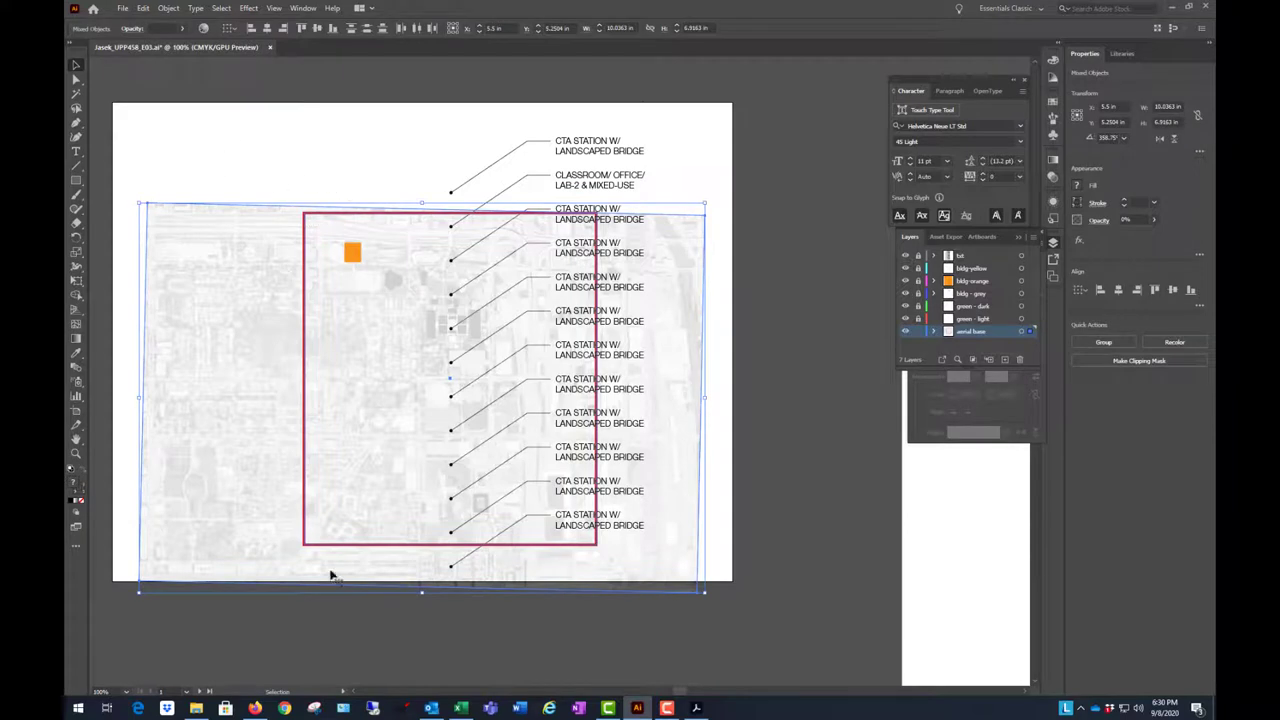
right_click(297, 169)
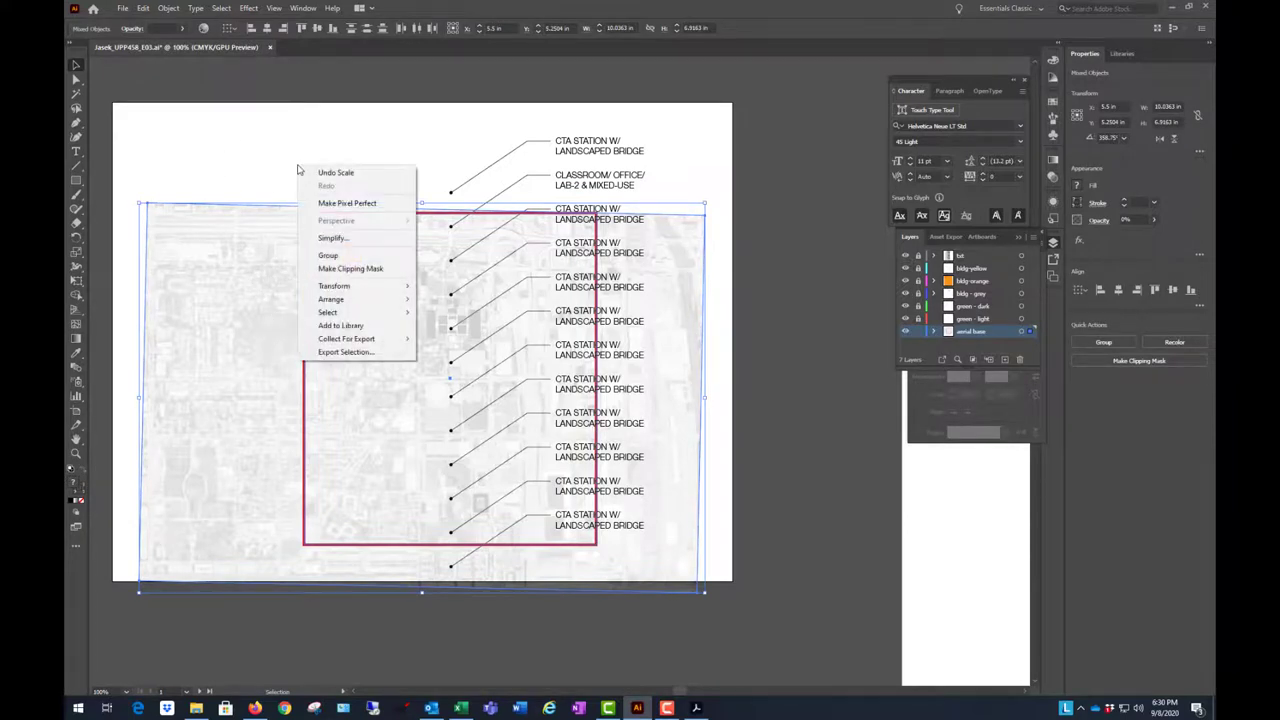
left_click(340, 267)
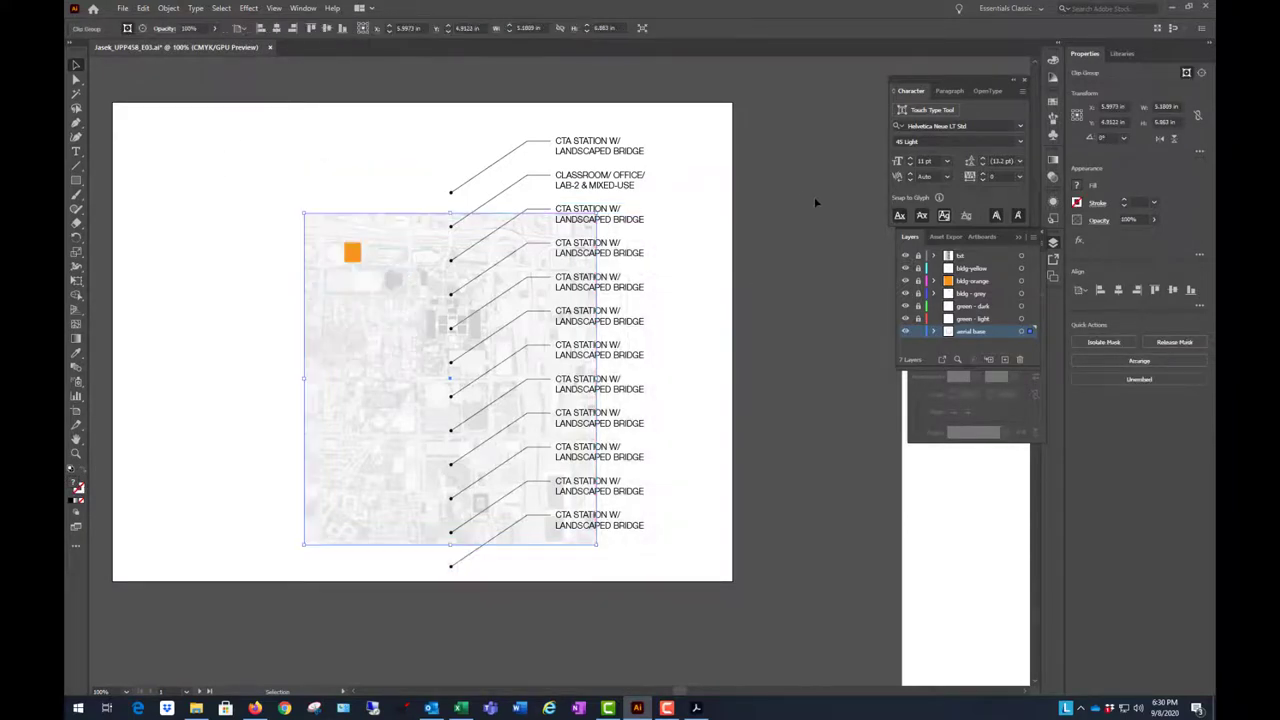
left_click(802, 164)
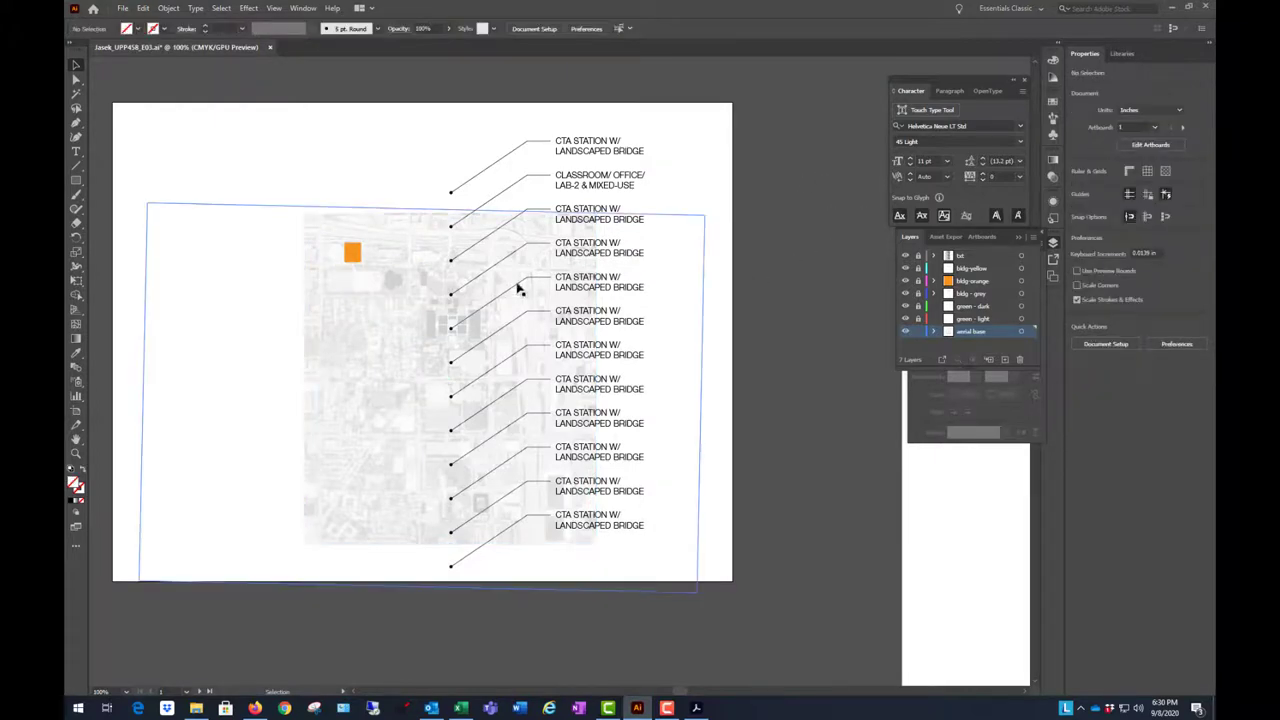
scroll(251, 323, "up", 1)
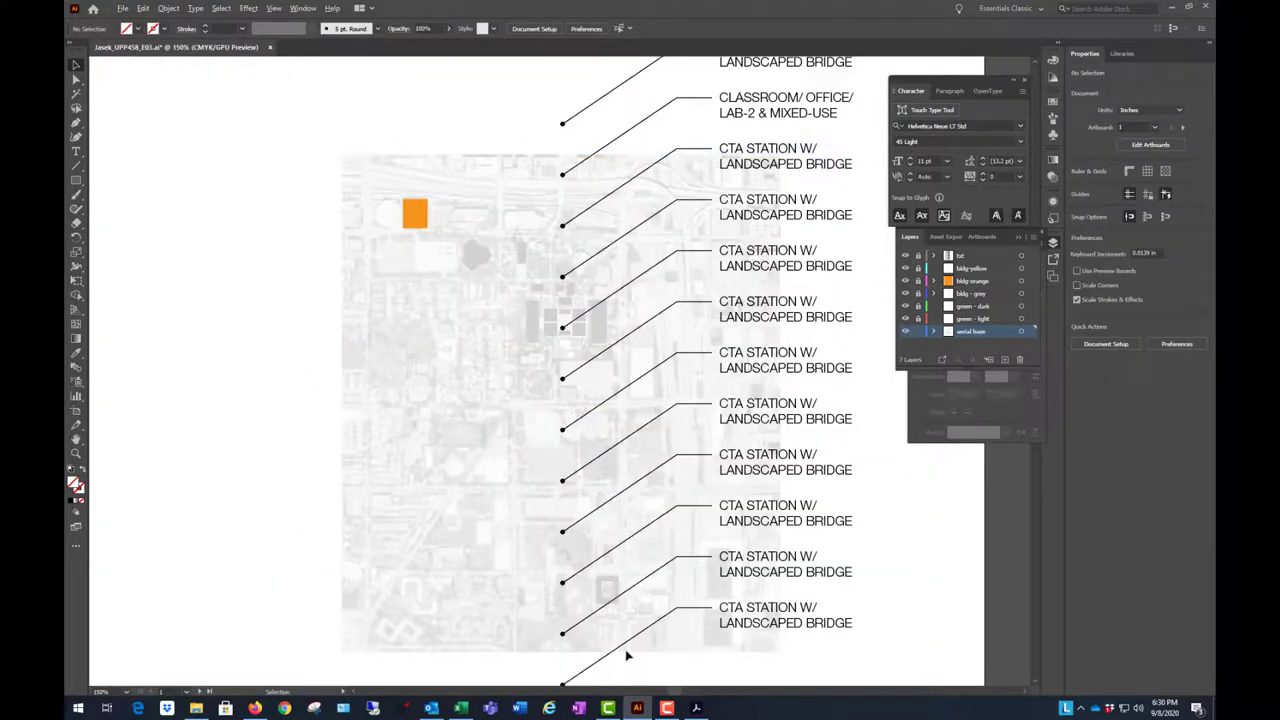
- Isolate the bldg - grey layer and recolour its building shapes a darker grey
scroll(632, 645, "up", 1)
scroll(574, 580, "down", 3)
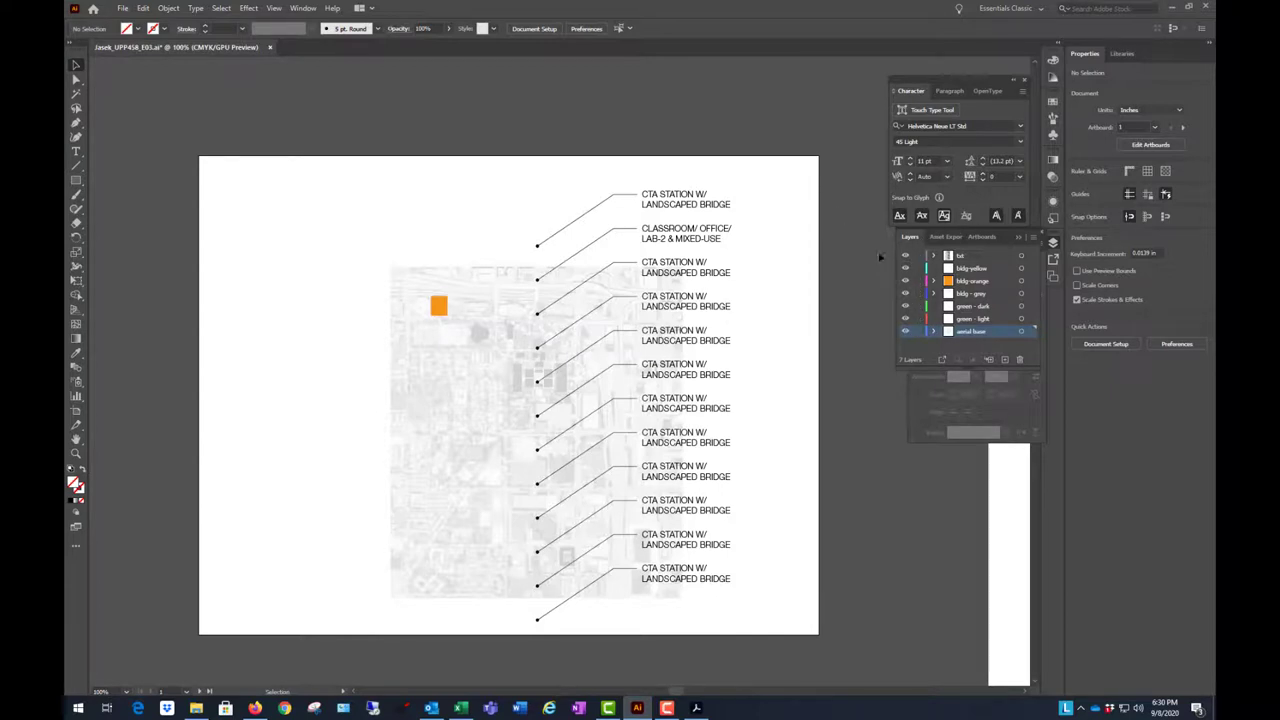
left_click_drag(905, 257, 905, 331)
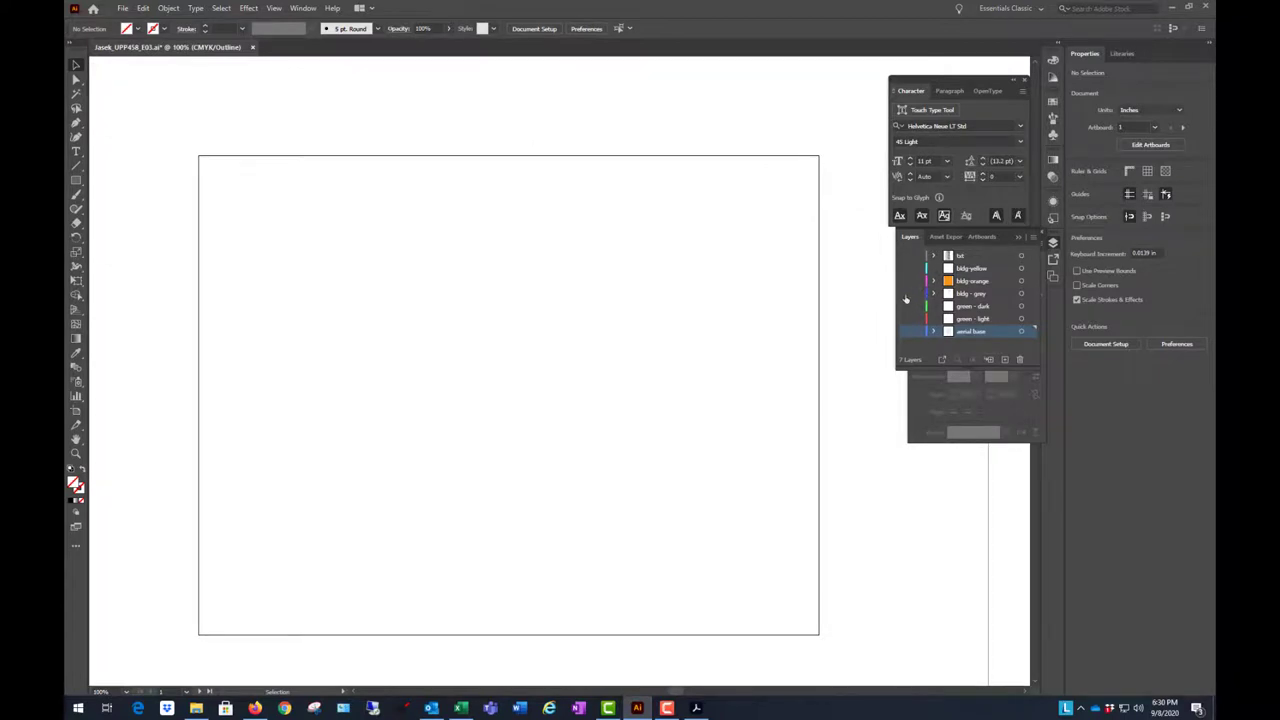
left_click(905, 294)
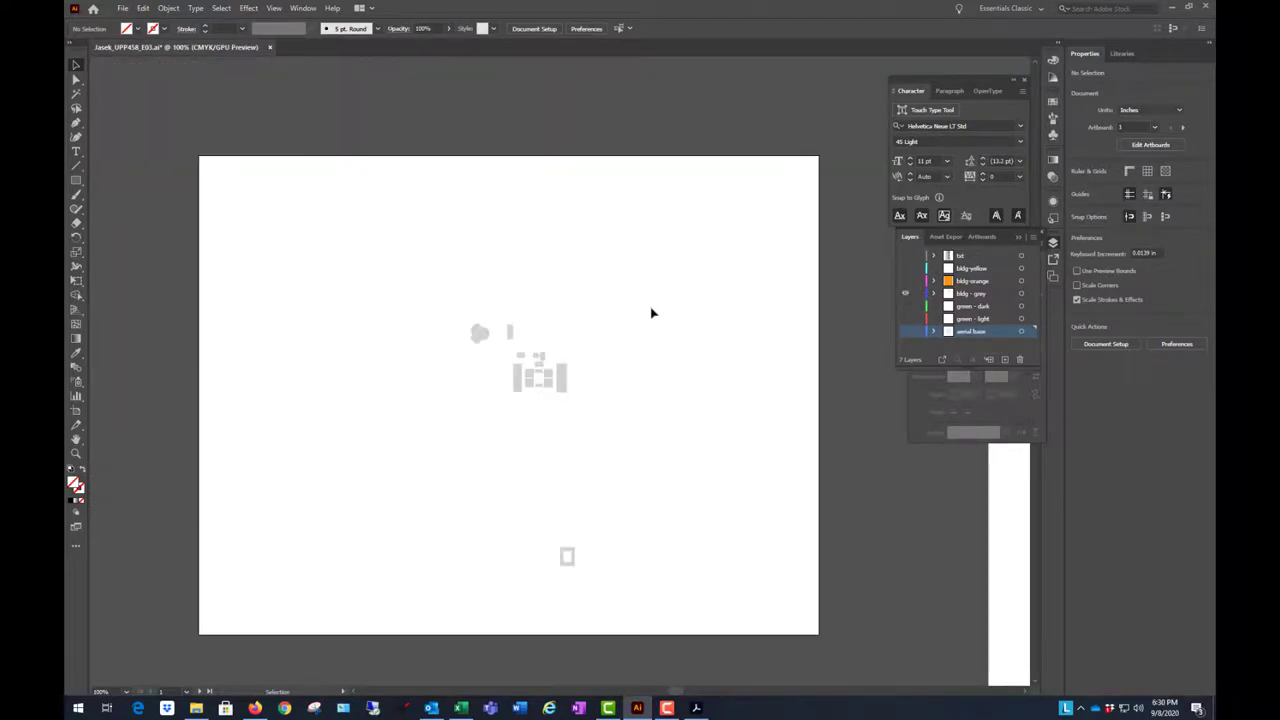
key("ctrl+a")
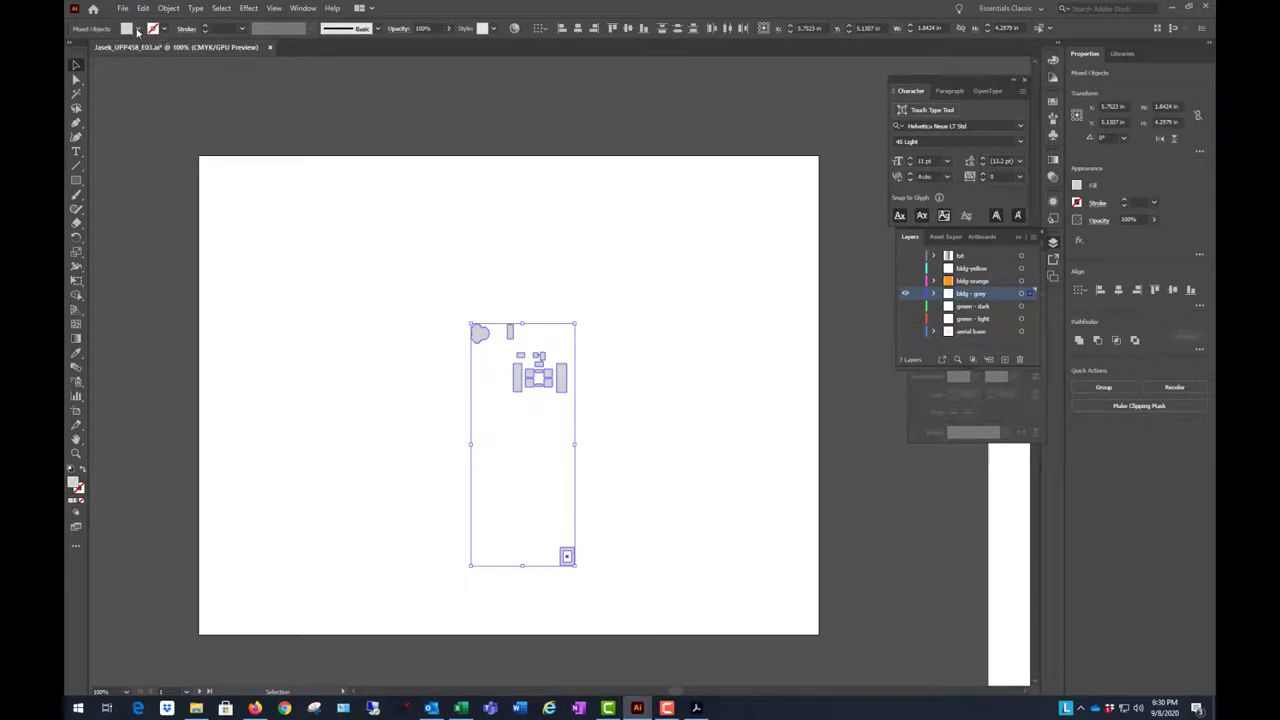
left_click(138, 29)
left_click(131, 84)
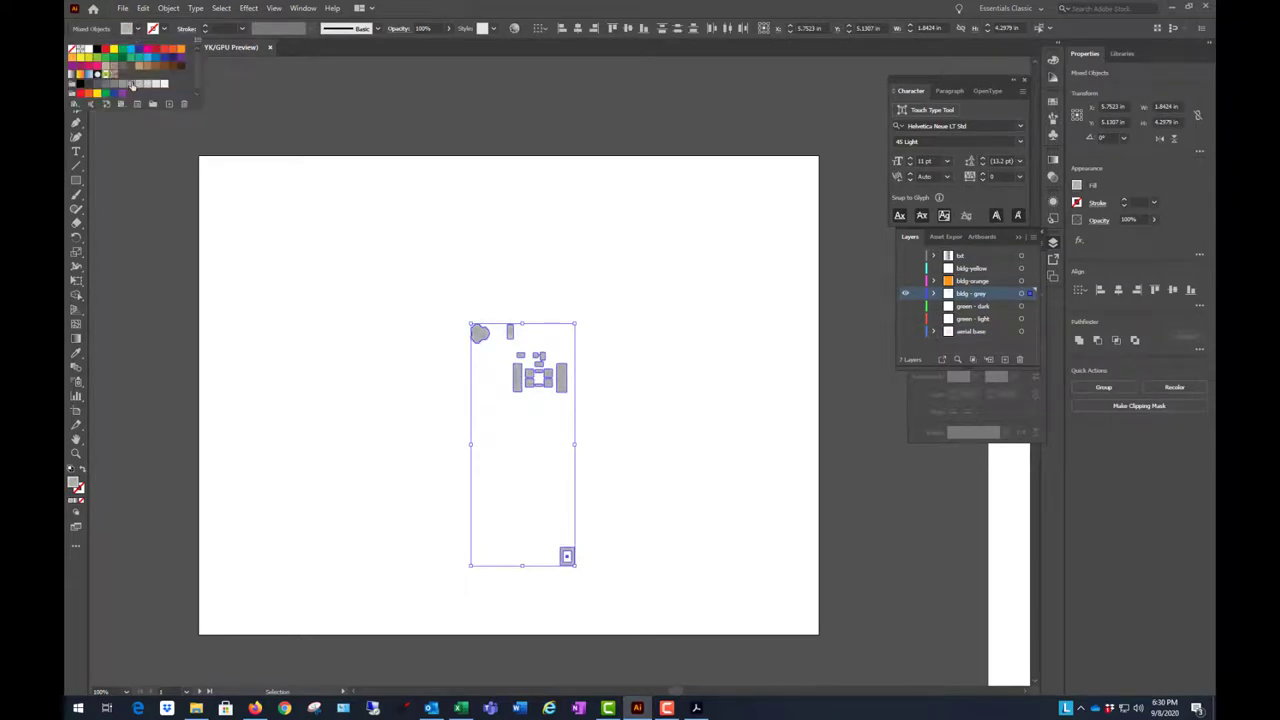
left_click(378, 120)
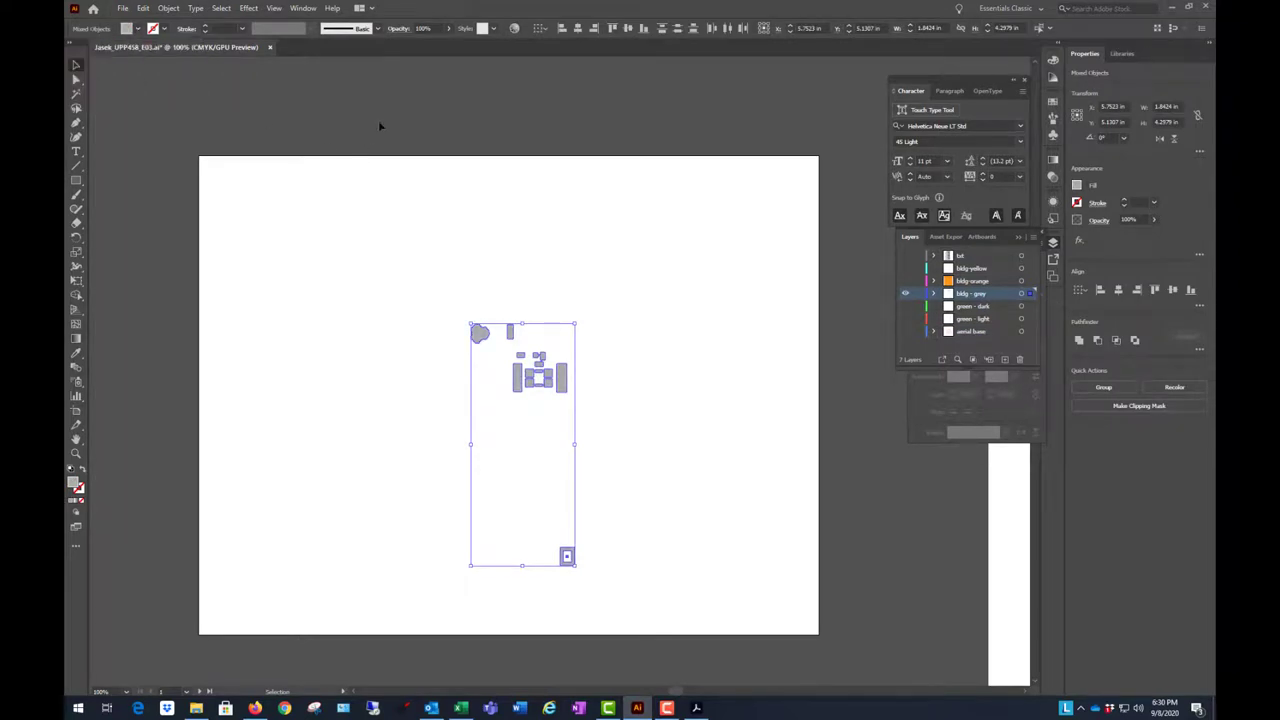
left_click(471, 197)
scroll(440, 514, "up", 1)
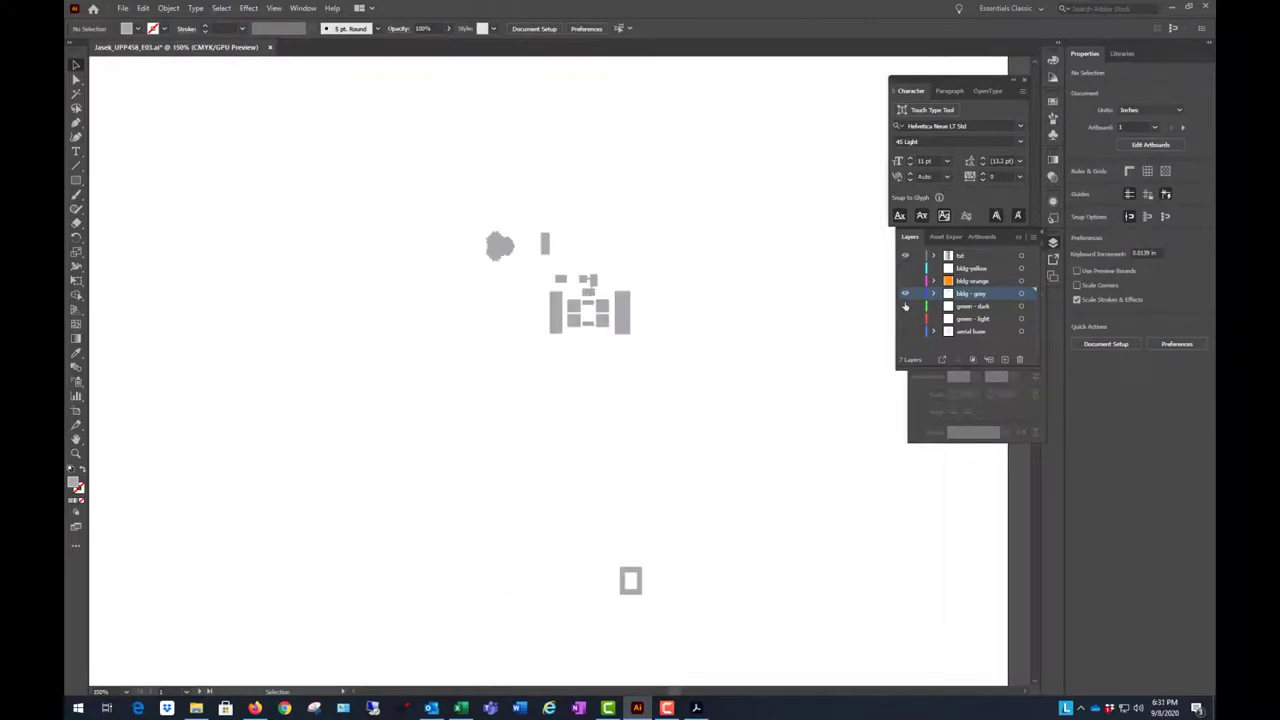
- Show all layers again, then hide the txt layer's callouts and leader lines
left_click(905, 294, "alt")
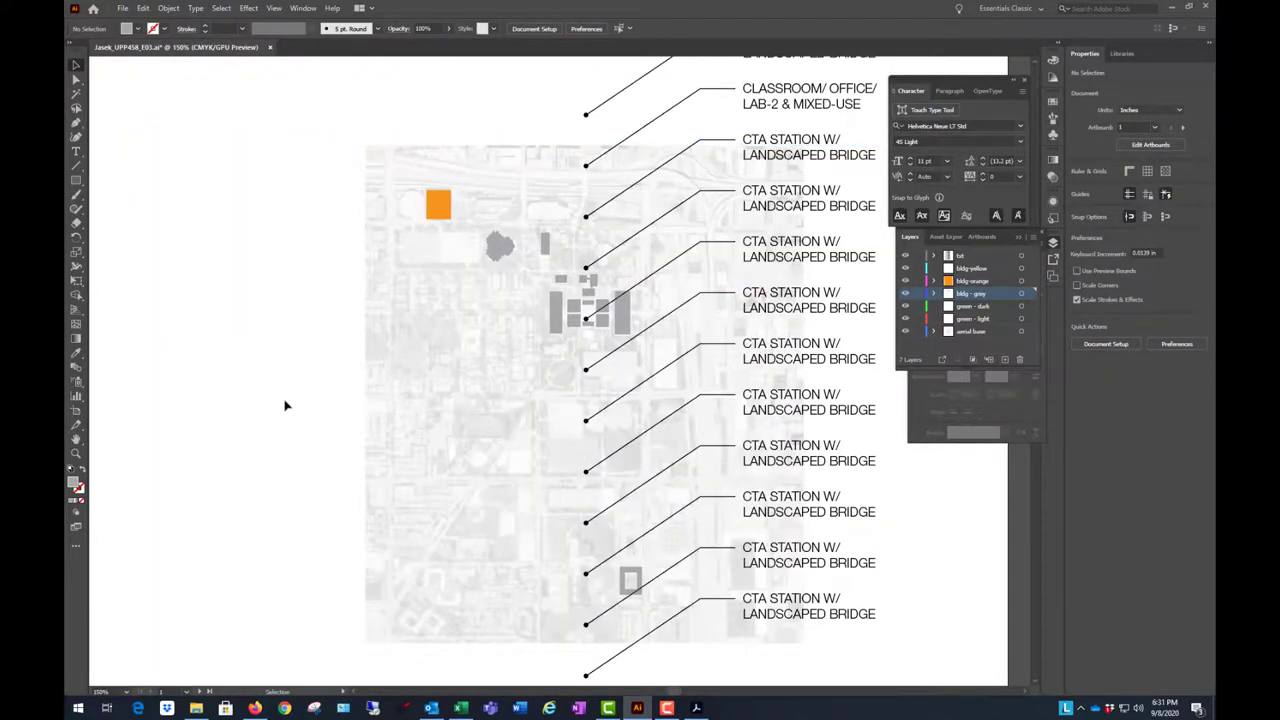
scroll(526, 349, "down", 3)
scroll(620, 340, "up", 2)
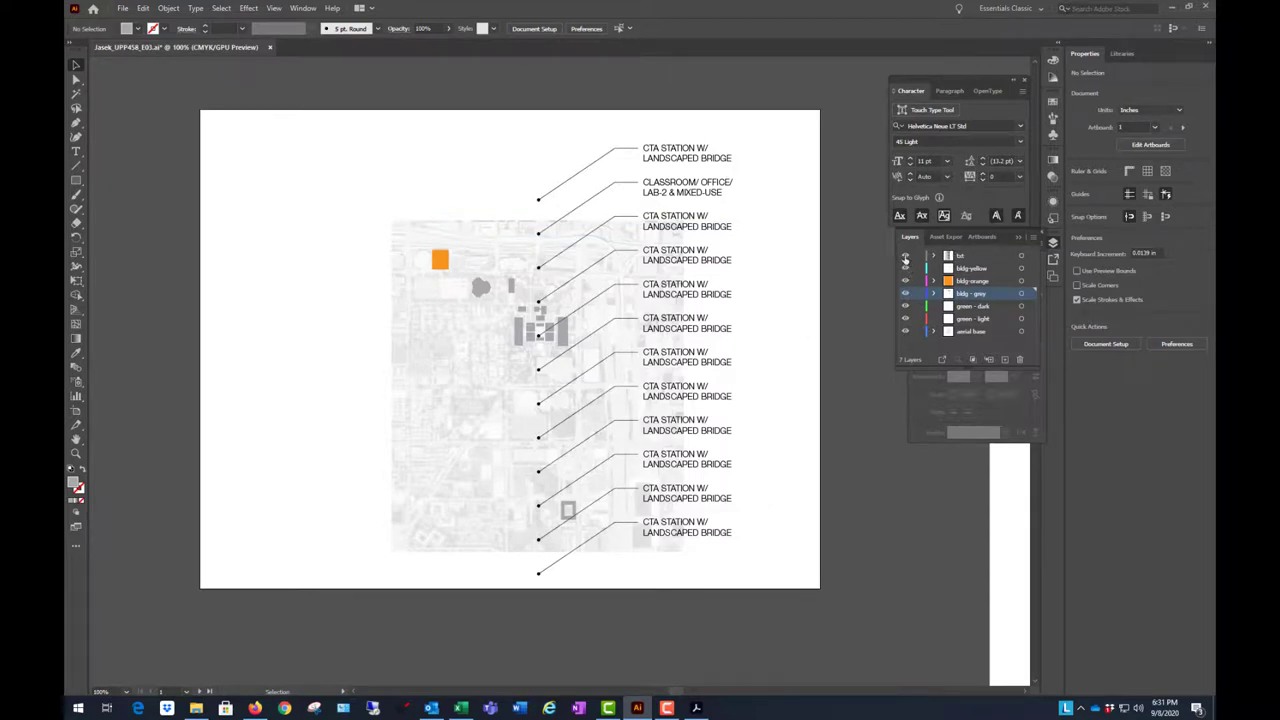
left_click(905, 256)
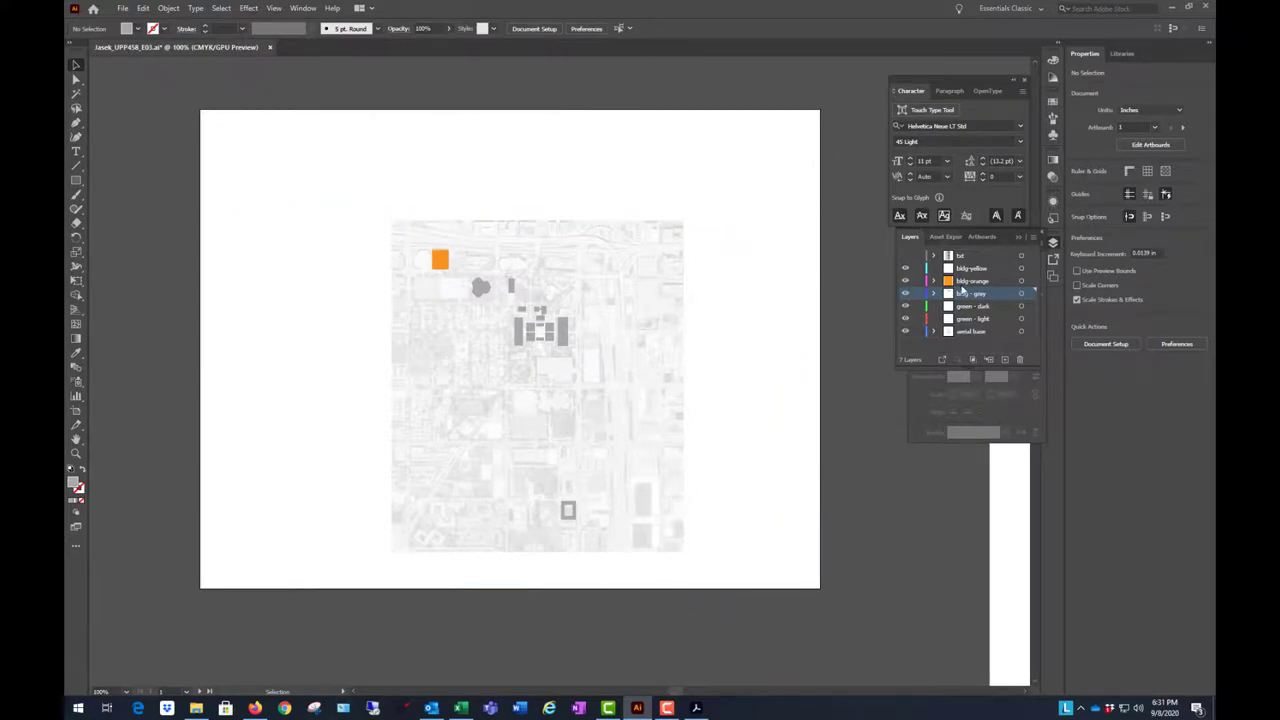
left_click(904, 257)
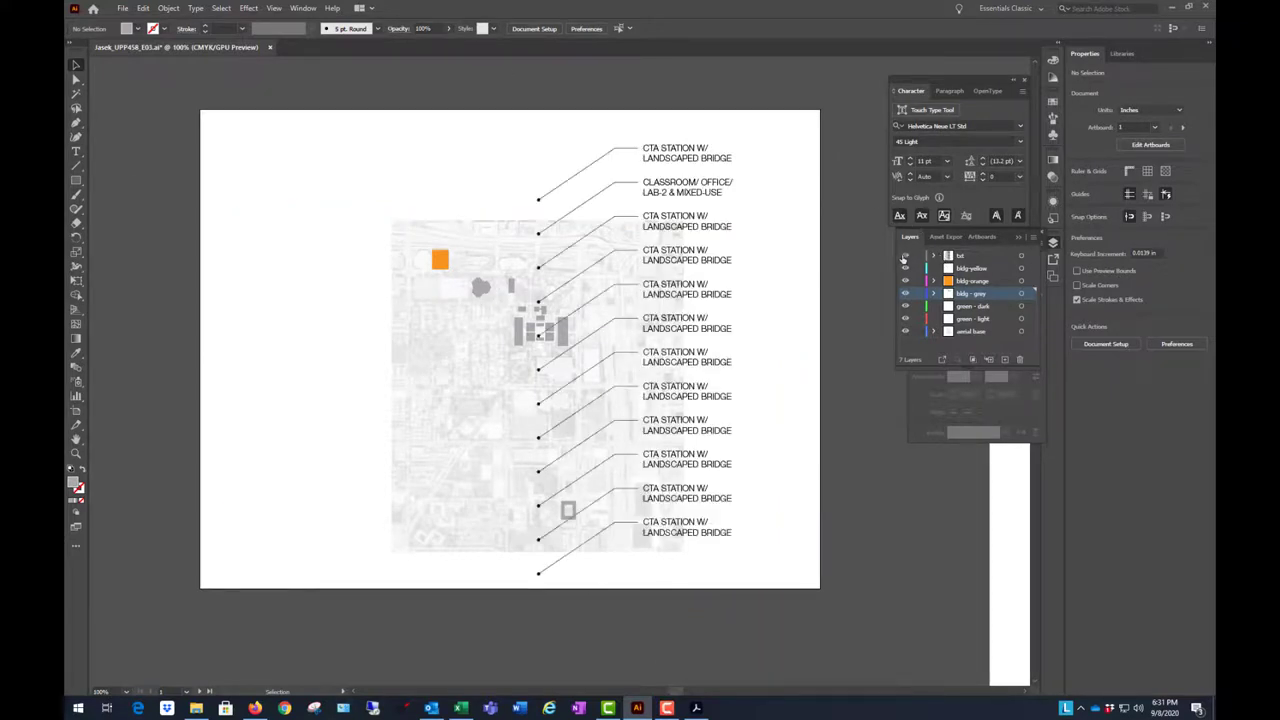
left_click(904, 257)
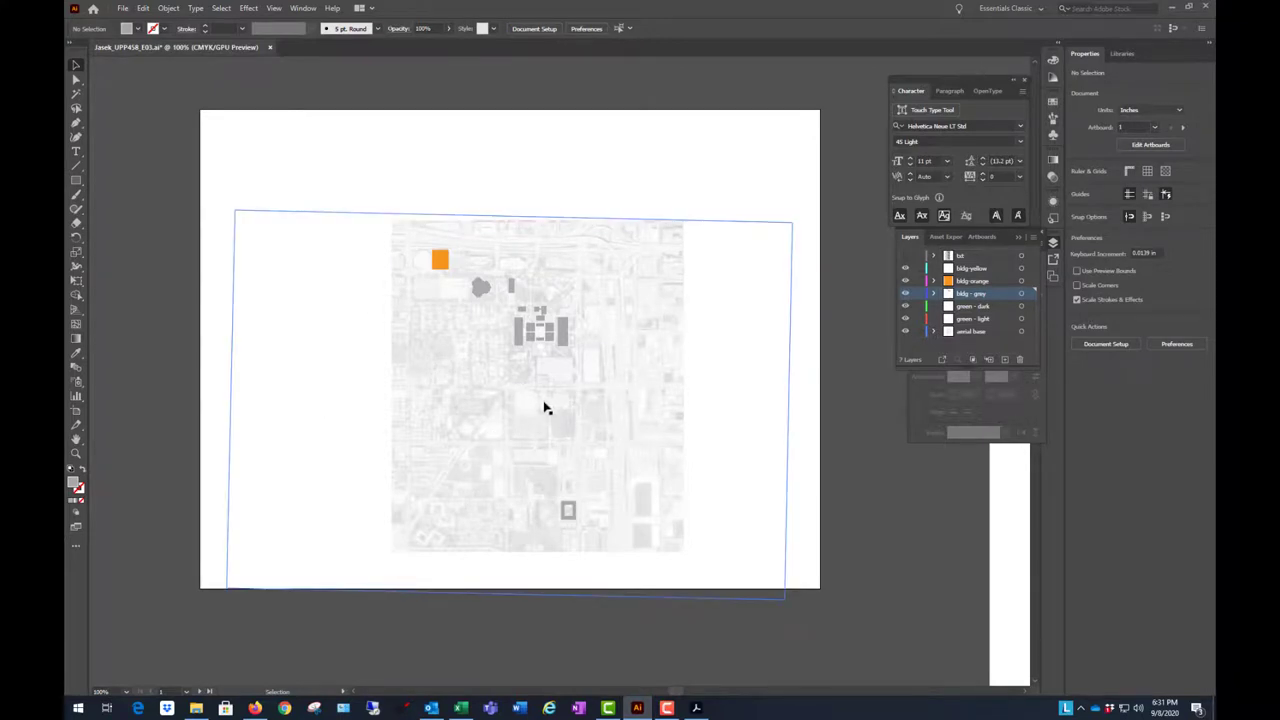
- Scale all map artwork up slightly, then view at 100% with callouts shown again
scroll(491, 412, "down", 1)
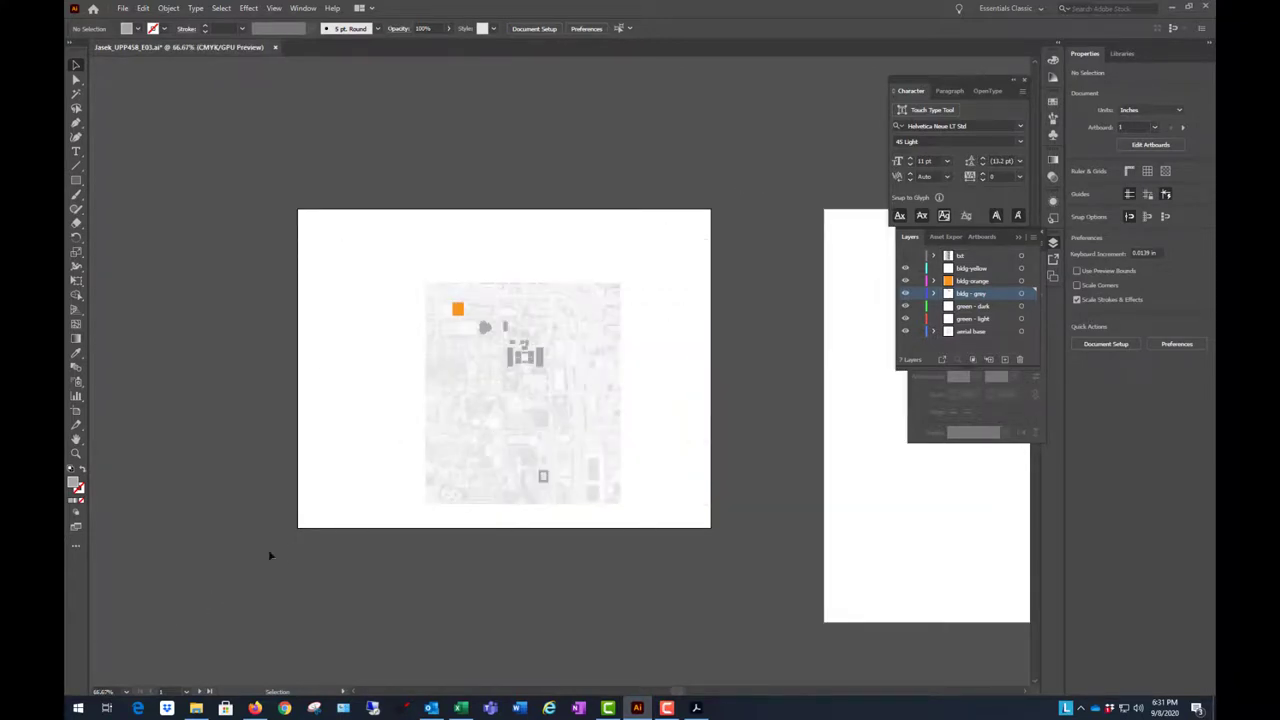
key("ctrl+a")
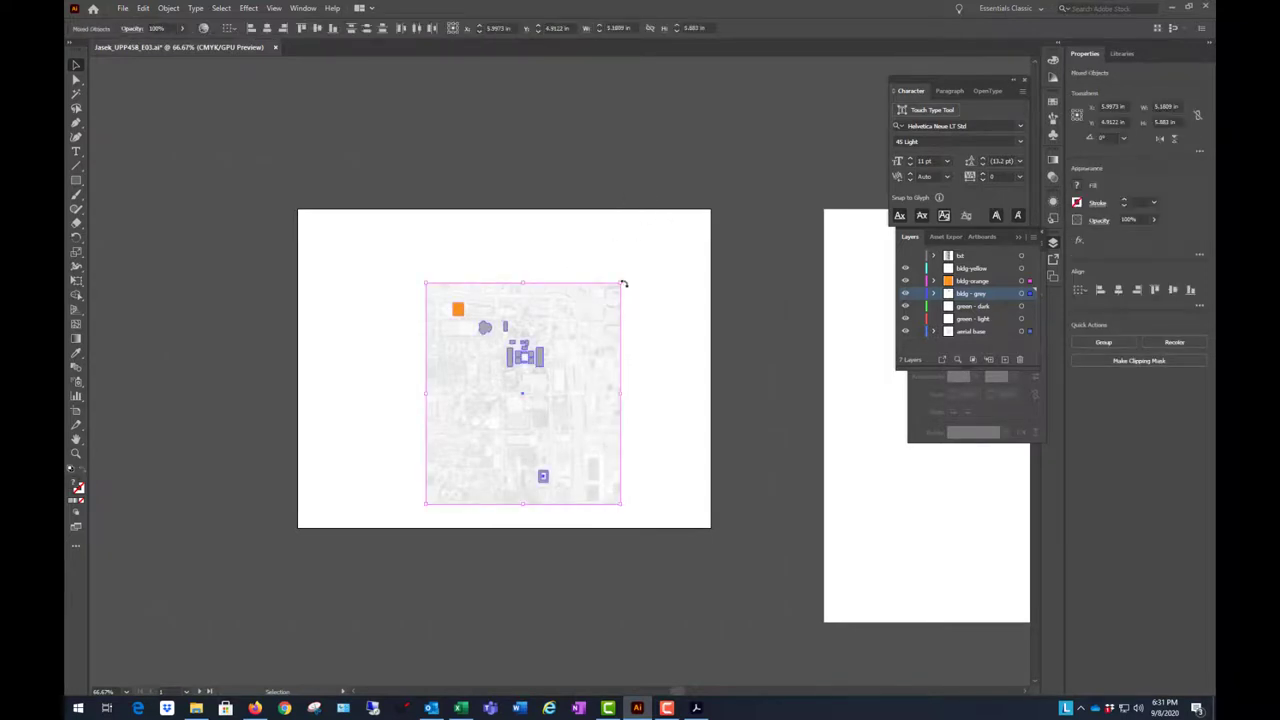
left_click_drag(622, 284, 638, 271)
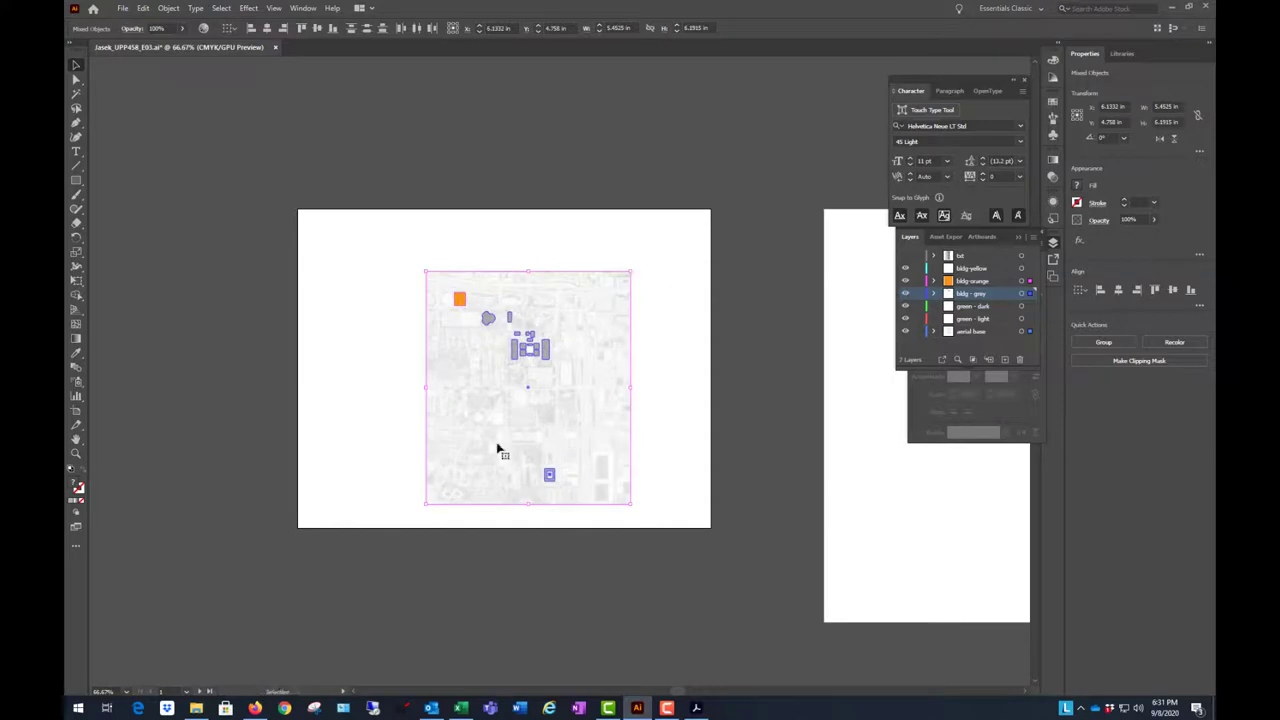
left_click(758, 366)
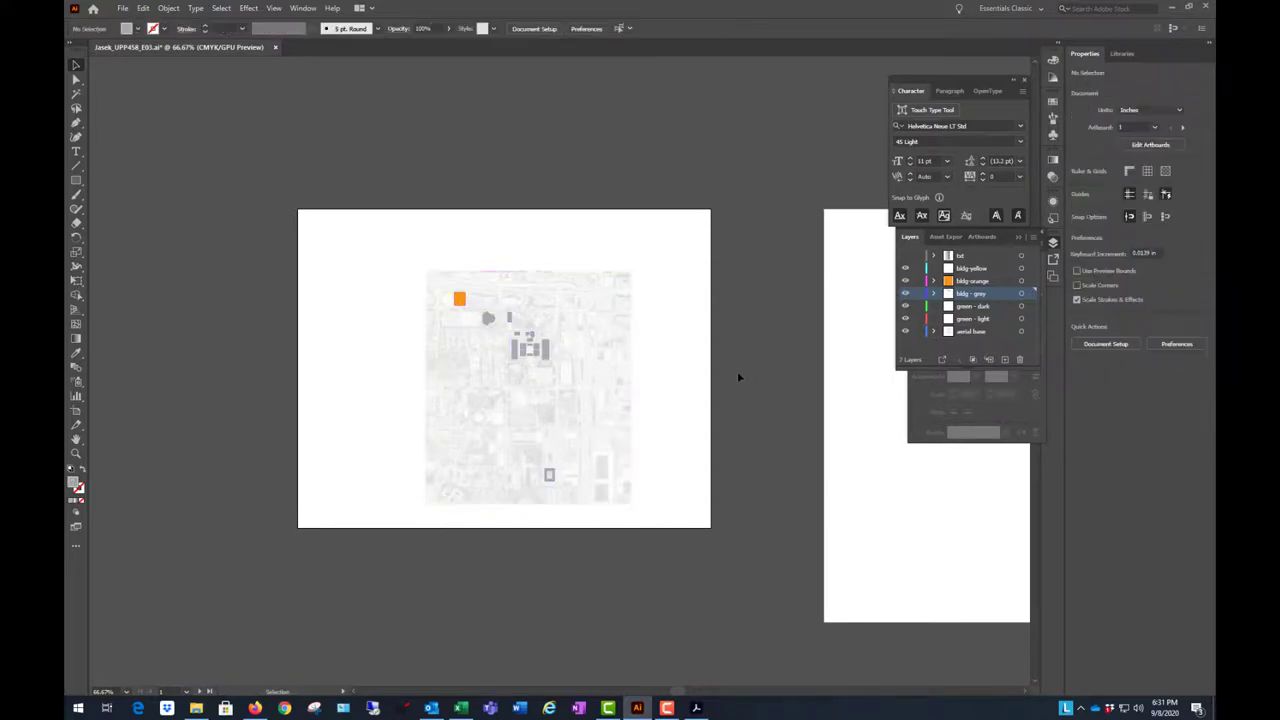
key("ctrl+1")
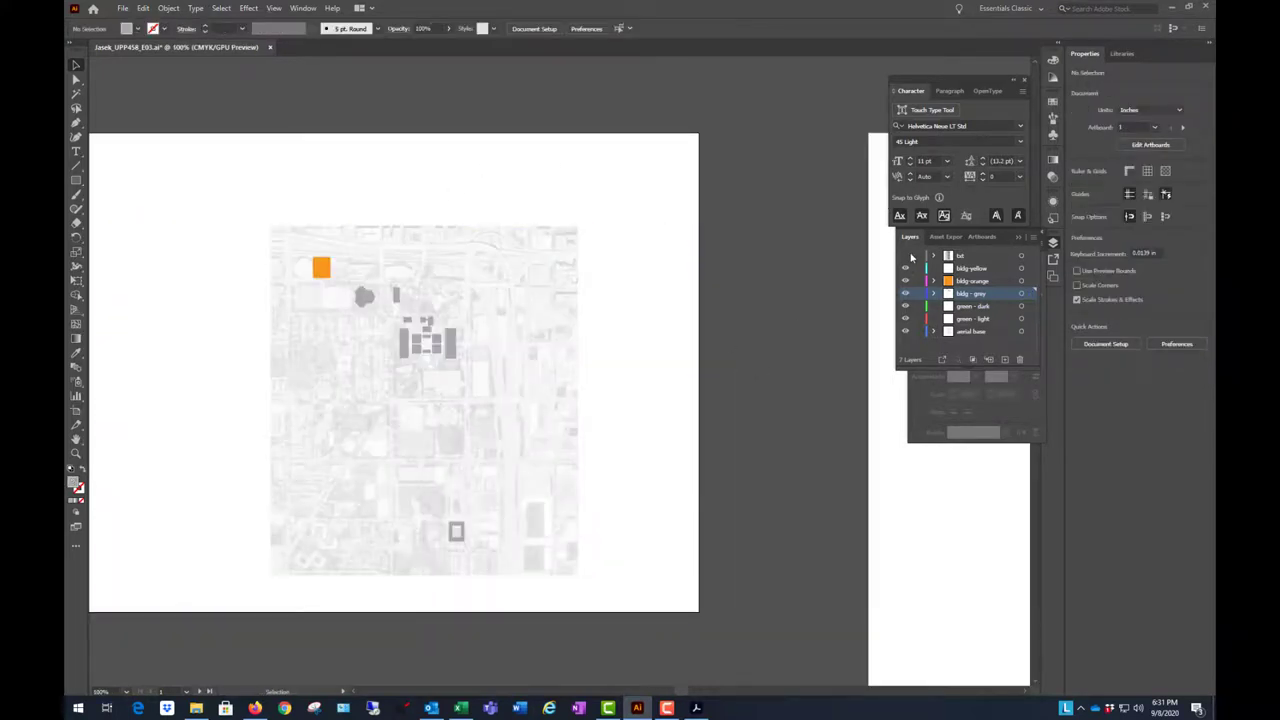
left_click(908, 256)
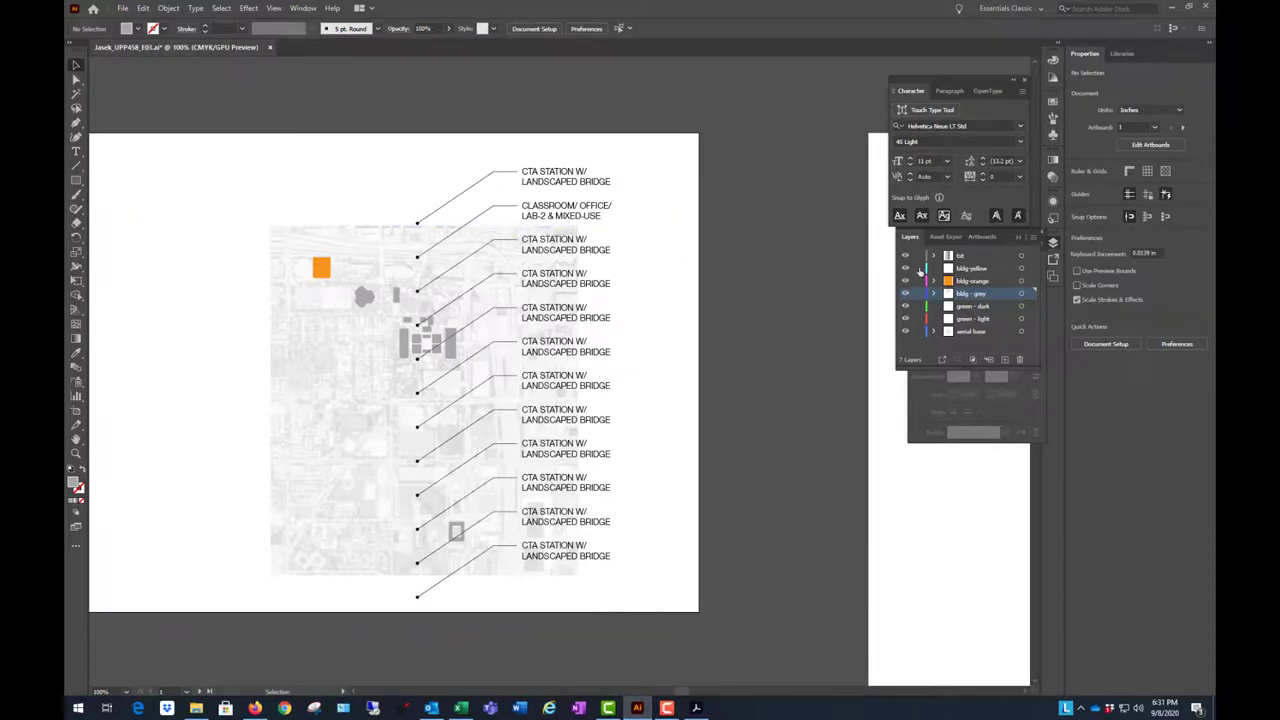
- Lock the map layers below the text and nudge all callouts two steps right
left_click_drag(919, 270, 919, 381)
left_click_drag(189, 634, 463, 403)
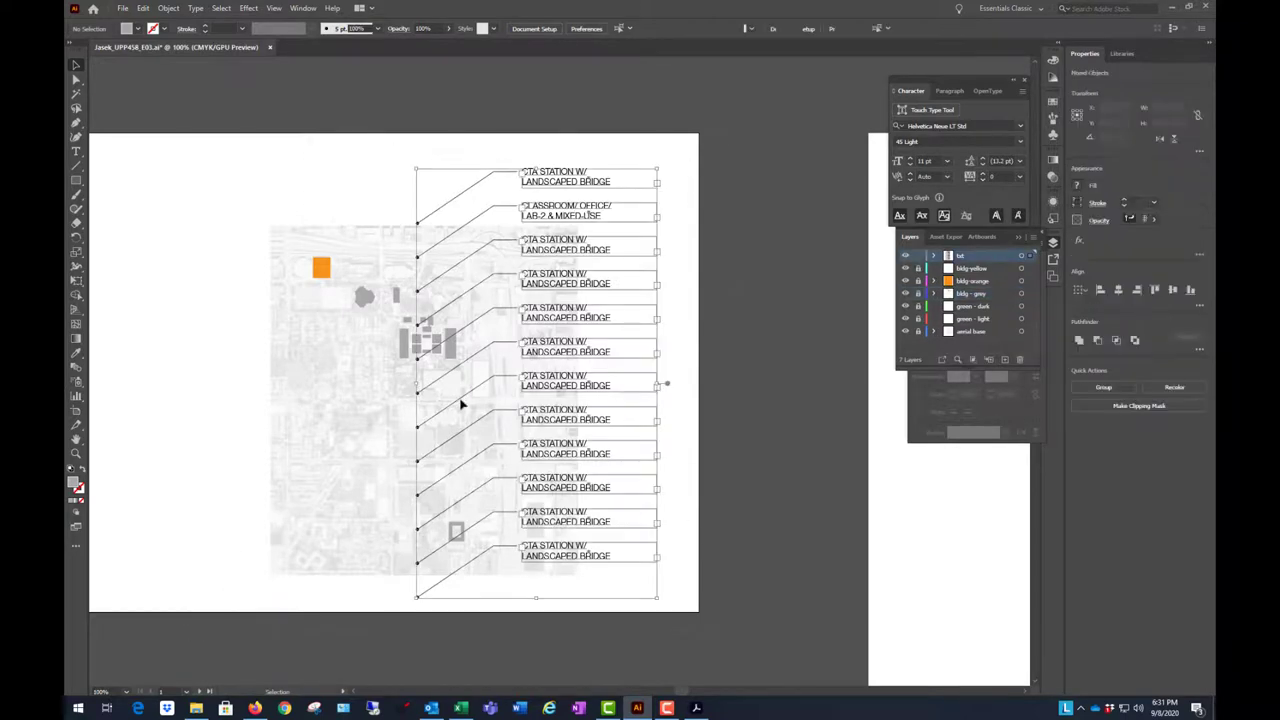
scroll(420, 182, "up", 3)
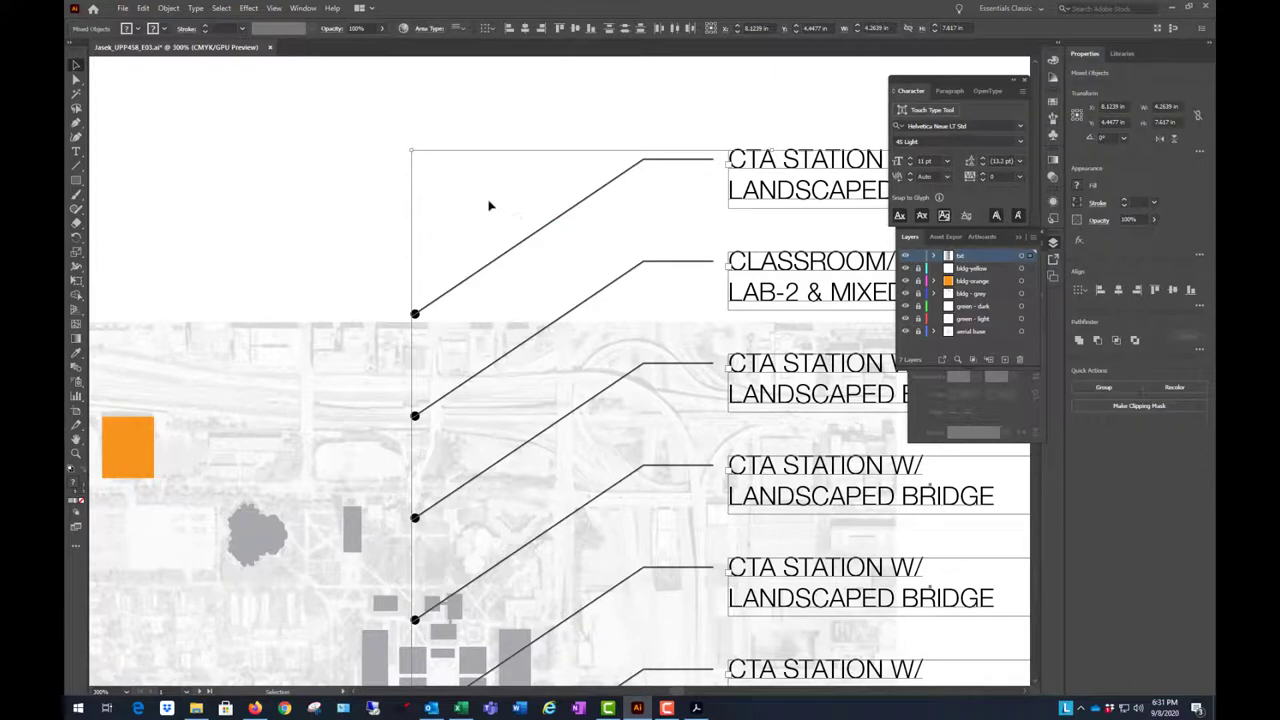
key("Right")
key("Right")
key("Right")
key("Right")
key("Right")
key("Right")
key("Right")
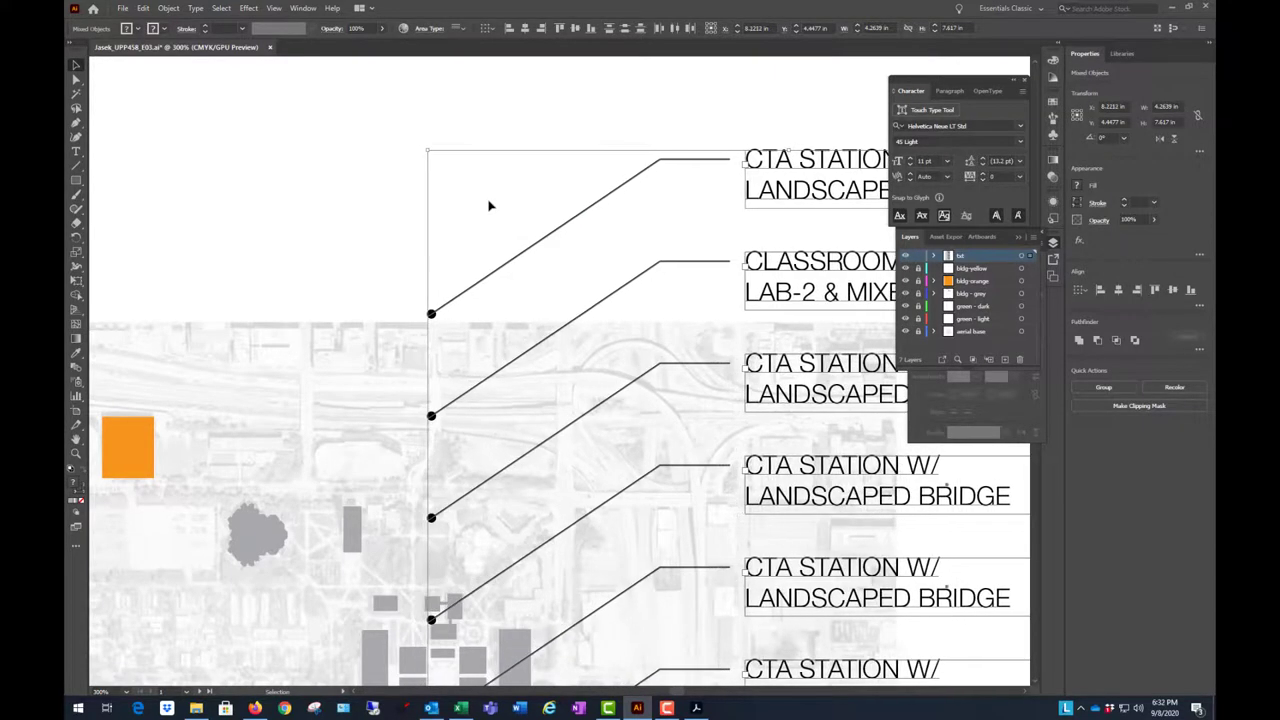
key("Right")
key("Right")
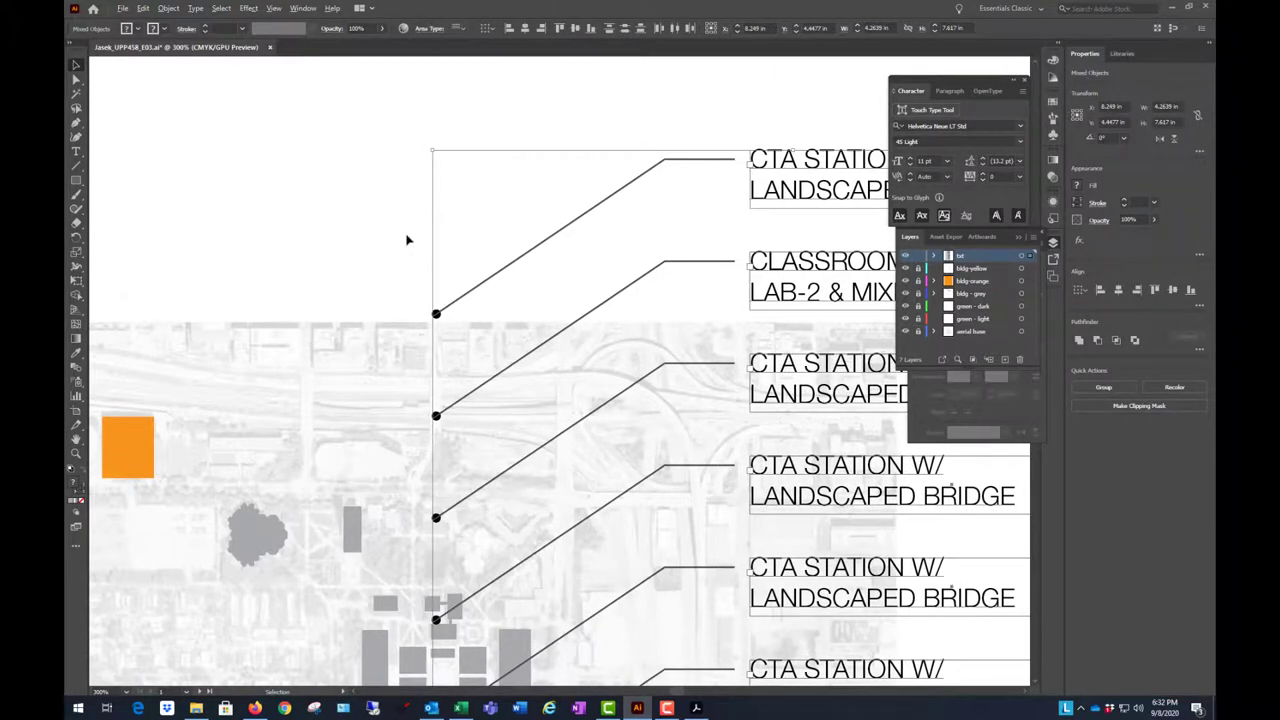
scroll(407, 240, "down", 1)
scroll(581, 216, "down", 1)
left_click(812, 449)
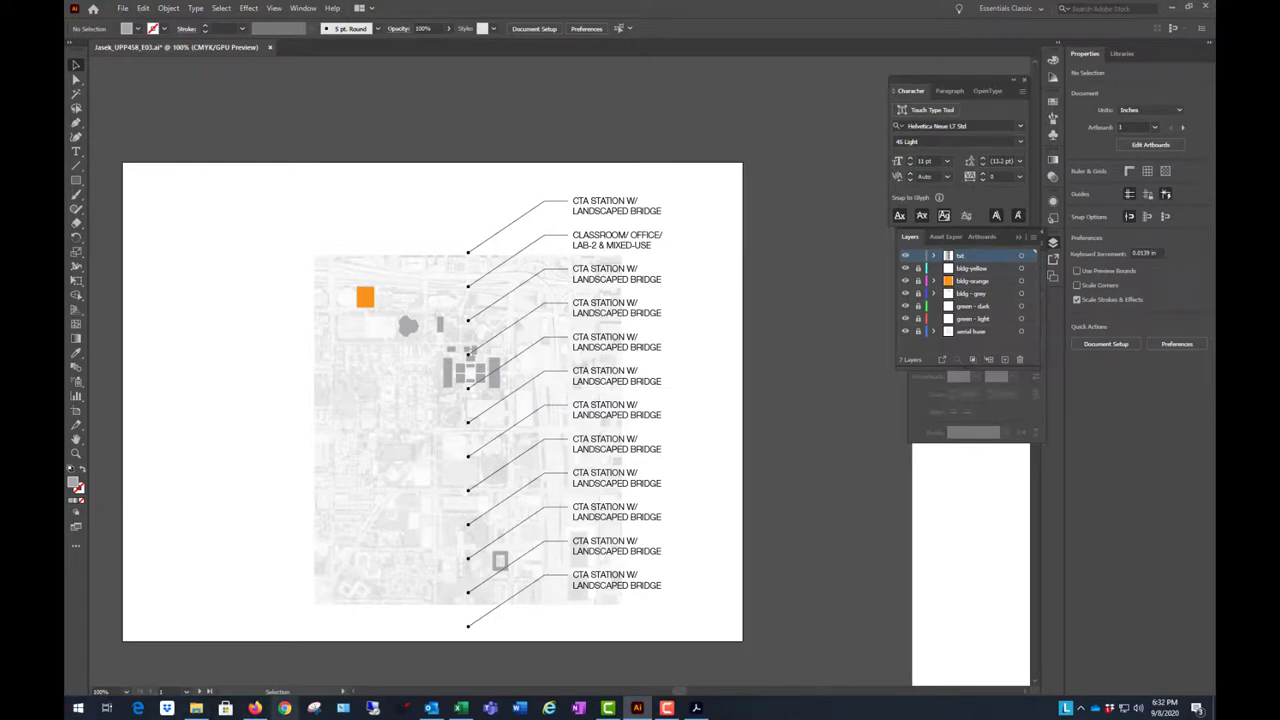
- Set the SITE PLAN title's leading and font size to 36 pt
left_click(632, 218)
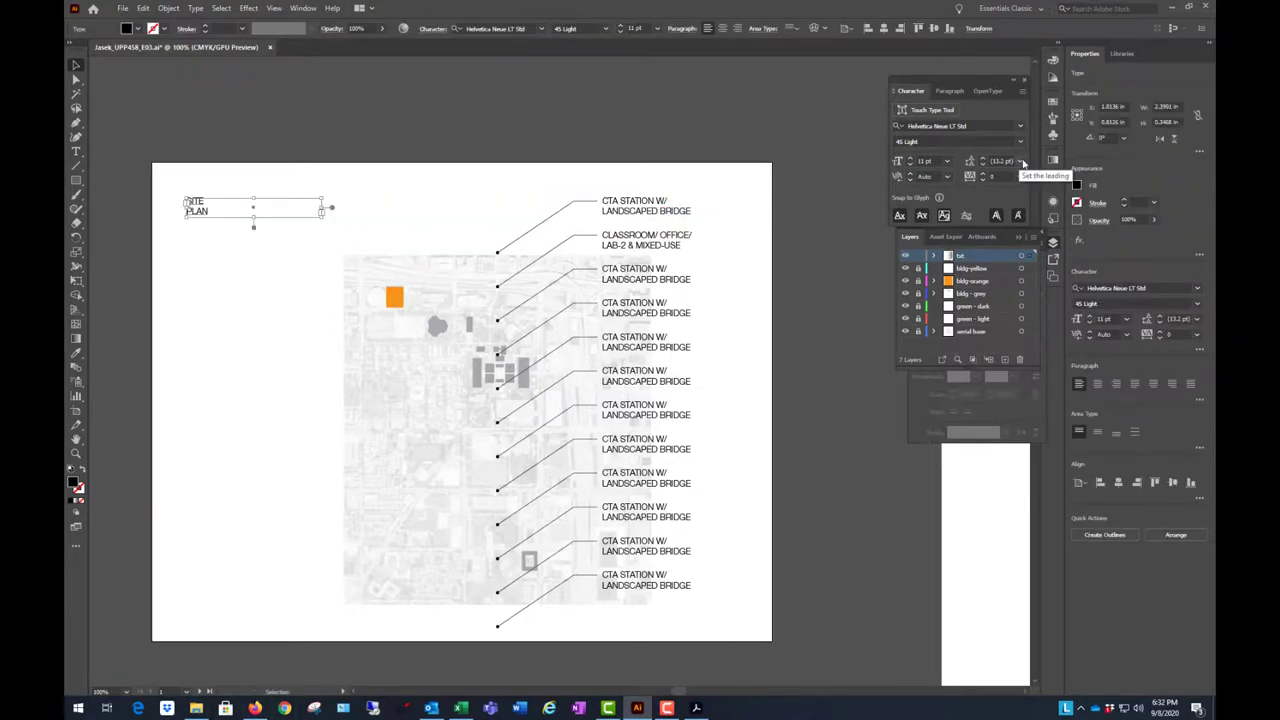
left_click(1022, 163)
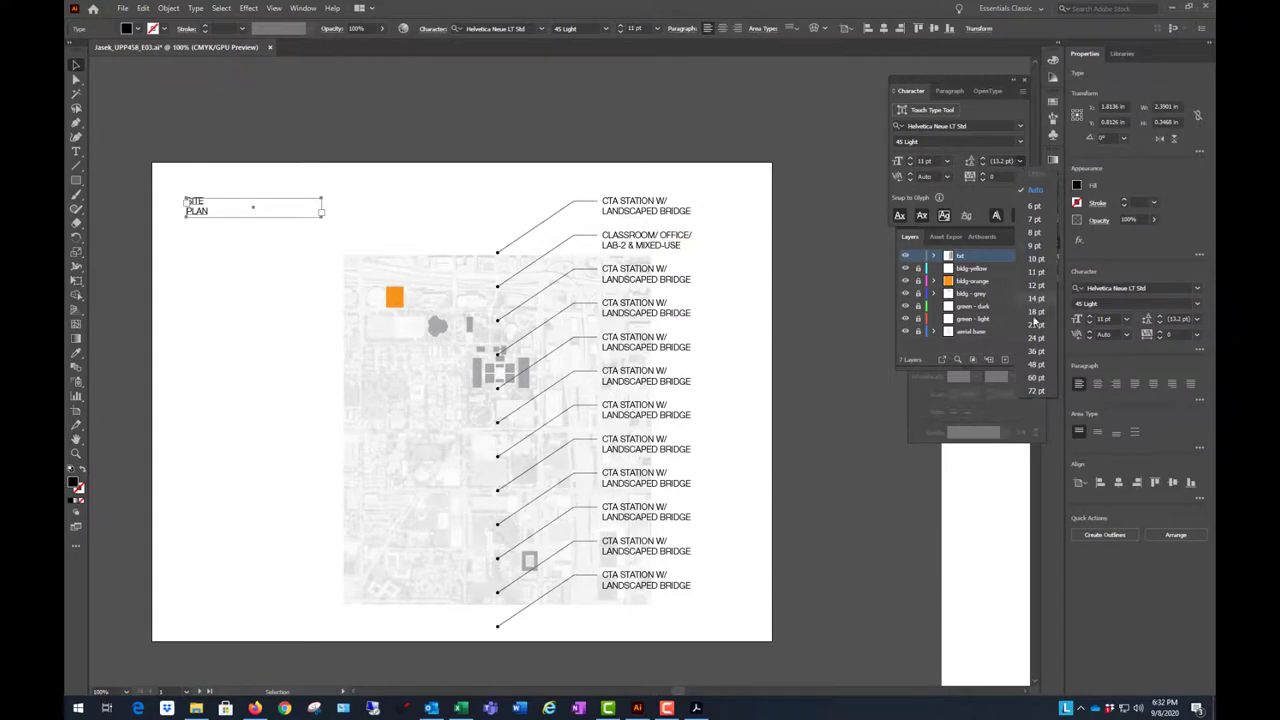
left_click(1040, 381)
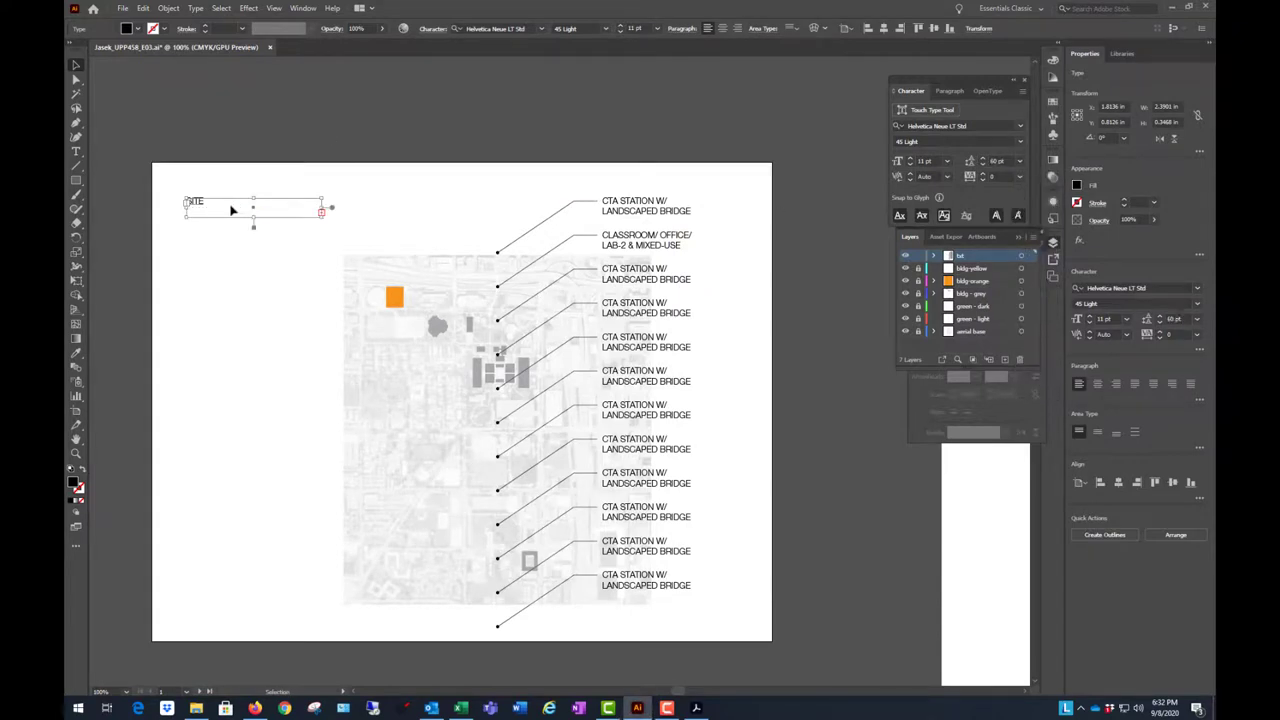
left_click(1020, 161)
left_click(1040, 191)
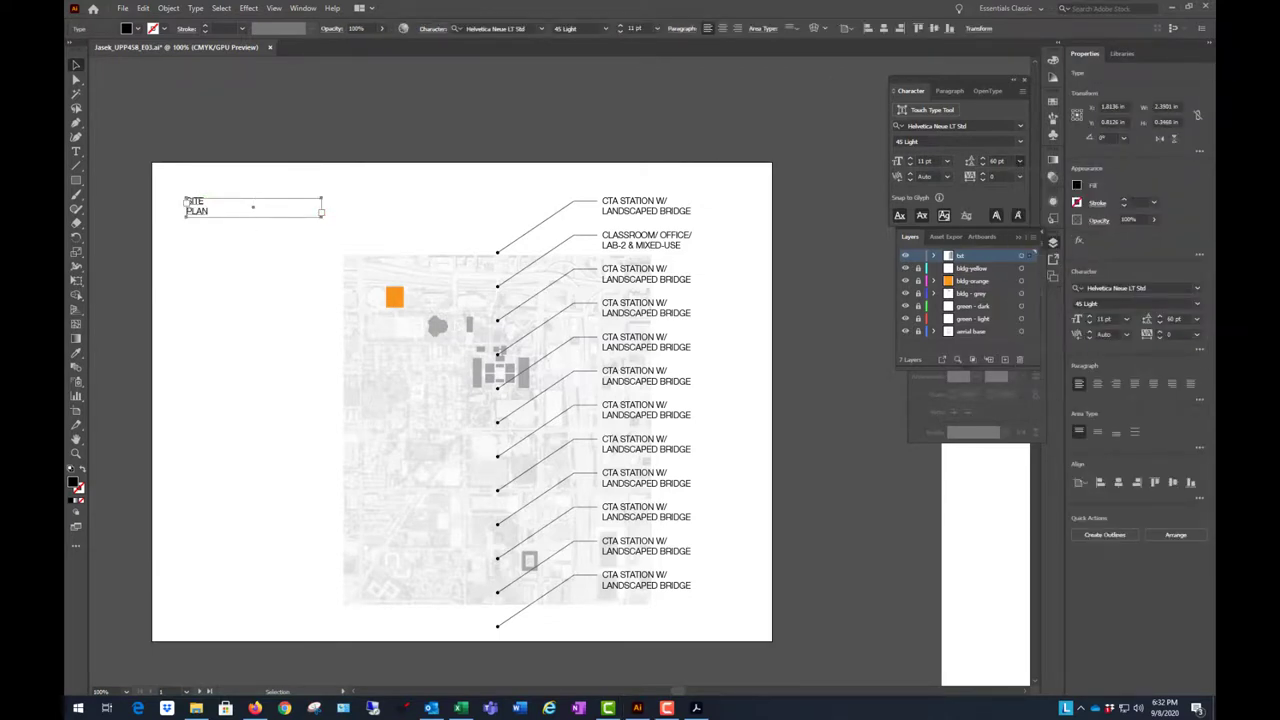
left_click(947, 161)
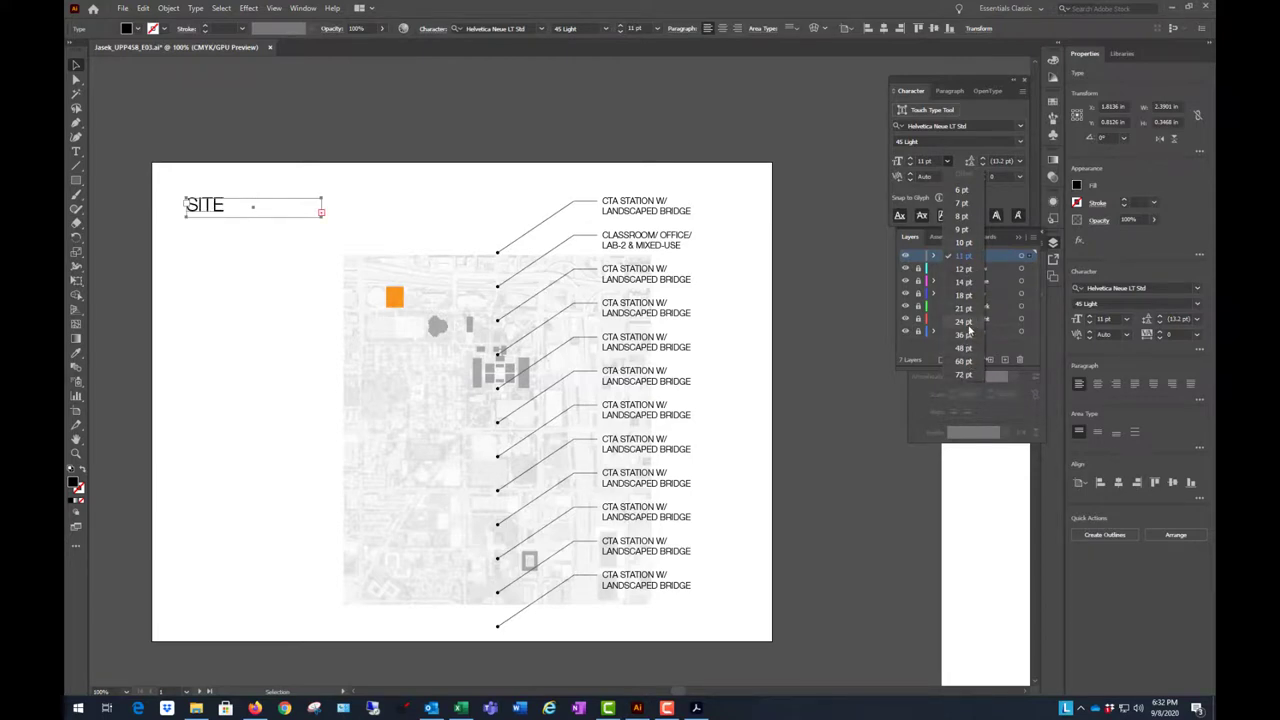
left_click(962, 334)
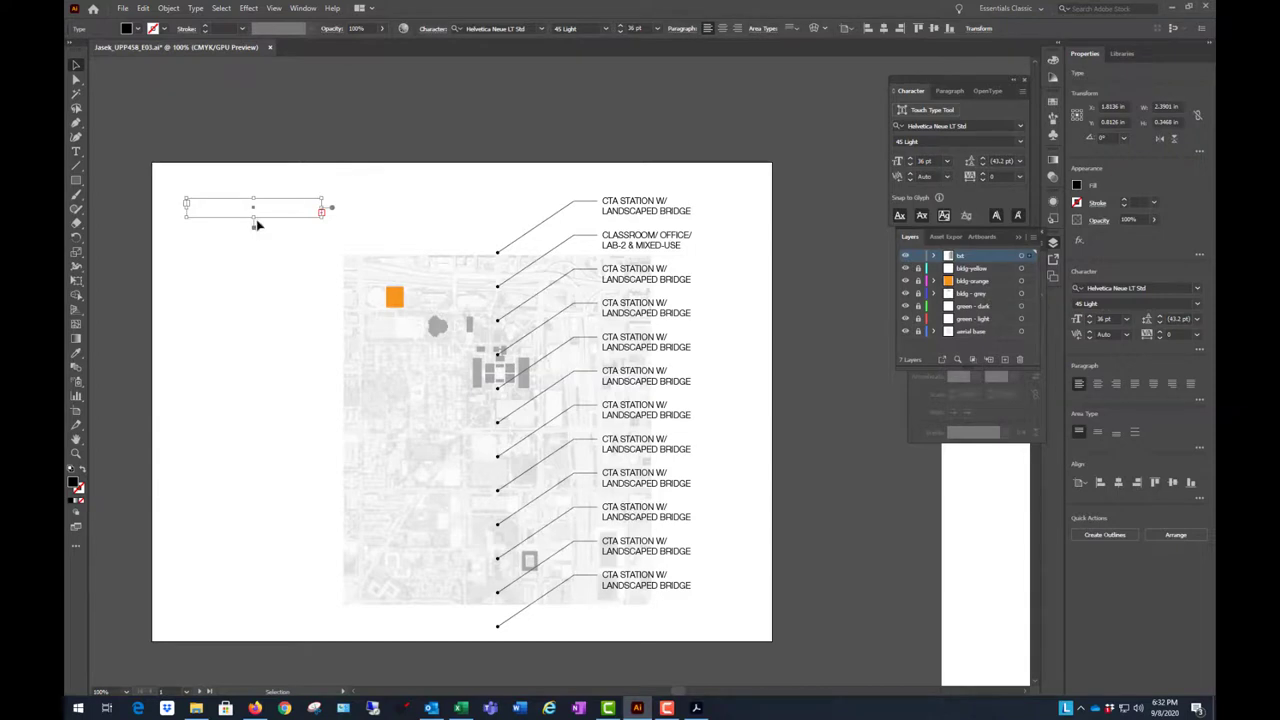
- Resize the title frame so both lines, SITE and PLAN, fit at top left
left_click_drag(253, 216, 255, 256)
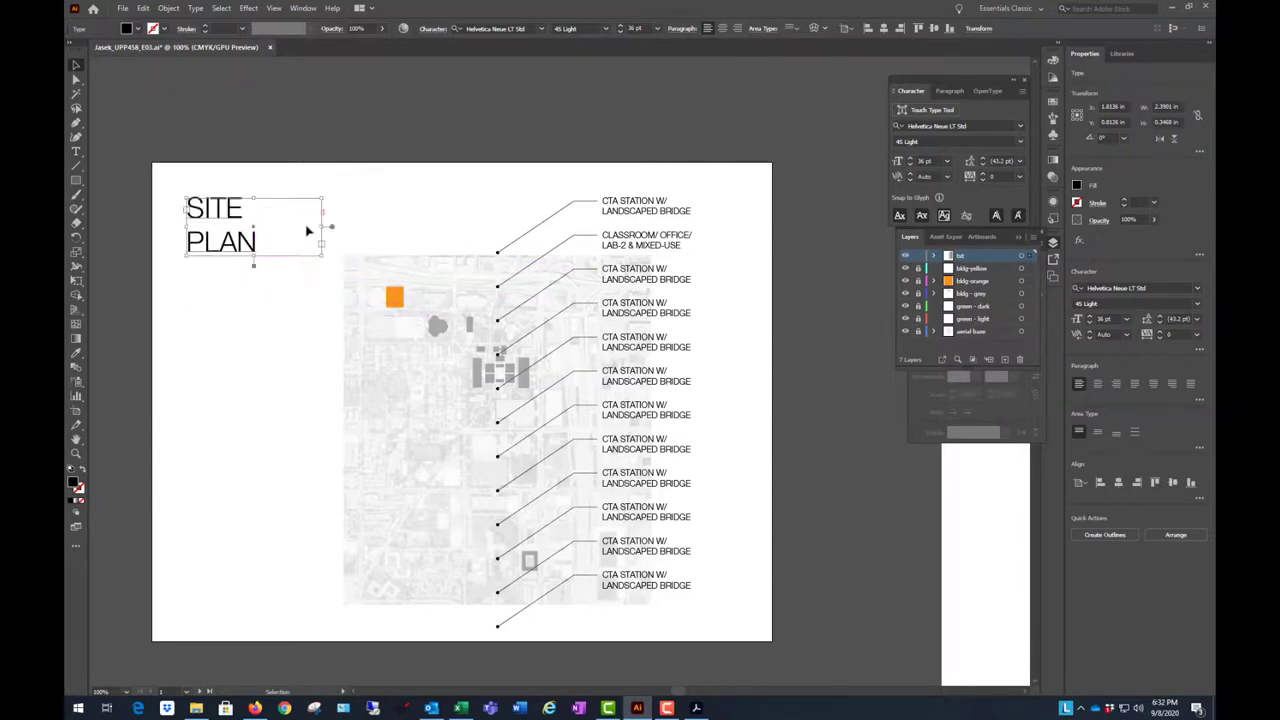
left_click_drag(321, 228, 382, 228)
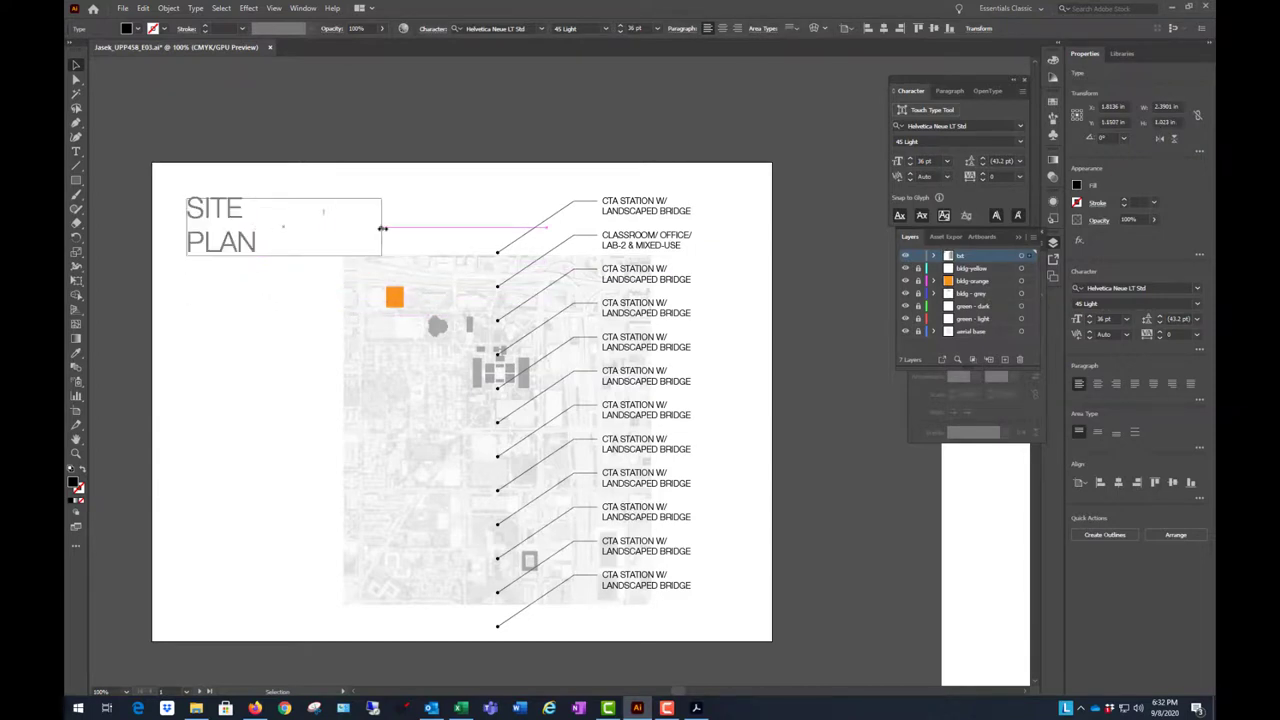
left_click(286, 257)
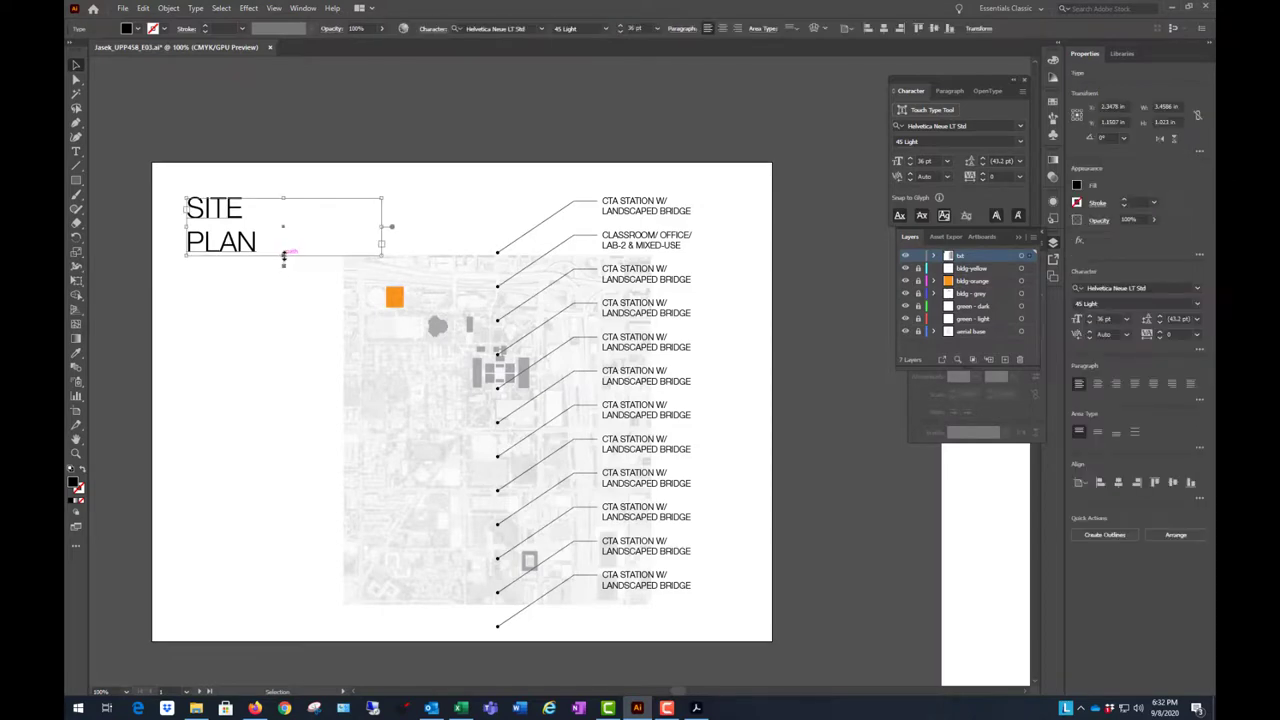
left_click(381, 252)
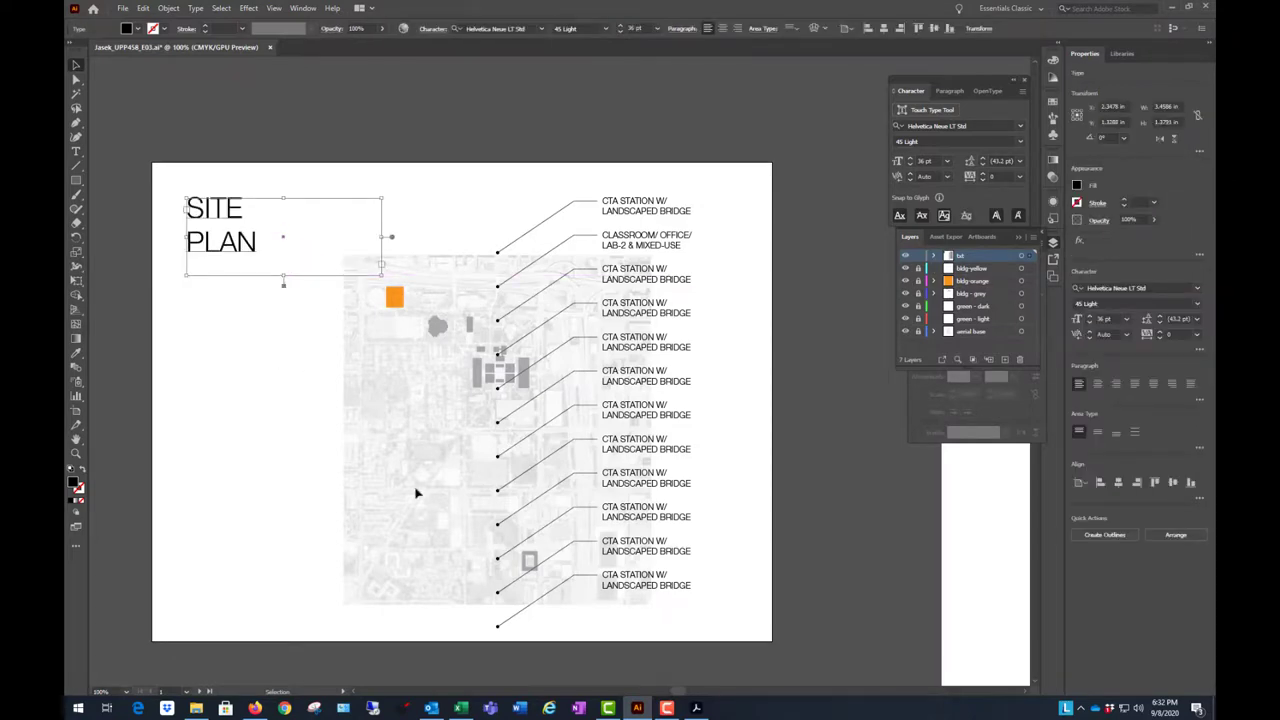
- Check the reference site plan, then enlarge the title to 52 pt in a taller frame
left_click(697, 708)
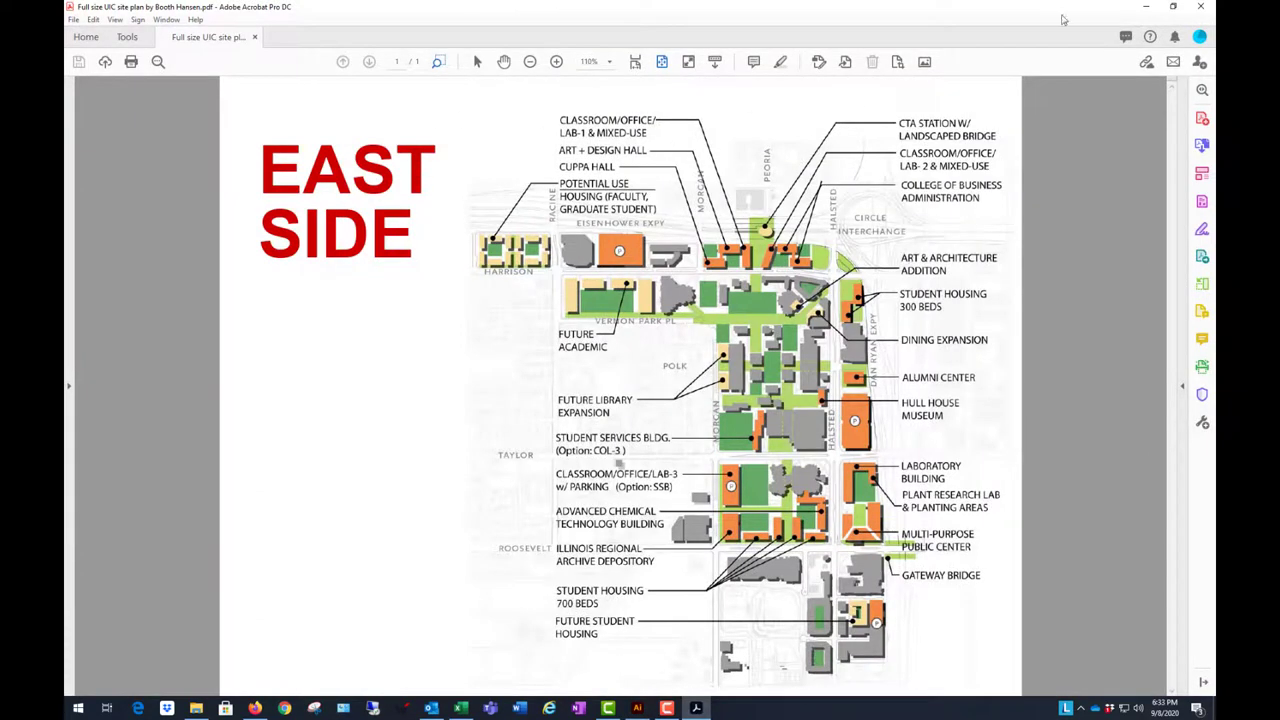
left_click(1145, 7)
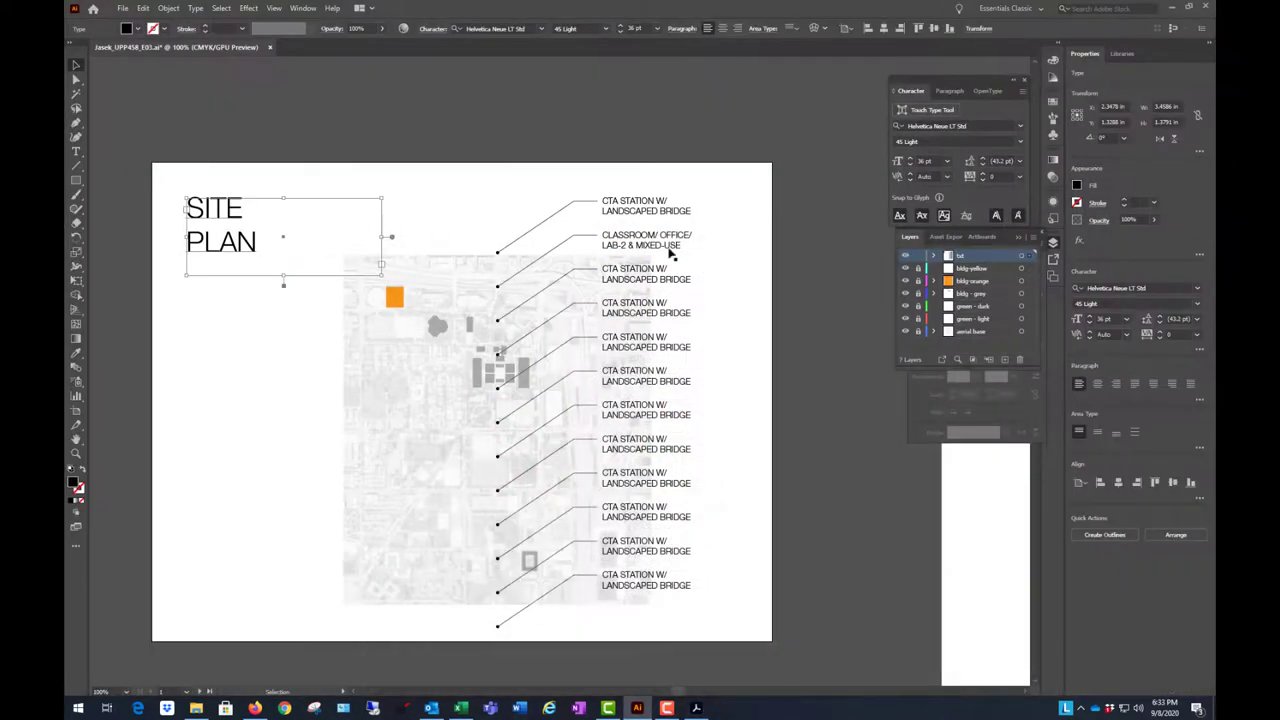
left_click(947, 161)
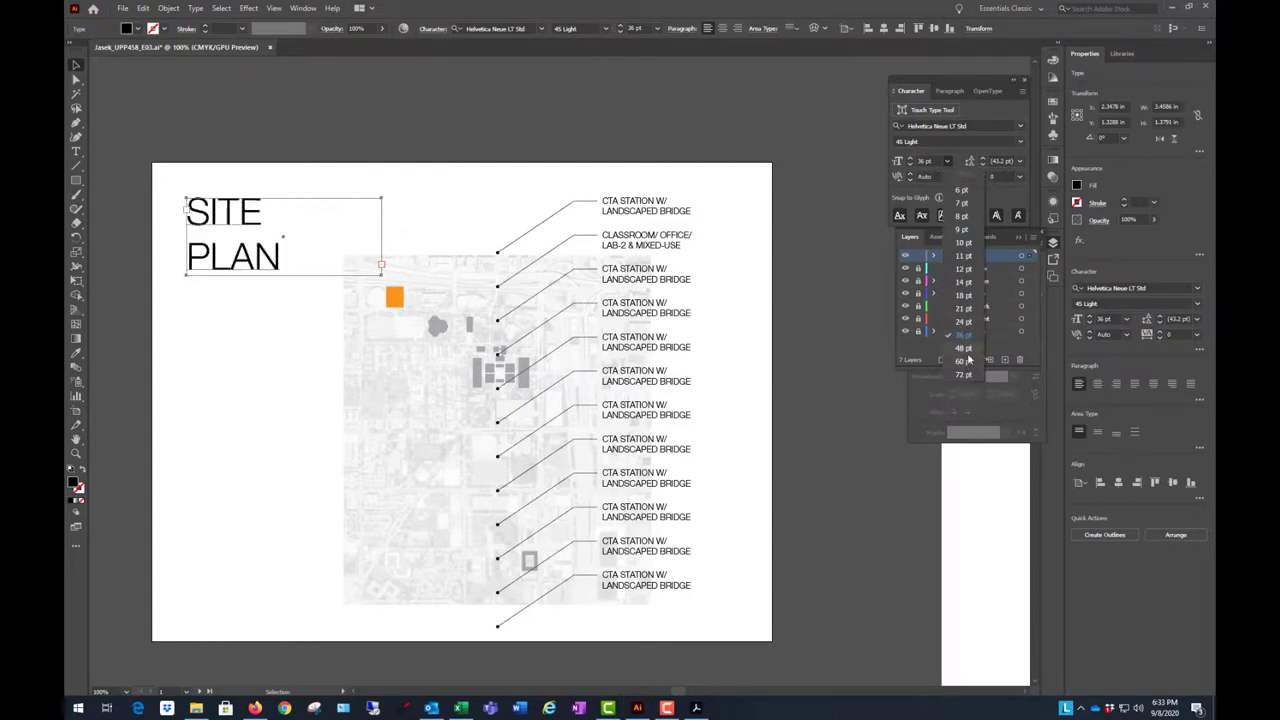
left_click(966, 349)
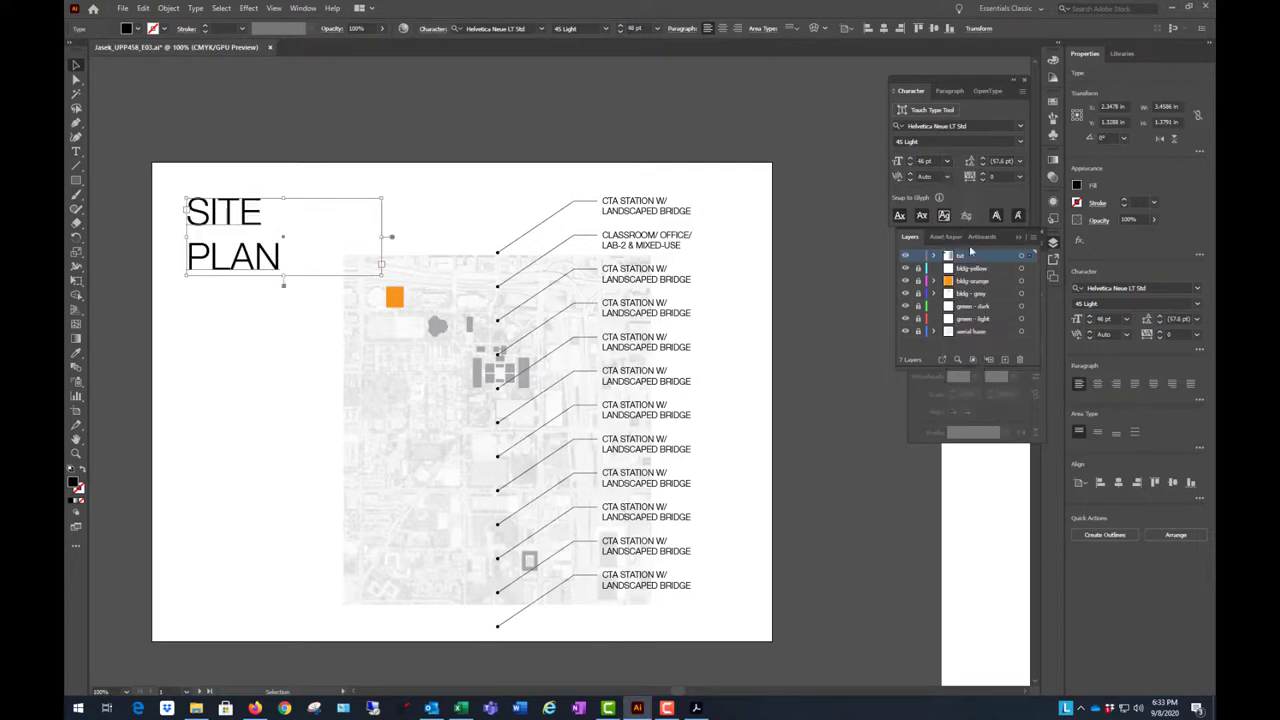
left_click(910, 159)
left_click(910, 159)
left_click(909, 160)
left_click(909, 160)
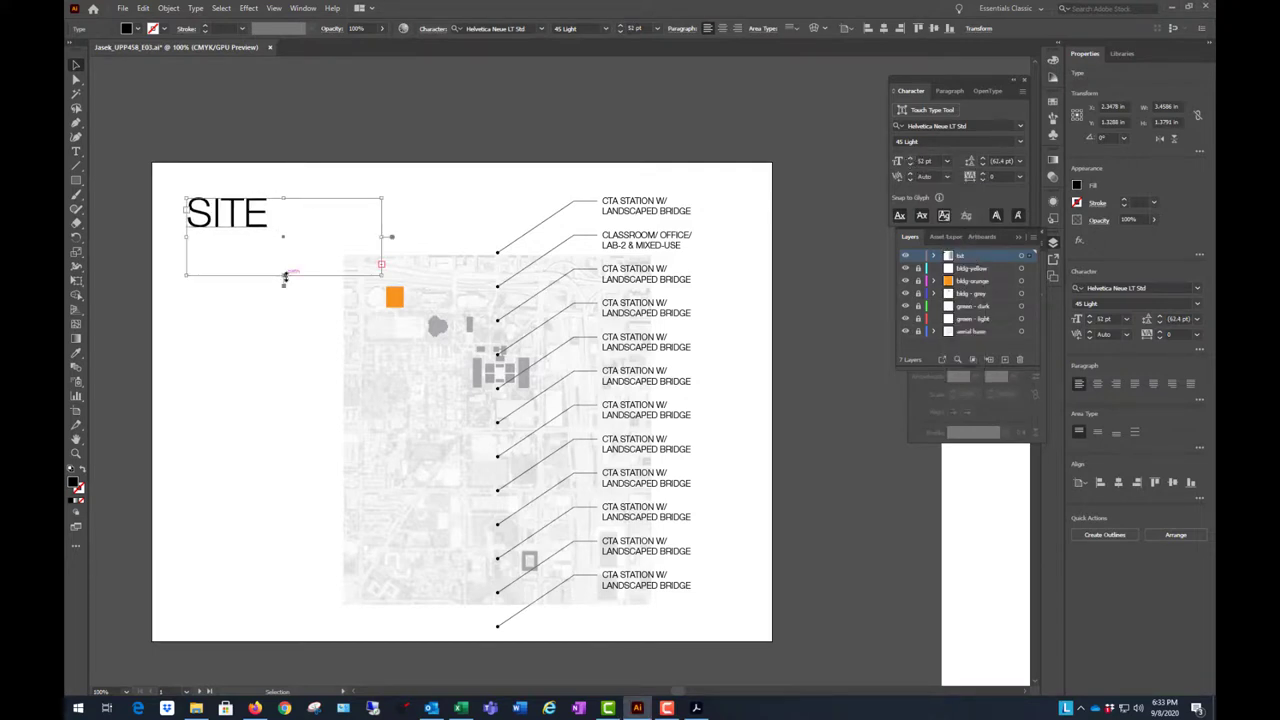
left_click_drag(284, 277, 284, 290)
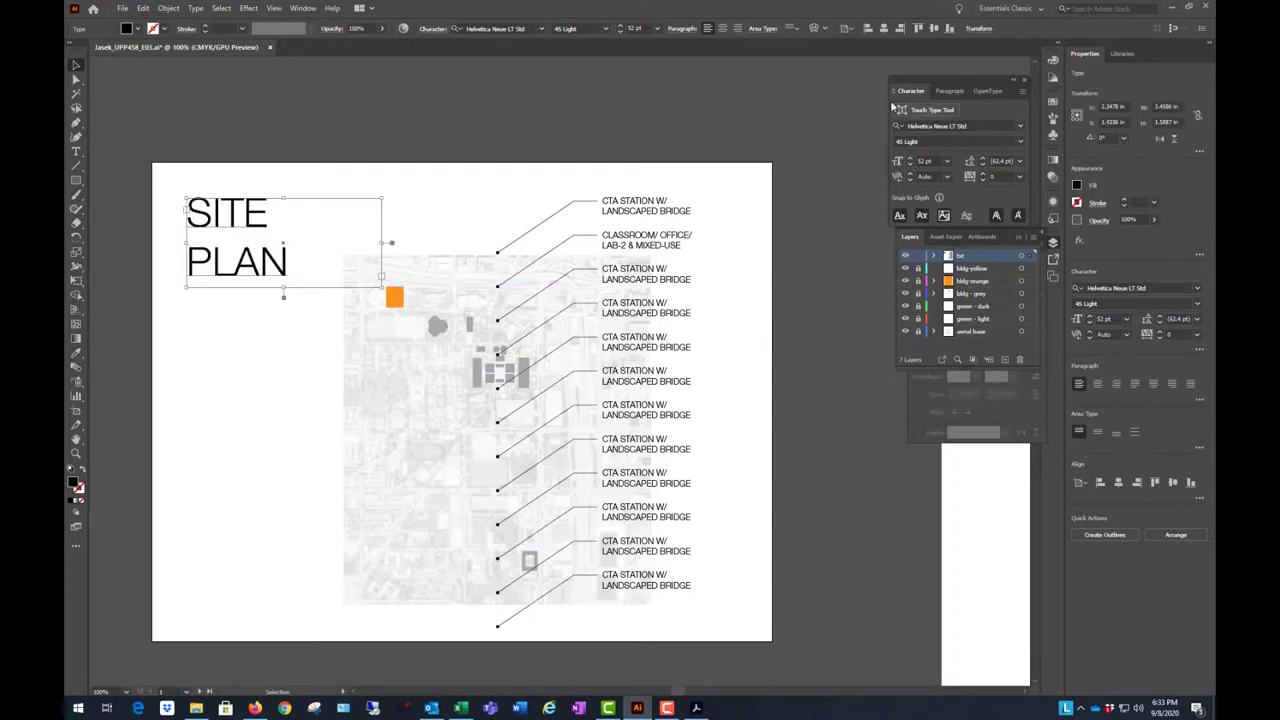
- Make the SITE PLAN title red in the 85 Heavy weight and review it deselected
left_click(137, 29)
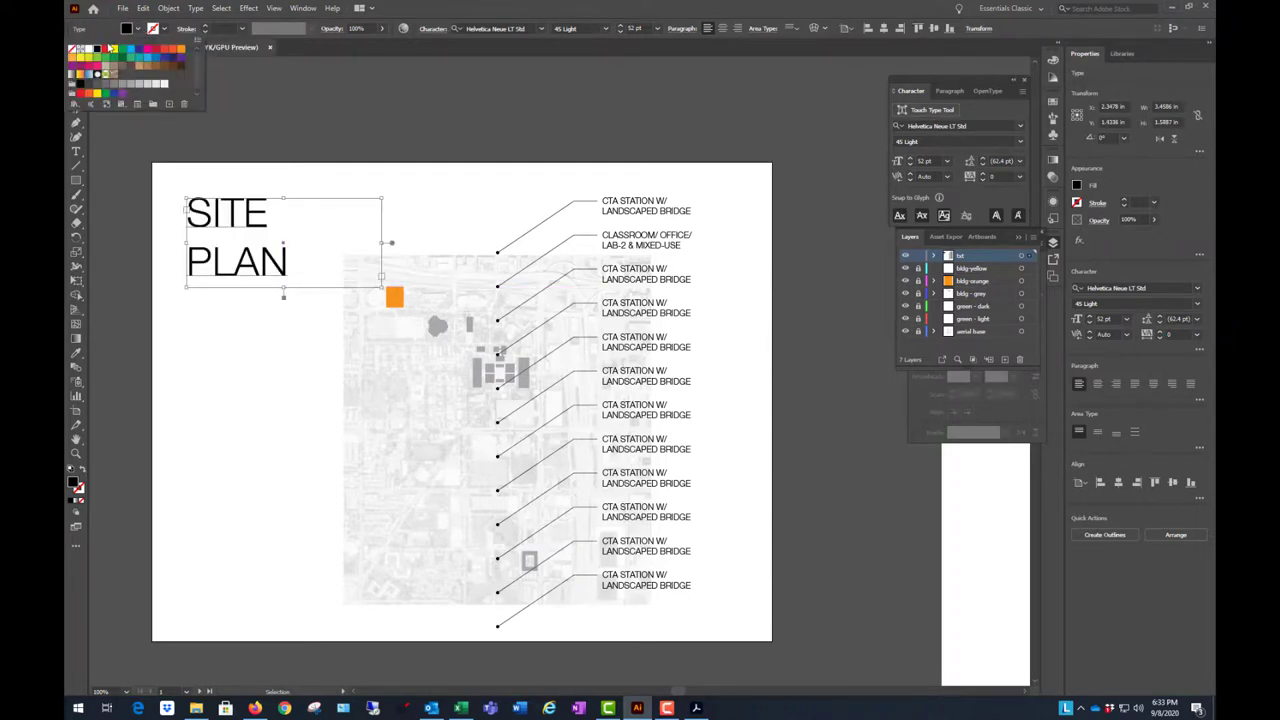
left_click(120, 58)
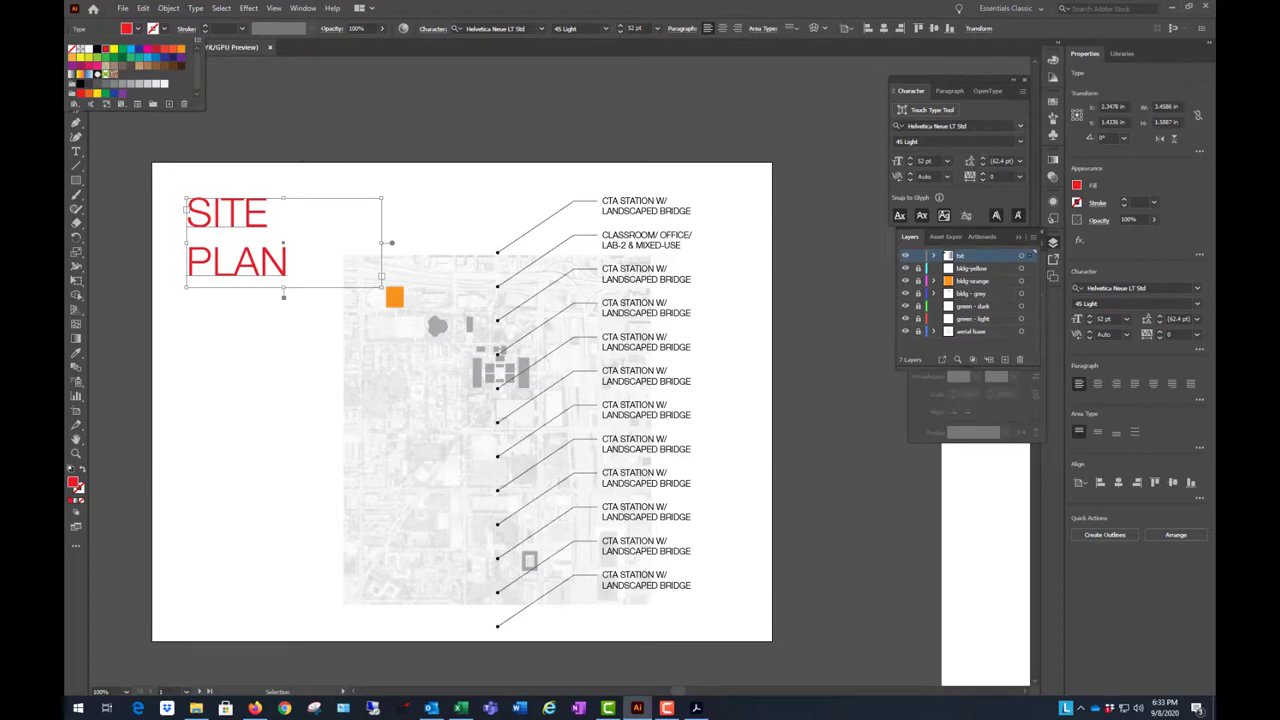
left_click(1021, 146)
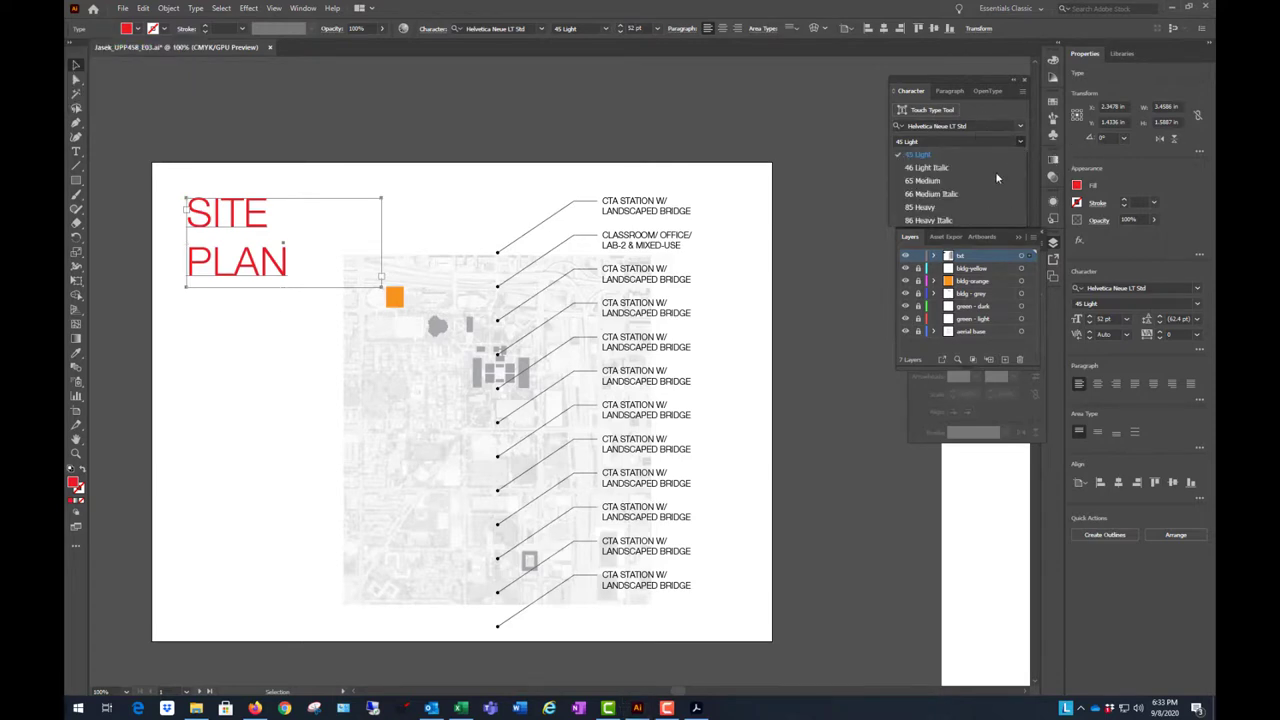
left_click(930, 207)
left_click(711, 127)
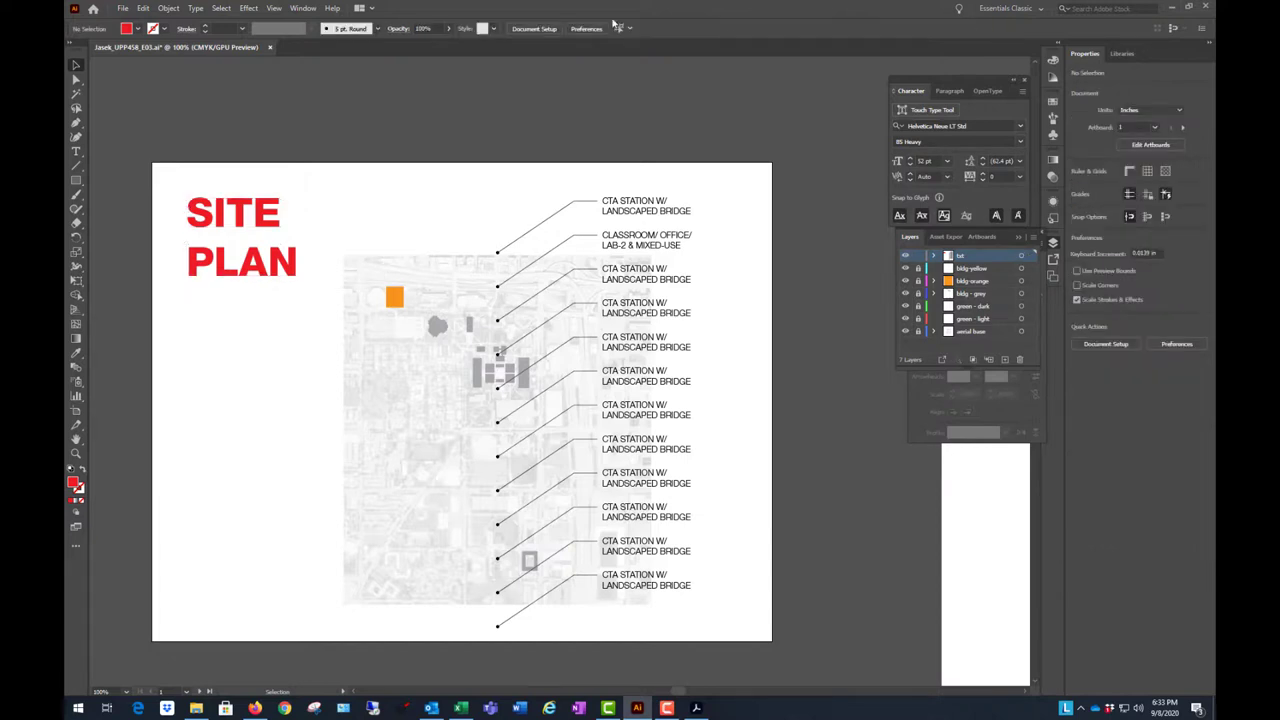
scroll(652, 334, "down", 2)
scroll(674, 331, "up", 4)
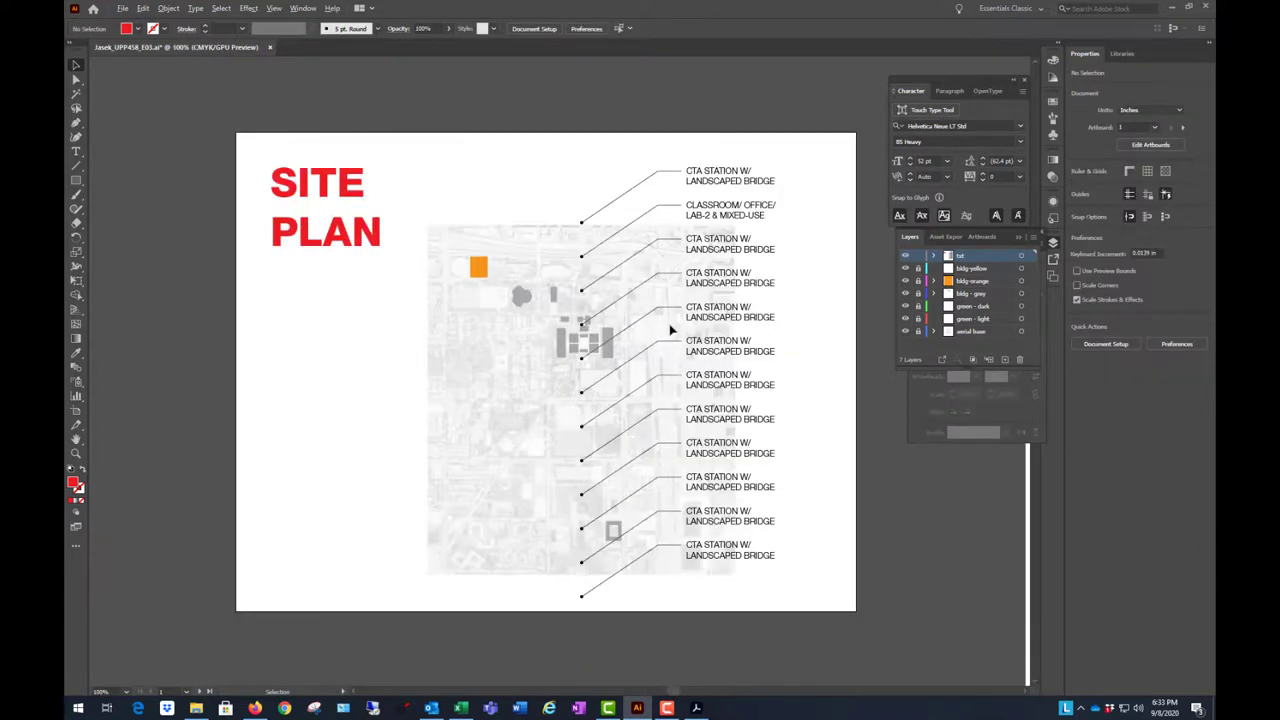
scroll(674, 331, "down", 2)
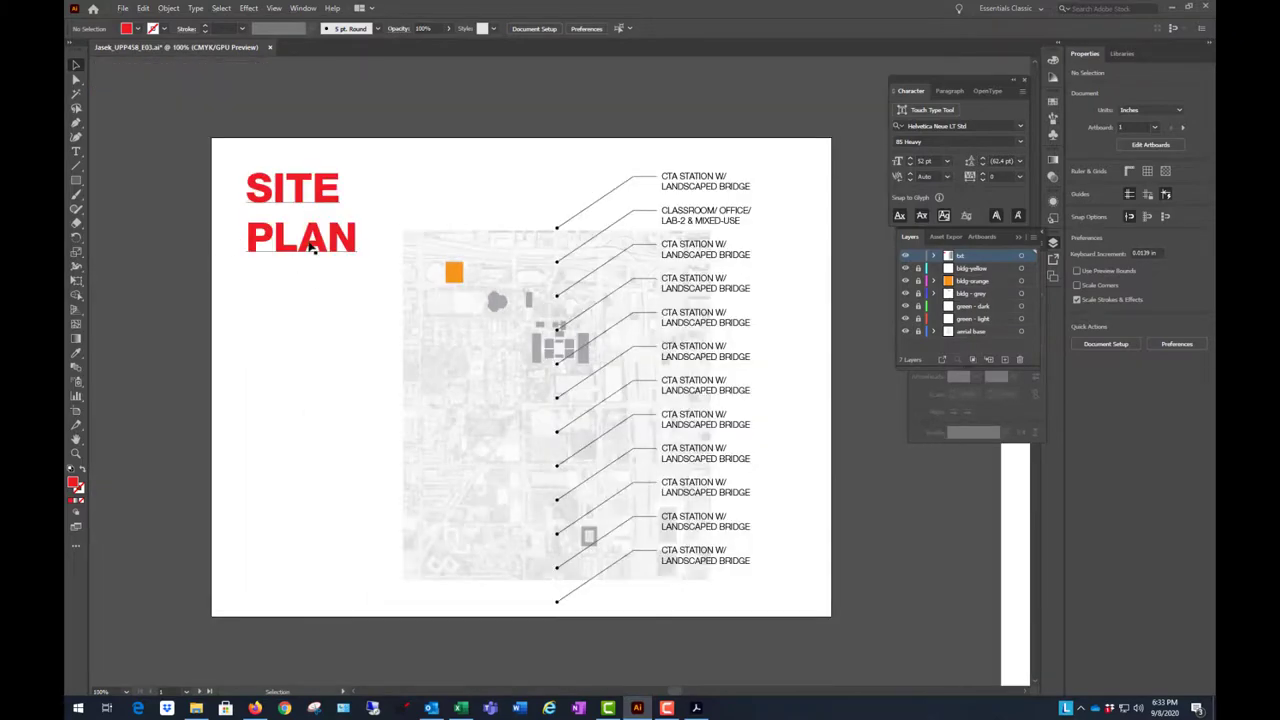
- Restore down the reference PDF window so the artwork shows behind it
left_click(697, 706)
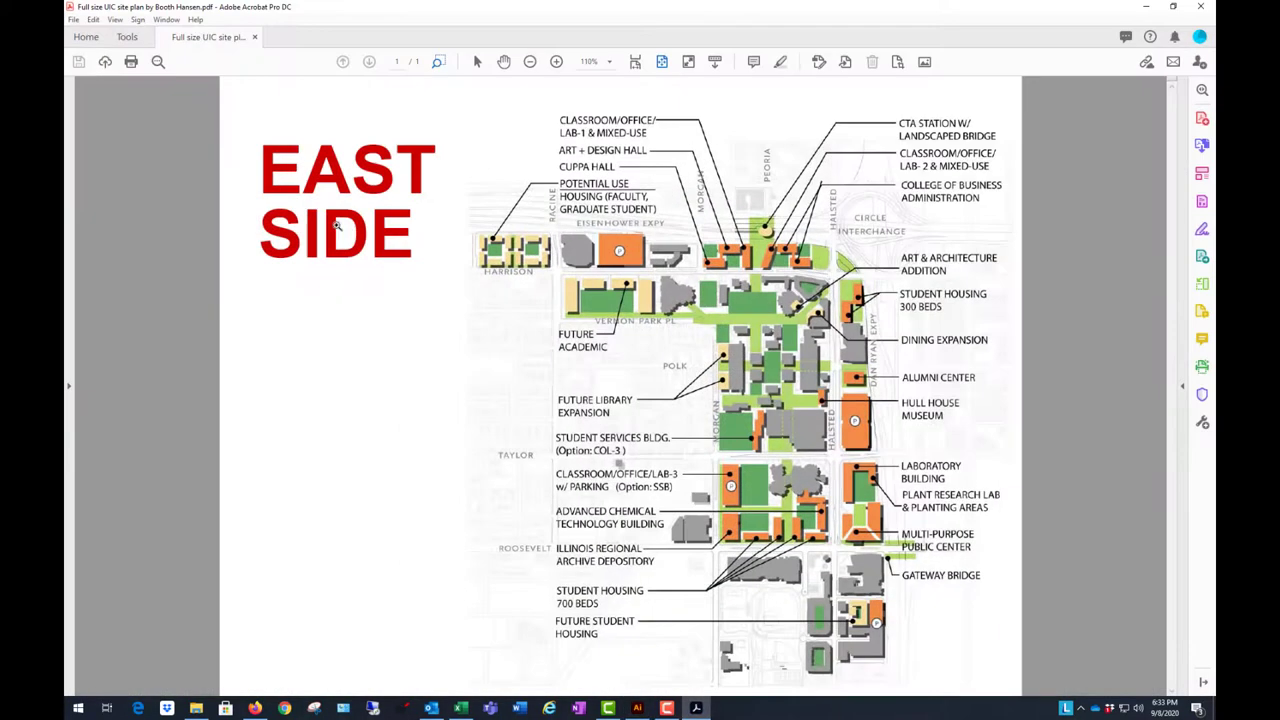
double_click(853, 15)
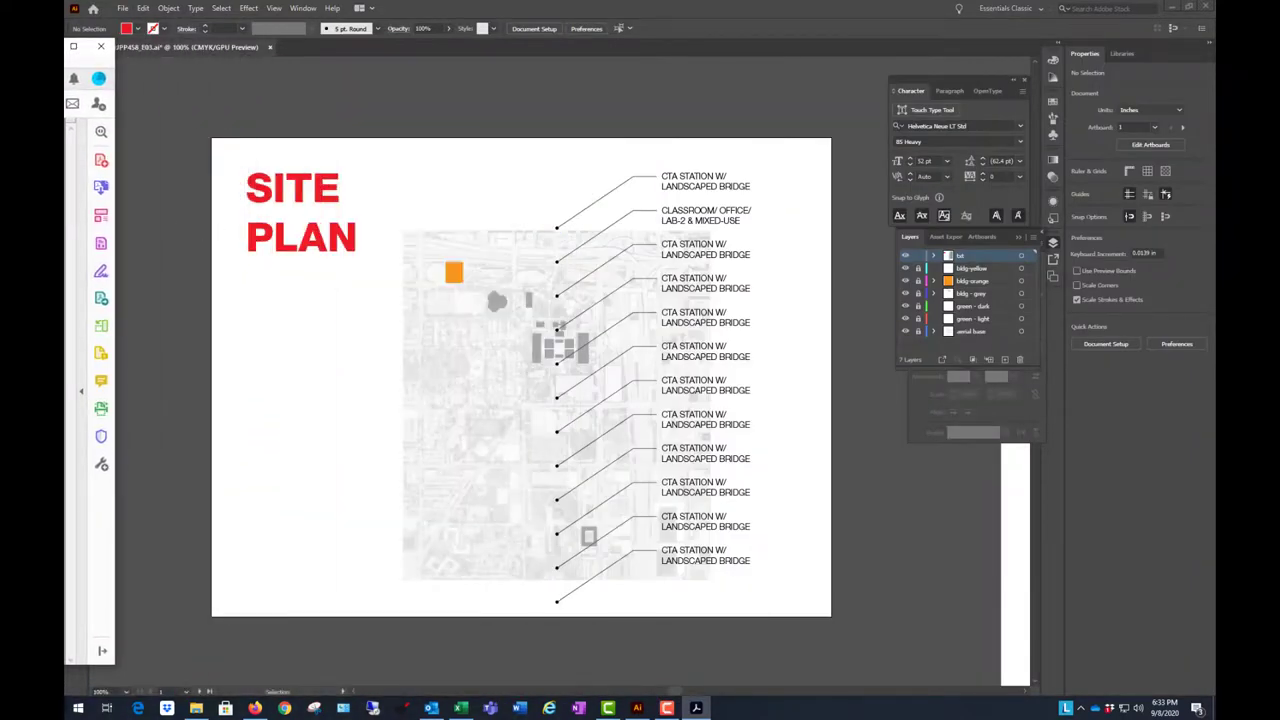
left_click(306, 204)
- Retype the title as EAST and SIDE on two lines, and move the PDF window beside the artwork
double_click(310, 206)
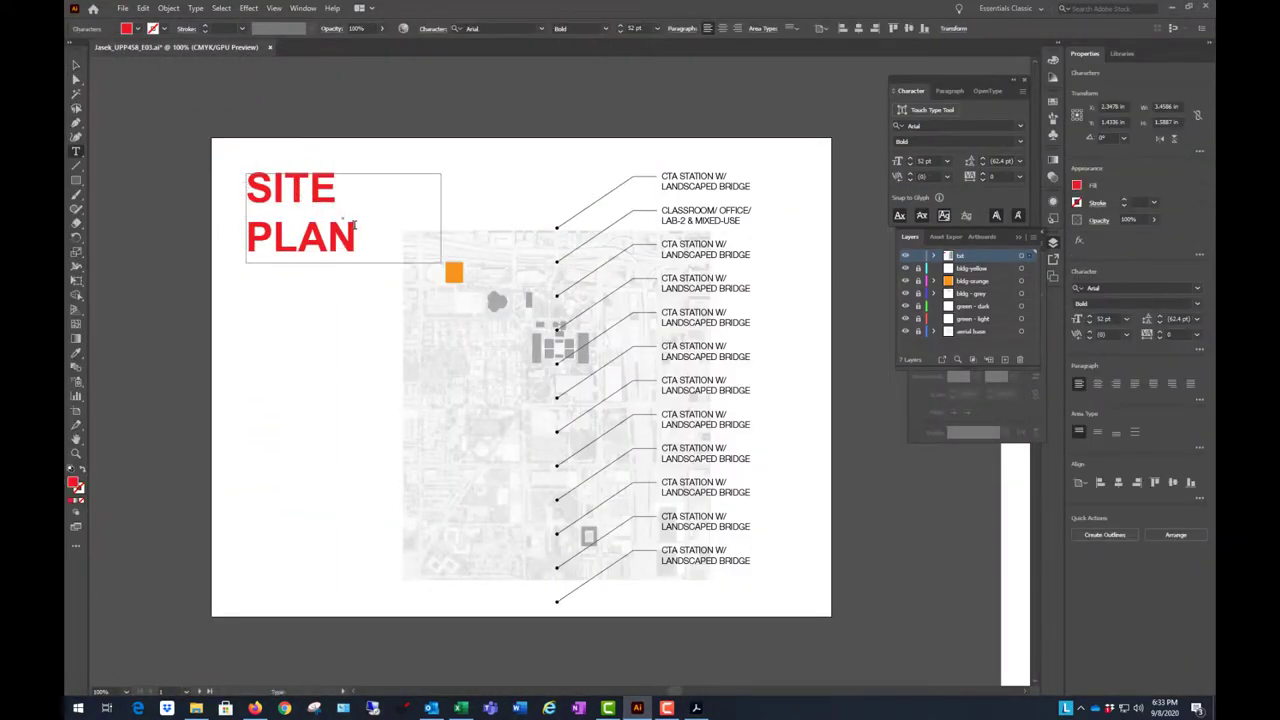
key("ctrl+a")
type("EAST")
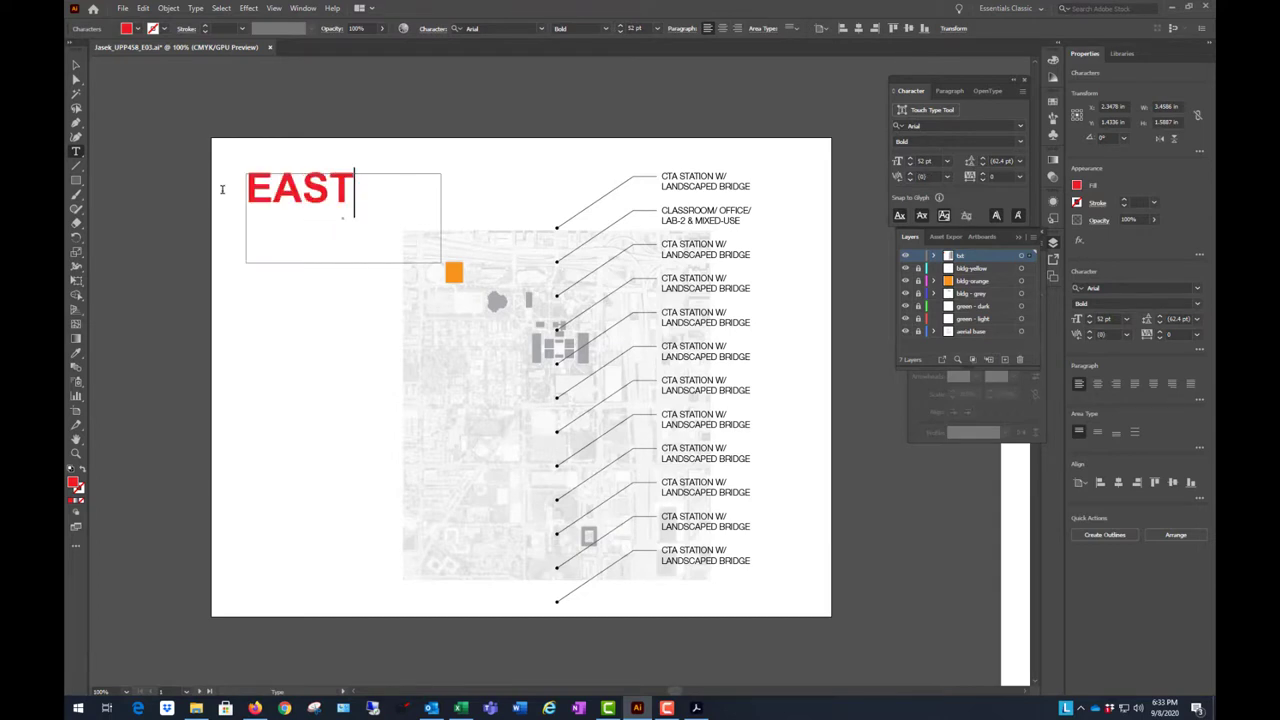
key("Return")
type("SIDE")
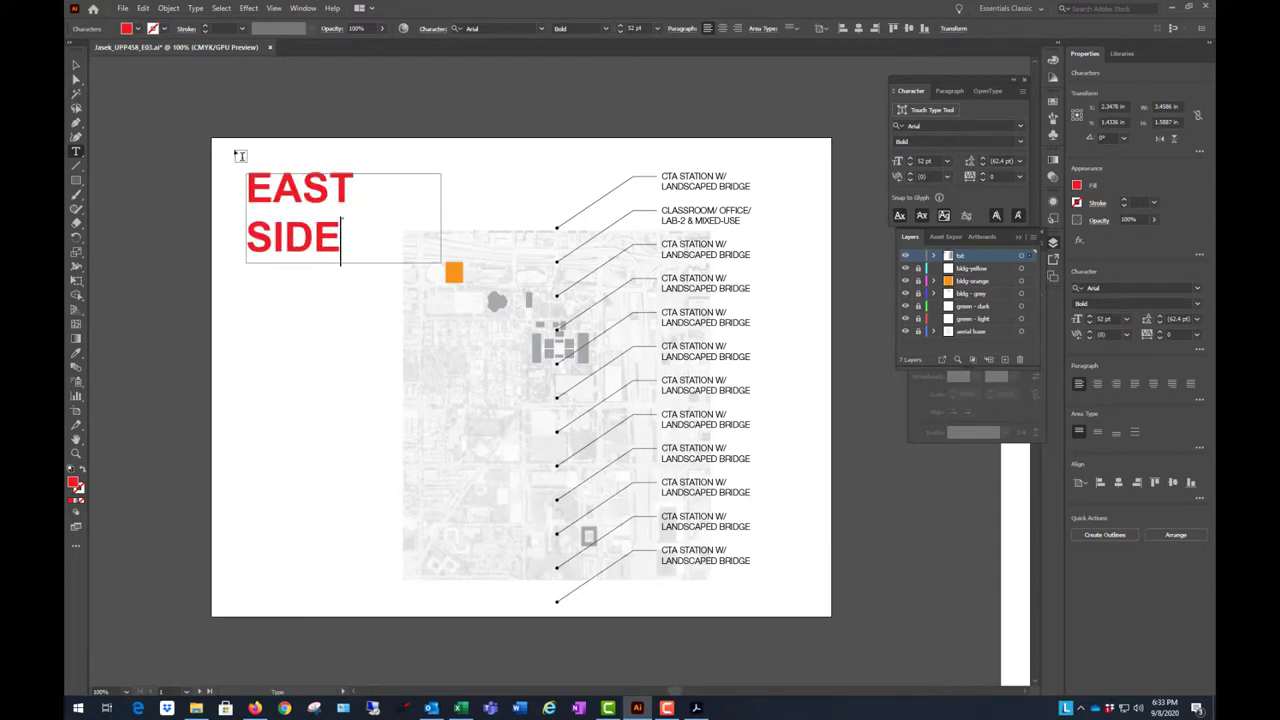
left_click(76, 68)
left_click(829, 118)
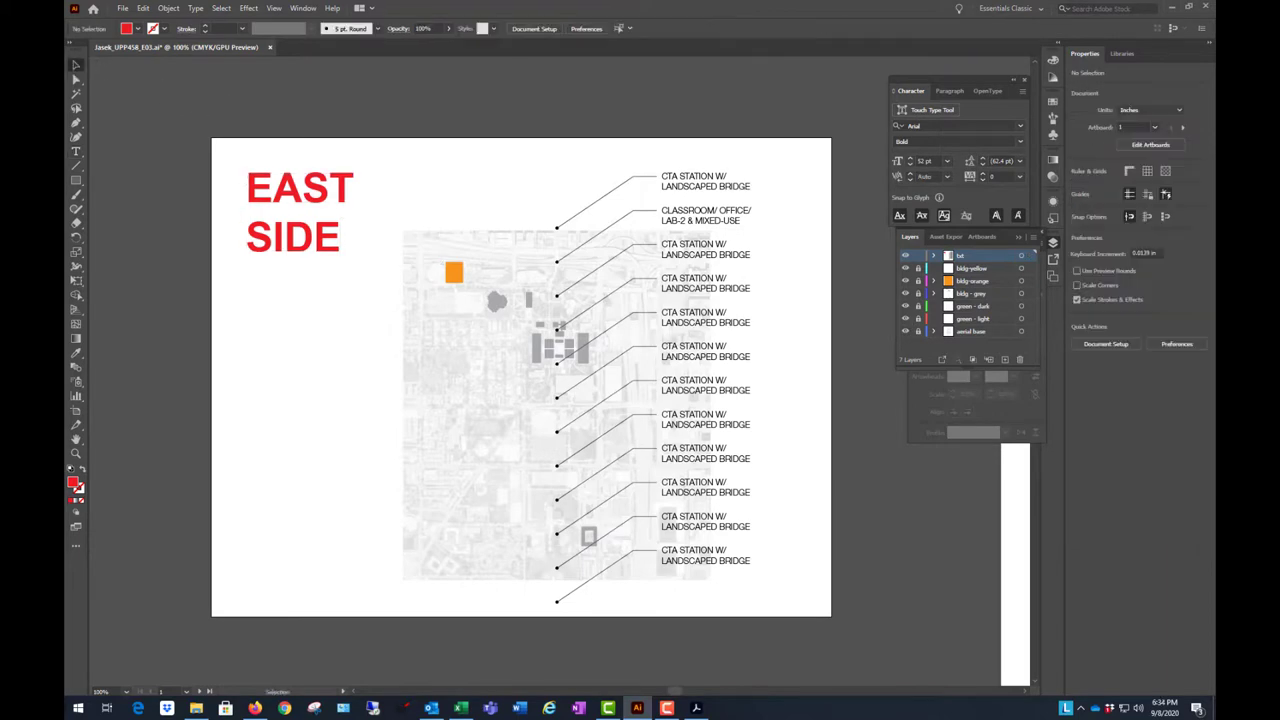
key("alt+Tab")
left_click_drag(829, 118, 908, 68)
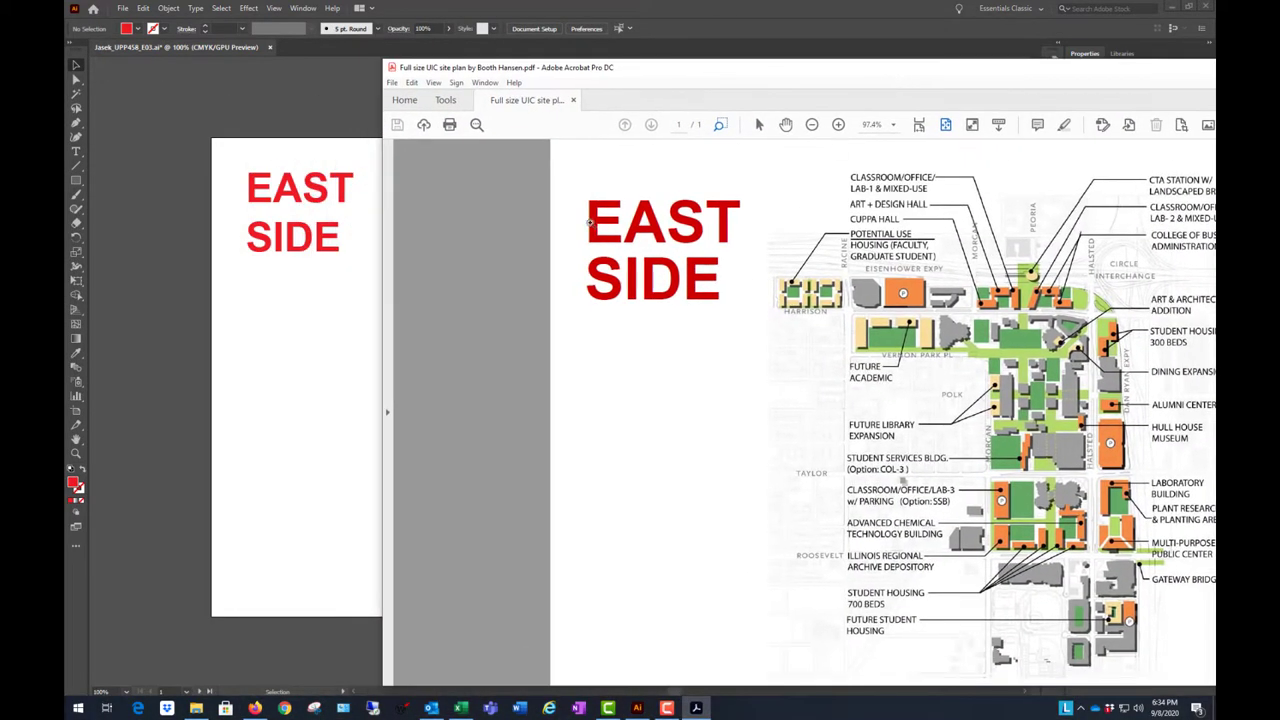
- Select the EAST SIDE title and adjust its red fill in the control bar
left_click(290, 236)
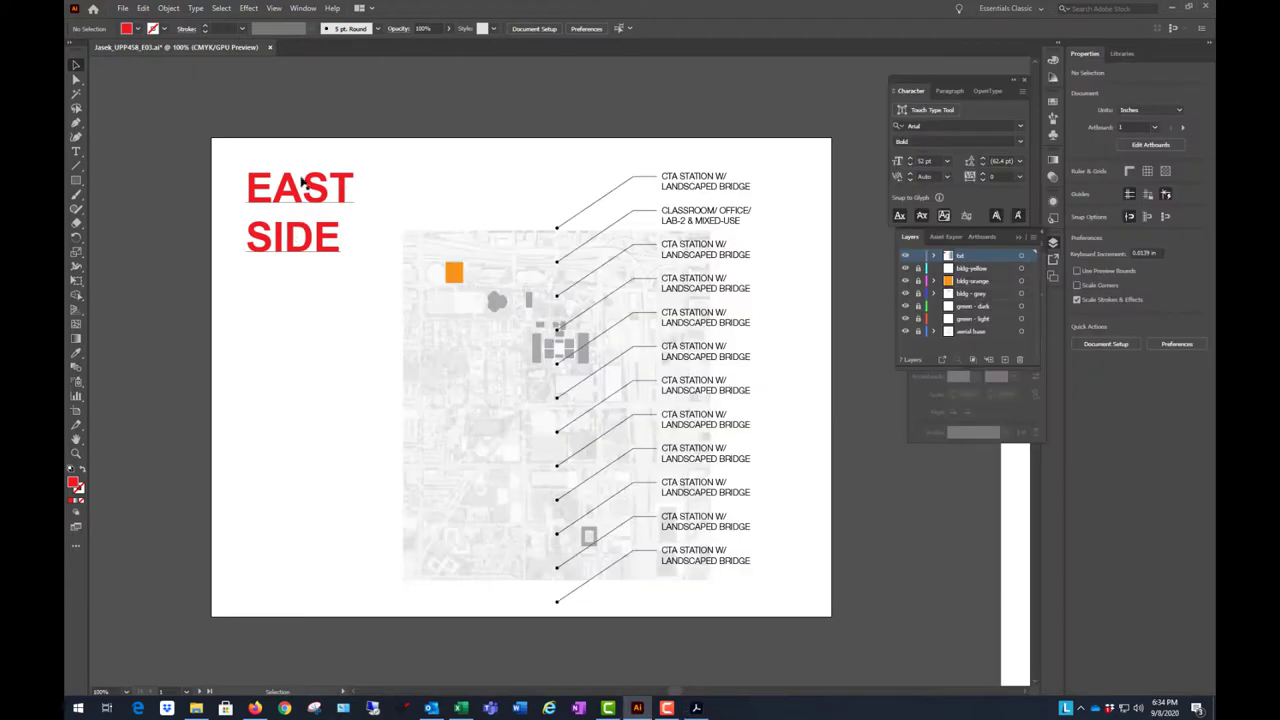
left_click(298, 236)
left_click(137, 29)
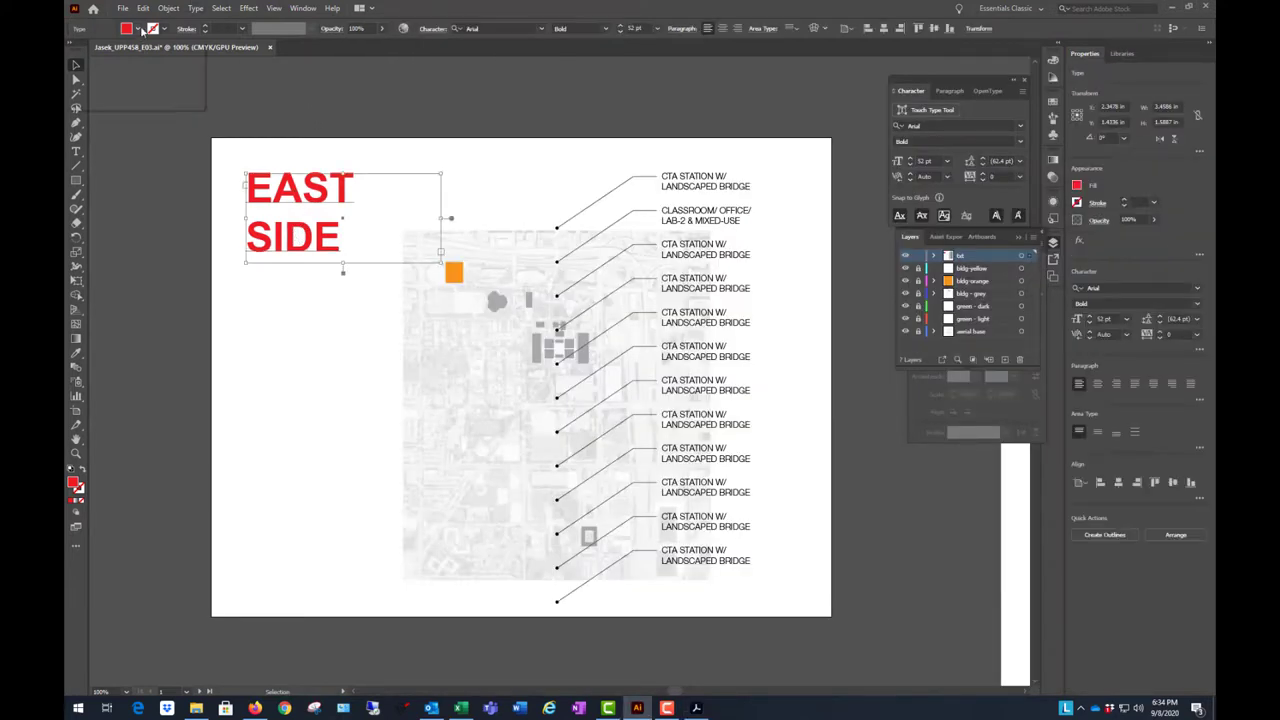
left_click(410, 129)
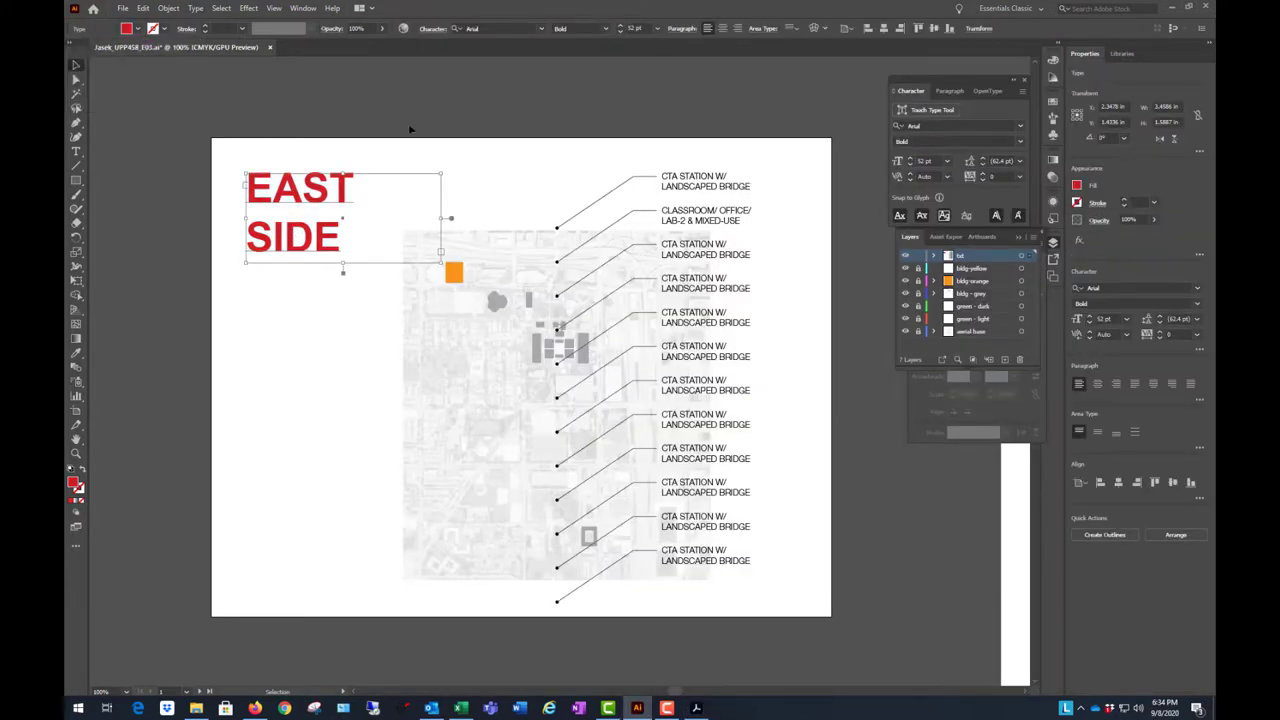
- Position the reference PDF beside the artwork at 75% view in a taller window
left_click(697, 708)
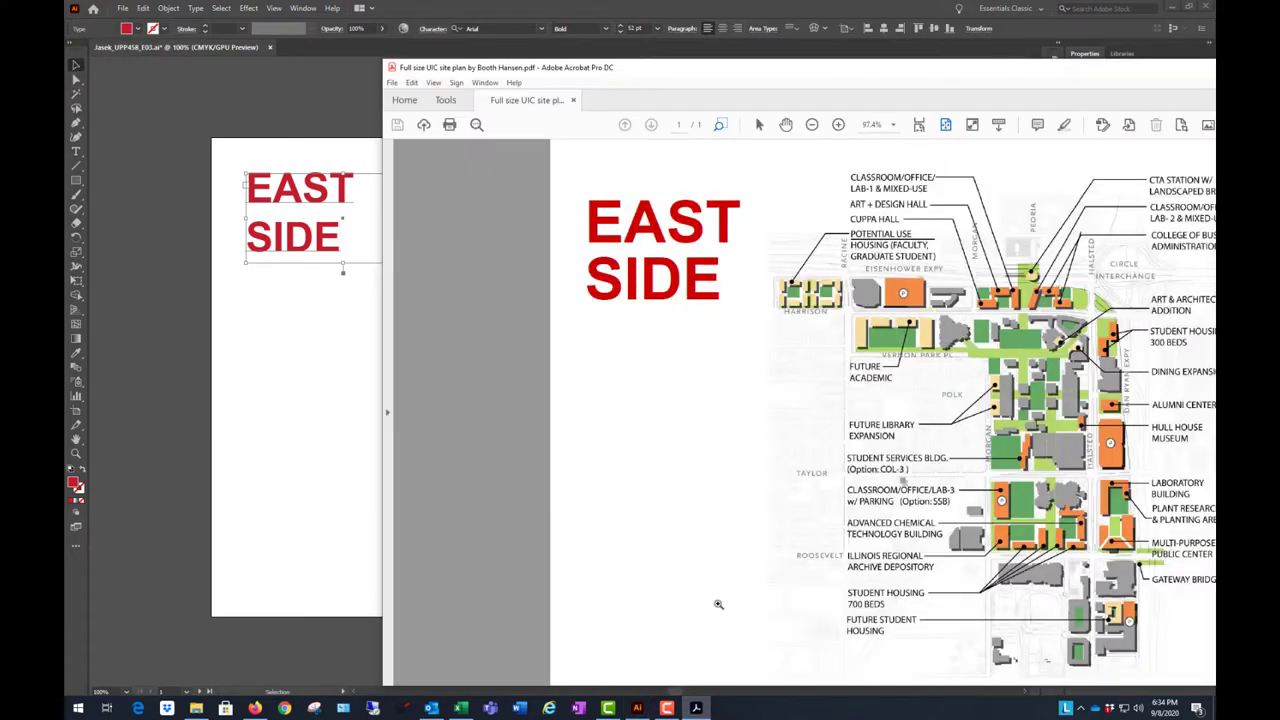
left_click_drag(672, 80, 714, 79)
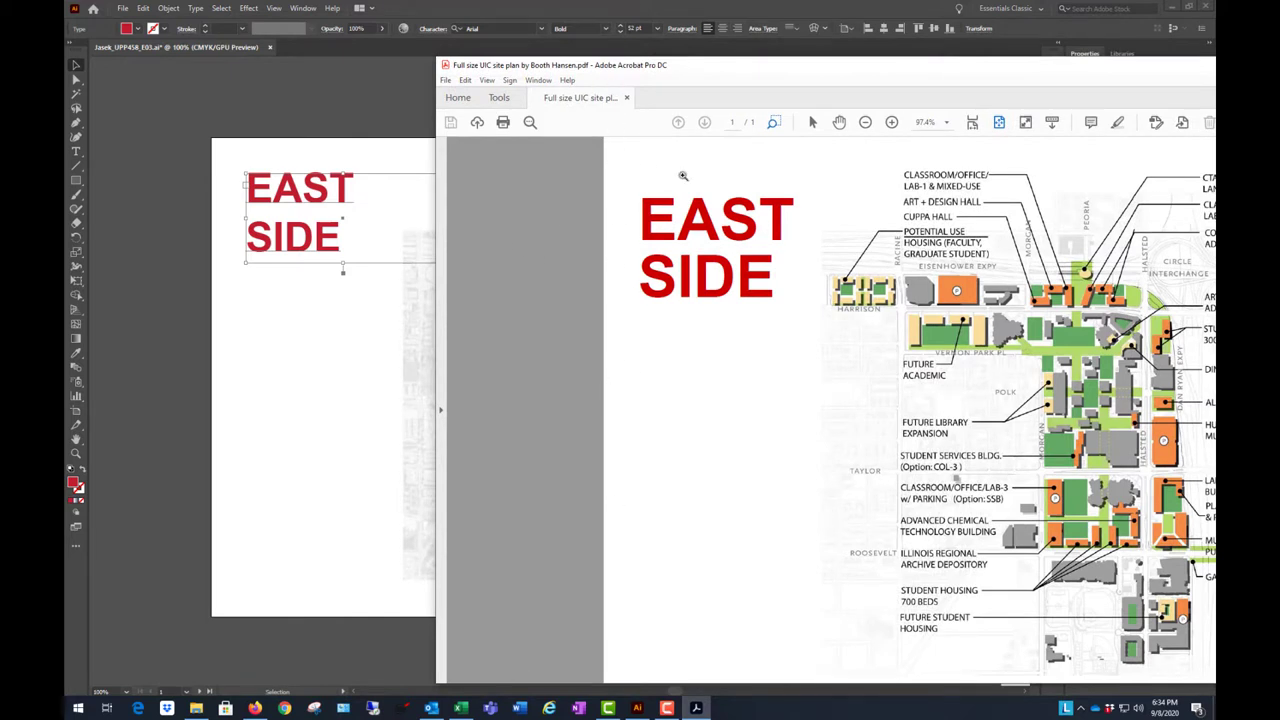
left_click(866, 122)
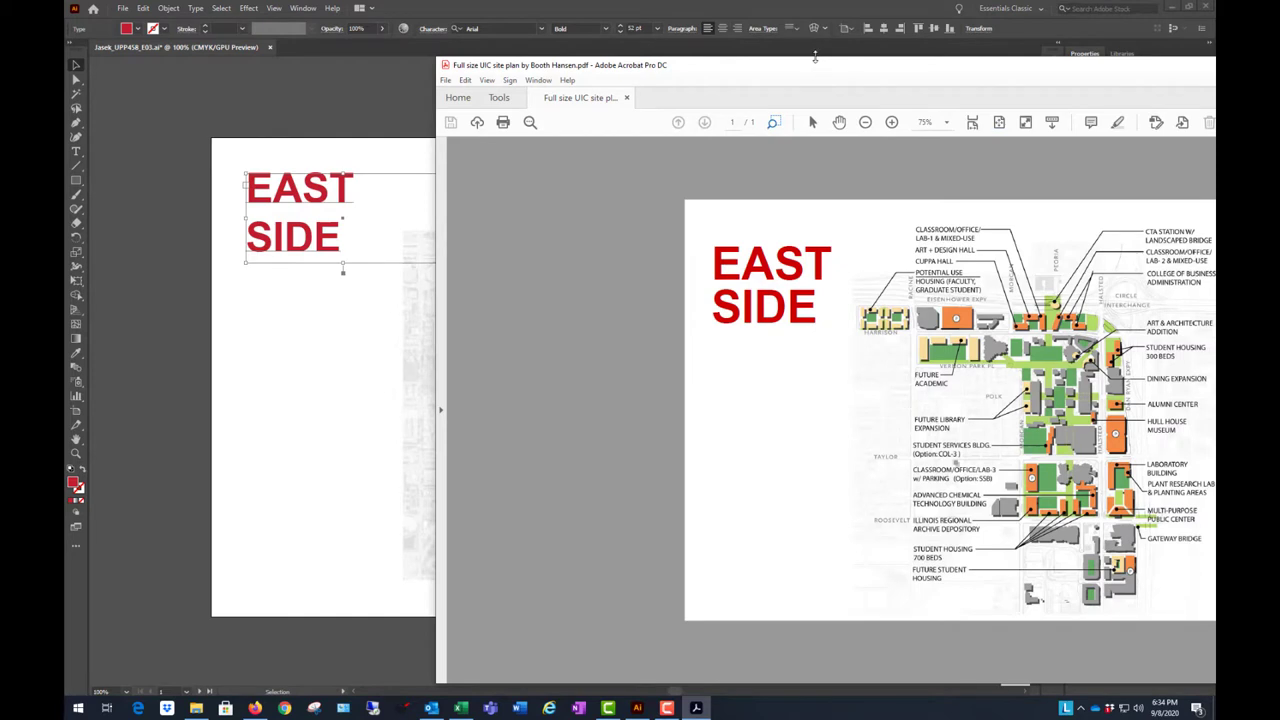
left_click_drag(815, 57, 815, 36)
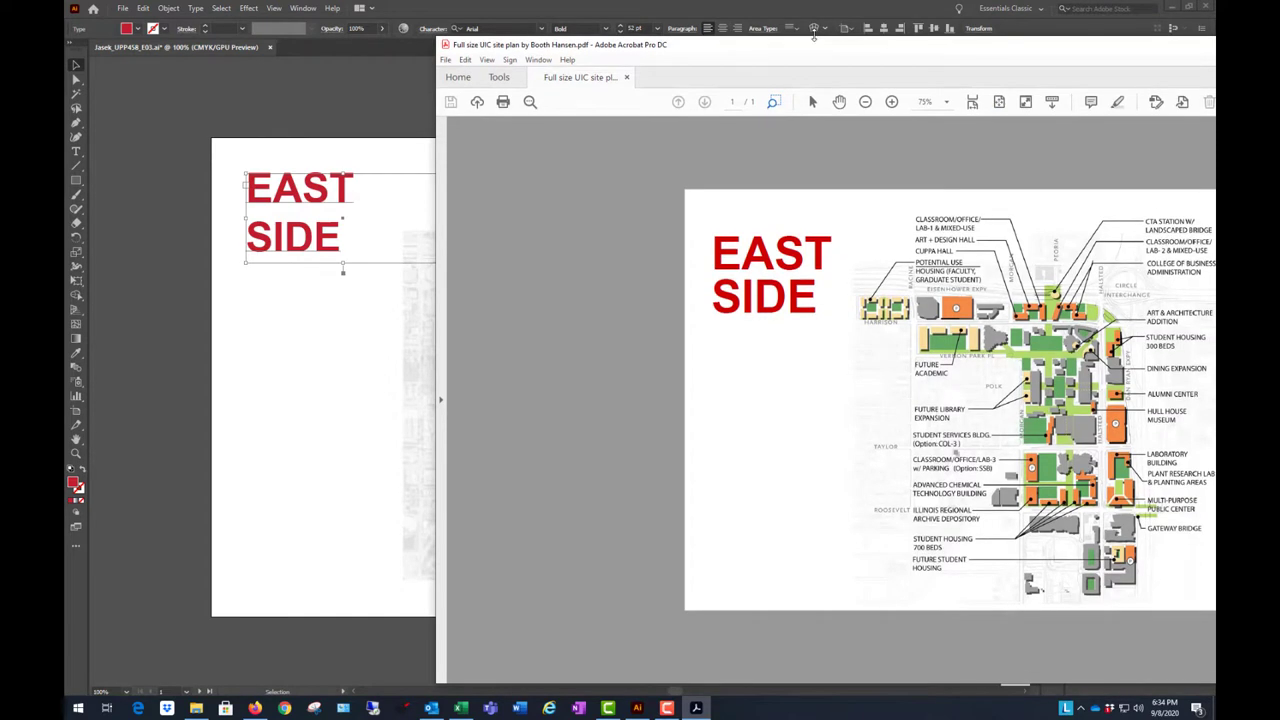
- Zoom the PDF page to 80%, then 85%, shifting the window up and left
left_click(946, 101)
left_click(930, 100)
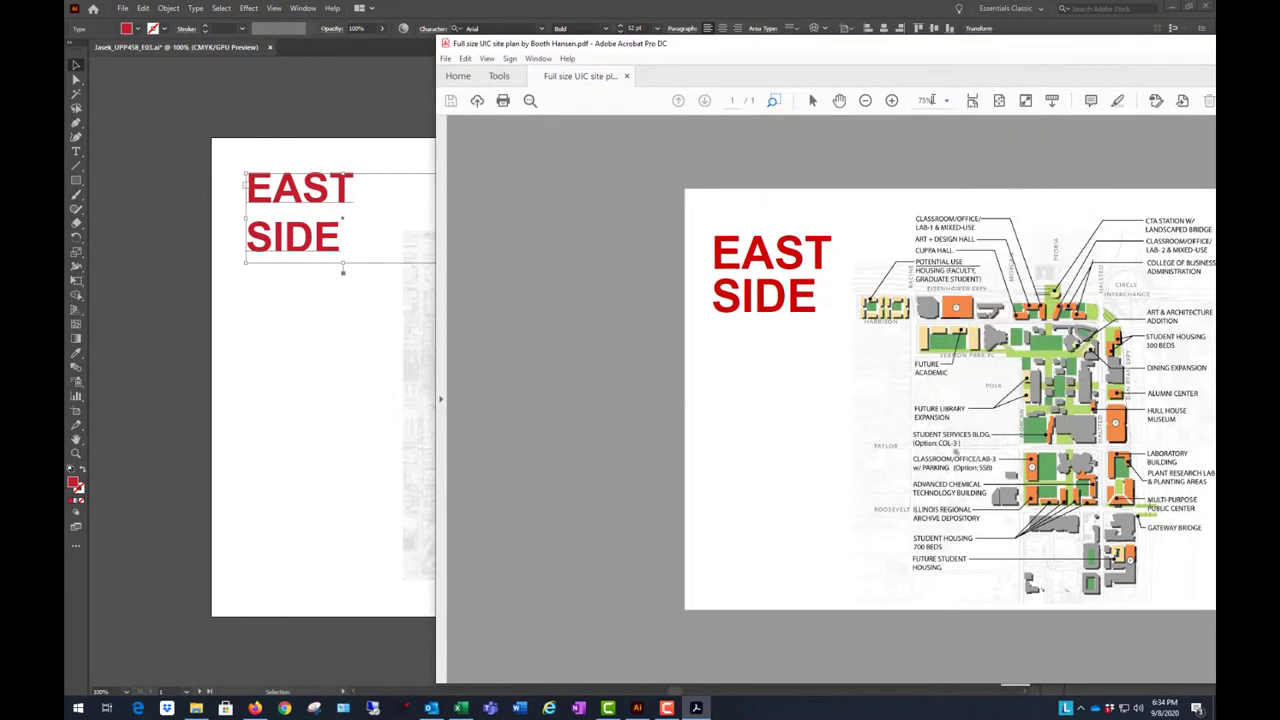
left_click(931, 100)
type("80")
key("Return")
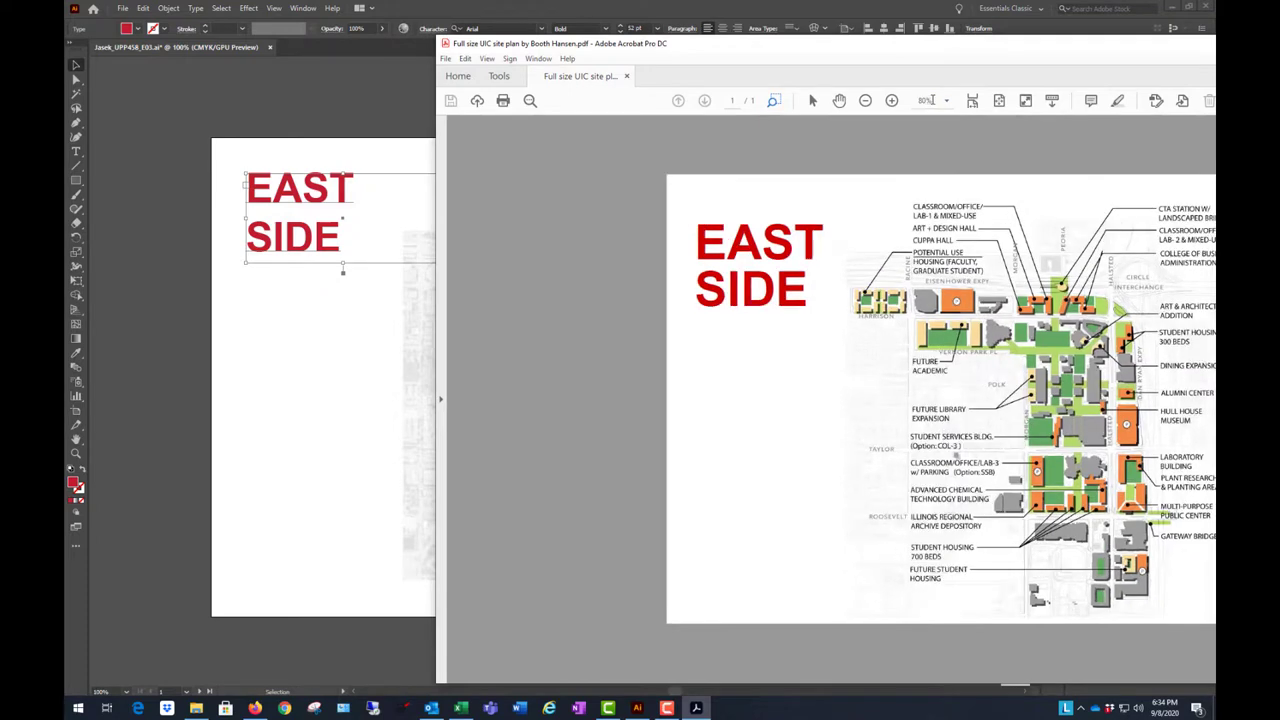
left_click_drag(770, 49, 733, 33)
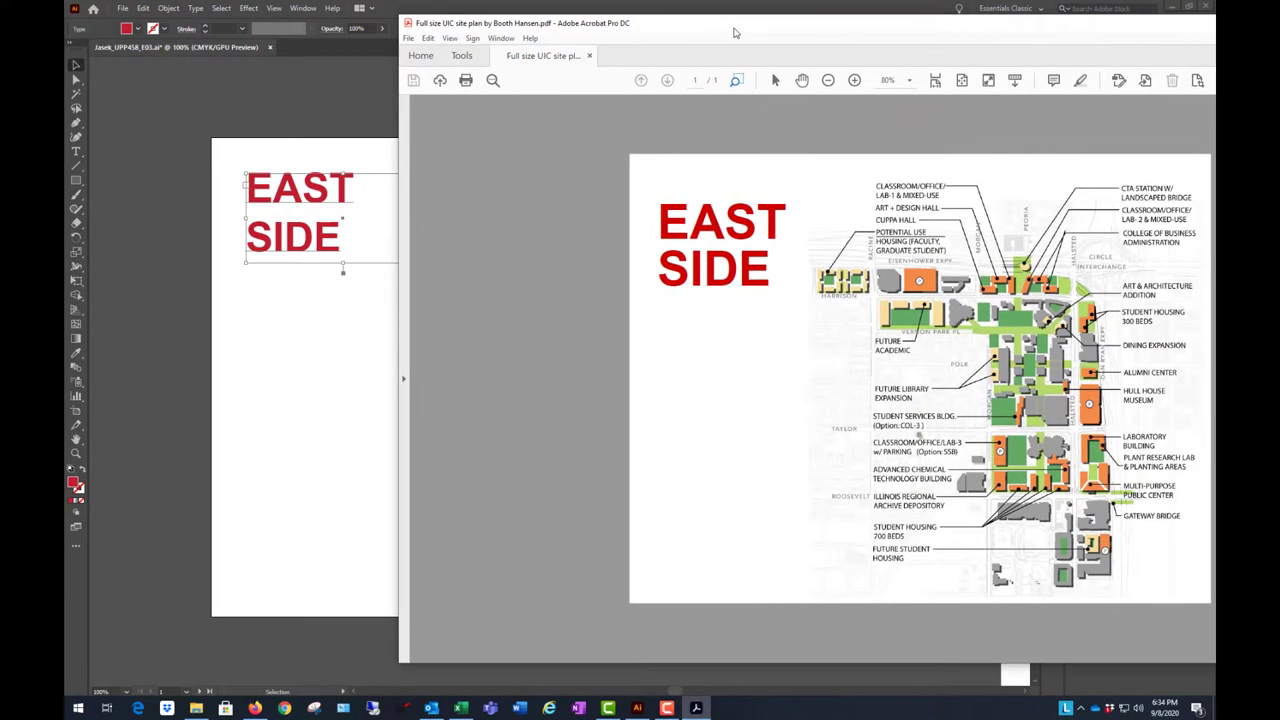
left_click(899, 81)
type("85")
key("Return")
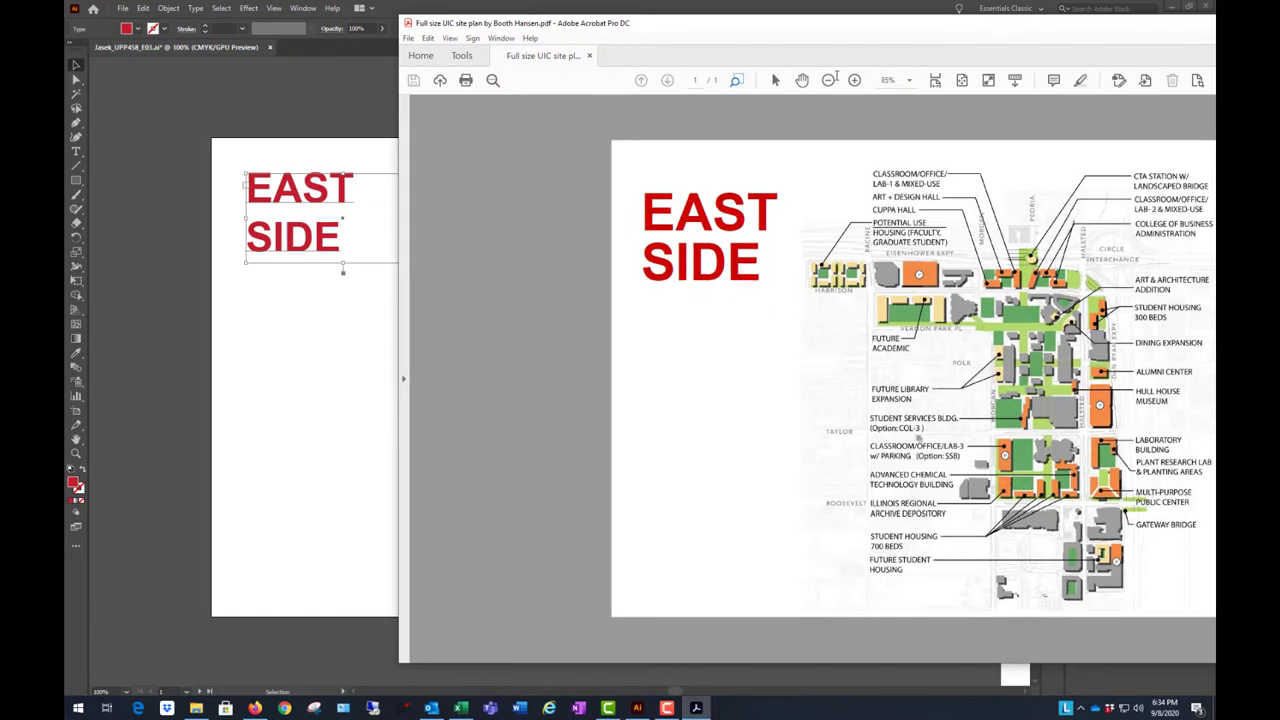
left_click(359, 105)
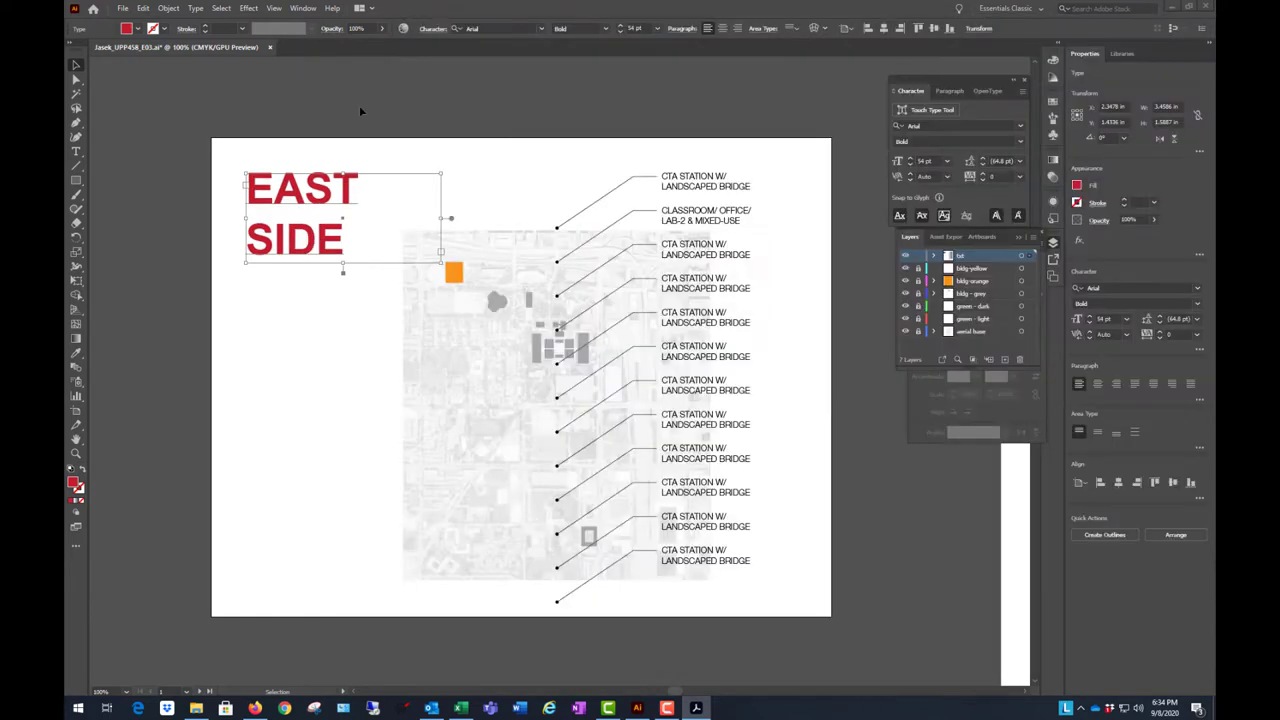
left_click(366, 94)
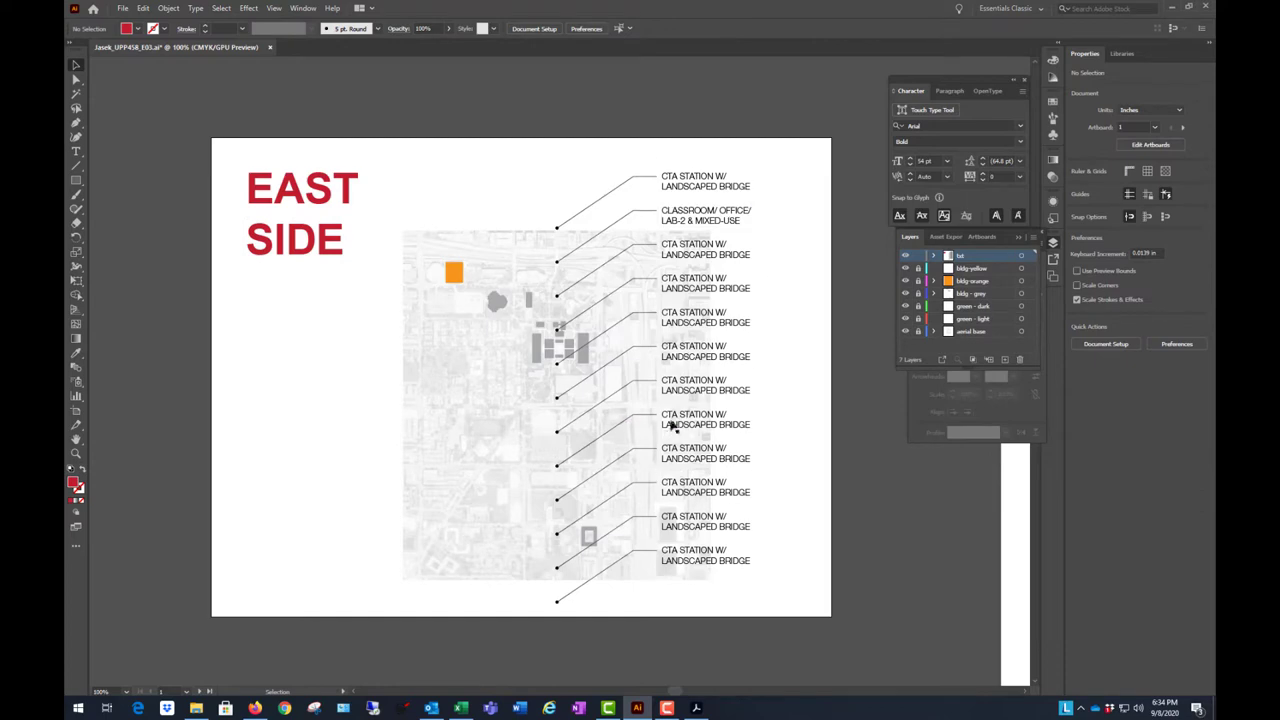
scroll(604, 432, "up", 1)
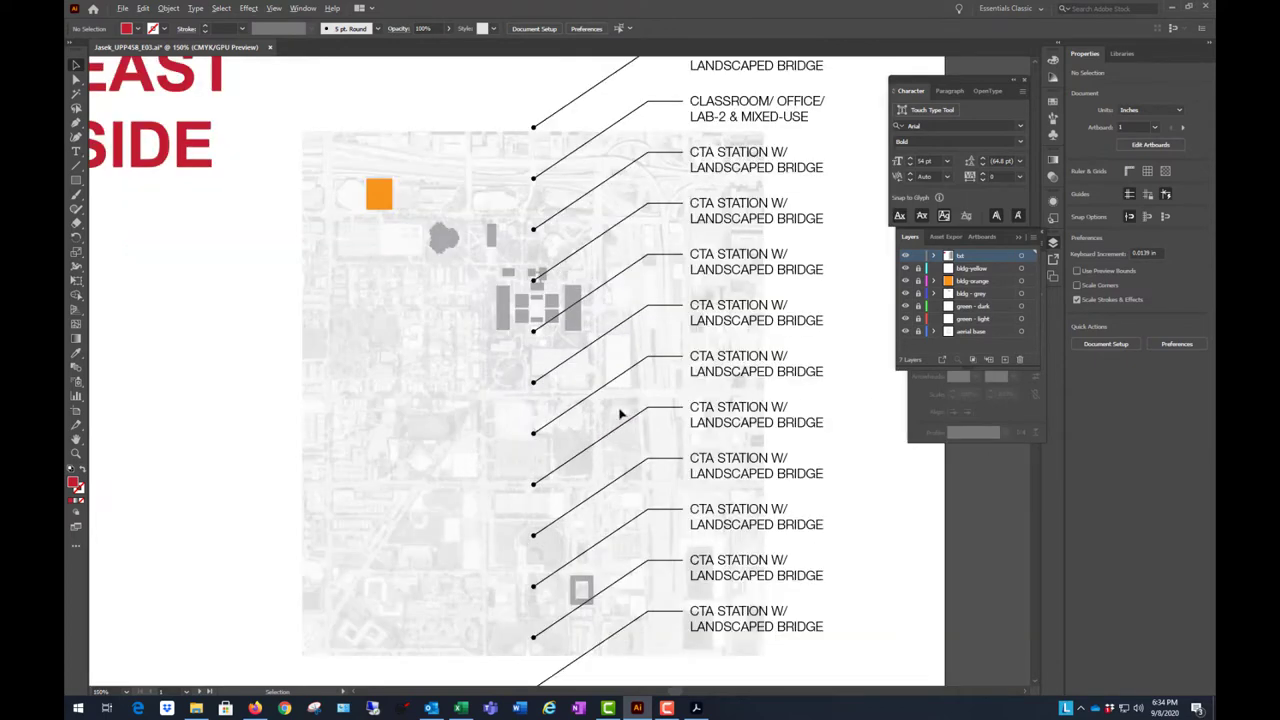
scroll(620, 413, "down", 1)
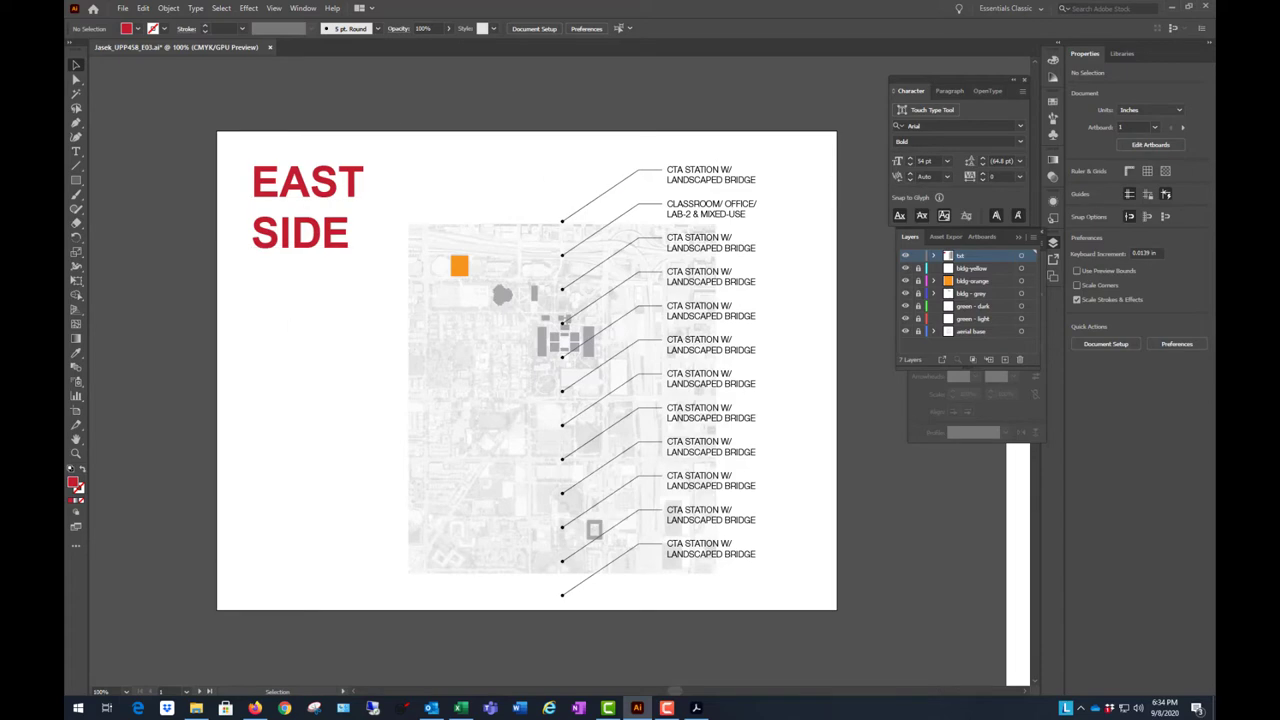
key("alt+Tab")
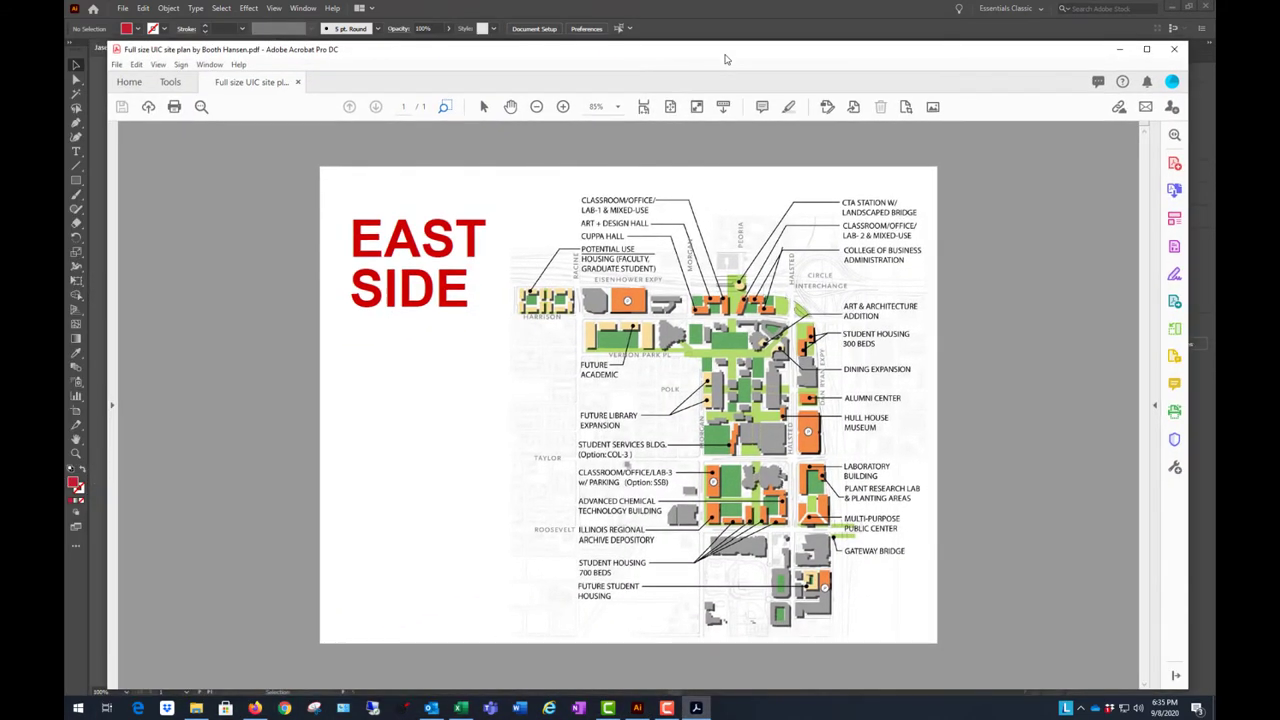
key("alt+Tab")
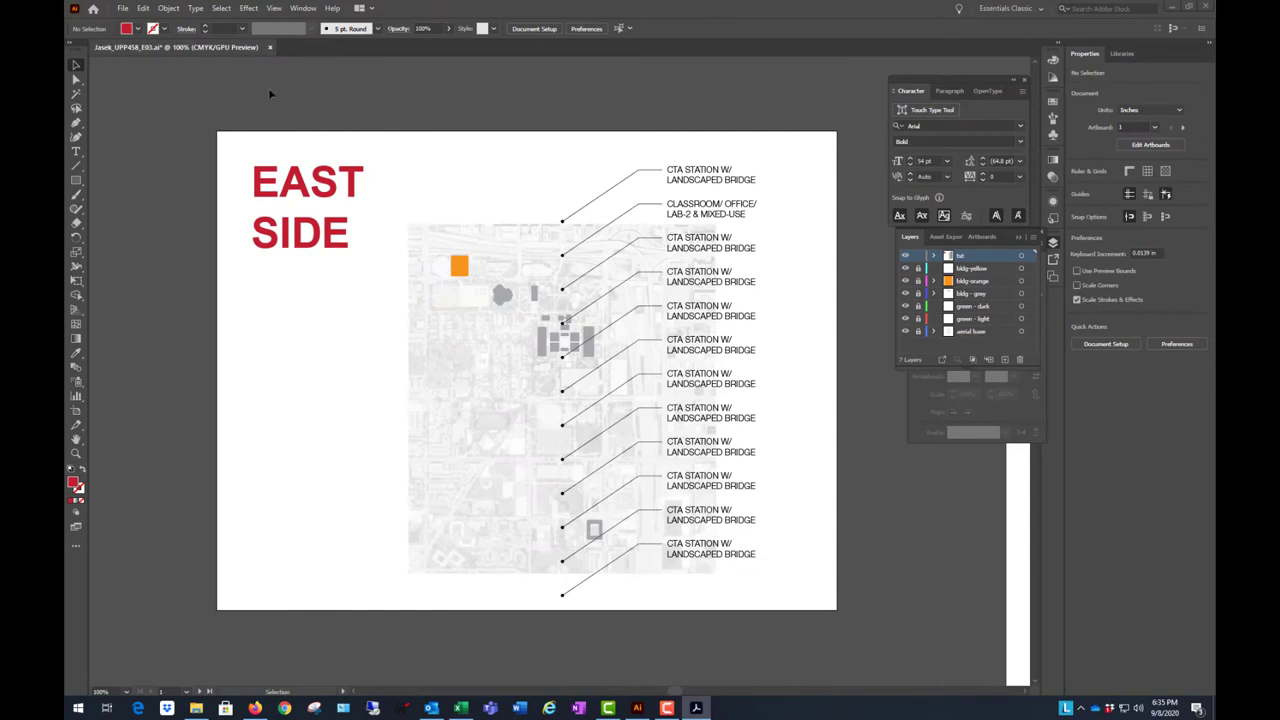